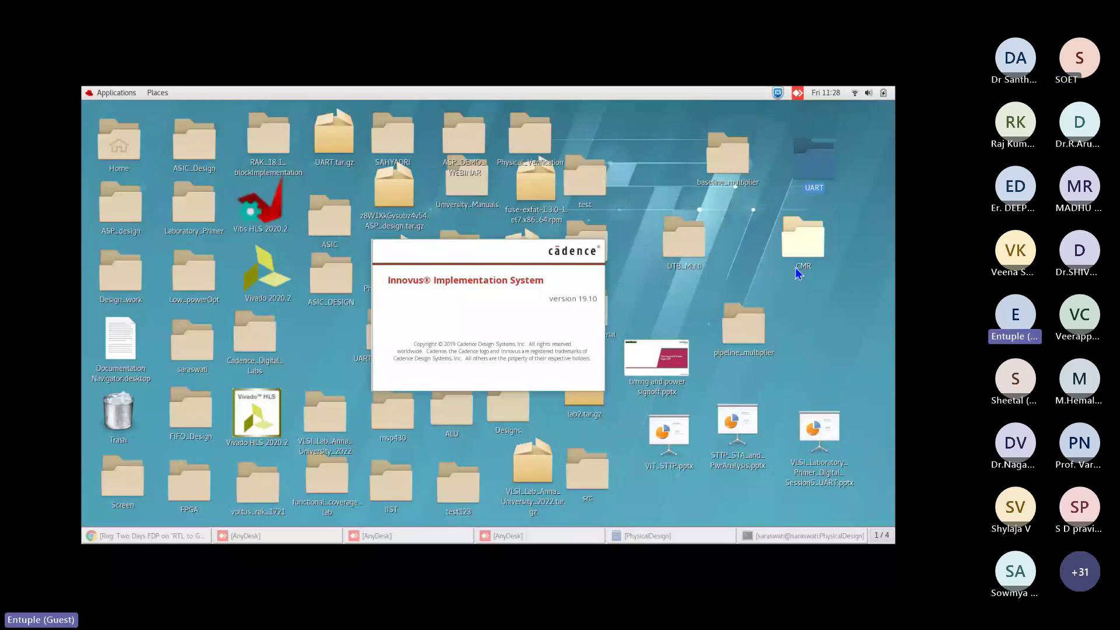
# Go up from the PhysicalDesign folder to UART and open the Simulation folder to view its files.
pyautogui.moveTo(798, 273); pyautogui.dragTo(808, 283)
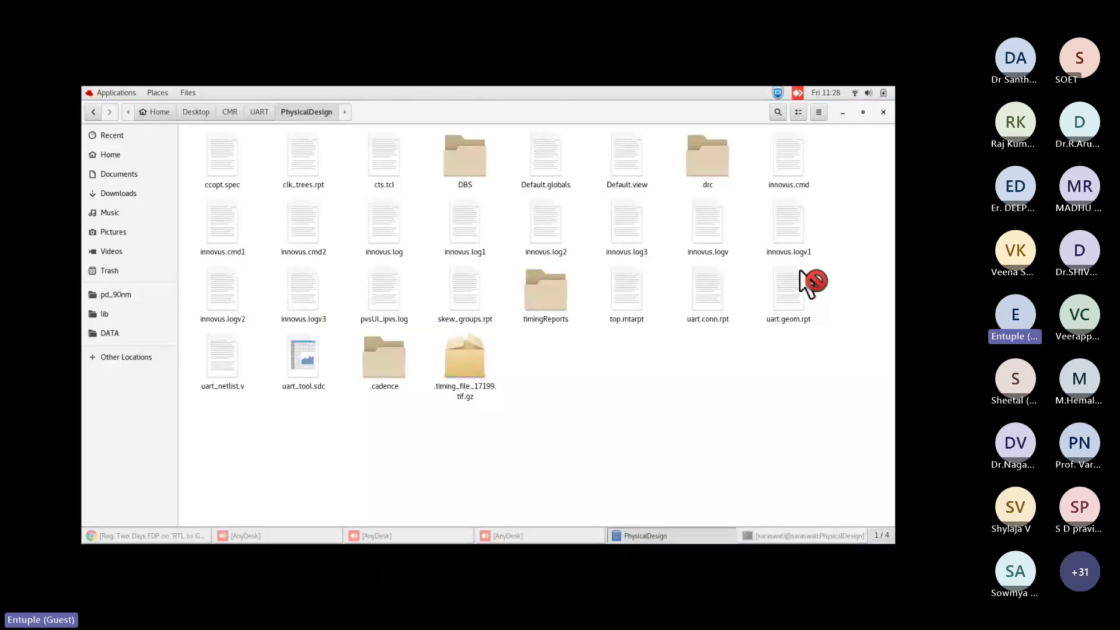
pyautogui.hotkey('alt', 'Up')
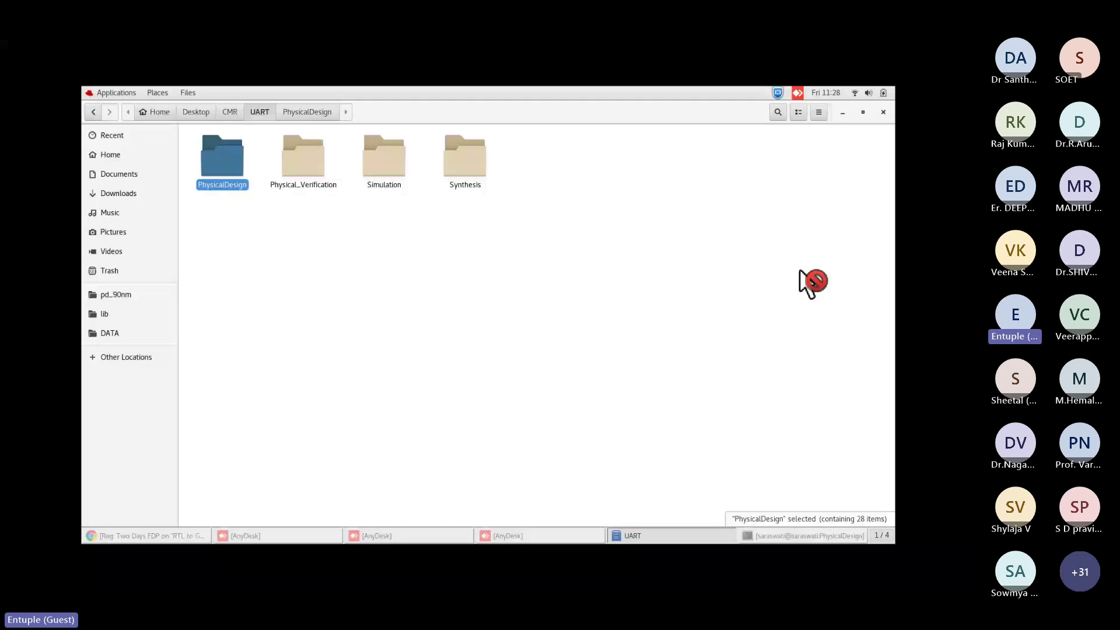
pyautogui.press('Right')
pyautogui.press('Right')
pyautogui.press('Return')
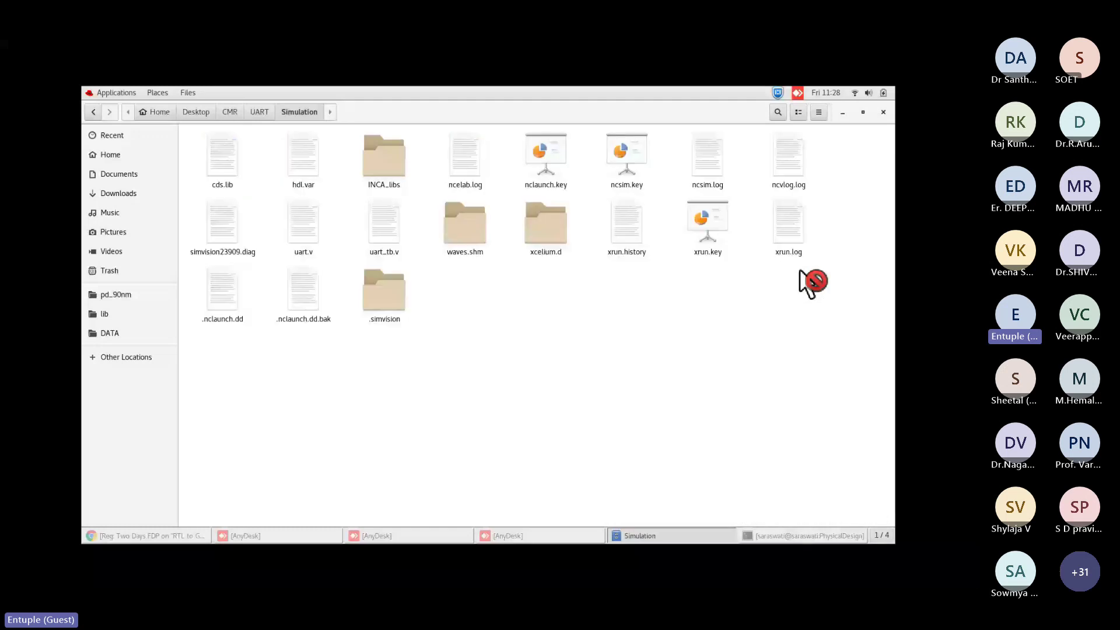
# Switch from the Simulation folder to the Synthesis folder and look through its files, starting at constraints_top.sdc.
pyautogui.hotkey('alt', 'Up')
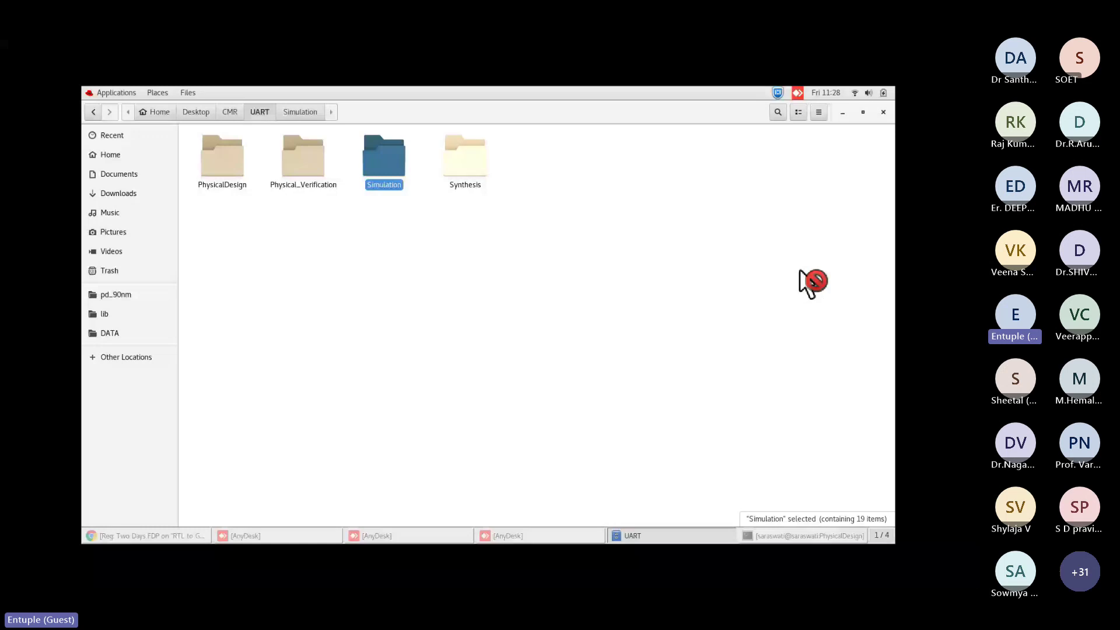
pyautogui.press('Return')
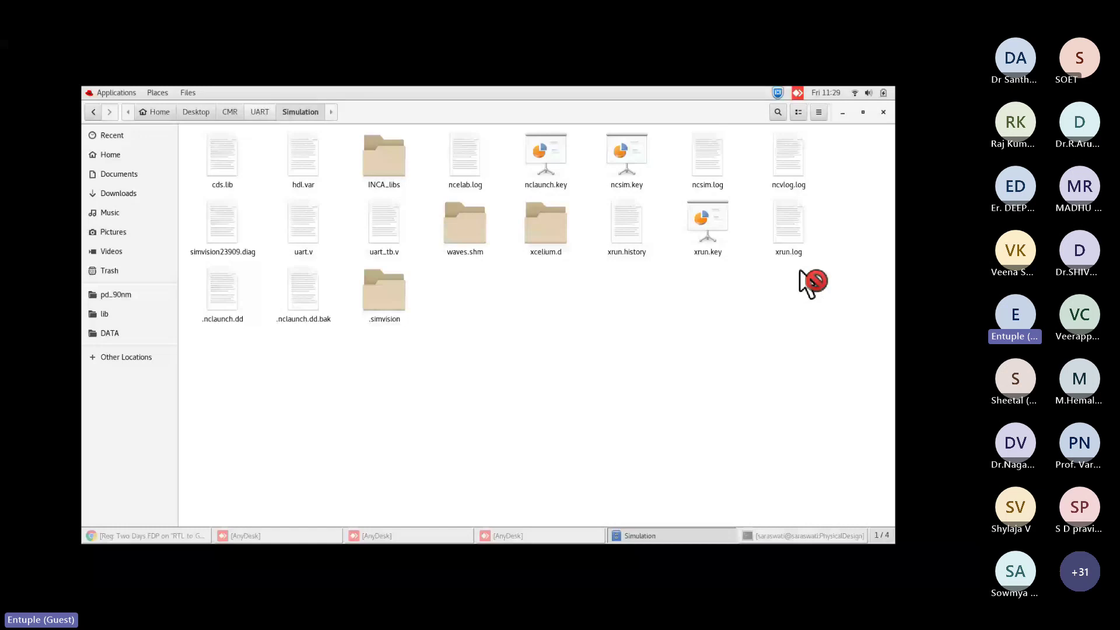
pyautogui.press('Return')
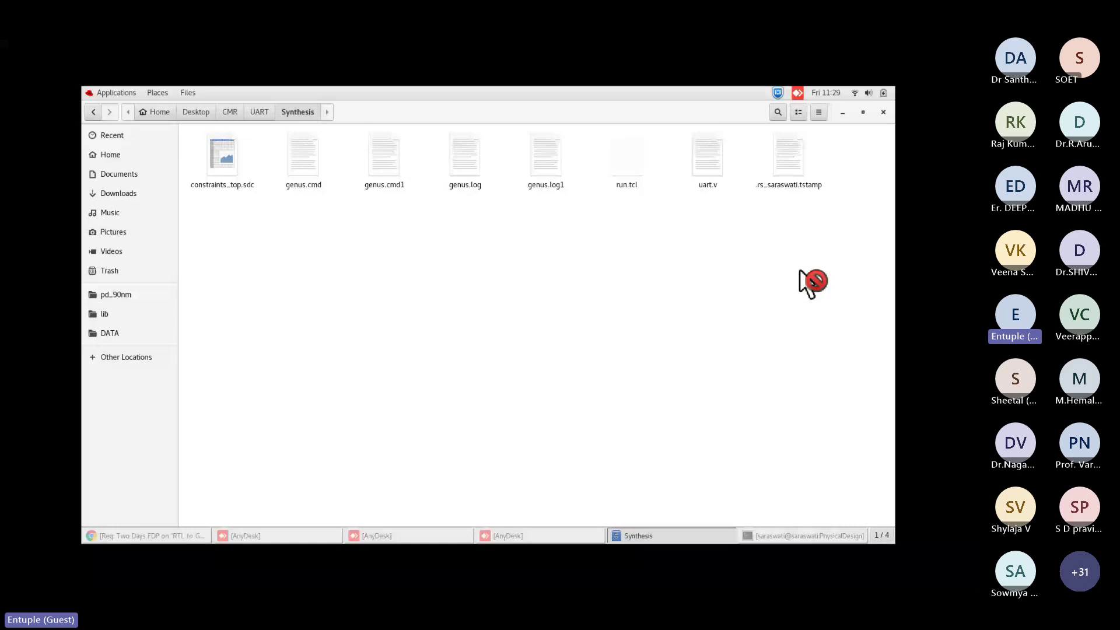
pyautogui.press('Right')
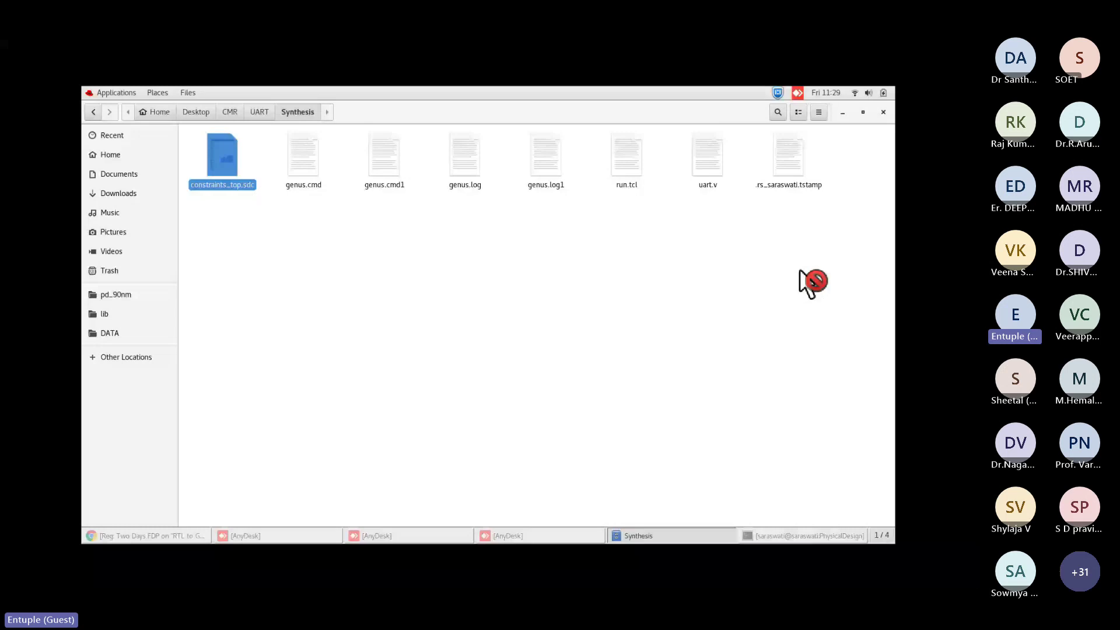
pyautogui.press('Right')
pyautogui.press('Right')
pyautogui.press('Right')
pyautogui.press('Right')
pyautogui.press('Right')
pyautogui.press('Right')
# Return to the PhysicalDesign folder and open uart_netlist.v in the text editor.
pyautogui.hotkey('alt', 'Up')
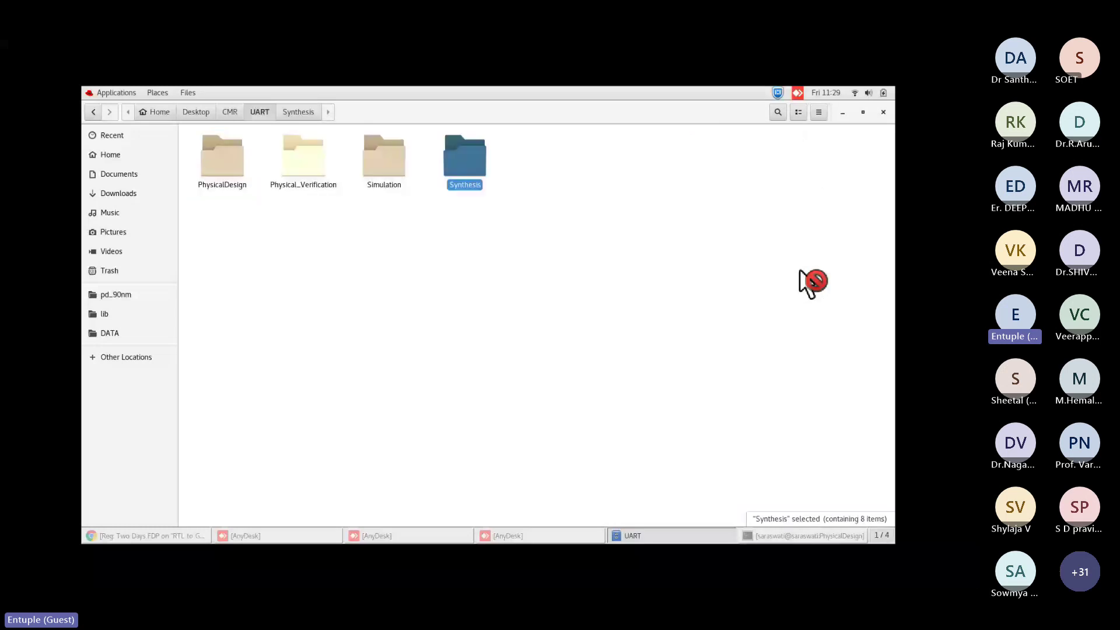
pyautogui.press('Left')
pyautogui.press('Left')
pyautogui.press('Left')
pyautogui.press('Return')
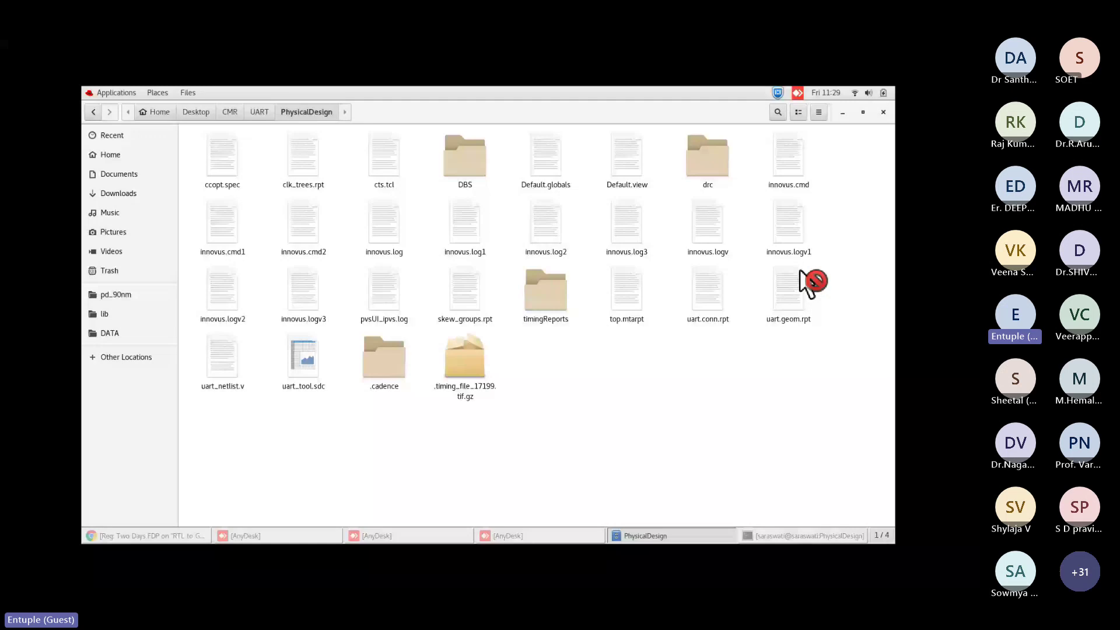
pyautogui.rightClick(223, 365)
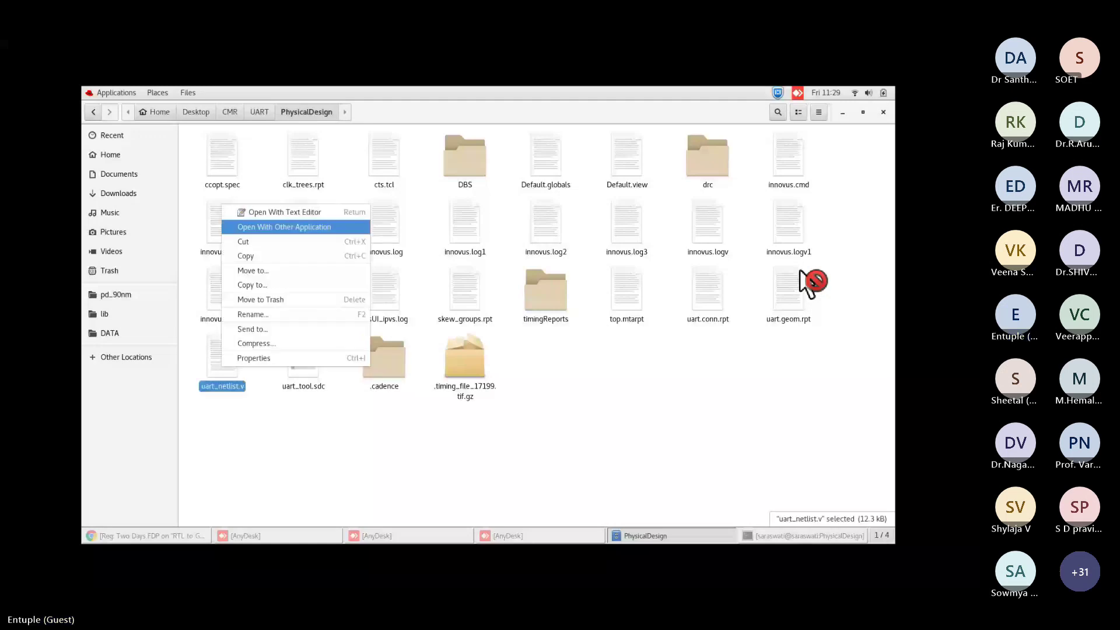
pyautogui.press('Return')
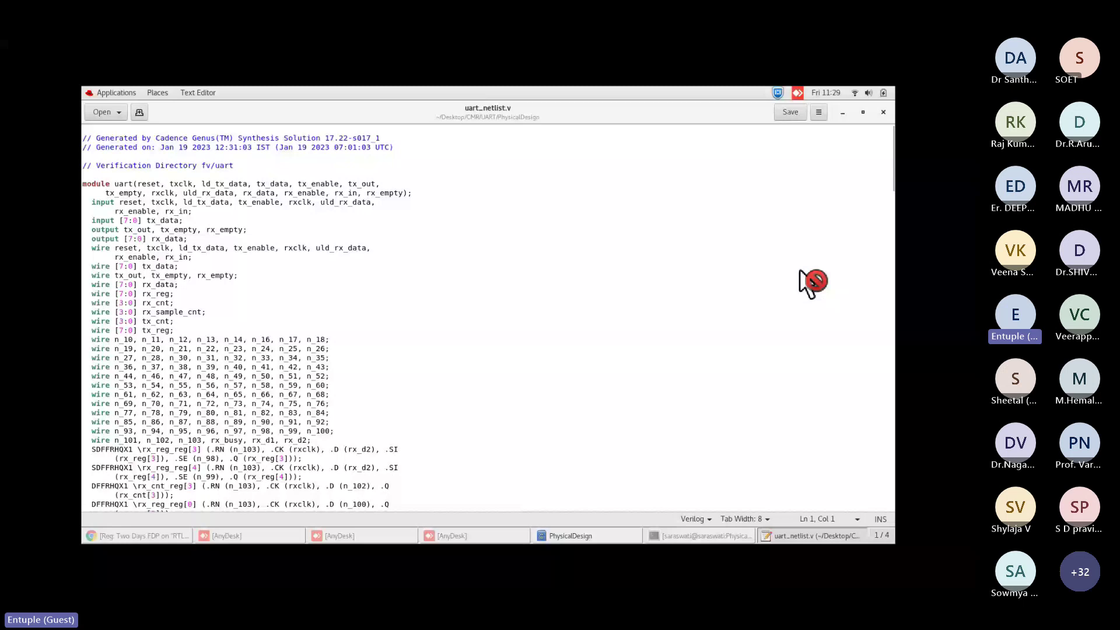
# Display line numbers for uart_netlist.v and minimize the Innovus window that covers it.
pyautogui.click(828, 518)
pyautogui.click(859, 454)
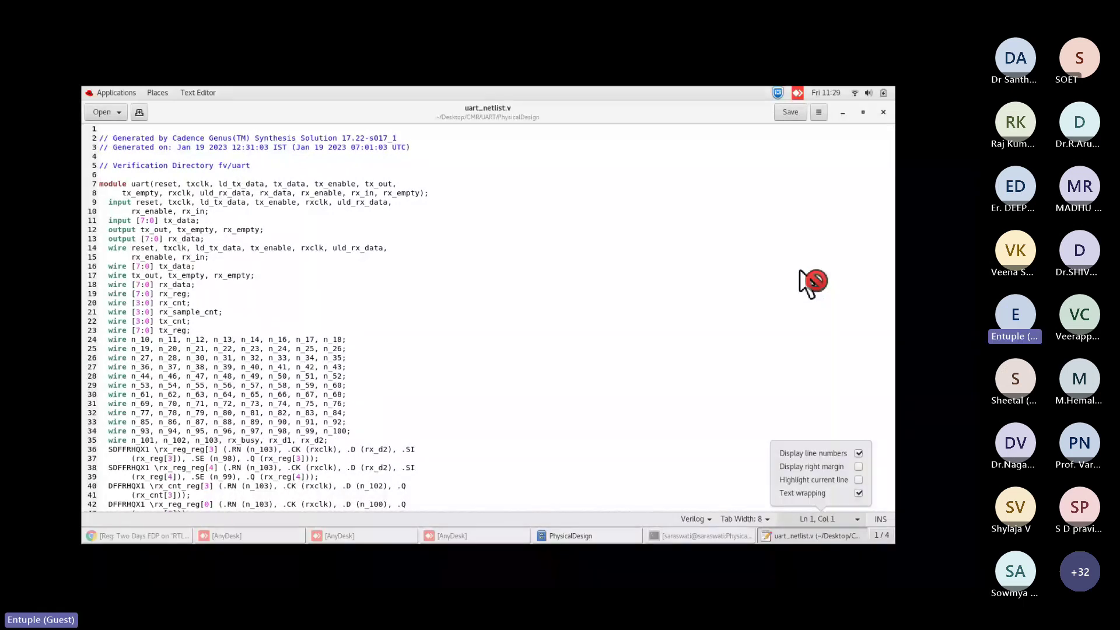
pyautogui.scroll(-2, 813, 282)
pyautogui.scroll(-6, 813, 282)
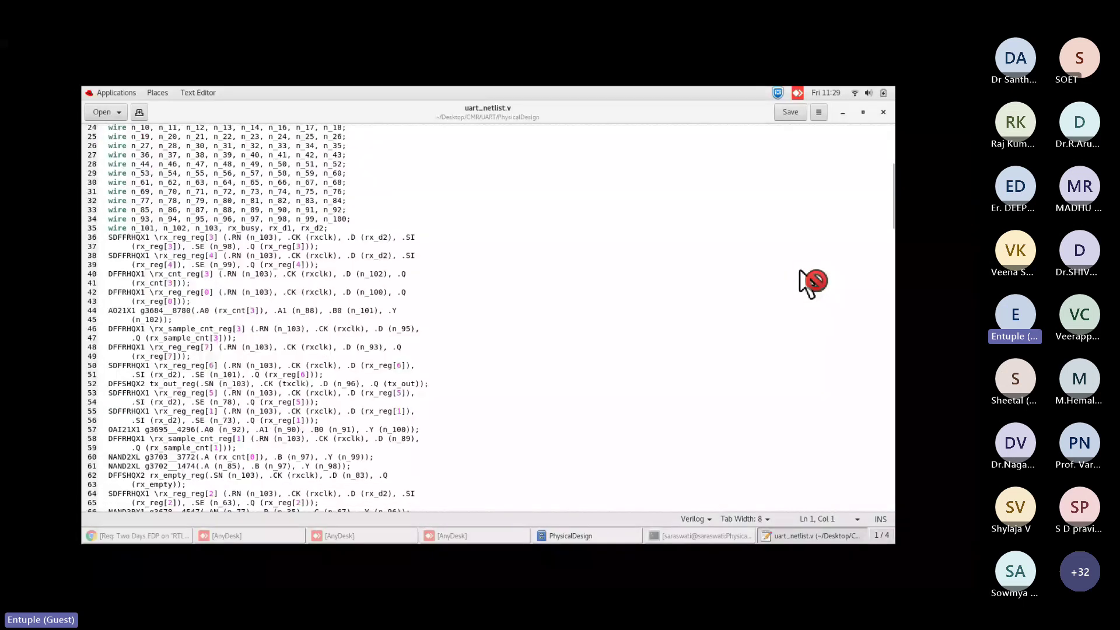
pyautogui.scroll(8, 813, 281)
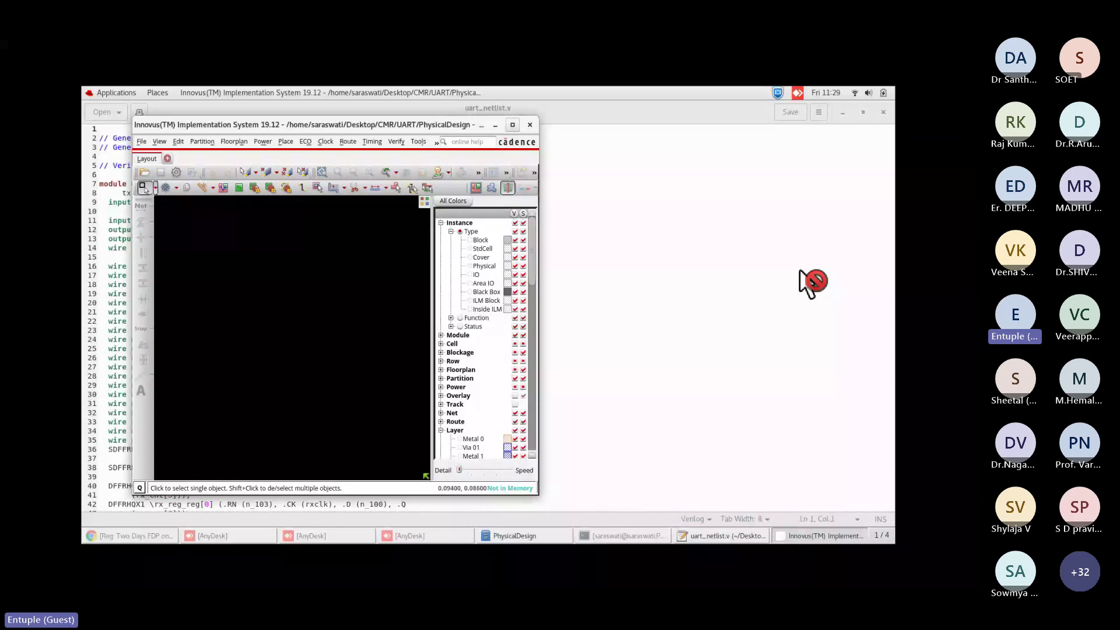
pyautogui.press('super+h')
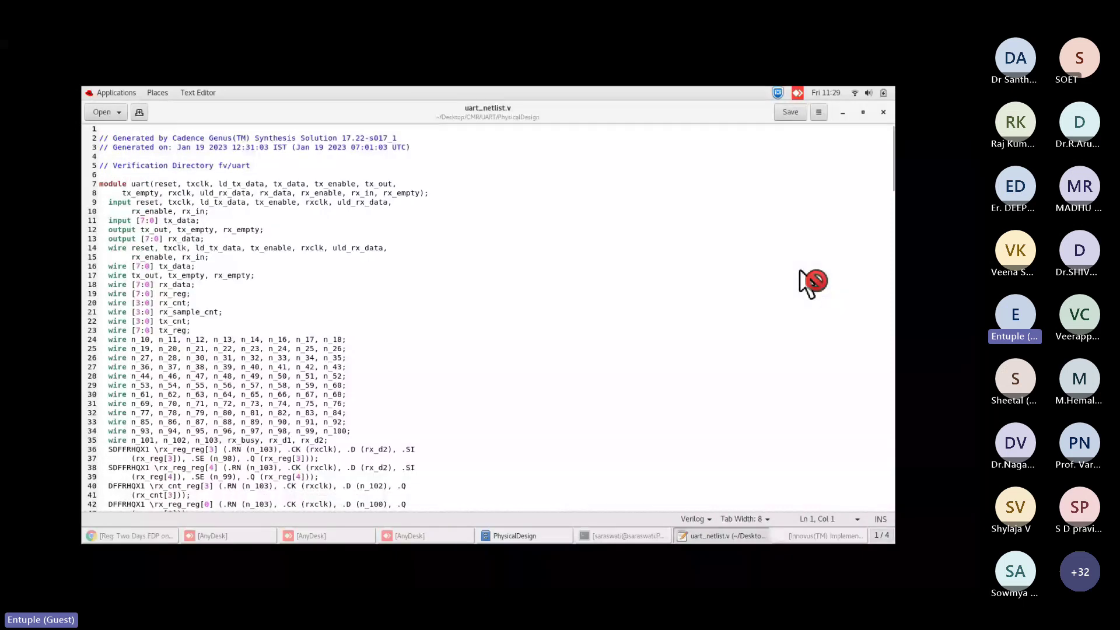
# Highlight the uart module's port declarations from line 7 and its wire declarations from line 14 for review.
pyautogui.moveTo(100, 184); pyautogui.dragTo(182, 285)
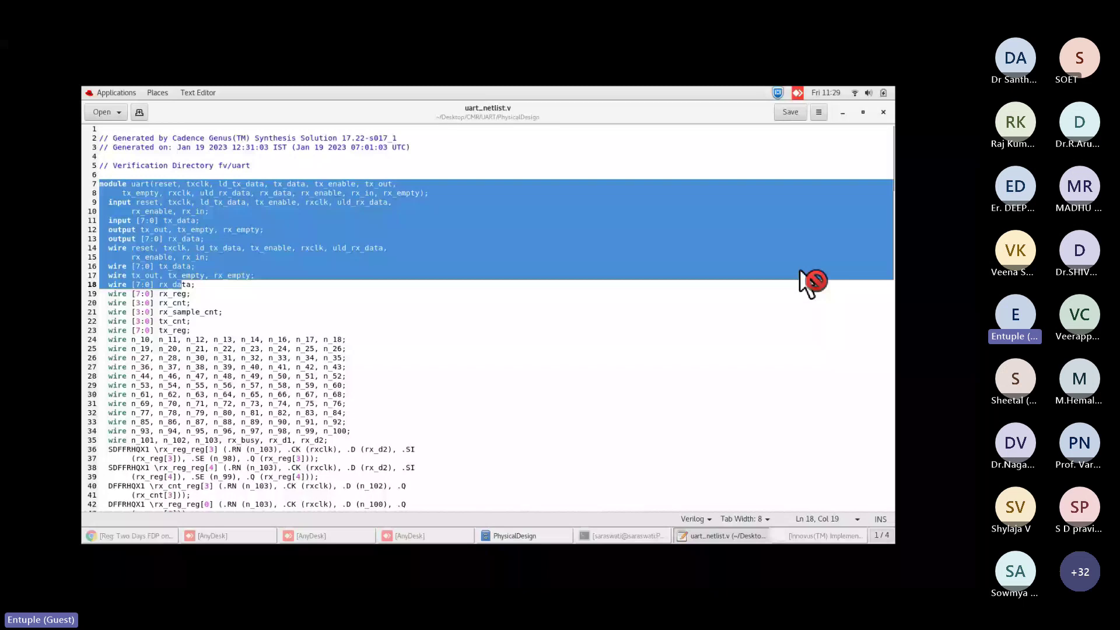
pyautogui.click(108, 266)
pyautogui.moveTo(109, 248); pyautogui.dragTo(167, 412)
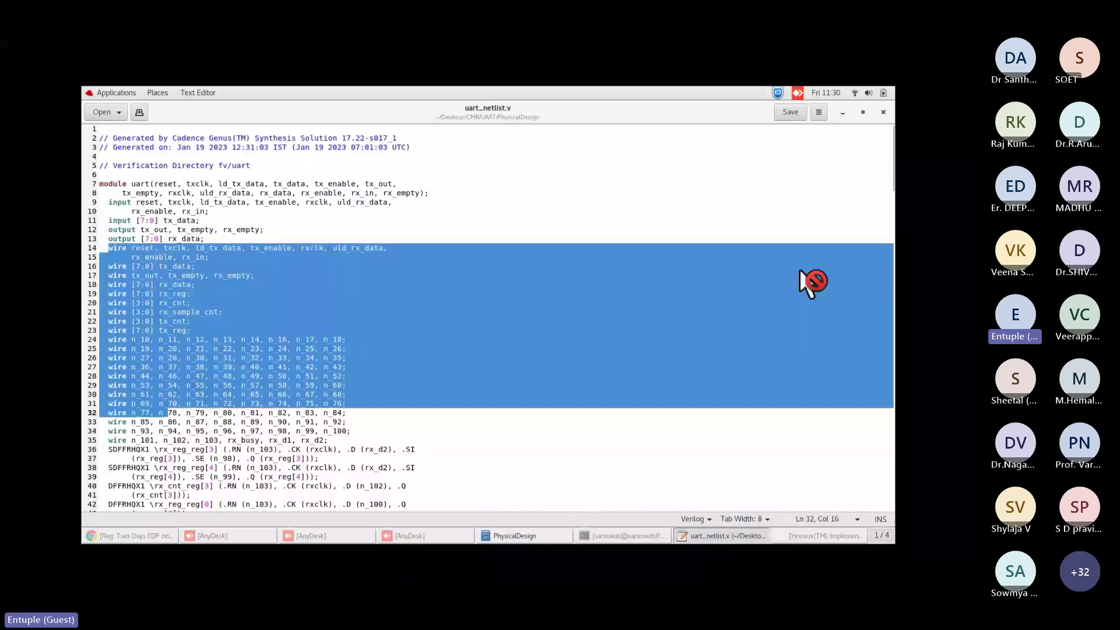
# Examine the standard-cell instances in the netlist from line 36 down to endmodule and close the file.
pyautogui.scroll(-8, 488, 318)
pyautogui.moveTo(109, 237); pyautogui.dragTo(145, 238)
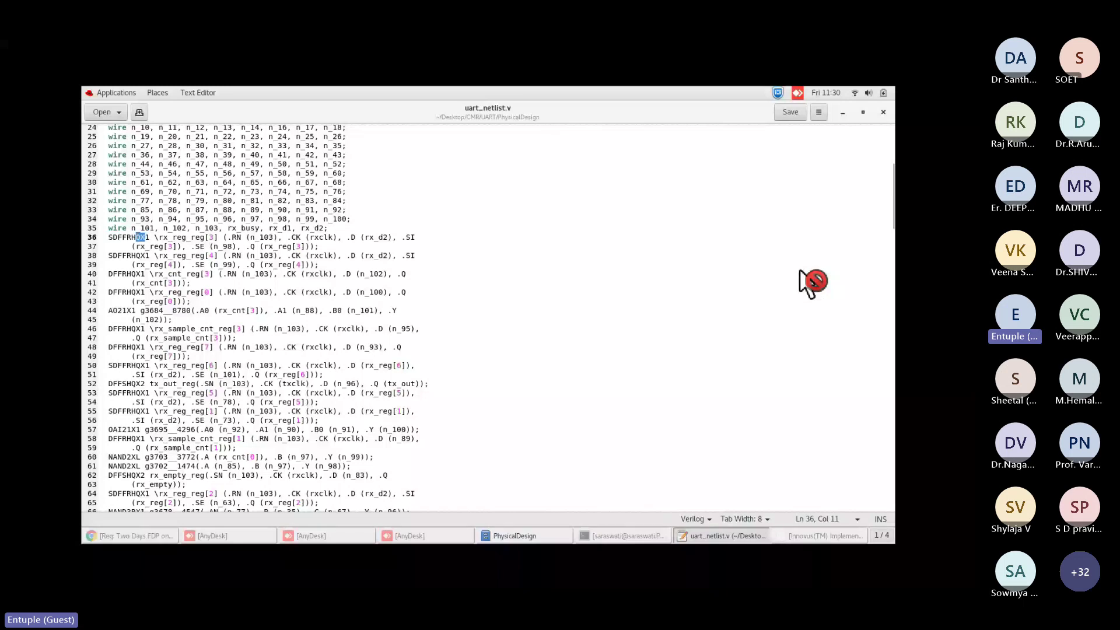
pyautogui.moveTo(113, 256); pyautogui.dragTo(149, 256)
pyautogui.scroll(-6, 374, 318)
pyautogui.click(141, 132)
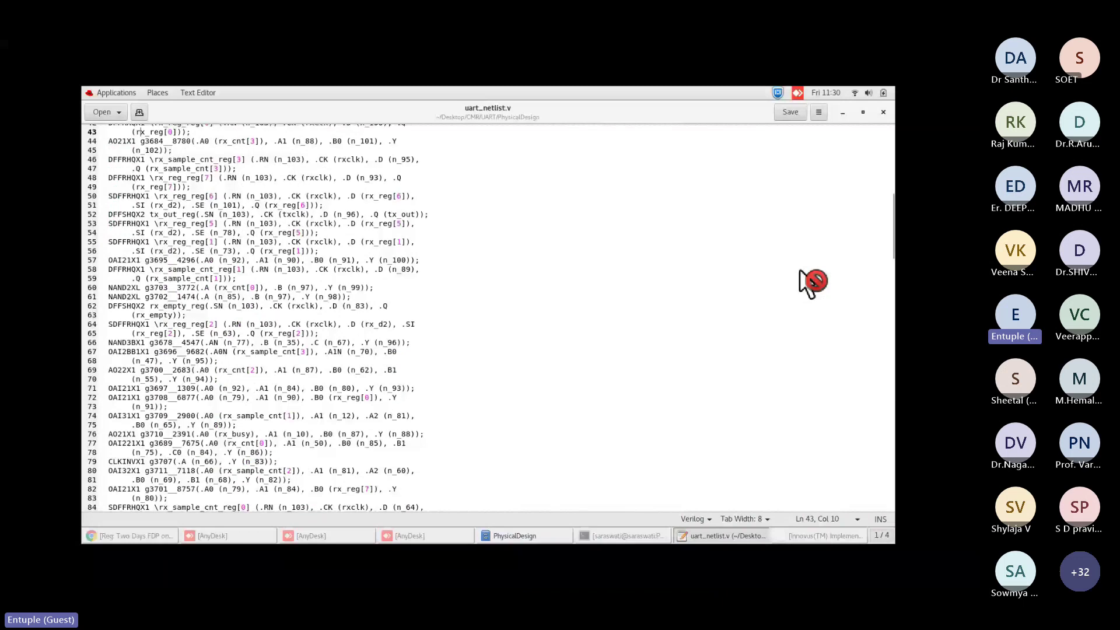
pyautogui.scroll(-20, 814, 282)
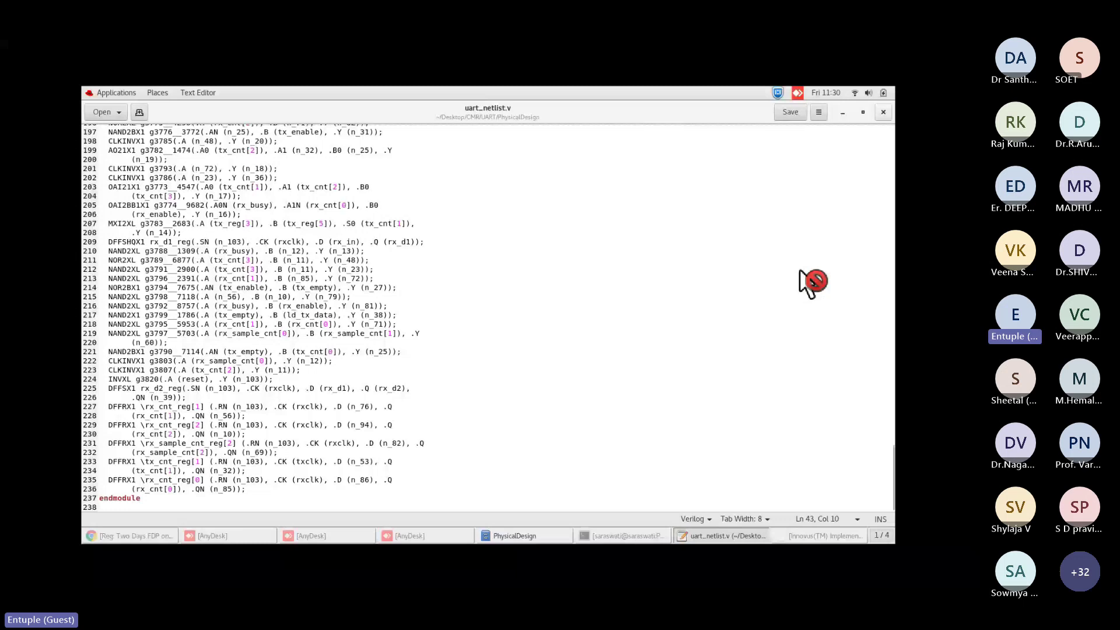
pyautogui.hotkey('ctrl', 'w')
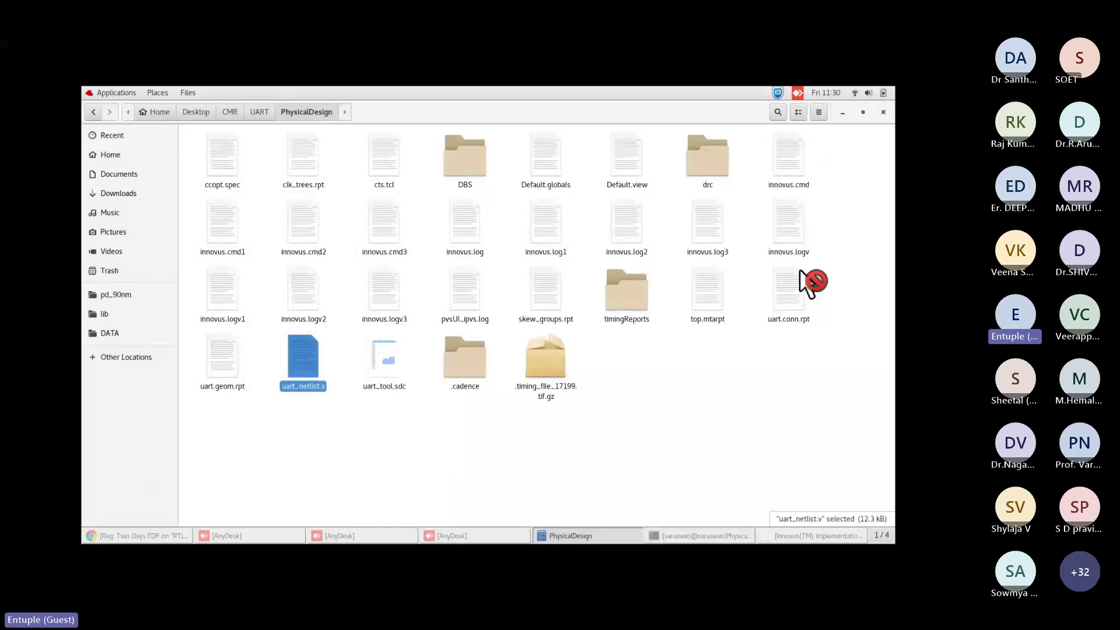
pyautogui.rightClick(384, 357)
pyautogui.click(431, 253)
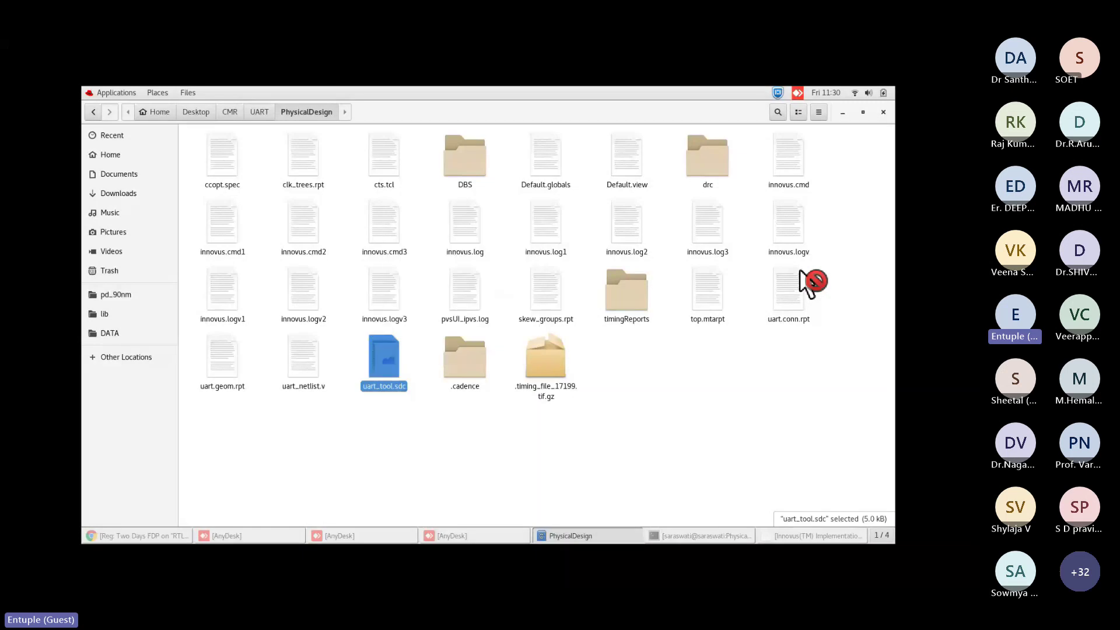
pyautogui.rightClick(389, 366)
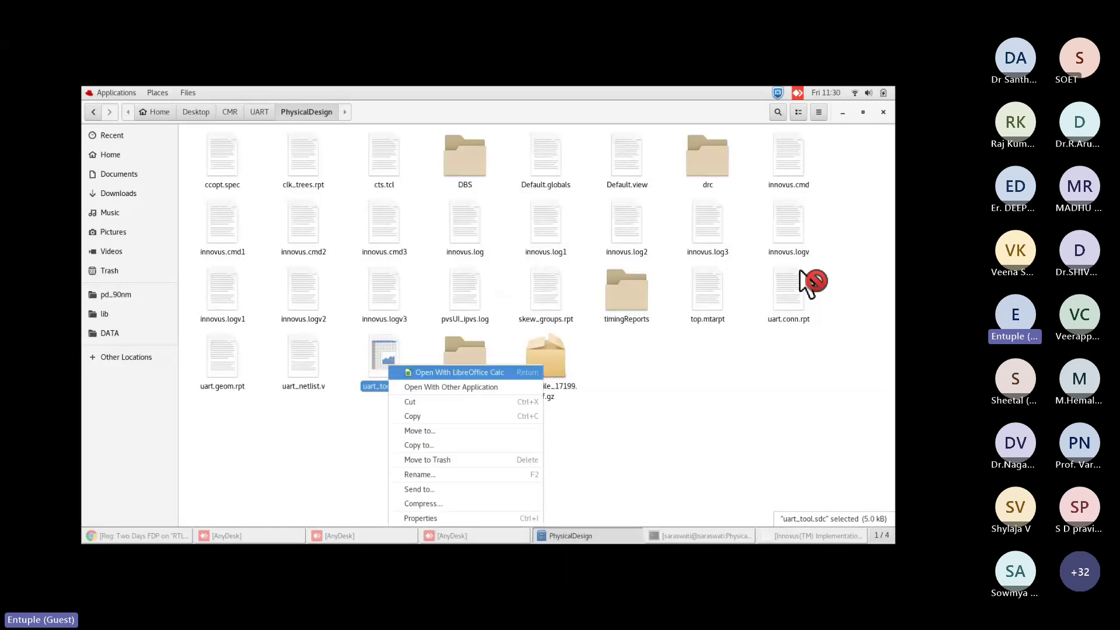
pyautogui.press('Escape')
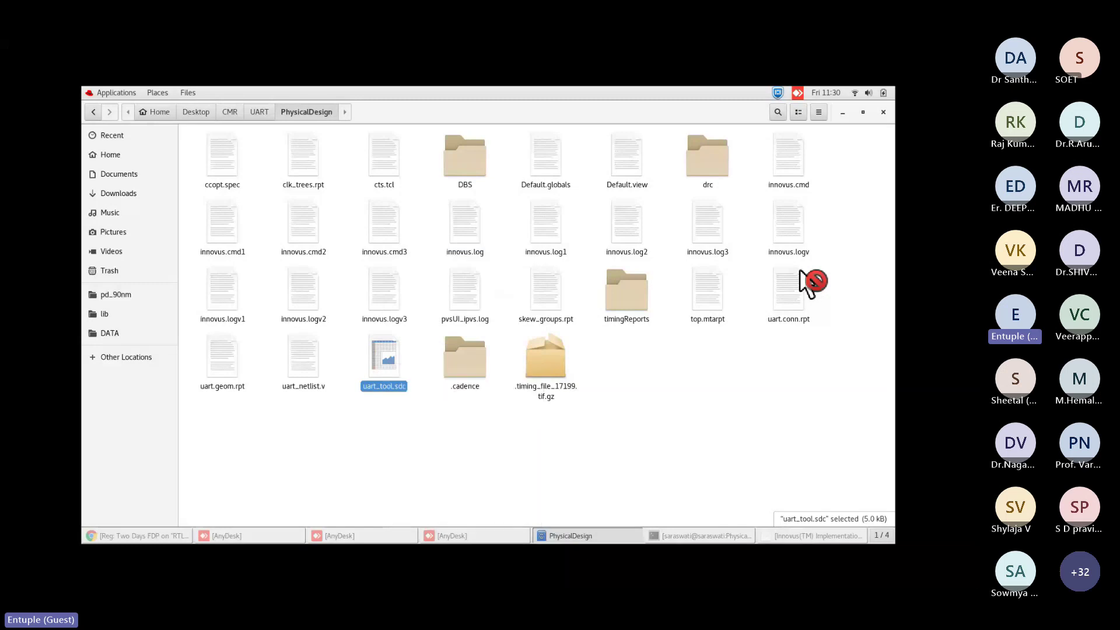
# Reopen uart_netlist.v in the text editor and open uart_tool.sdc from the PhysicalDesign folder alongside it.
pyautogui.press('Left')
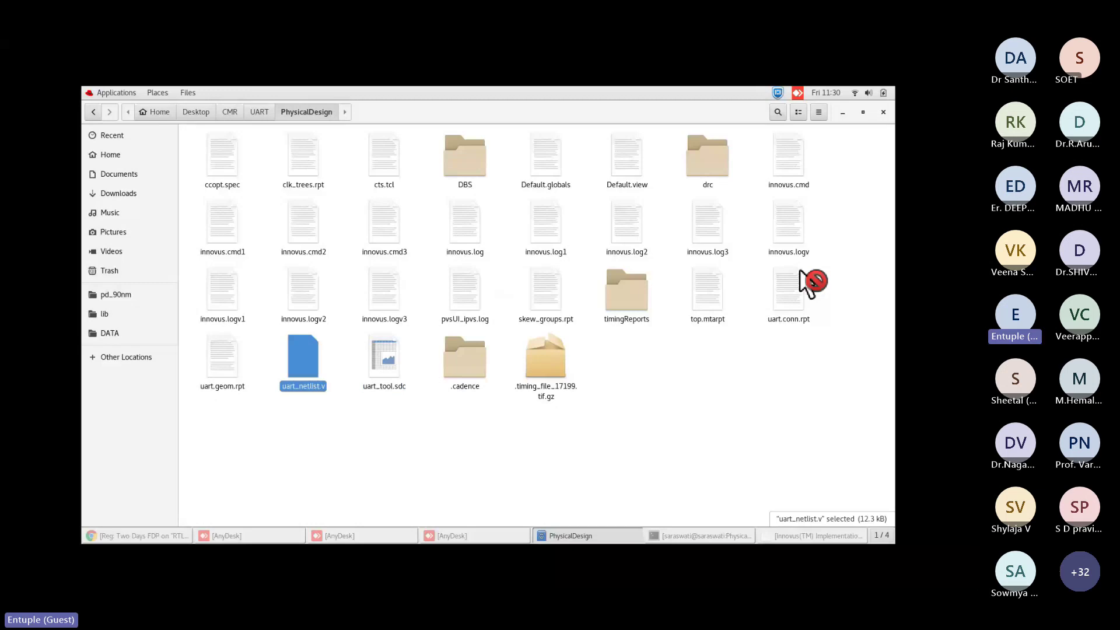
pyautogui.press('Return')
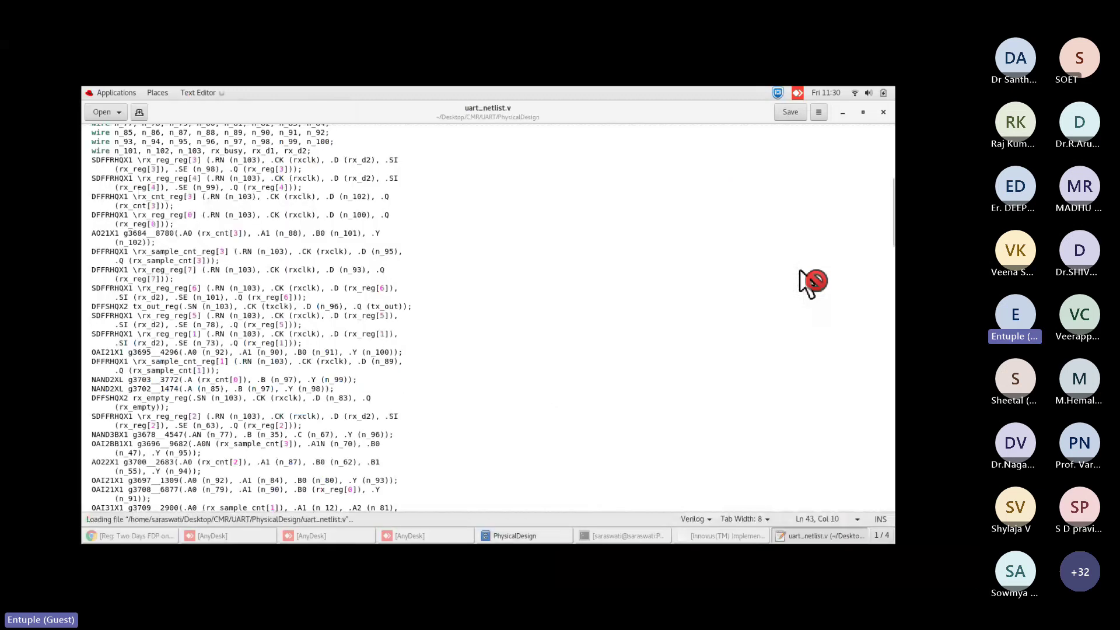
pyautogui.hotkey('ctrl', 'o')
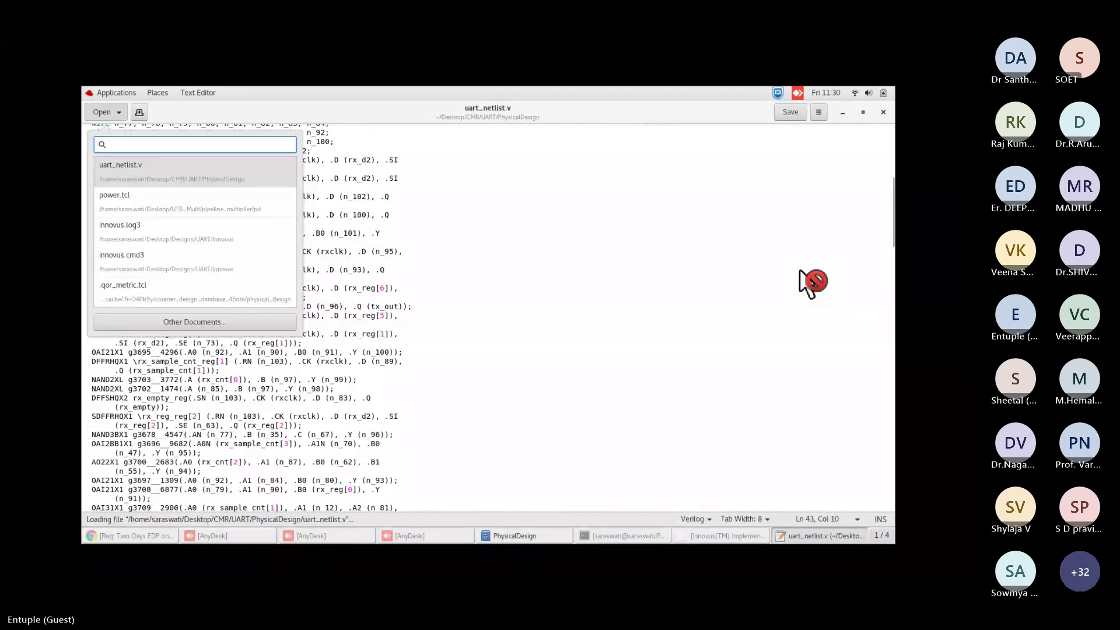
pyautogui.press('Up')
pyautogui.press('Down')
pyautogui.press('Return')
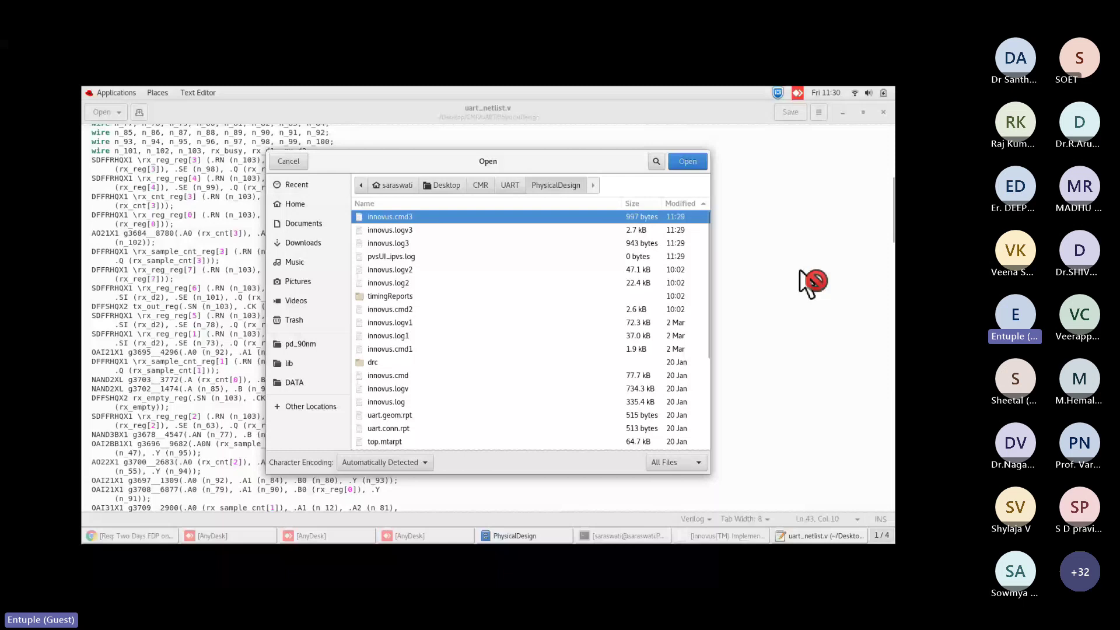
pyautogui.press('Down')
pyautogui.press('Down')
pyautogui.press('Down')
pyautogui.press('Down')
pyautogui.press('Down')
pyautogui.press('Down')
pyautogui.press('Down')
pyautogui.press('Down')
pyautogui.press('Down')
pyautogui.press('Down')
pyautogui.press('Down')
pyautogui.press('Down')
pyautogui.press('Down')
pyautogui.press('Down')
pyautogui.press('Down')
pyautogui.press('Down')
pyautogui.press('Down')
pyautogui.press('Down')
pyautogui.press('Down')
pyautogui.press('Down')
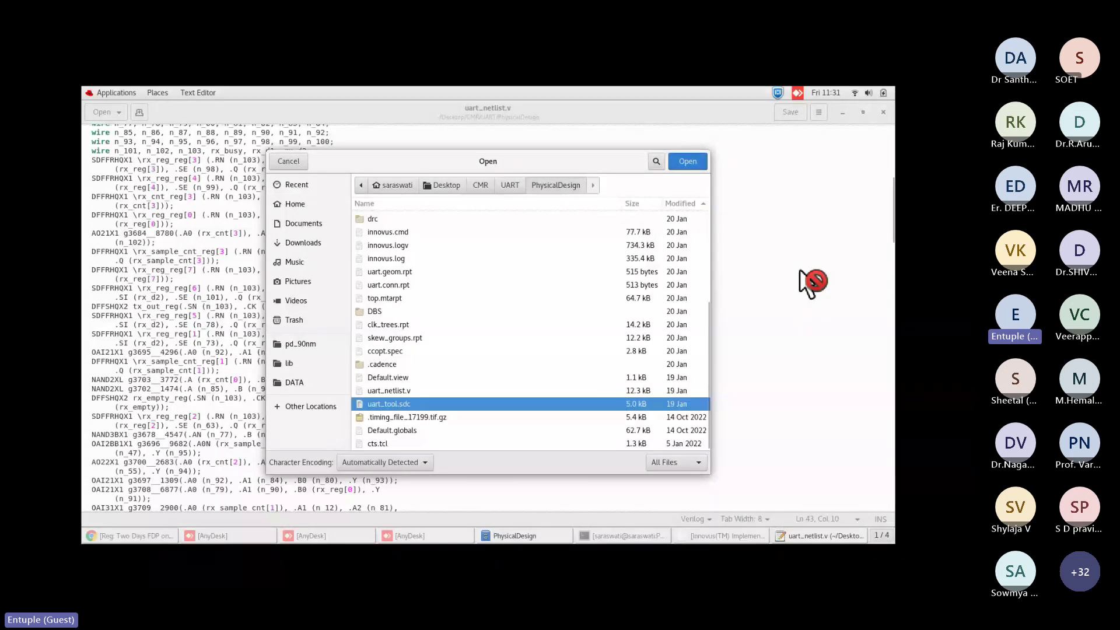
pyautogui.press('Return')
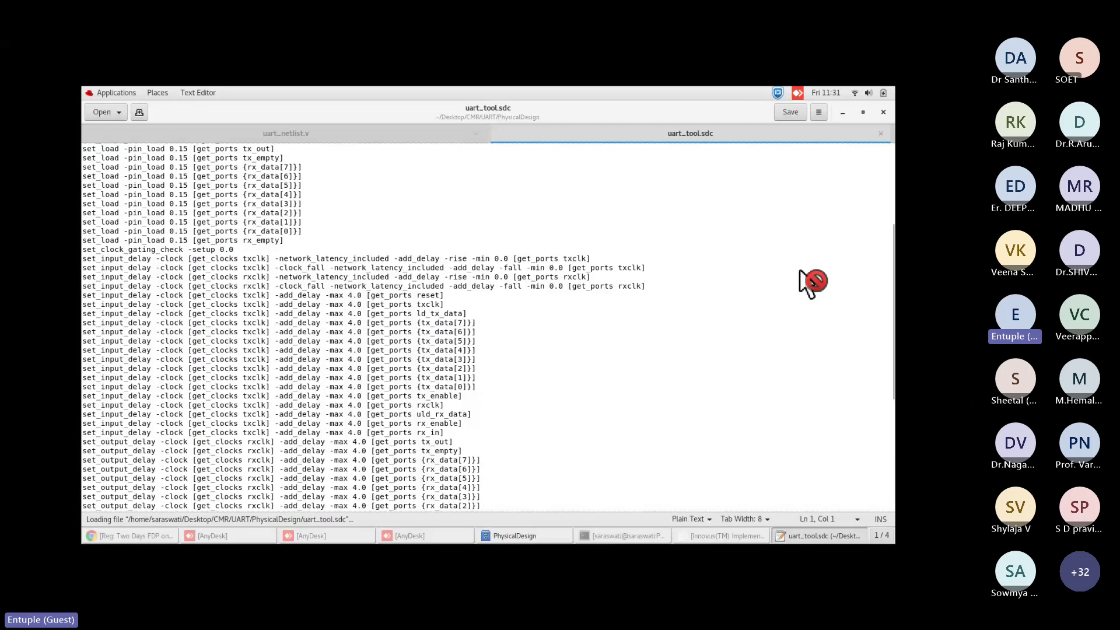
# Highlight the constraints in uart_tool.sdc from the rx_data[5] set_load line down for review.
pyautogui.hotkey('ctrl', 'shift', 'End')
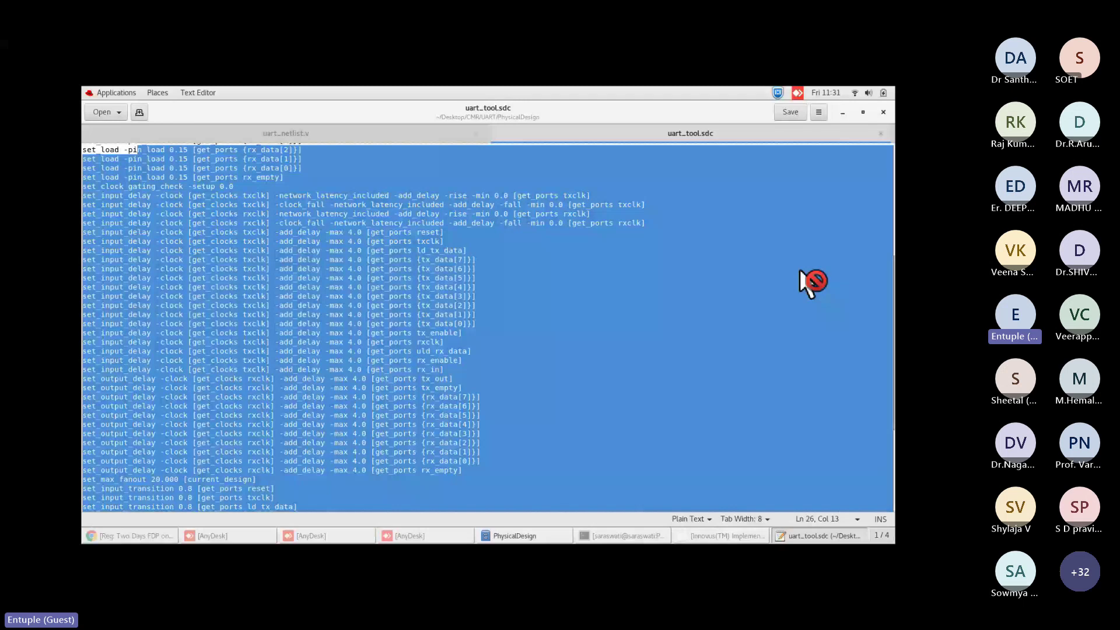
pyautogui.hotkey('shift', 'Up')
pyautogui.hotkey('shift', 'Up')
pyautogui.hotkey('shift', 'Up')
pyautogui.hotkey('shift', 'Left')
pyautogui.hotkey('shift', 'Left')
pyautogui.hotkey('shift', 'Left')
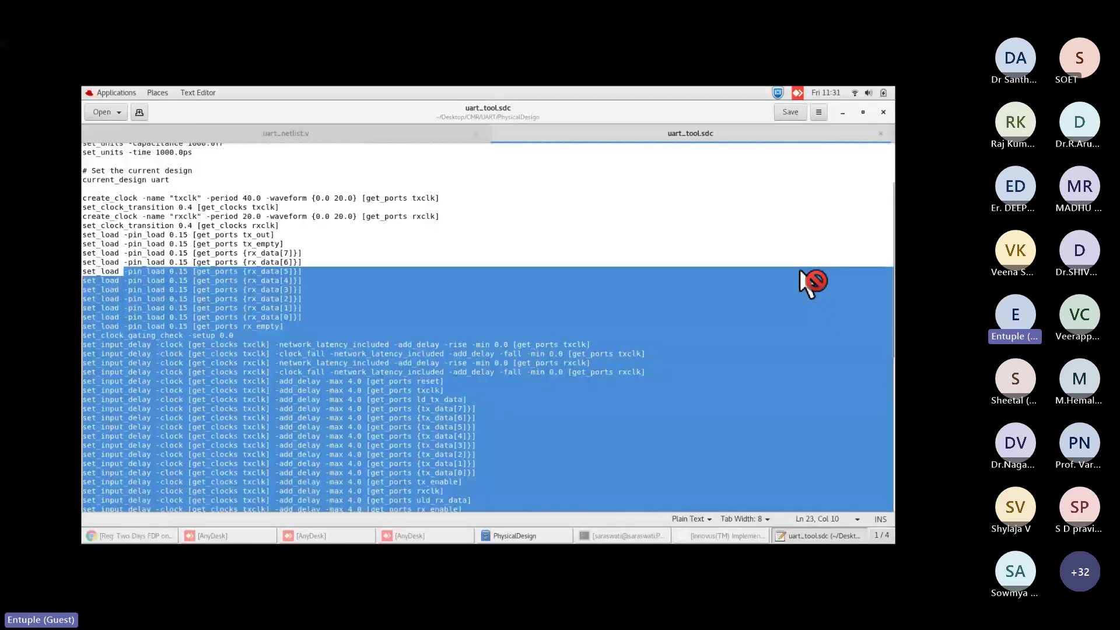
# Highlight the create_clock definitions for txclk and rxclk, starting at line 15 of uart_tool.sdc.
pyautogui.click(83, 198)
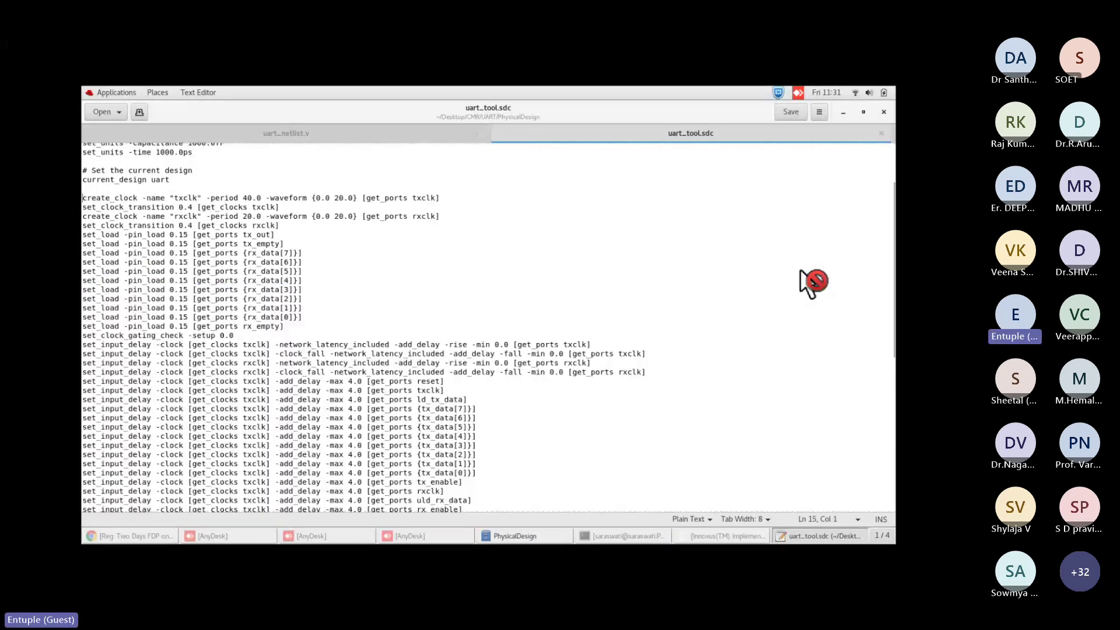
pyautogui.hotkey('shift', 'Right')
pyautogui.hotkey('shift', 'Right')
pyautogui.hotkey('shift', 'Right')
pyautogui.hotkey('shift', 'Right')
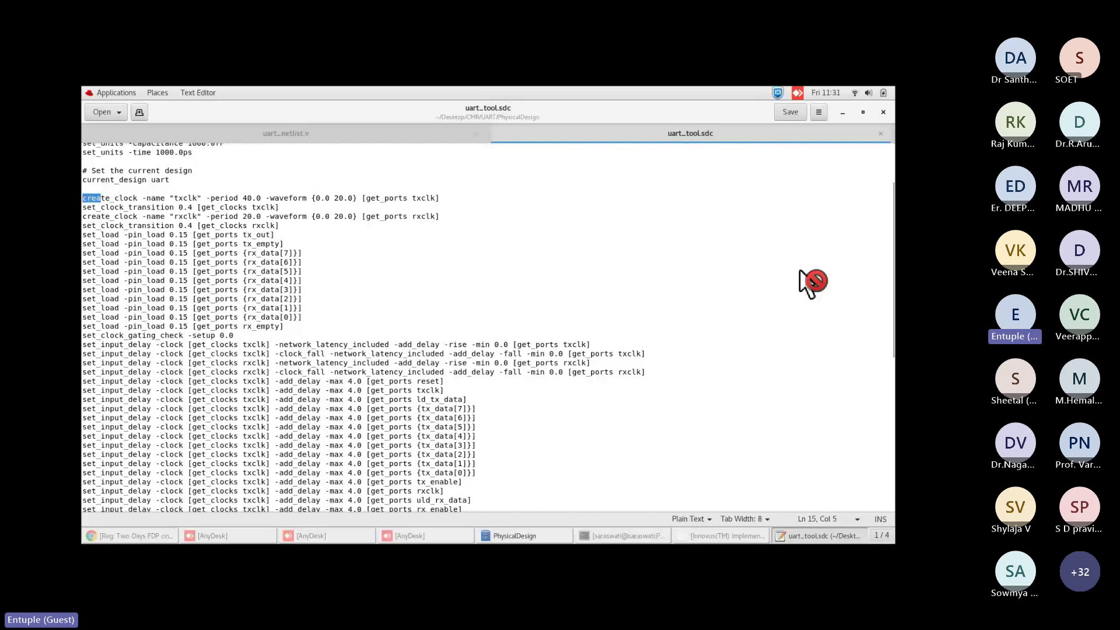
pyautogui.keyDown('shift'); pyautogui.click(232, 217); pyautogui.keyUp('shift')
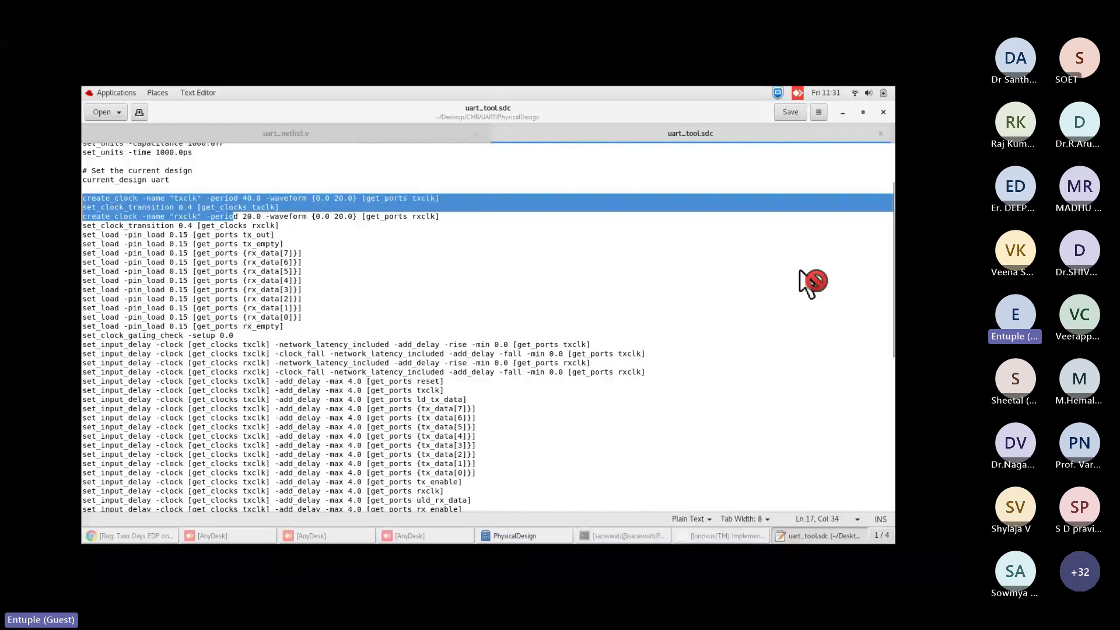
# Highlight the set_clock_uncertainty lines ending uart_tool.sdc, and the set_input_transition block through set_dont_use above them.
pyautogui.scroll(-2, 813, 282)
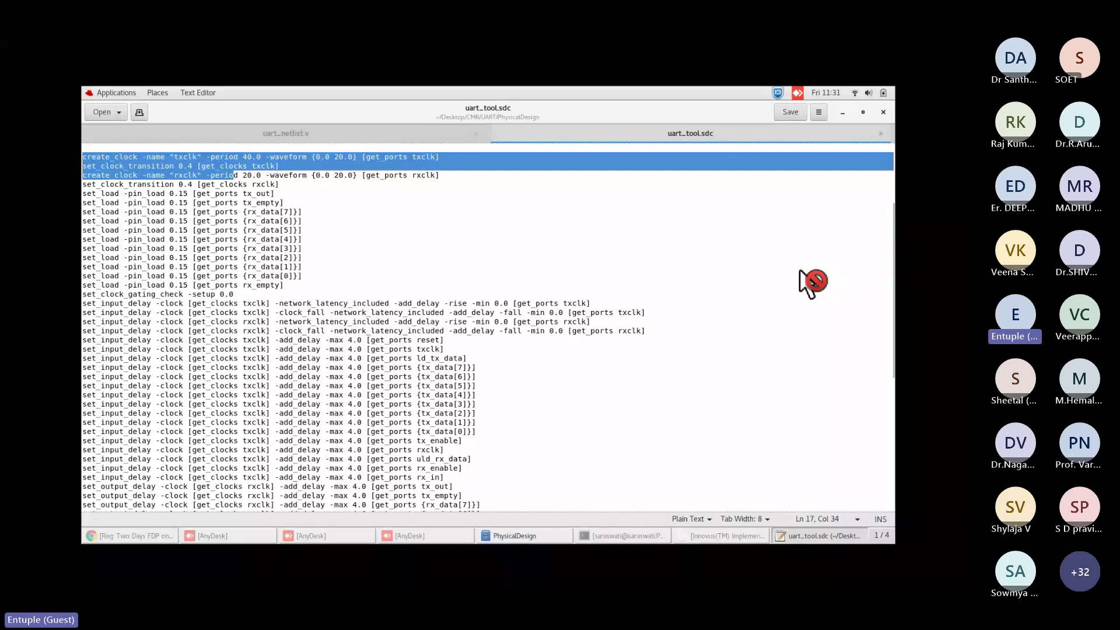
pyautogui.scroll(-5, 813, 282)
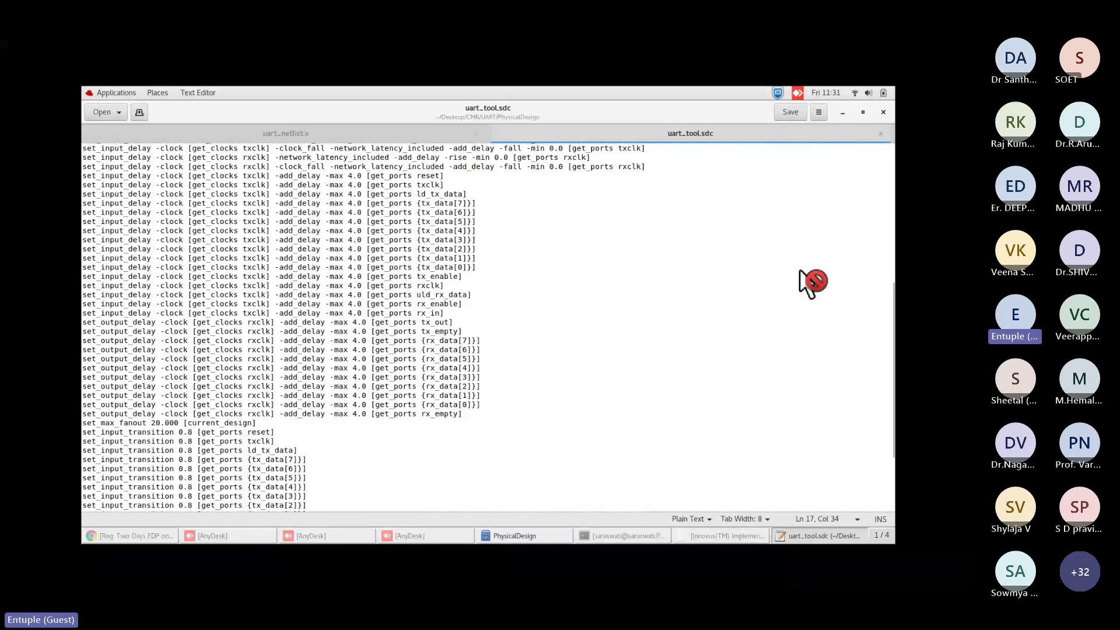
pyautogui.scroll(-5, 813, 281)
pyautogui.moveTo(312, 507); pyautogui.dragTo(82, 479)
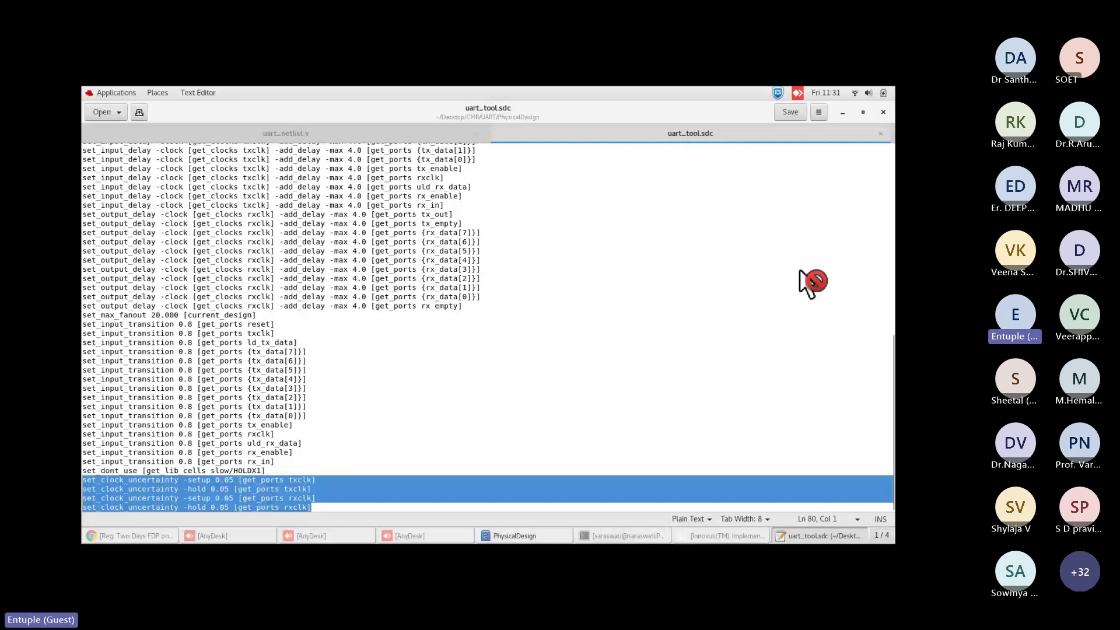
pyautogui.moveTo(265, 471); pyautogui.dragTo(82, 324)
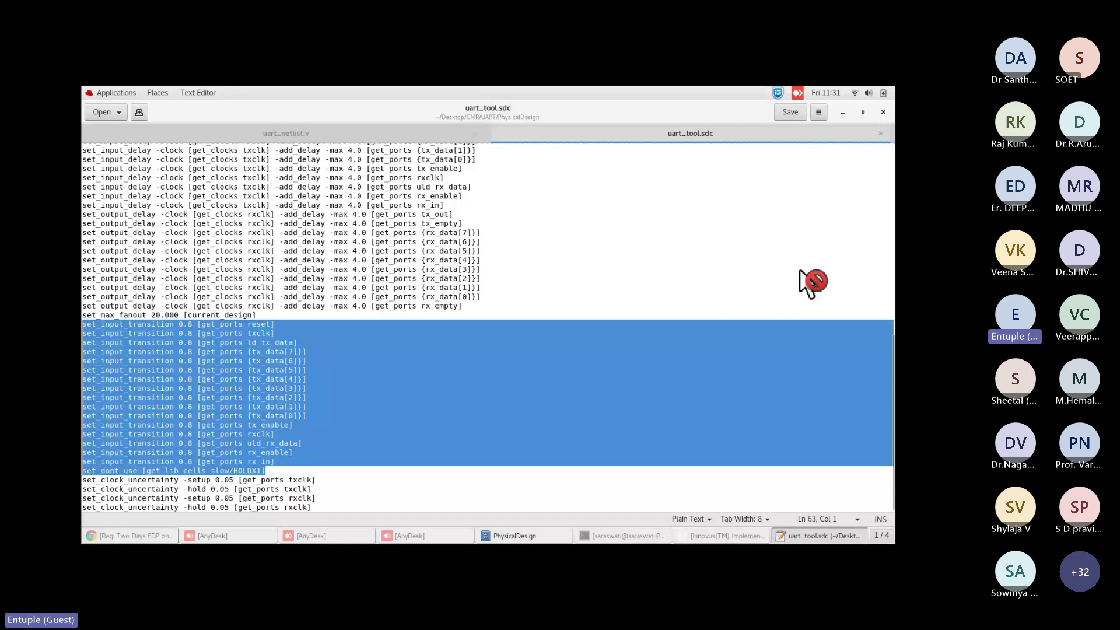
# Close uart_tool.sdc and uart_netlist.v, deselect the netlist file and go up to the UART folder.
pyautogui.hotkey('ctrl', 'w')
pyautogui.hotkey('ctrl', 'w')
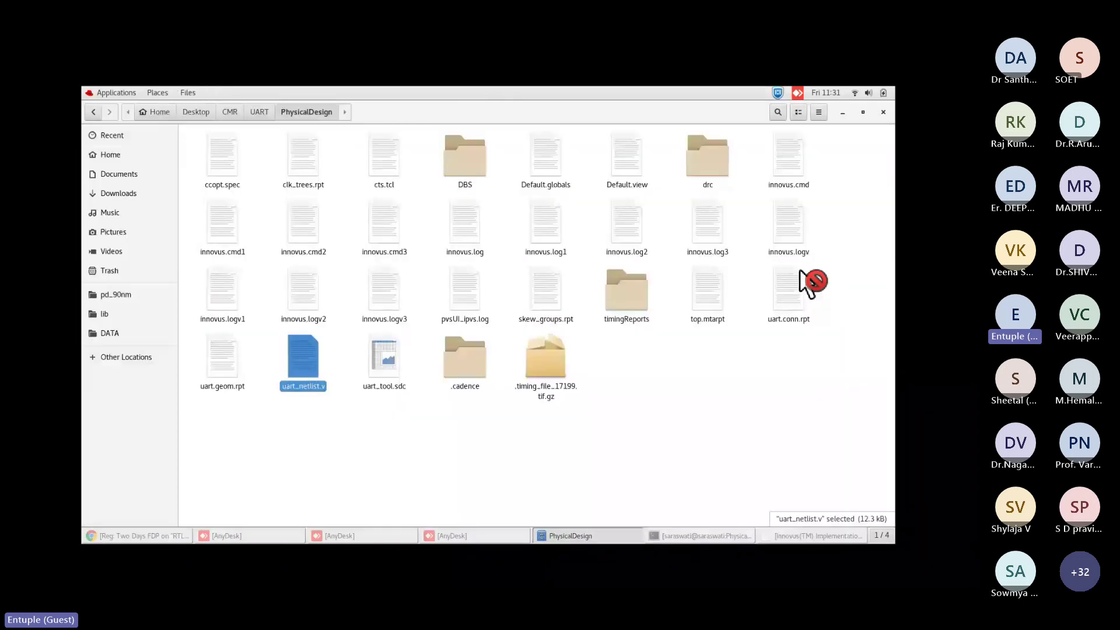
pyautogui.press('Escape')
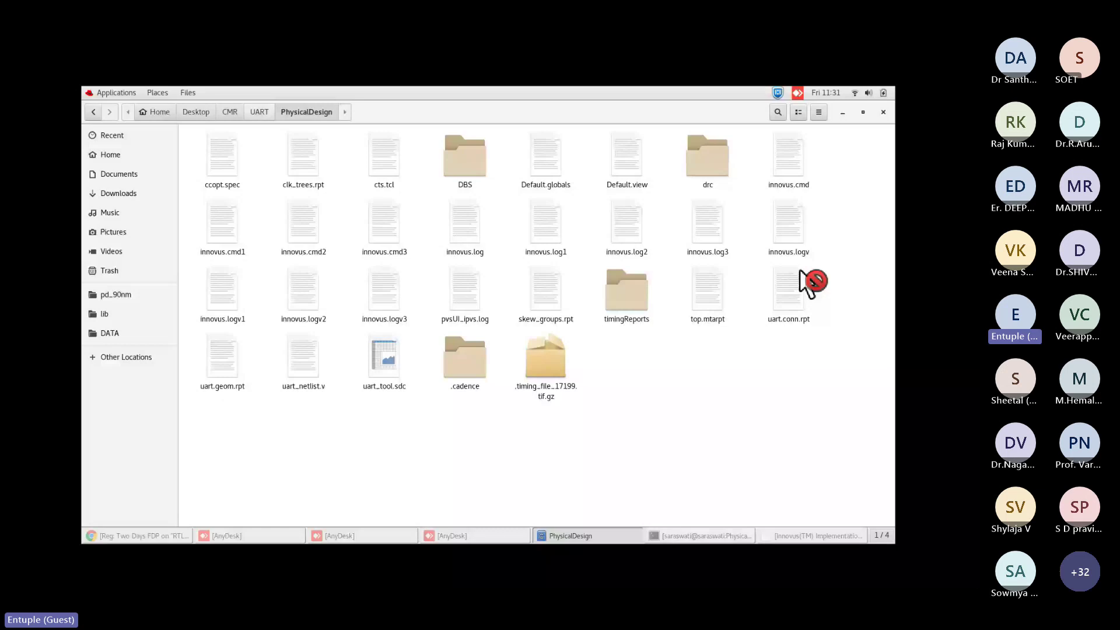
pyautogui.hotkey('alt', 'Up')
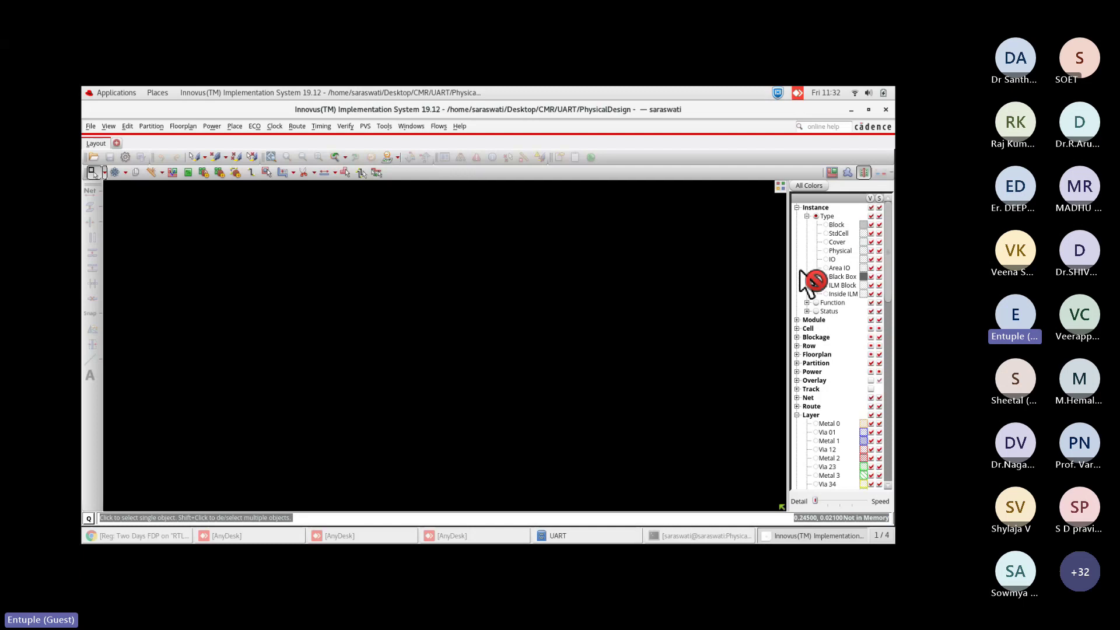
# Switch to Innovus and set up Restore Design with data type Innovus and the file DBS/cts.enc.
pyautogui.hotkey('alt', 'f')
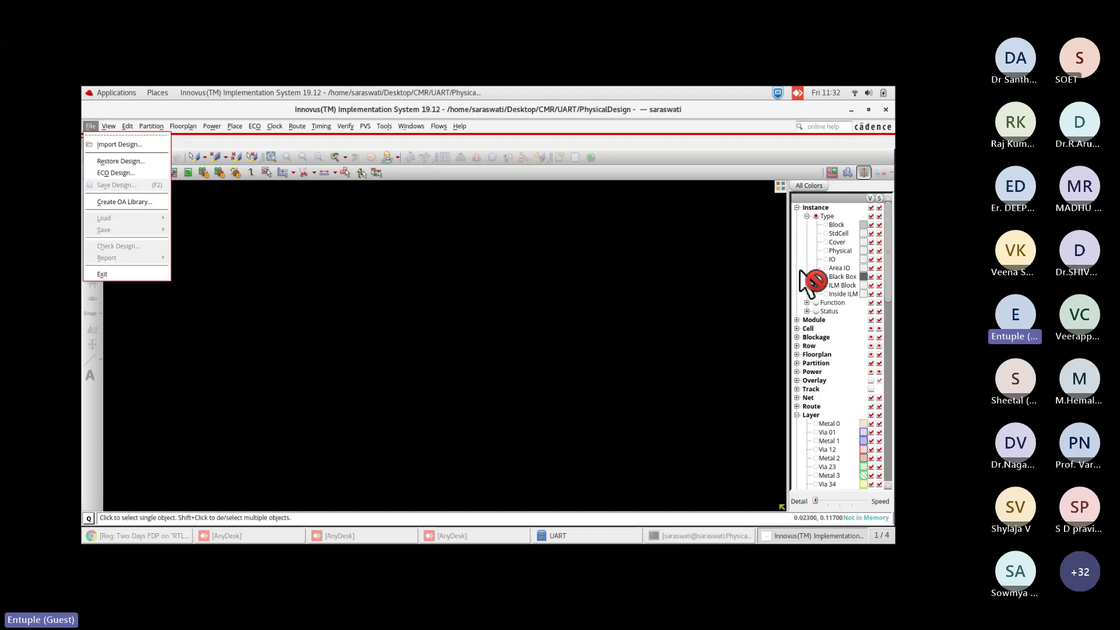
pyautogui.press('Down')
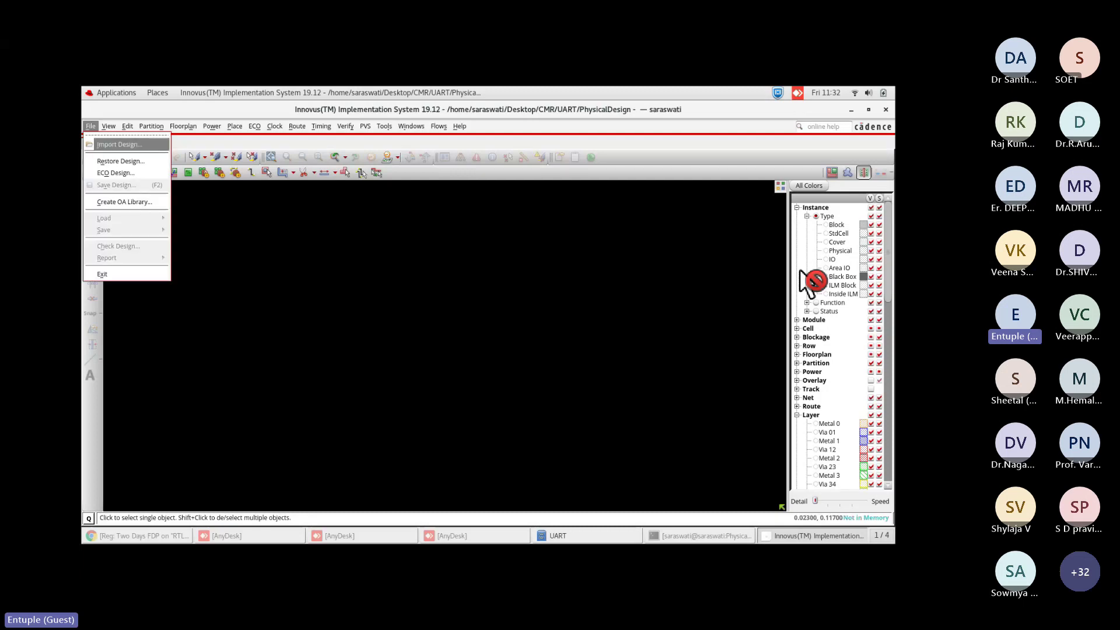
pyautogui.press('Down')
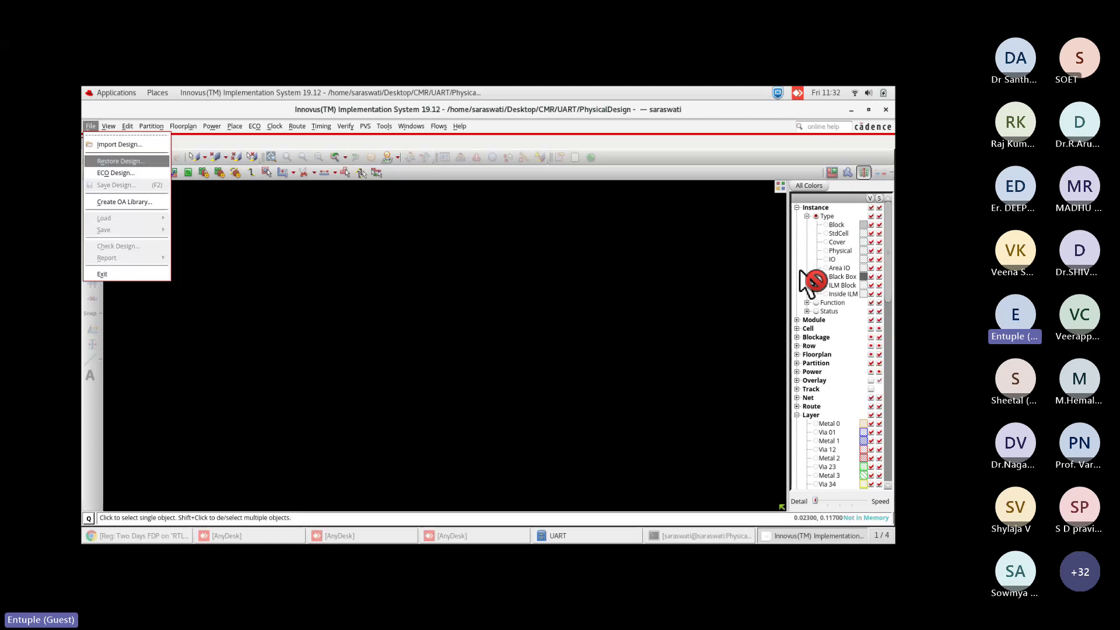
pyautogui.press('Escape')
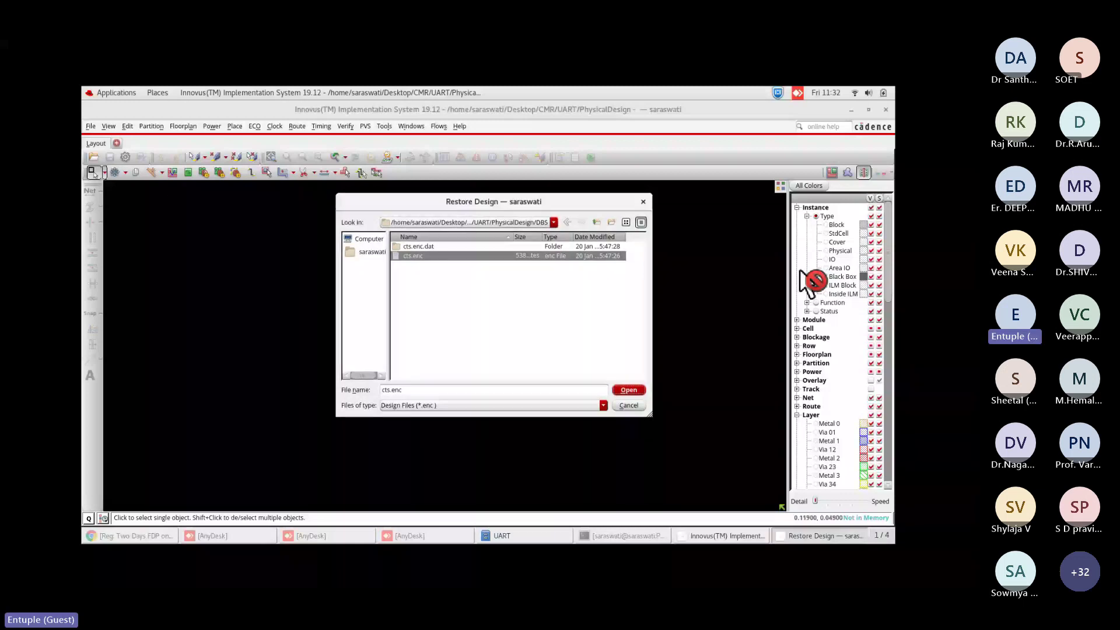
pyautogui.press('Return')
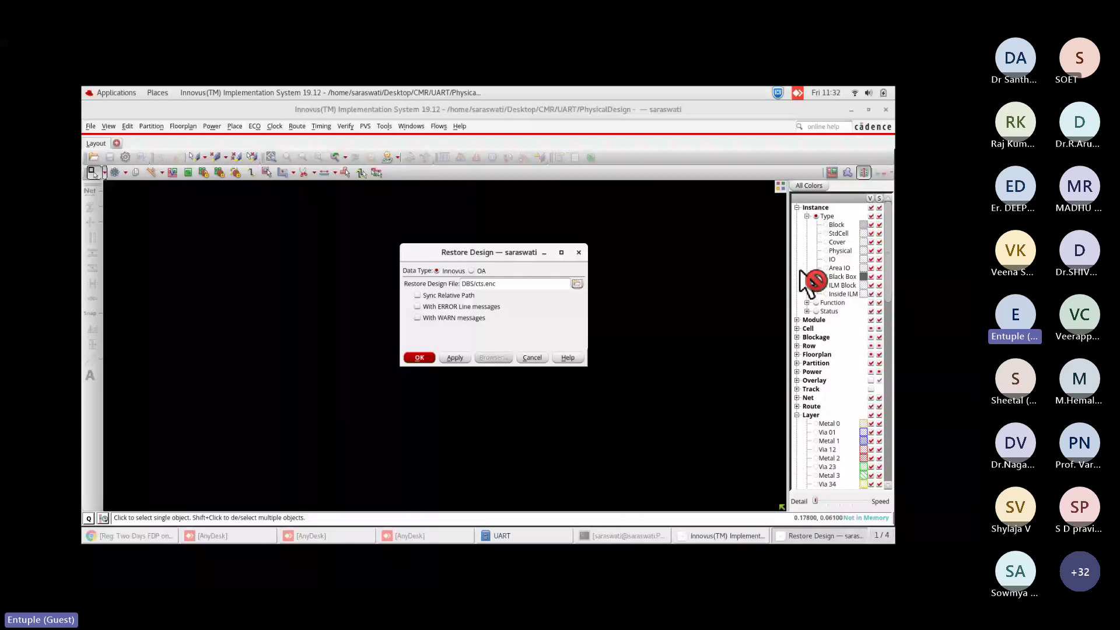
pyautogui.press('space')
pyautogui.press('Tab')
pyautogui.press('space')
pyautogui.hotkey('shift', 'Tab')
pyautogui.hotkey('shift', 'Tab')
# Maximize the Innovus terminal and highlight the version details, the host processor and the license's allowed CPU jobs line.
pyautogui.hotkey('alt', 'Tab')
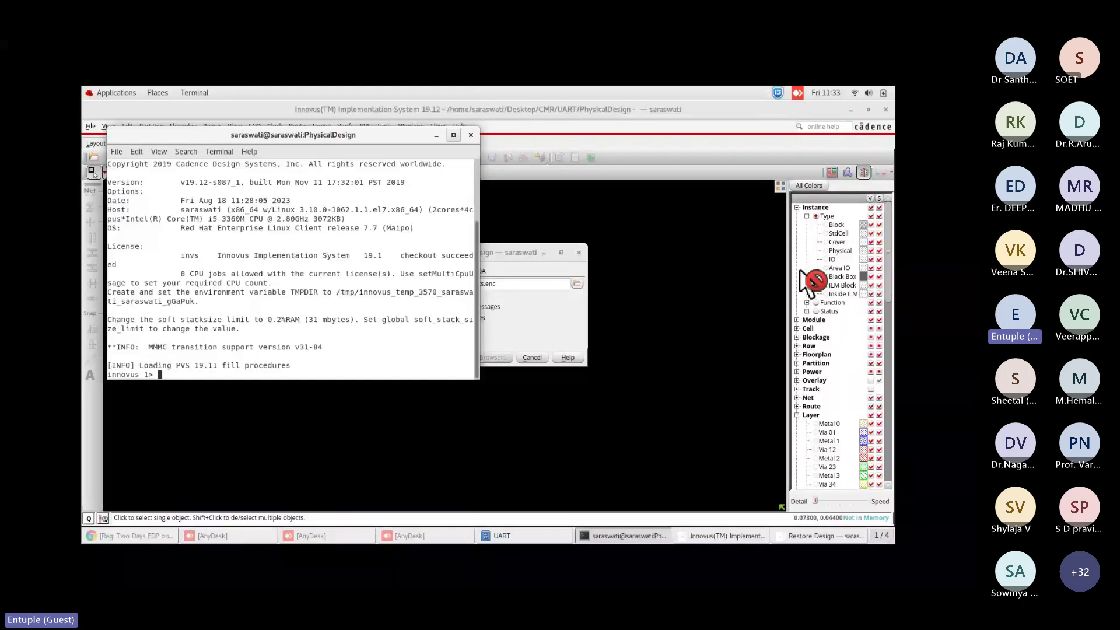
pyautogui.press('super+Up')
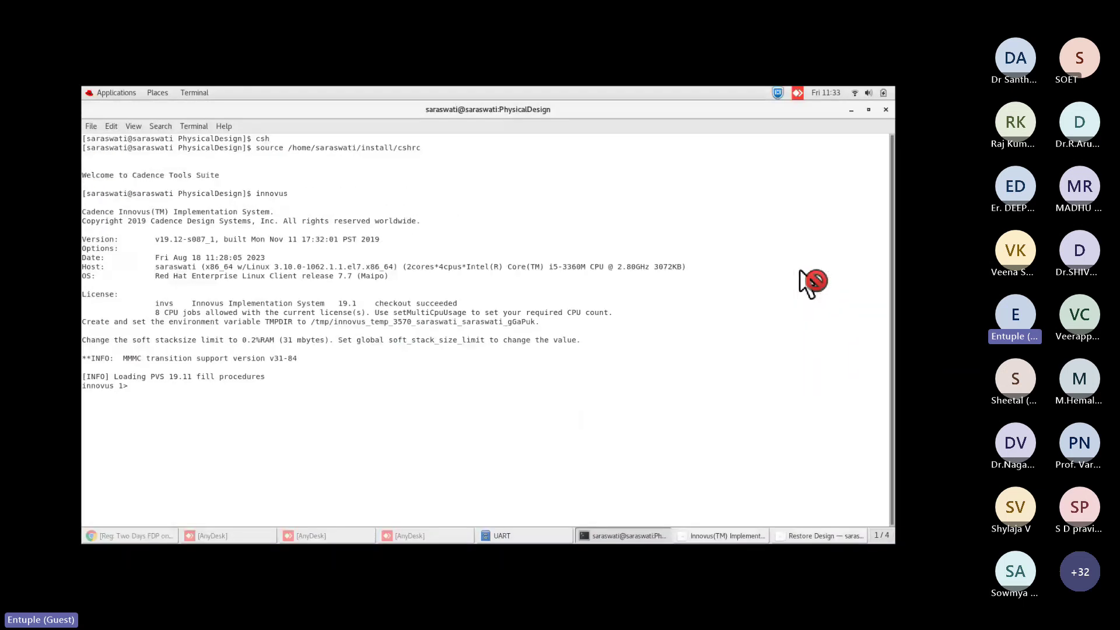
pyautogui.moveTo(225, 304); pyautogui.dragTo(81, 239)
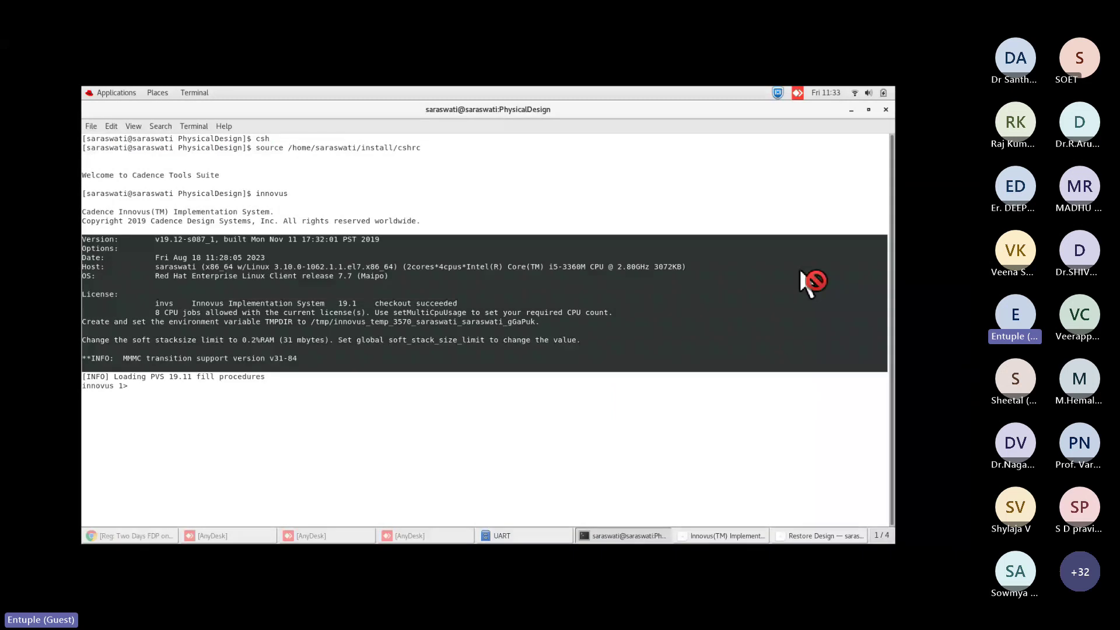
pyautogui.click(813, 281)
pyautogui.moveTo(118, 312); pyautogui.dragTo(613, 312)
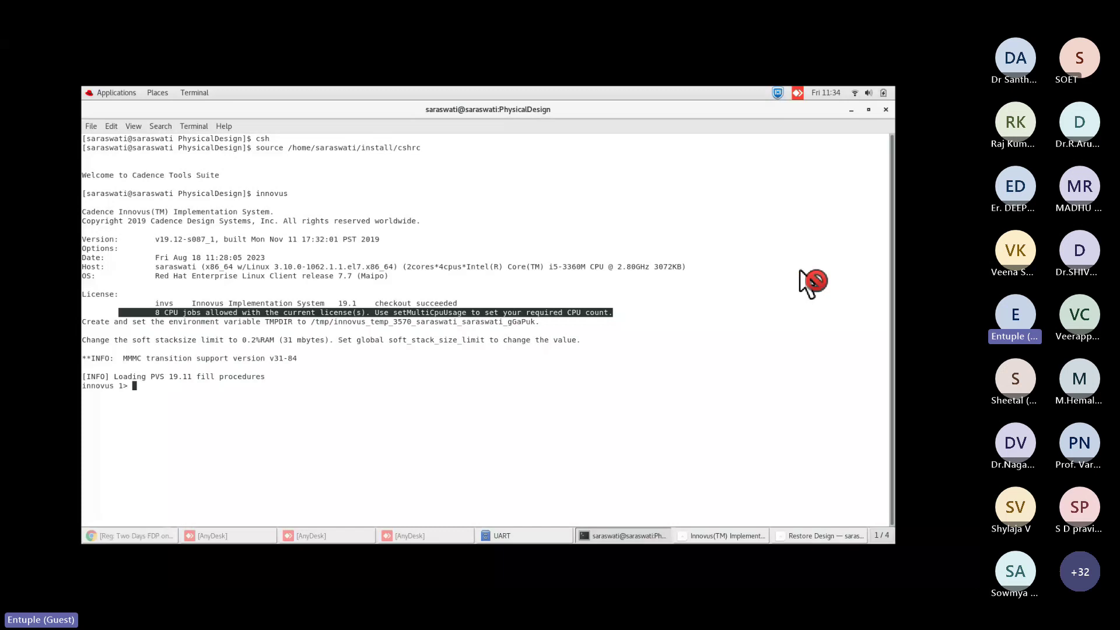
pyautogui.moveTo(325, 266); pyautogui.dragTo(549, 267)
pyautogui.moveTo(407, 267); pyautogui.dragTo(462, 267)
pyautogui.moveTo(118, 313); pyautogui.dragTo(242, 322)
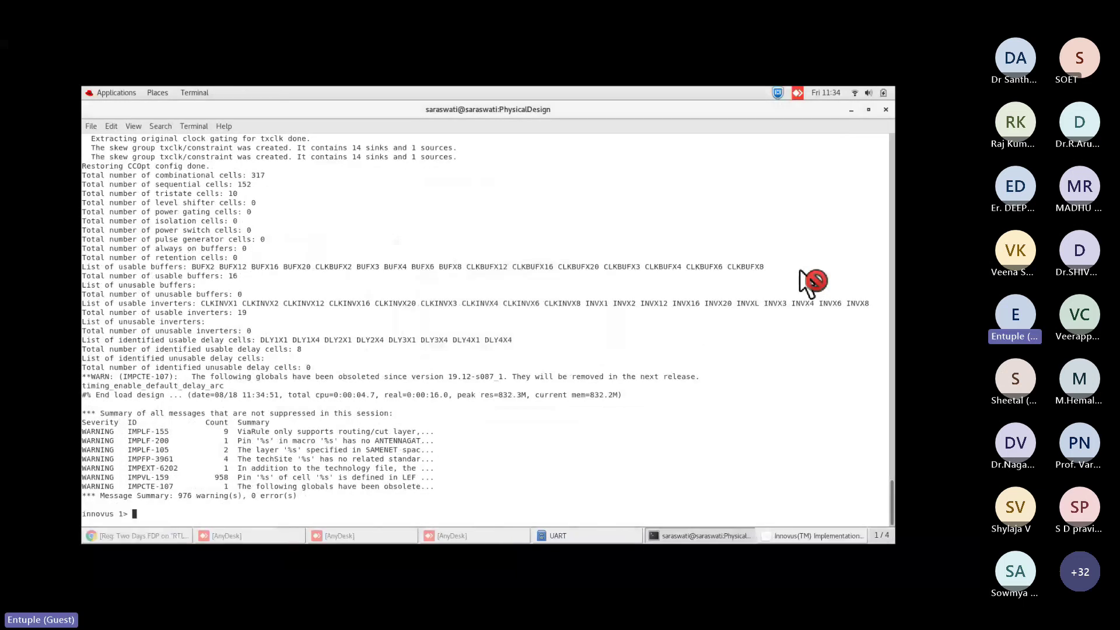
# Highlight the message summary table and the cell statistics above it in the design load log.
pyautogui.moveTo(270, 450); pyautogui.dragTo(303, 505)
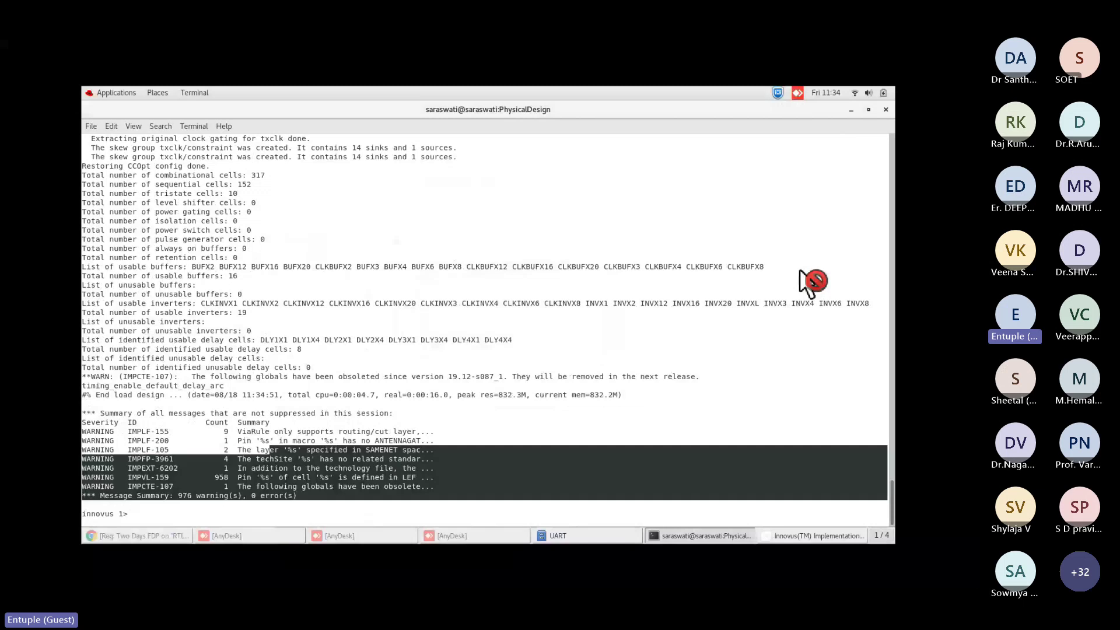
pyautogui.moveTo(81, 413); pyautogui.dragTo(297, 496)
pyautogui.moveTo(81, 413); pyautogui.dragTo(128, 239)
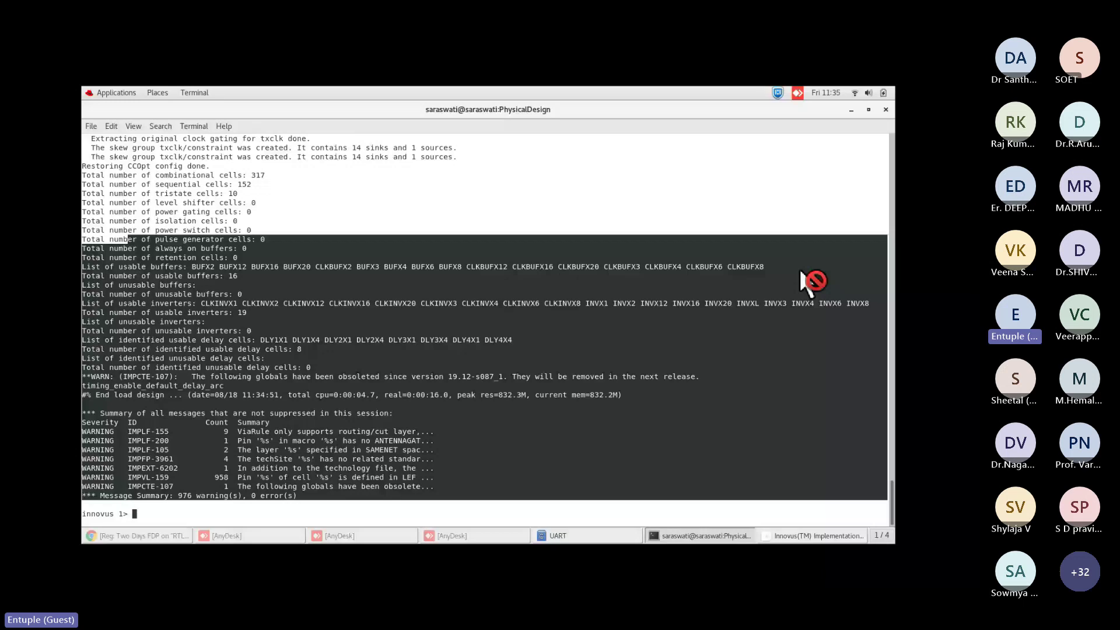
pyautogui.click(802, 272)
pyautogui.moveTo(169, 496); pyautogui.dragTo(81, 486)
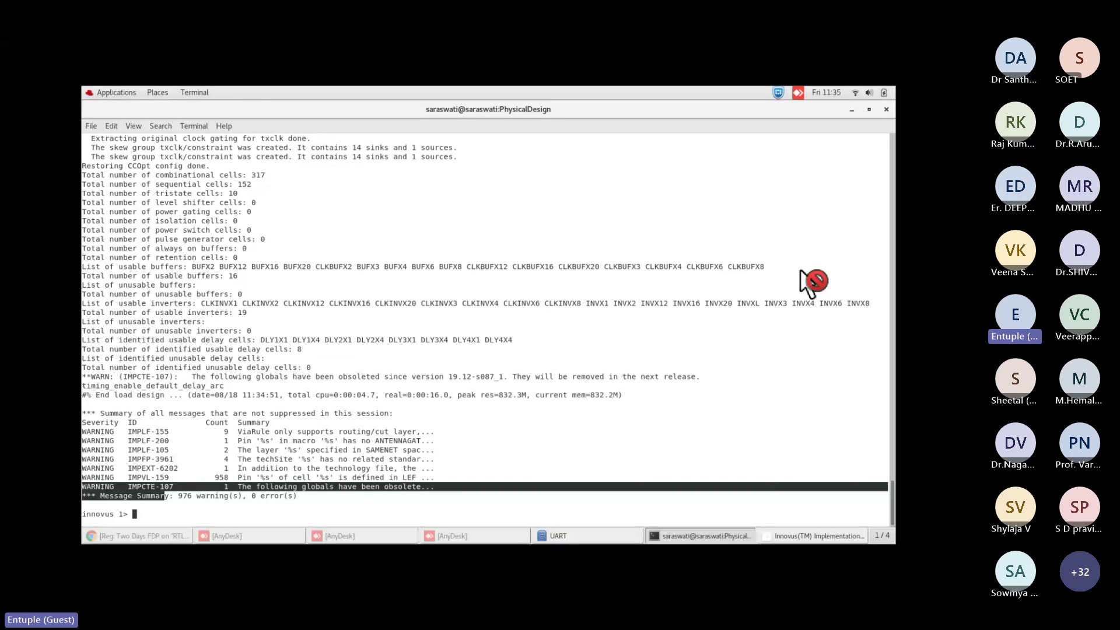
# Highlight the total warning count and the IMPVL-159 warning row in the message summary.
pyautogui.doubleClick(184, 496)
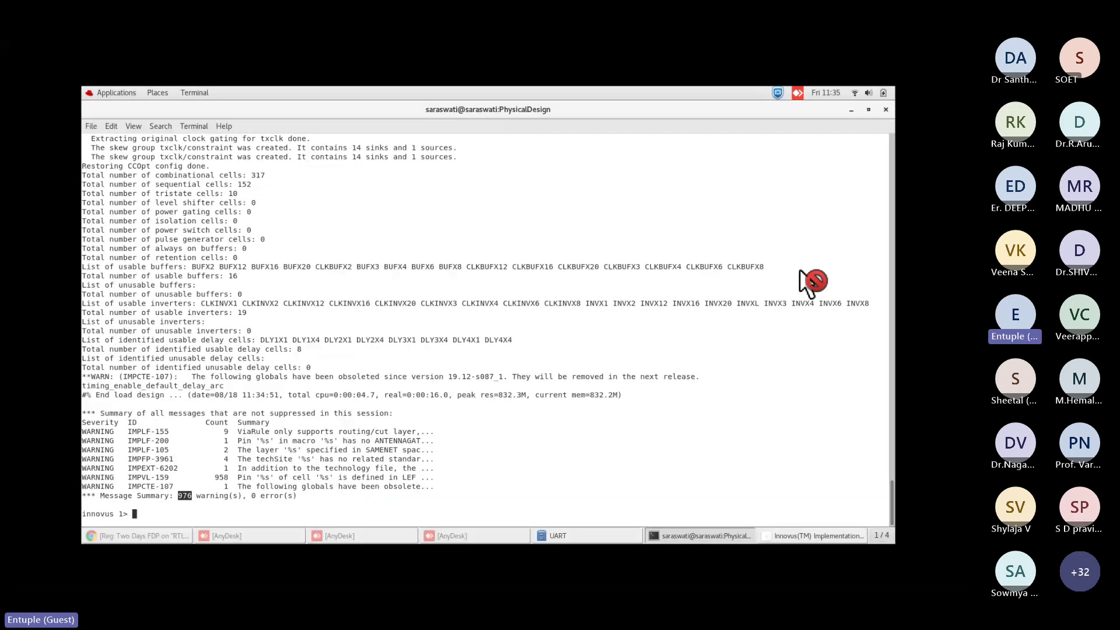
pyautogui.moveTo(178, 496); pyautogui.dragTo(241, 496)
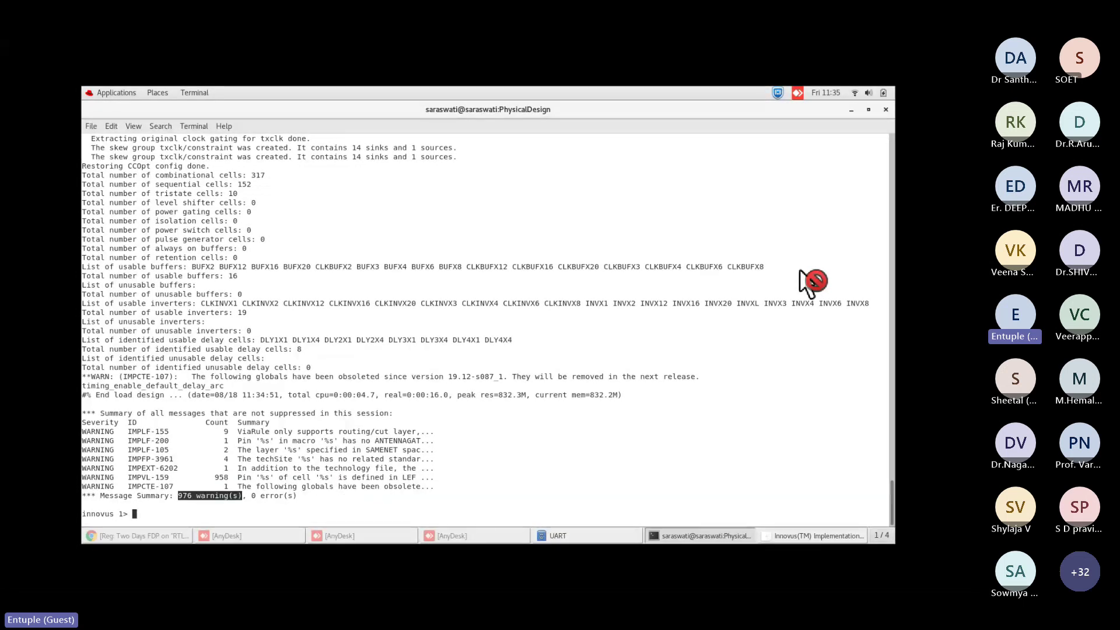
pyautogui.click(210, 496)
pyautogui.moveTo(128, 478); pyautogui.dragTo(182, 478)
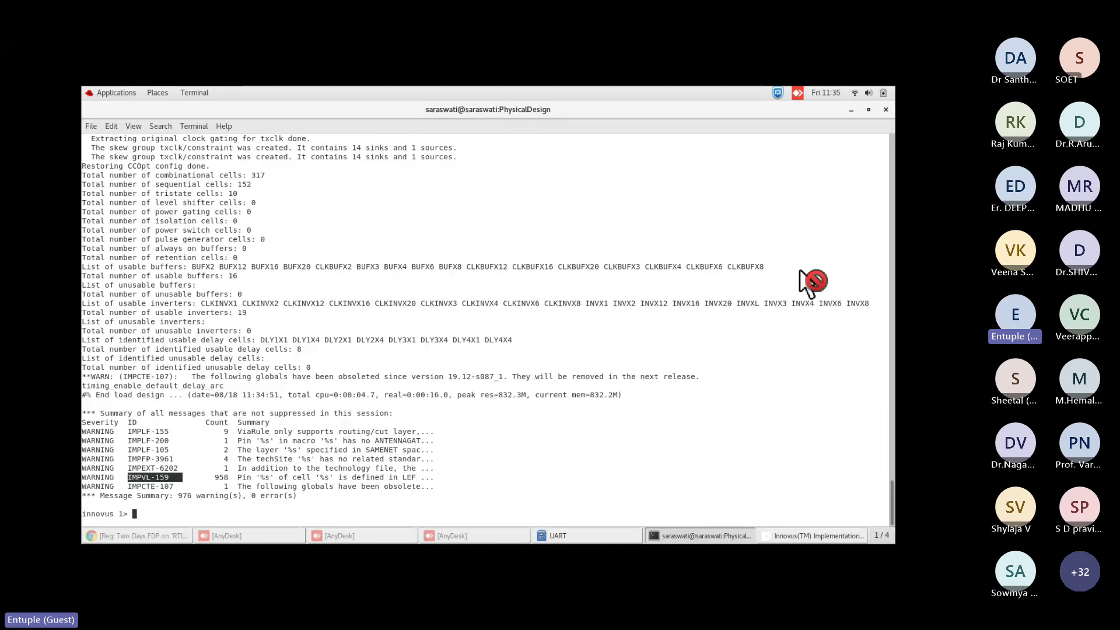
pyautogui.moveTo(128, 477); pyautogui.dragTo(887, 478)
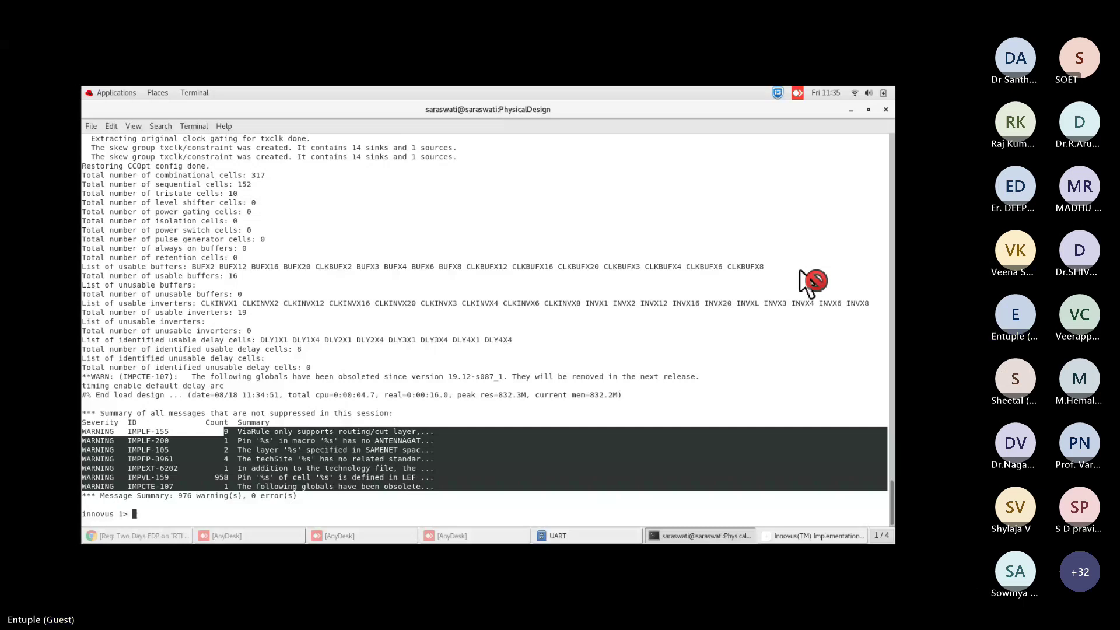
pyautogui.moveTo(178, 495); pyautogui.dragTo(246, 495)
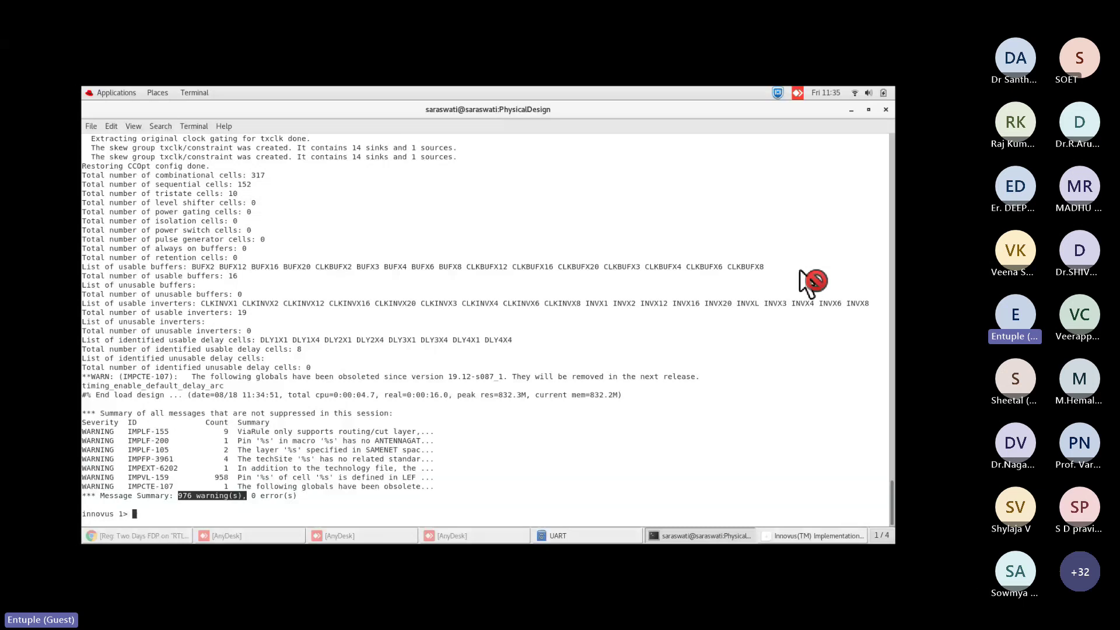
pyautogui.moveTo(178, 495); pyautogui.dragTo(242, 495)
# Highlight the warning IDs IMPCTE-107 and IMPLF-155 in the summary, and the list of usable inverters in the load log.
pyautogui.doubleClick(150, 487)
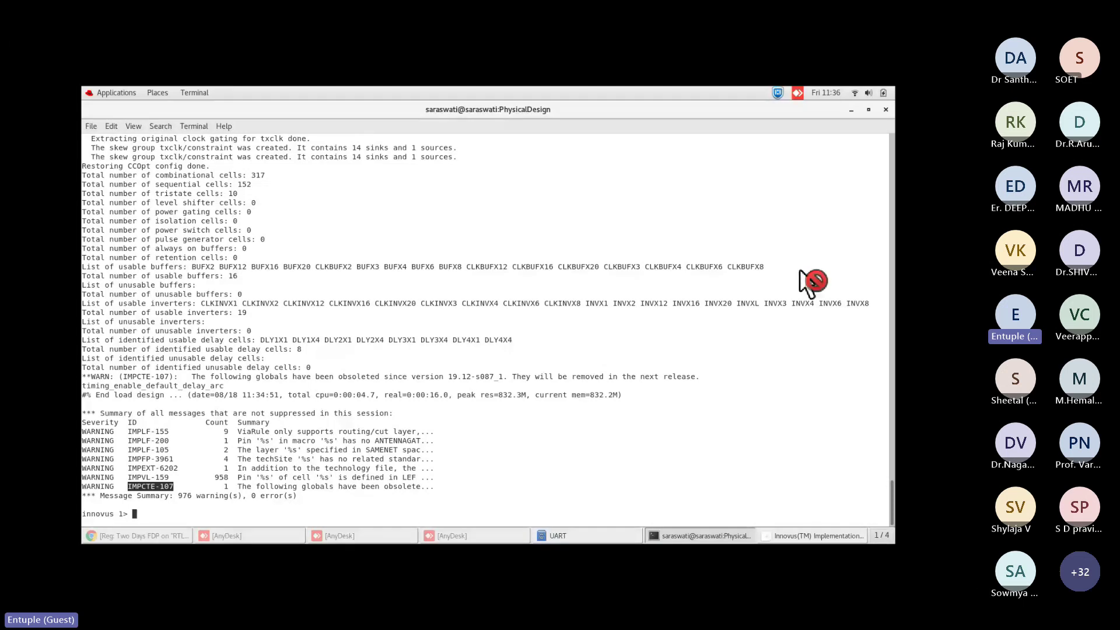
pyautogui.doubleClick(132, 422)
pyautogui.click(808, 283)
pyautogui.moveTo(128, 431); pyautogui.dragTo(151, 441)
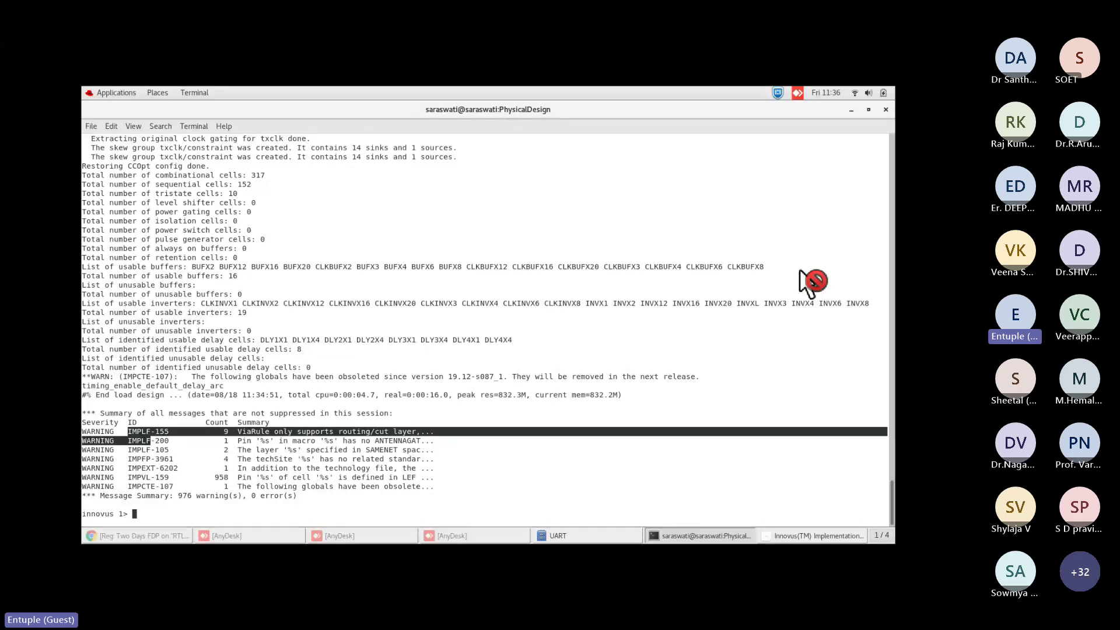
pyautogui.click(808, 283)
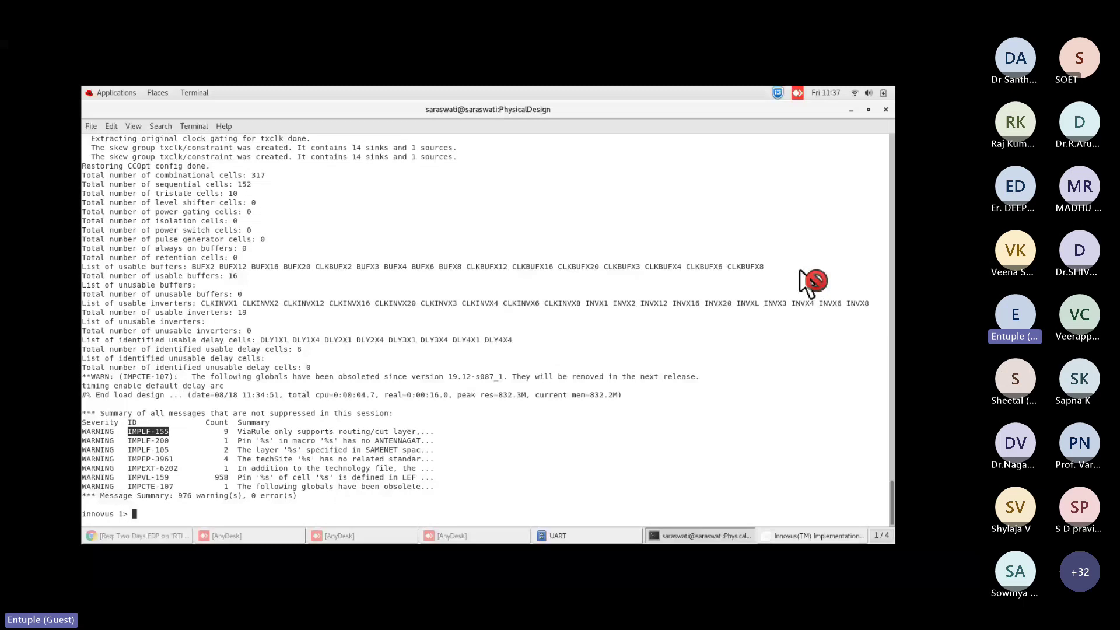
pyautogui.moveTo(109, 303); pyautogui.dragTo(266, 304)
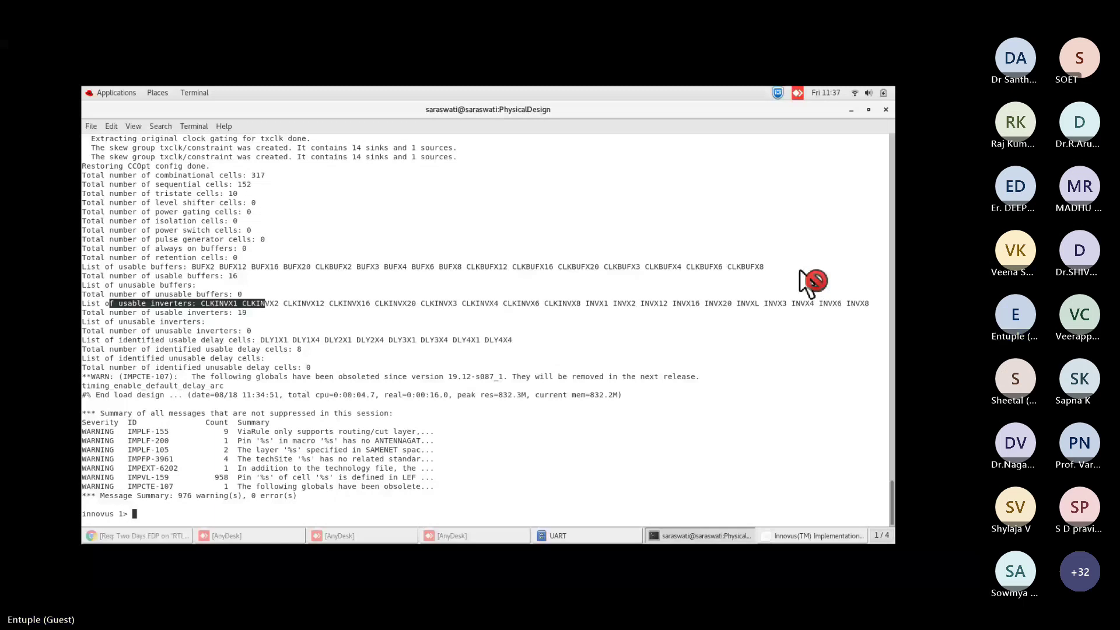
pyautogui.moveTo(266, 304); pyautogui.dragTo(388, 303)
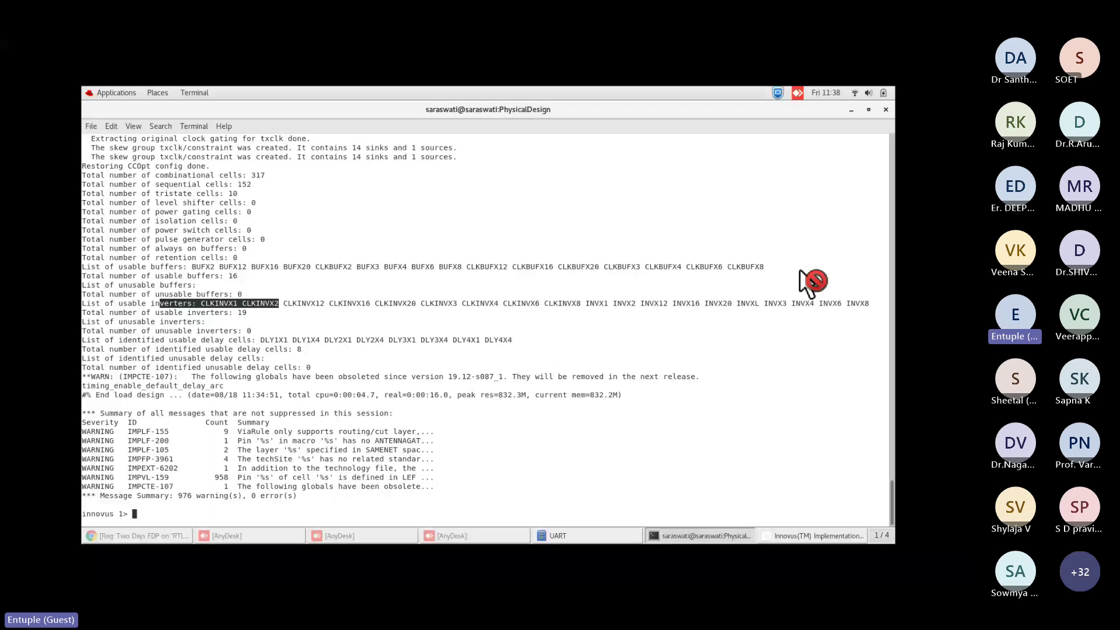
# Return to the Innovus layout, open the uart design in the Schematic Viewer and compare it with the layout.
pyautogui.hotkey('alt', 'Tab')
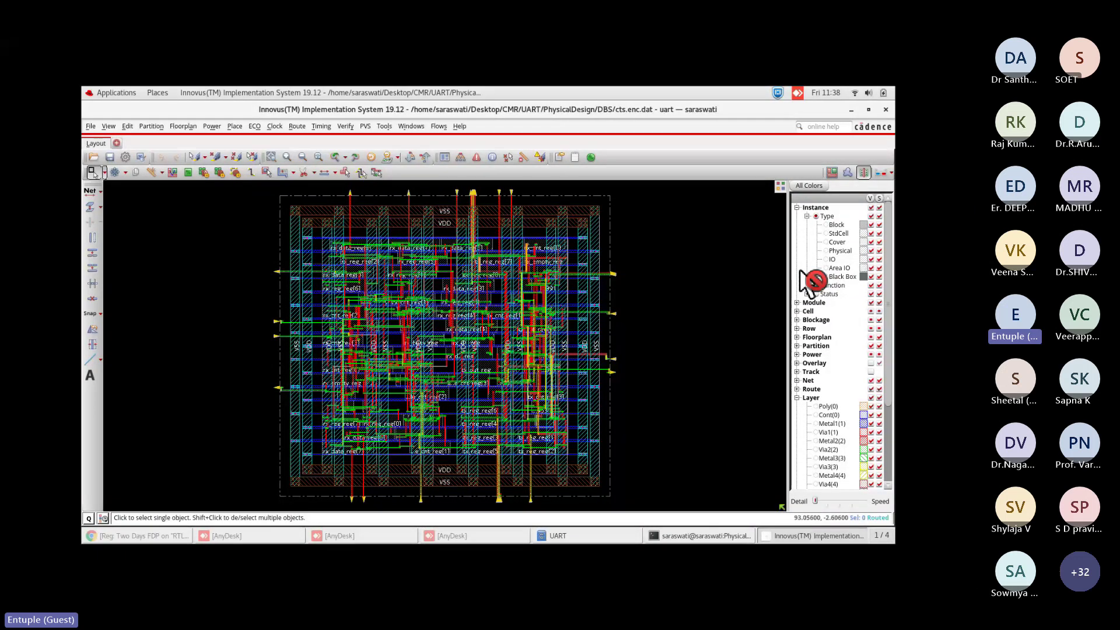
pyautogui.click(384, 126)
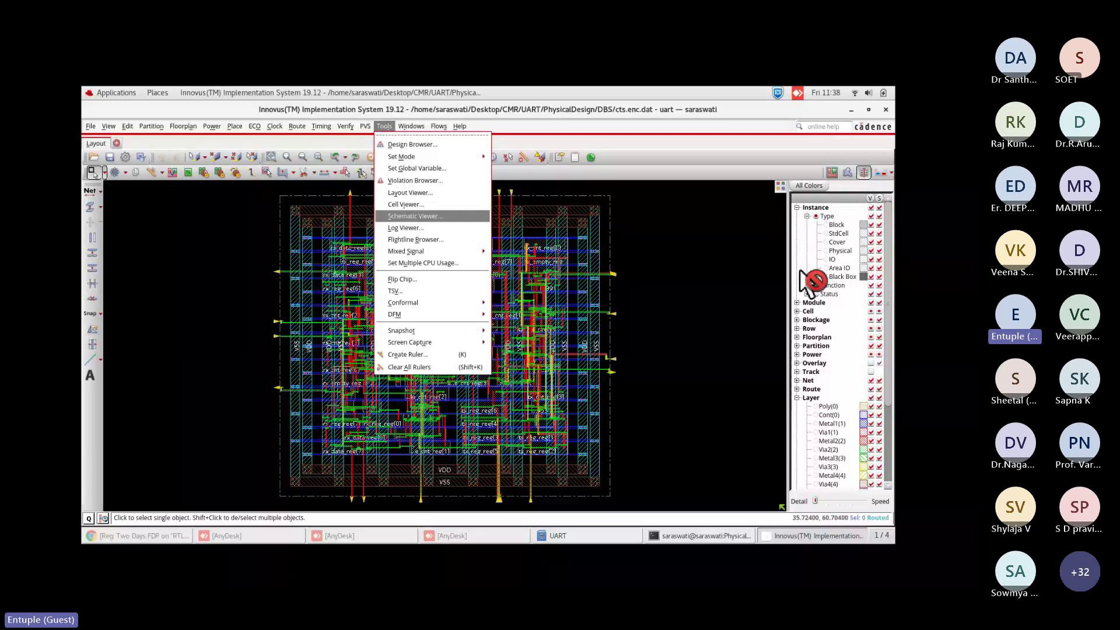
pyautogui.click(414, 216)
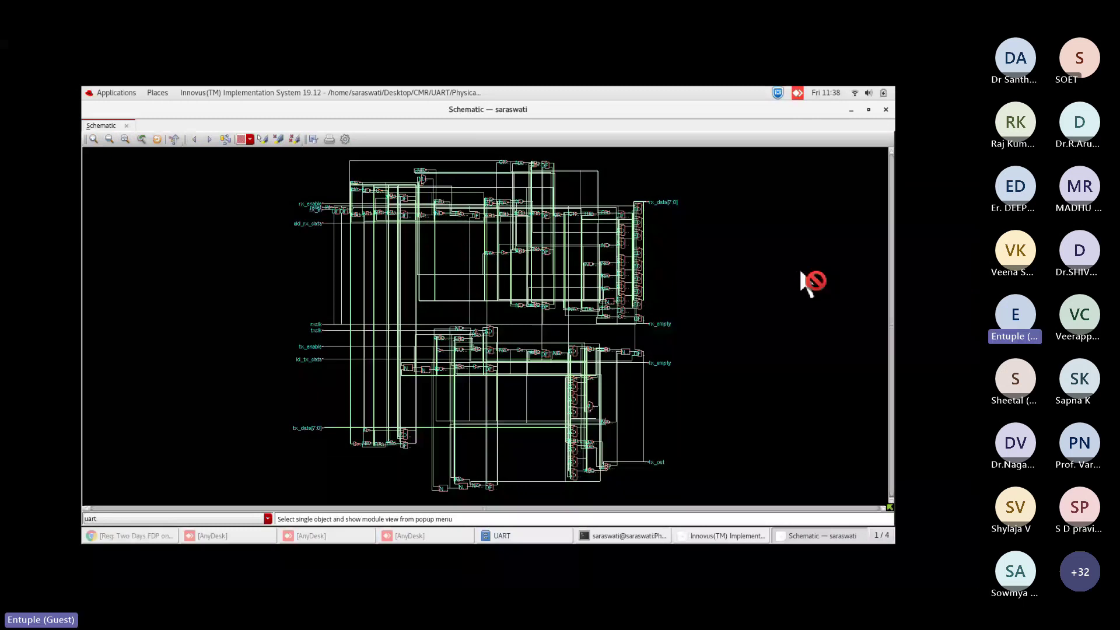
pyautogui.press('super+h')
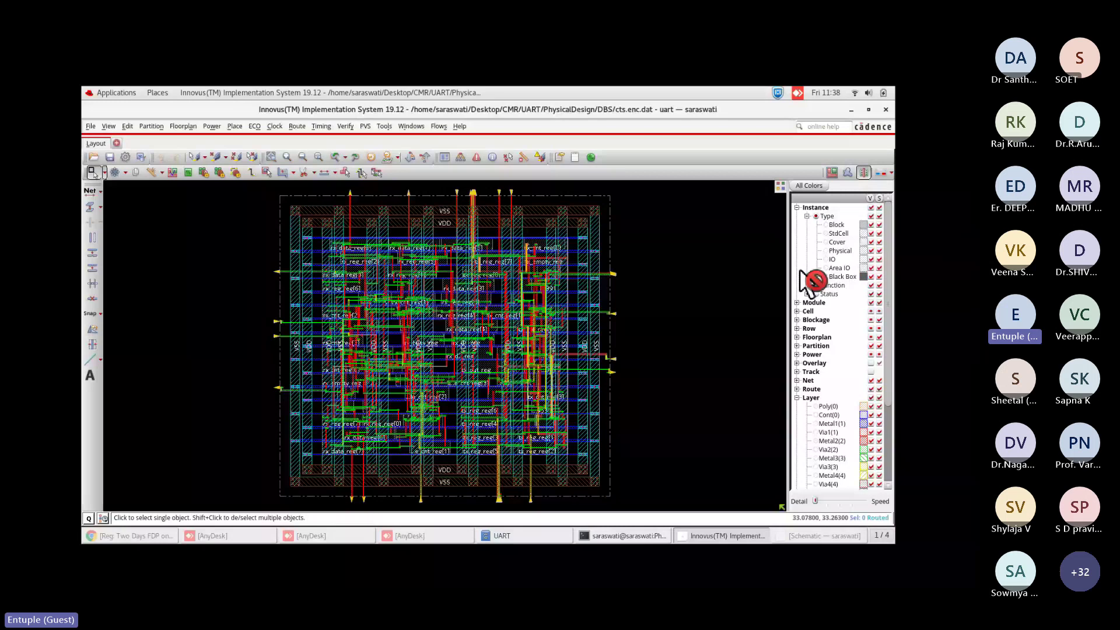
pyautogui.hotkey('alt', 'Tab')
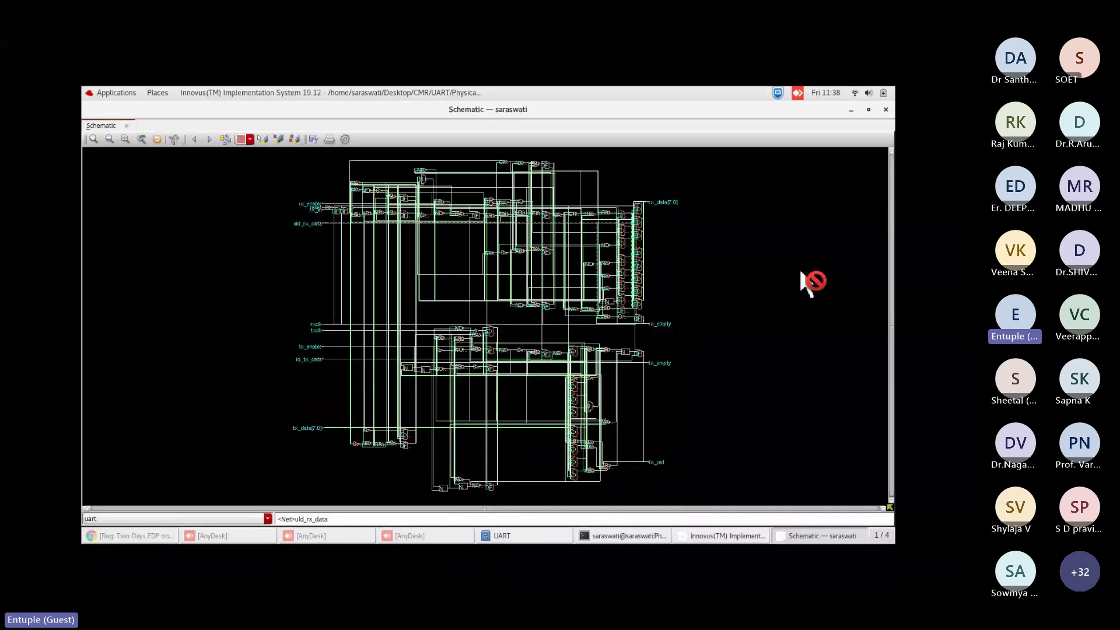
# Inspect the gates in the uart schematic close up, return to the layout and examine its routing in detail.
pyautogui.scroll(5, 488, 327)
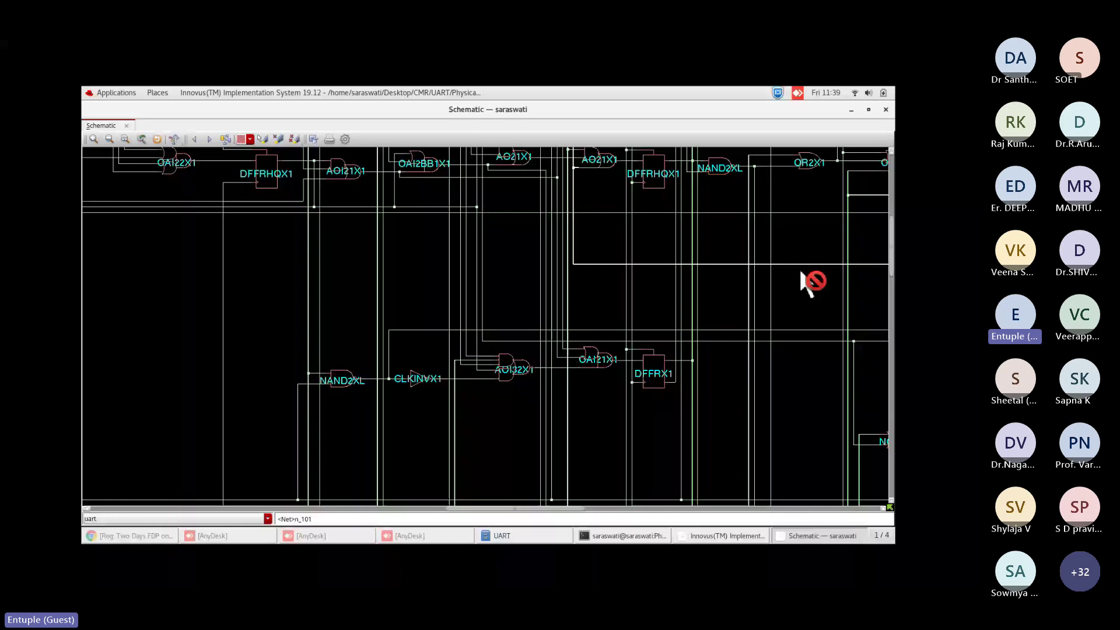
pyautogui.press('super+h')
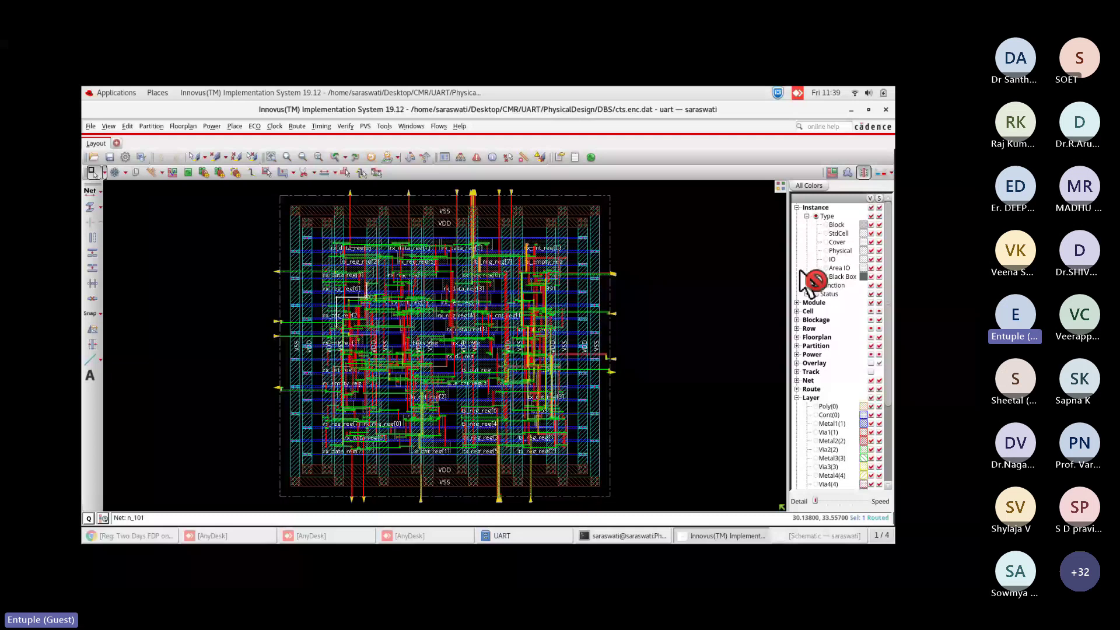
pyautogui.scroll(-3, 814, 281)
pyautogui.press('z')
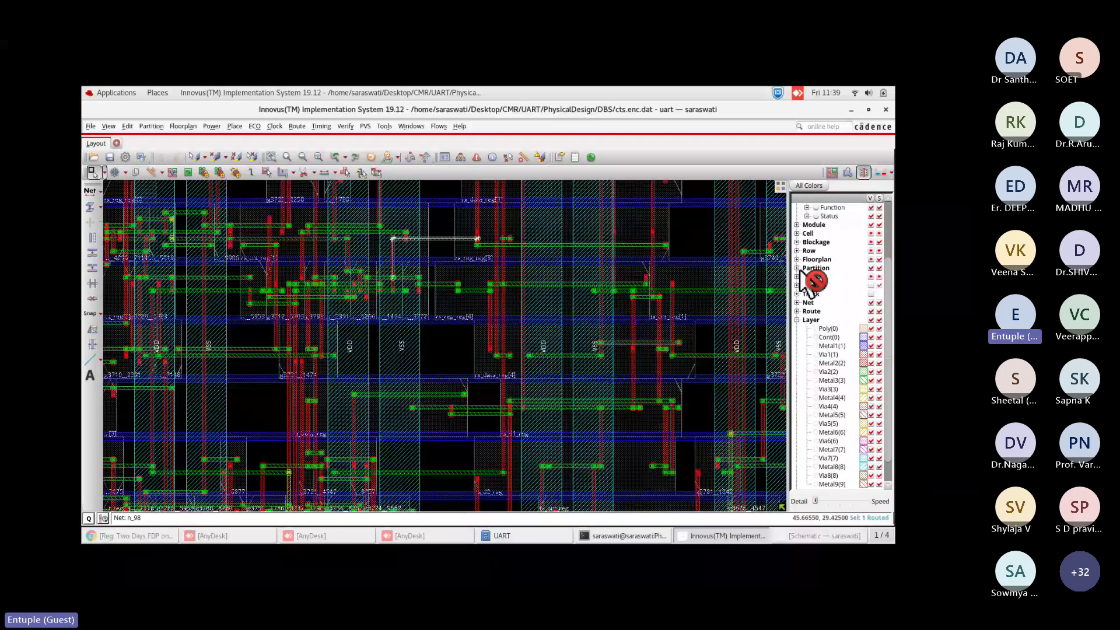
pyautogui.scroll(-1, 813, 281)
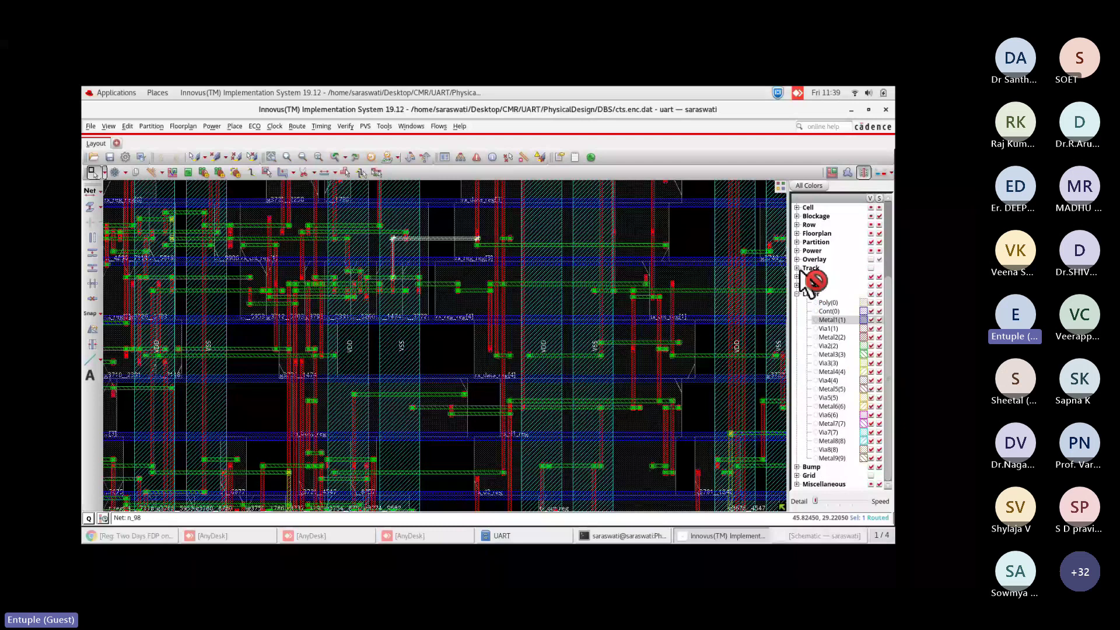
# Hide the other net types and display only the Clock nets over the cells, with all metal and via layers visible.
pyautogui.hotkey('shift', 'z')
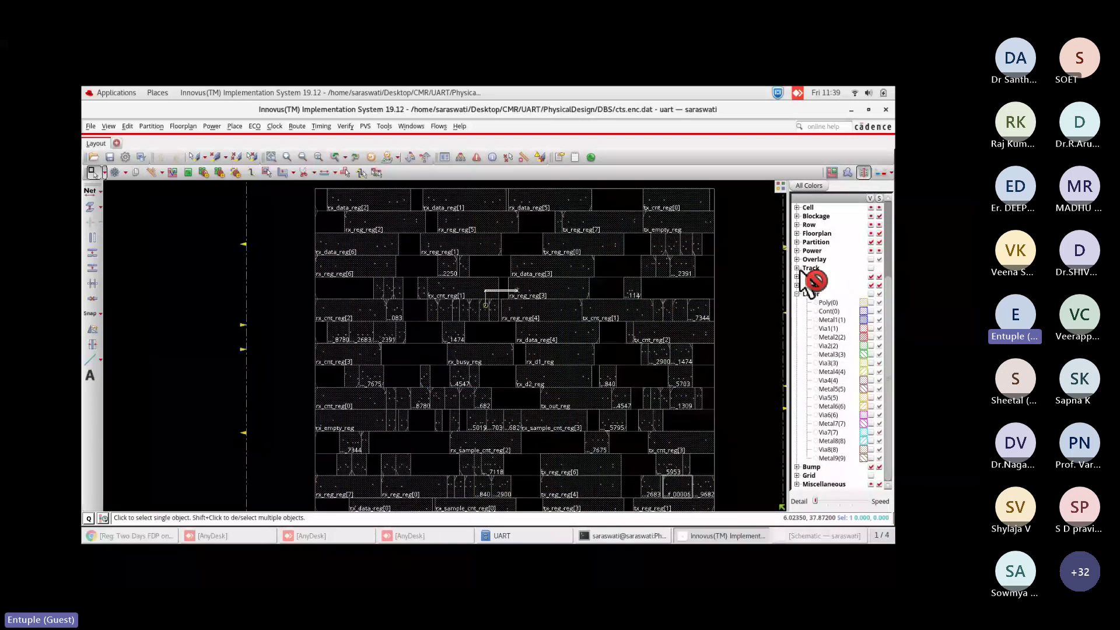
pyautogui.hotkey('shift', 'z')
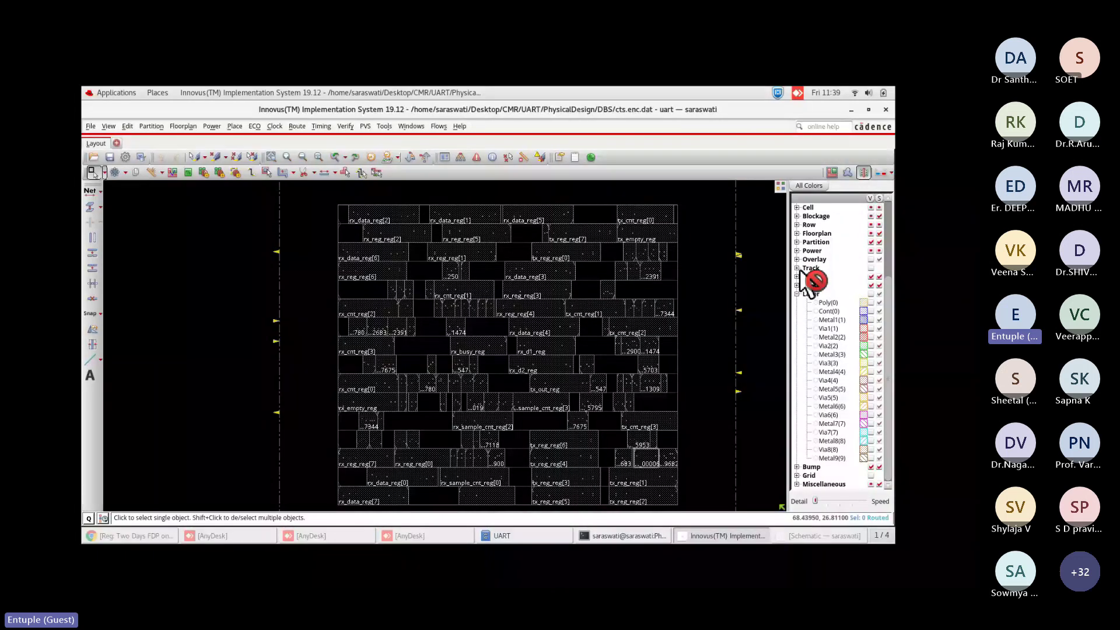
pyautogui.click(797, 276)
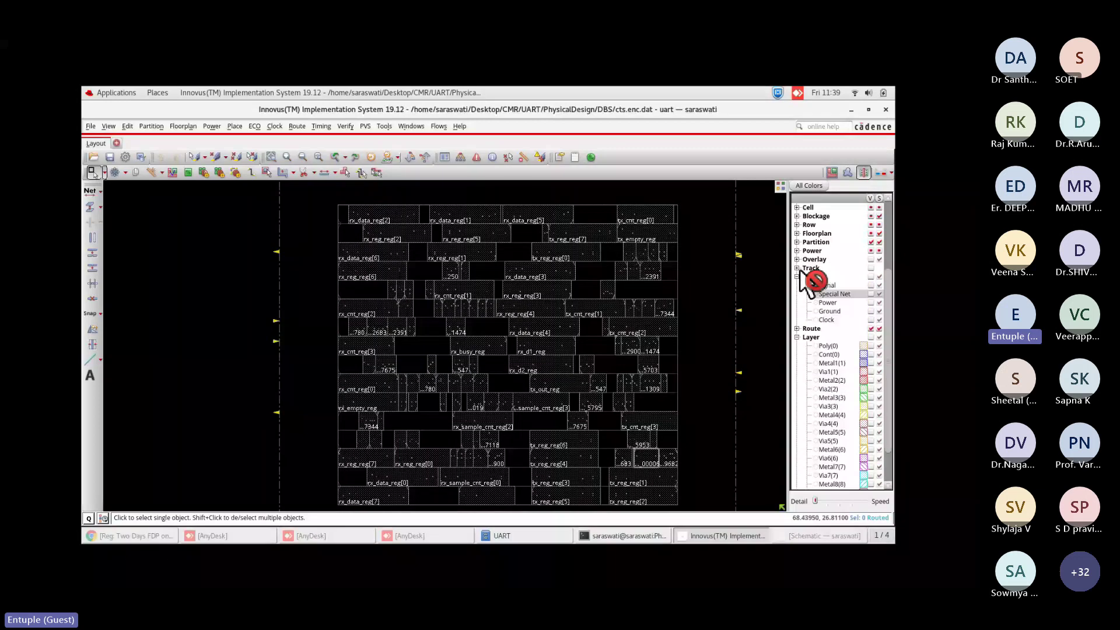
pyautogui.click(871, 338)
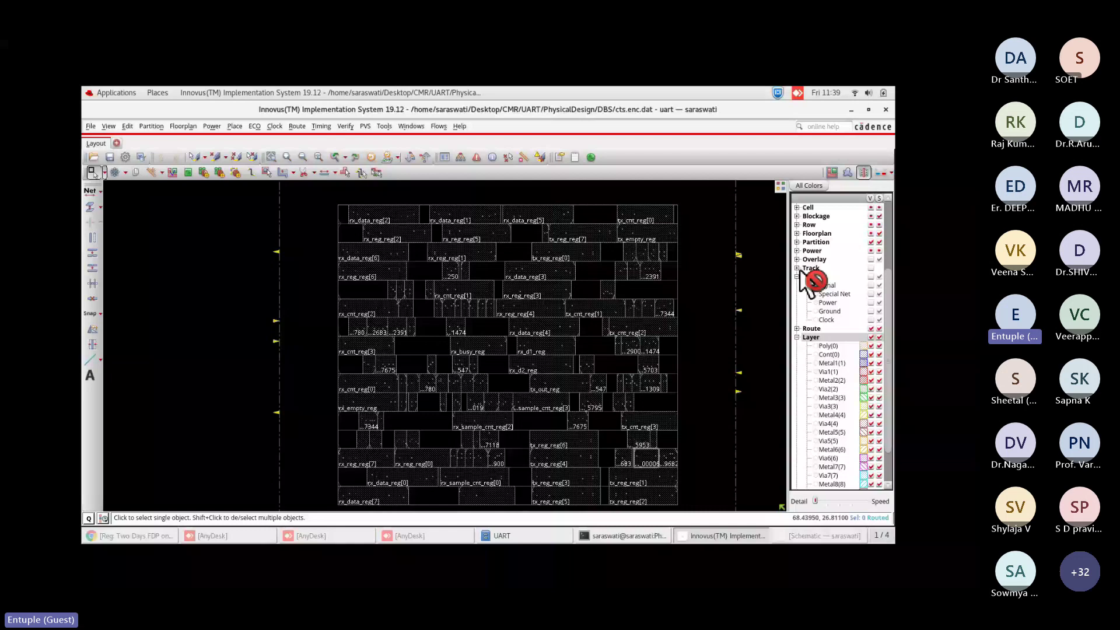
pyautogui.press('Up')
pyautogui.press('Up')
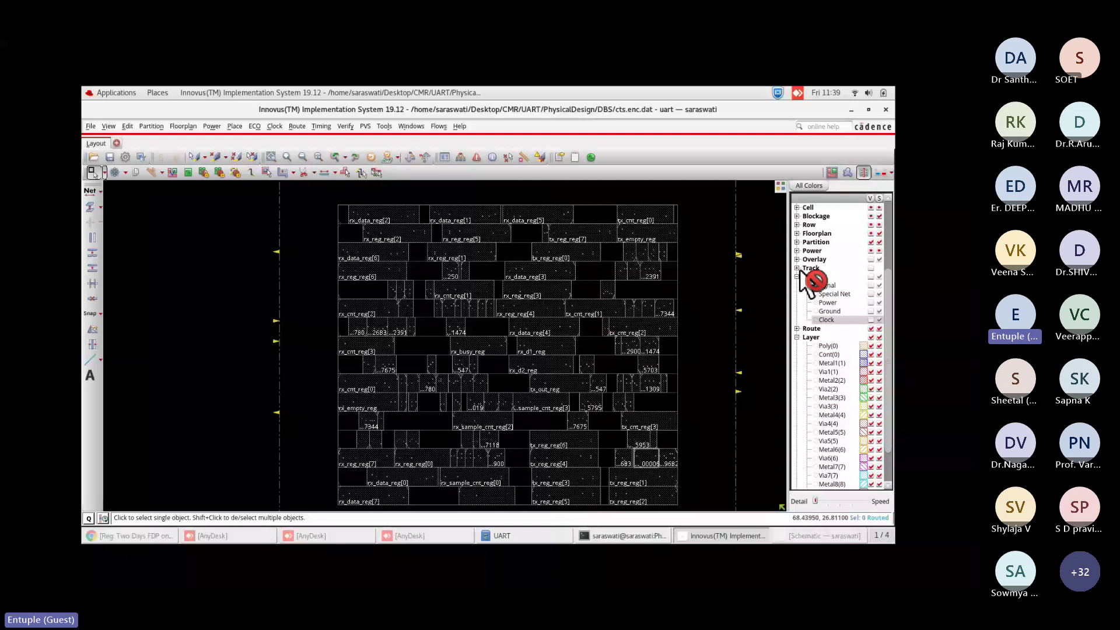
pyautogui.press('space')
# Look through the Signal, Special Net, Power and Ground net types listed with the Clock nets.
pyautogui.press('Up')
pyautogui.press('Up')
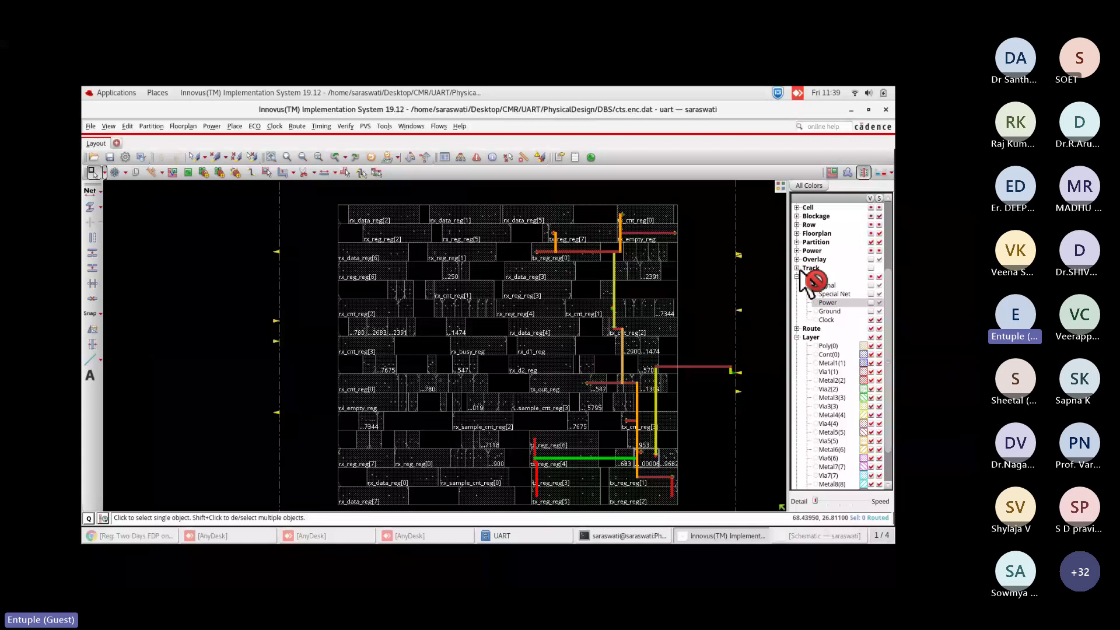
pyautogui.press('Up')
pyautogui.press('Up')
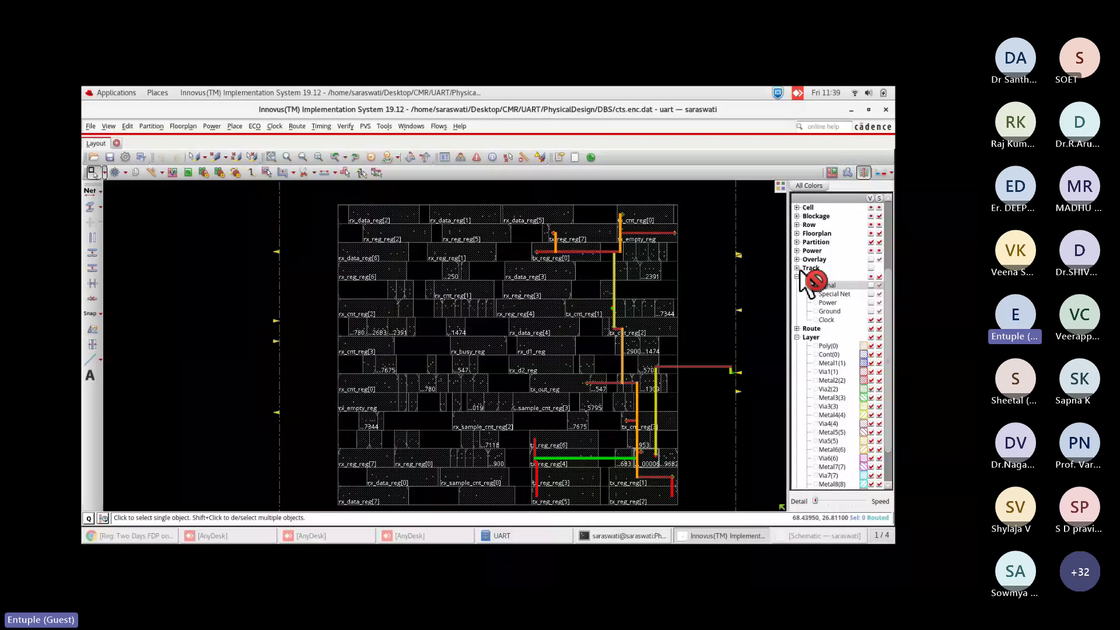
pyautogui.press('Down')
pyautogui.press('Down')
pyautogui.press('Down')
pyautogui.press('Down')
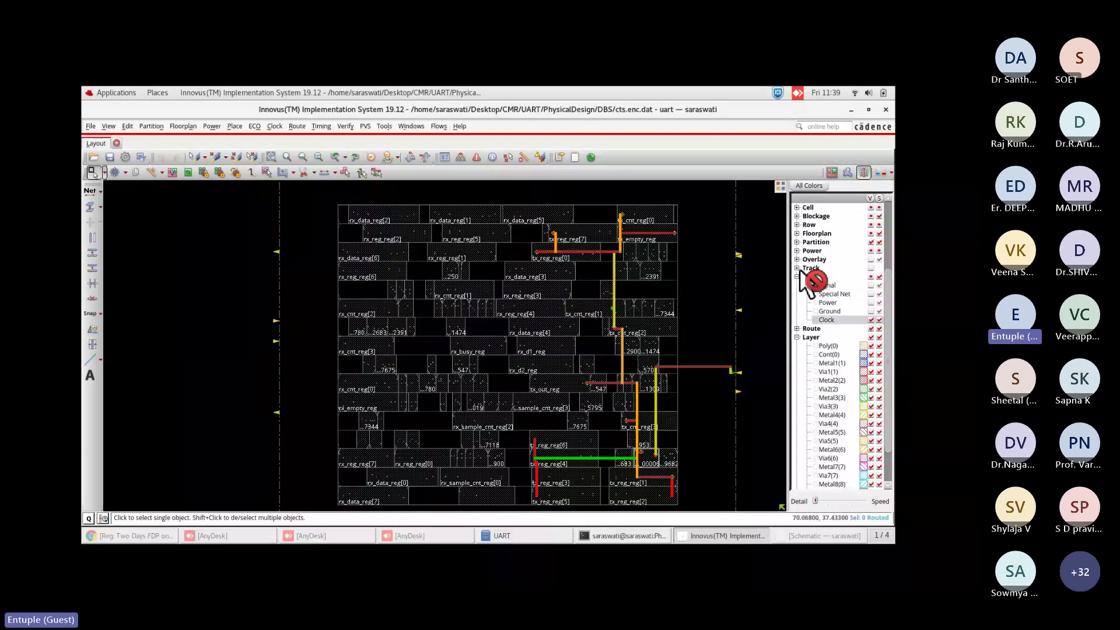
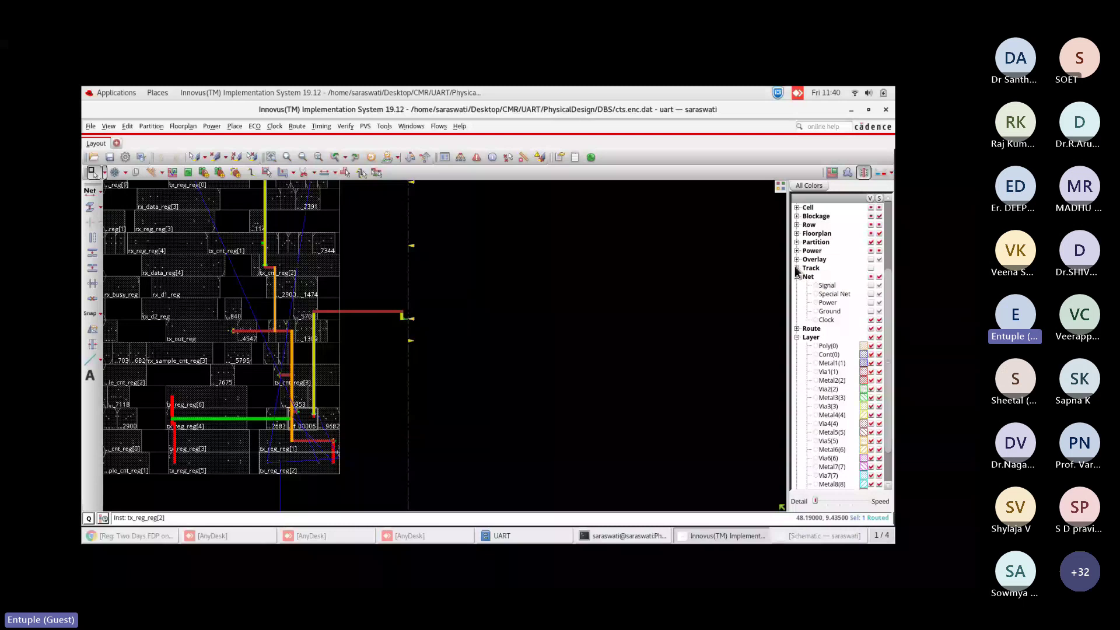
# Examine the clock net routing across the uart layout in close-up and full view, and clear the cell selection.
pyautogui.press('q')
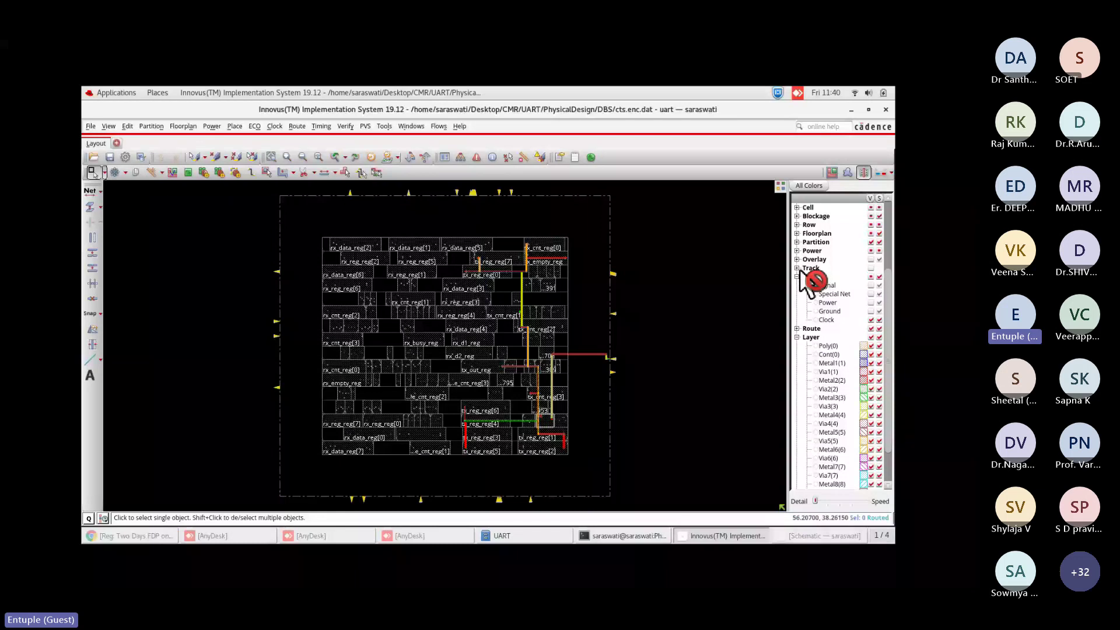
pyautogui.press('z')
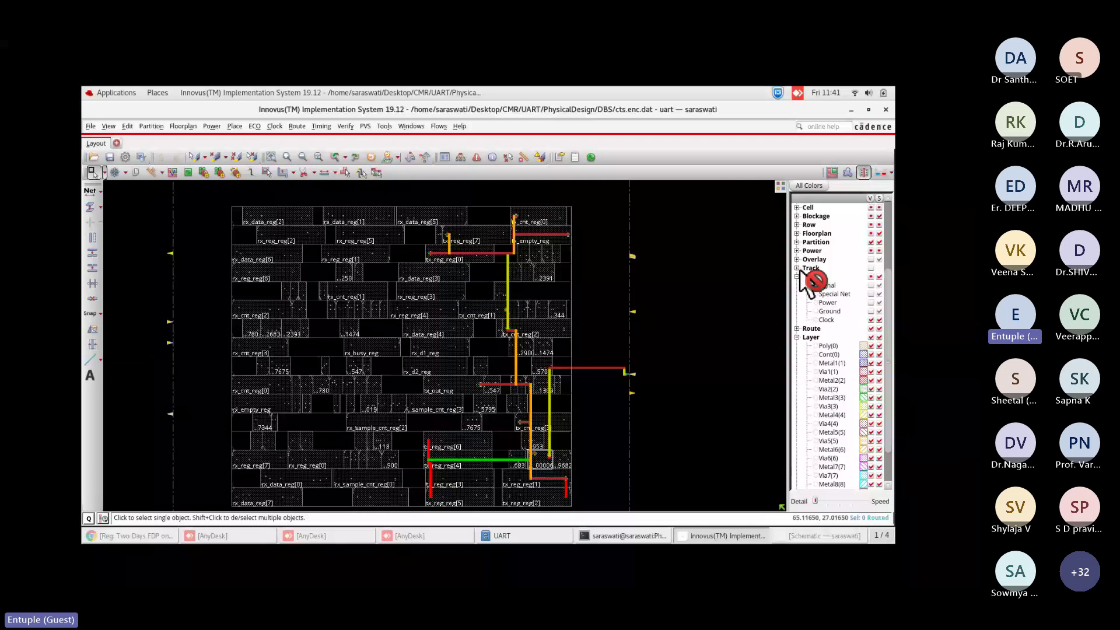
pyautogui.press('f')
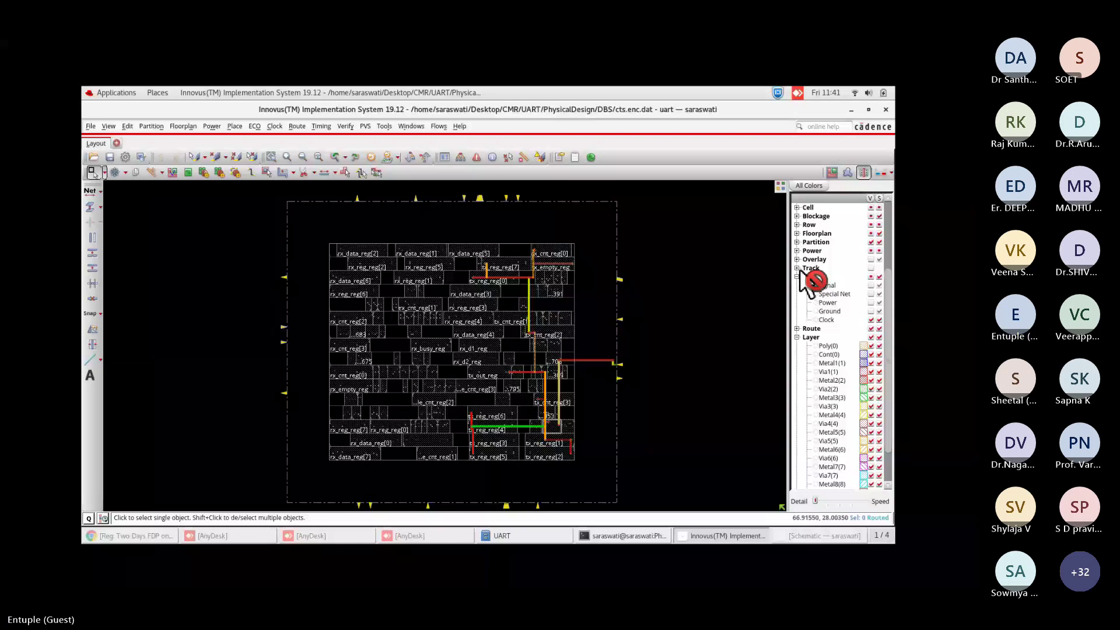
pyautogui.scroll(2, 589, 385)
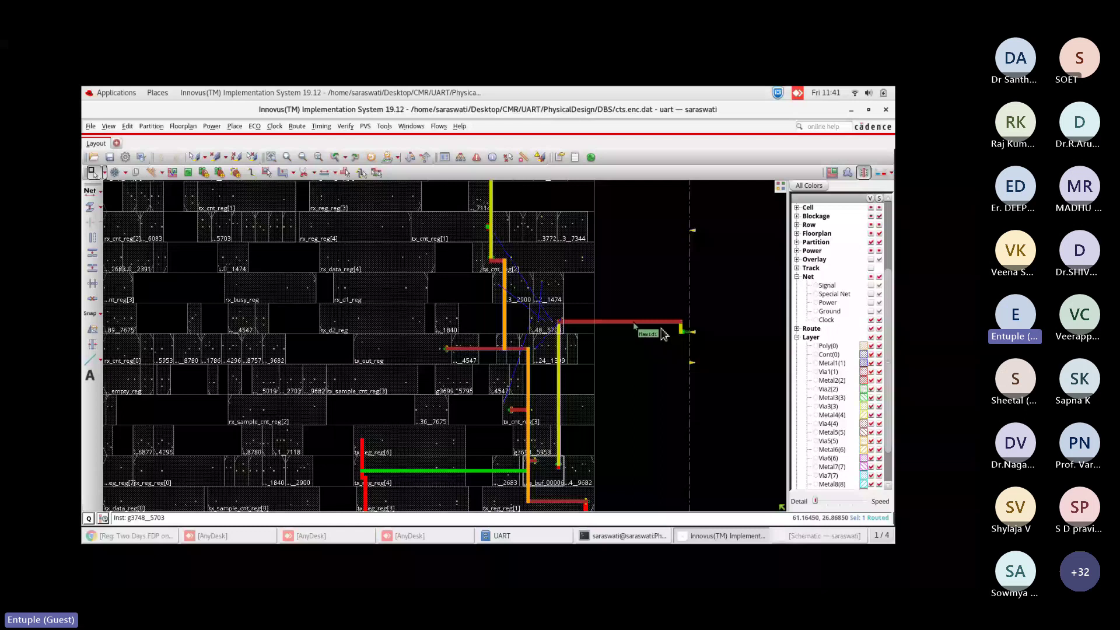
pyautogui.scroll(-1, 514, 198)
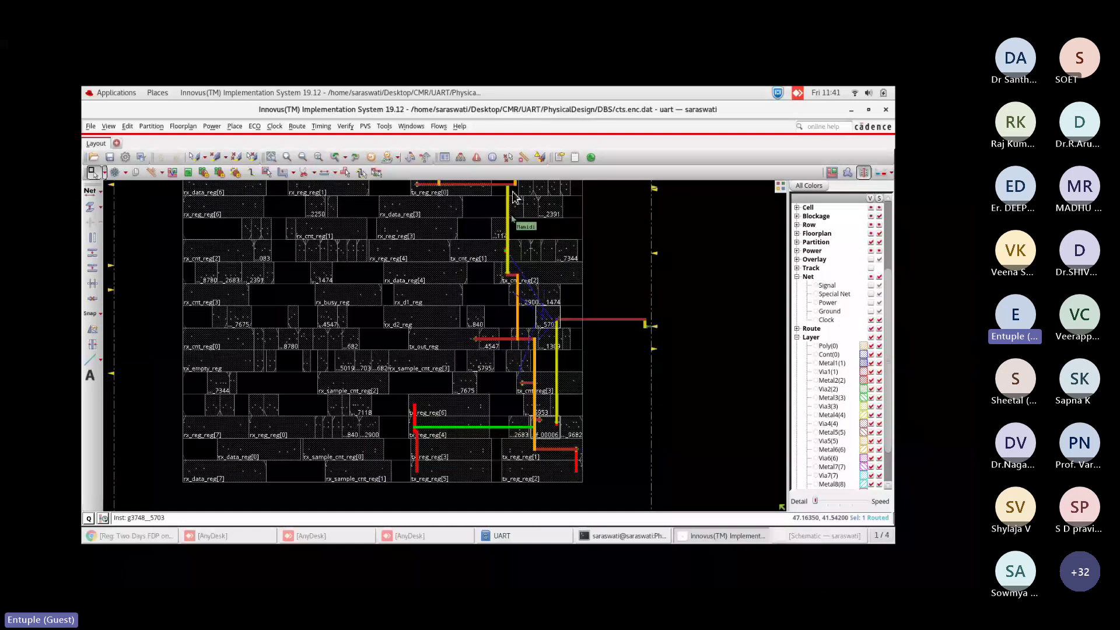
pyautogui.scroll(-1, 512, 198)
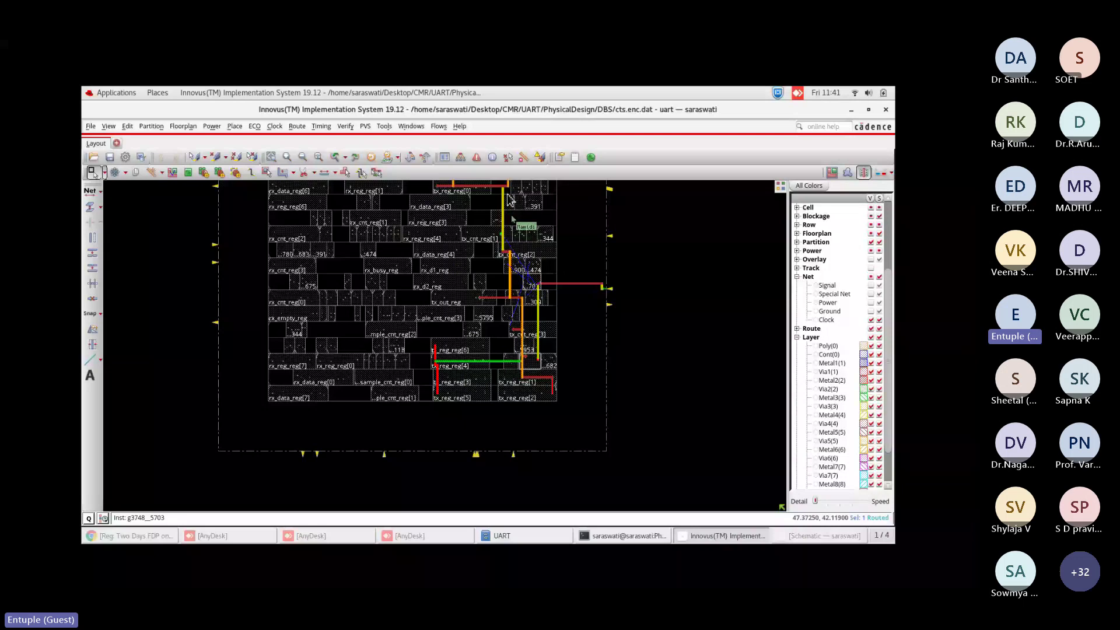
pyautogui.scroll(-1, 489, 215)
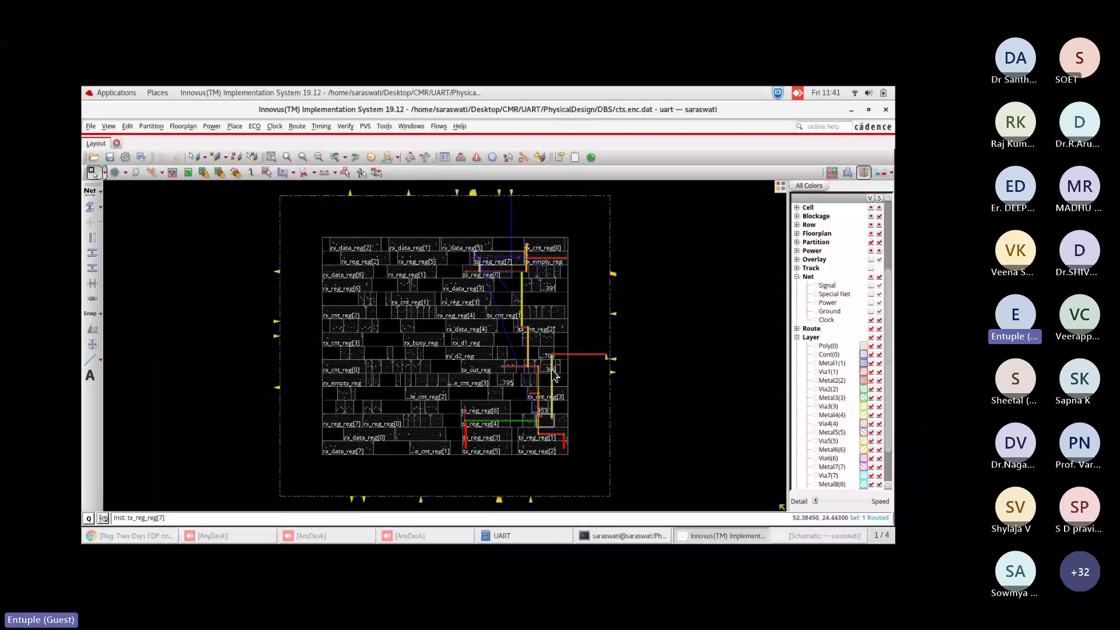
pyautogui.click(681, 351)
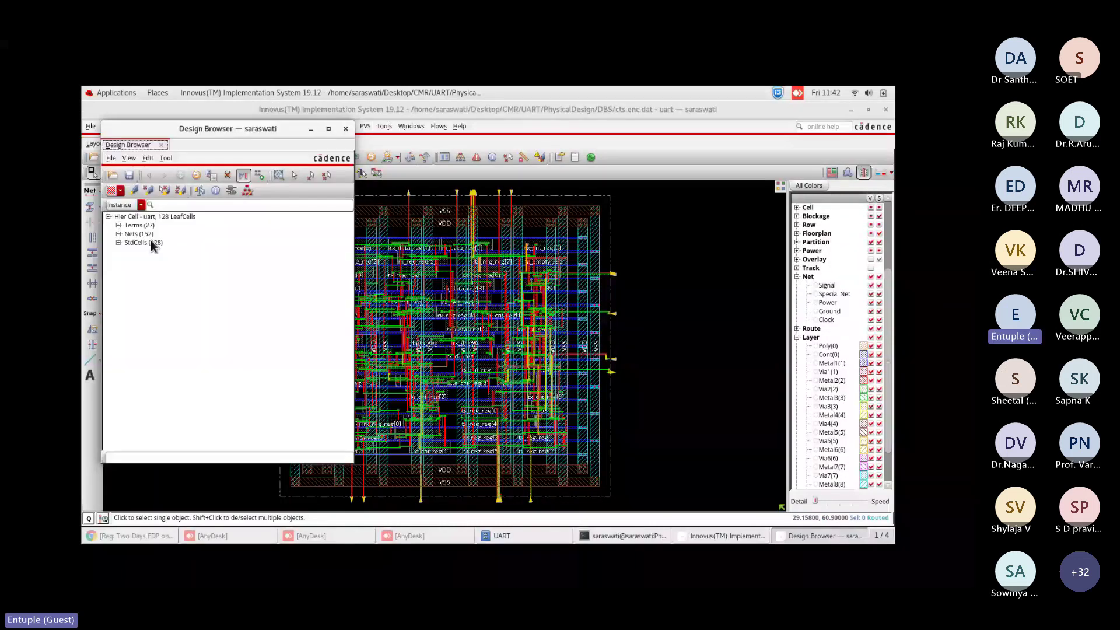
# List the design's standard cells in the Design Browser and inspect the pins of the clock buffer CTS_ccl_a_buf_00006.
pyautogui.click(149, 242)
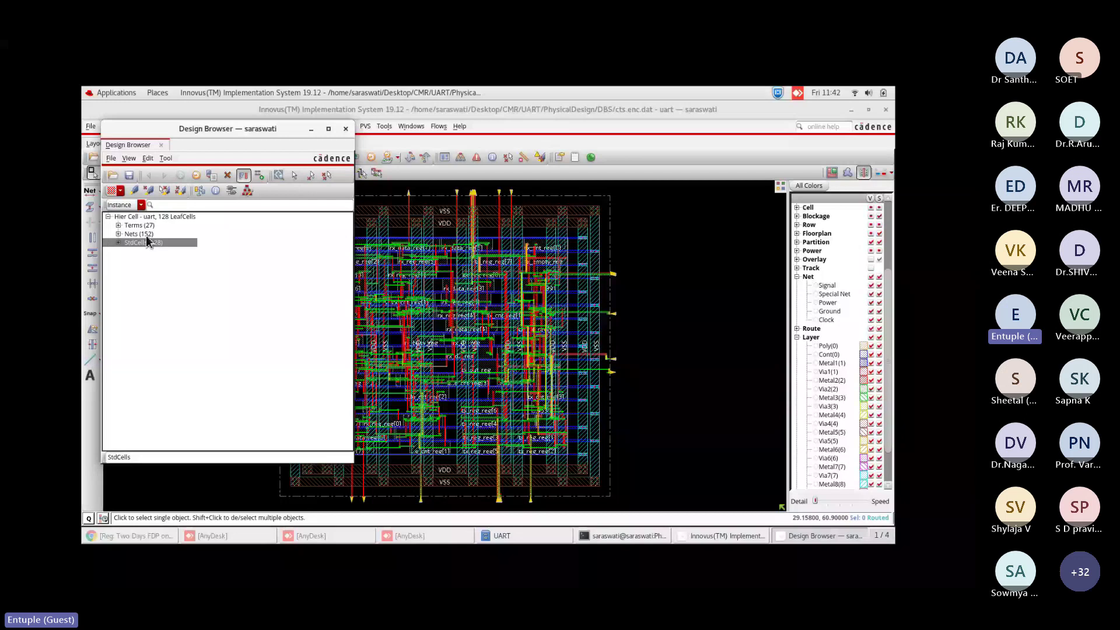
pyautogui.doubleClick(147, 240)
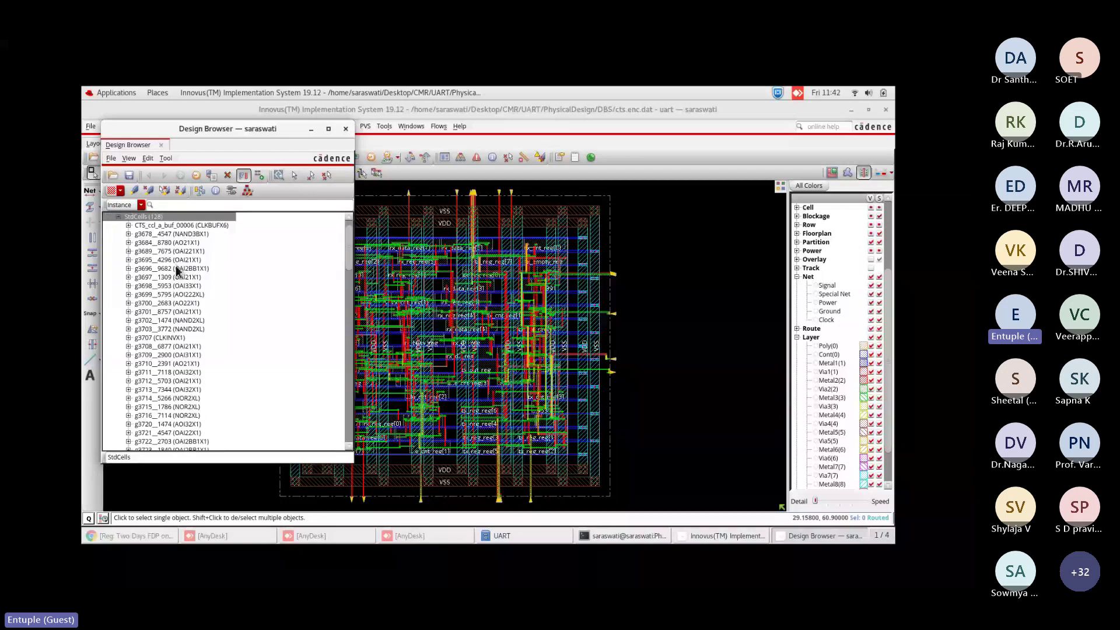
pyautogui.click(145, 226)
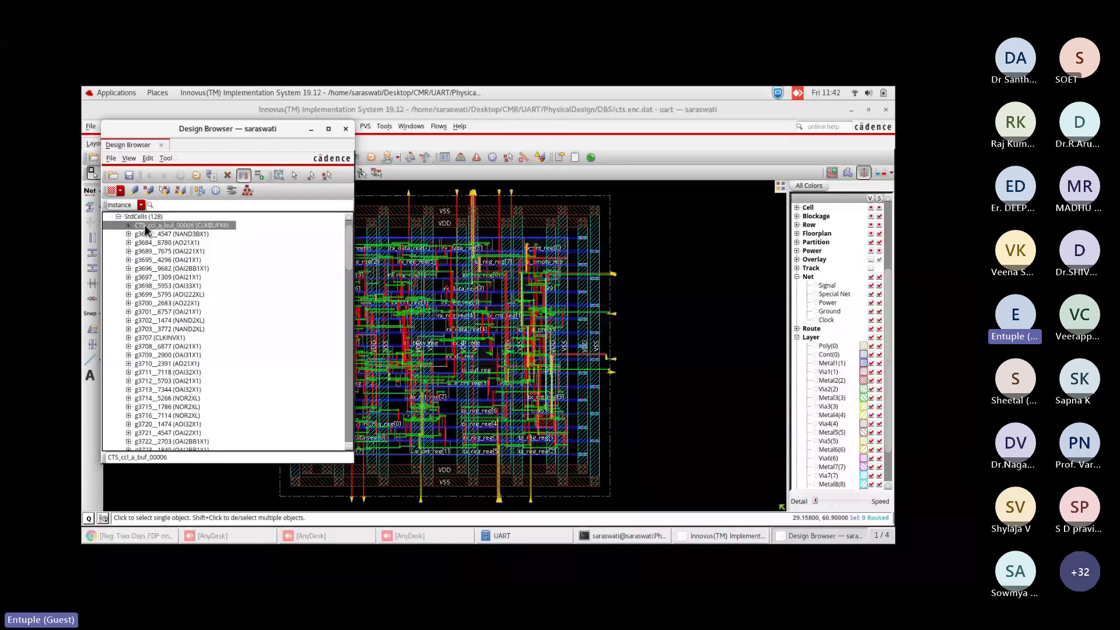
pyautogui.doubleClick(145, 225)
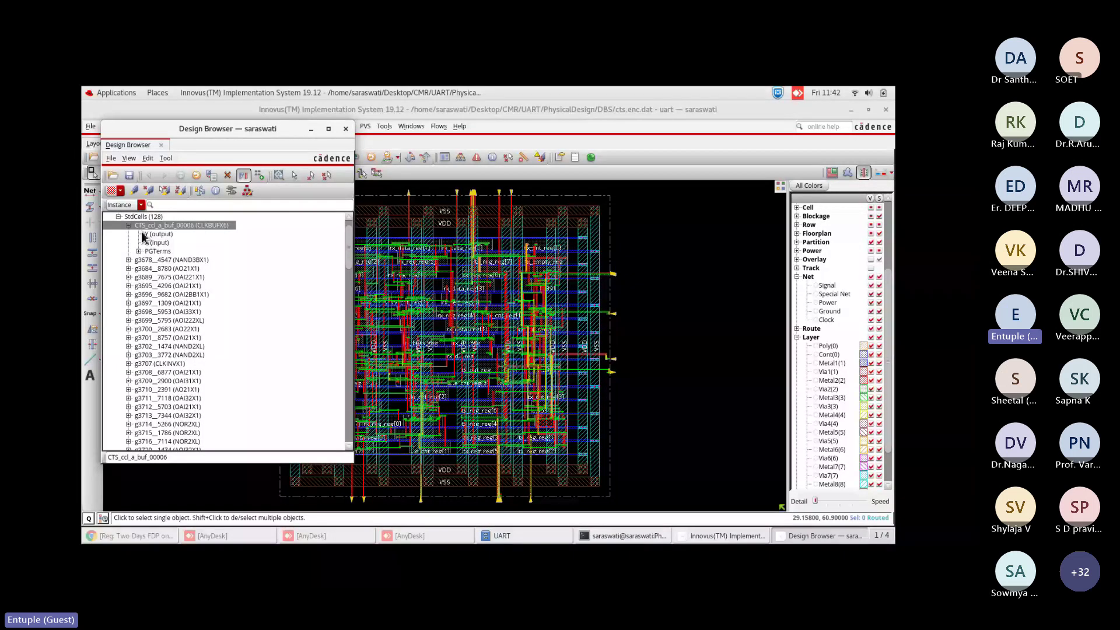
pyautogui.doubleClick(141, 229)
# Browse the standard cell list and show the NOR2XL cell g3775__4296 in the module schematic view.
pyautogui.scroll(-10, 191, 328)
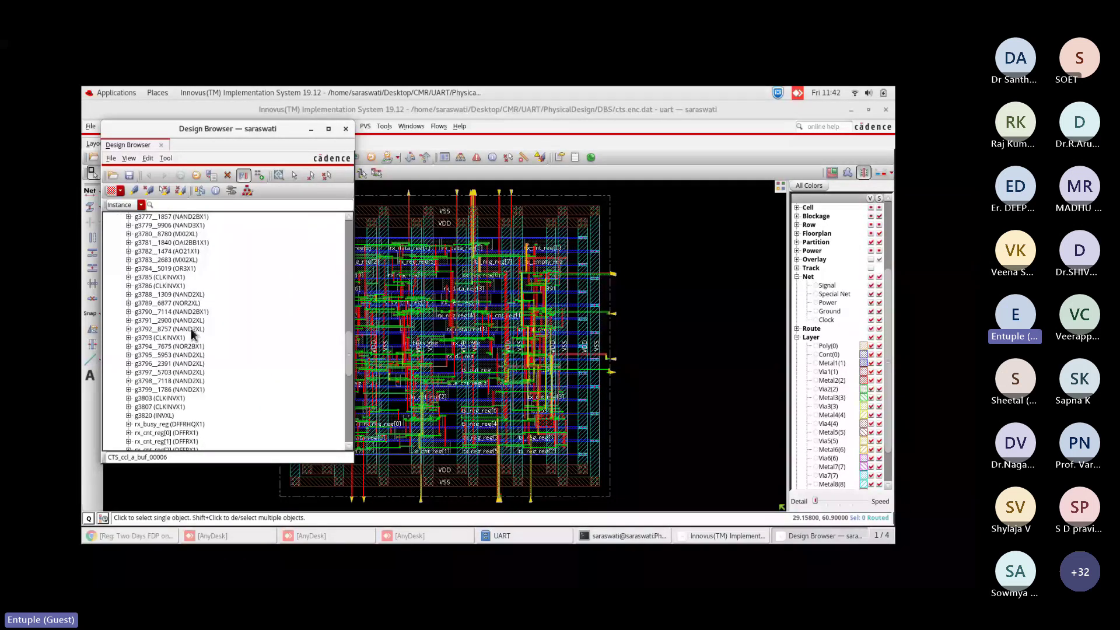
pyautogui.scroll(-10, 190, 328)
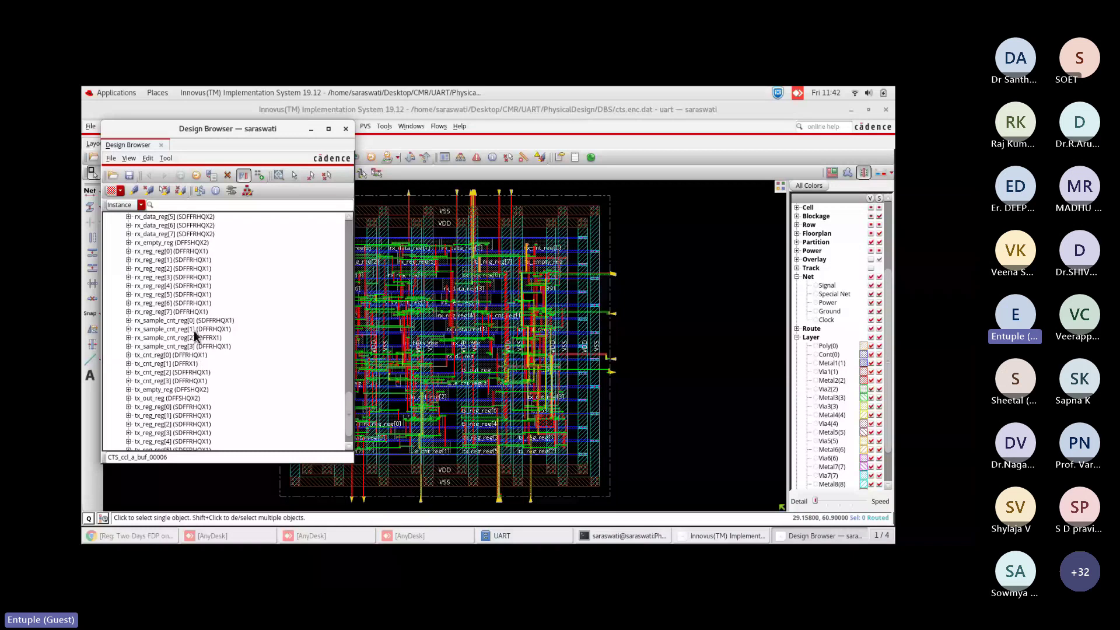
pyautogui.scroll(8, 194, 330)
pyautogui.scroll(2, 197, 334)
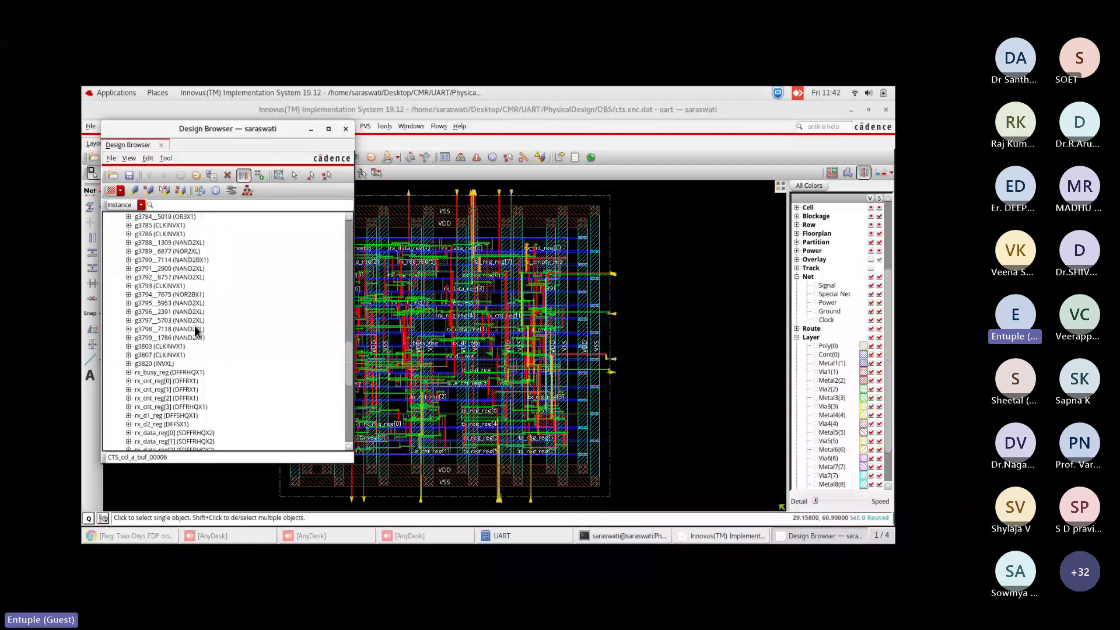
pyautogui.scroll(5, 171, 258)
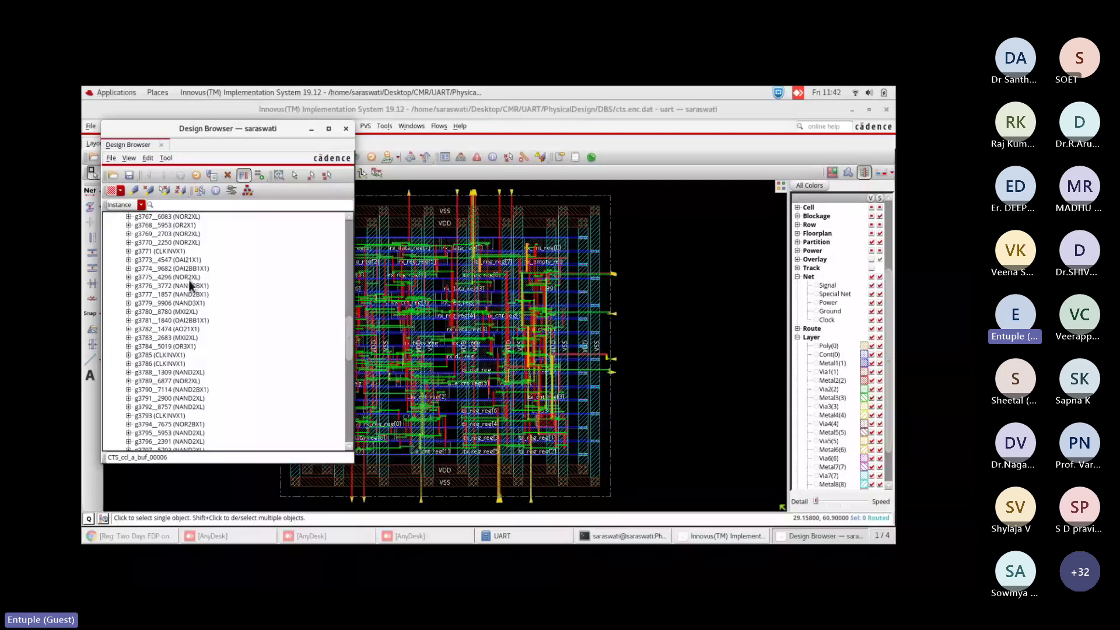
pyautogui.click(182, 278)
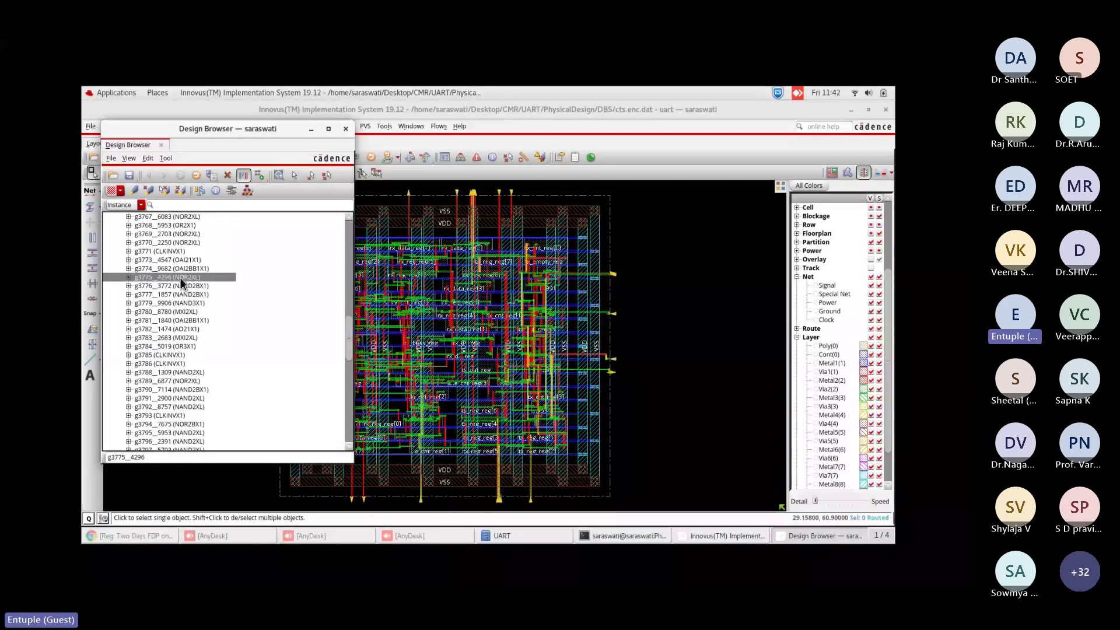
pyautogui.rightClick(174, 280)
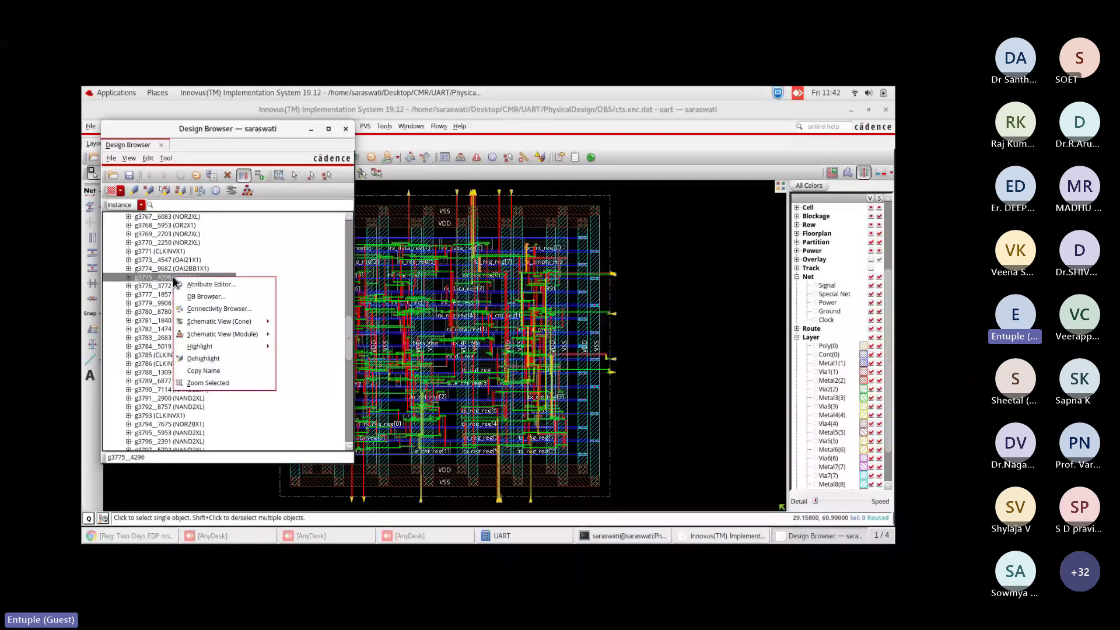
pyautogui.moveTo(257, 334)
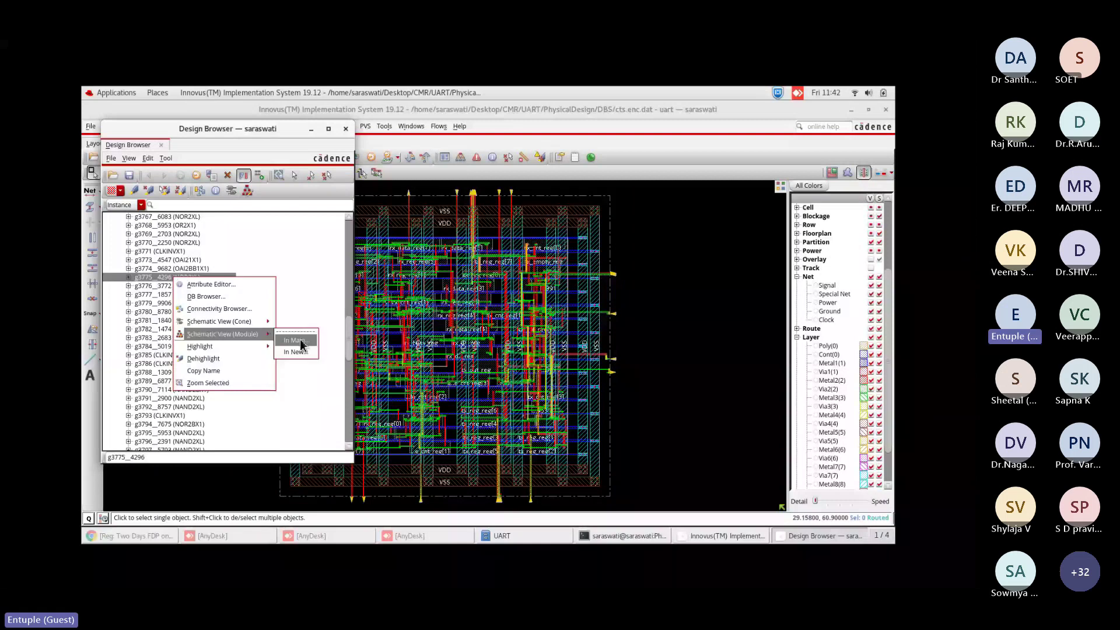
pyautogui.click(298, 341)
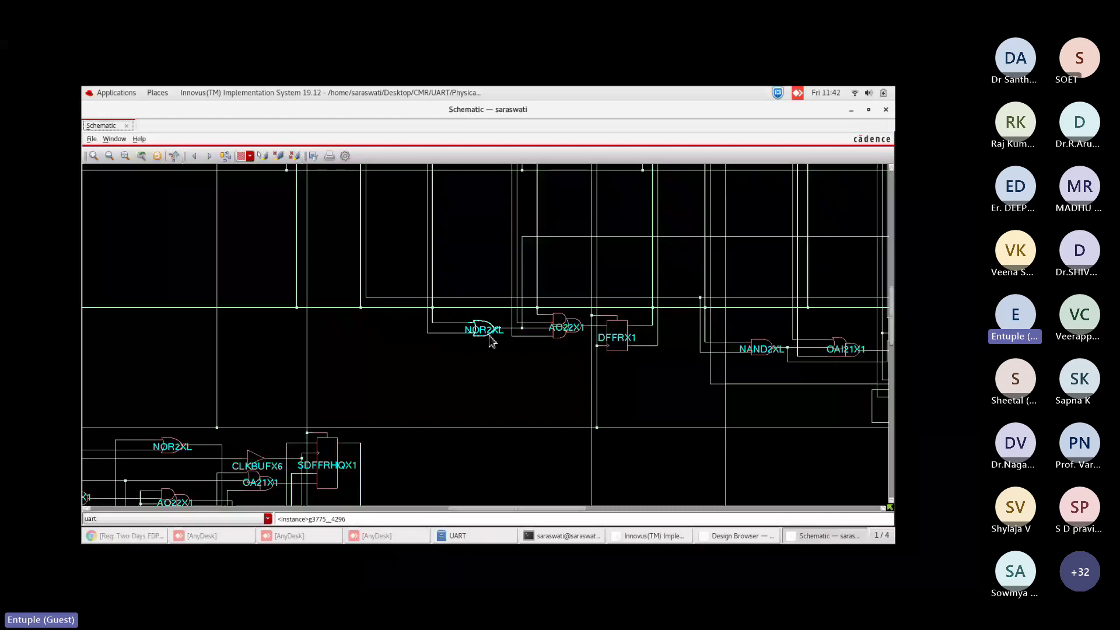
# Return to the Design Browser, browse the remaining standard cells, collapse their list and select the Nets group.
pyautogui.press('super+h')
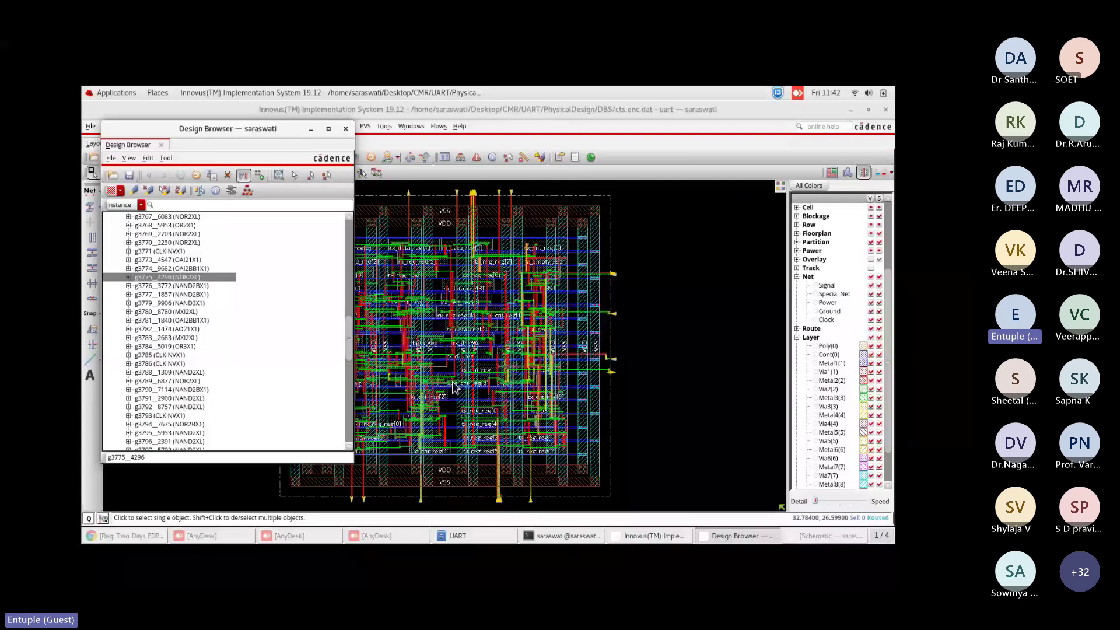
pyautogui.scroll(-3, 185, 274)
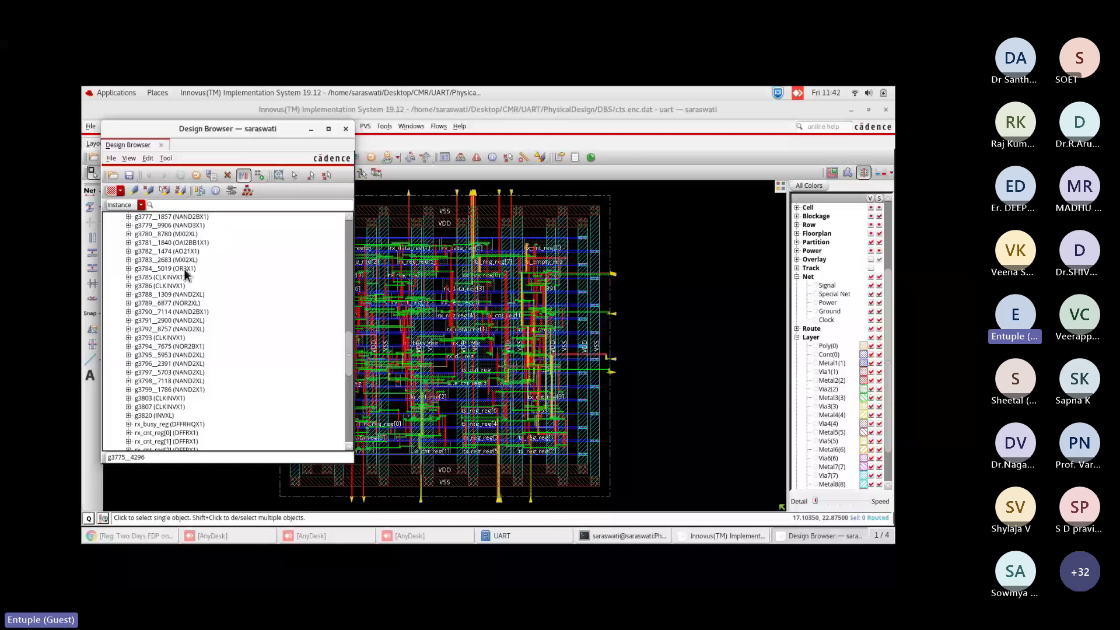
pyautogui.doubleClick(142, 244)
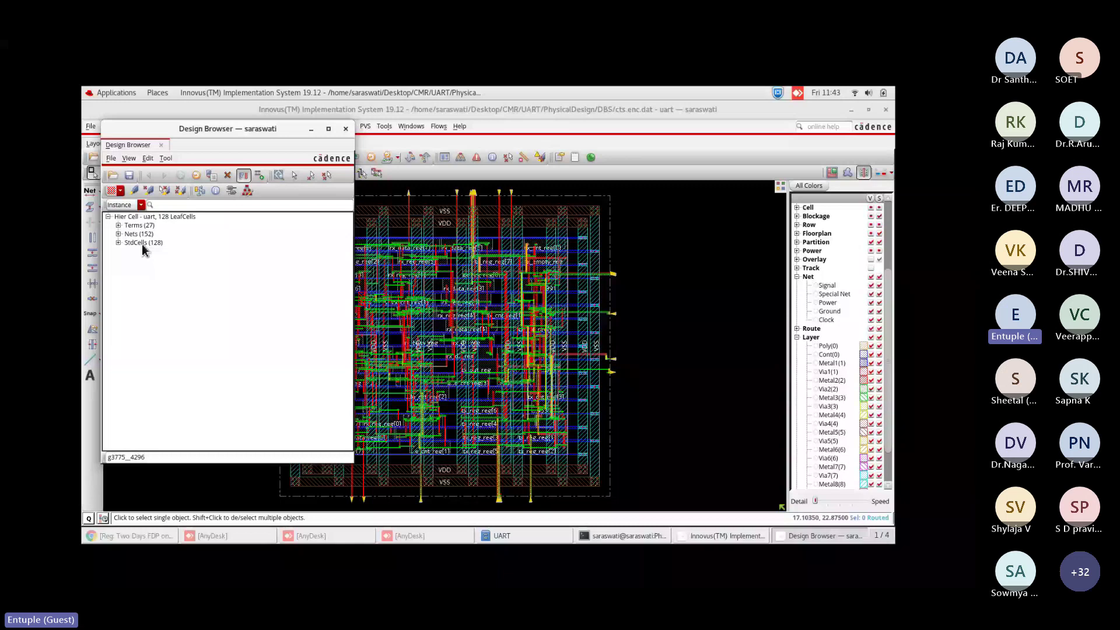
pyautogui.click(146, 236)
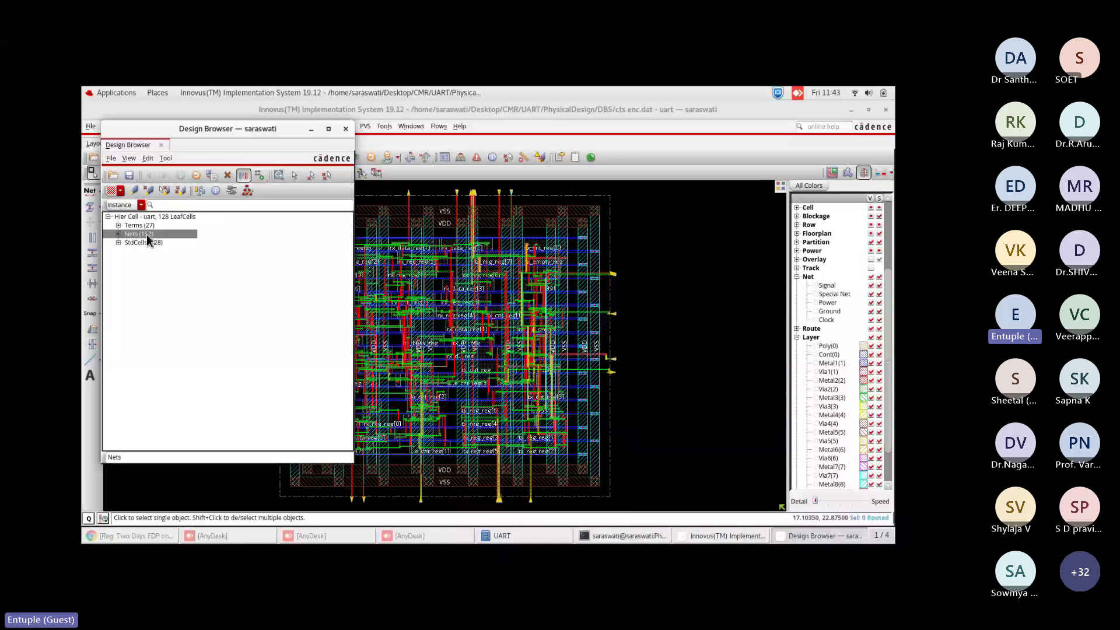
# Check the layout with all layers hidden, restore the layers, and limit the displayed nets to Signal only.
pyautogui.press('z')
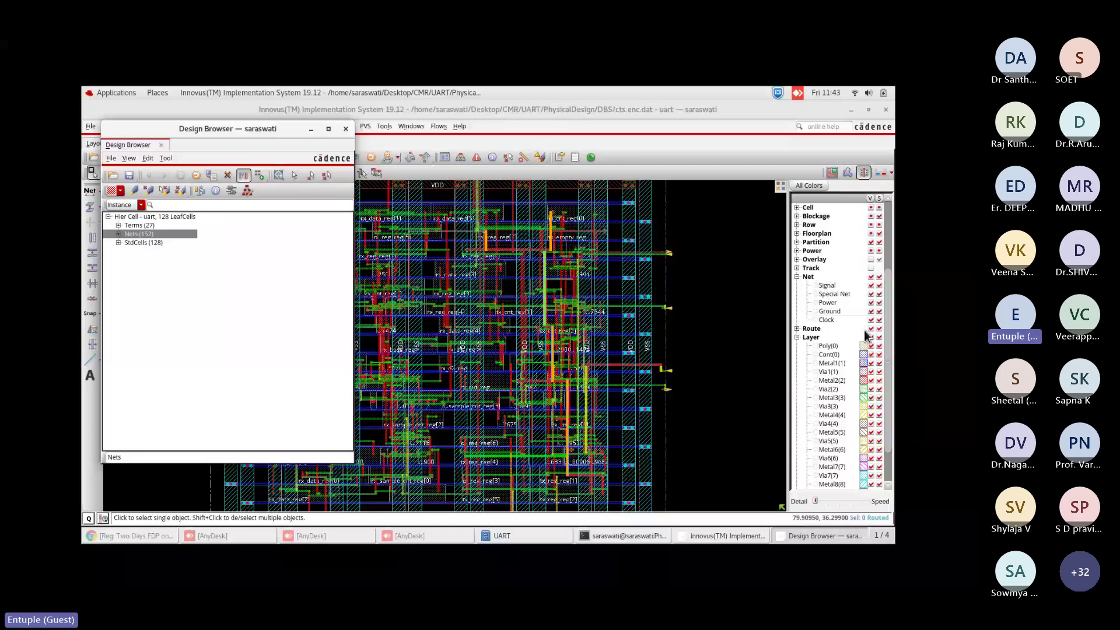
pyautogui.click(871, 337)
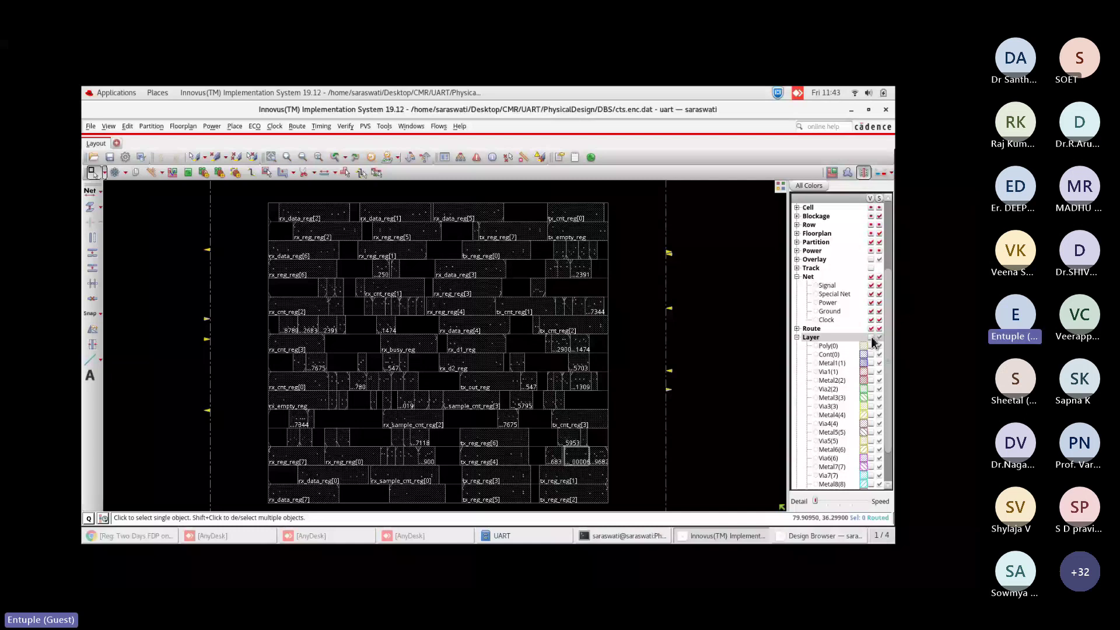
pyautogui.click(871, 337)
pyautogui.click(871, 277)
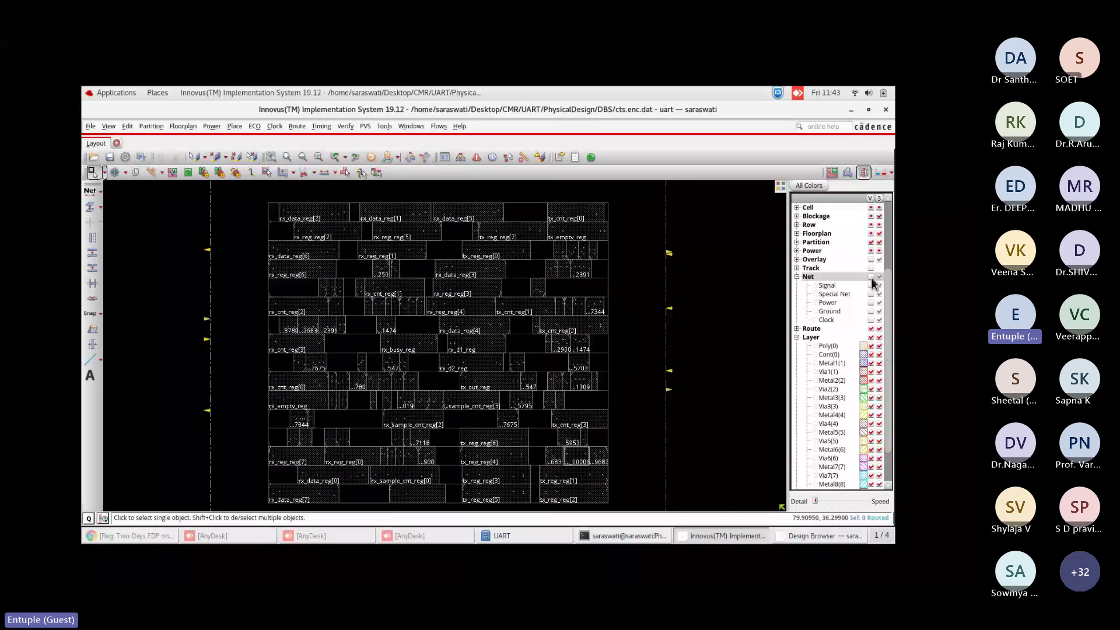
pyautogui.click(871, 284)
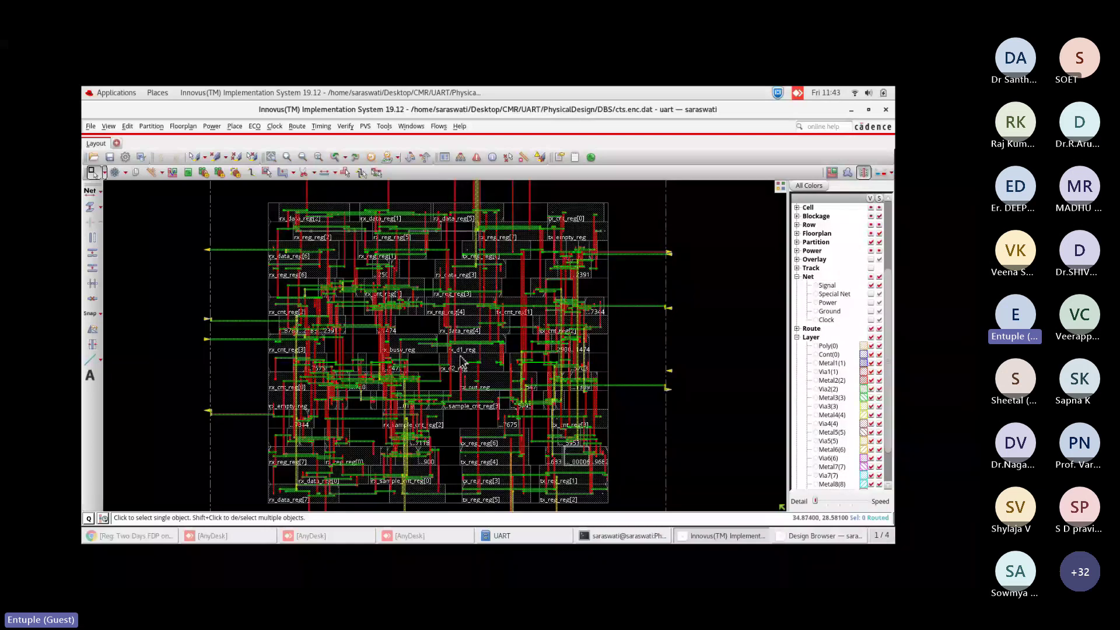
# Inspect the tx_enable signal net up close and out to its boundary pin, and clear the selection.
pyautogui.click(442, 334)
pyautogui.scroll(10, 456, 274)
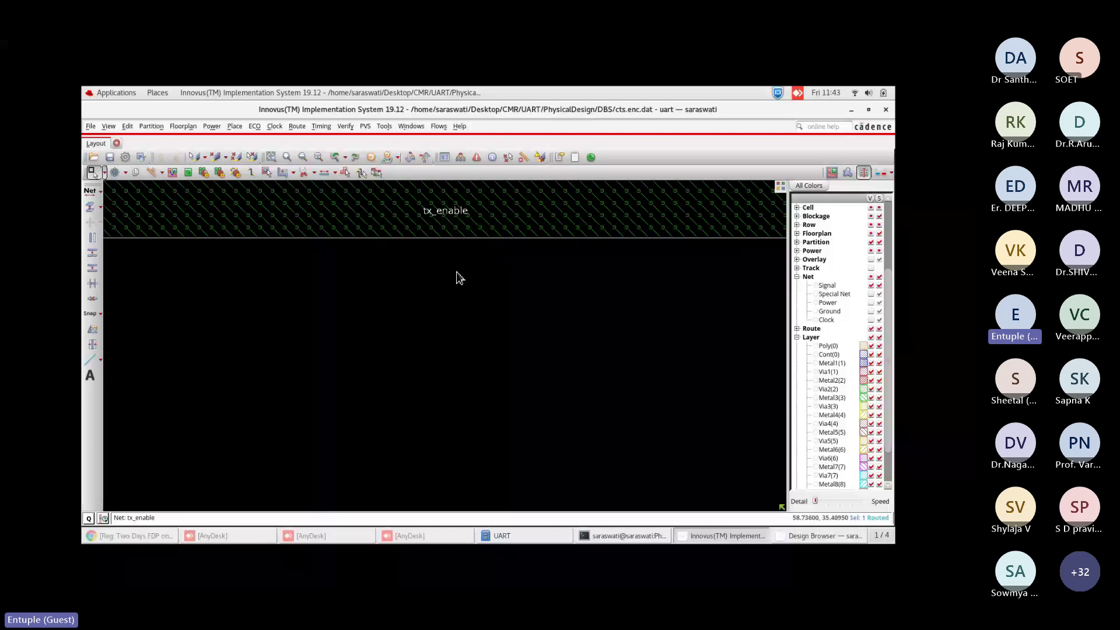
pyautogui.scroll(-5, 457, 273)
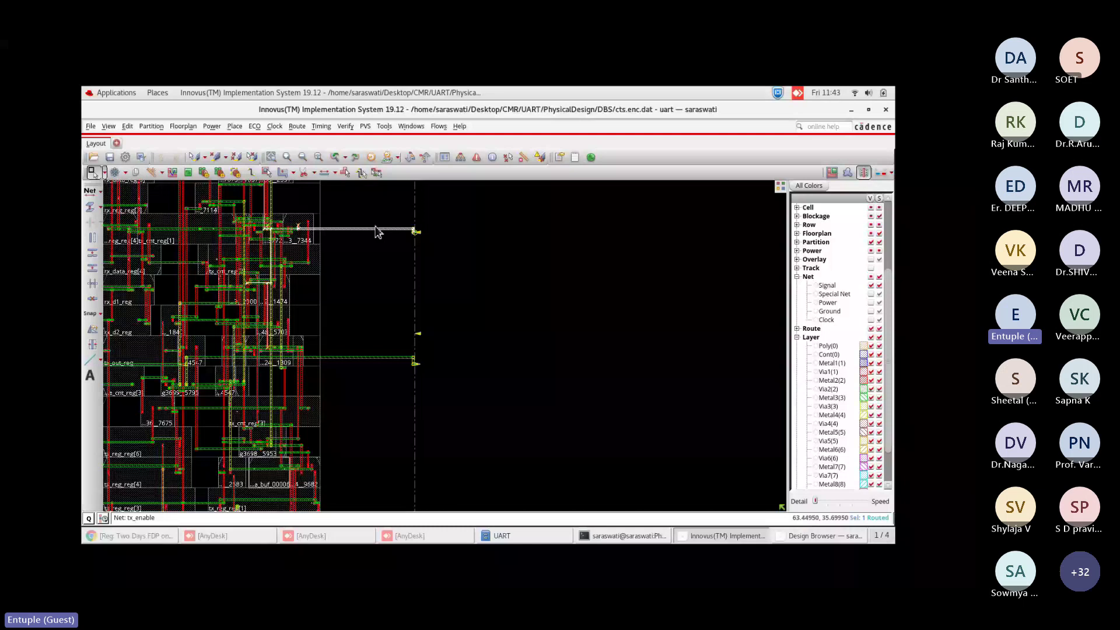
pyautogui.scroll(-3, 376, 231)
pyautogui.click(374, 275)
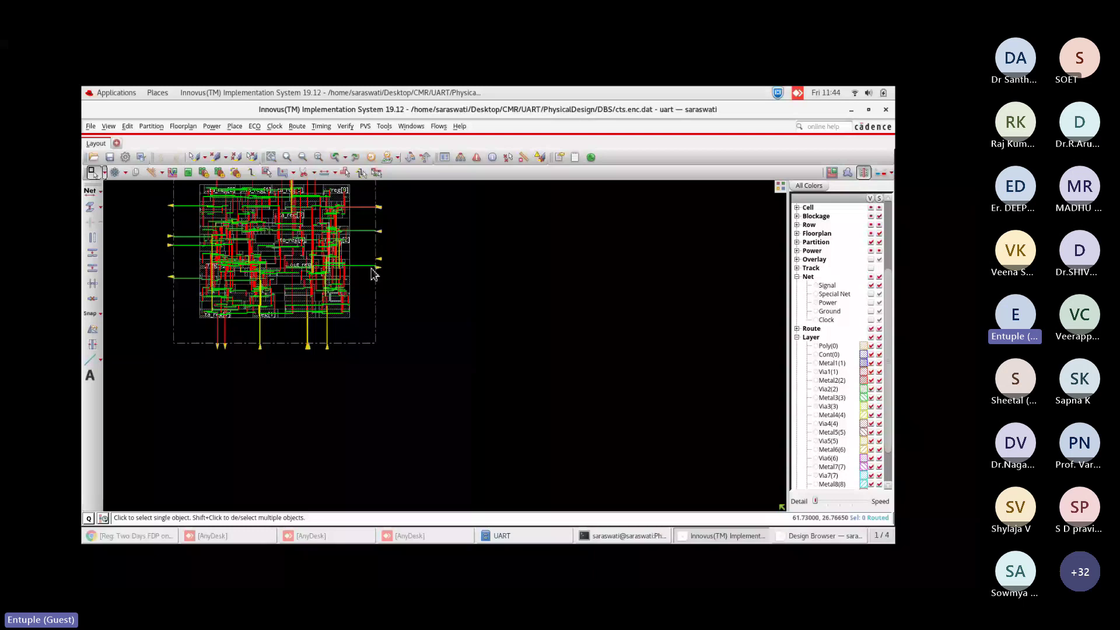
# Show the whole uart layout, highlight the connections of the lower pin on the right core boundary, and clear the selection.
pyautogui.press('f')
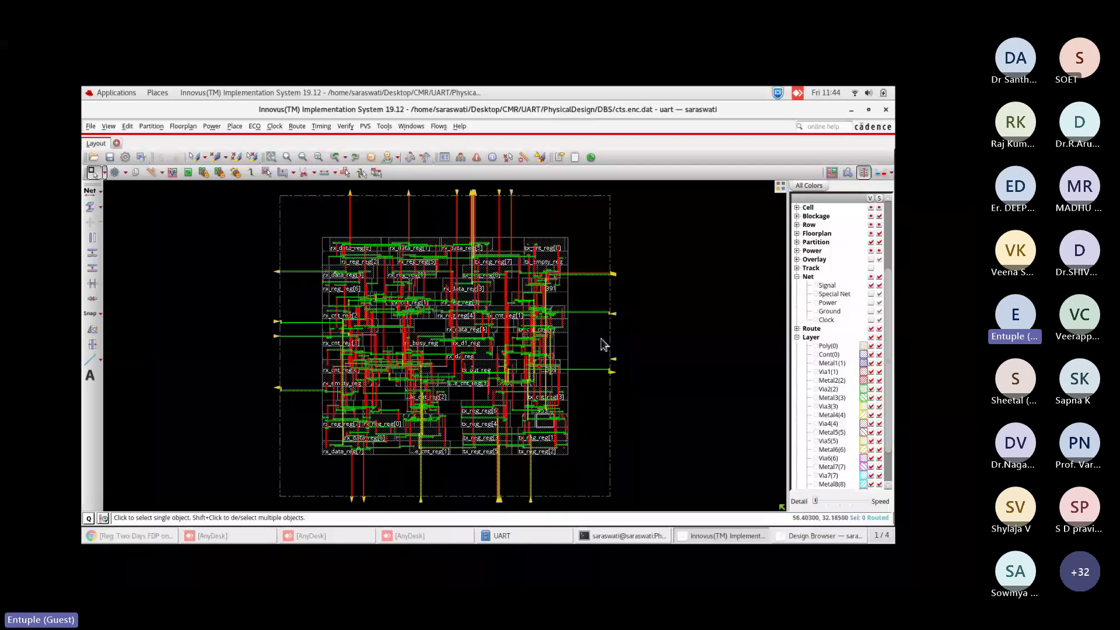
pyautogui.click(610, 357)
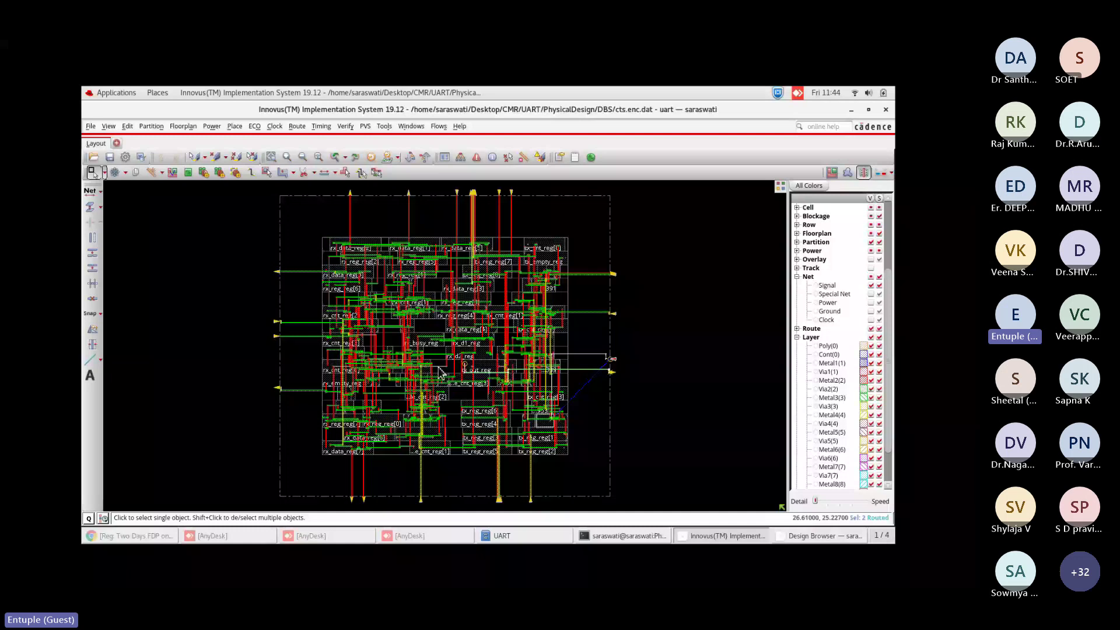
pyautogui.click(640, 377)
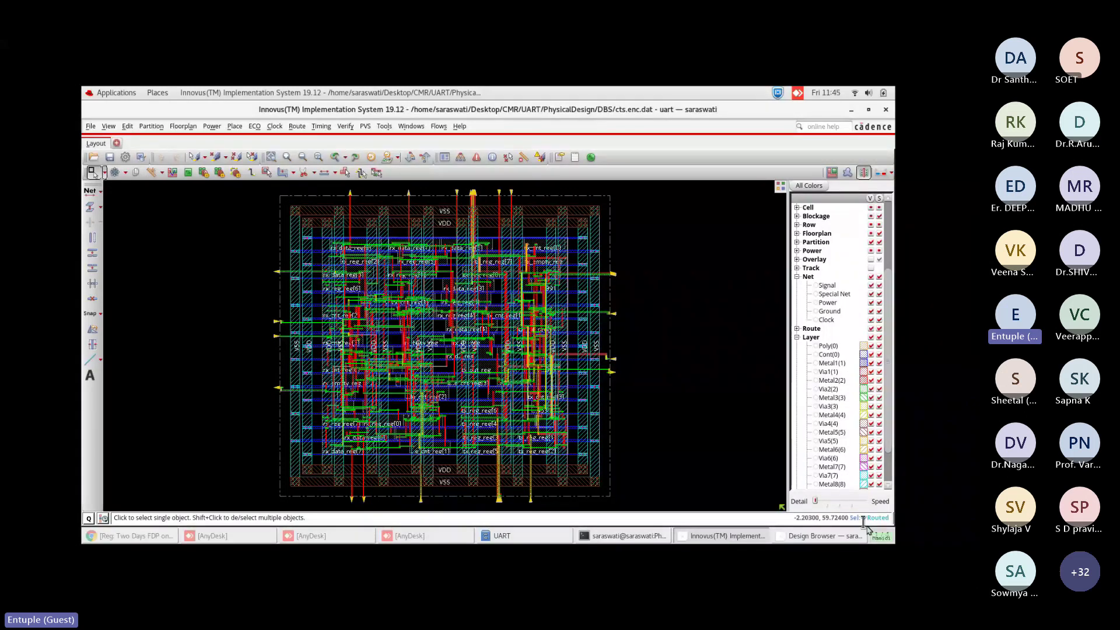
pyautogui.moveTo(850, 518); pyautogui.dragTo(885, 517)
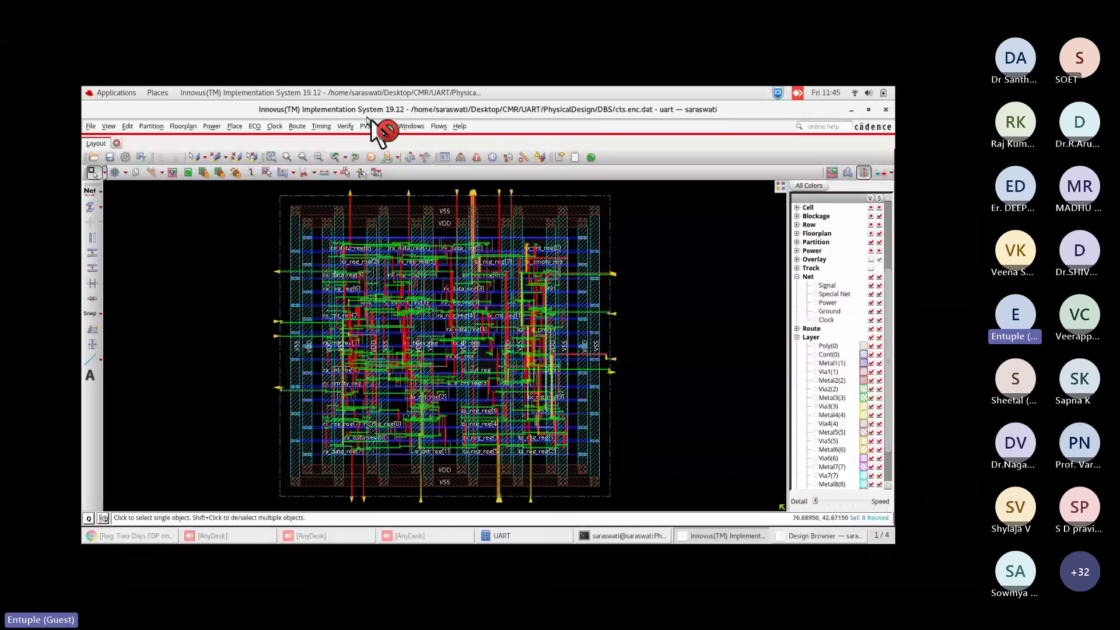
pyautogui.click(297, 126)
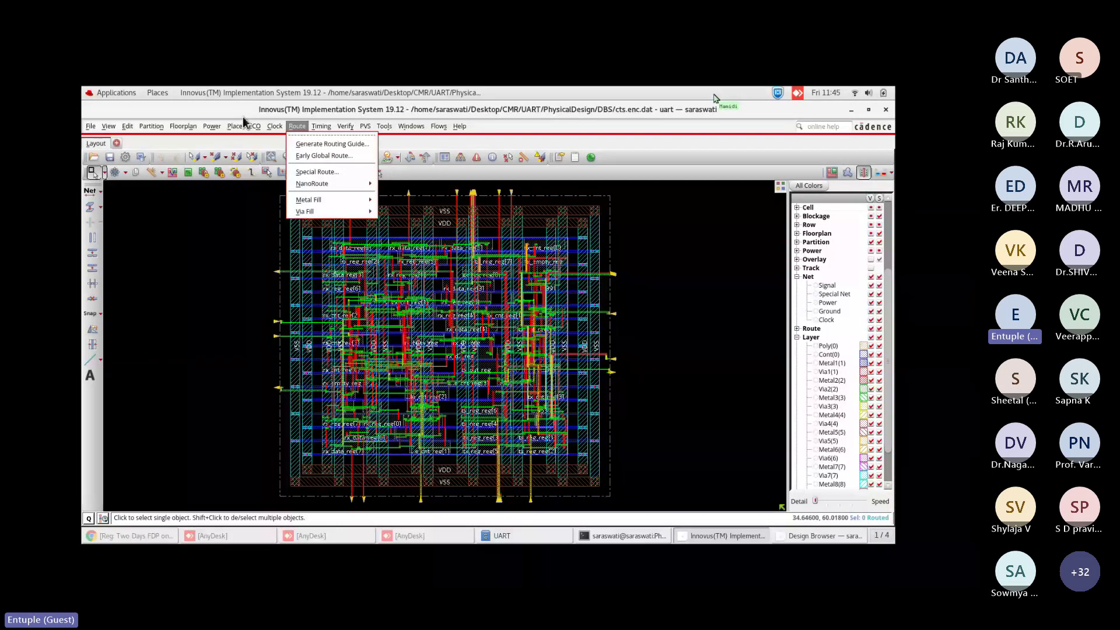
pyautogui.click(108, 126)
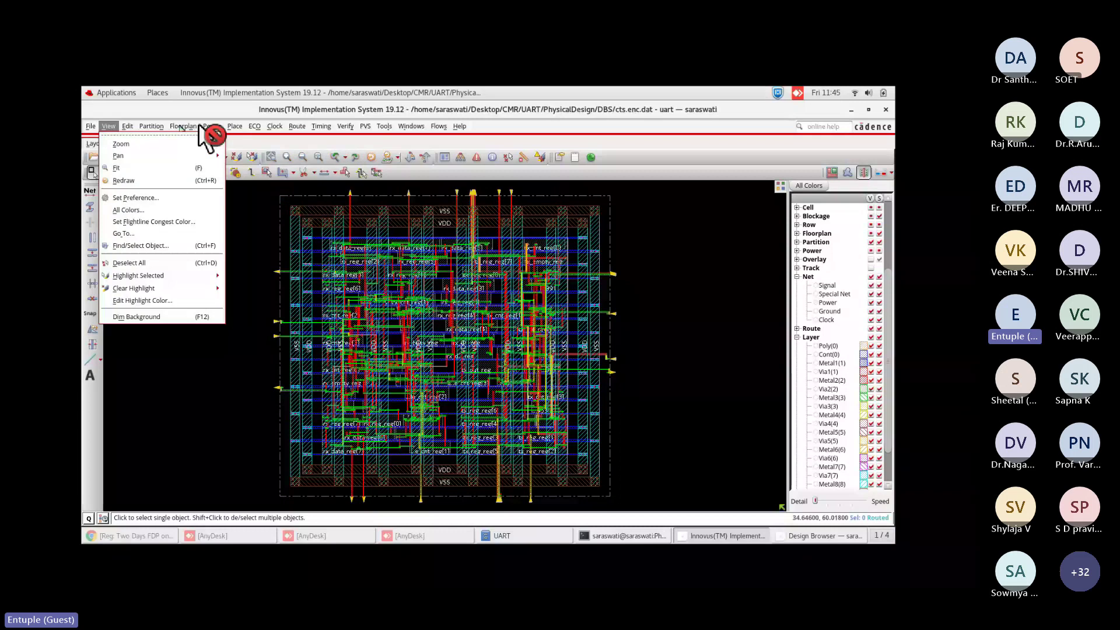
pyautogui.click(234, 127)
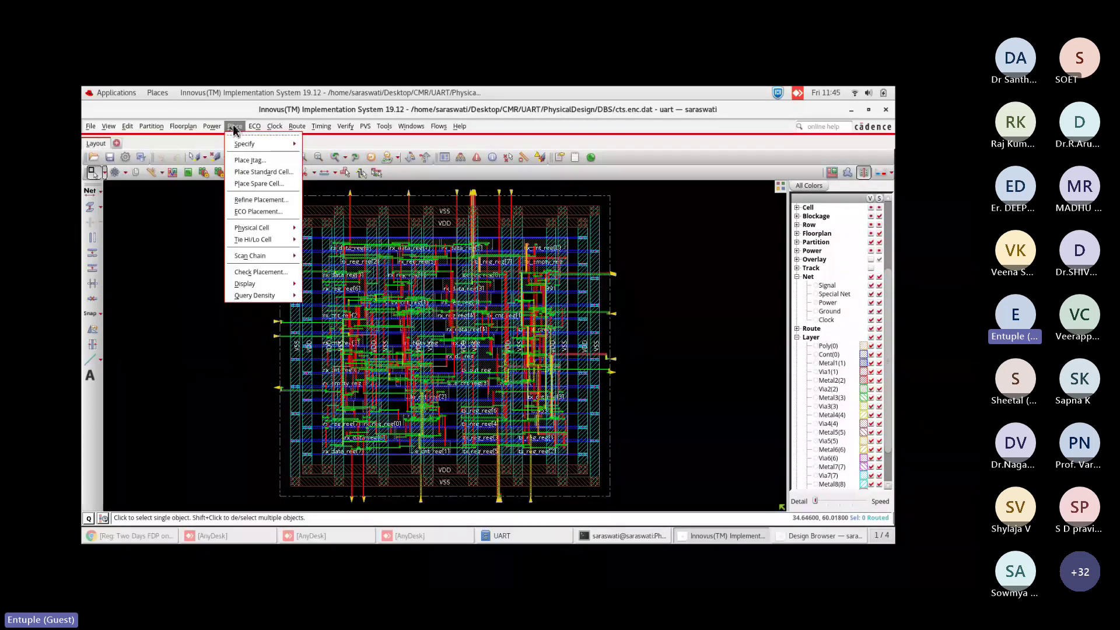
# Open the CCOpt Clock Tree Debugger with window ID ctd_window and maximize it.
pyautogui.click(275, 128)
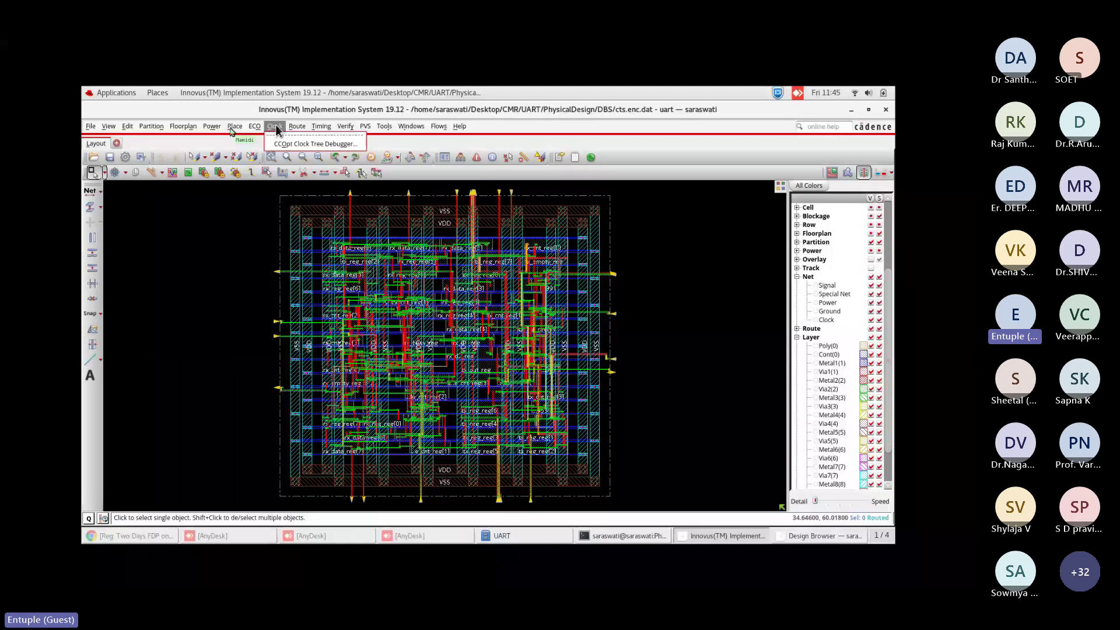
pyautogui.click(284, 144)
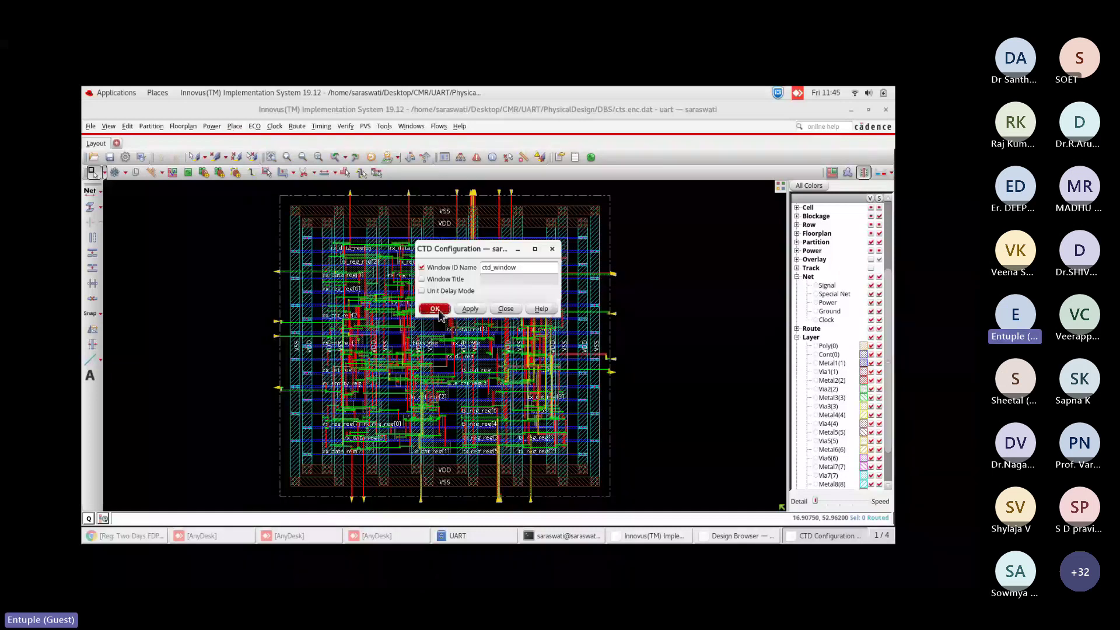
pyautogui.click(438, 310)
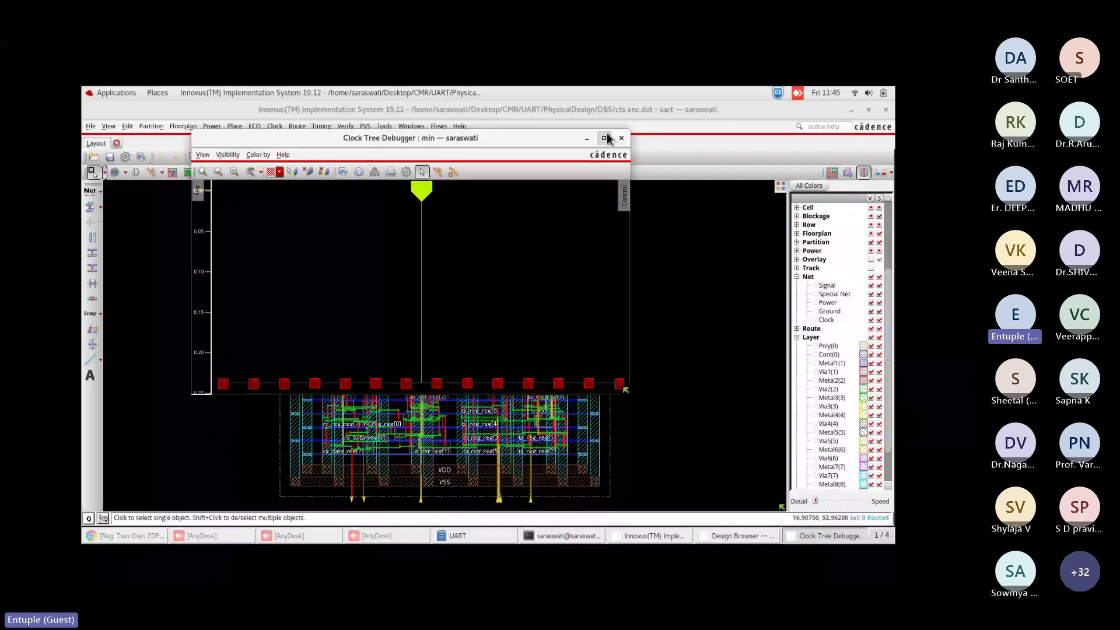
pyautogui.click(606, 138)
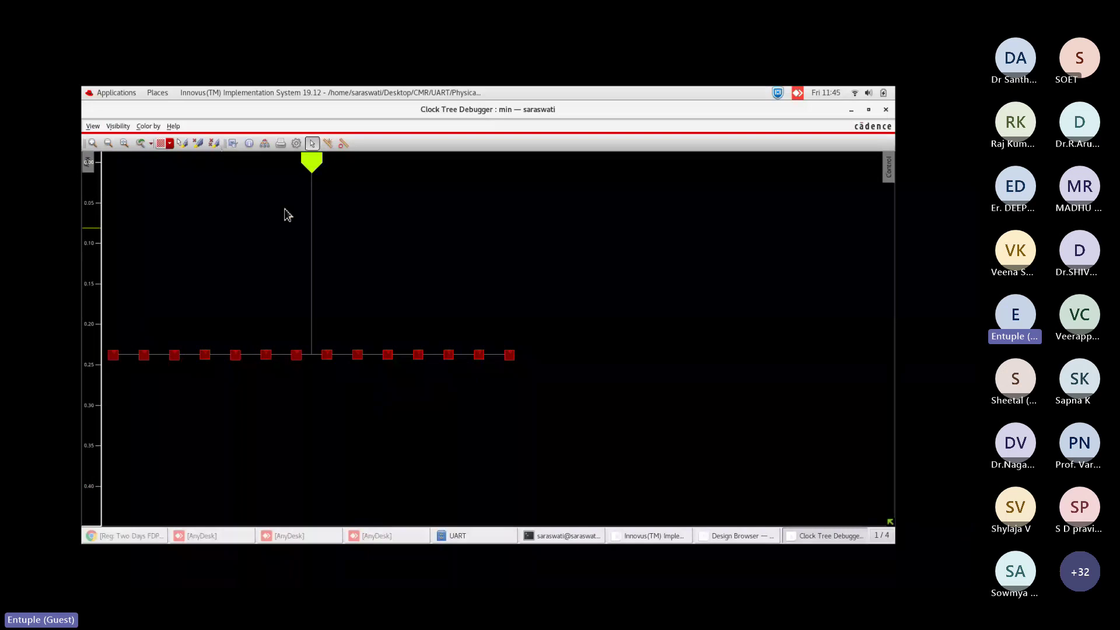
# Examine the clock root and one of the clock sinks in the clock tree, in close-up and overview.
pyautogui.click(314, 163)
pyautogui.click(327, 354)
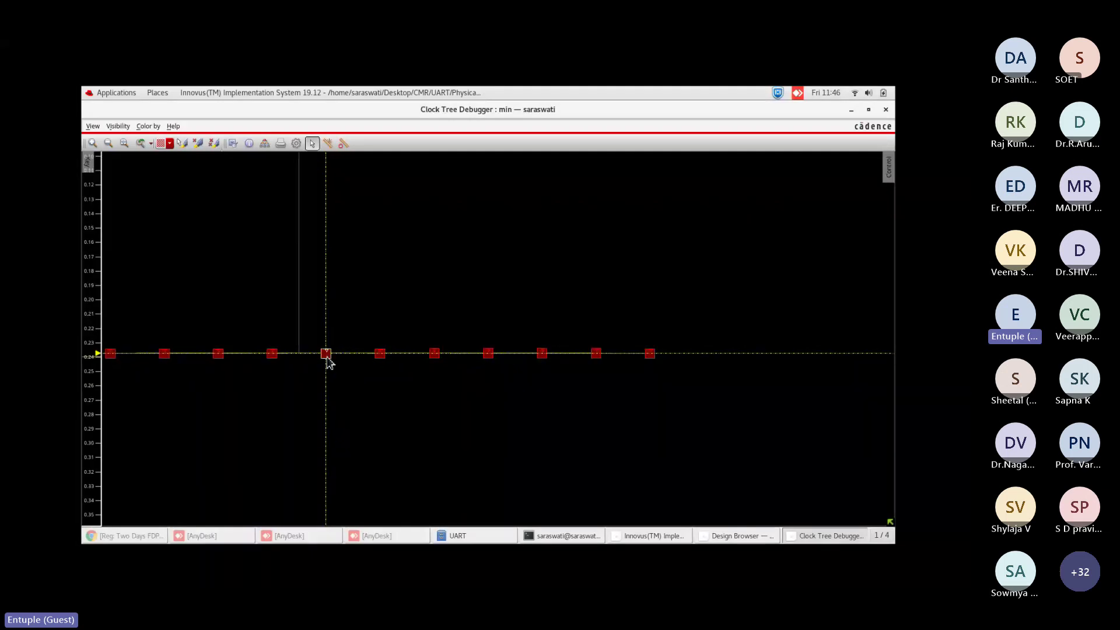
pyautogui.scroll(3, 327, 362)
pyautogui.scroll(3, 328, 362)
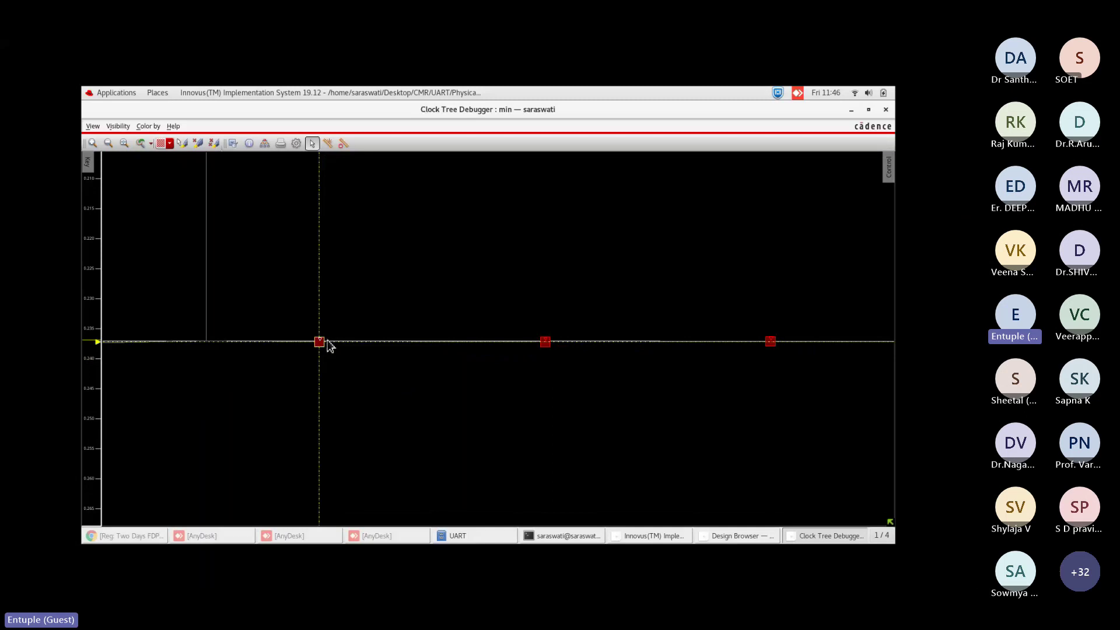
pyautogui.scroll(-9, 493, 387)
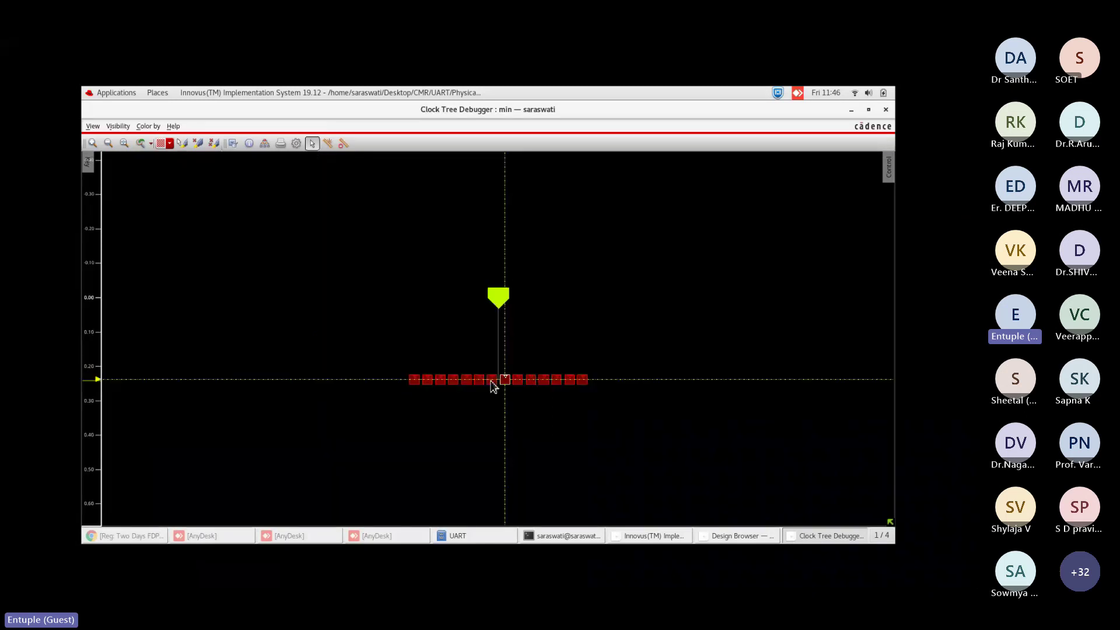
pyautogui.scroll(-2, 462, 392)
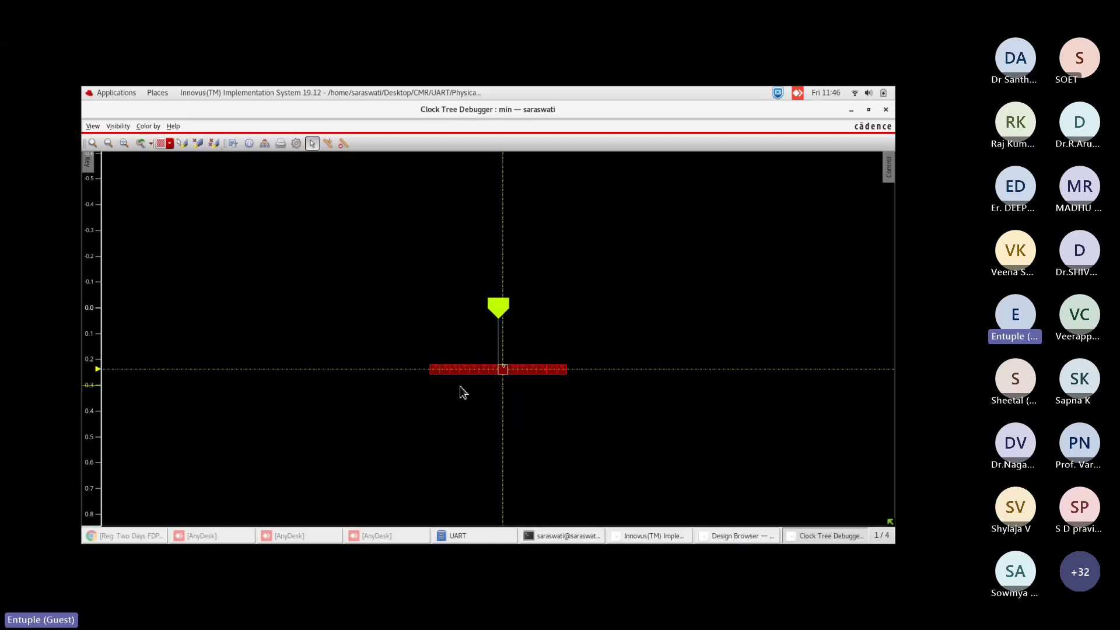
# Close the Clock Tree Debugger and clear the tx_reg_reg[1] cell selection in the full layout.
pyautogui.hotkey('alt', 'F4')
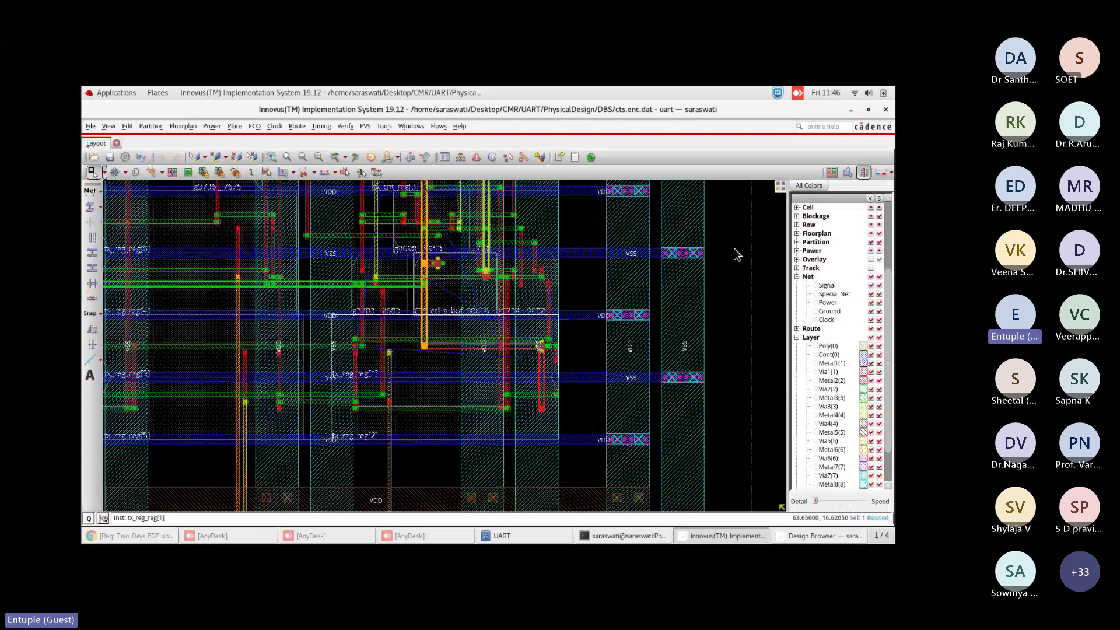
pyautogui.click(746, 310)
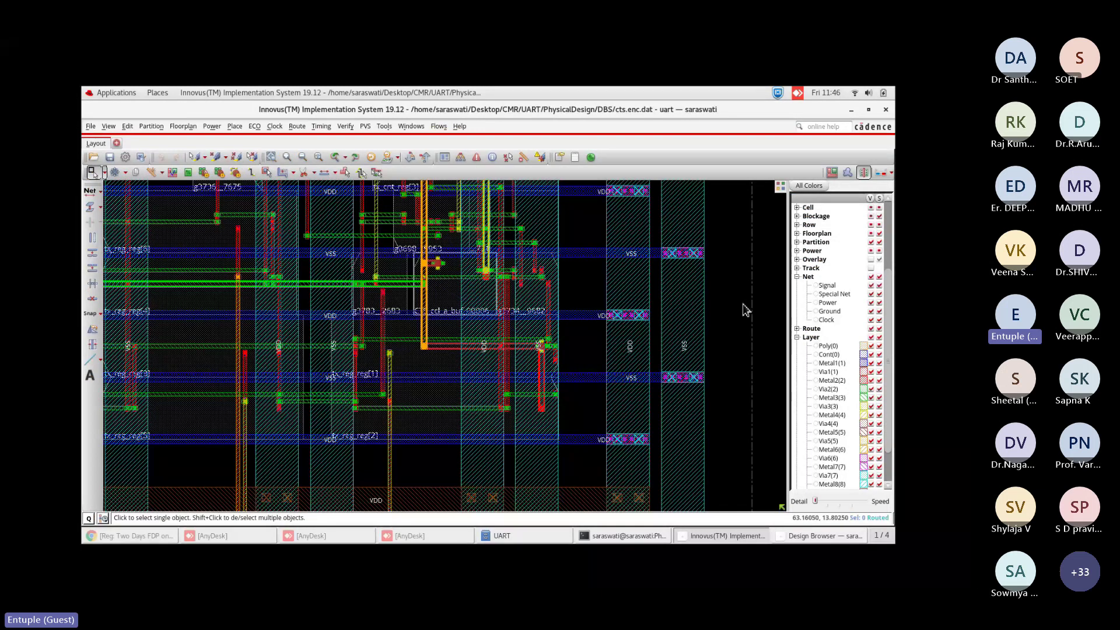
pyautogui.press('f')
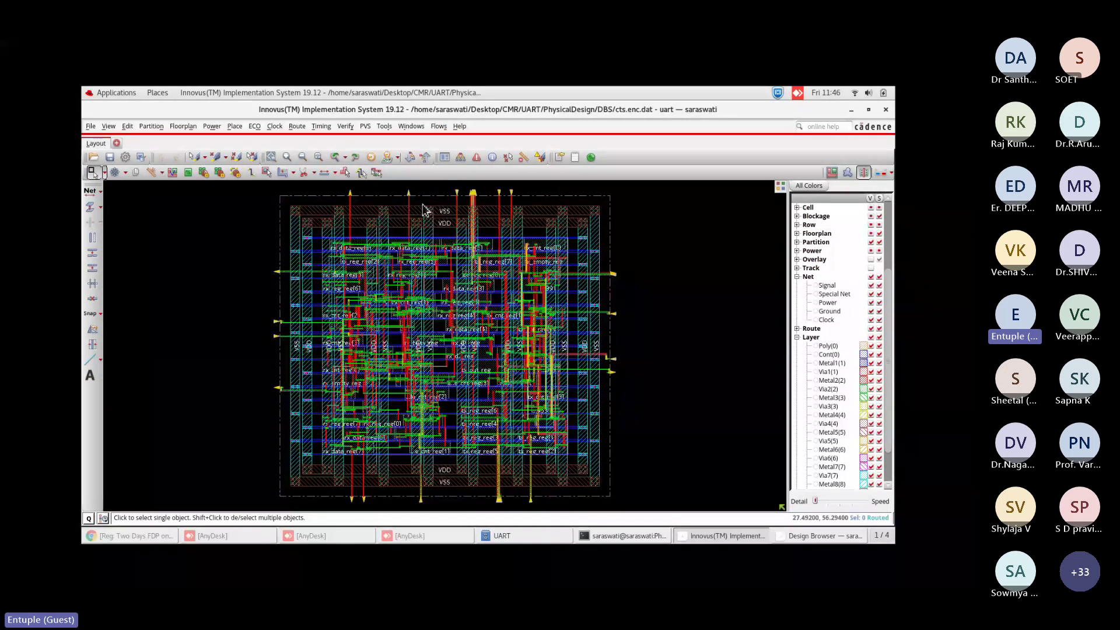
# Review the NanoRoute routing options and close them without running the route.
pyautogui.click(299, 128)
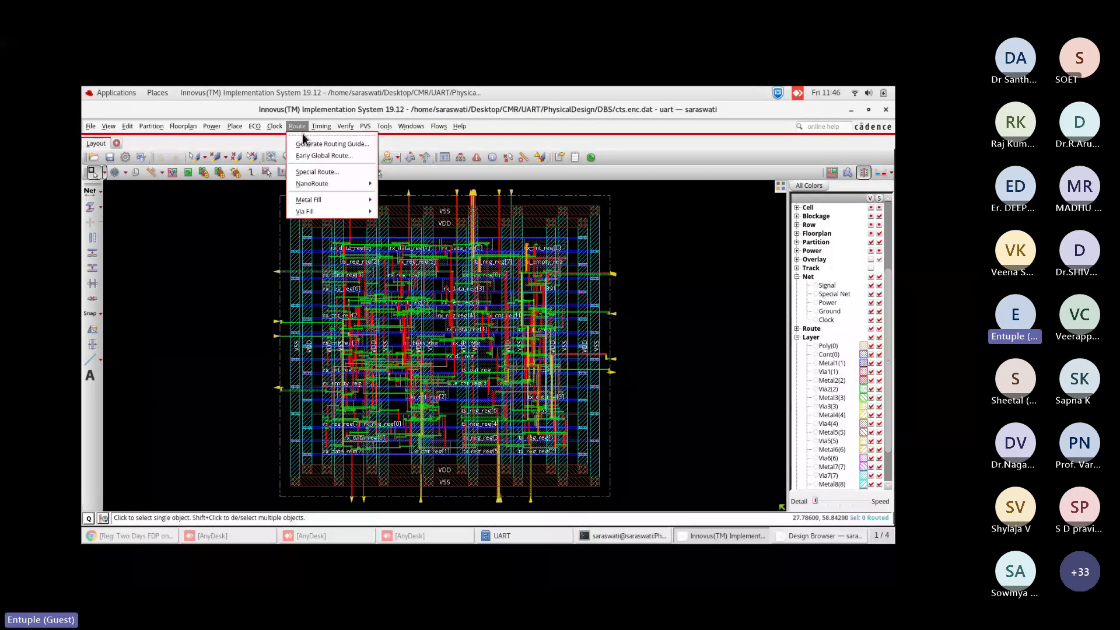
pyautogui.moveTo(319, 186)
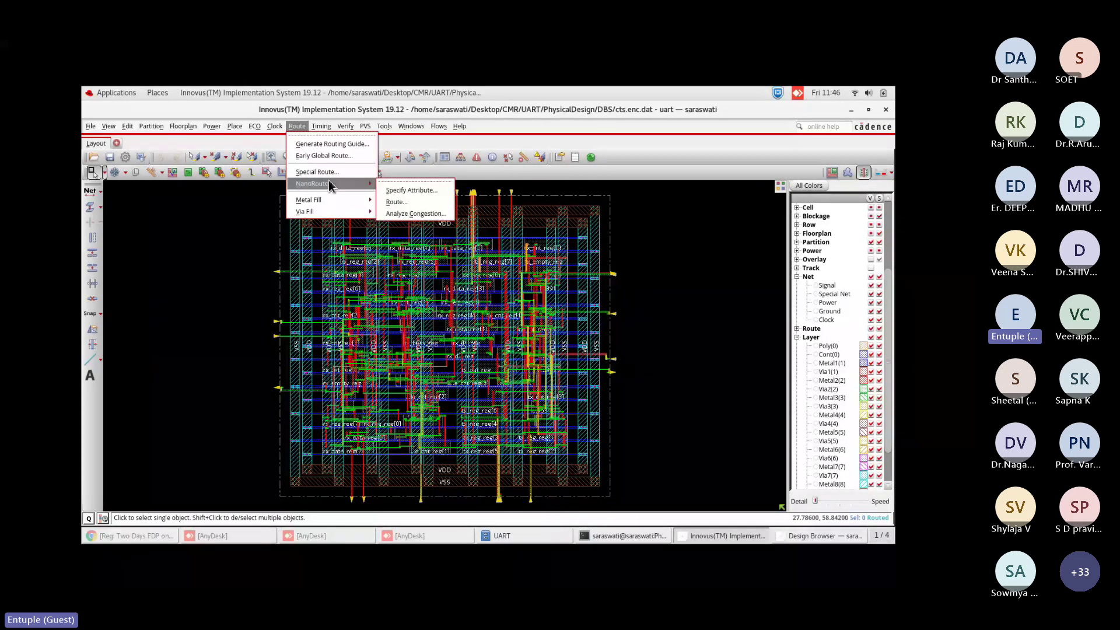
pyautogui.click(402, 202)
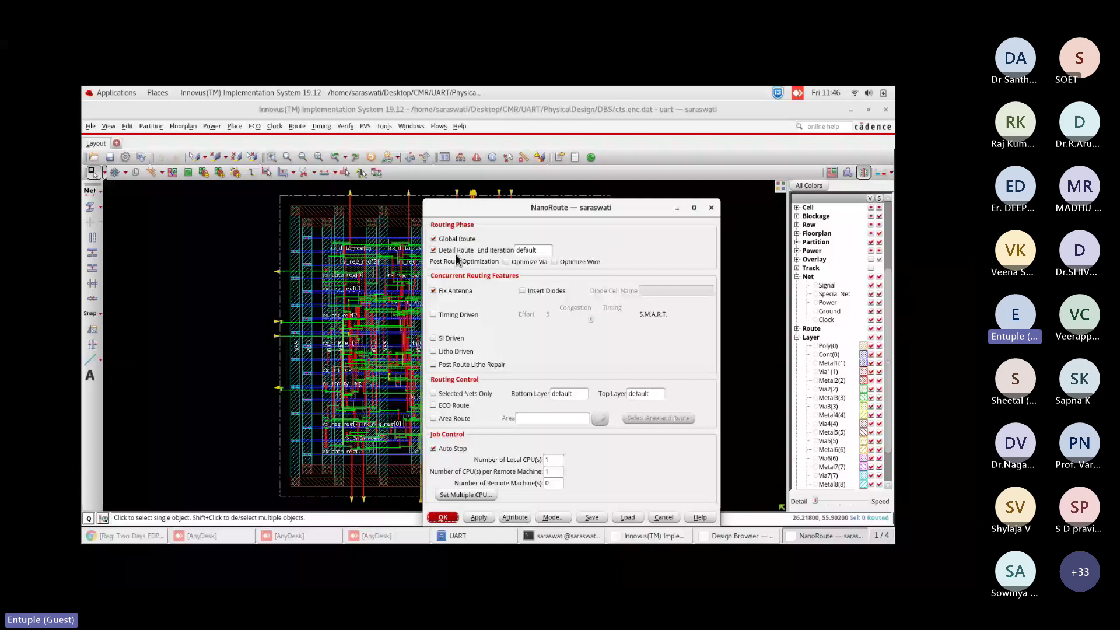
pyautogui.press('Escape')
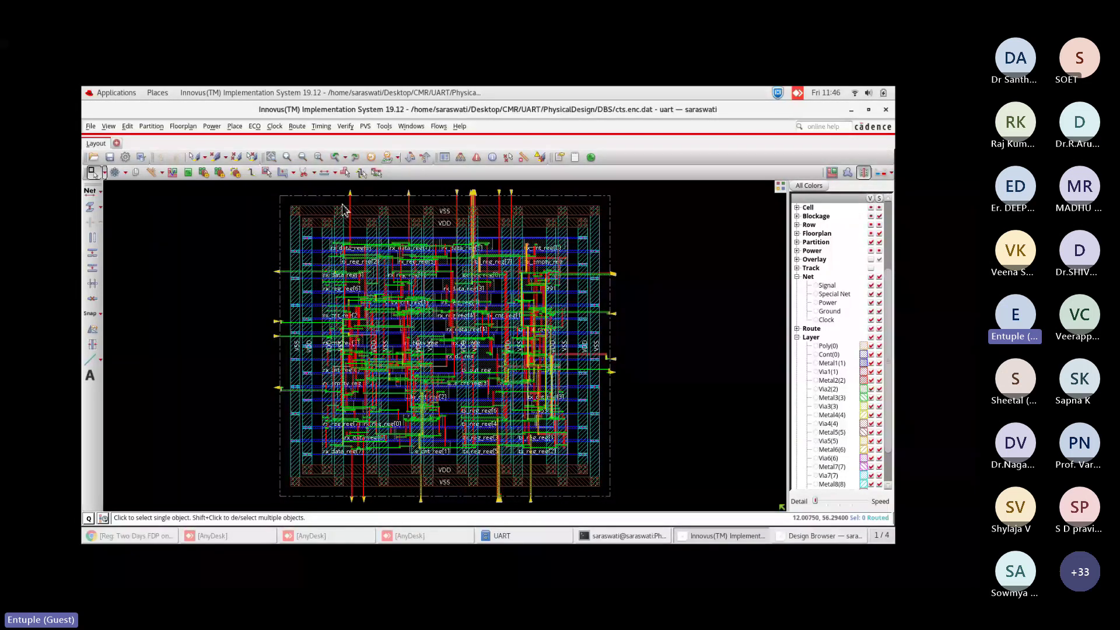
# Run a post-route Setup timing analysis with 50 paths, report prefix uart_postRoute and output directory timingReports.
pyautogui.click(320, 127)
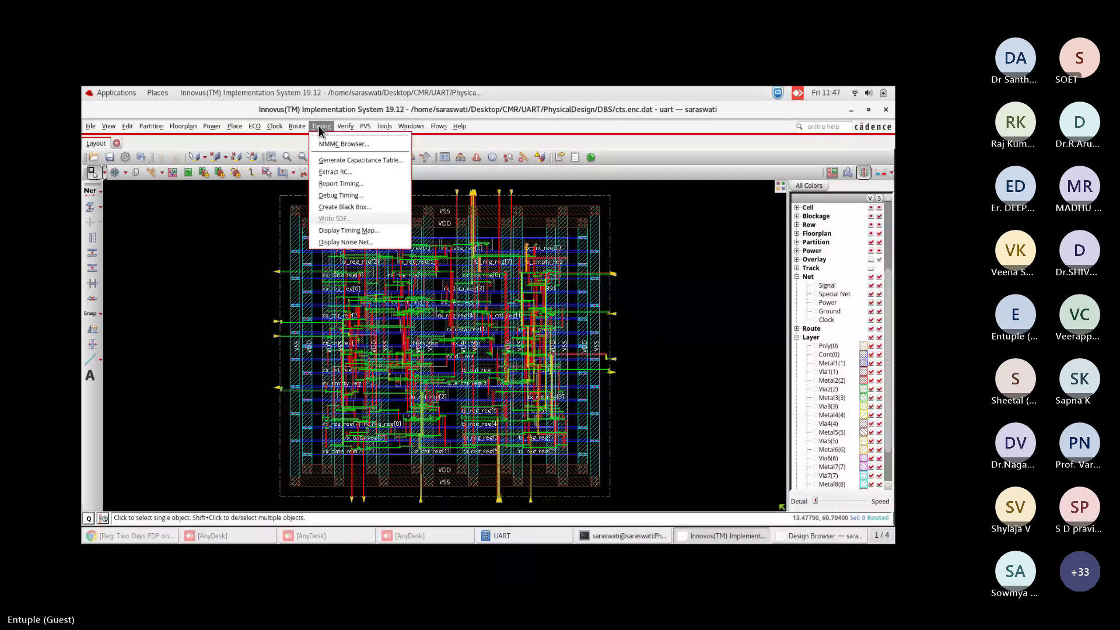
pyautogui.click(344, 184)
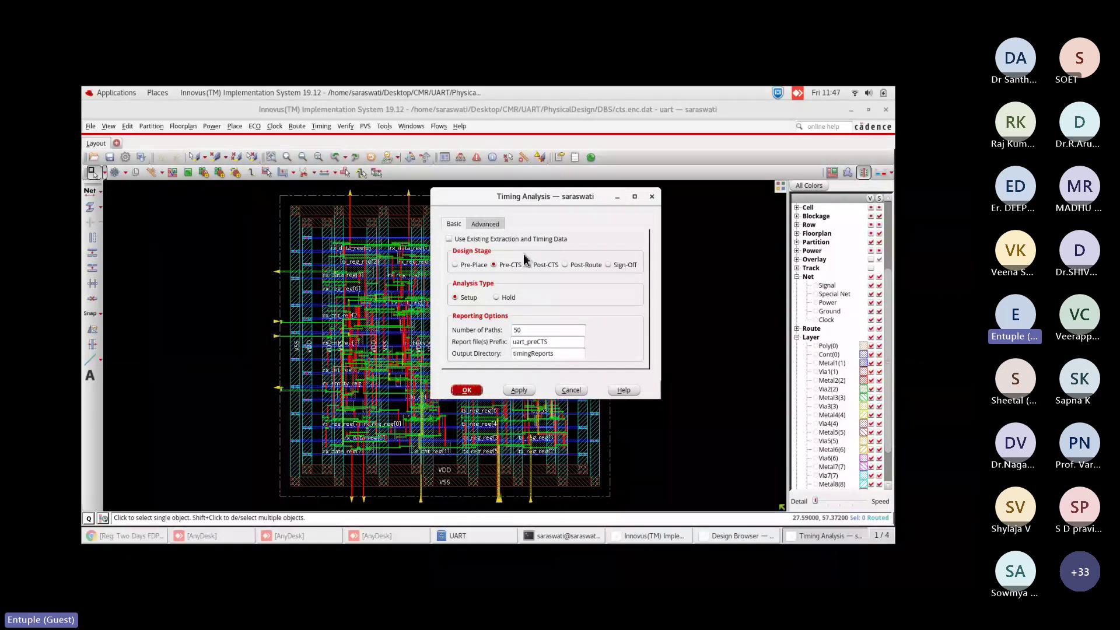
pyautogui.moveTo(571, 196); pyautogui.dragTo(451, 155)
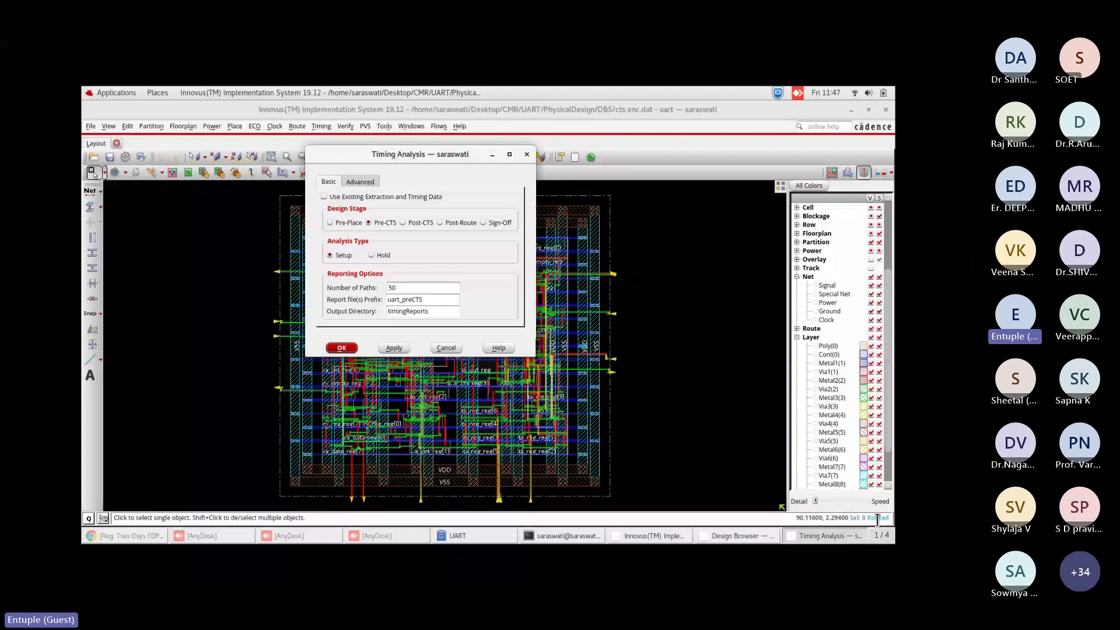
pyautogui.click(460, 223)
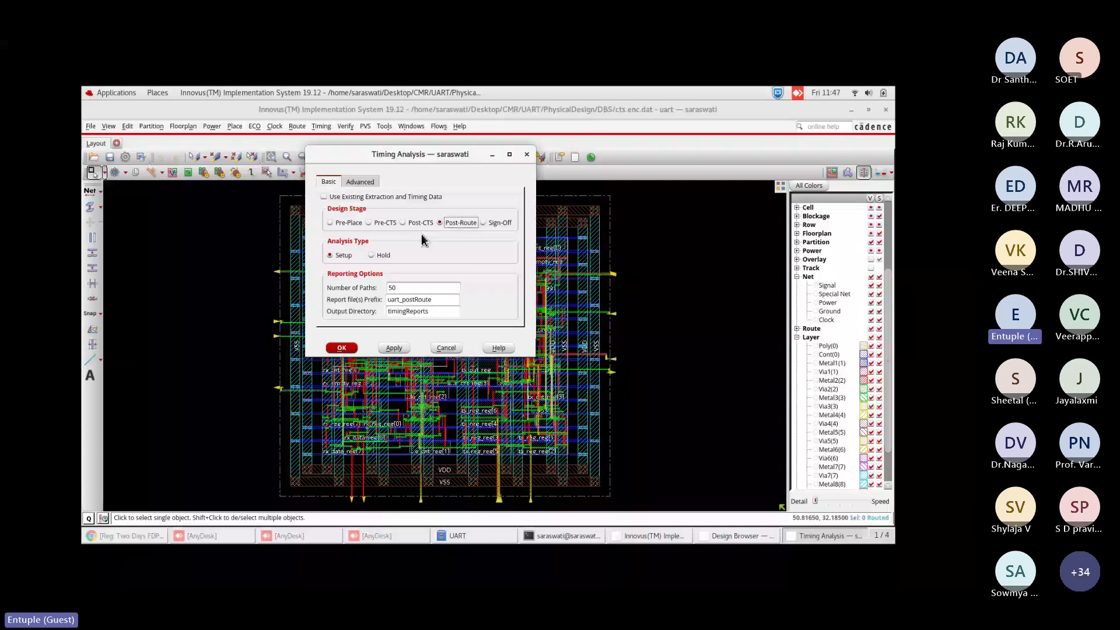
pyautogui.moveTo(430, 312); pyautogui.dragTo(378, 320)
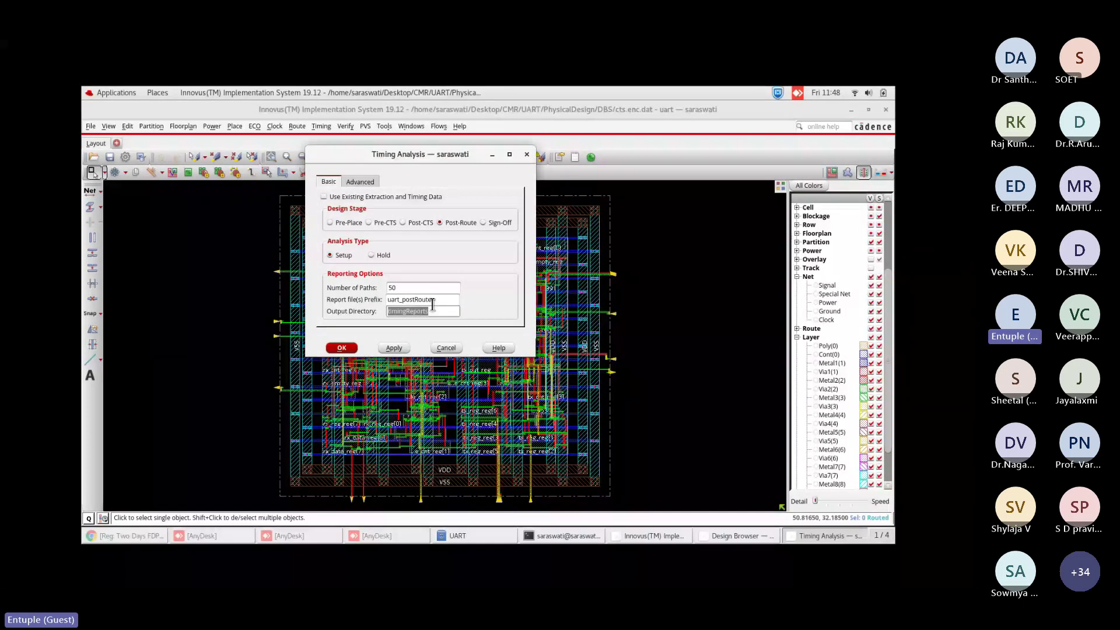
pyautogui.click(342, 350)
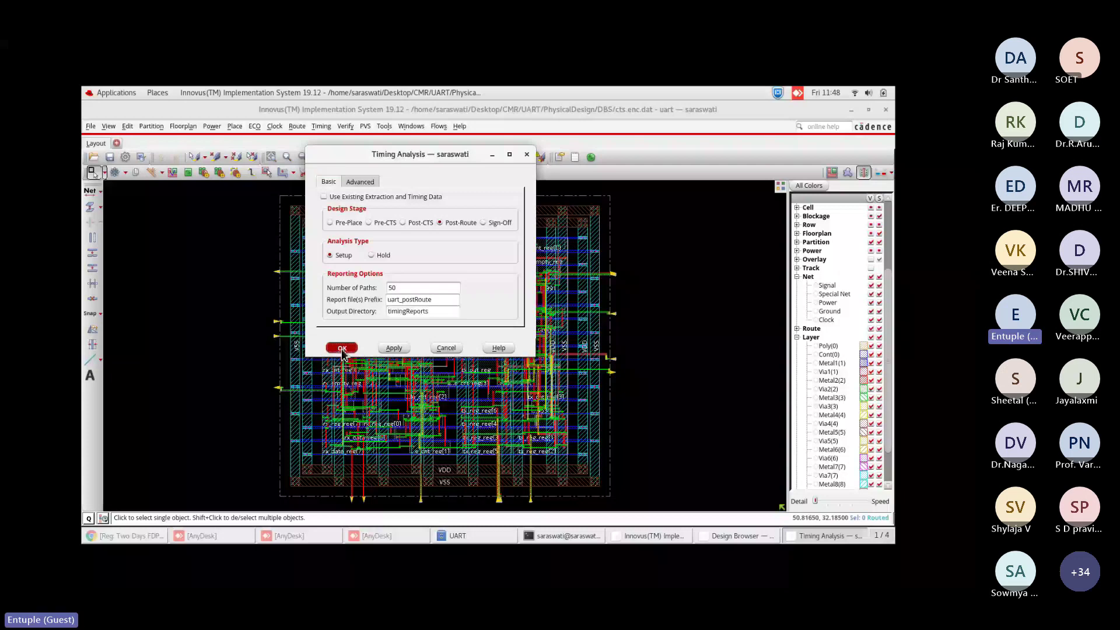
# Switch to the terminal to follow the timing run, and close the Design Browser window.
pyautogui.click(571, 542)
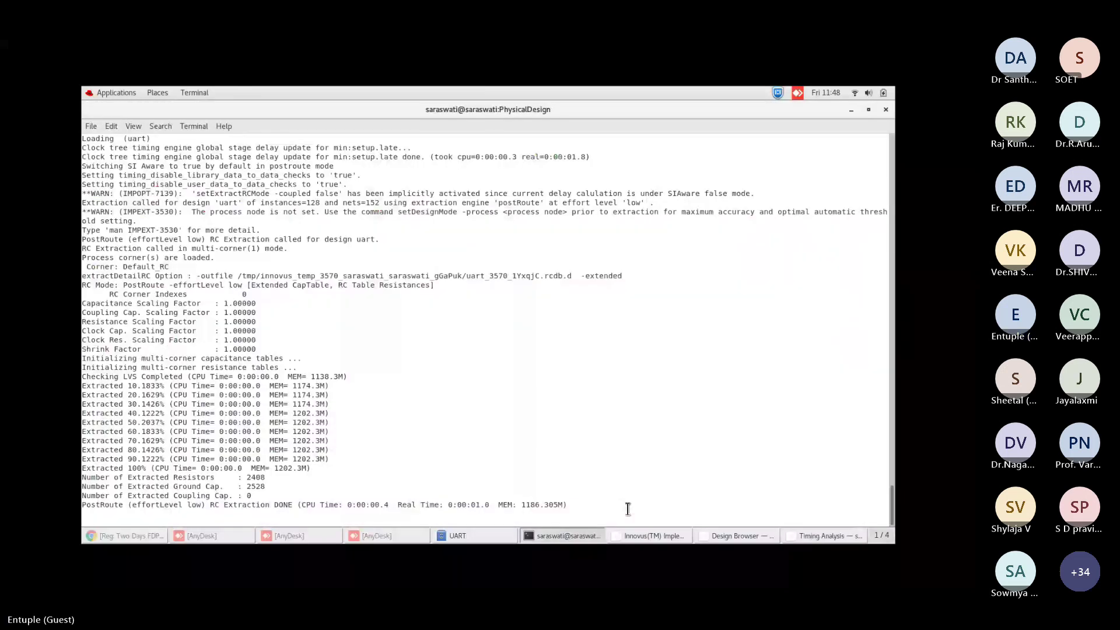
pyautogui.click(723, 539)
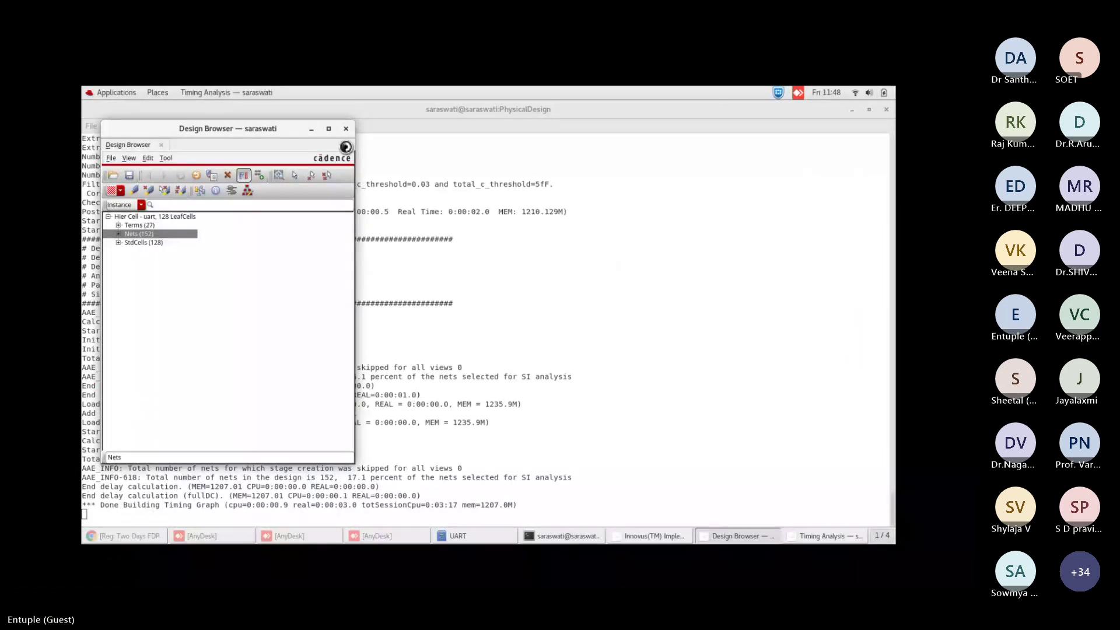
pyautogui.click(346, 129)
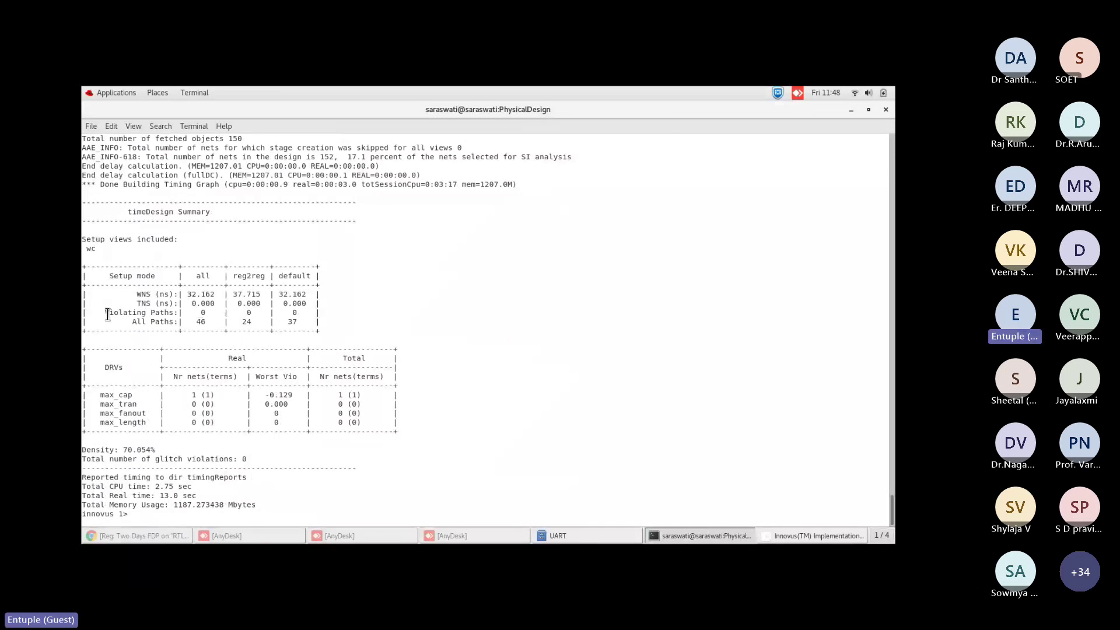
# Examine the violating paths, all paths, reg2reg, WNS and TNS entries in the timeDesign setup summary.
pyautogui.moveTo(105, 312); pyautogui.dragTo(314, 315)
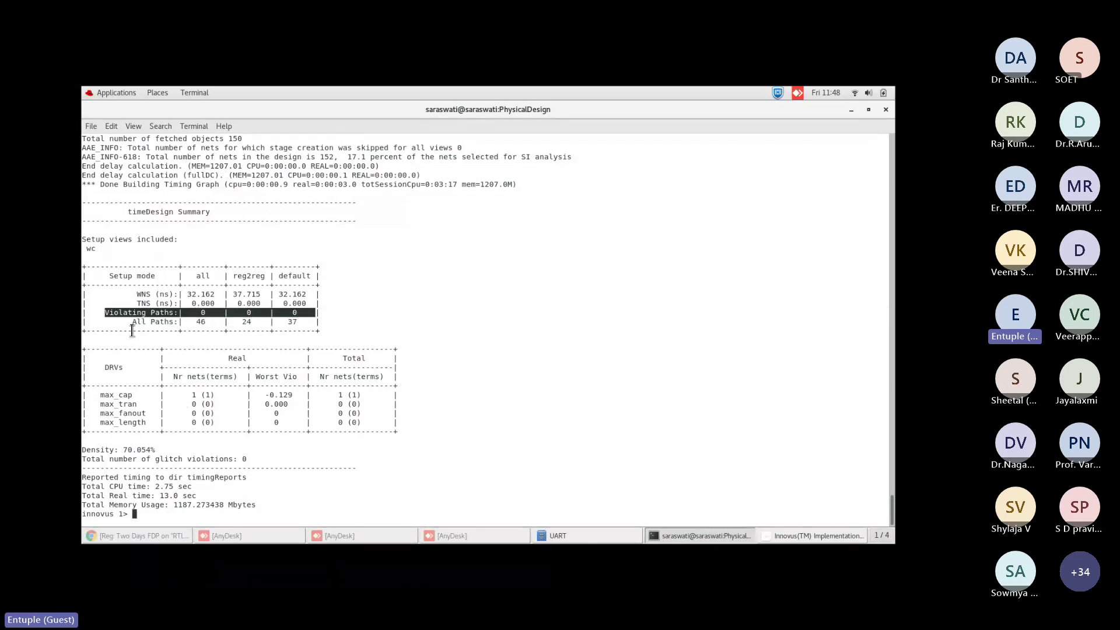
pyautogui.moveTo(132, 330); pyautogui.dragTo(188, 321)
pyautogui.click(205, 320)
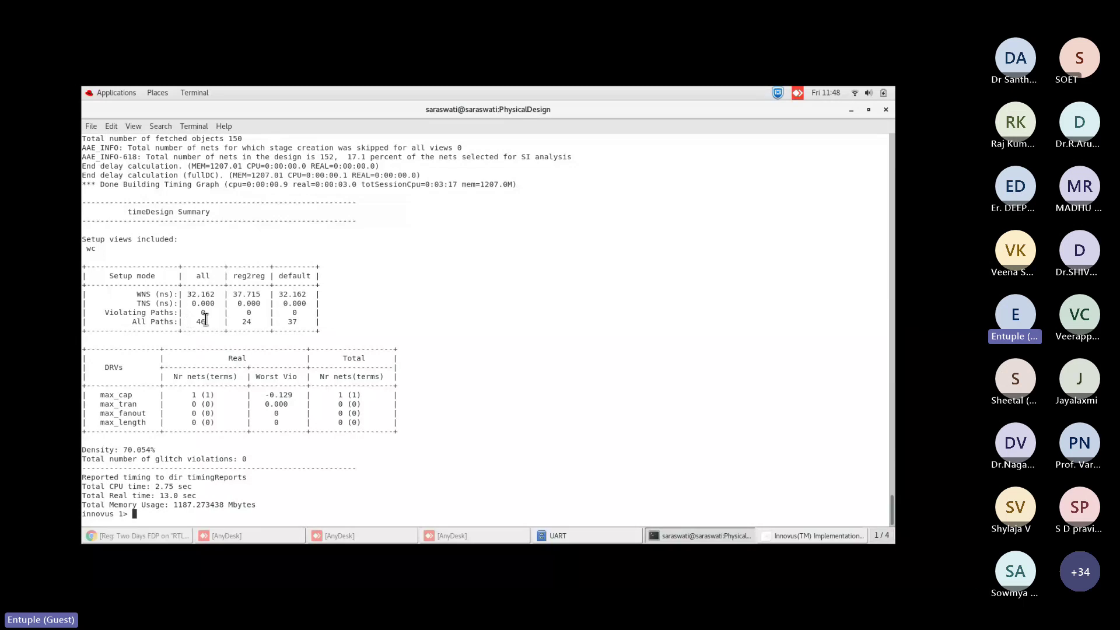
pyautogui.doubleClick(206, 320)
pyautogui.moveTo(233, 272); pyautogui.dragTo(266, 275)
pyautogui.moveTo(255, 319); pyautogui.dragTo(244, 323)
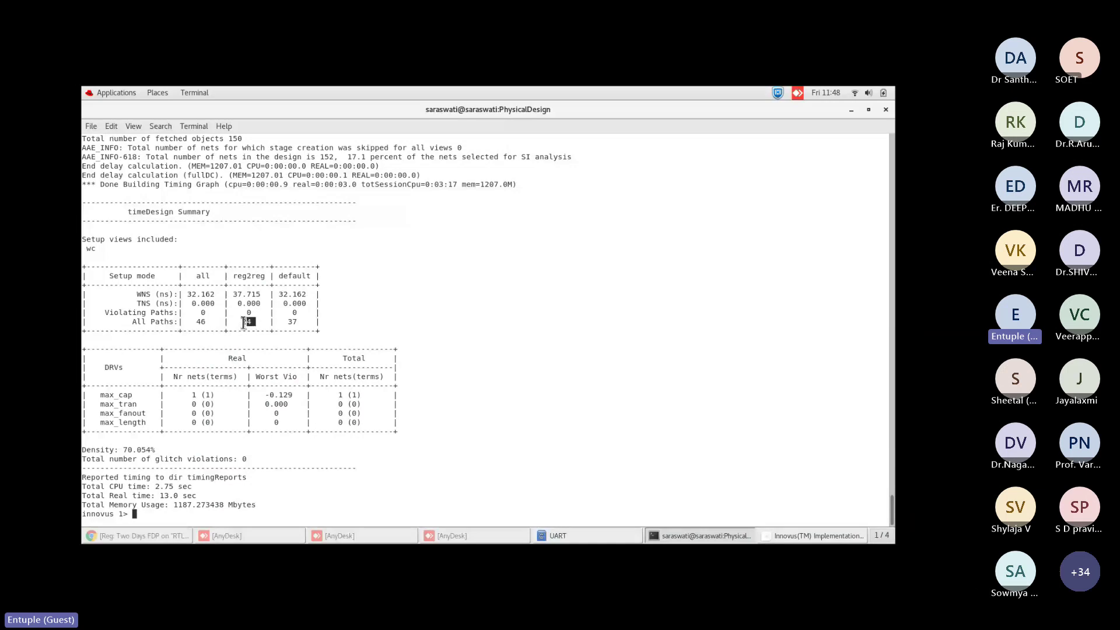
pyautogui.moveTo(234, 275); pyautogui.dragTo(263, 276)
pyautogui.click(253, 321)
pyautogui.doubleClick(97, 250)
pyautogui.moveTo(196, 321); pyautogui.dragTo(302, 321)
pyautogui.doubleClick(150, 295)
pyautogui.moveTo(151, 299); pyautogui.dragTo(316, 300)
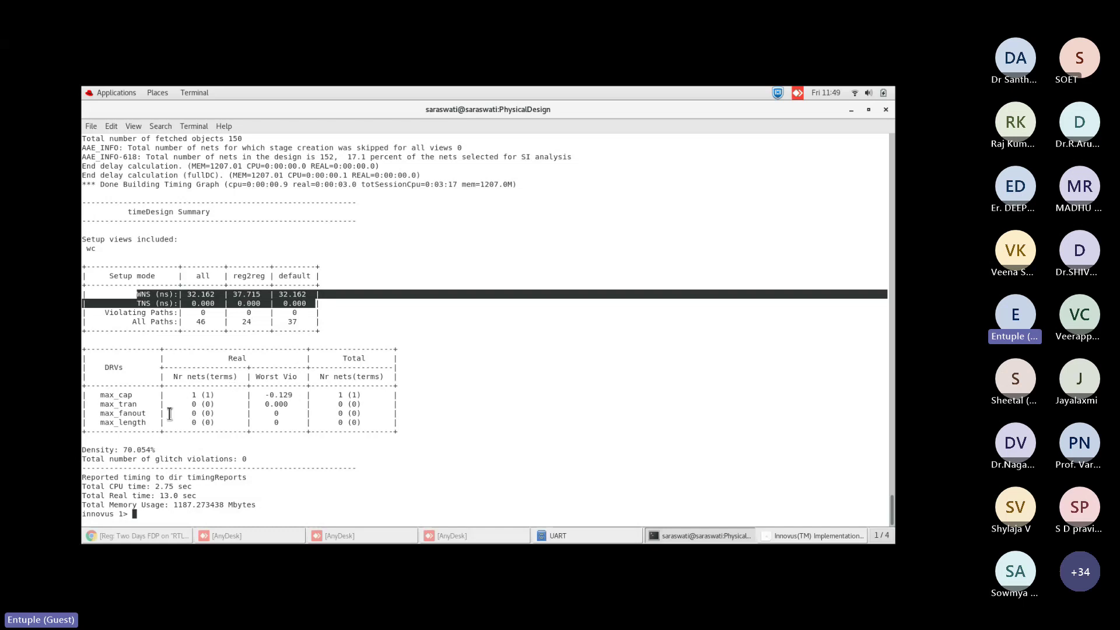
# Examine the max_cap entry in the DRV table and the density and run details below it.
pyautogui.click(100, 395)
pyautogui.moveTo(101, 395); pyautogui.dragTo(358, 395)
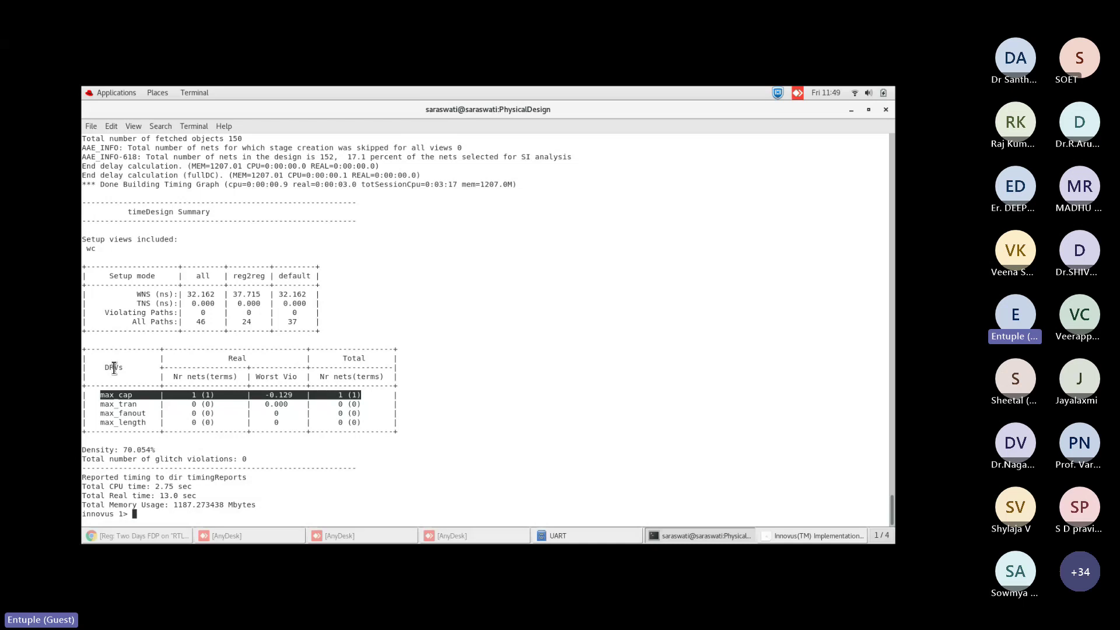
pyautogui.moveTo(82, 459); pyautogui.dragTo(140, 445)
pyautogui.click(233, 483)
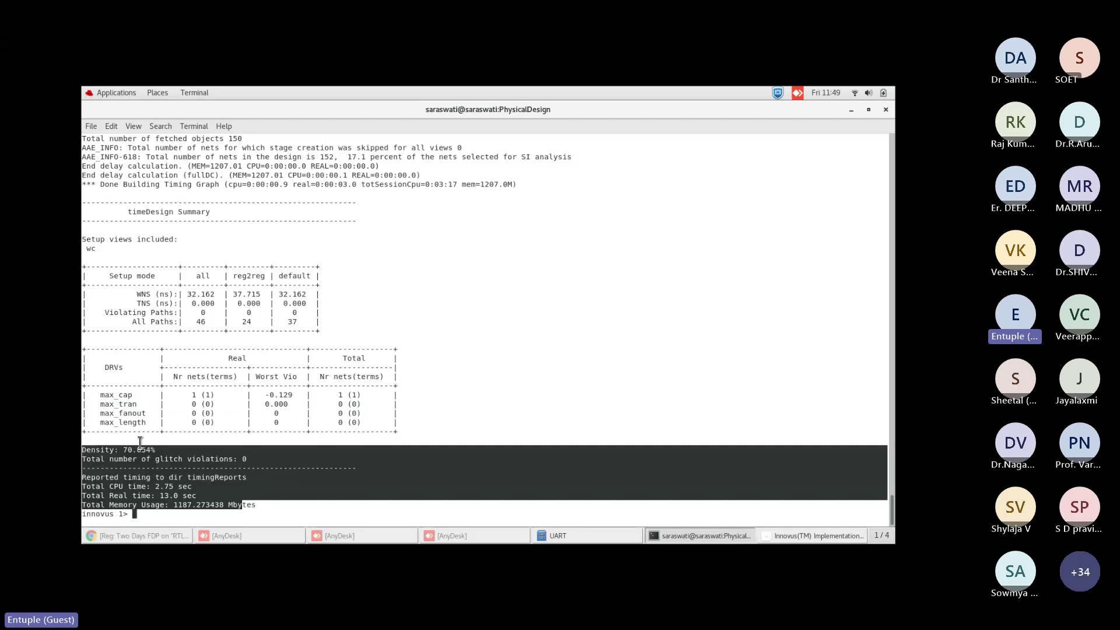
# Switch to the file manager and open the timingReports folder inside PhysicalDesign.
pyautogui.click(856, 111)
pyautogui.click(856, 111)
pyautogui.press('Return')
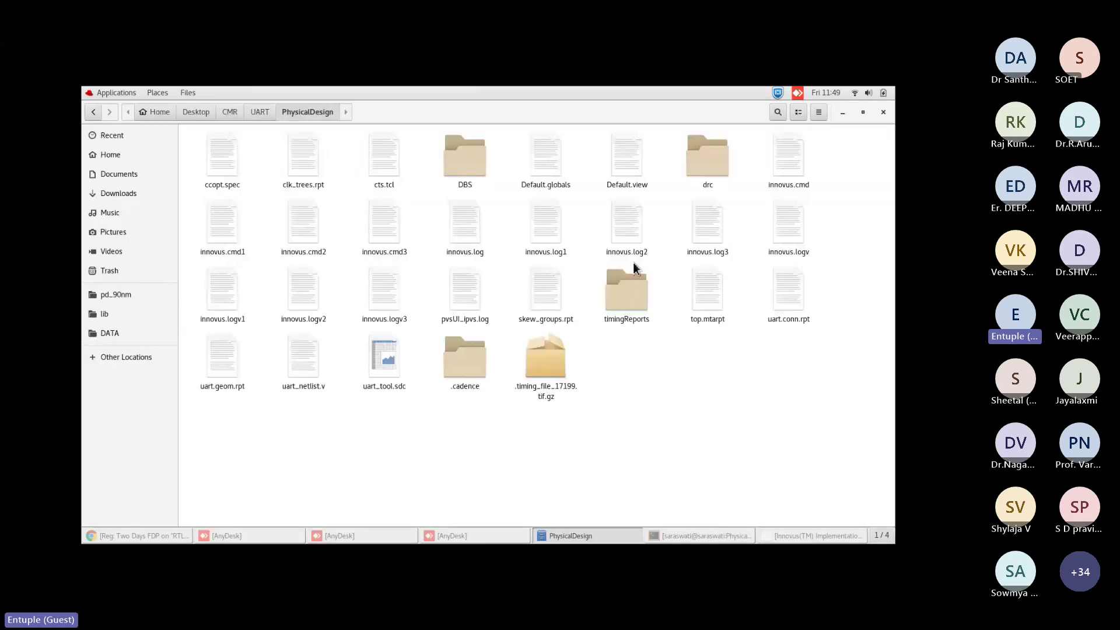
pyautogui.doubleClick(624, 302)
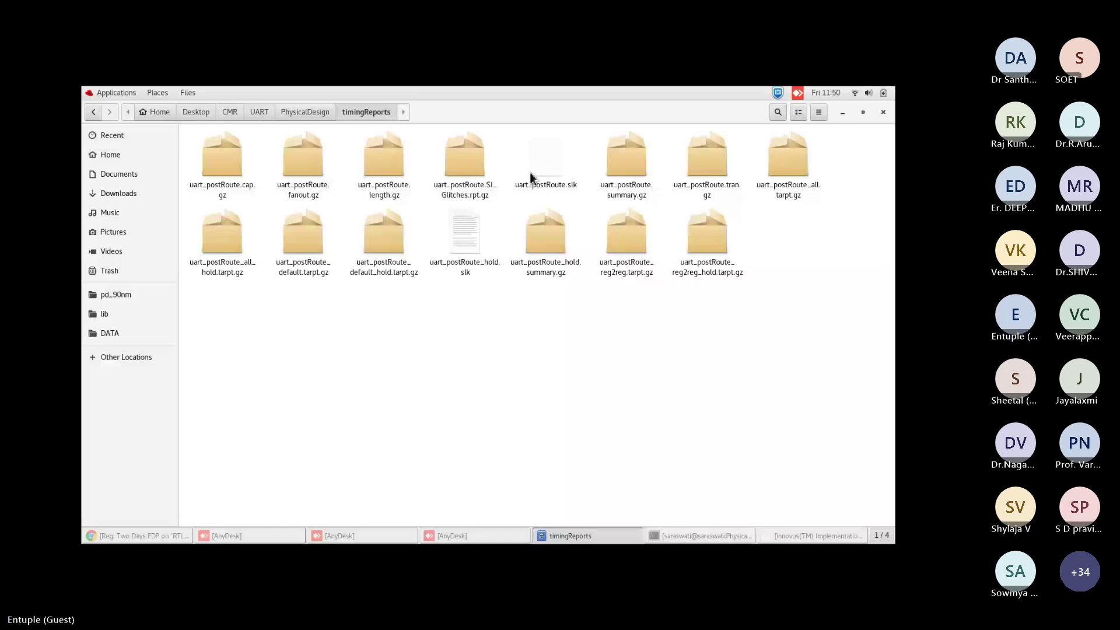
# Return to the Innovus layout and try to run a post-route Hold timing analysis with prefix uart_postRoute.
pyautogui.click(737, 542)
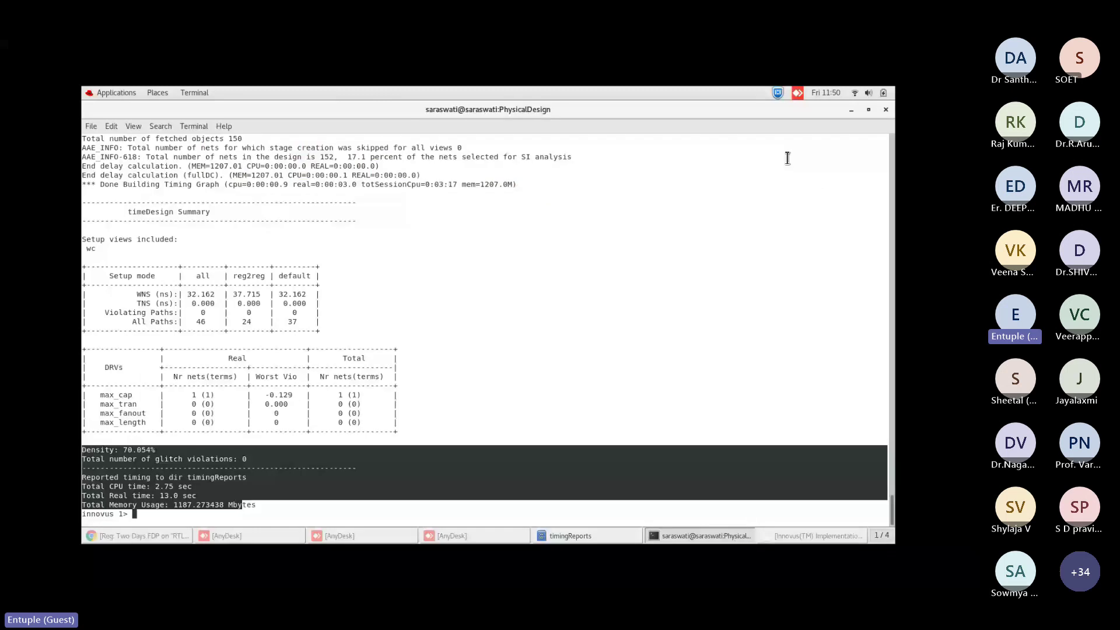
pyautogui.click(852, 111)
pyautogui.click(798, 537)
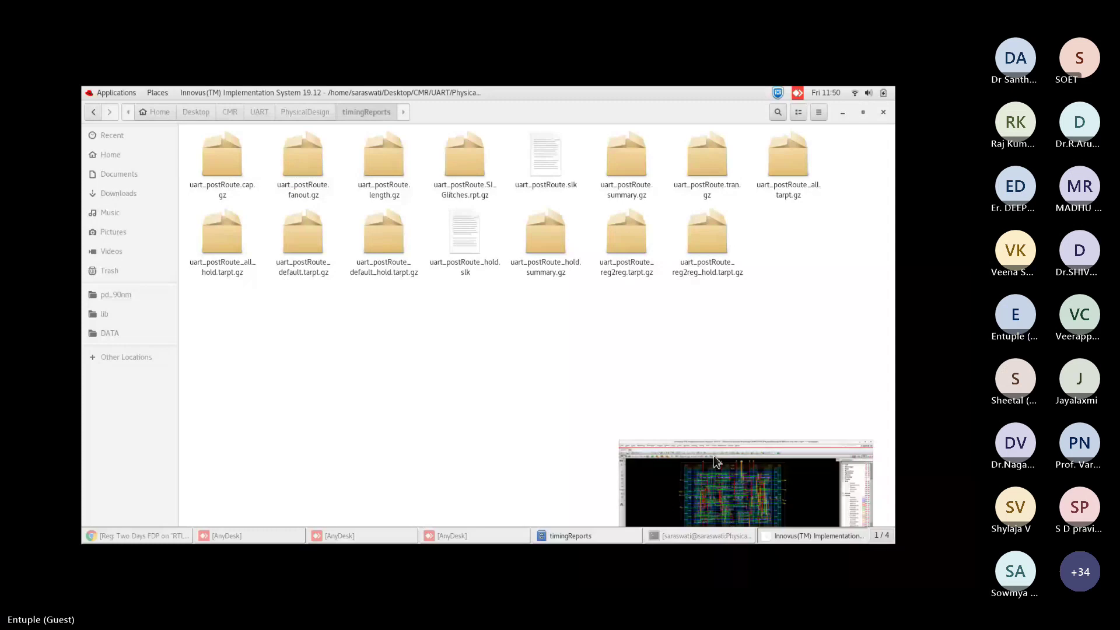
pyautogui.click(321, 126)
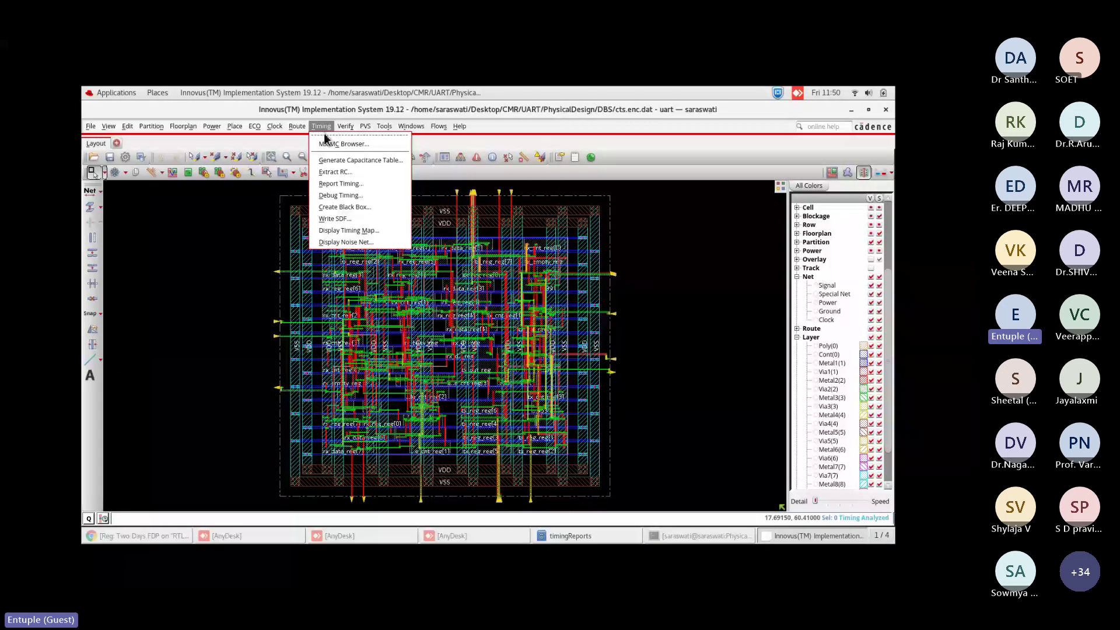
pyautogui.click(342, 184)
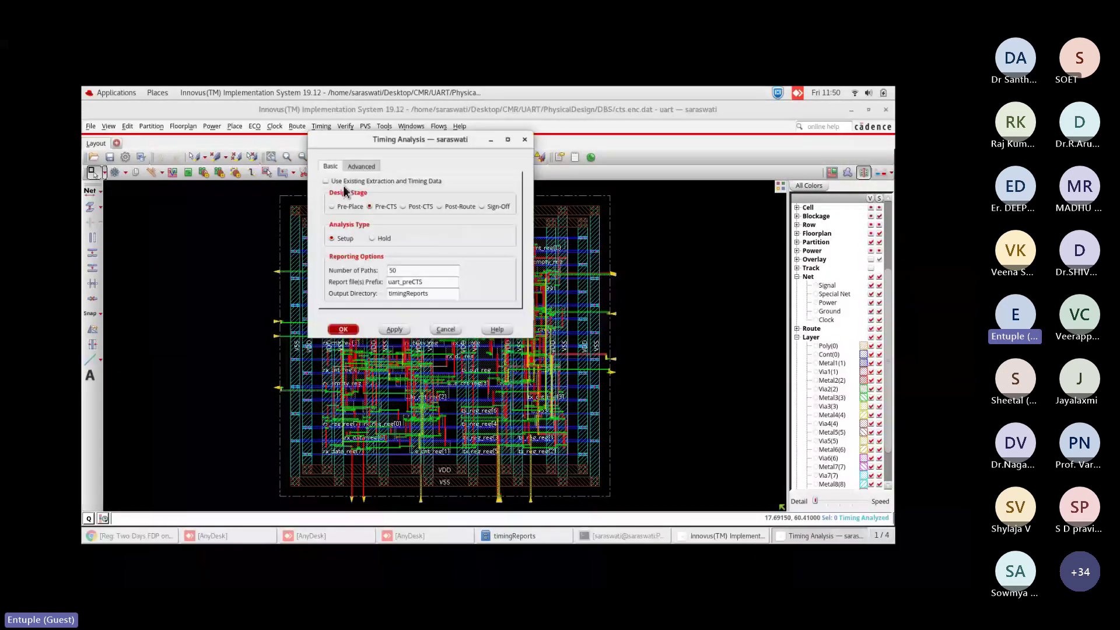
pyautogui.click(455, 206)
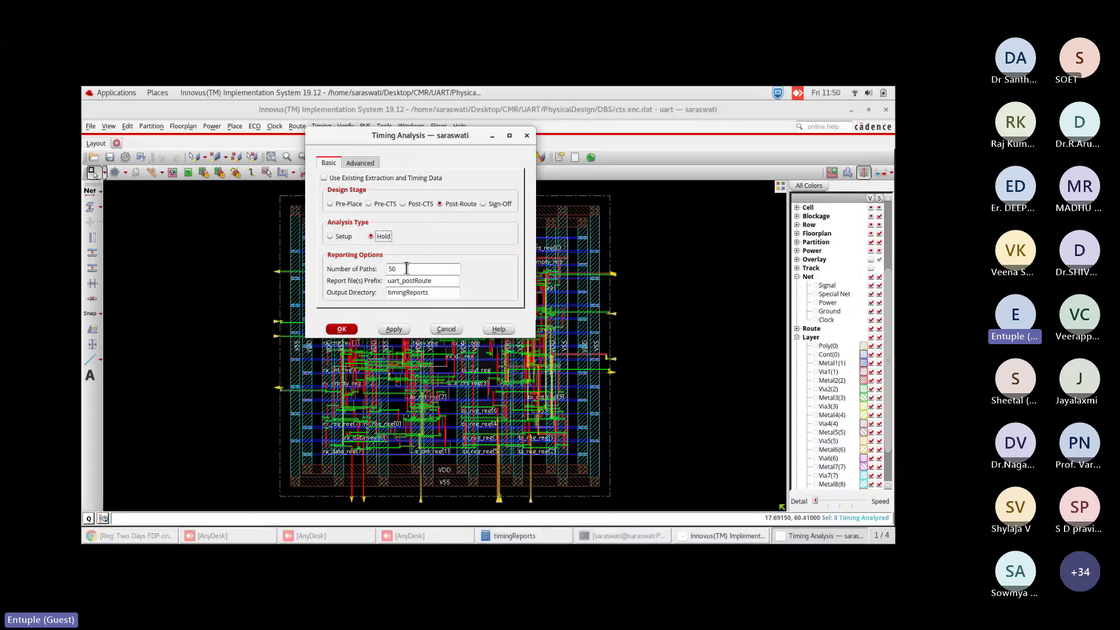
pyautogui.click(342, 329)
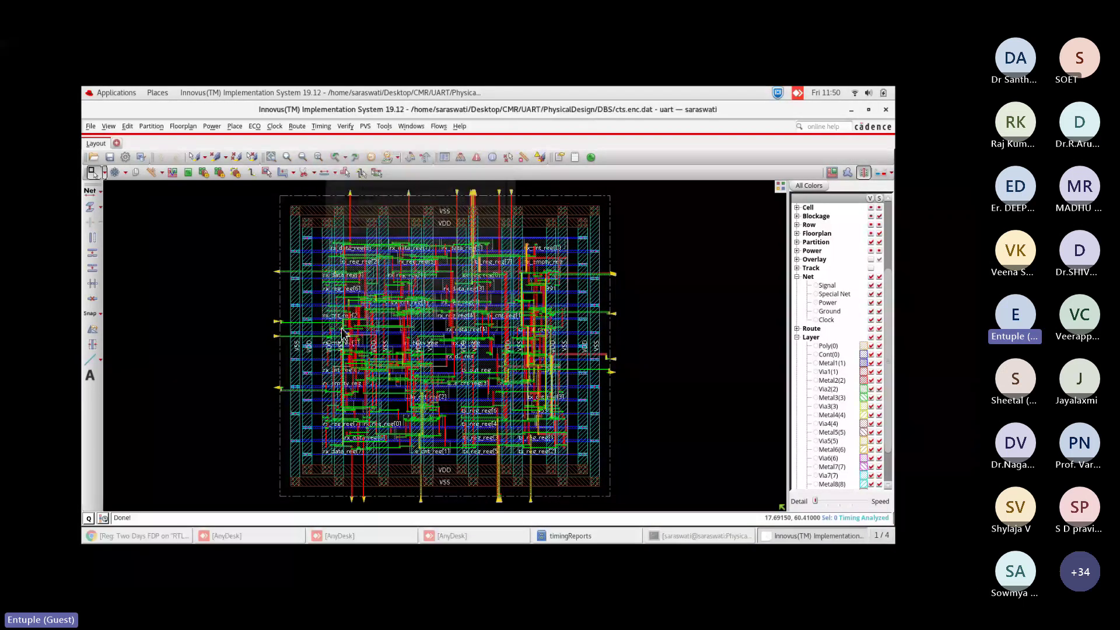
# Examine the terminal message for the hold analysis run, including its code and recommended analysis mode settings.
pyautogui.click(692, 534)
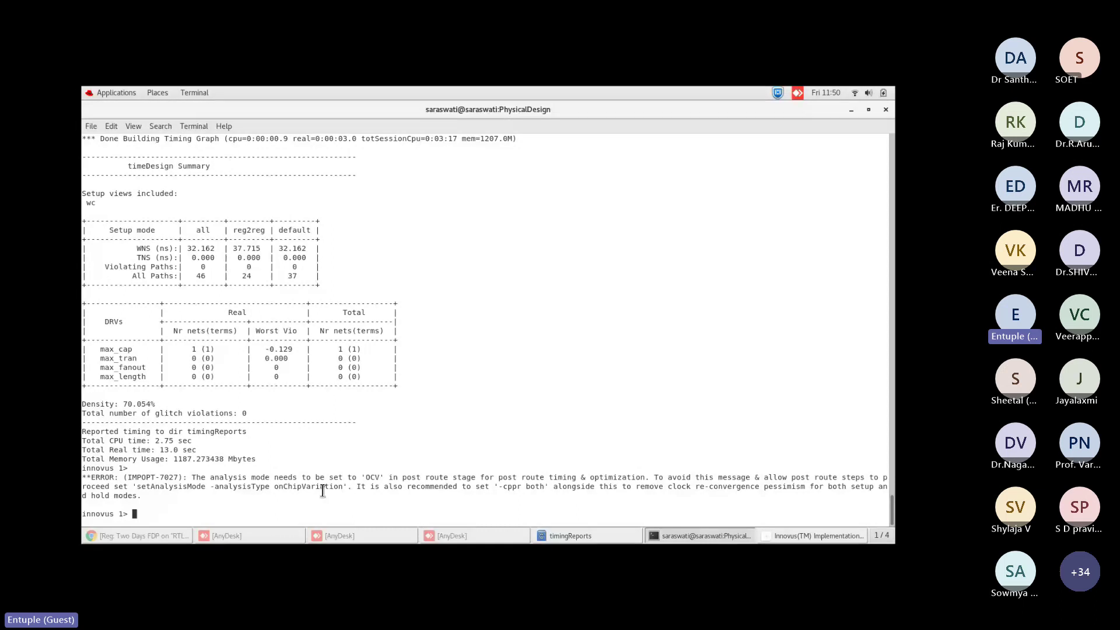
pyautogui.doubleClick(105, 477)
pyautogui.click(129, 482)
pyautogui.doubleClick(130, 477)
pyautogui.moveTo(191, 477); pyautogui.dragTo(201, 491)
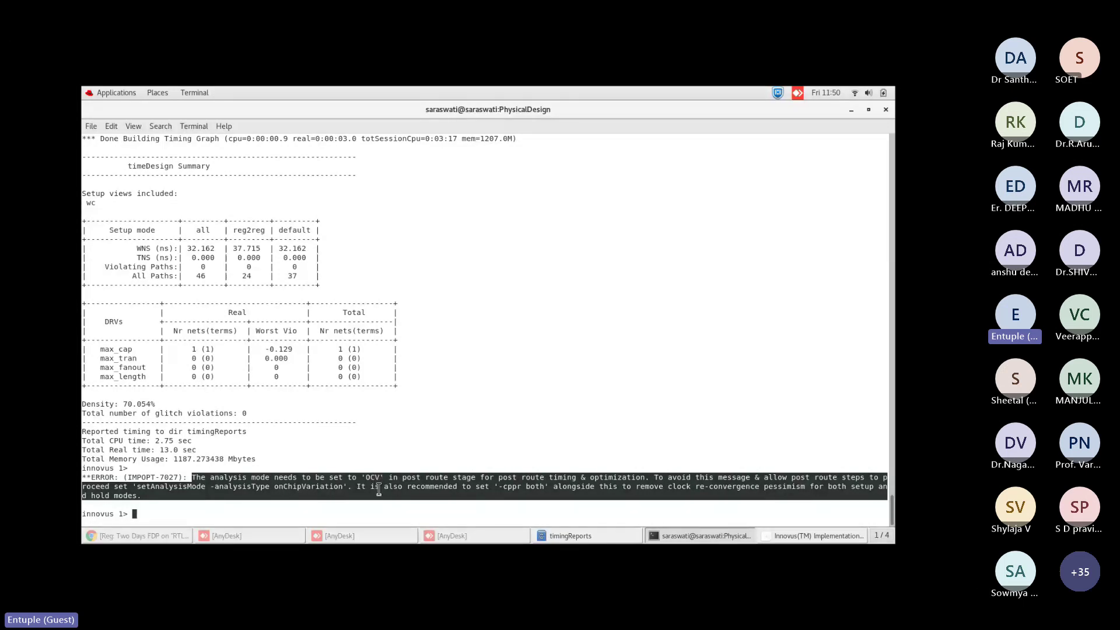
pyautogui.click(211, 493)
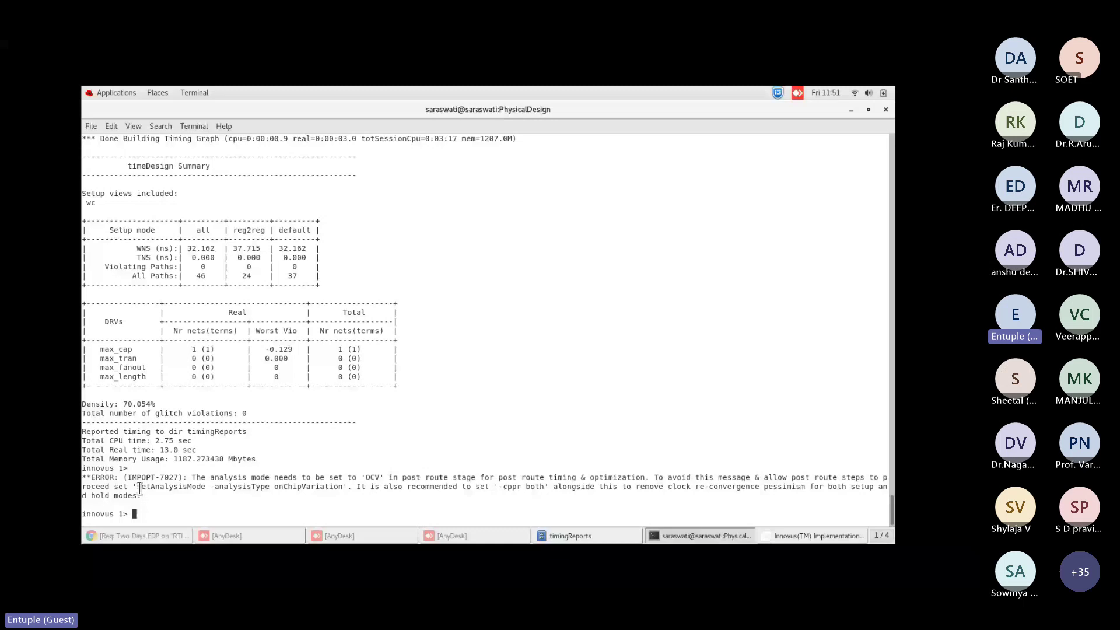
# Run setAnalysisMode -analysisType onChipVariation -cppr both at the Innovus prompt in the terminal.
pyautogui.moveTo(137, 487); pyautogui.dragTo(343, 488)
pyautogui.press('super+c')
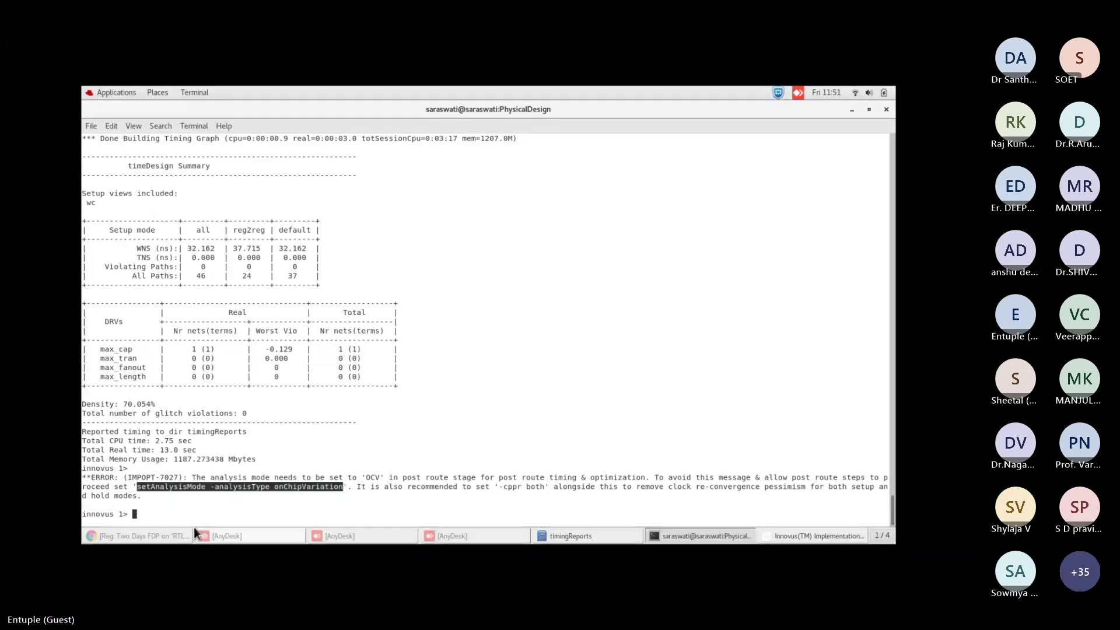
pyautogui.click(161, 515)
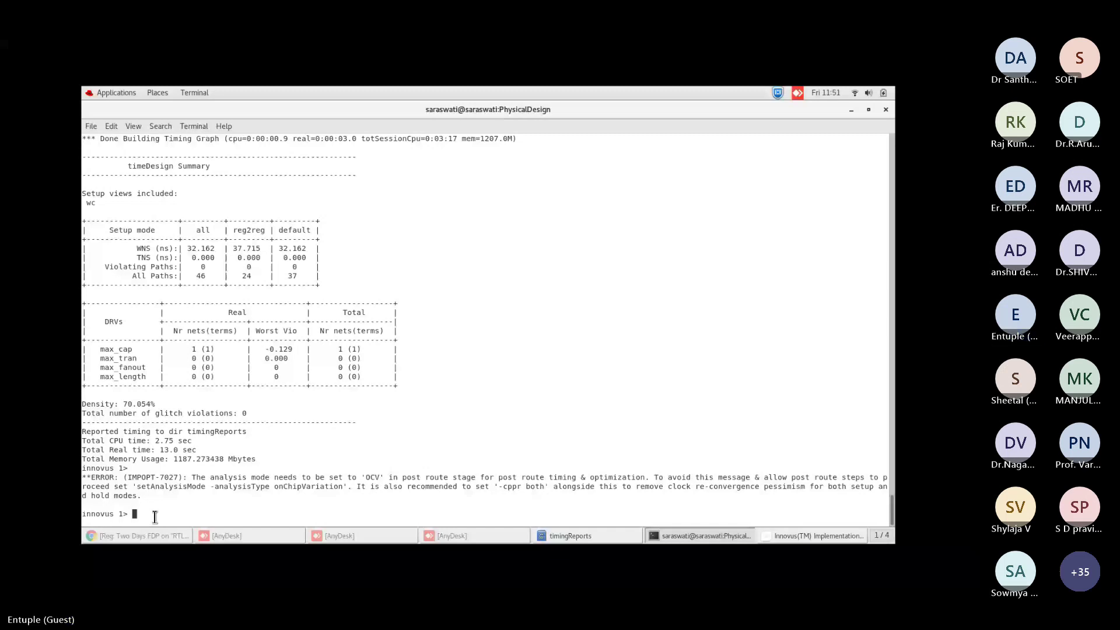
pyautogui.press('Return')
pyautogui.middleClick(334, 483)
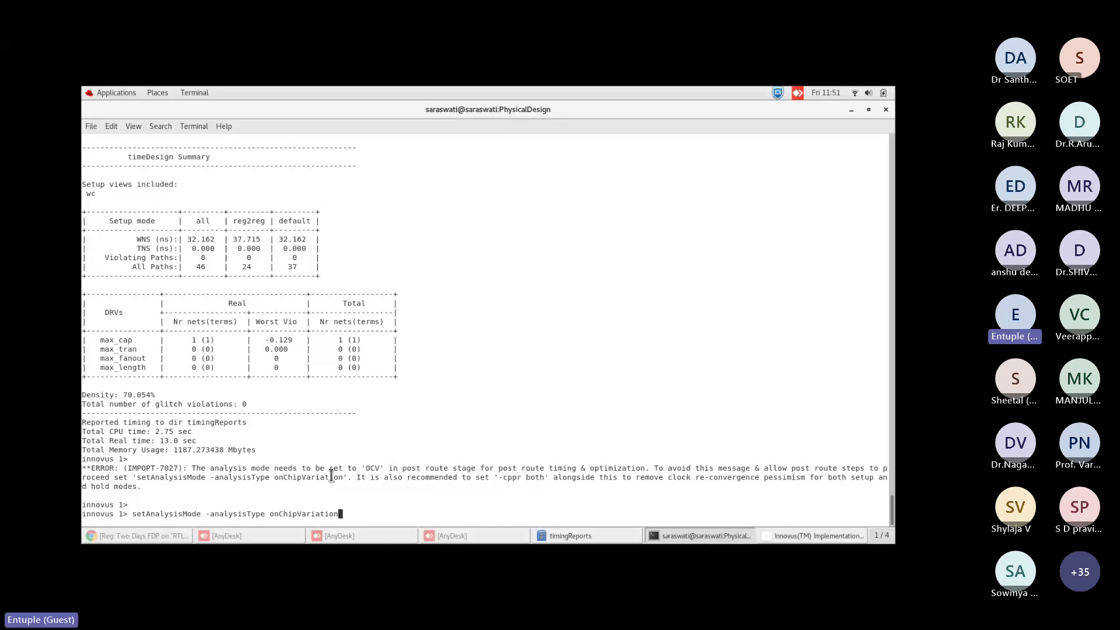
pyautogui.moveTo(499, 478); pyautogui.dragTo(544, 477)
pyautogui.scroll(2, 409, 490)
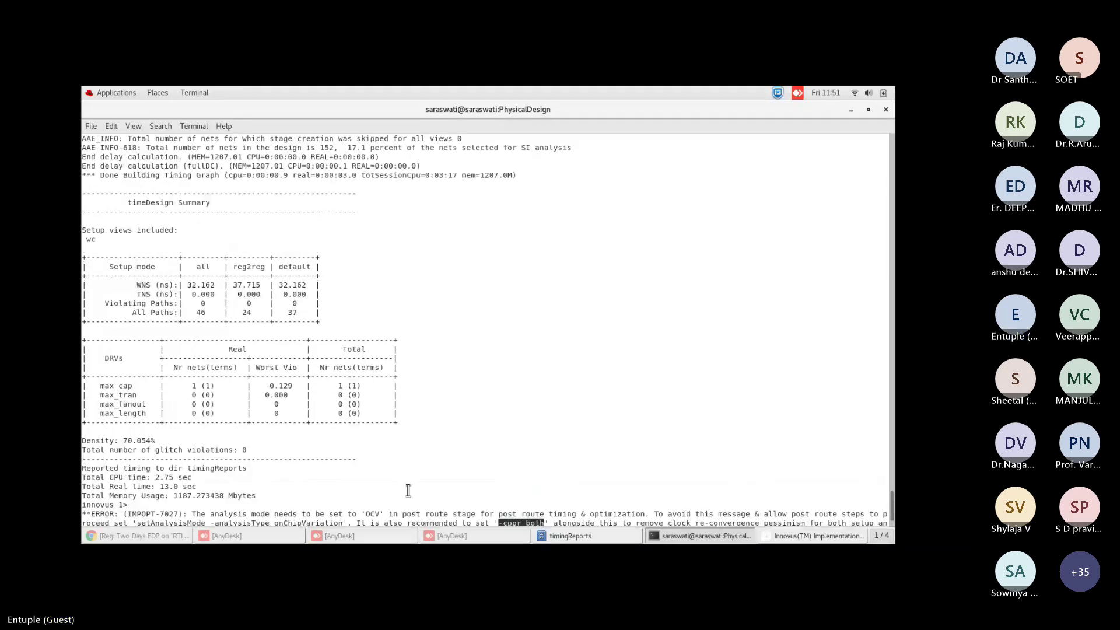
pyautogui.scroll(-2, 408, 490)
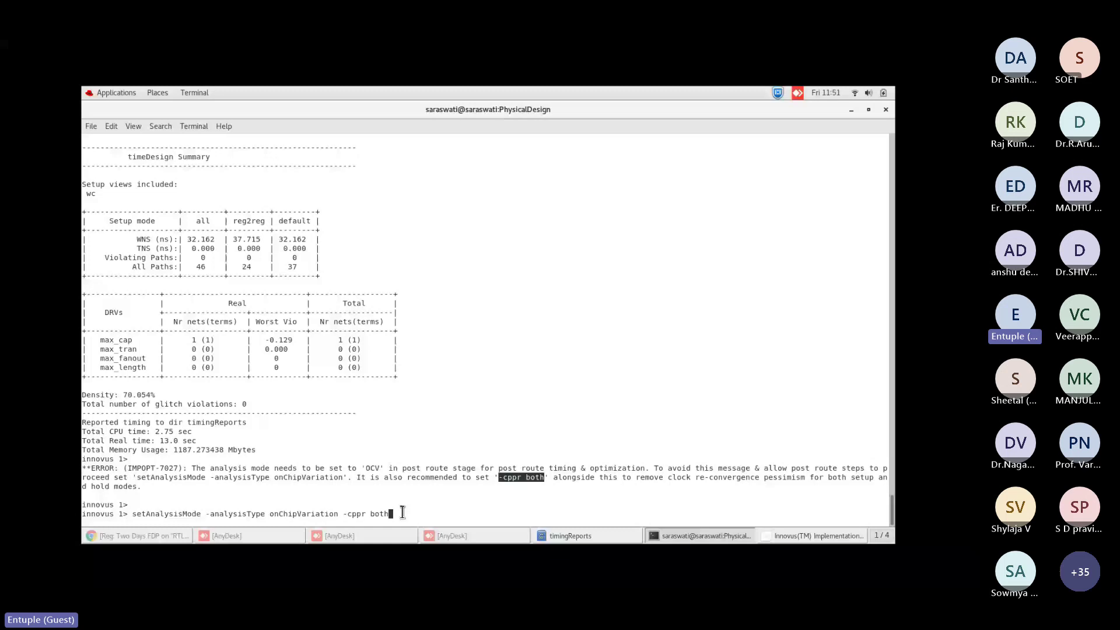
pyautogui.press('Return')
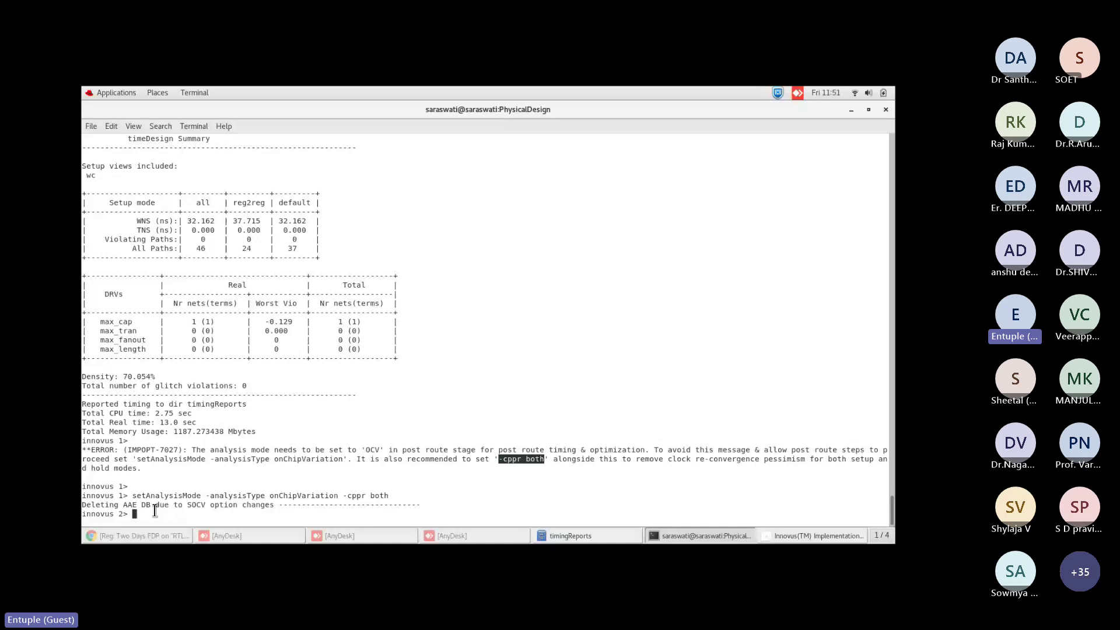
# Return to the Innovus layout, run a post-route Hold timing analysis with prefix uart_postRoute, and check the violating paths in the terminal summary.
pyautogui.click(813, 536)
pyautogui.click(321, 126)
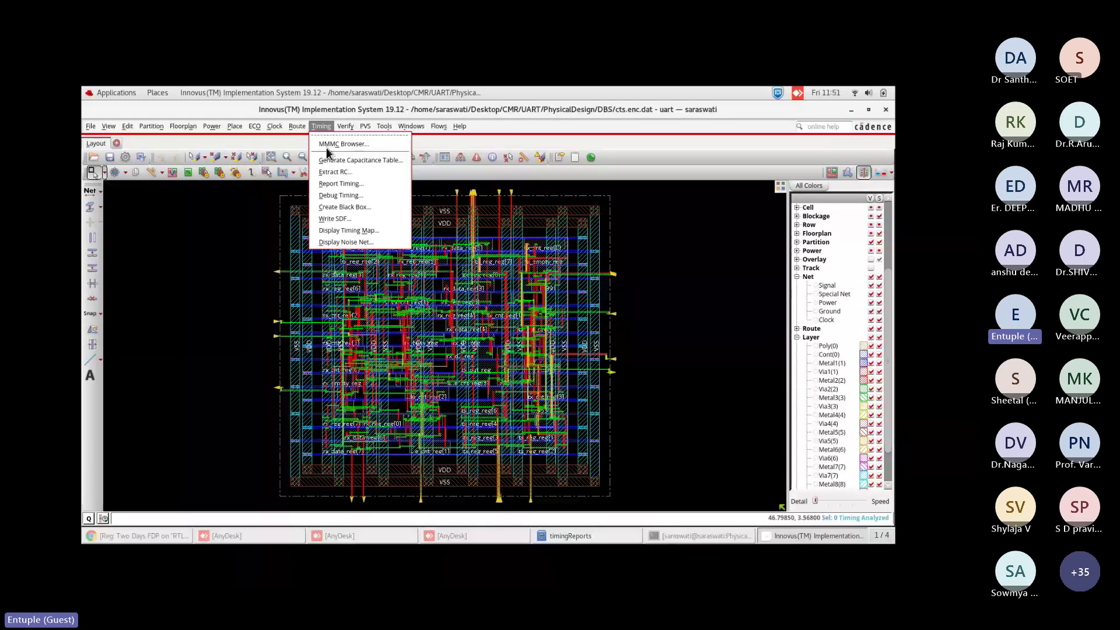
pyautogui.click(340, 183)
pyautogui.click(440, 185)
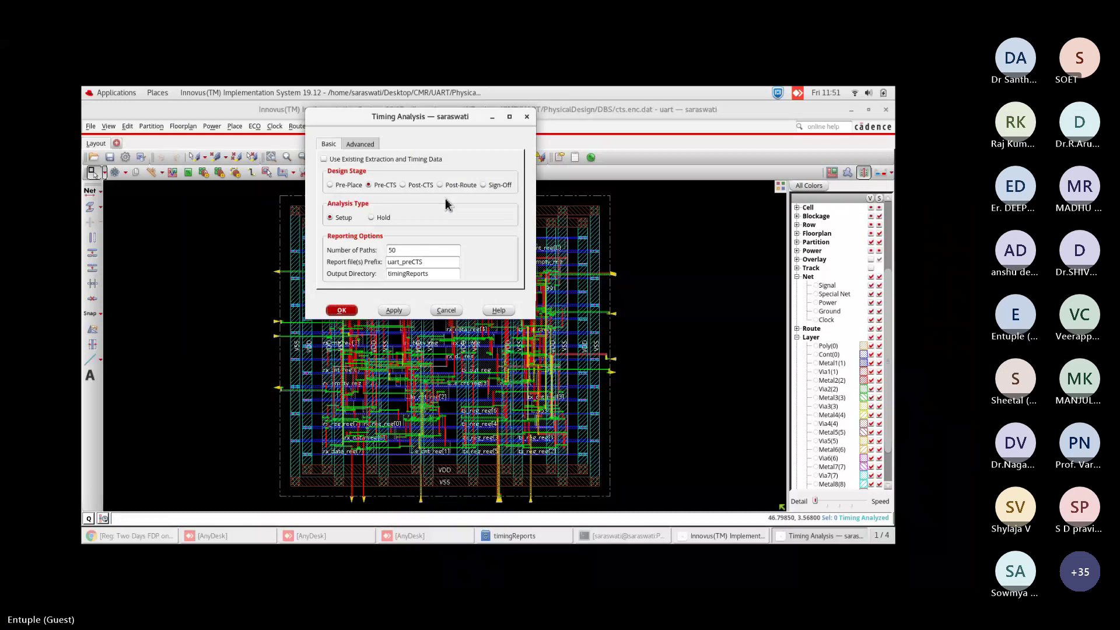
pyautogui.click(371, 217)
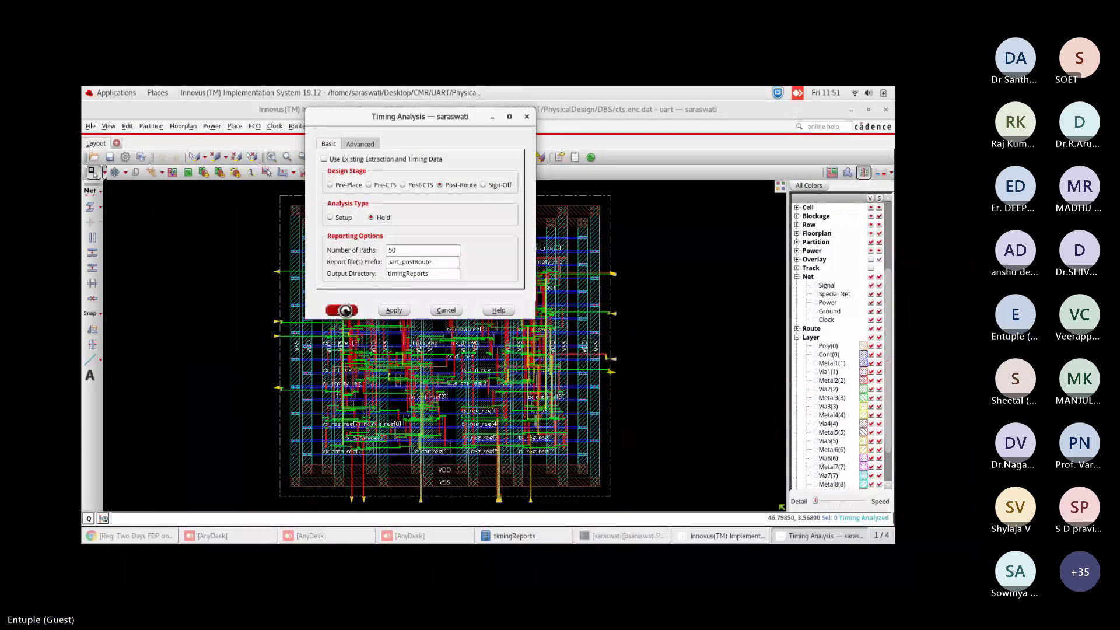
pyautogui.click(342, 311)
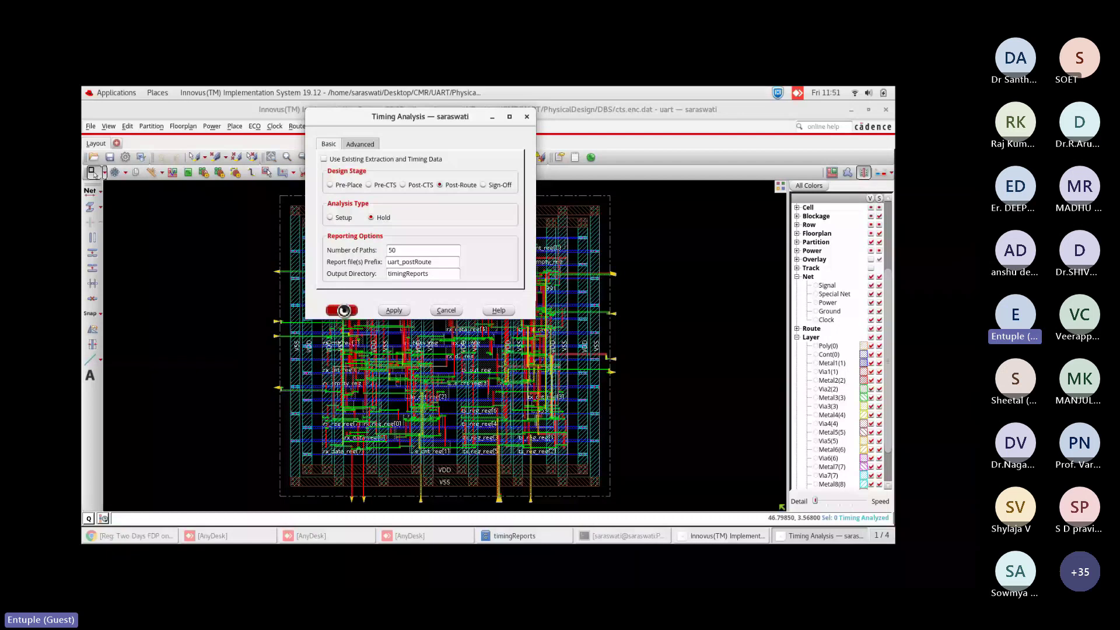
pyautogui.hotkey('alt', 'Tab')
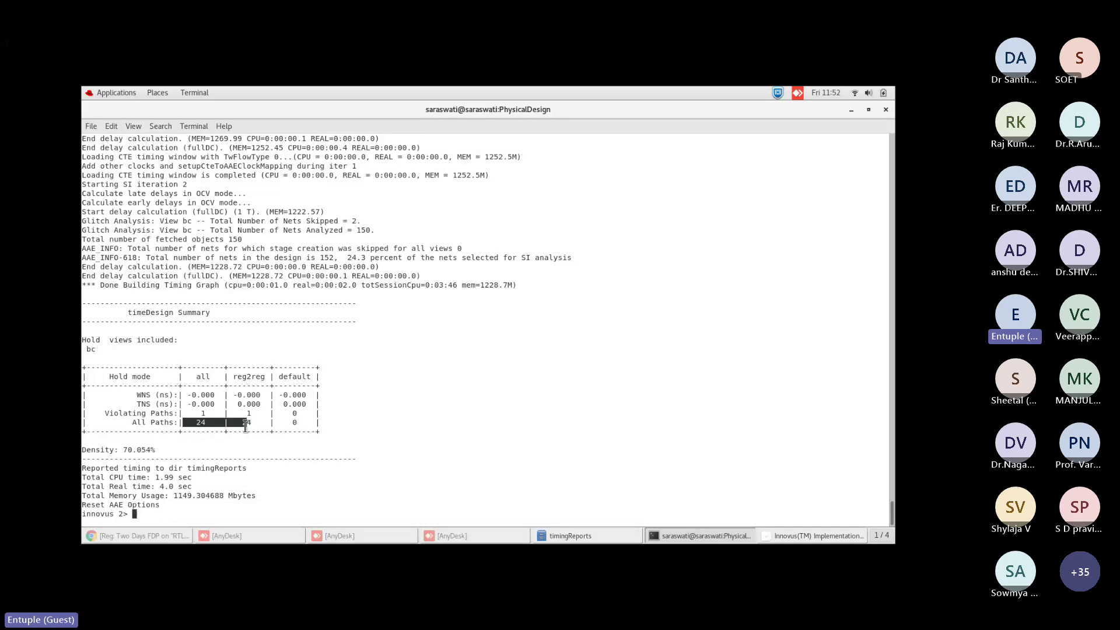
pyautogui.moveTo(198, 412); pyautogui.dragTo(253, 413)
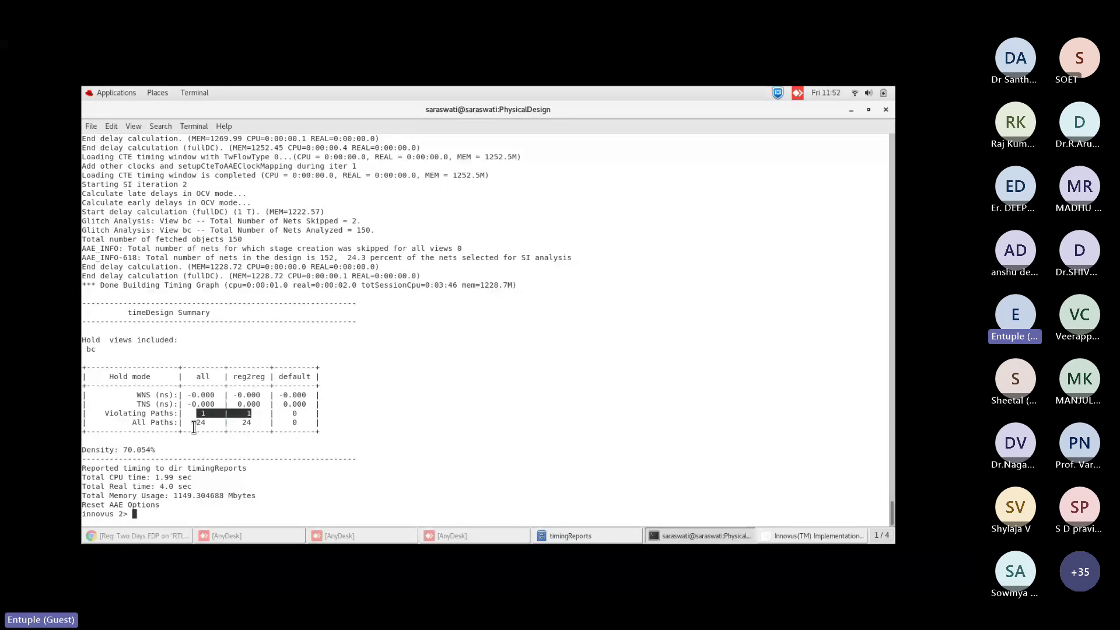
# Try to generate a setup timing debug report in top.mtarpt from the Innovus layout and check the terminal messages.
pyautogui.hotkey('alt', 'Tab')
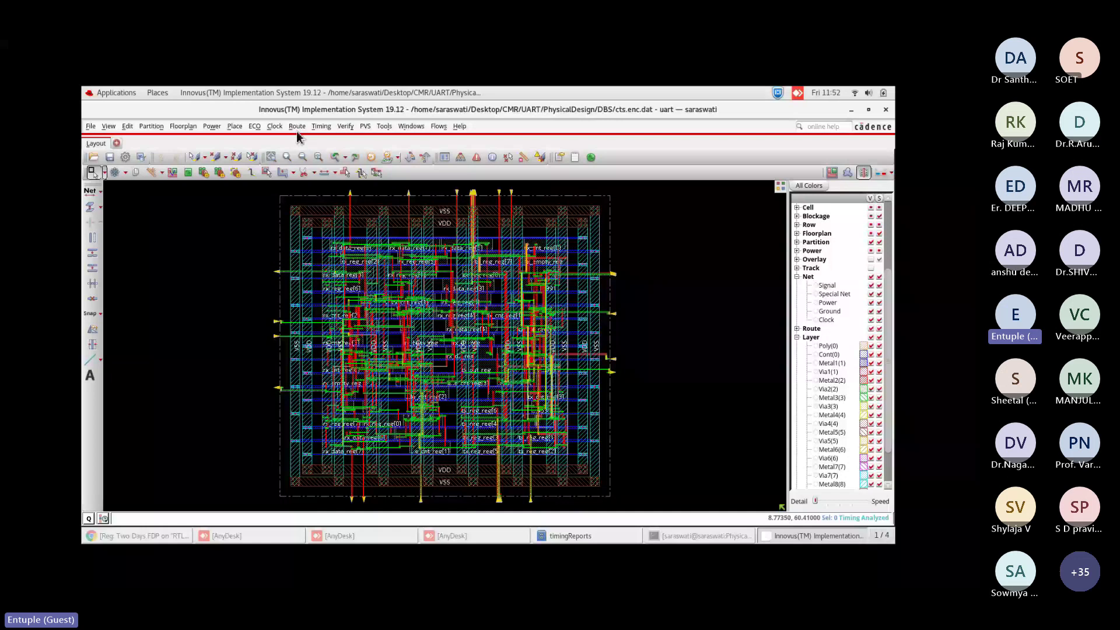
pyautogui.click(255, 127)
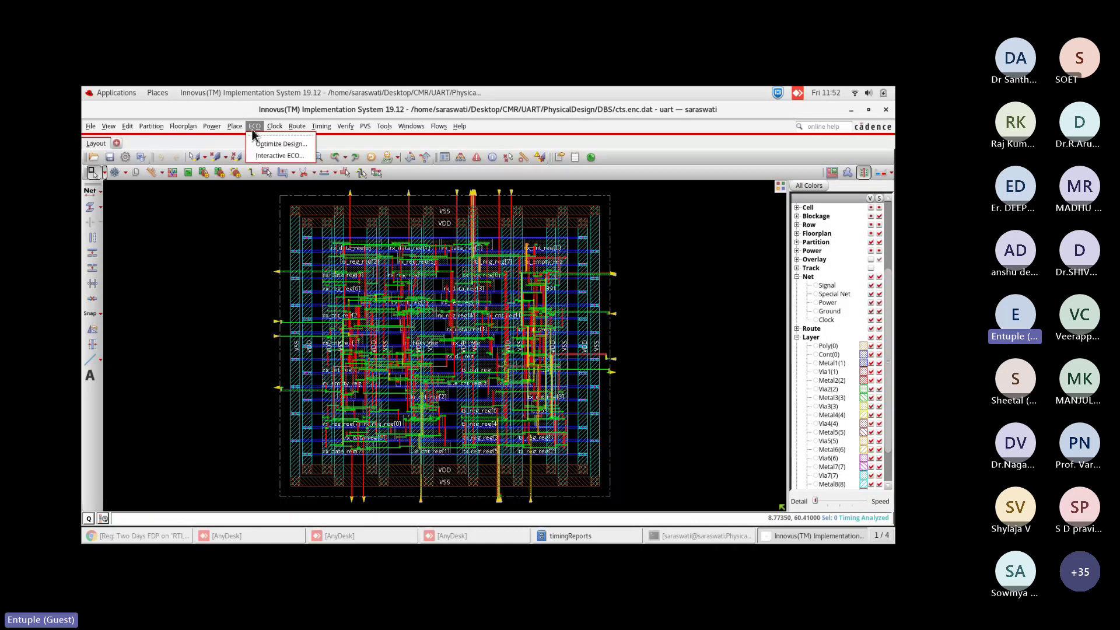
pyautogui.moveTo(322, 130)
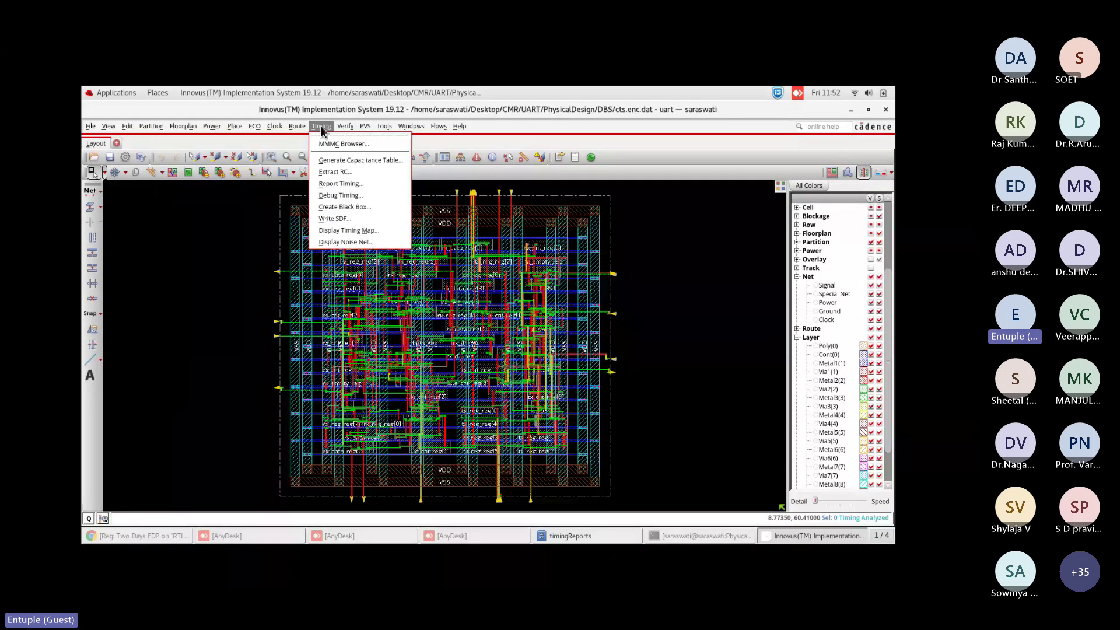
pyautogui.click(343, 198)
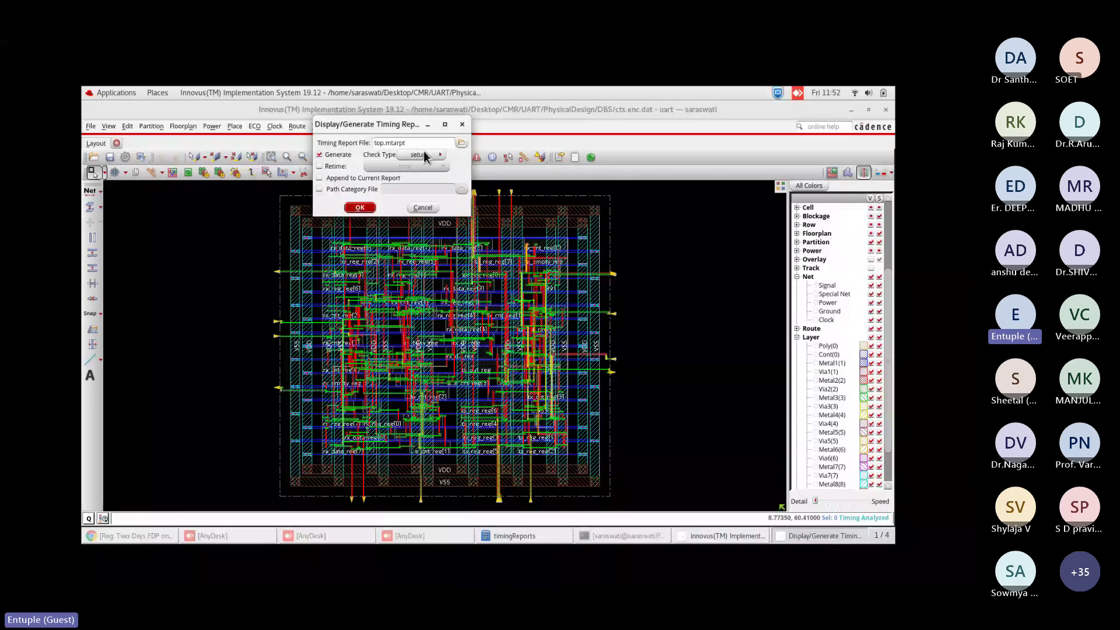
pyautogui.click(360, 207)
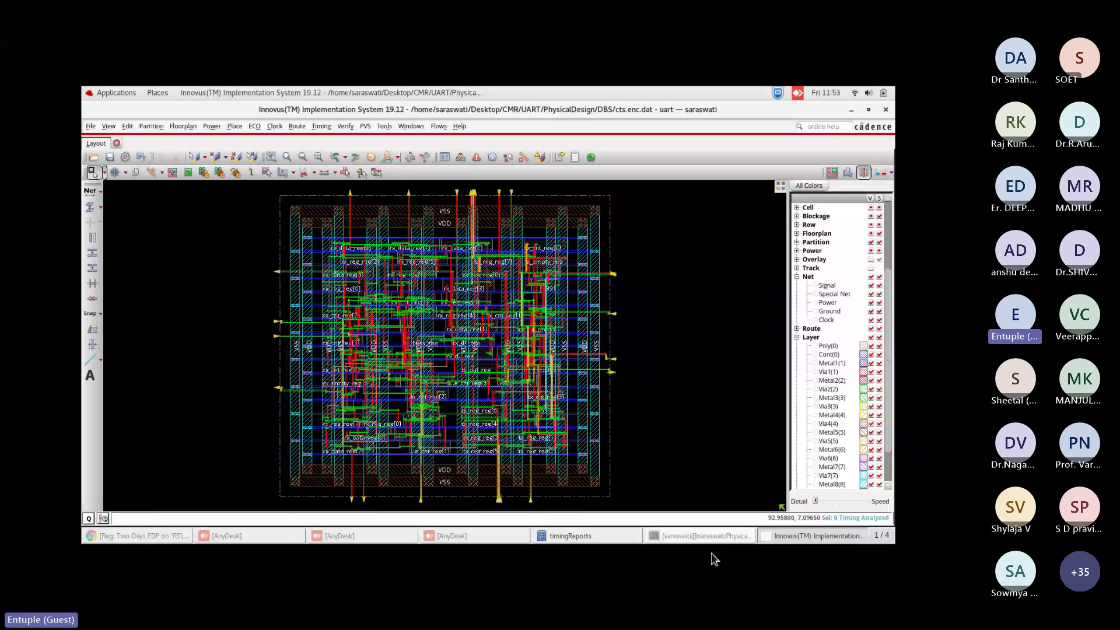
pyautogui.click(851, 111)
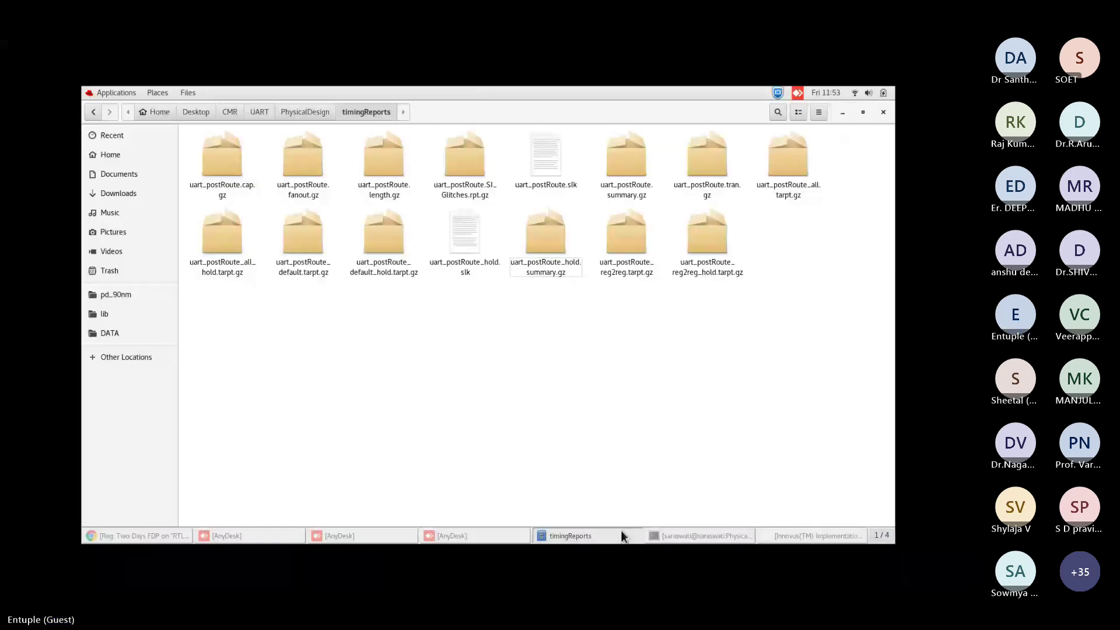
pyautogui.click(674, 541)
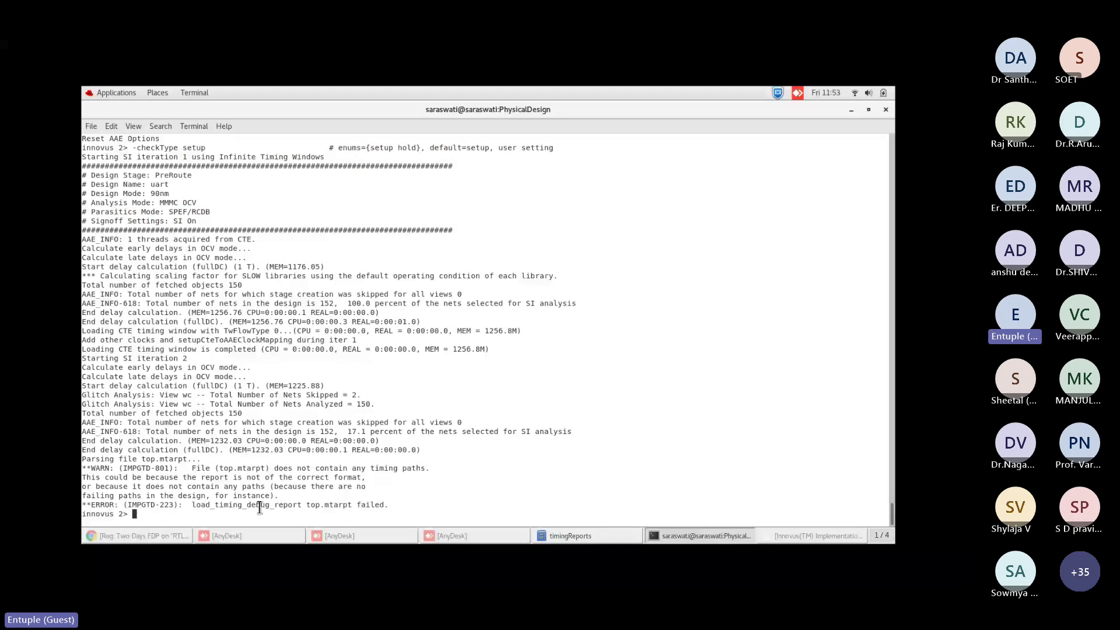
# Return to the Innovus layout and generate a timing debug report in top.mtarpt with the check type set to hold.
pyautogui.hotkey('alt', 'Tab')
pyautogui.click(321, 126)
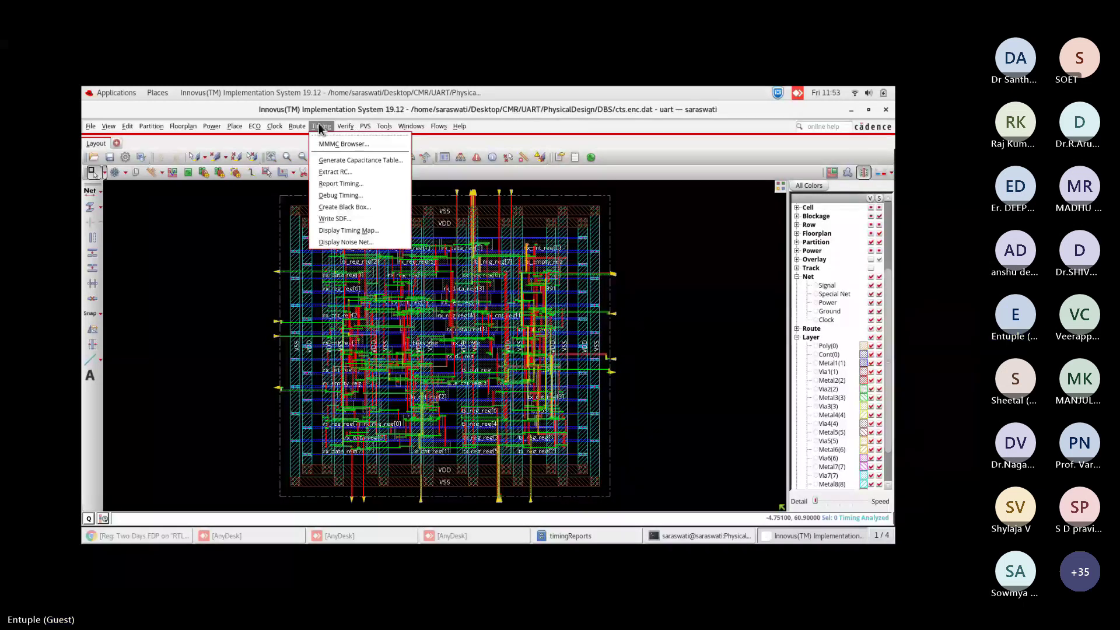
pyautogui.moveTo(296, 126)
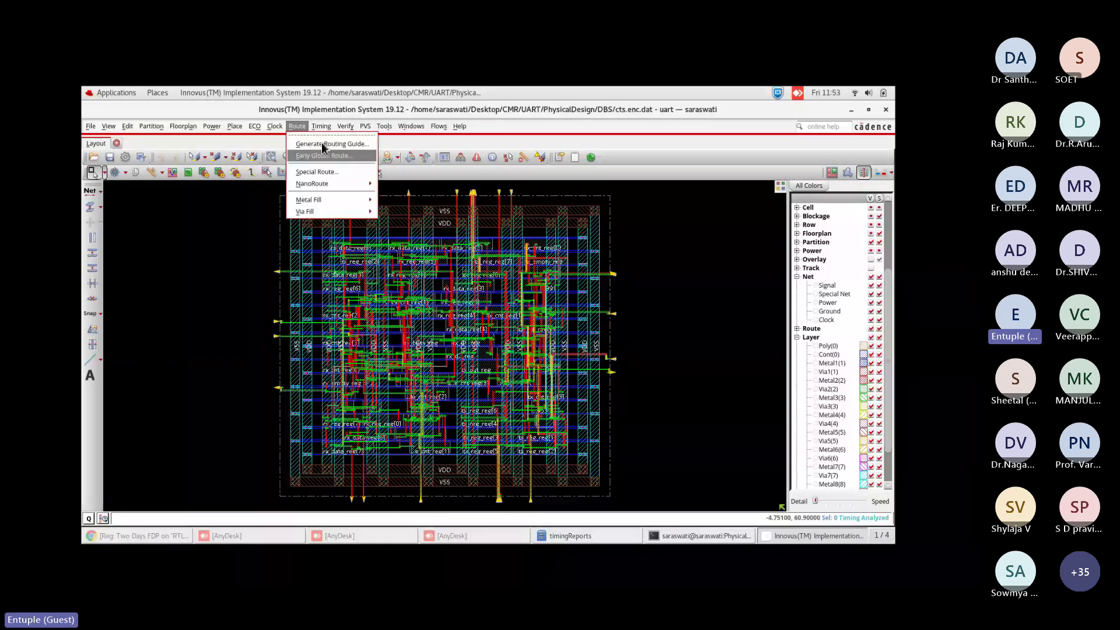
pyautogui.click(335, 167)
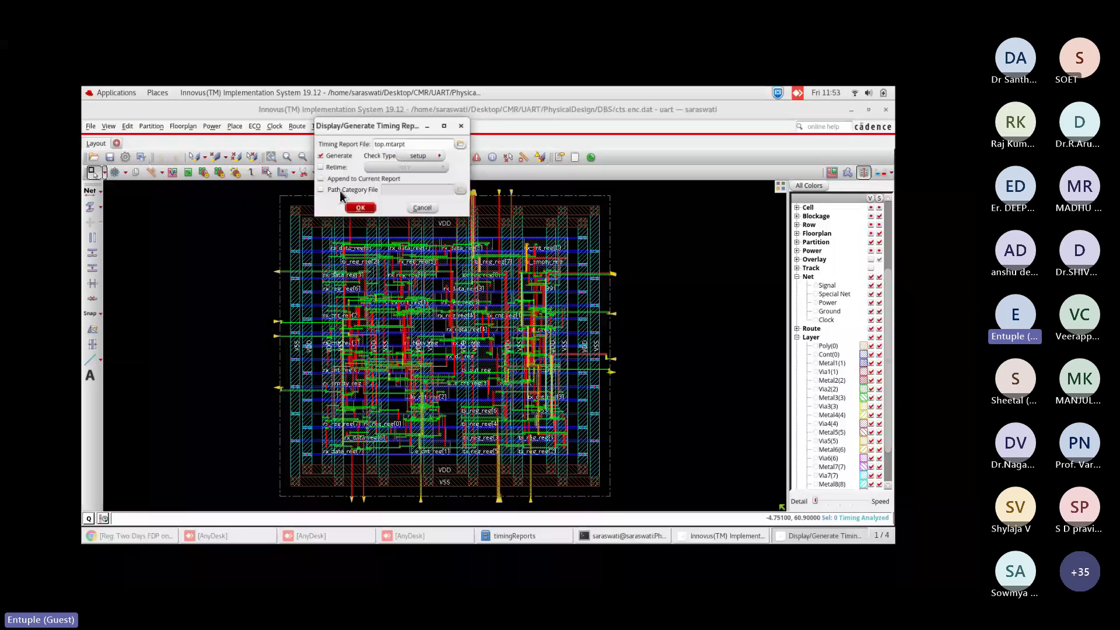
pyautogui.click(408, 154)
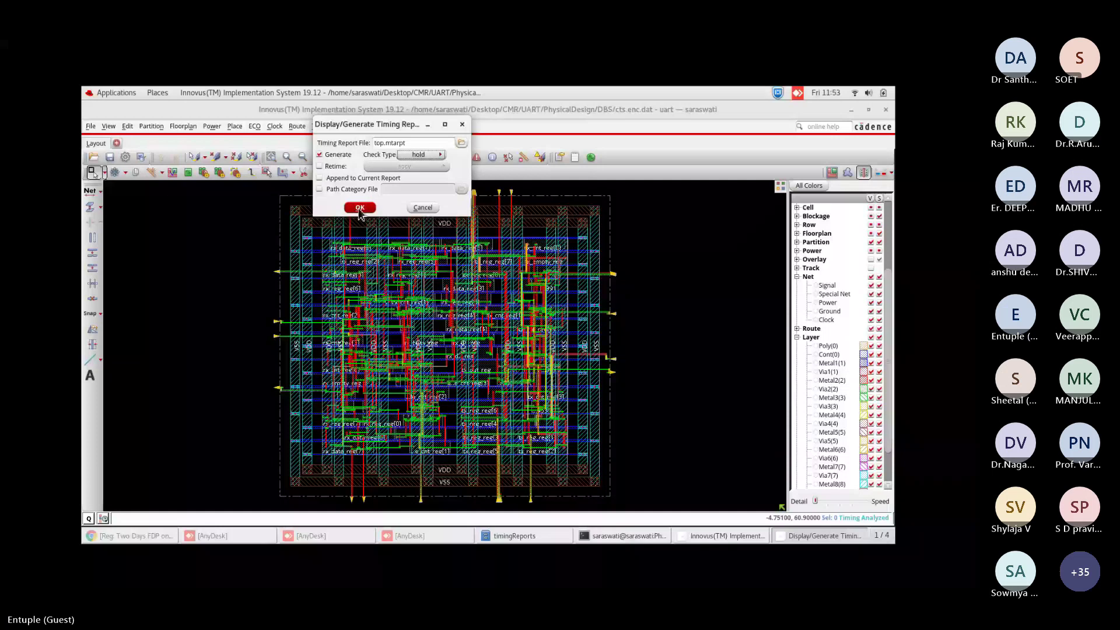
pyautogui.click(359, 209)
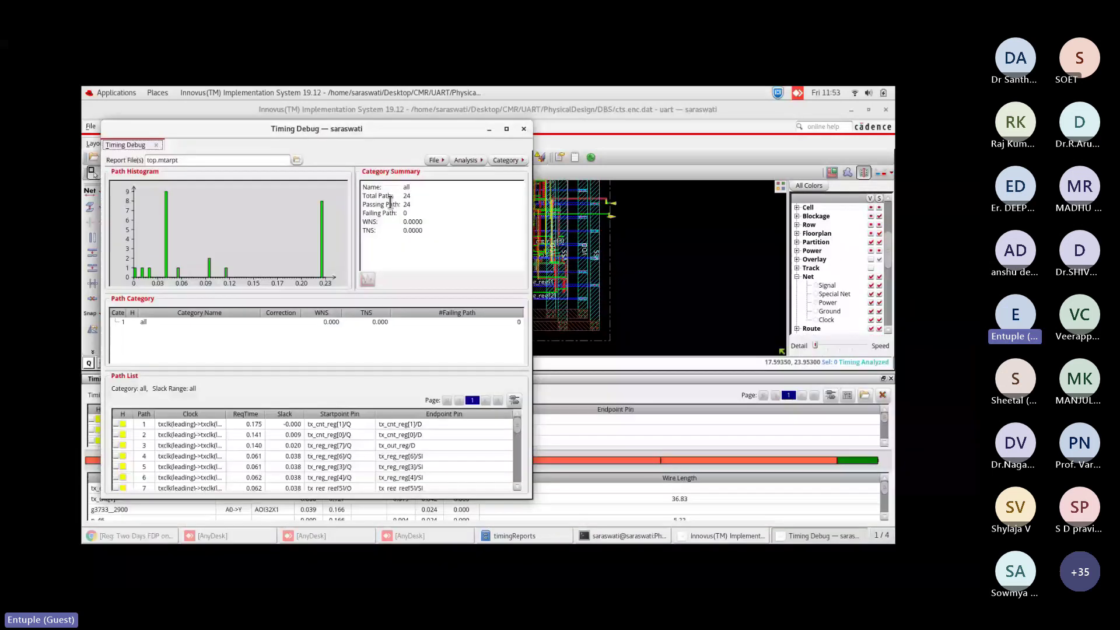
# Maximize the Timing Debug window and examine the passing and failing paths in the category summary and the slack of path 1.
pyautogui.click(507, 129)
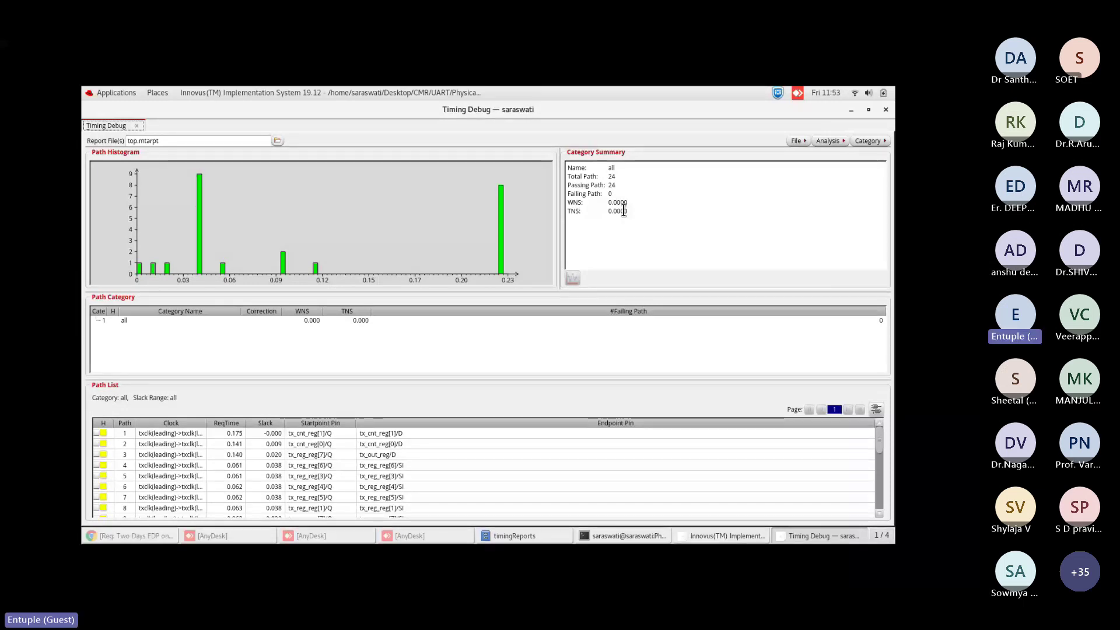
pyautogui.moveTo(622, 182); pyautogui.dragTo(561, 175)
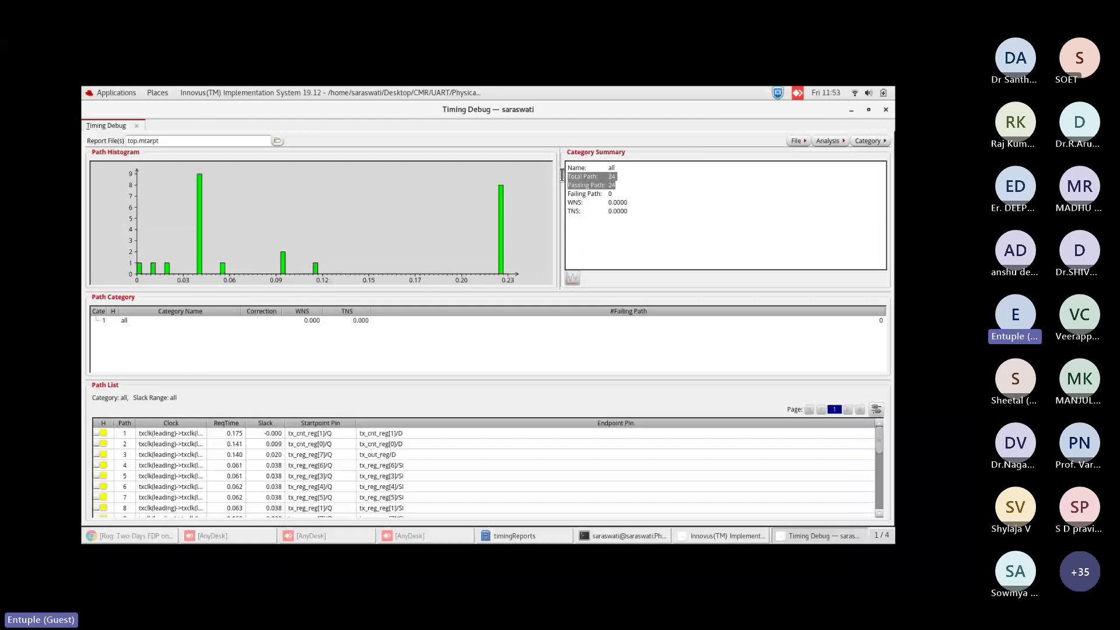
pyautogui.moveTo(612, 194); pyautogui.dragTo(574, 193)
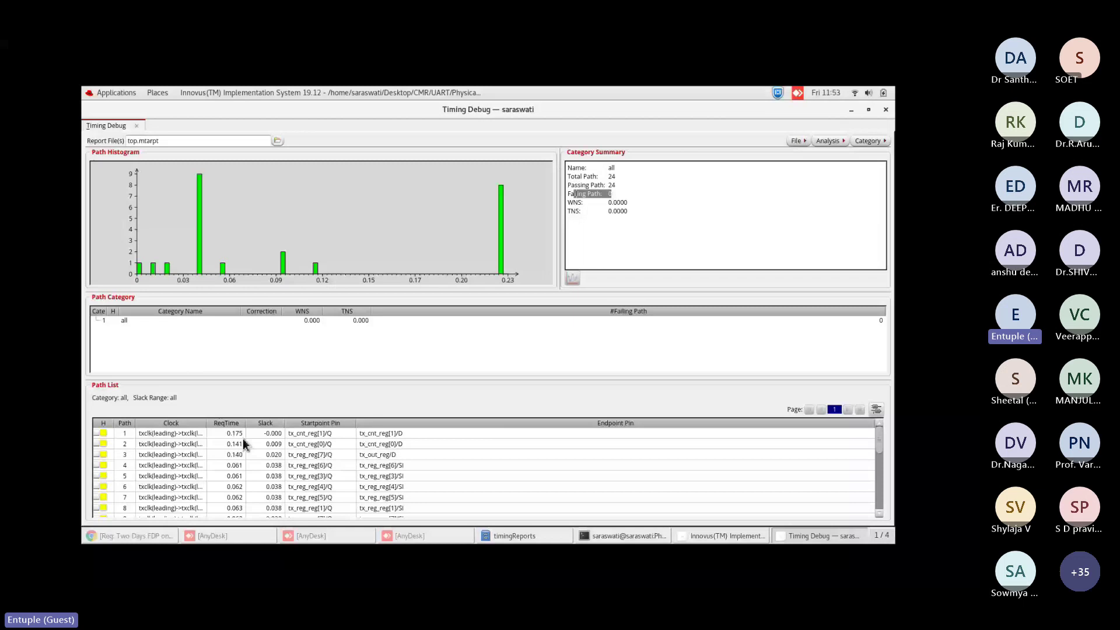
pyautogui.click(265, 434)
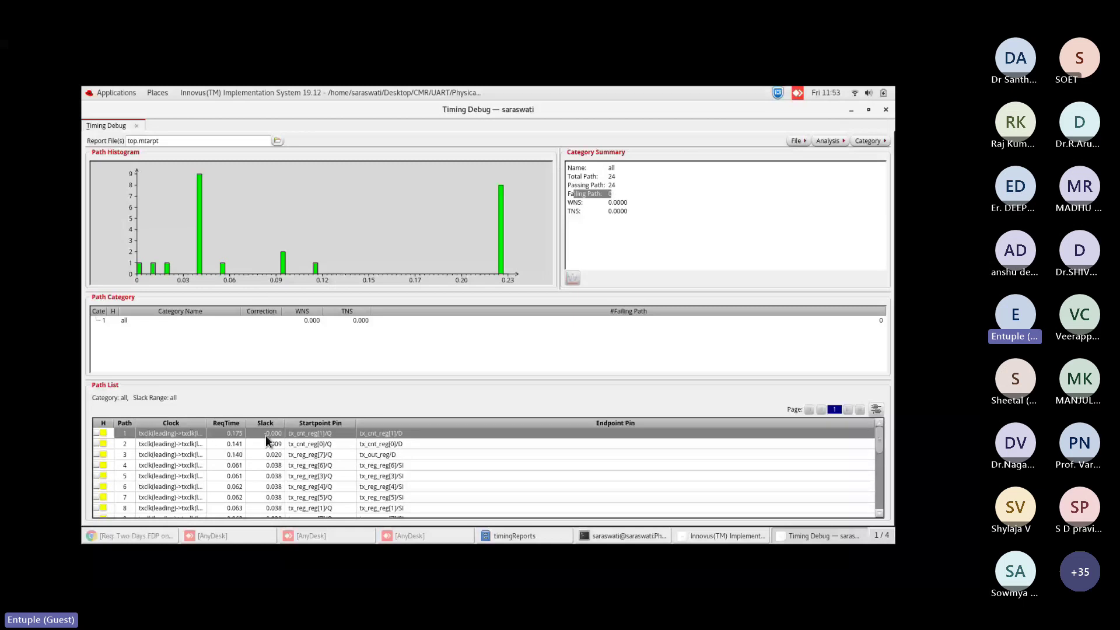
pyautogui.moveTo(278, 433)
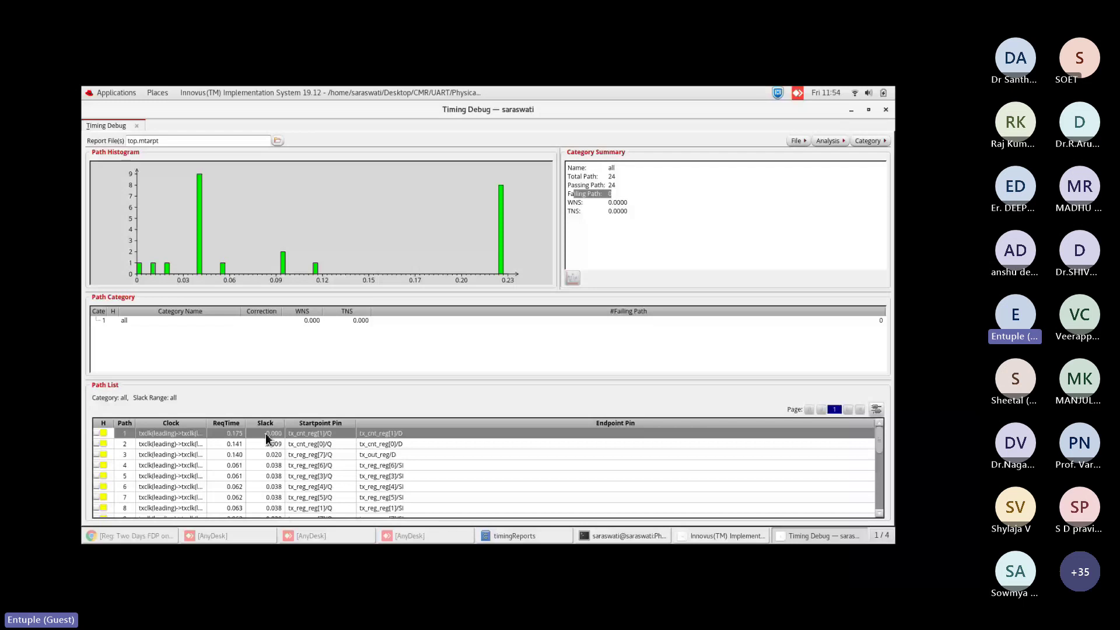
# Open path 1 in the Timing Path Analyzer and examine the gates and delays in its schematic.
pyautogui.doubleClick(229, 436)
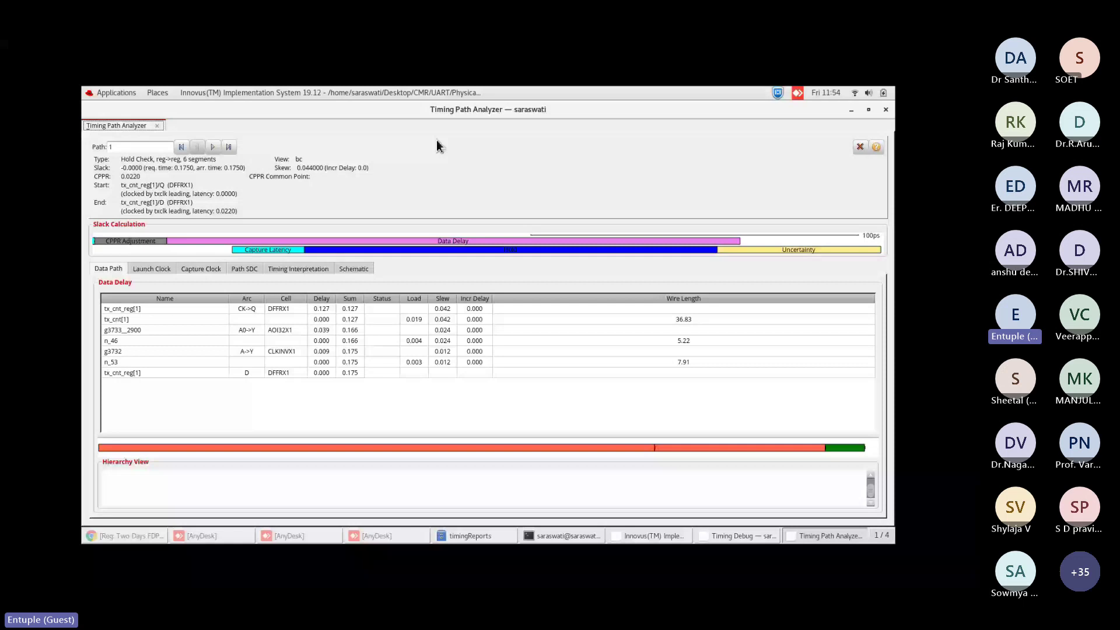
pyautogui.click(354, 269)
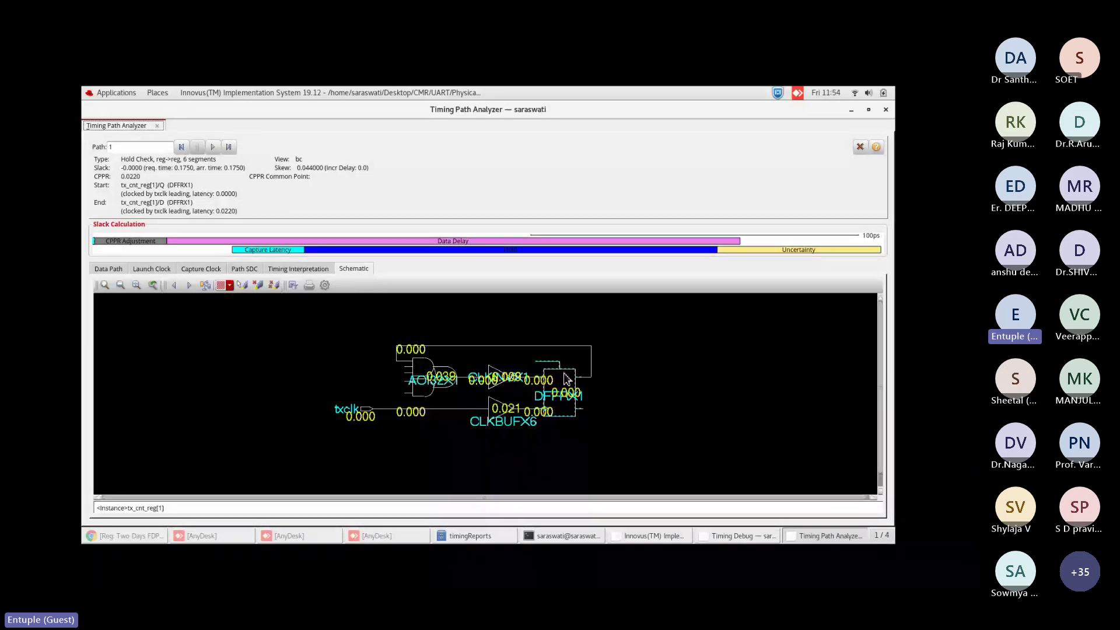
pyautogui.scroll(2, 522, 373)
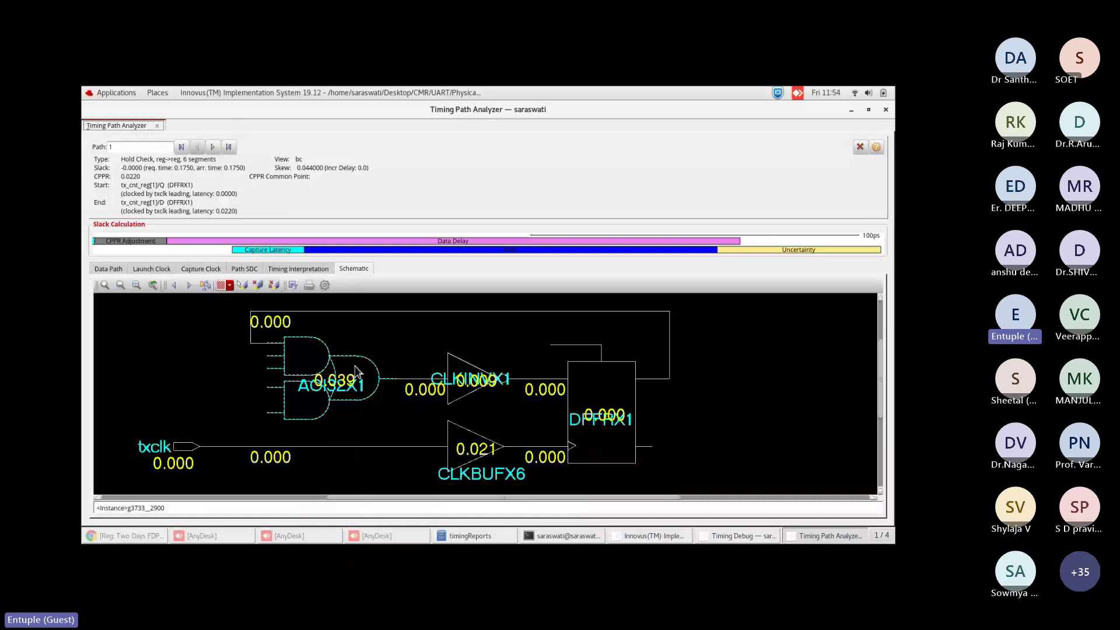
pyautogui.scroll(1, 356, 371)
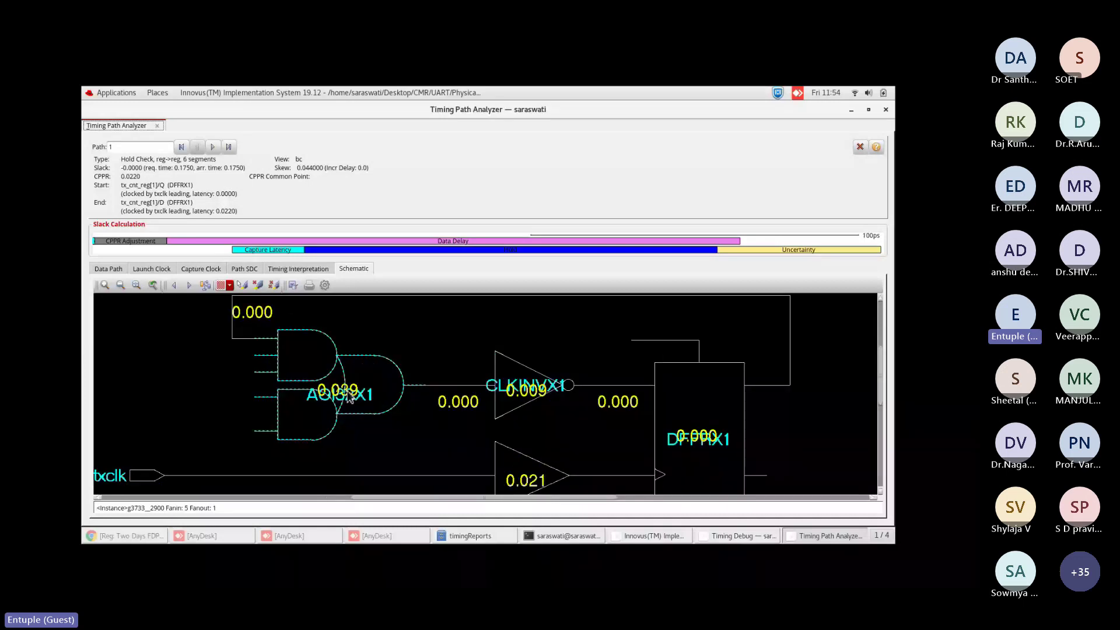
pyautogui.scroll(-1, 708, 426)
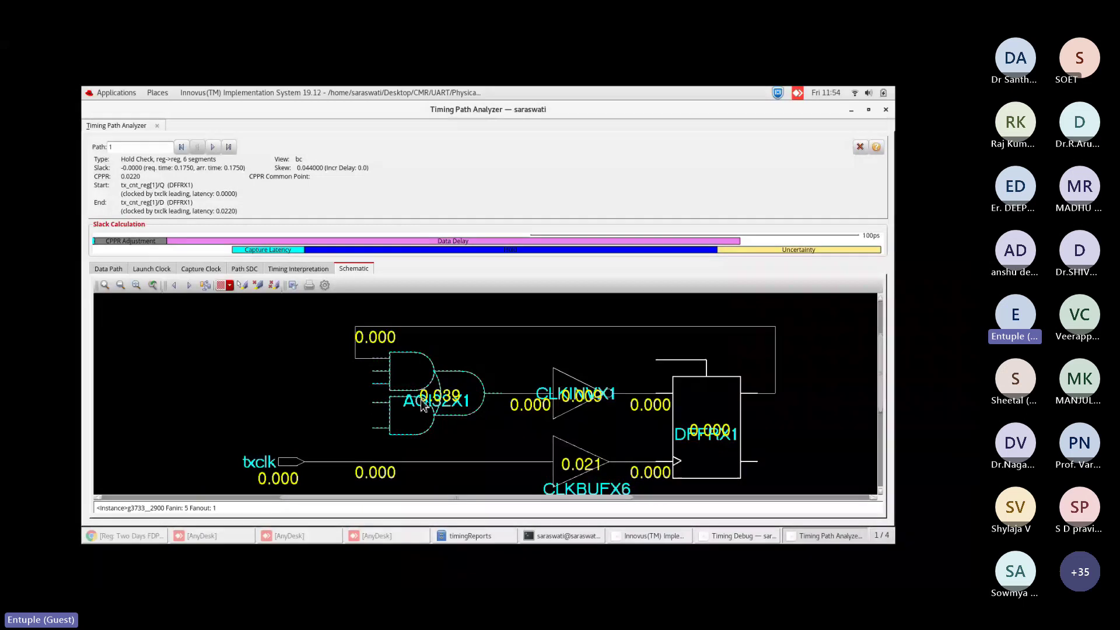
pyautogui.scroll(1, 574, 403)
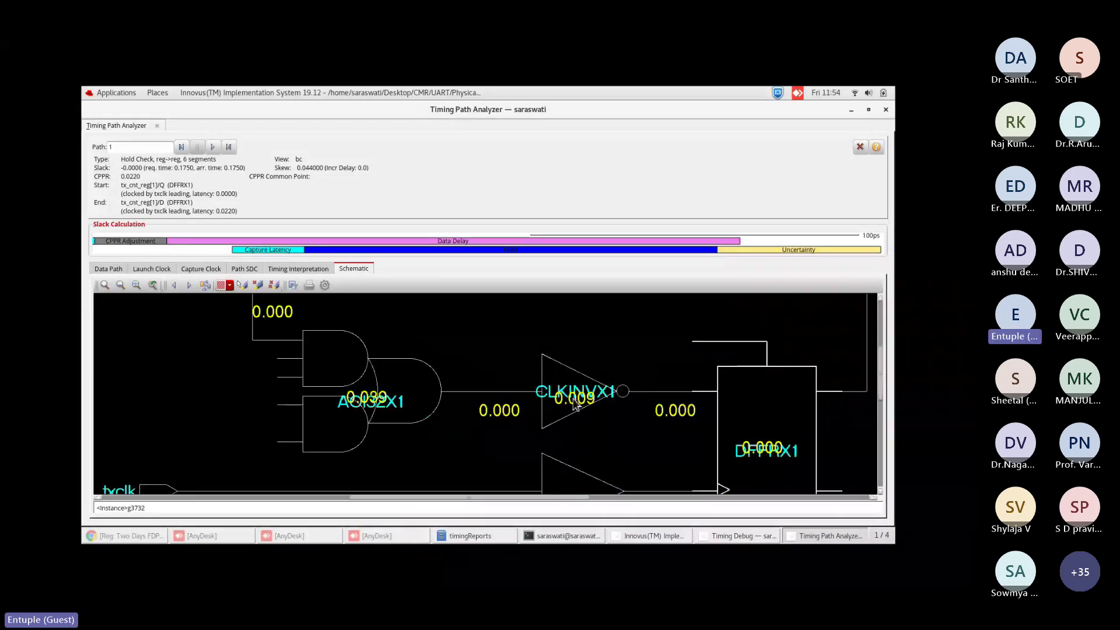
pyautogui.scroll(-2, 575, 403)
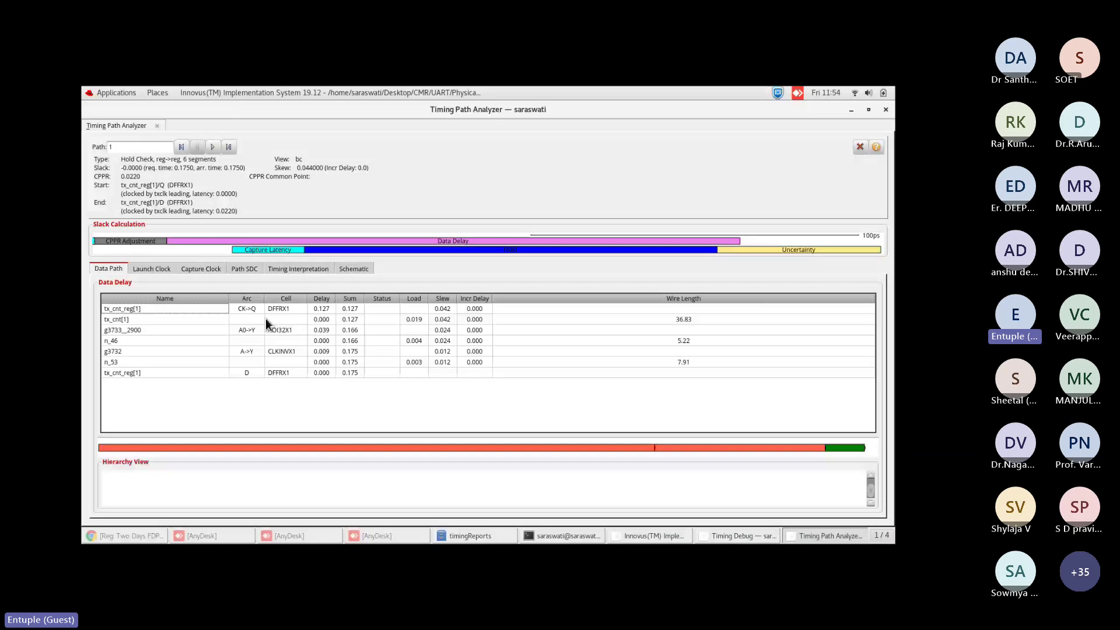
# Examine the data path delays of path 1 cell by cell, from the tx_cnt_reg[1] launch arc to its D endpoint.
pyautogui.click(297, 310)
pyautogui.moveTo(320, 314)
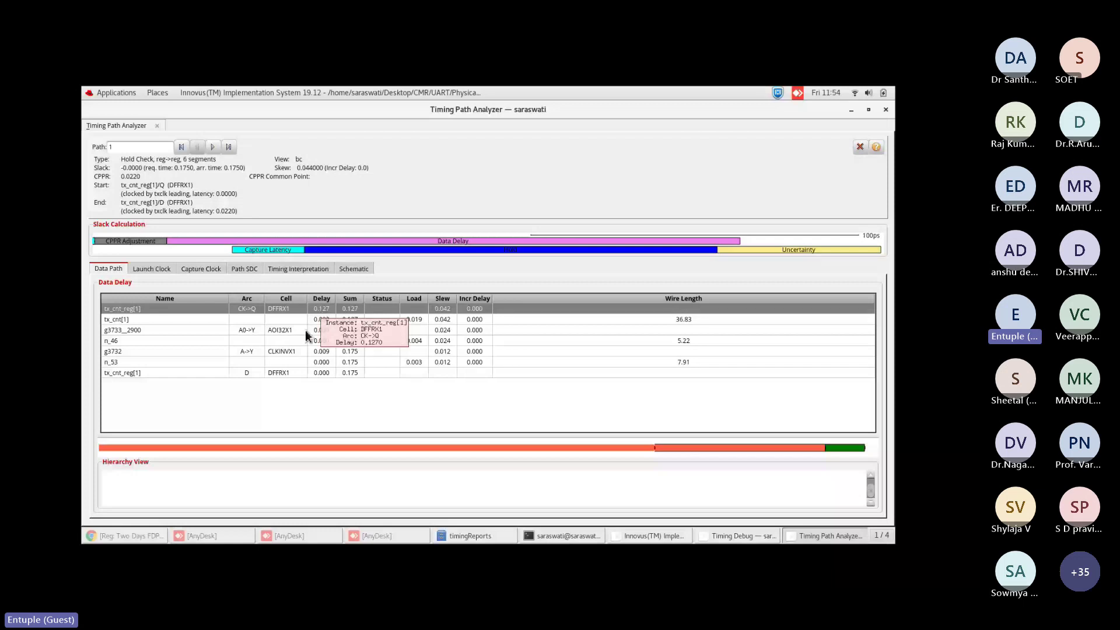
pyautogui.click(320, 333)
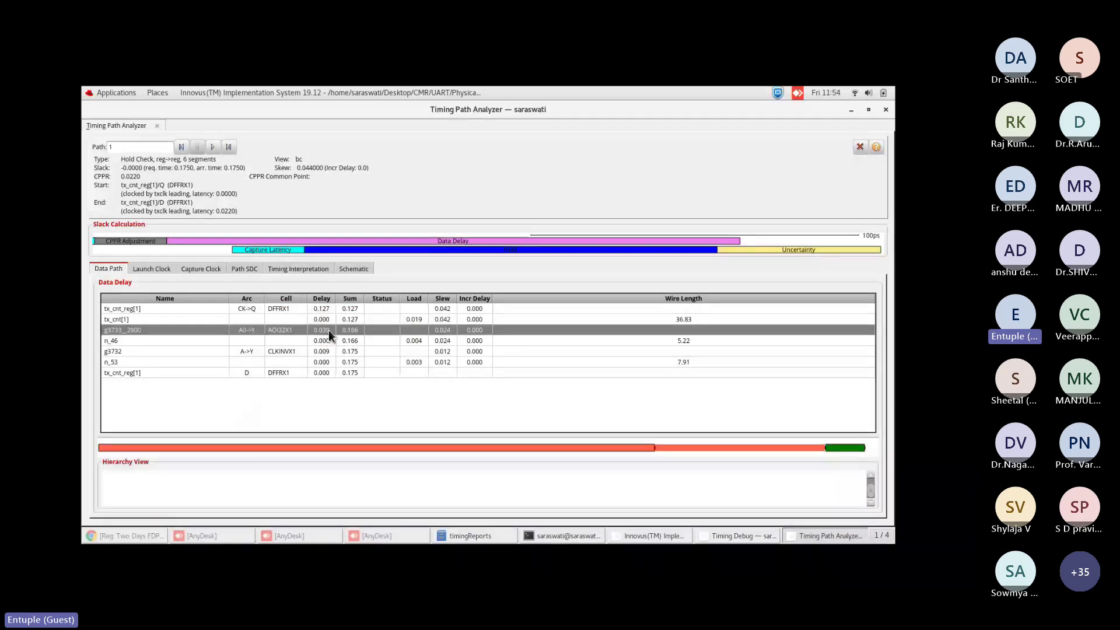
pyautogui.click(306, 351)
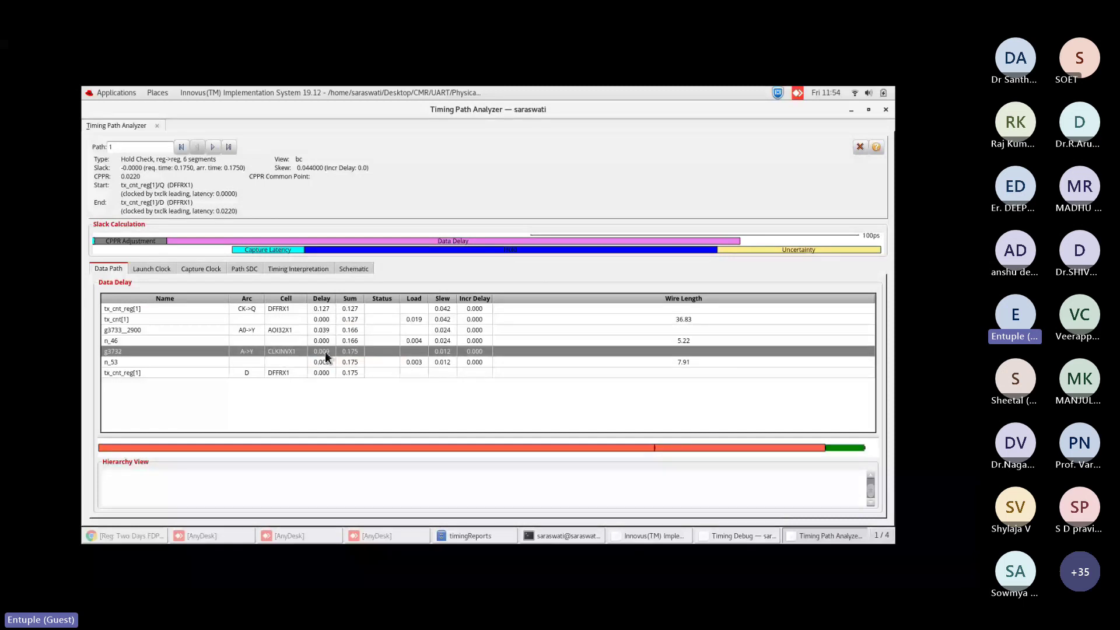
pyautogui.click(285, 373)
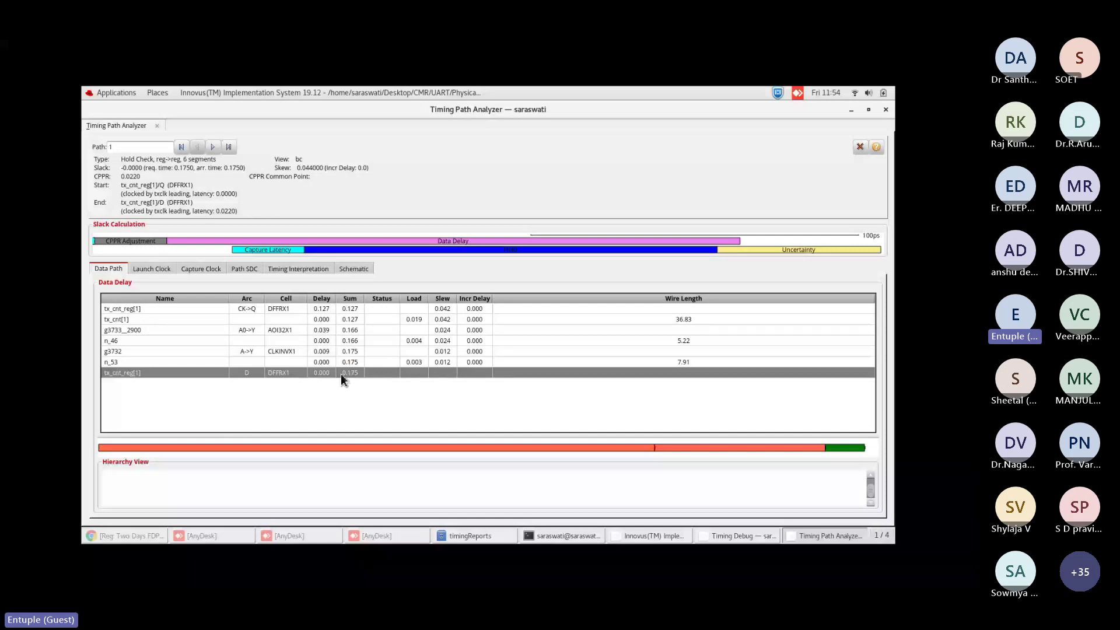
pyautogui.moveTo(320, 377); pyautogui.dragTo(346, 373)
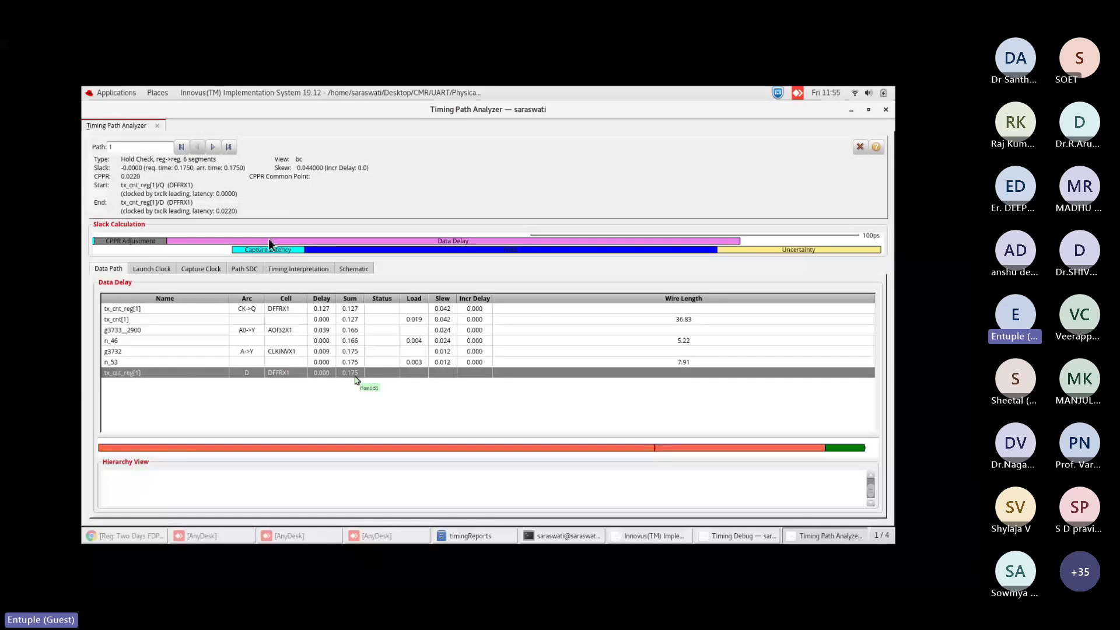
# Examine path 1's launch clock, capture clock, path SDC constraints, timing interpretation and schematic.
pyautogui.click(164, 268)
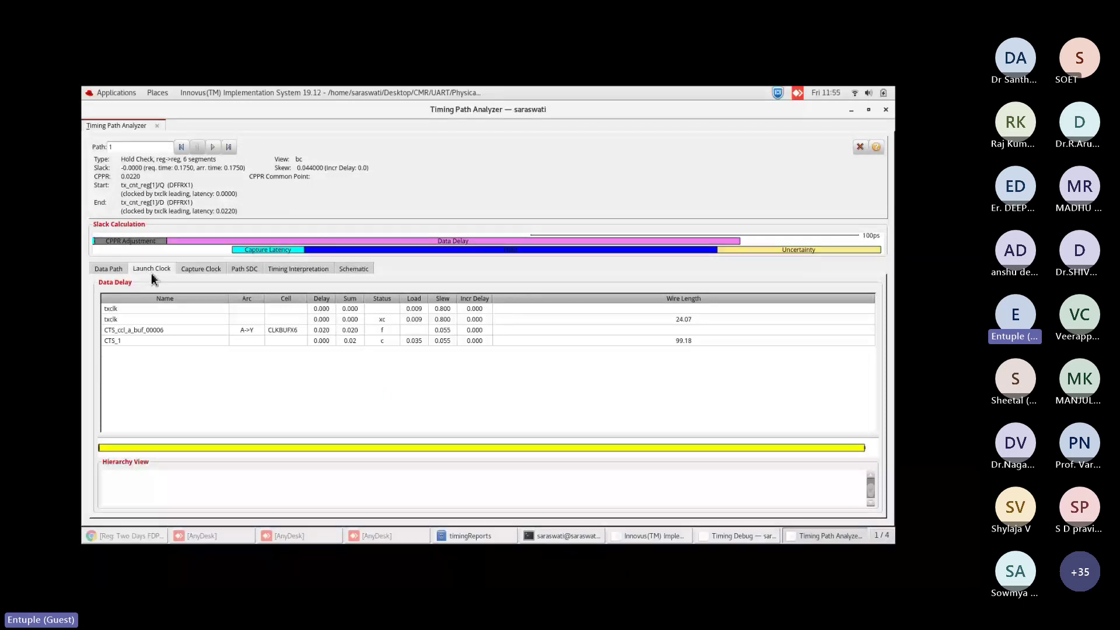
pyautogui.click(202, 269)
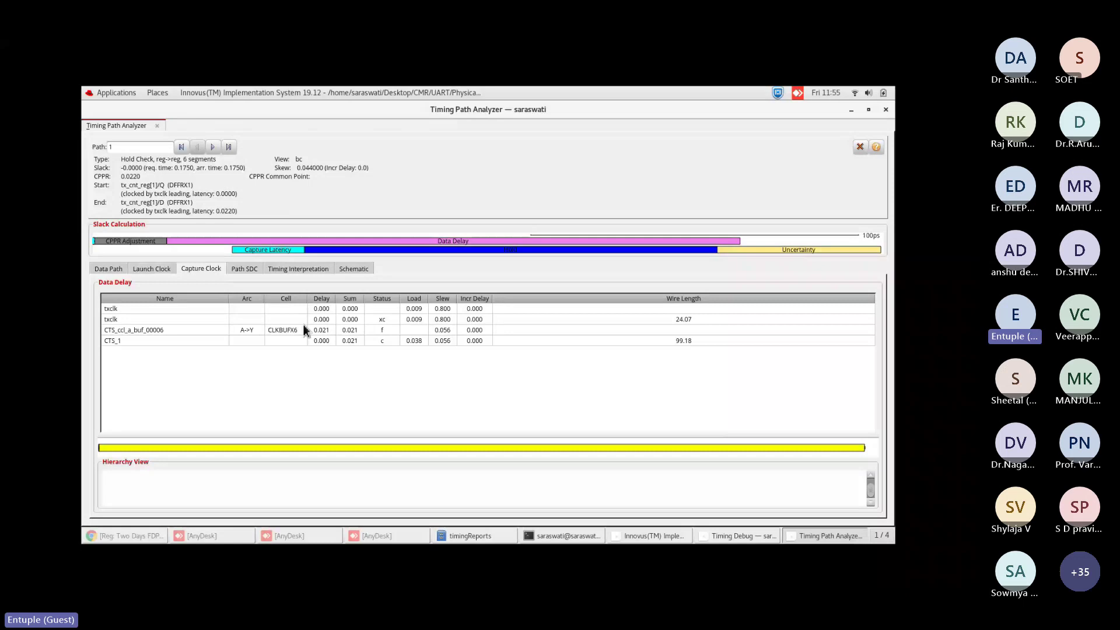
pyautogui.click(249, 268)
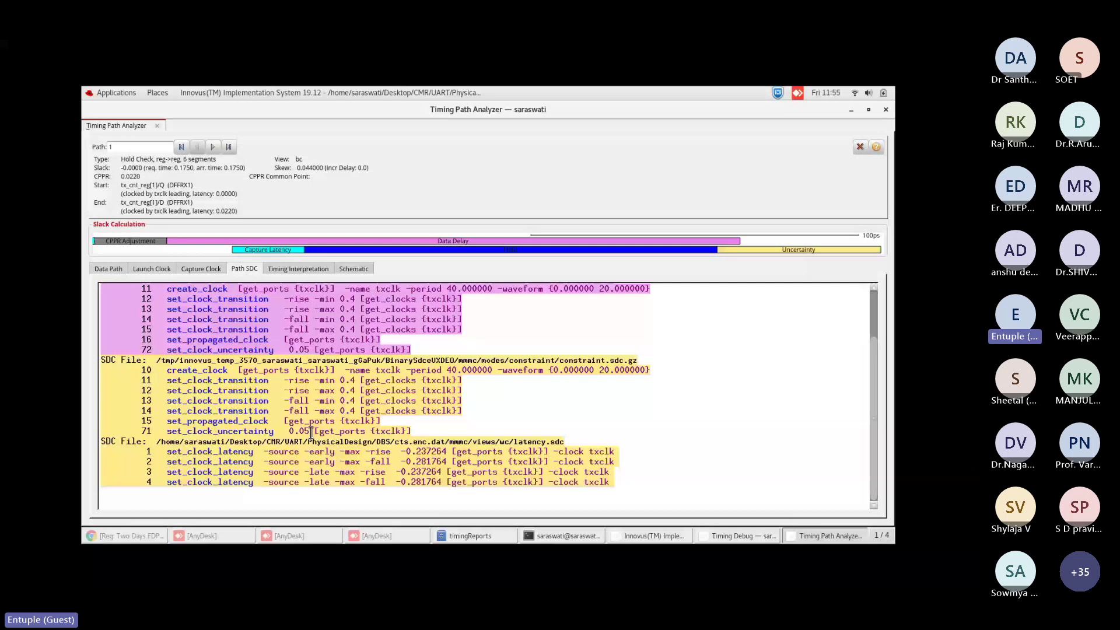
pyautogui.click(308, 270)
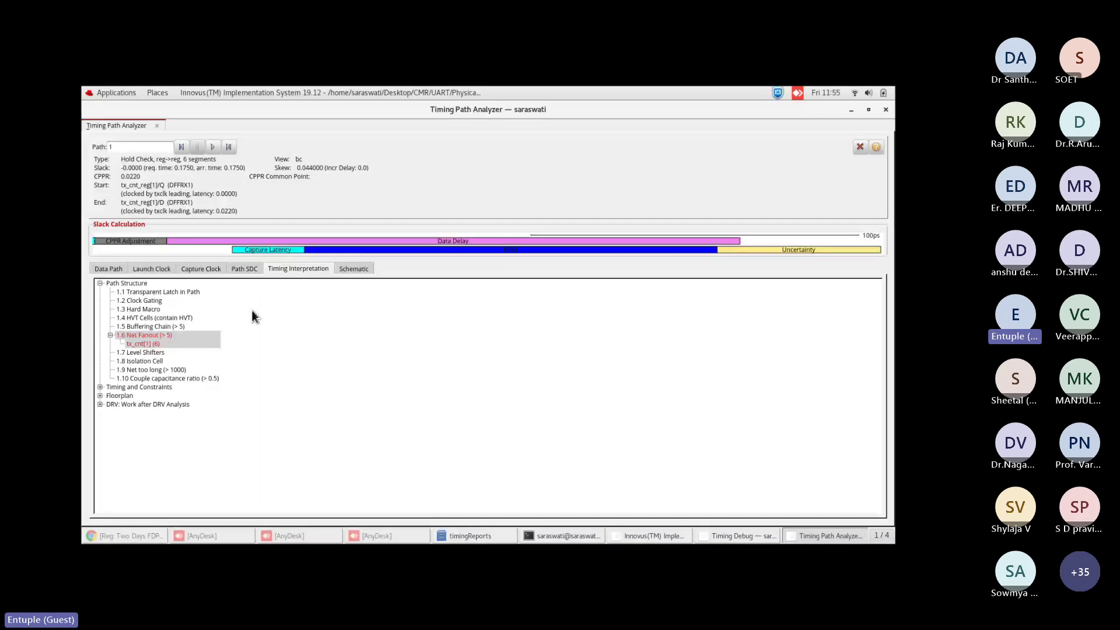
pyautogui.click(357, 268)
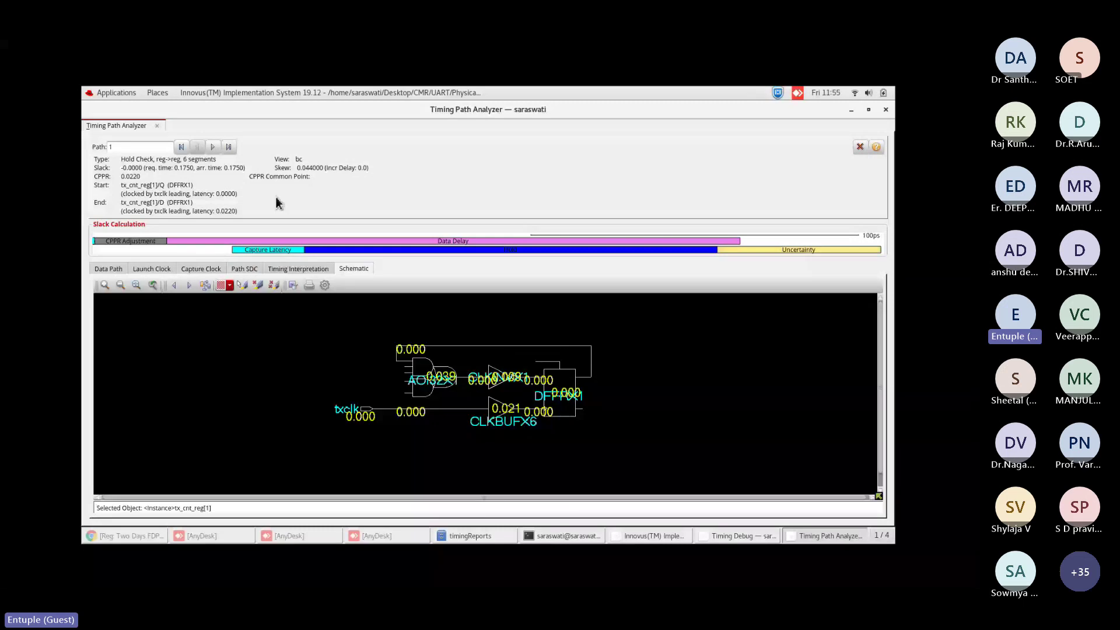
# Browse the hold path schematics from path 24 back to path 2 and examine path 2's data path delays.
pyautogui.click(230, 147)
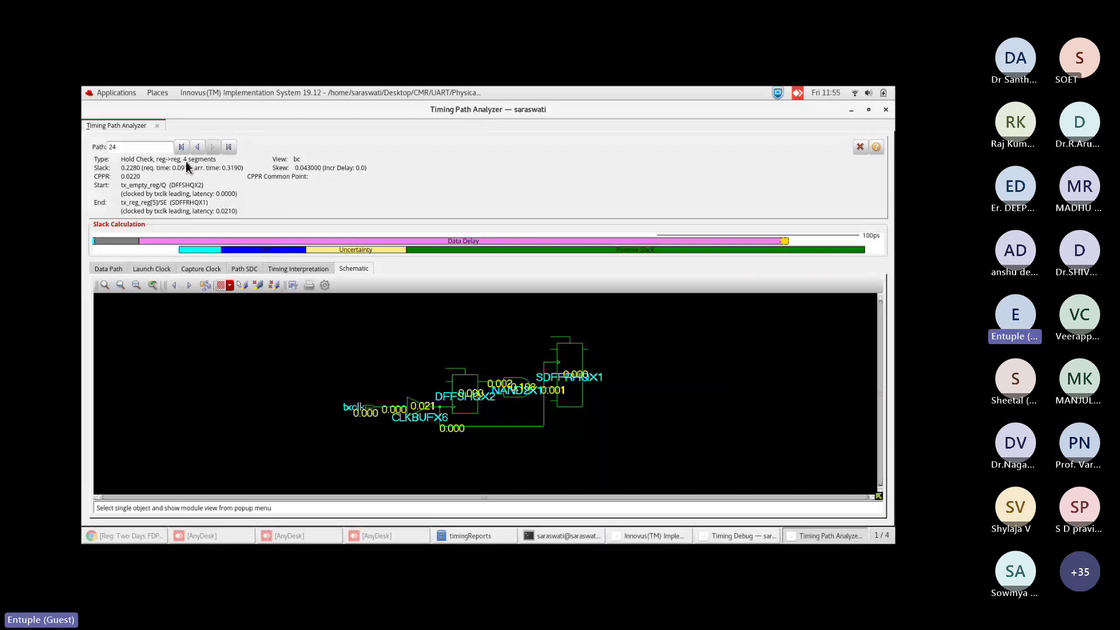
pyautogui.click(174, 148)
pyautogui.click(197, 148)
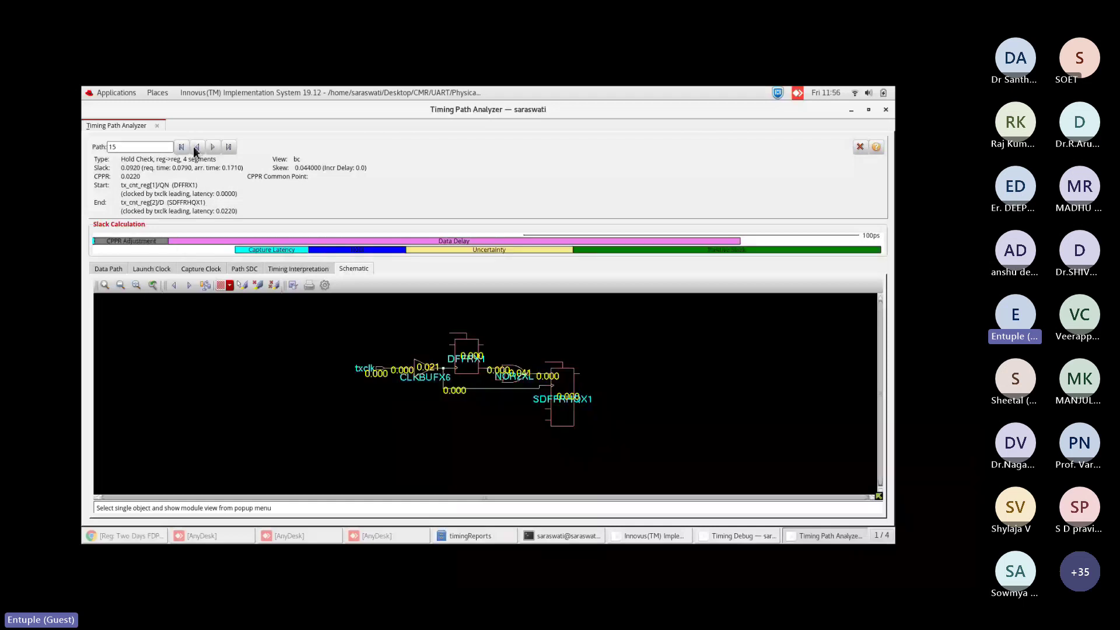
pyautogui.click(196, 148)
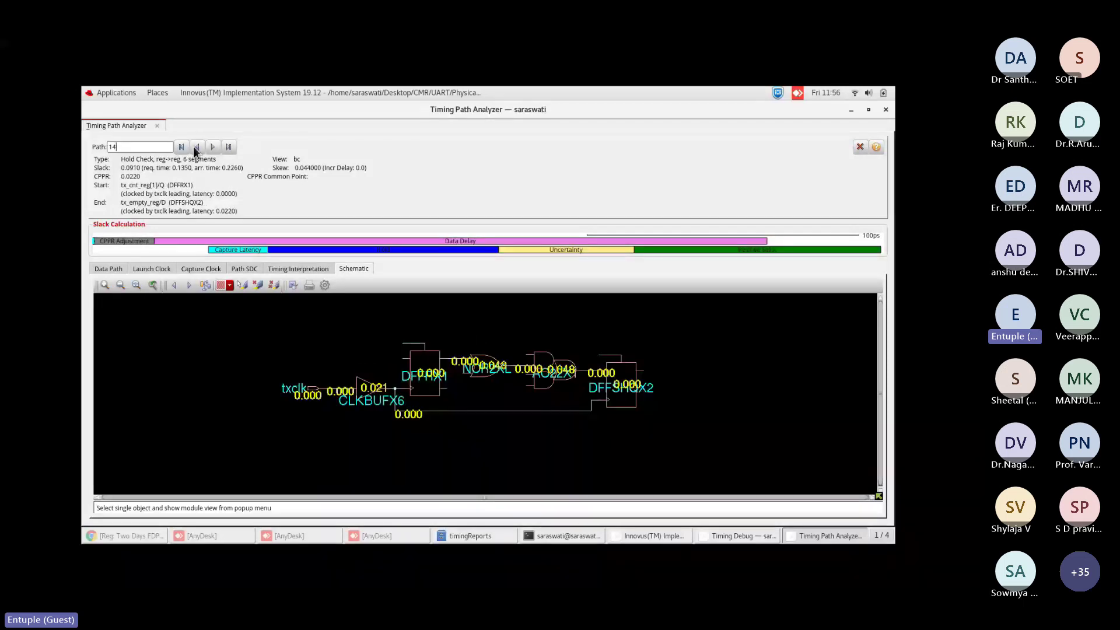
pyautogui.click(198, 148)
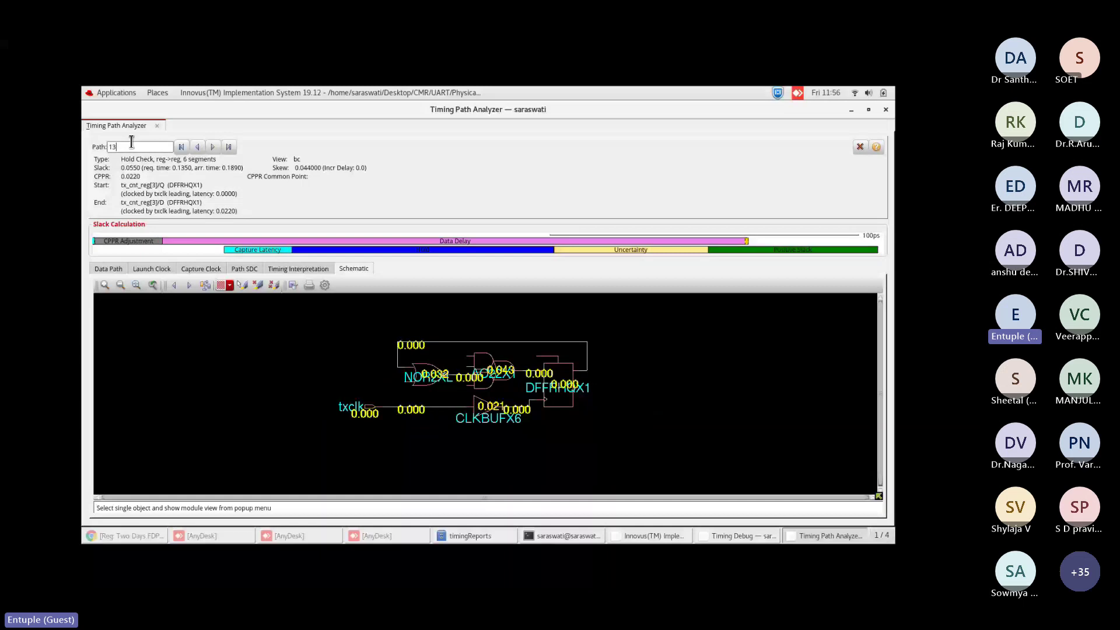
pyautogui.click(182, 148)
pyautogui.click(197, 147)
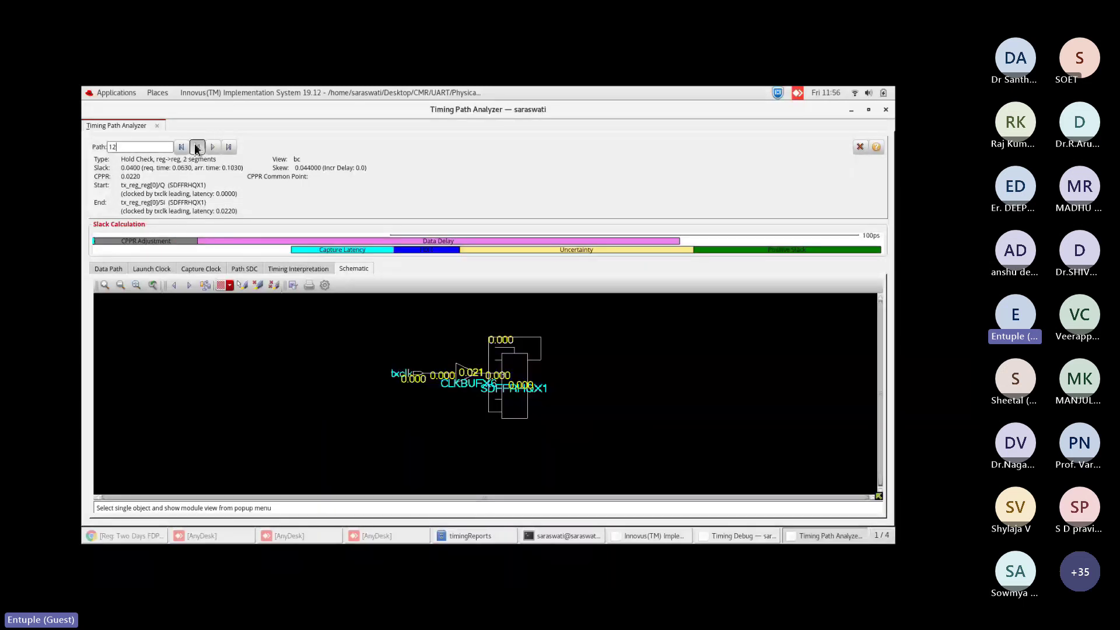
pyautogui.click(197, 147)
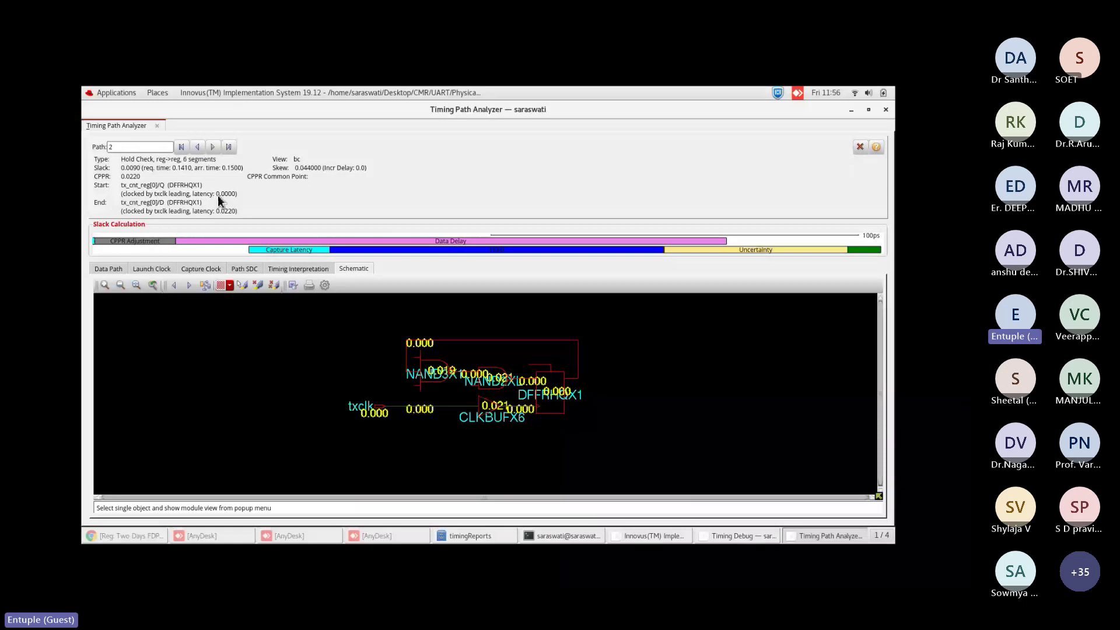
pyautogui.click(114, 269)
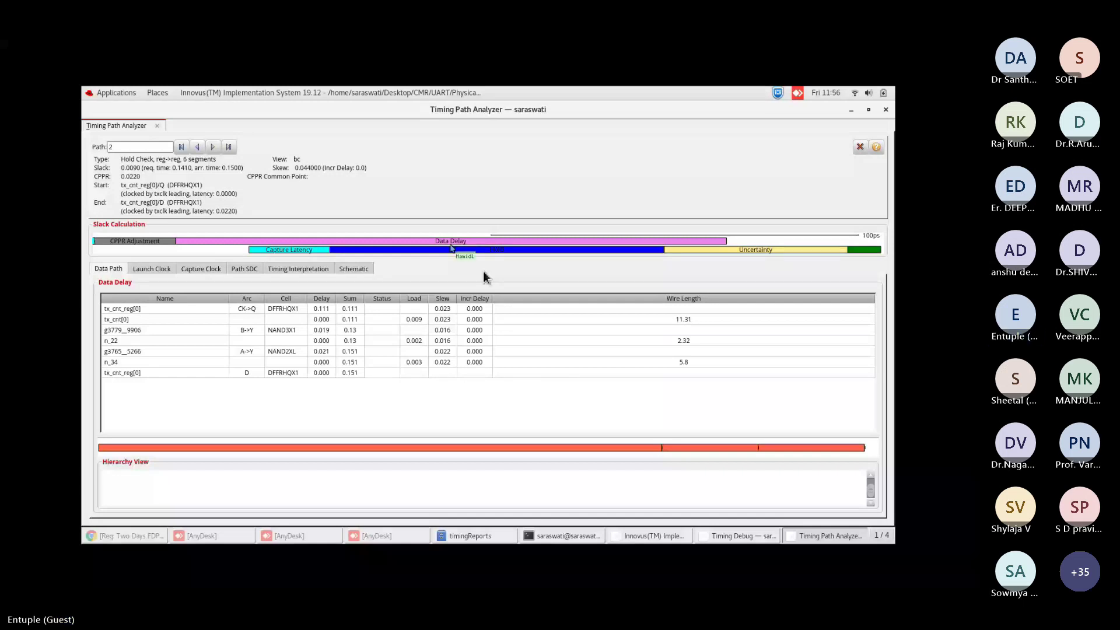
pyautogui.hotkey('alt', 'F4')
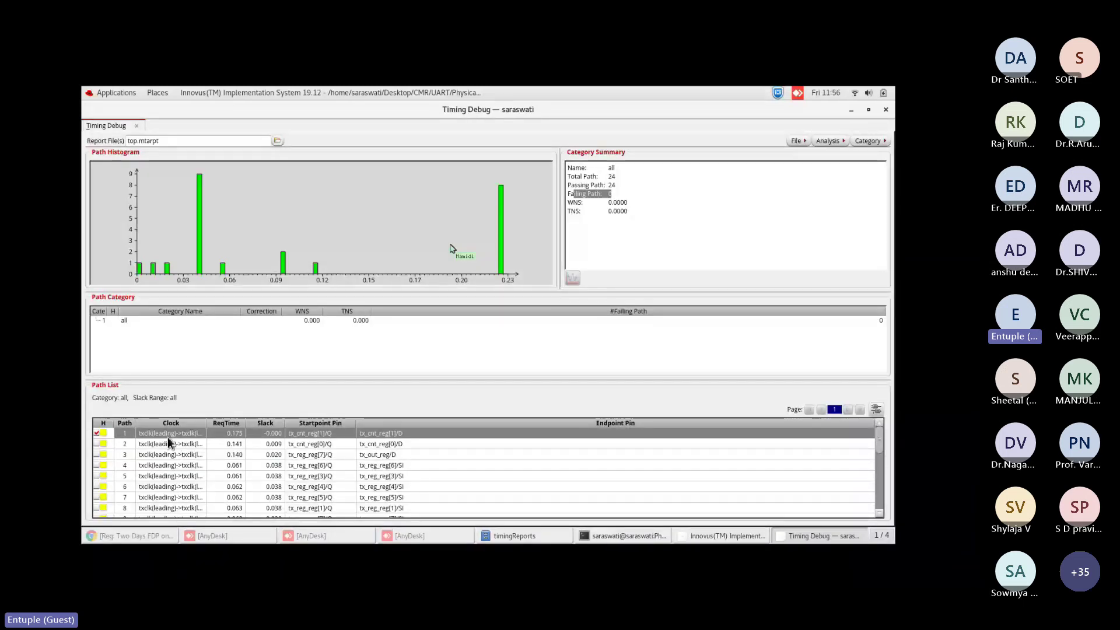
# Reopen path 1 in the Timing Path Analyzer and examine the DFFRX1, AOI32X1 and CLKINVX1 cell delays in its data path.
pyautogui.doubleClick(278, 436)
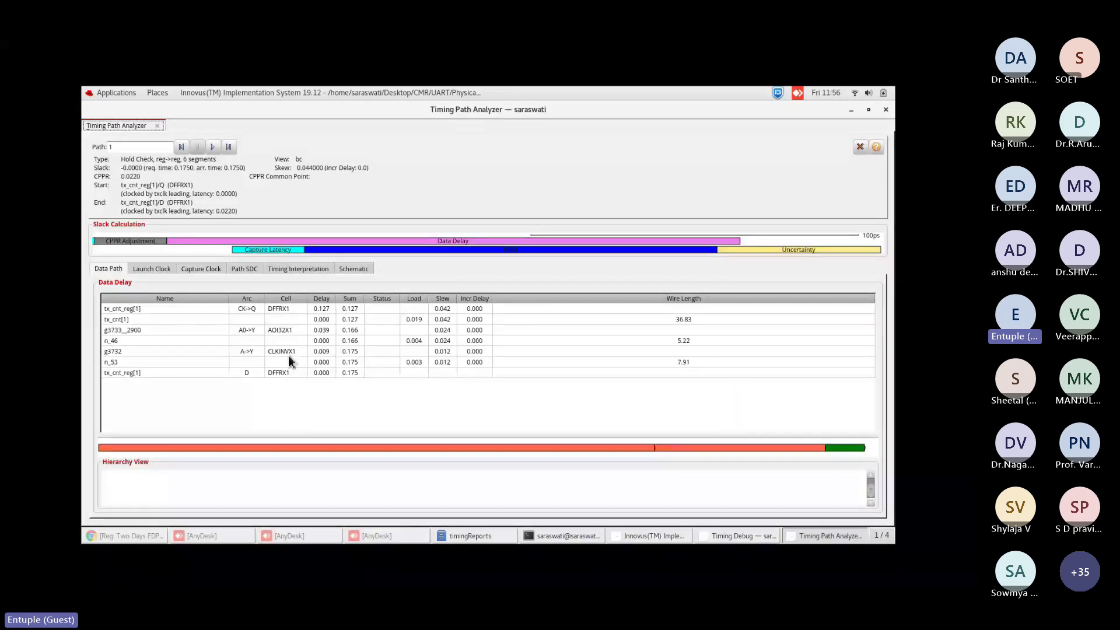
pyautogui.click(275, 309)
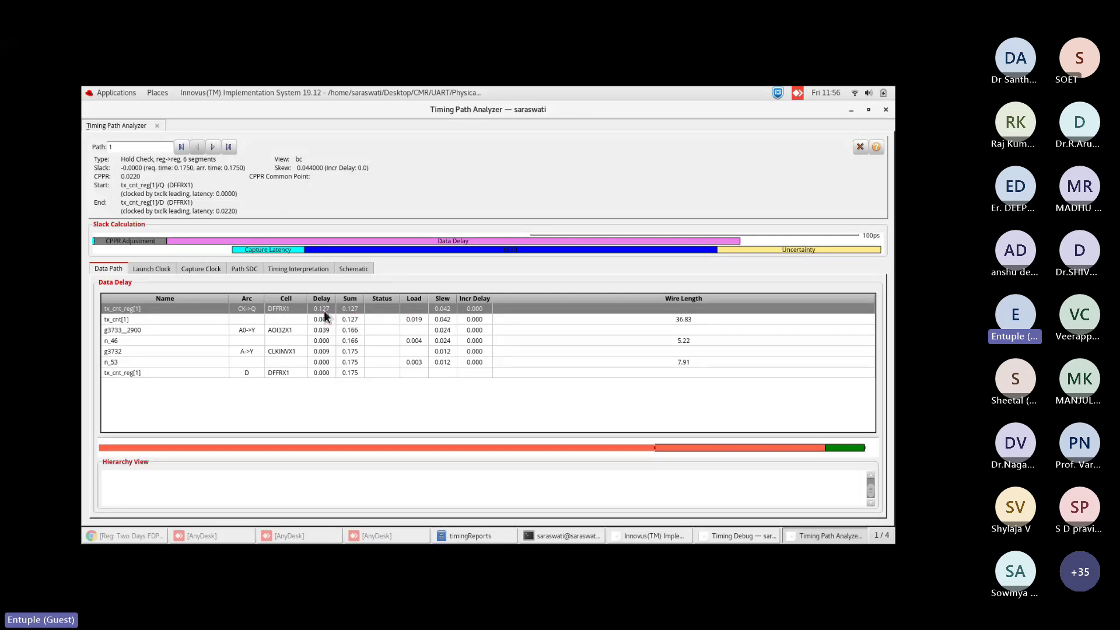
pyautogui.click(312, 331)
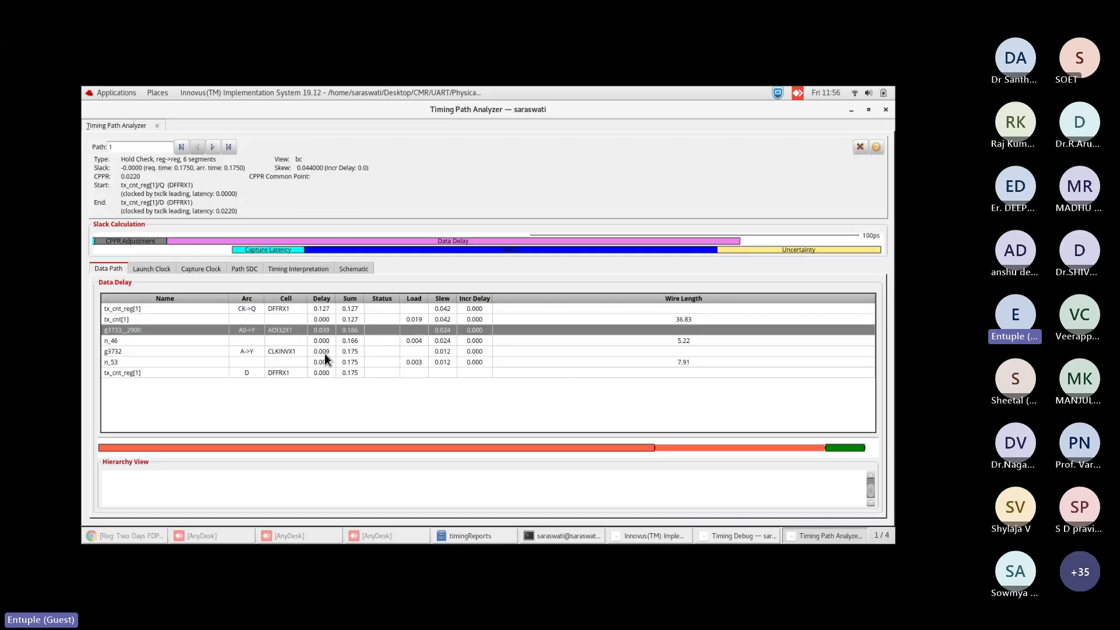
pyautogui.click(324, 353)
pyautogui.click(290, 308)
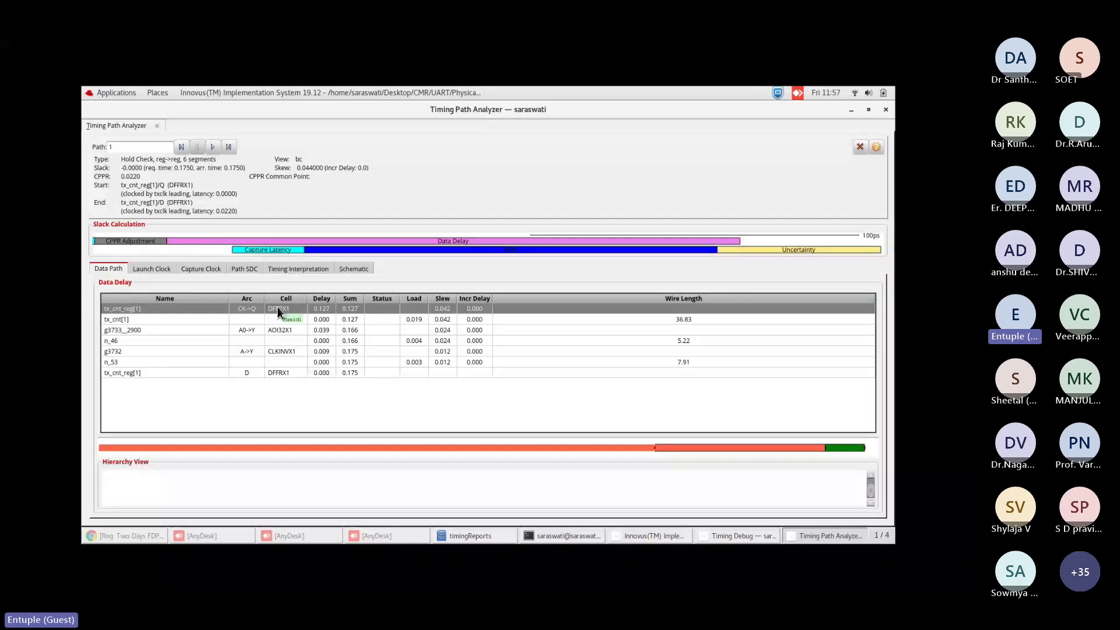
pyautogui.hotkey('shift', 'Down')
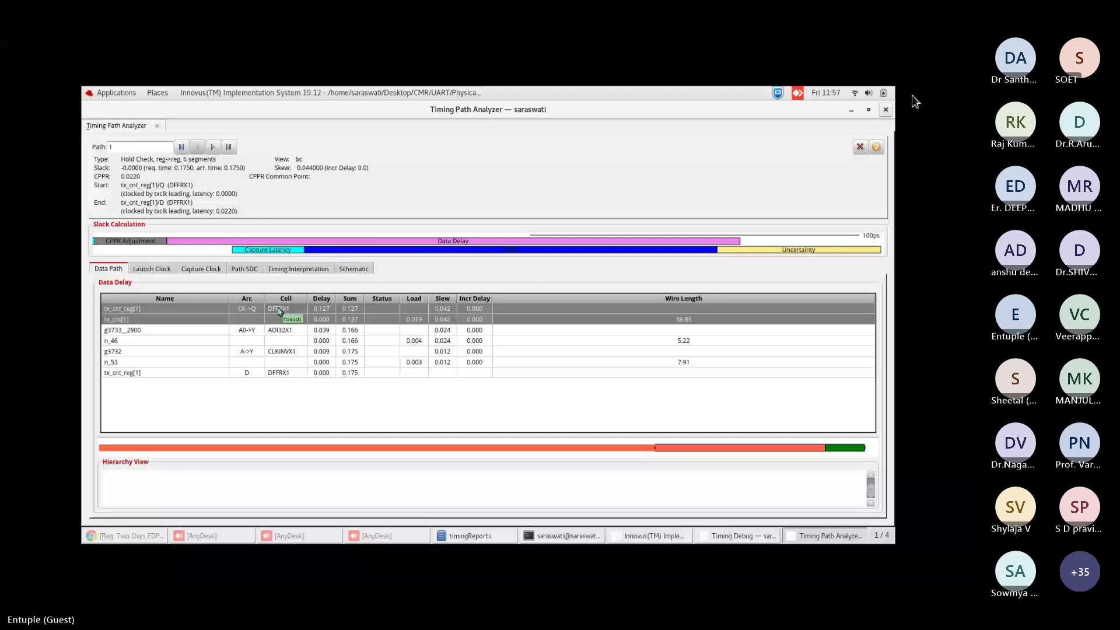
pyautogui.hotkey('alt', 'F4')
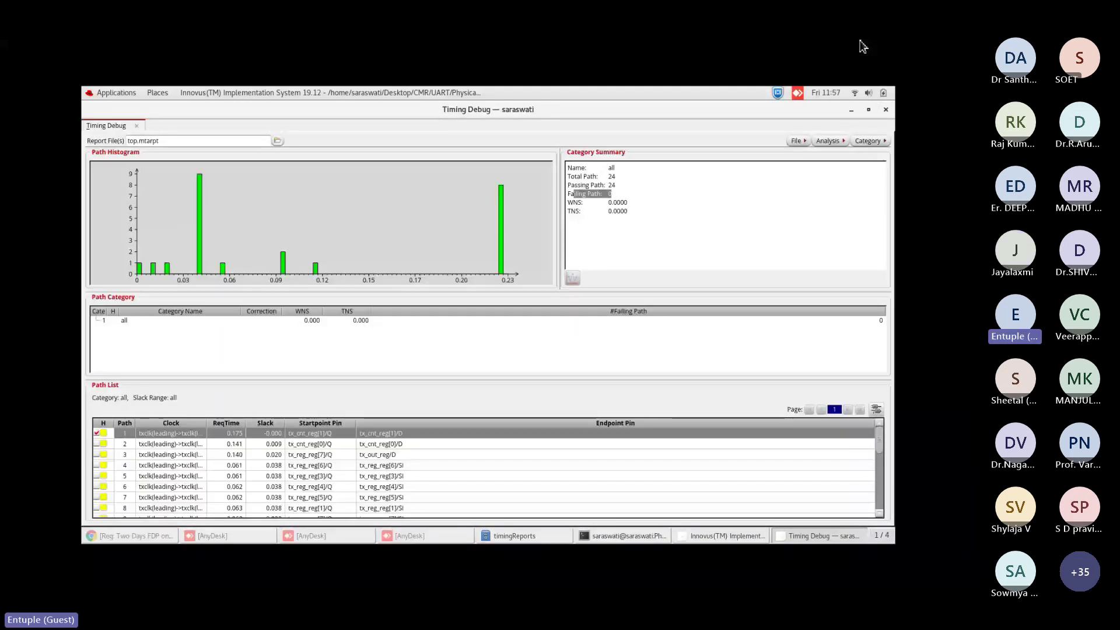
# Switch to PowerPoint, look through the Post Layout STA presentation to its last slide and close it.
pyautogui.moveTo(532, 48)
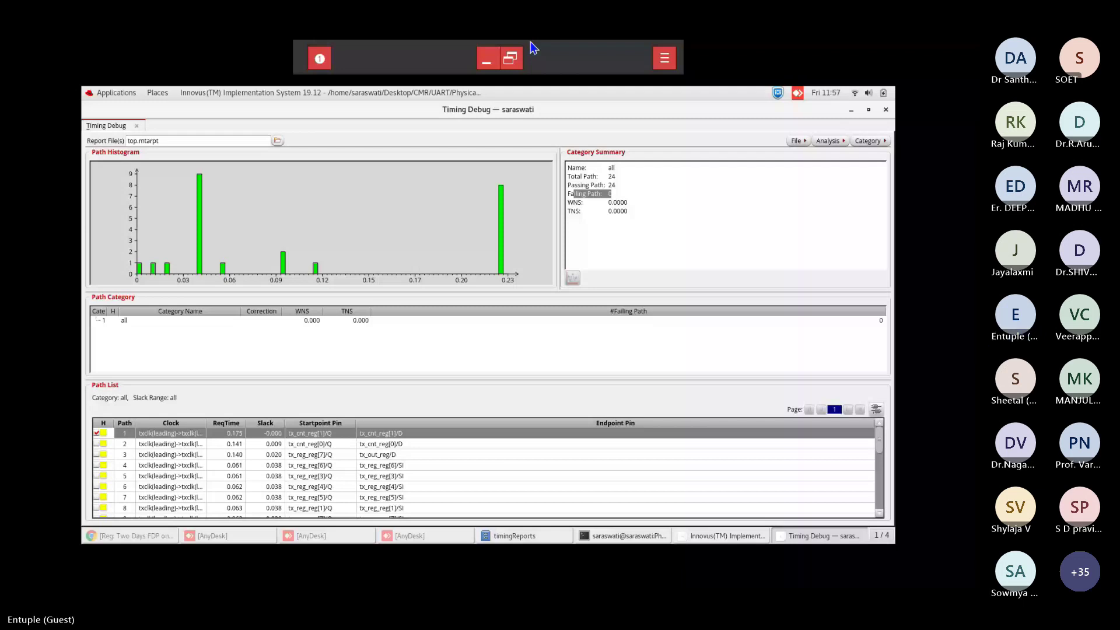
pyautogui.hotkey('alt', 'Tab')
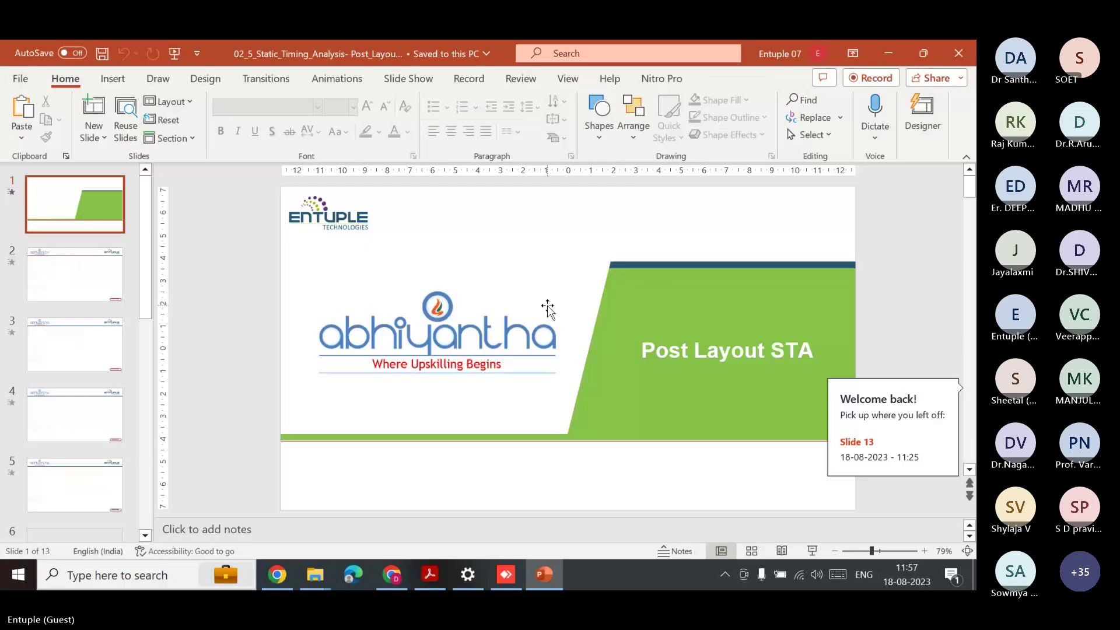
pyautogui.scroll(-3, 547, 307)
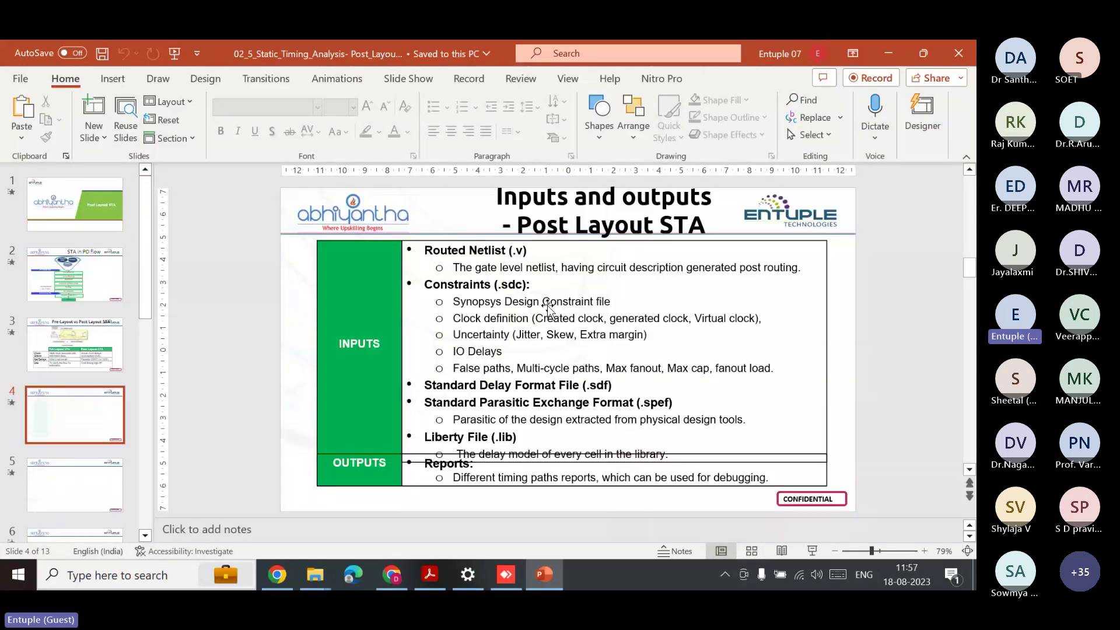
pyautogui.scroll(-9, 548, 306)
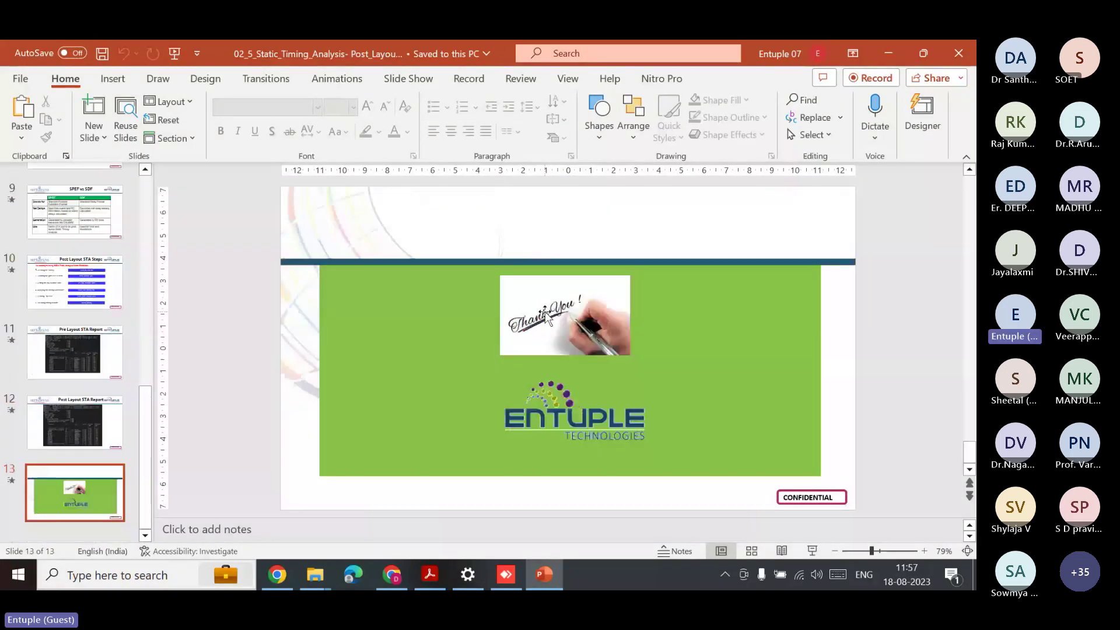
pyautogui.hotkey('alt', 'F4')
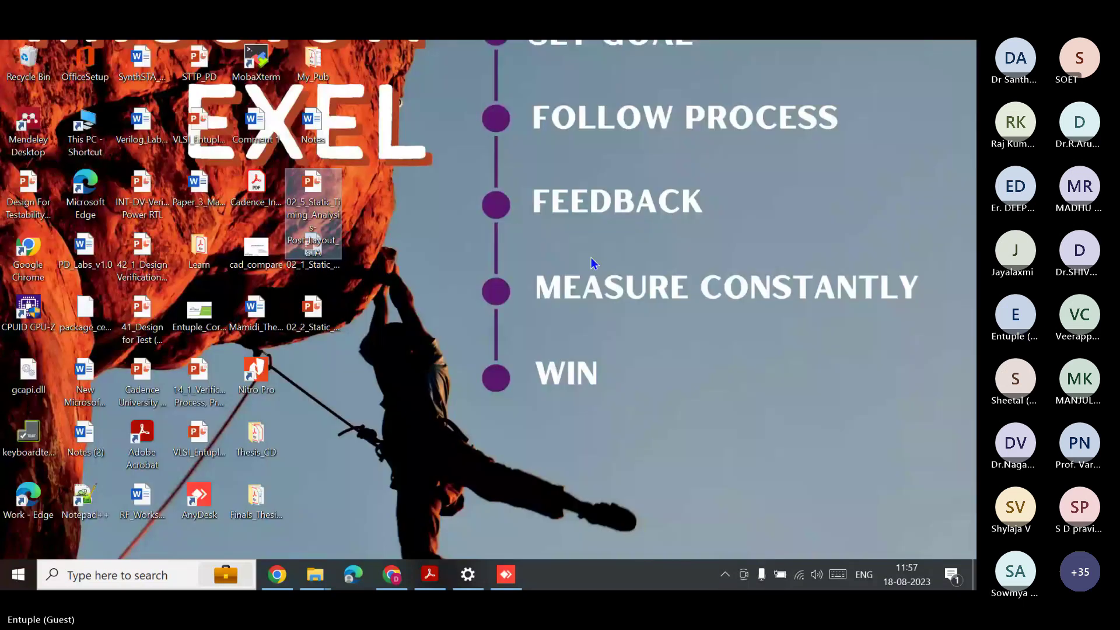
# Look through the 02_1_Static_Timing_Analysis presentation, close it and open a presentation from the desktop.
pyautogui.press('Return')
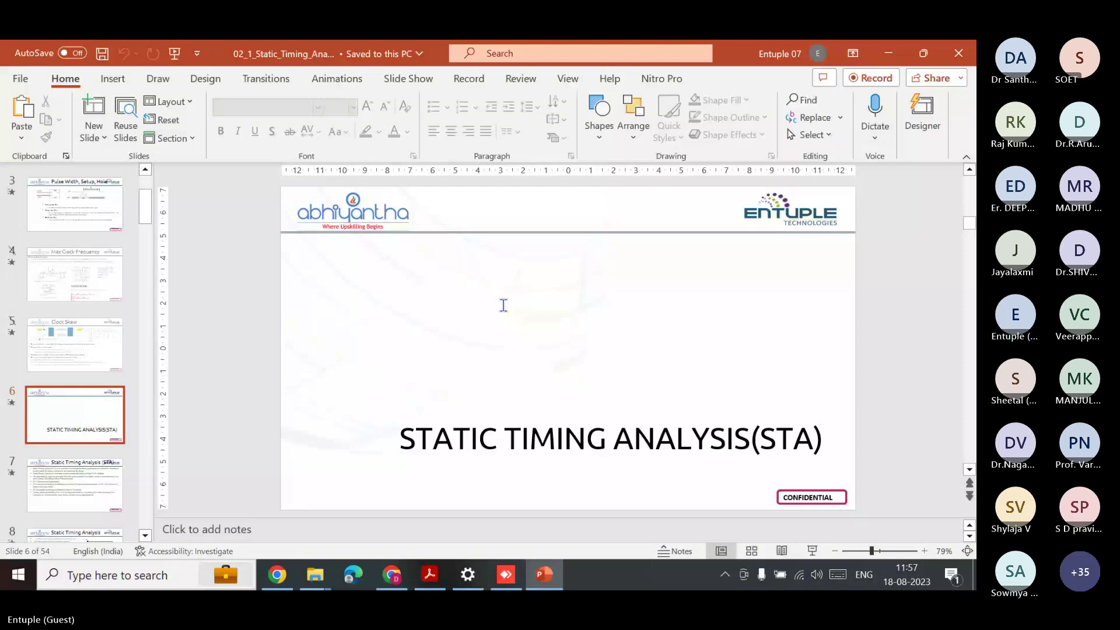
pyautogui.hotkey('alt', 'F4')
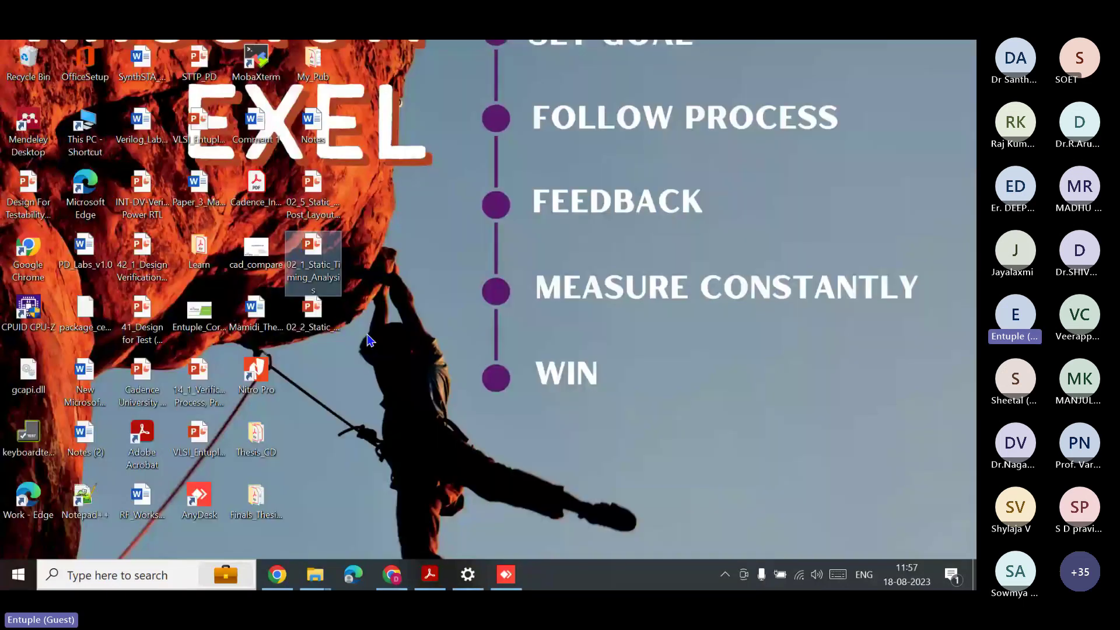
pyautogui.press('Return')
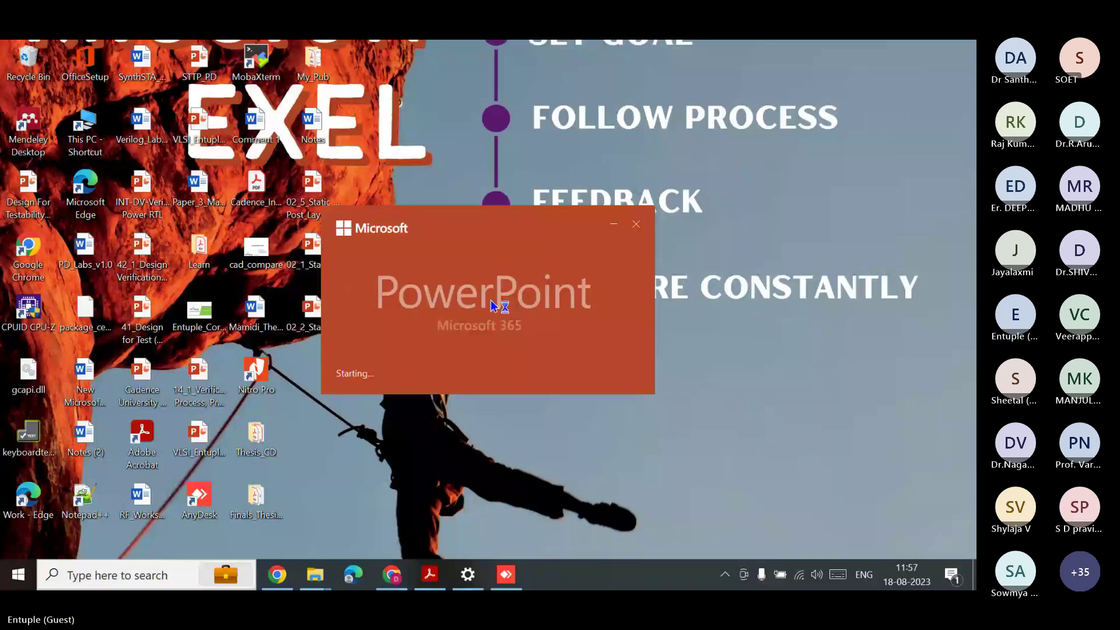
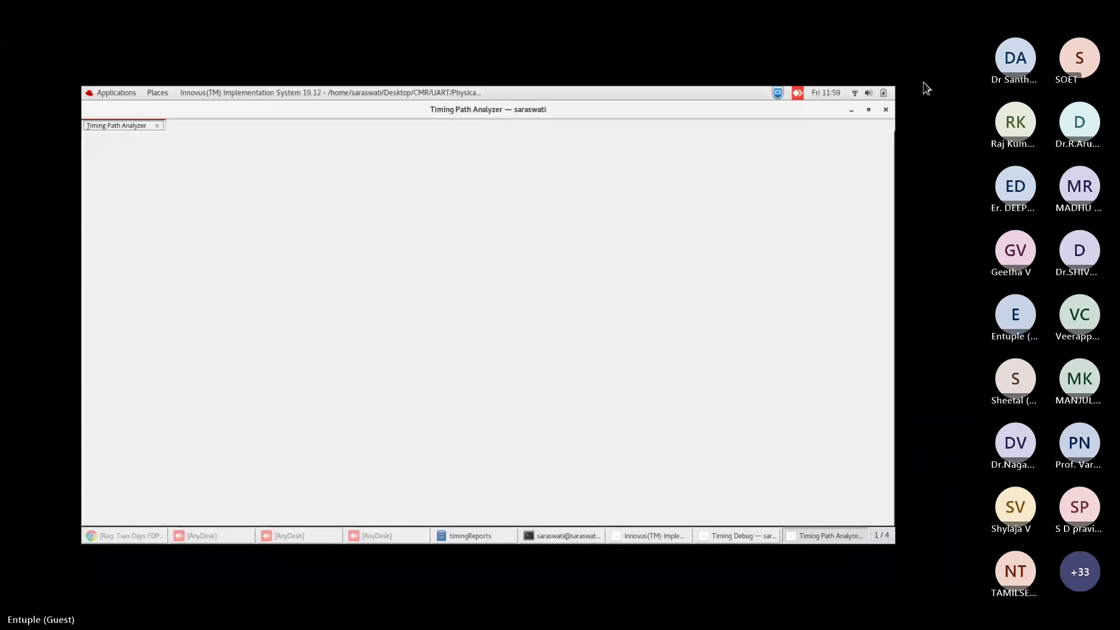
# Close the Timing Path Analyzer, highlight path 1 in the Innovus layout and turn off net visibility.
pyautogui.click(886, 110)
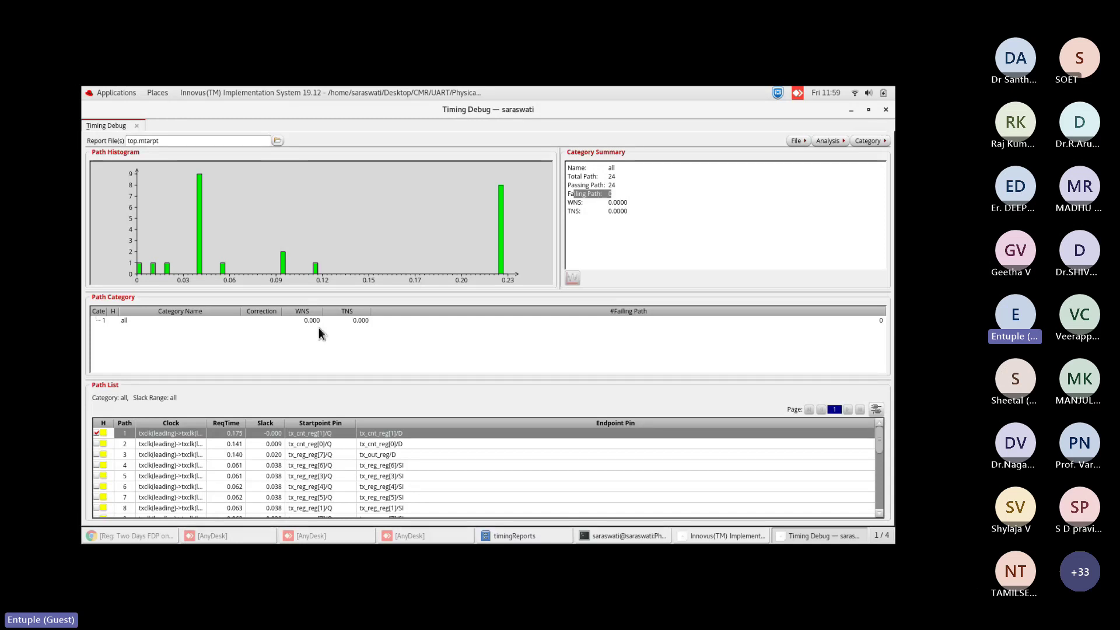
pyautogui.click(140, 321)
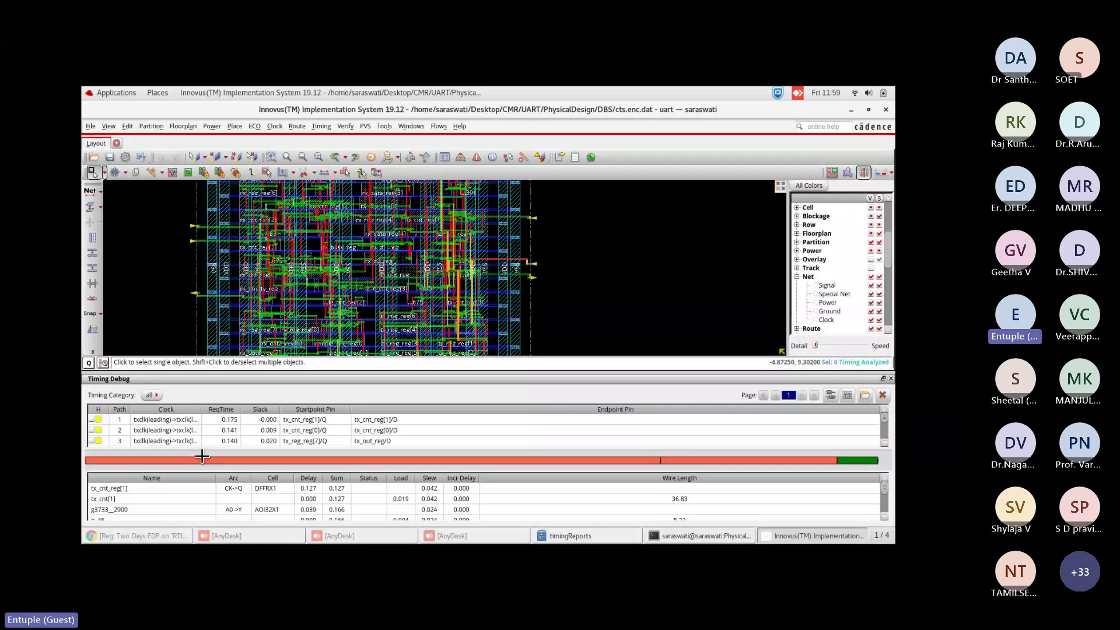
pyautogui.click(175, 420)
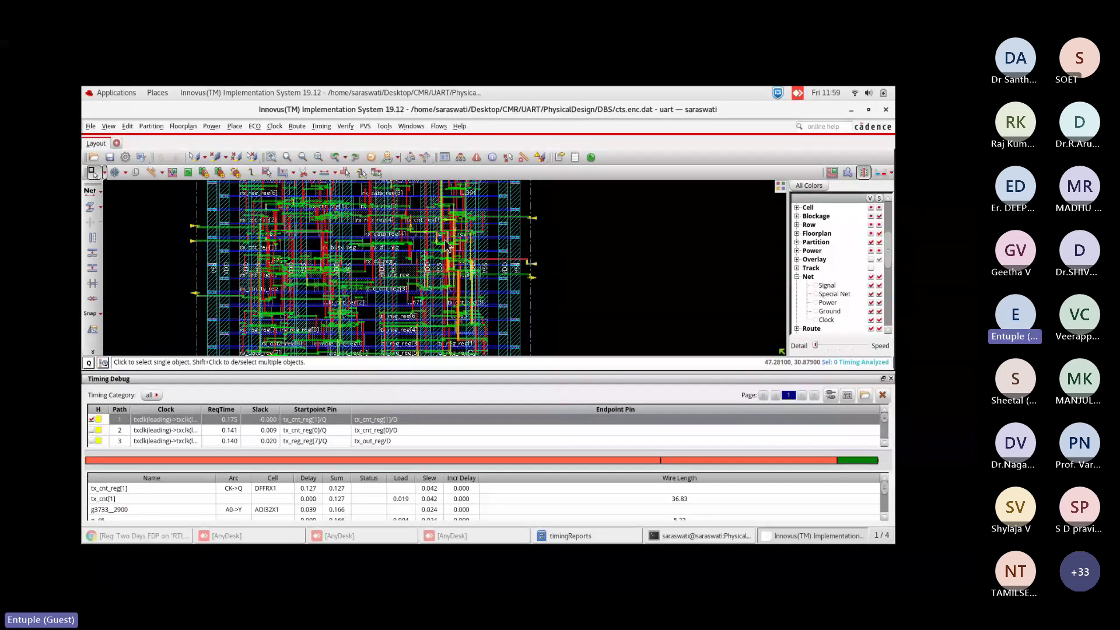
pyautogui.click(871, 276)
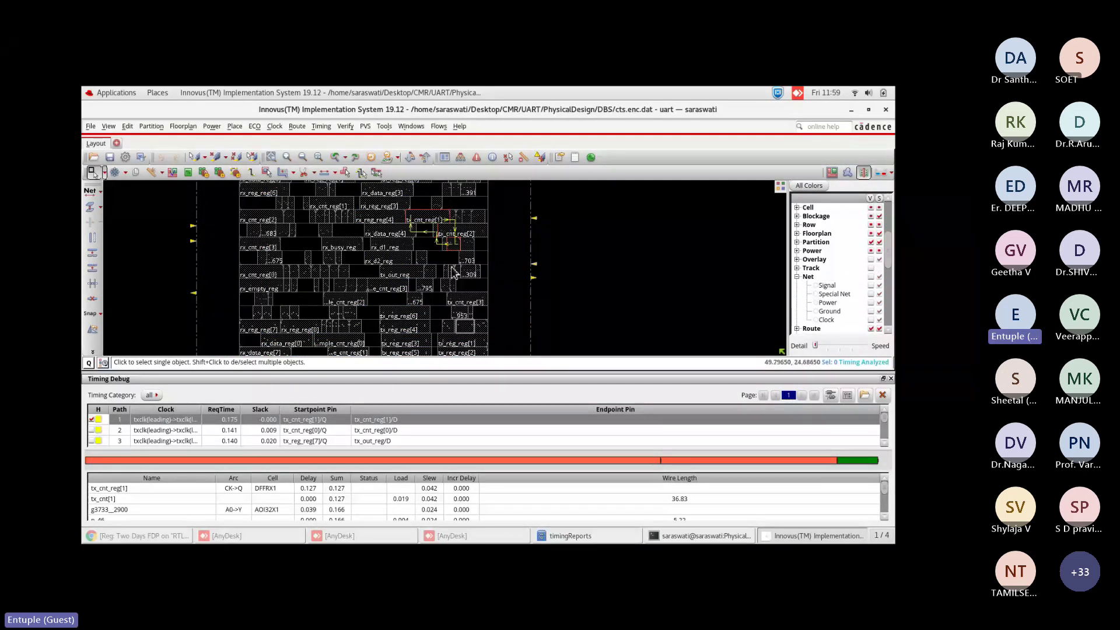
# Inspect the tx_cnt_reg[1], tx_cnt_reg[2] and g3733__2900 instances around the highlighted path in the layout, selecting each one.
pyautogui.scroll(1, 435, 216)
pyautogui.scroll(2, 435, 215)
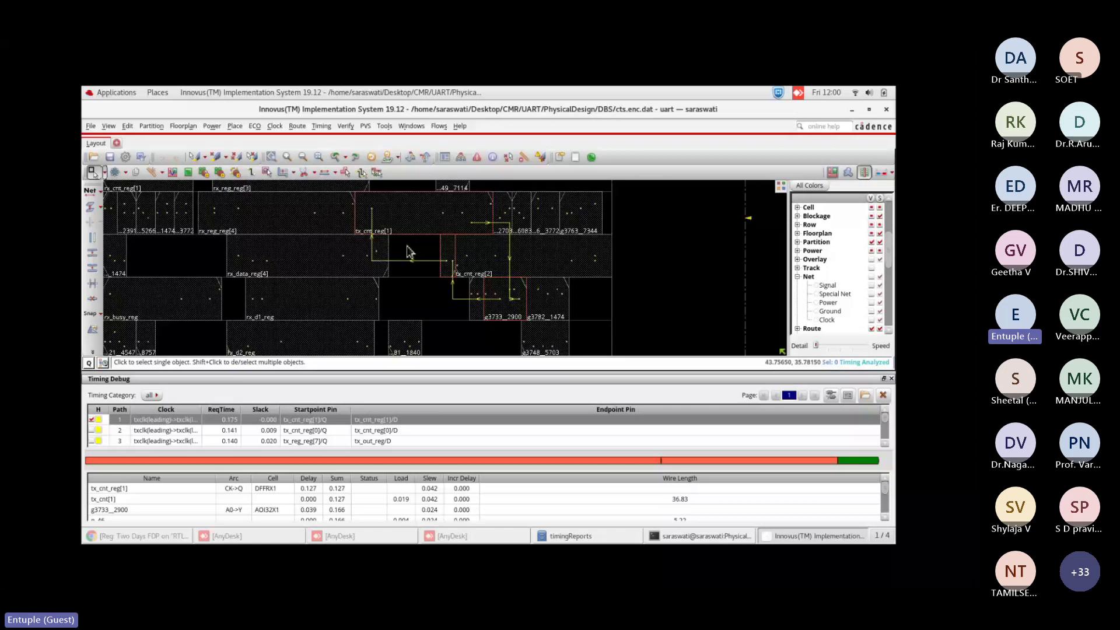
pyautogui.click(423, 217)
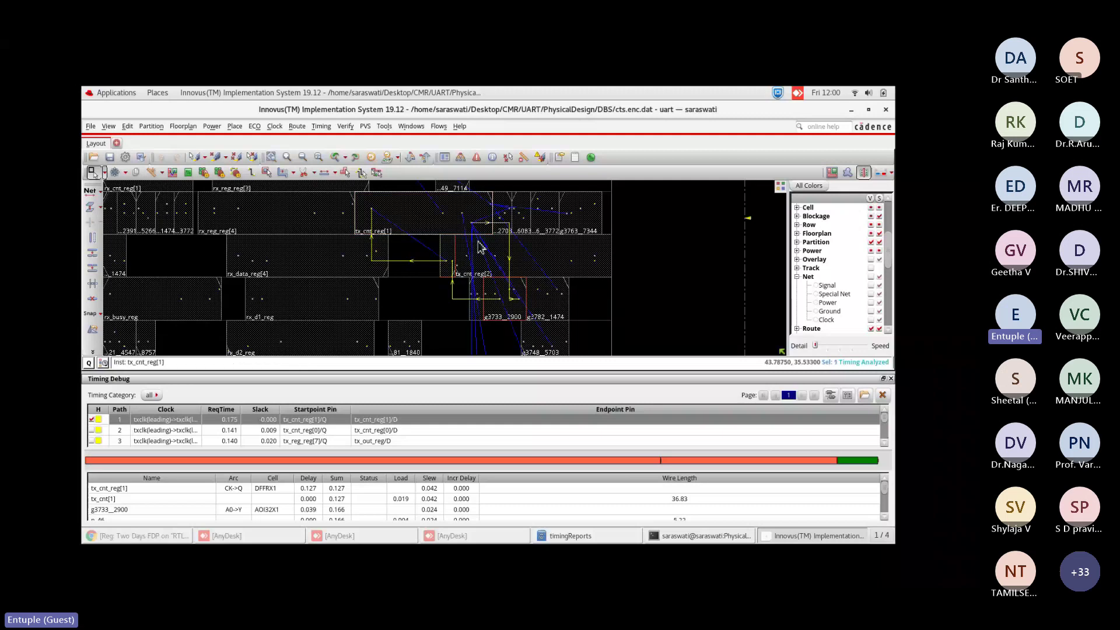
pyautogui.click(479, 247)
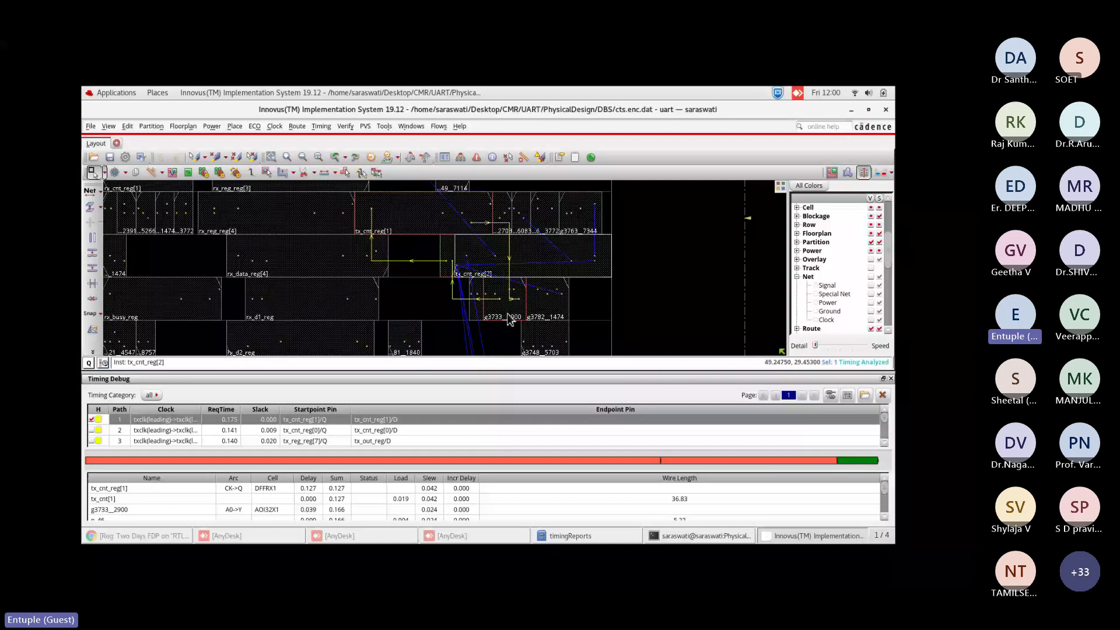
pyautogui.click(509, 319)
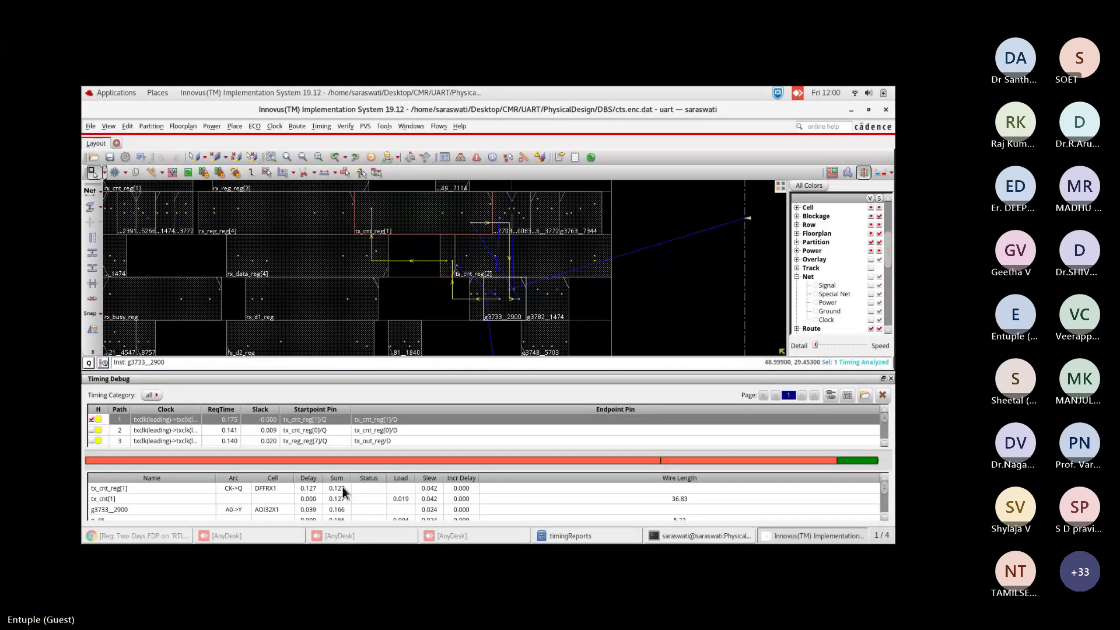
# Locate path 1's launch register tx_cnt_reg[1], its capture register and the AOI32X1 gate in the layout from the path detail table.
pyautogui.click(276, 489)
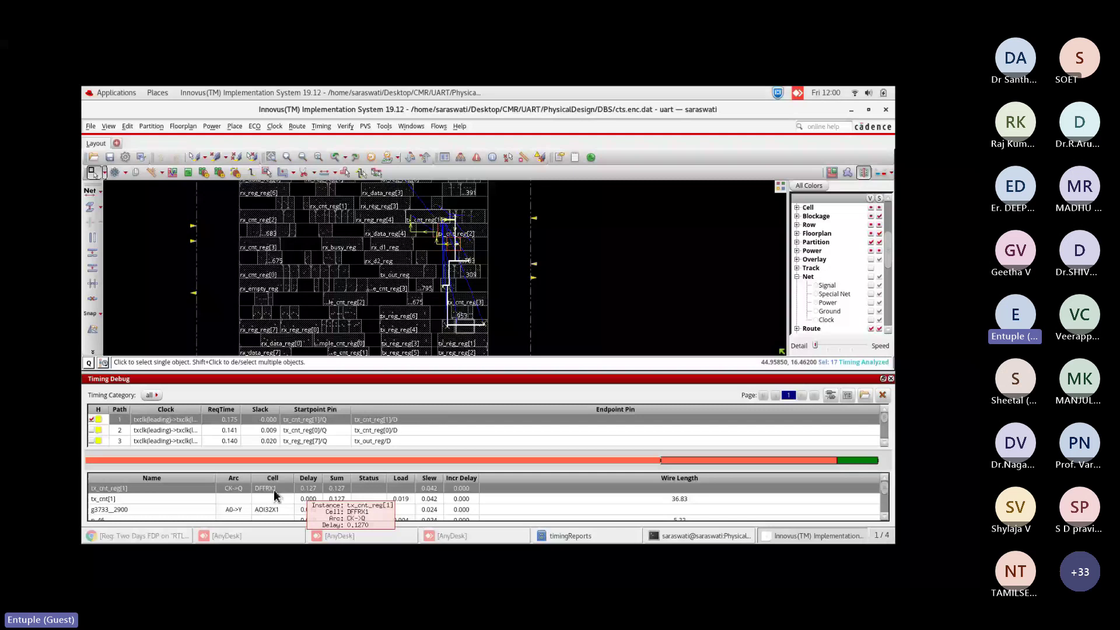
pyautogui.scroll(-2, 276, 501)
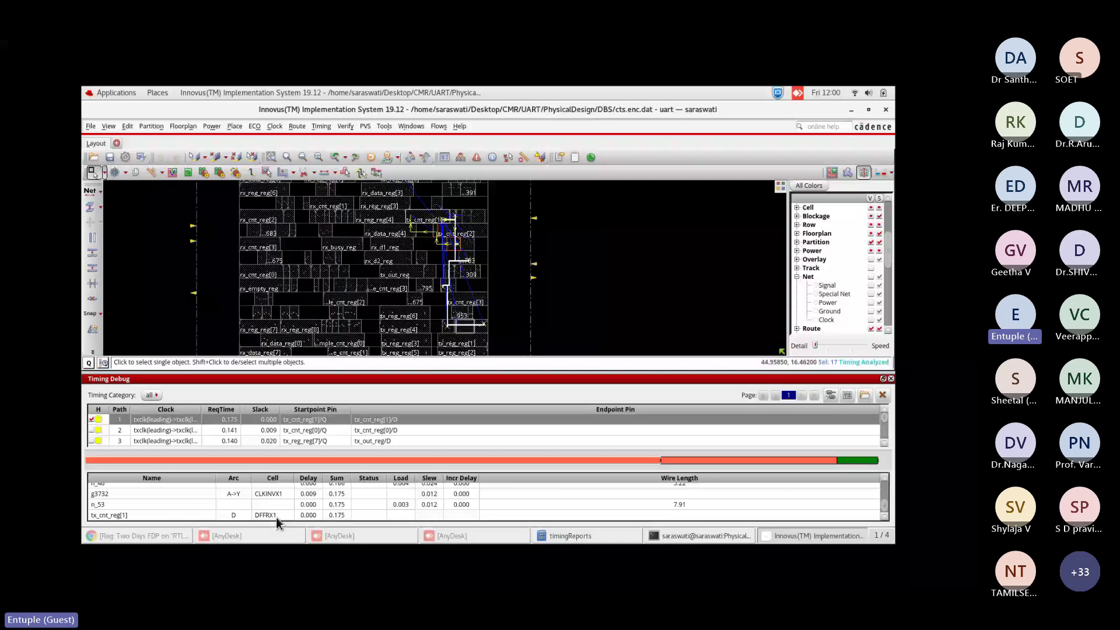
pyautogui.click(276, 517)
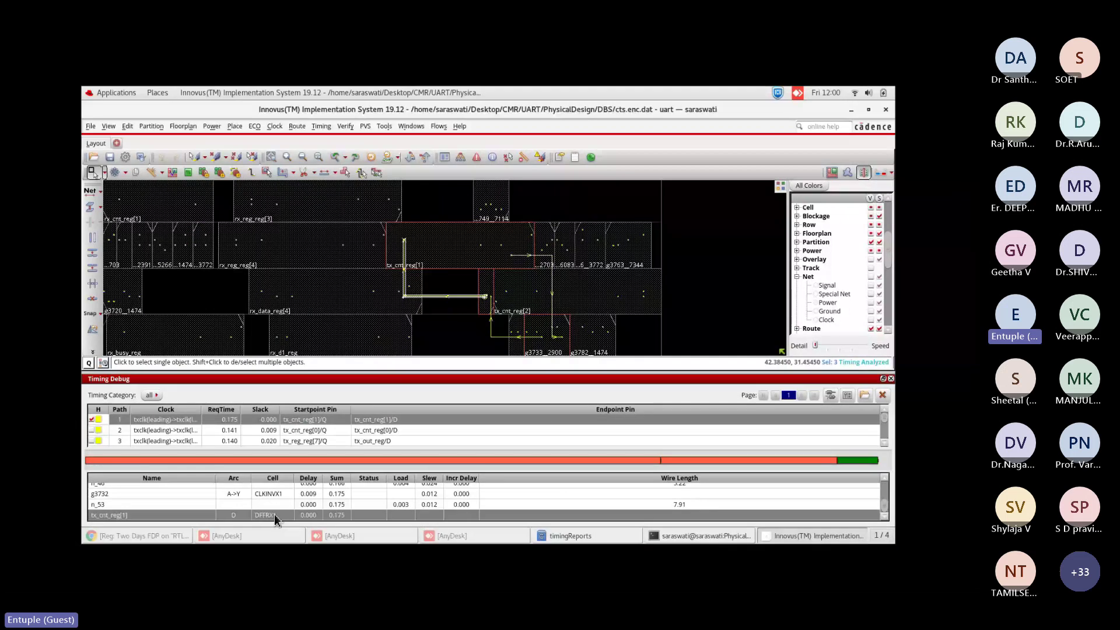
pyautogui.scroll(1, 280, 511)
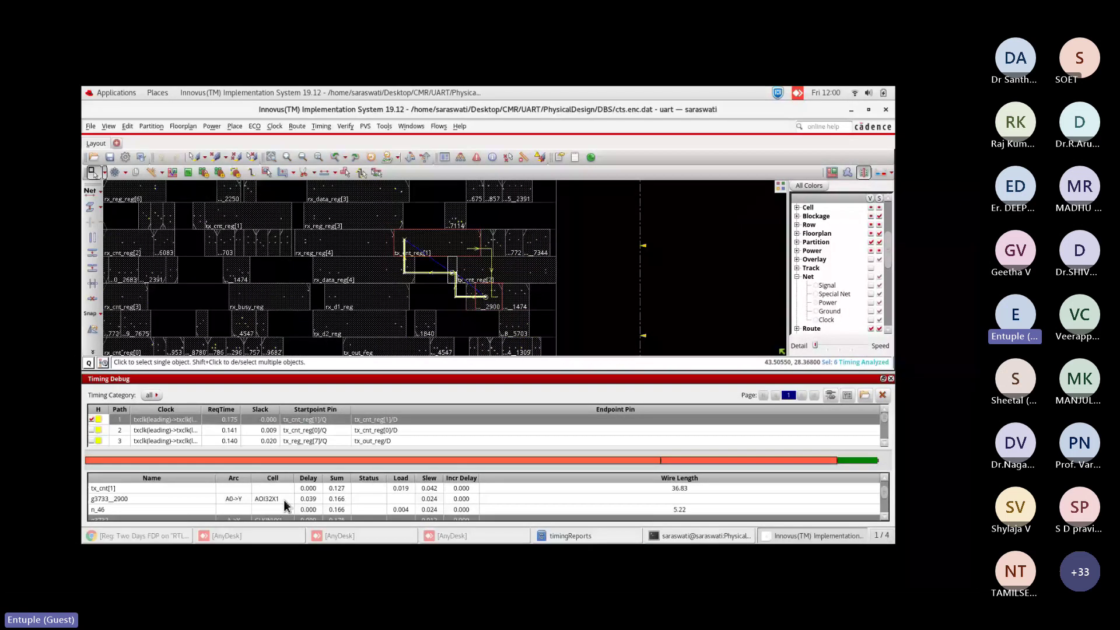
pyautogui.click(298, 500)
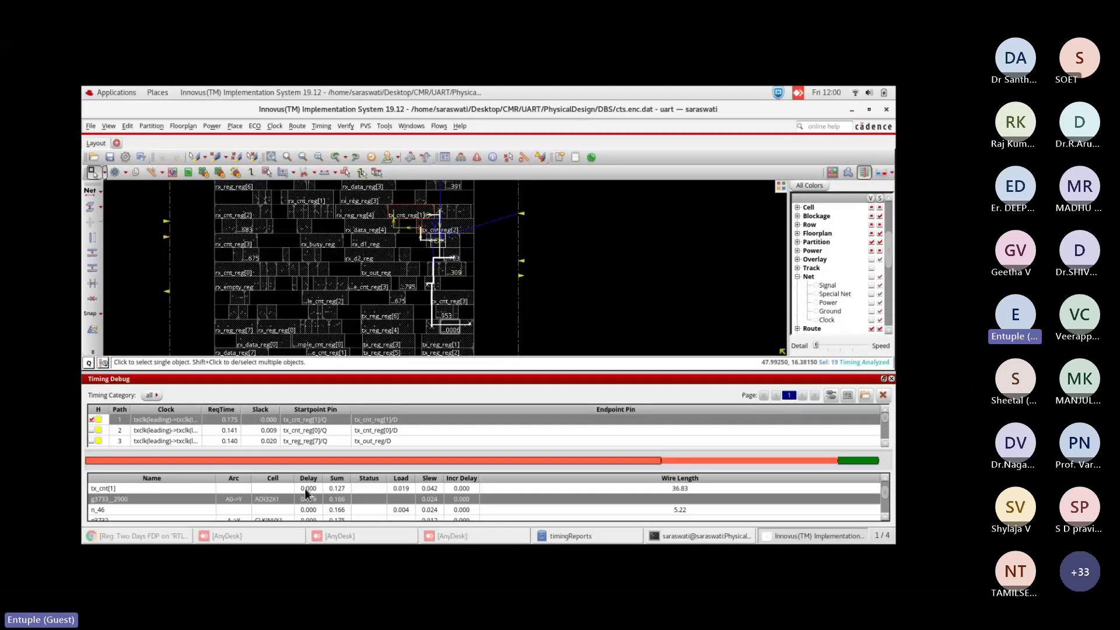
# Open the Interactive ECO change-cell form for the launch register tx_cnt_reg[1], view the available replacement cells and close the form.
pyautogui.scroll(1, 292, 496)
pyautogui.click(273, 488)
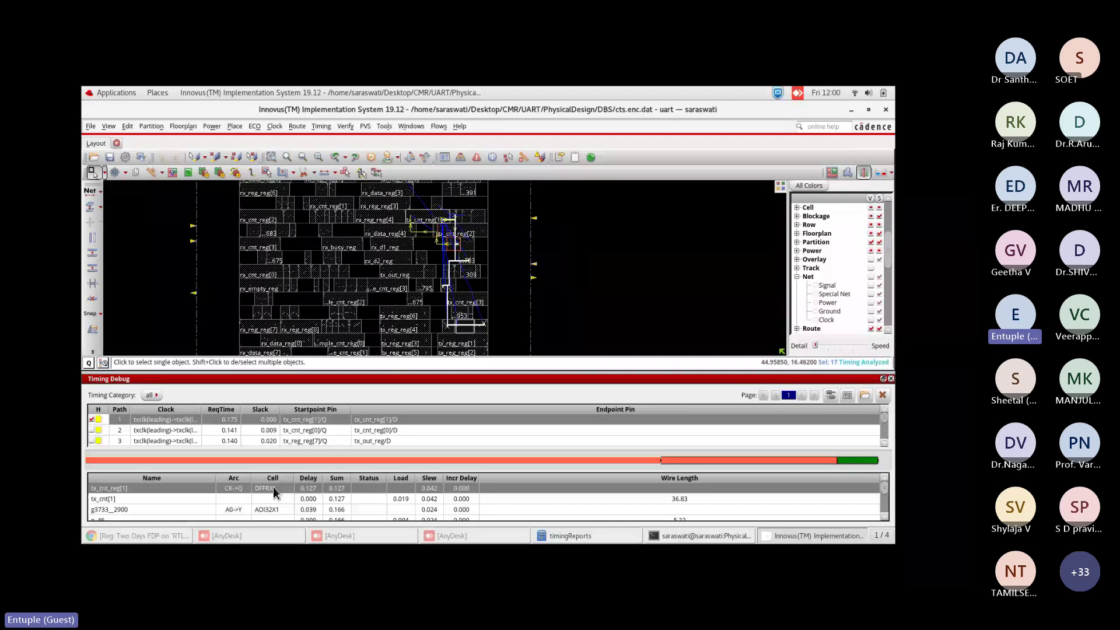
pyautogui.rightClick(273, 488)
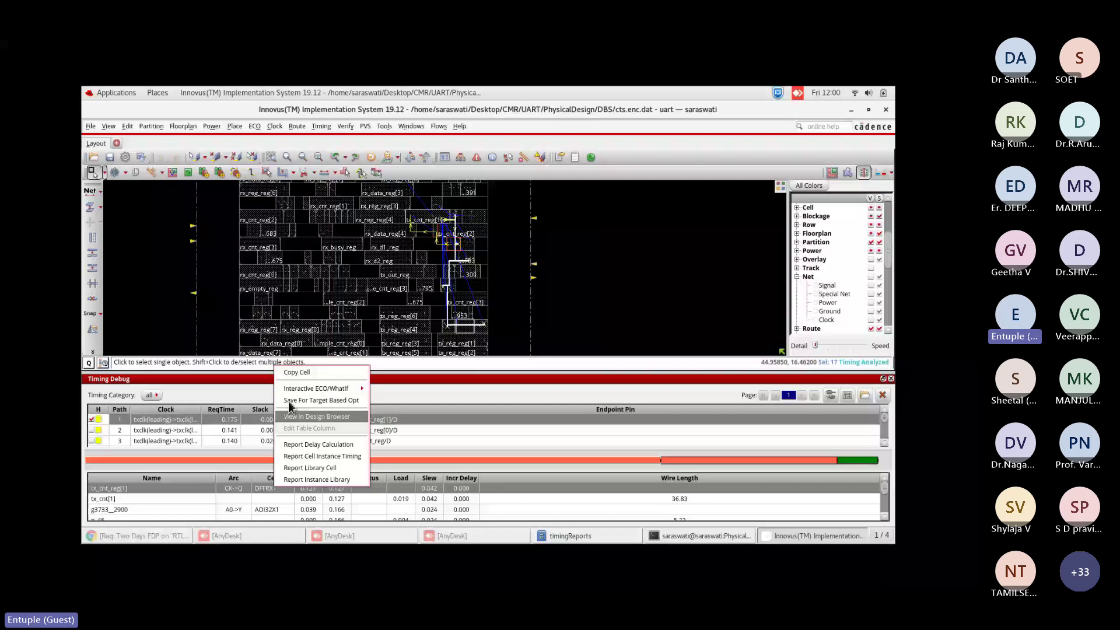
pyautogui.click(374, 166)
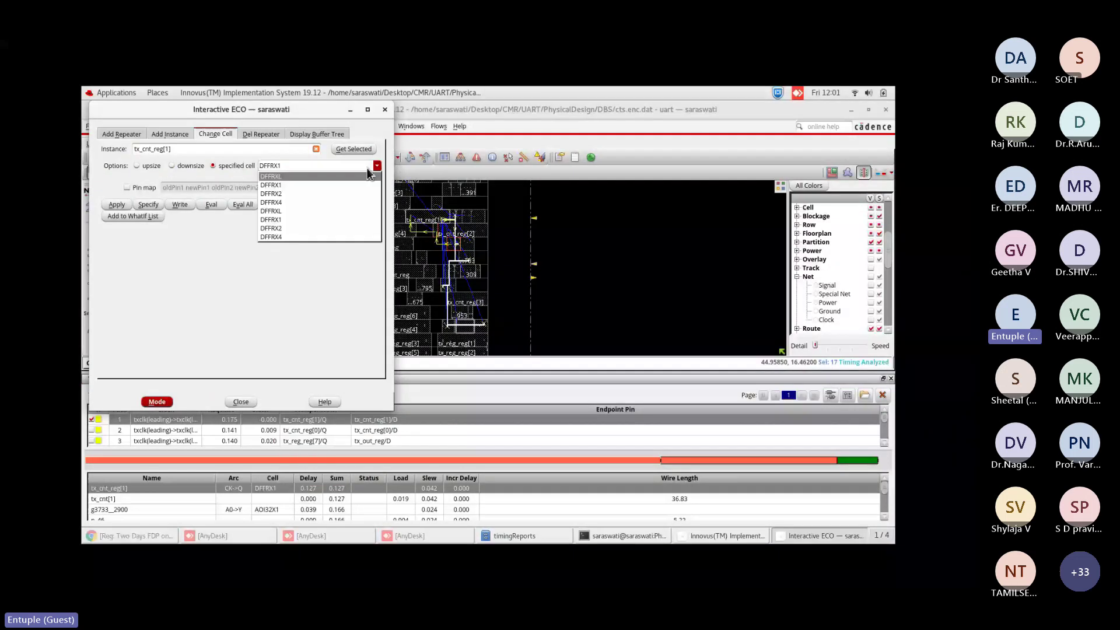
pyautogui.click(377, 166)
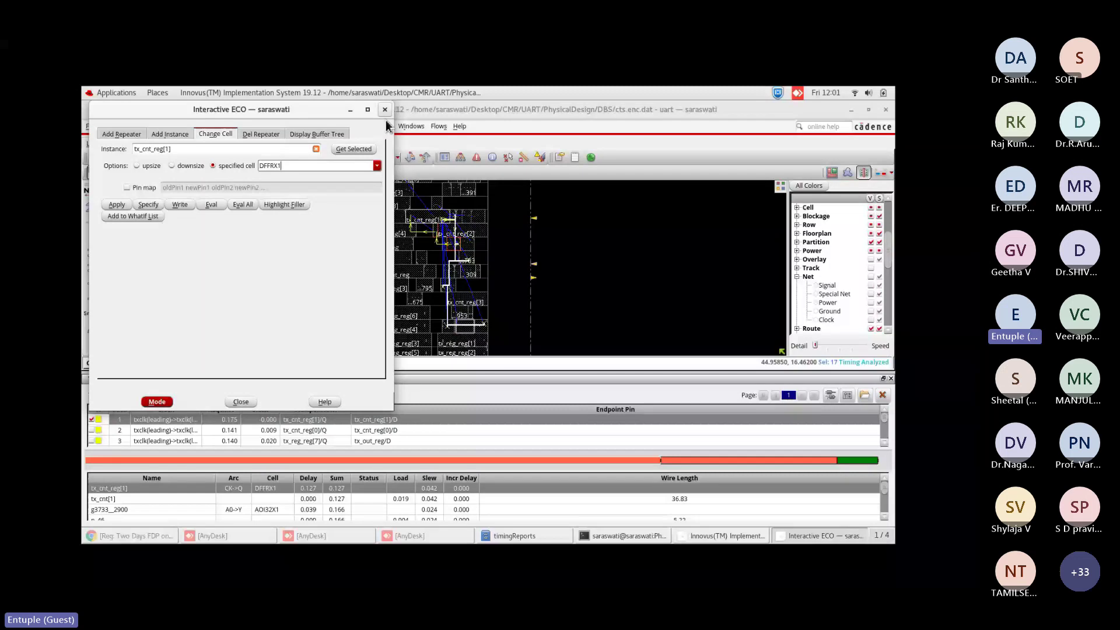
pyautogui.click(384, 109)
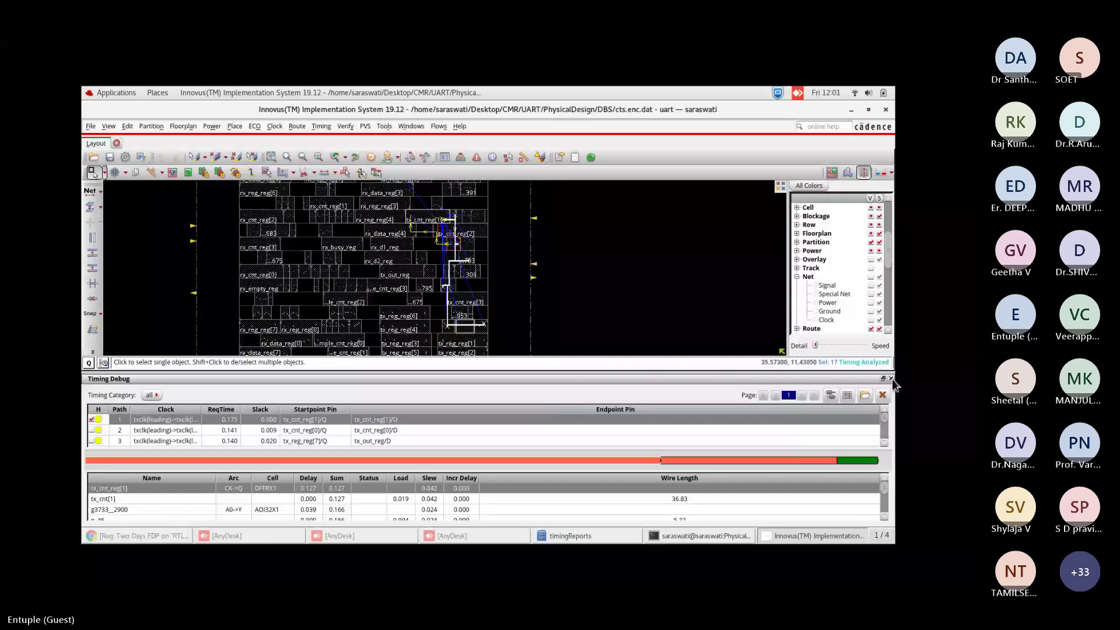
# Close Timing Debug and turn net visibility back on in the layout.
pyautogui.click(891, 379)
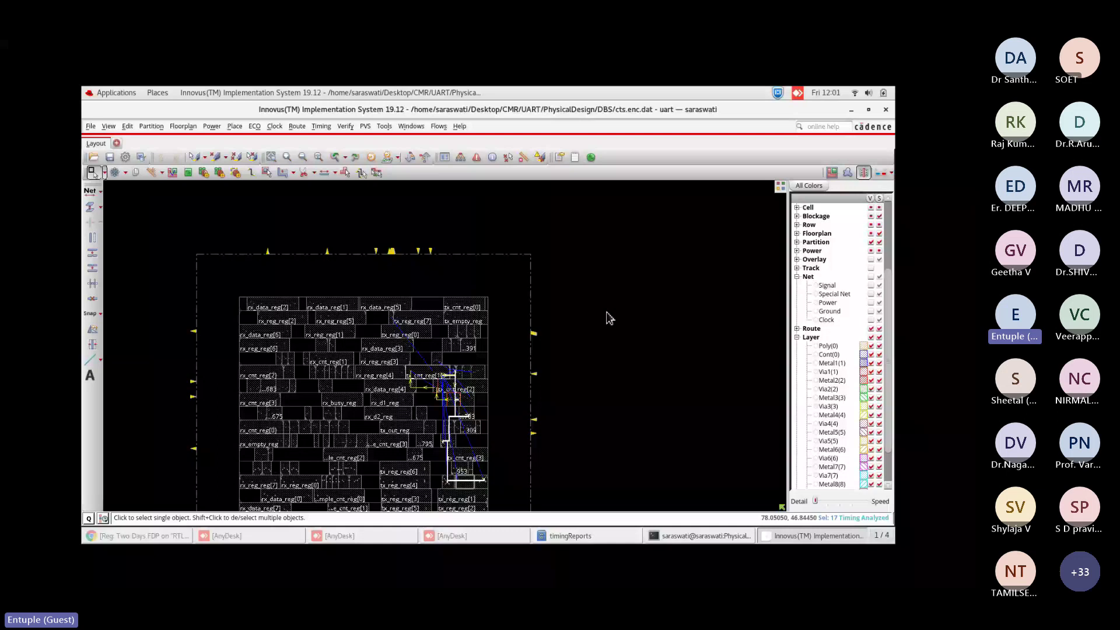
pyautogui.click(871, 277)
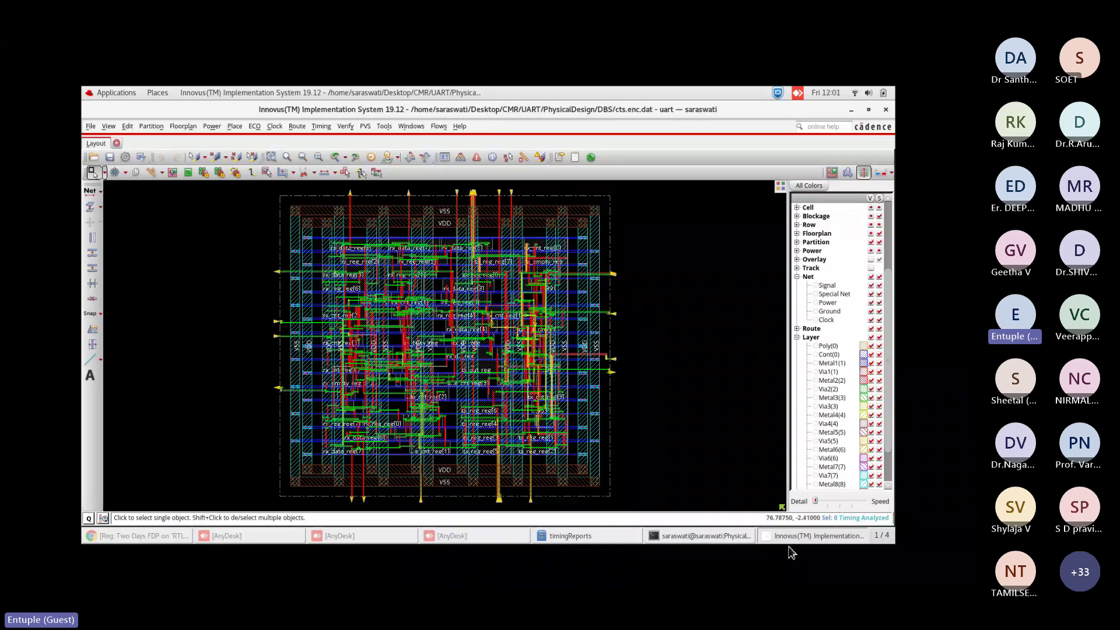
# Run a Post-Route design optimization for both Setup and Hold, with Max Cap and Max Tran design rule violations included.
pyautogui.click(254, 126)
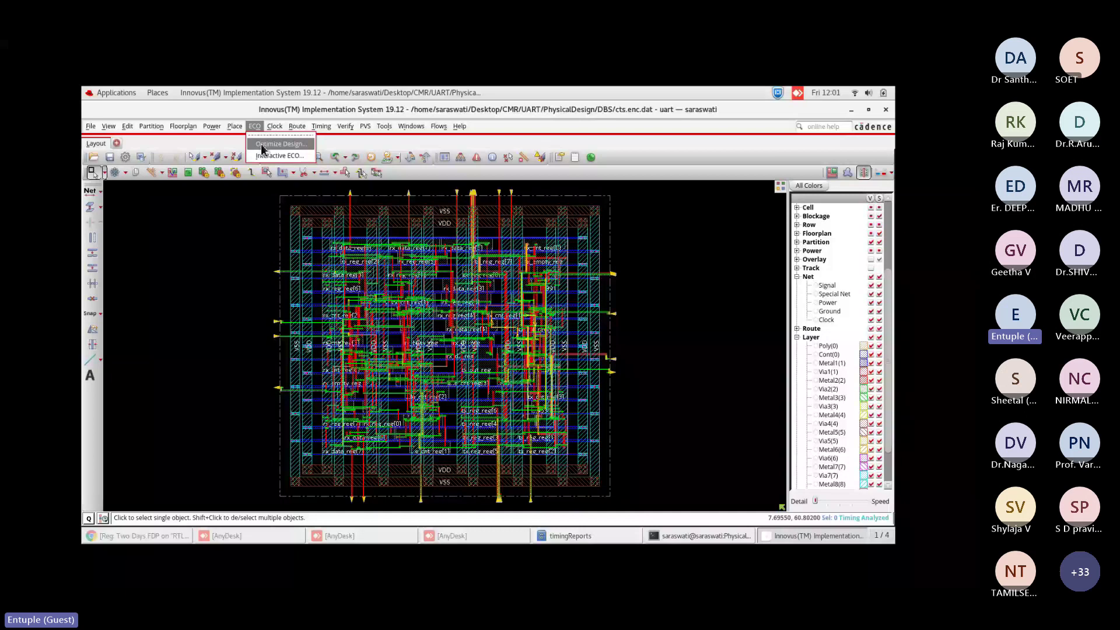
pyautogui.click(262, 145)
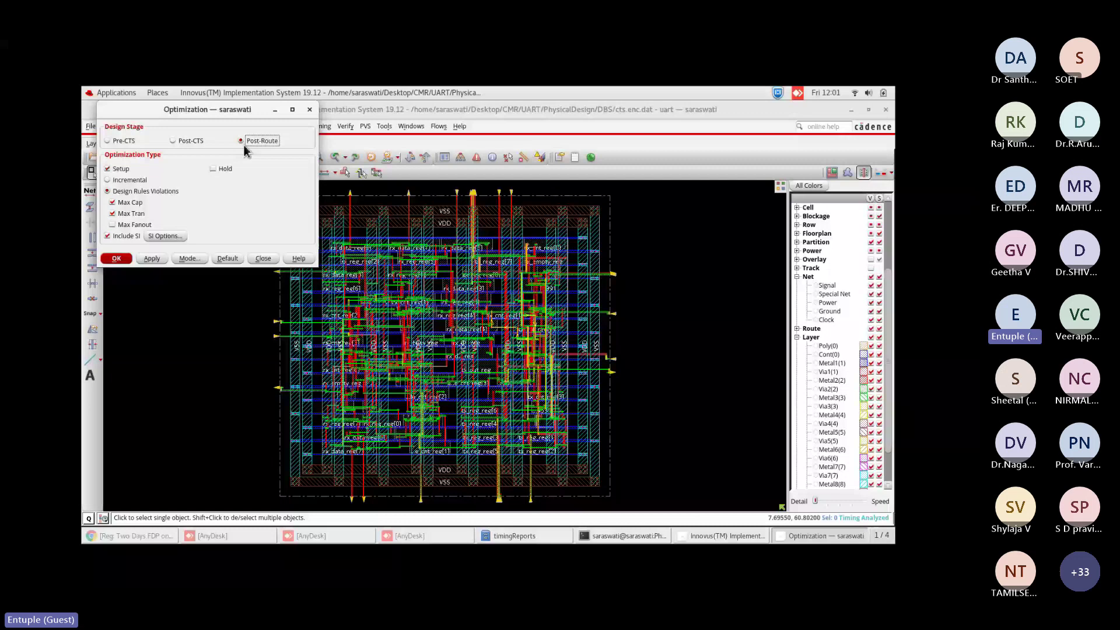
pyautogui.moveTo(207, 109); pyautogui.dragTo(372, 209)
pyautogui.click(213, 169)
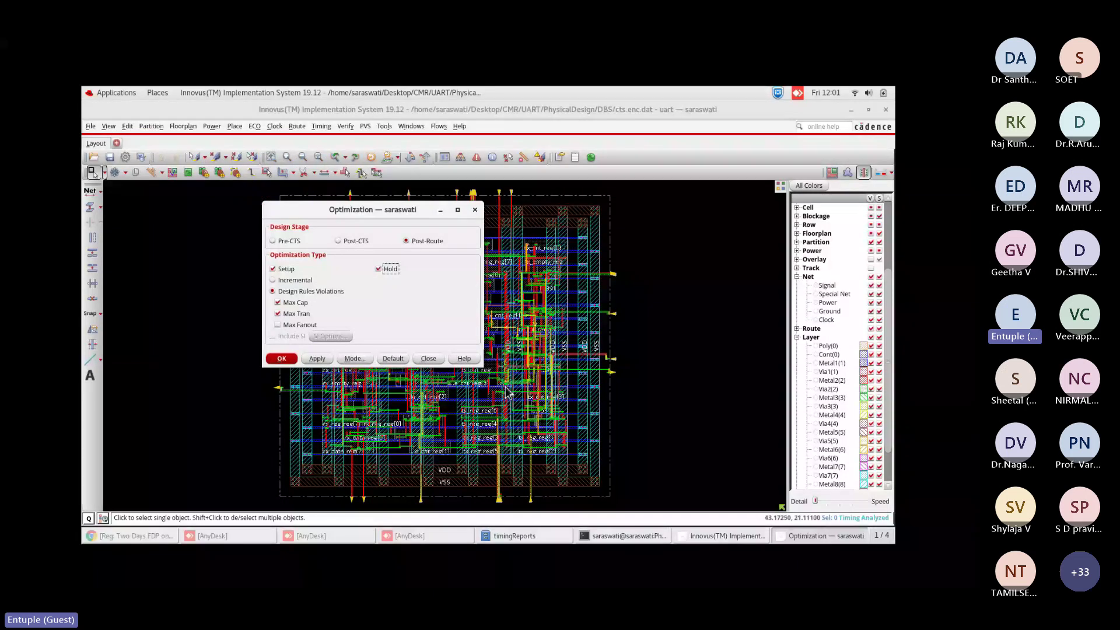
pyautogui.click(281, 271)
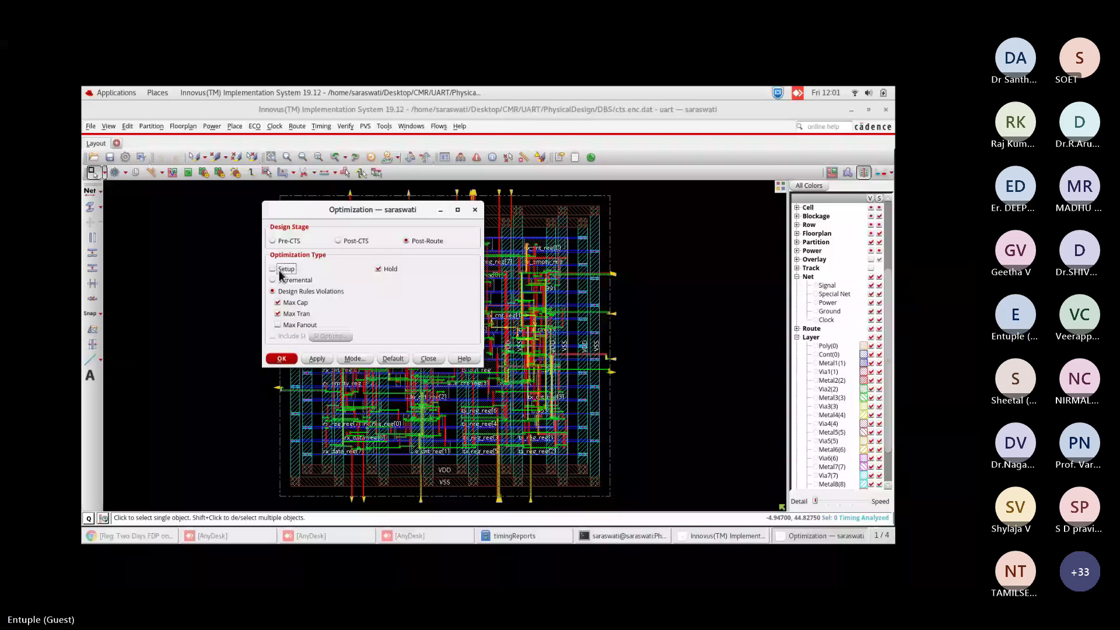
pyautogui.click(273, 336)
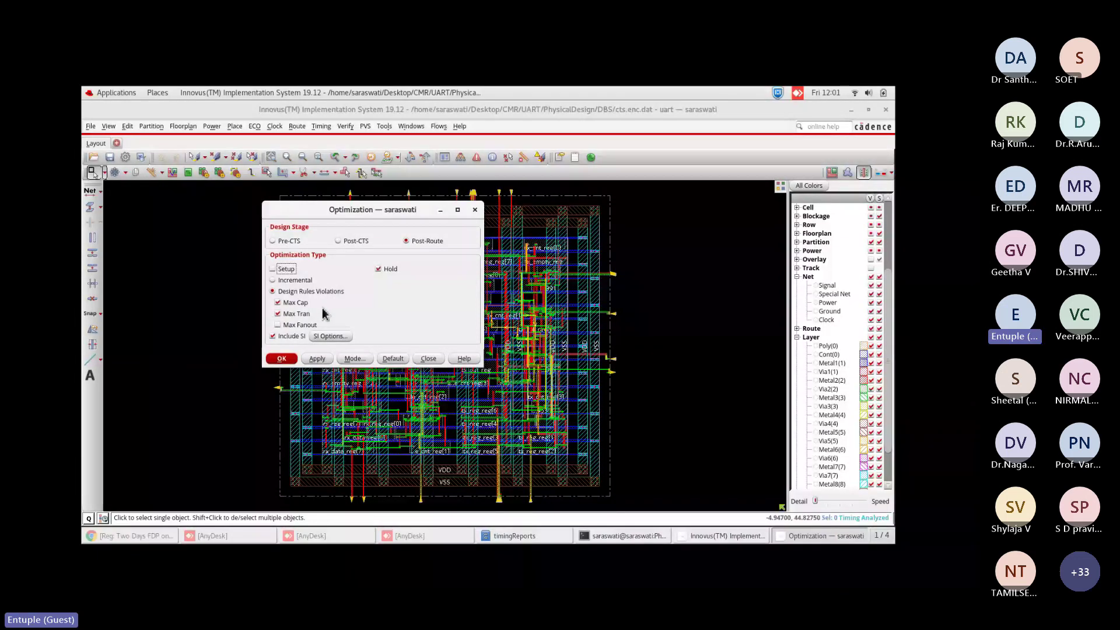
pyautogui.click(309, 270)
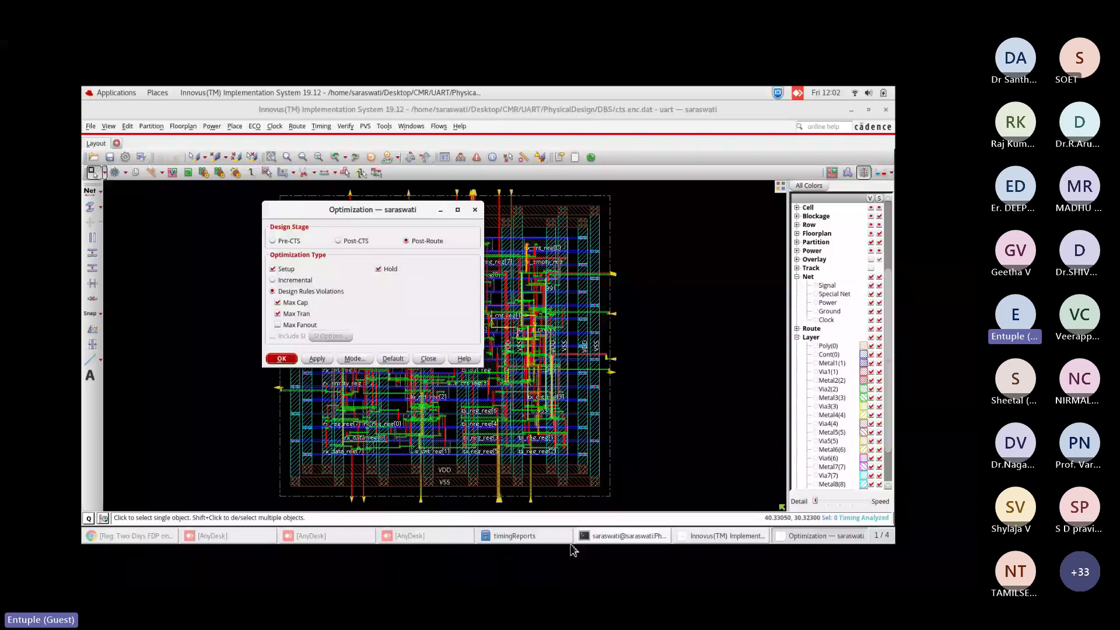
# Switch to the terminal and review the optDesign log from the final SI timing summary back to the routing results.
pyautogui.click(584, 537)
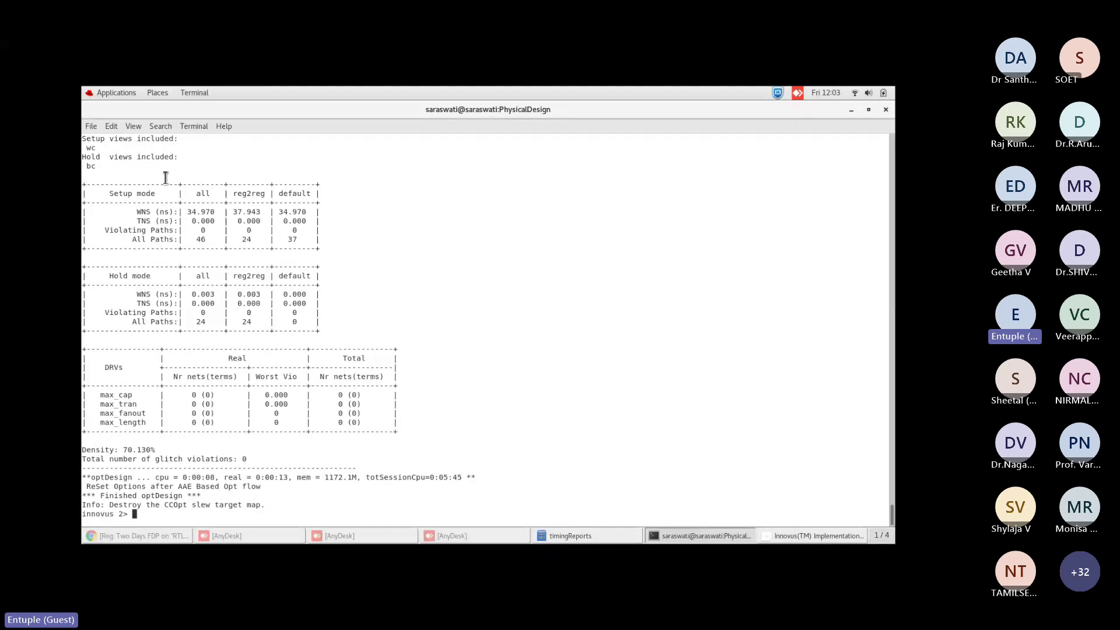
pyautogui.scroll(10, 192, 294)
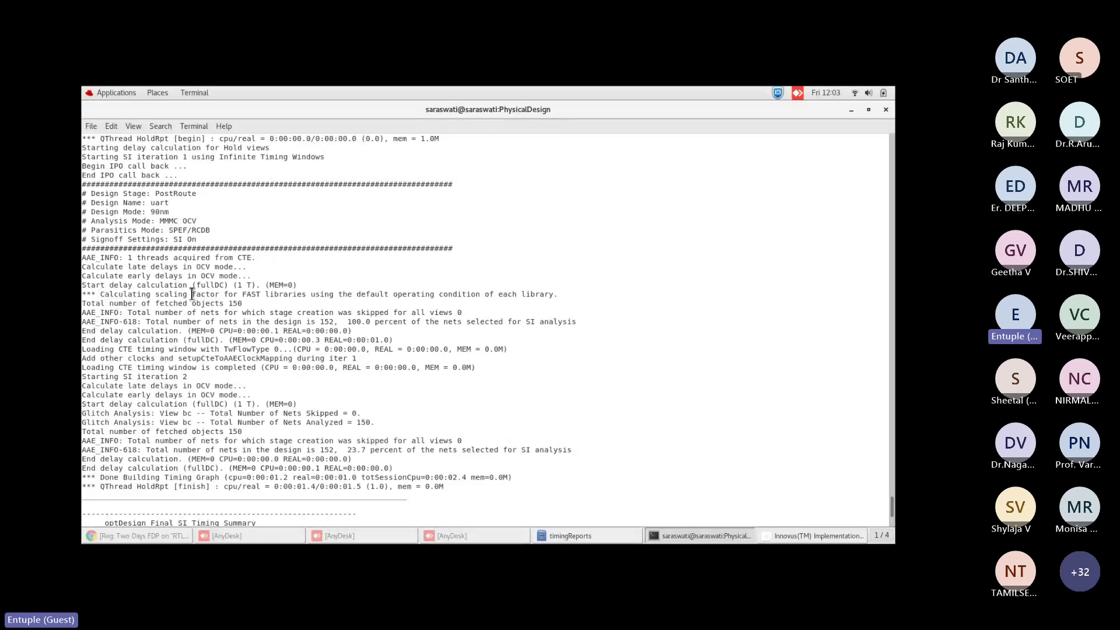
pyautogui.scroll(-15, 192, 294)
pyautogui.scroll(10, 192, 275)
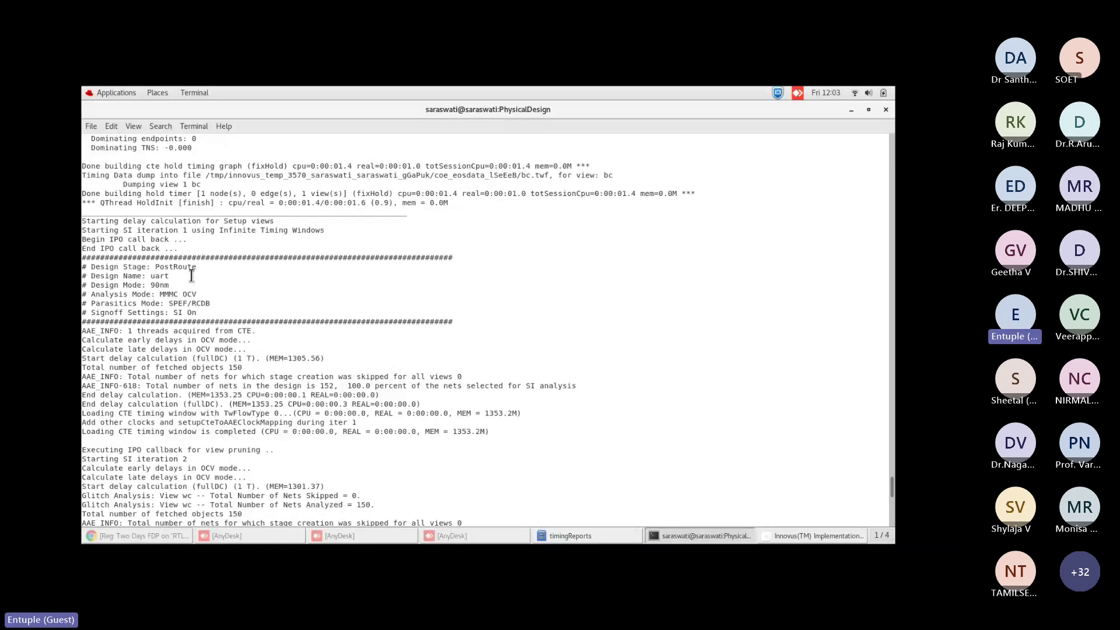
pyautogui.scroll(10, 192, 275)
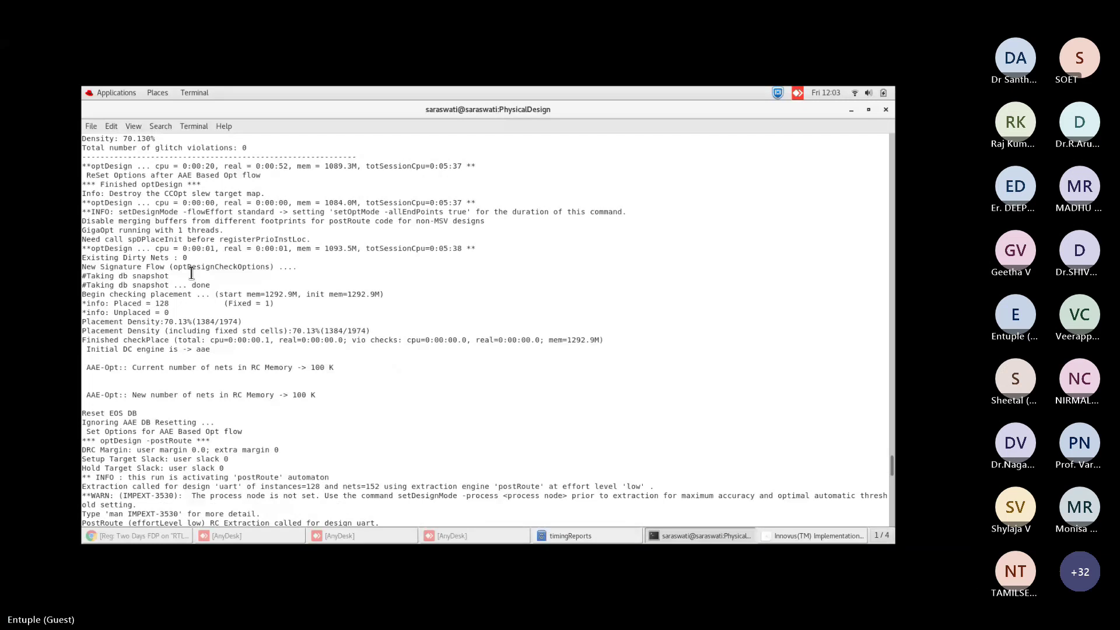
pyautogui.scroll(8, 192, 272)
pyautogui.scroll(10, 192, 272)
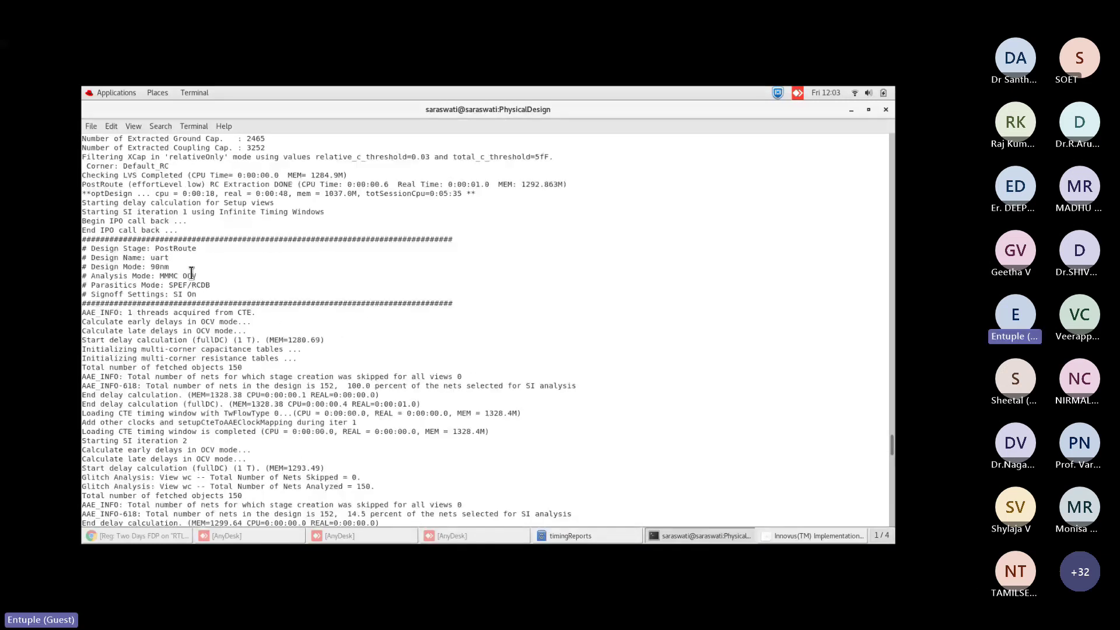
pyautogui.scroll(12, 191, 272)
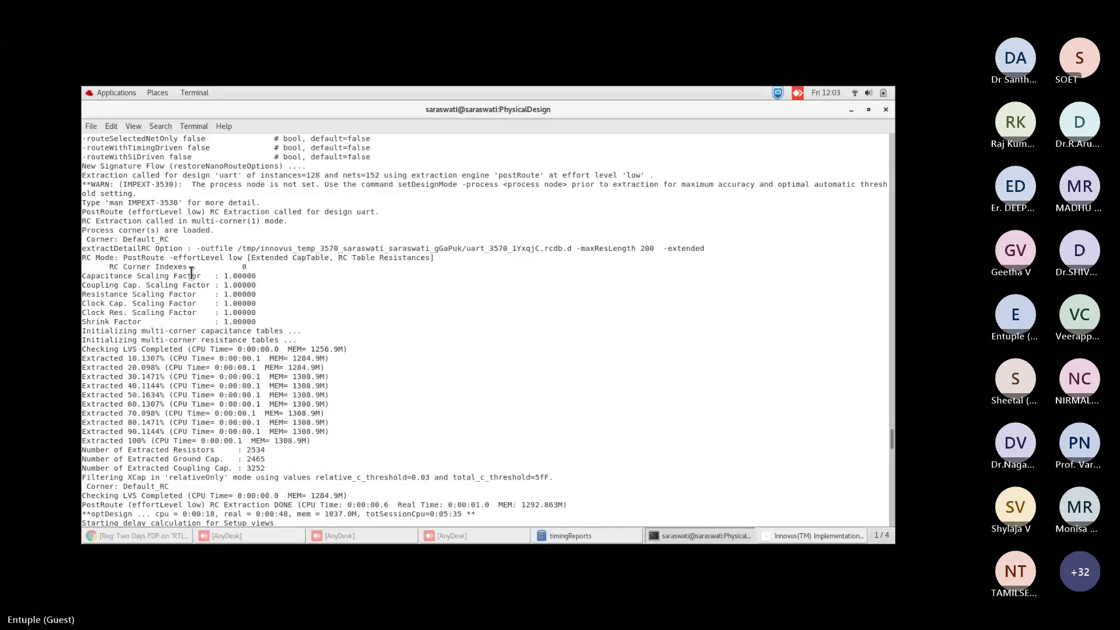
pyautogui.scroll(10, 192, 273)
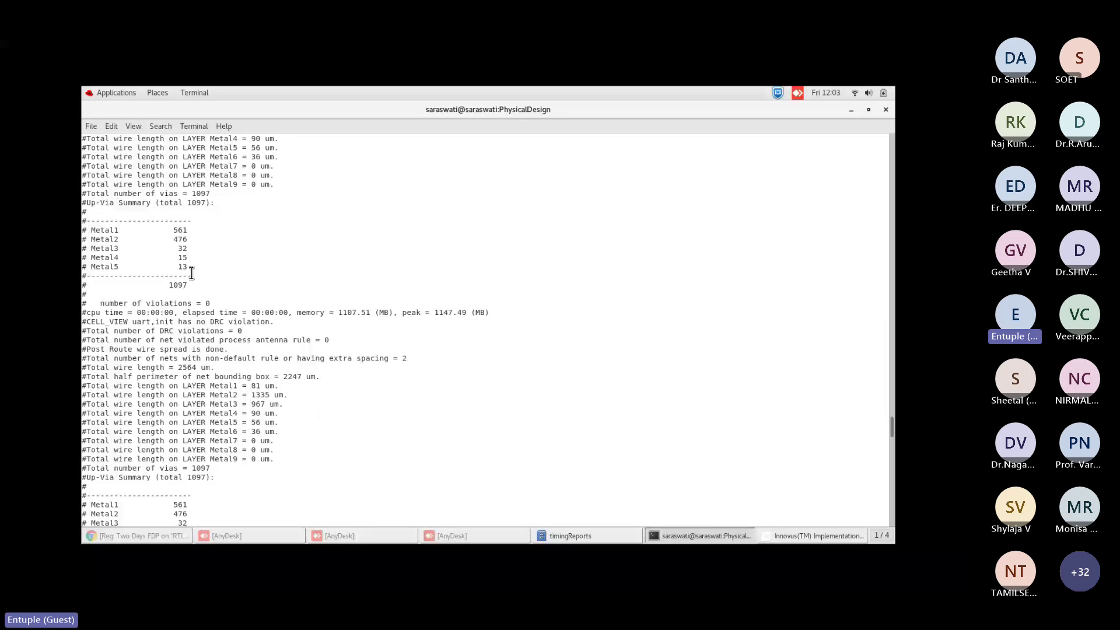
# Examine the total wire length, per-layer wire lengths and via summaries in the log before and after post-route wire spreading.
pyautogui.scroll(-5, 192, 273)
pyautogui.moveTo(280, 424); pyautogui.dragTo(117, 336)
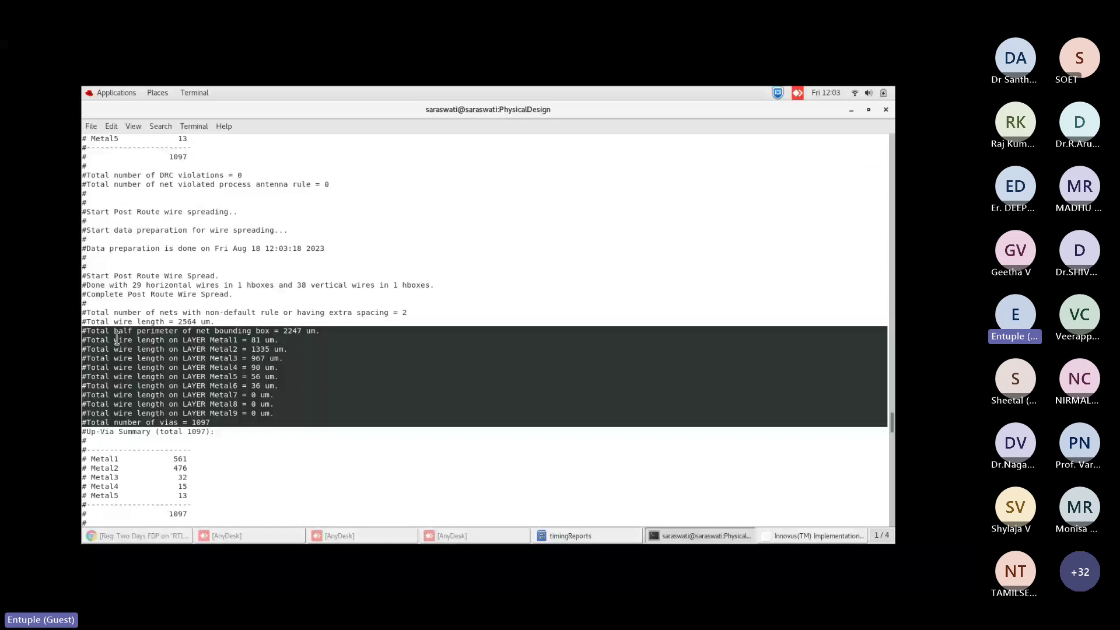
pyautogui.scroll(8, 196, 349)
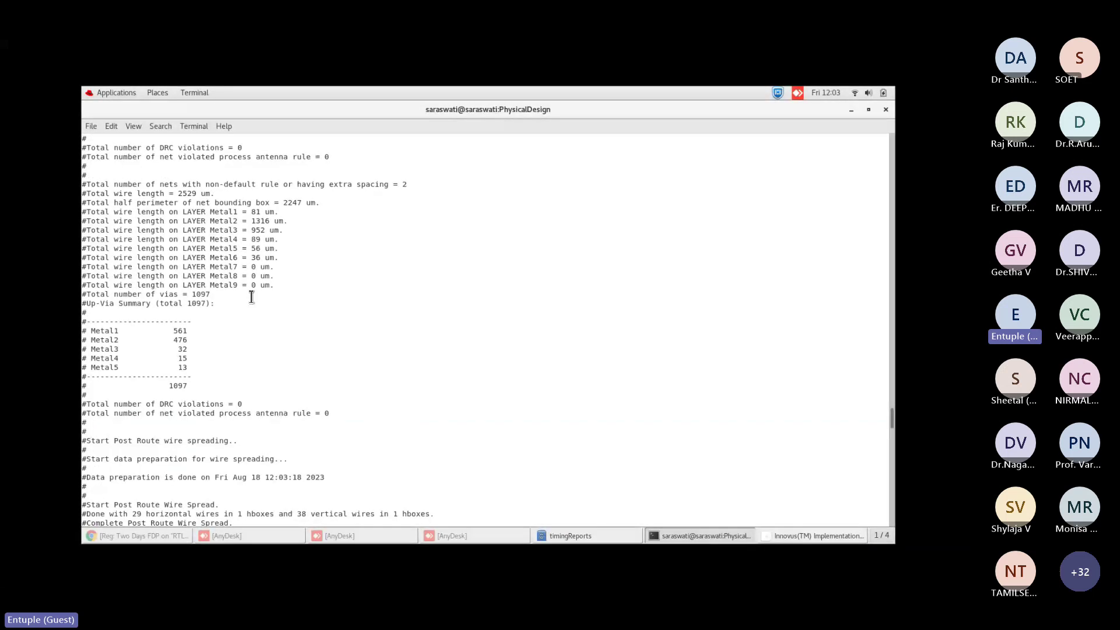
pyautogui.moveTo(270, 285); pyautogui.dragTo(247, 275)
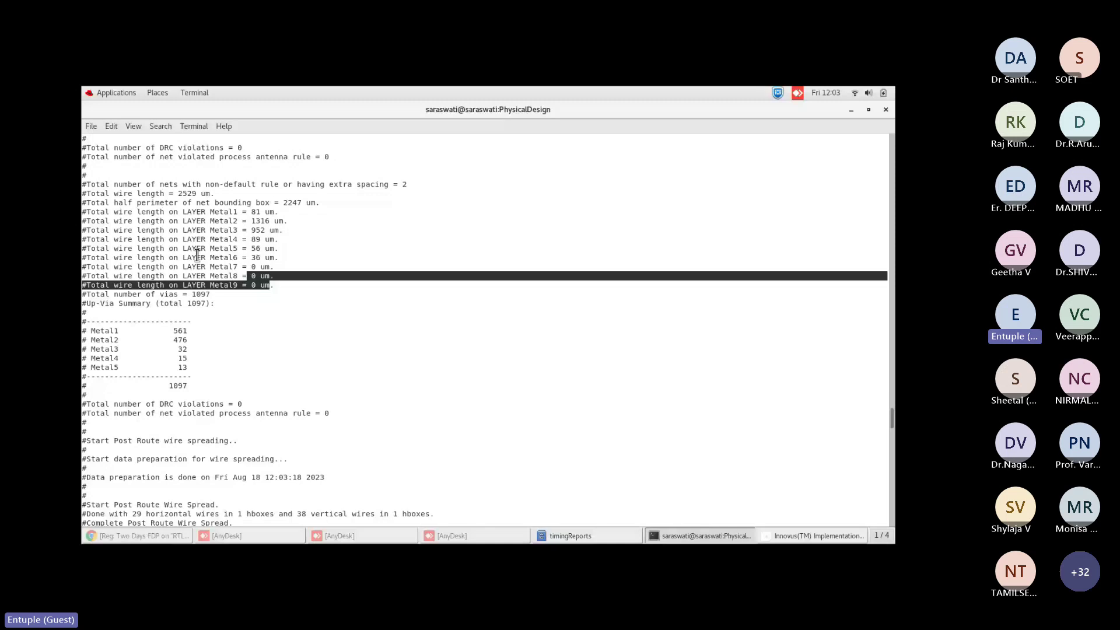
pyautogui.click(198, 255)
pyautogui.scroll(-7, 197, 255)
pyautogui.scroll(12, 198, 233)
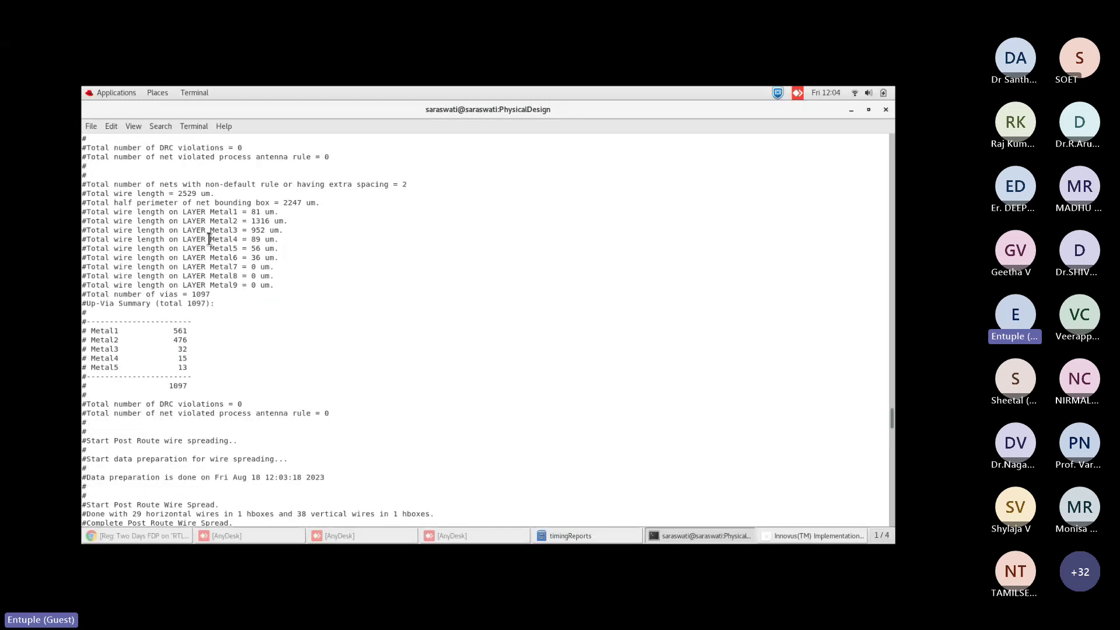
pyautogui.moveTo(179, 330); pyautogui.dragTo(209, 326)
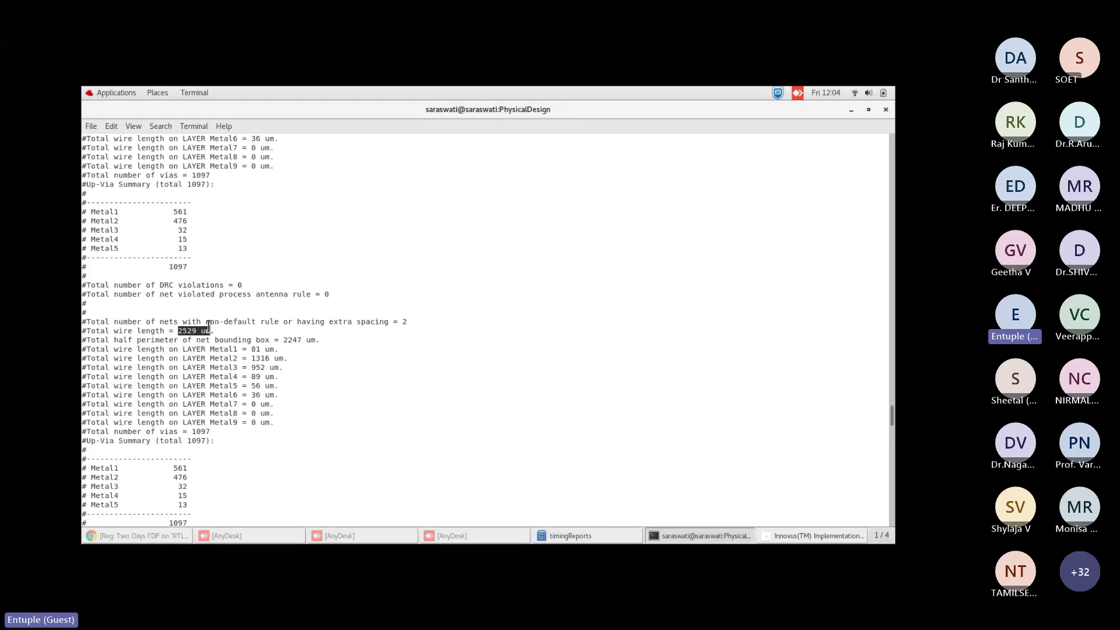
pyautogui.scroll(5, 181, 226)
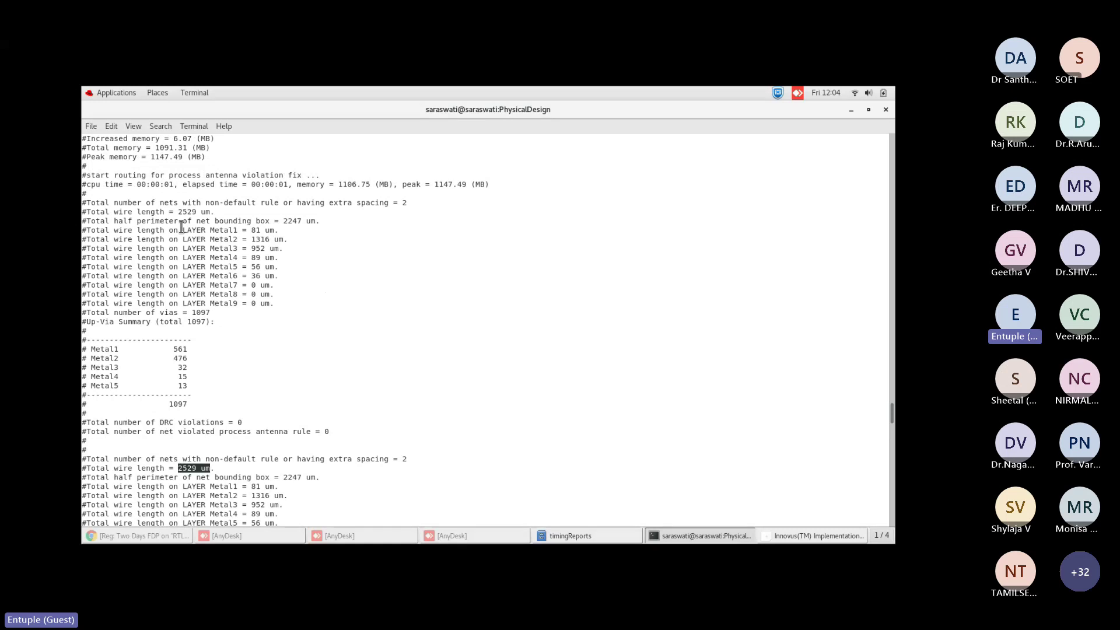
# Review the routing log backwards from the antenna violation fix through detail routing, track assignment and congestion analysis to the routing resource analysis.
pyautogui.click(179, 215)
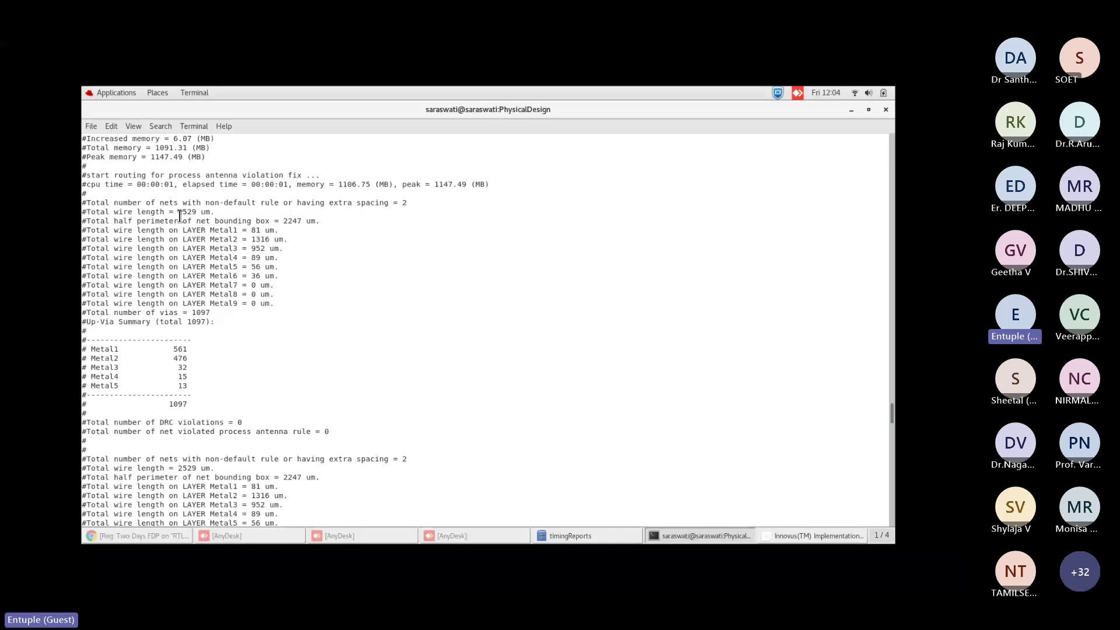
pyautogui.moveTo(180, 216); pyautogui.dragTo(88, 203)
pyautogui.scroll(12, 92, 215)
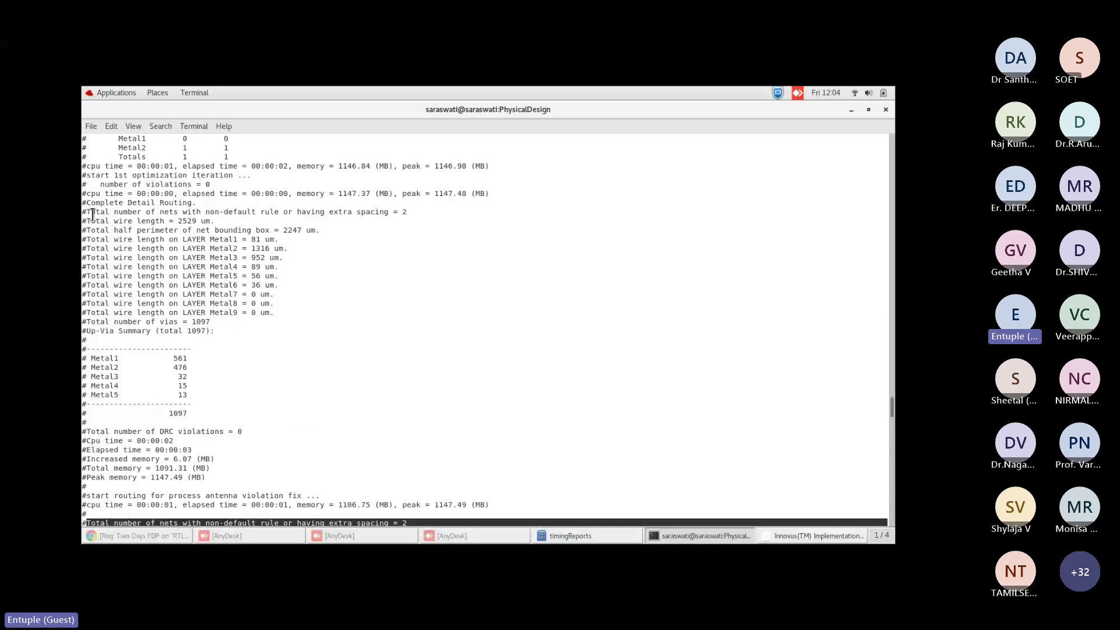
pyautogui.scroll(12, 166, 307)
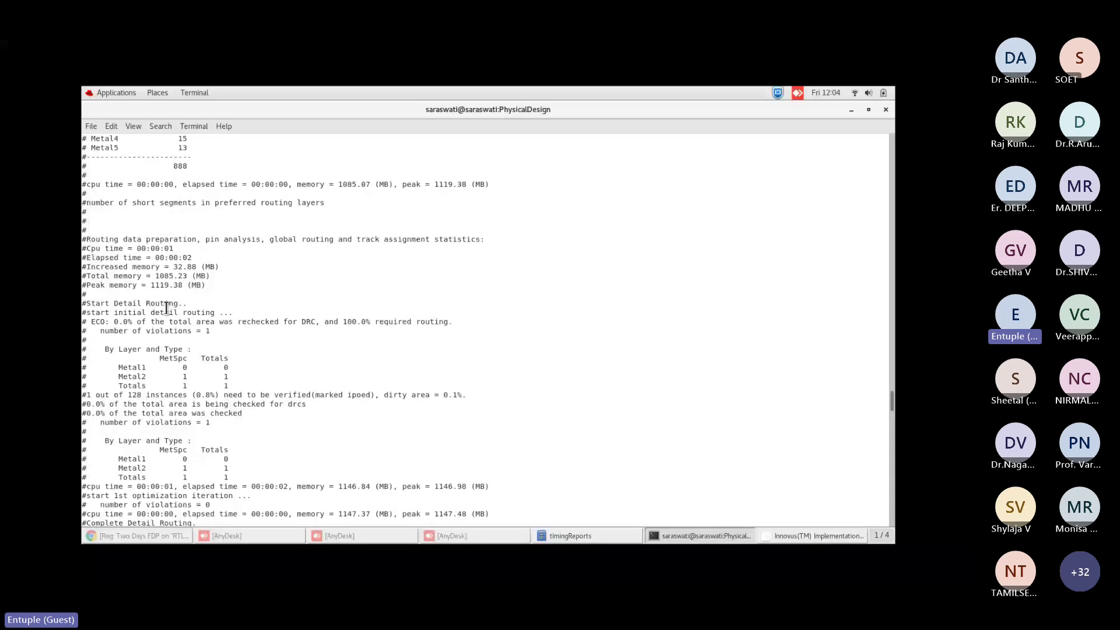
pyautogui.scroll(13, 166, 307)
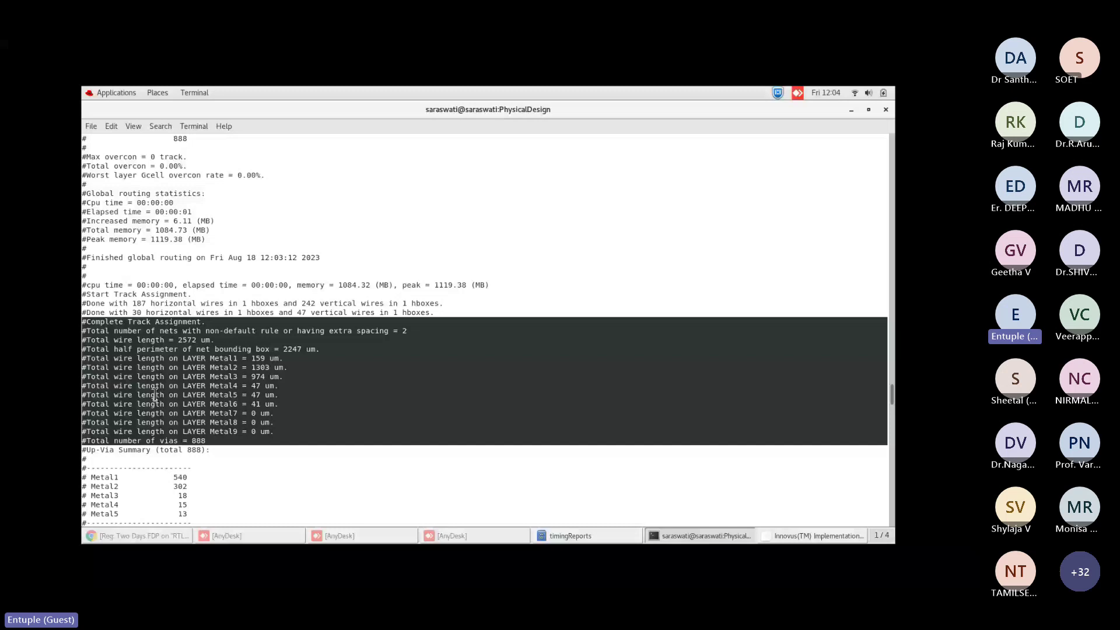
pyautogui.scroll(20, 155, 396)
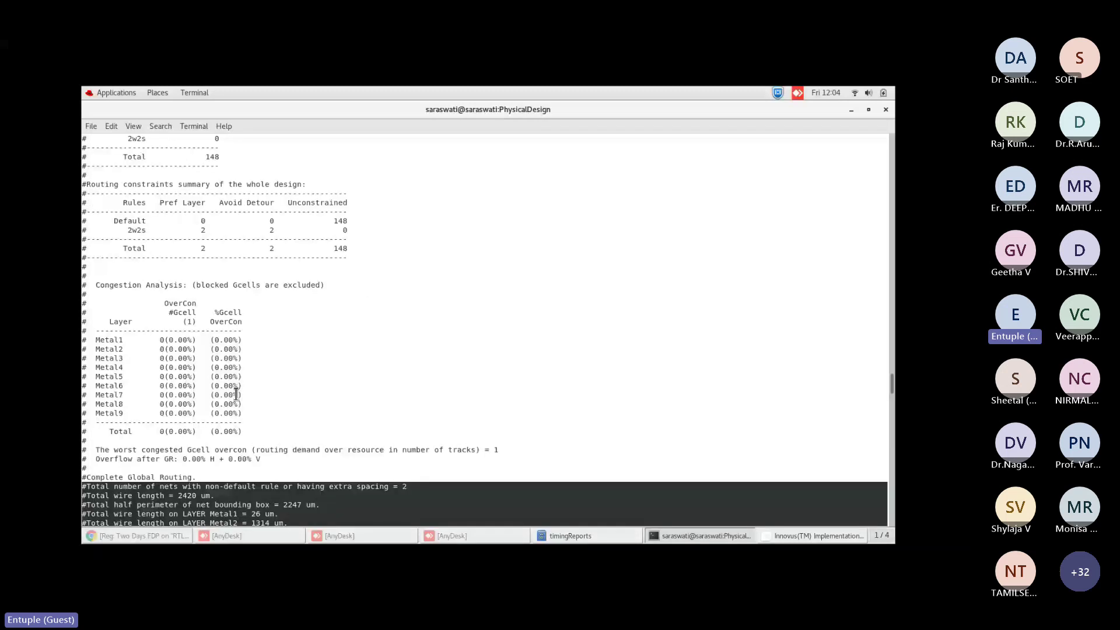
pyautogui.scroll(15, 236, 394)
pyautogui.scroll(7, 200, 360)
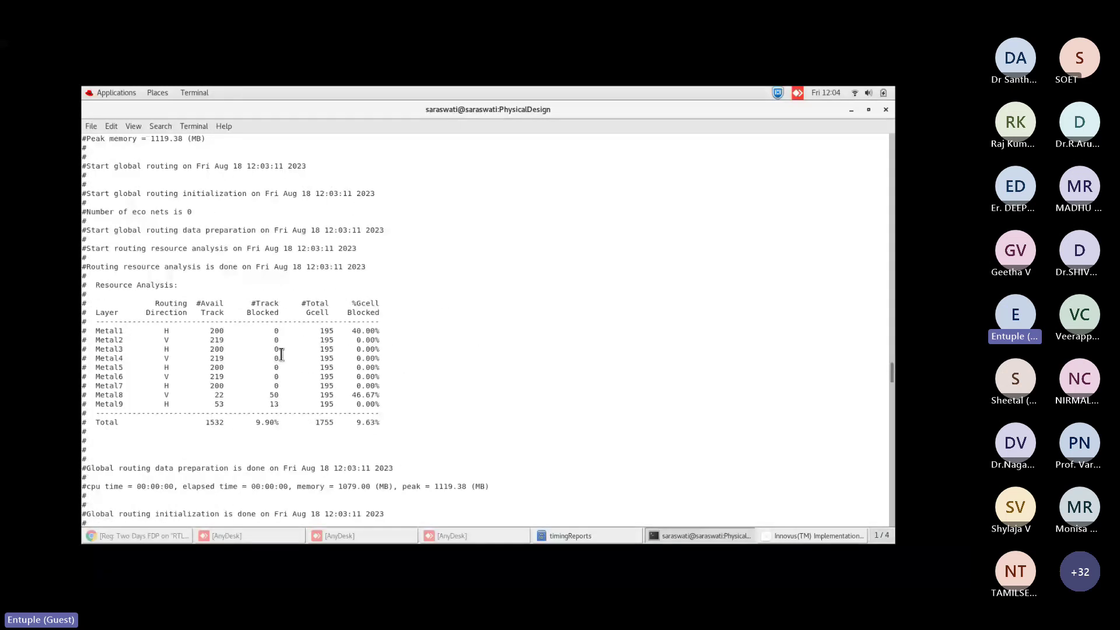
pyautogui.scroll(5, 279, 351)
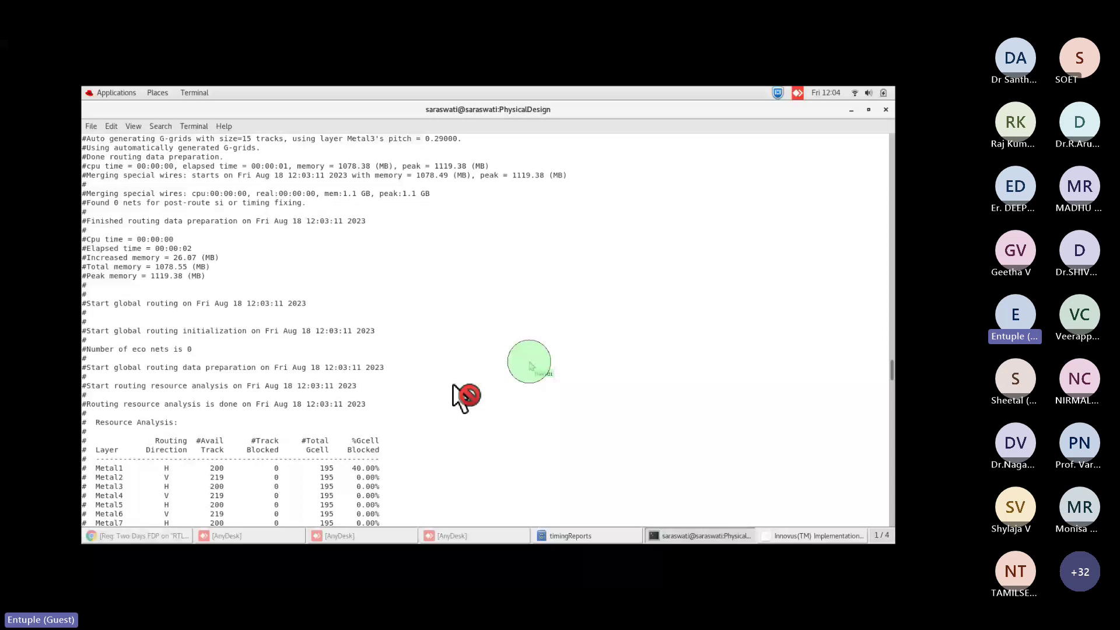
# Examine the setup, hold and DRV tables and the density in the final optDesign timing summary at the end of the log.
pyautogui.moveTo(105, 193); pyautogui.dragTo(302, 239)
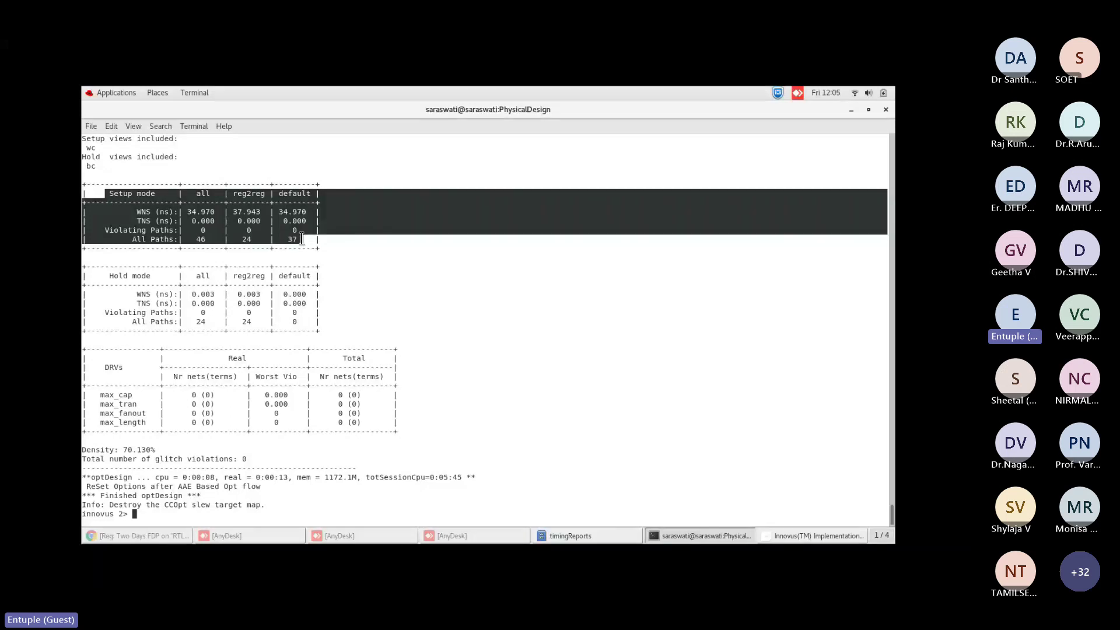
pyautogui.moveTo(101, 395); pyautogui.dragTo(370, 397)
pyautogui.moveTo(134, 294); pyautogui.dragTo(154, 304)
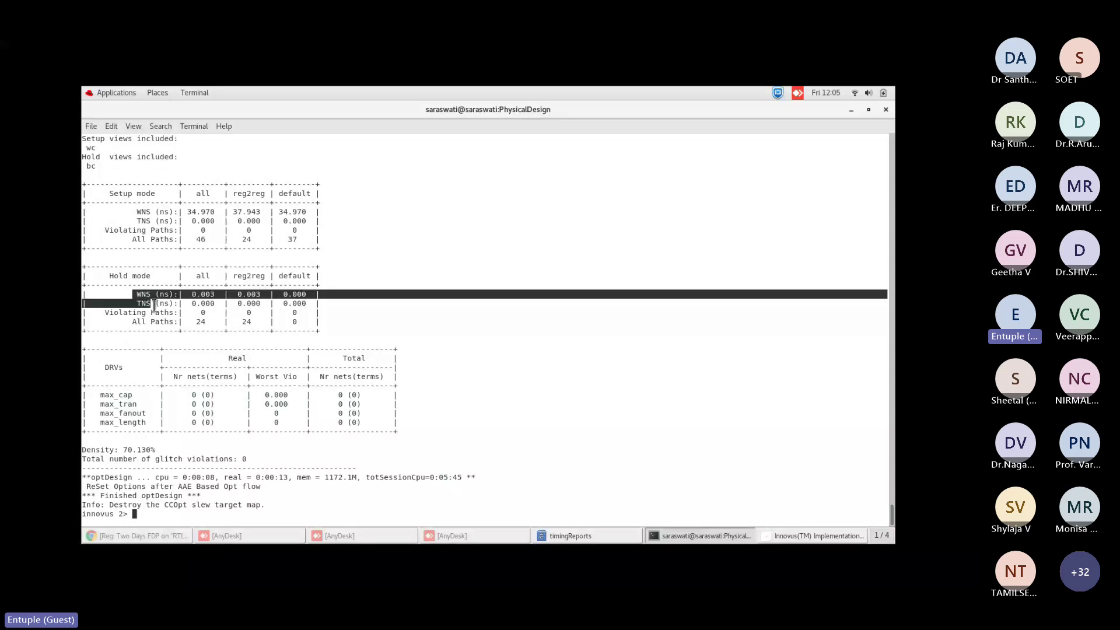
pyautogui.click(198, 314)
pyautogui.moveTo(199, 314); pyautogui.dragTo(314, 315)
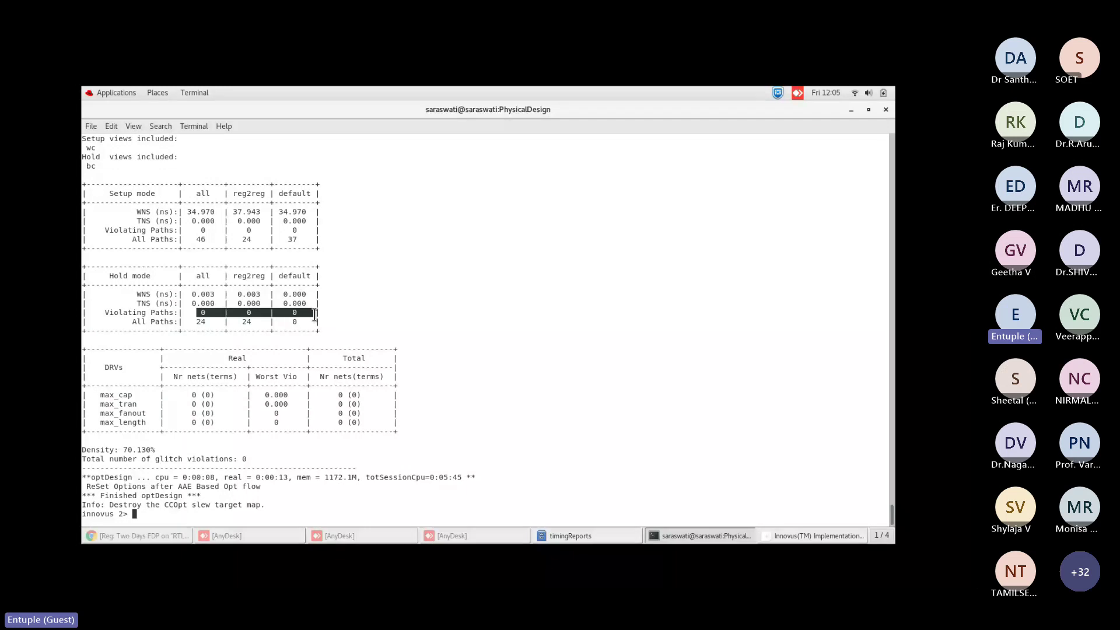
pyautogui.moveTo(198, 313); pyautogui.dragTo(109, 185)
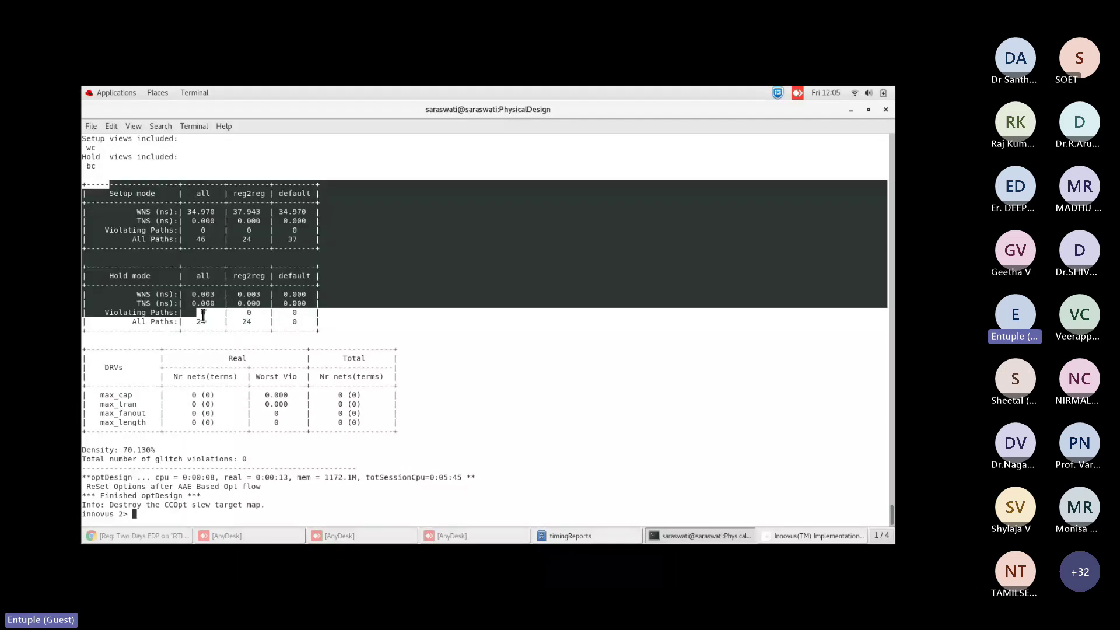
pyautogui.moveTo(204, 315); pyautogui.dragTo(272, 421)
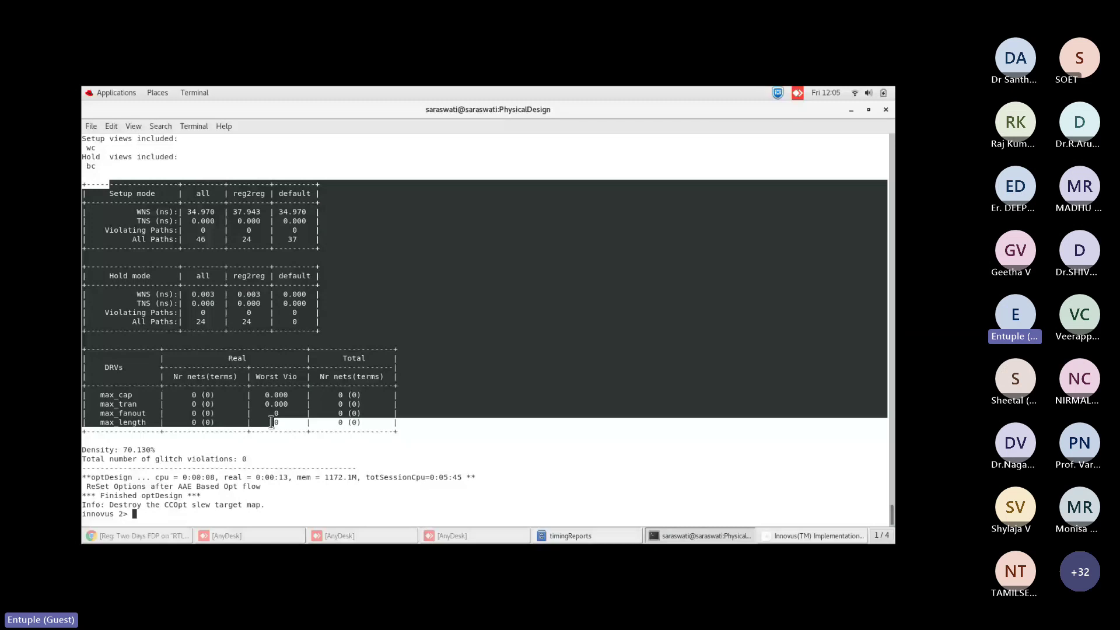
pyautogui.moveTo(271, 421); pyautogui.dragTo(274, 422)
pyautogui.tripleClick(91, 449)
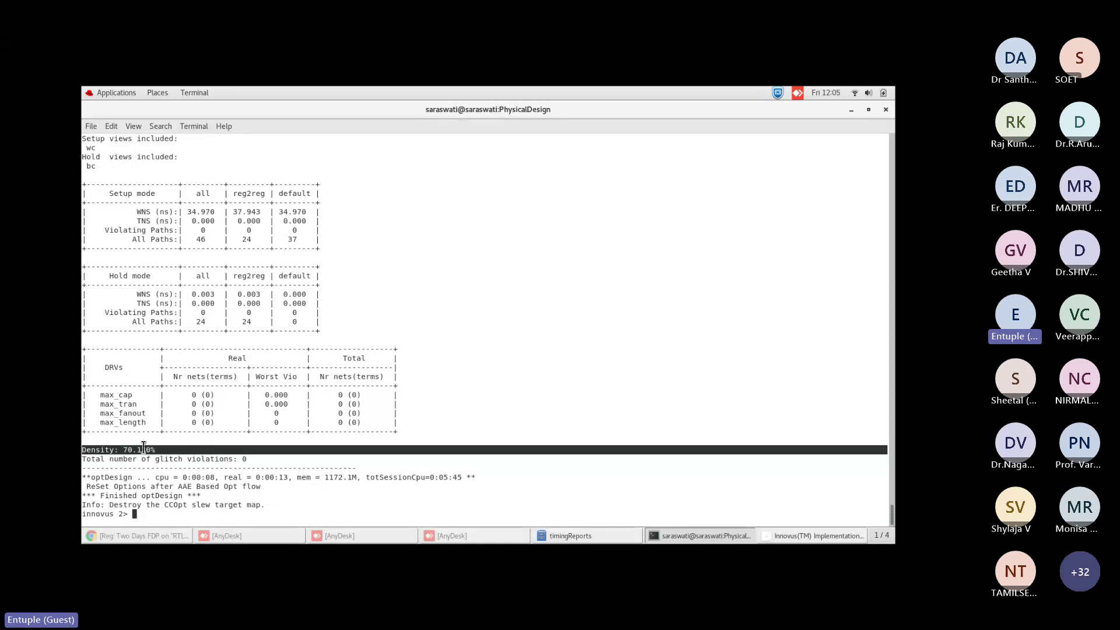
# Trace the optDesign log back to the Initial SI Timing Summary and examine its density and max_cap violation entries.
pyautogui.scroll(15, 177, 438)
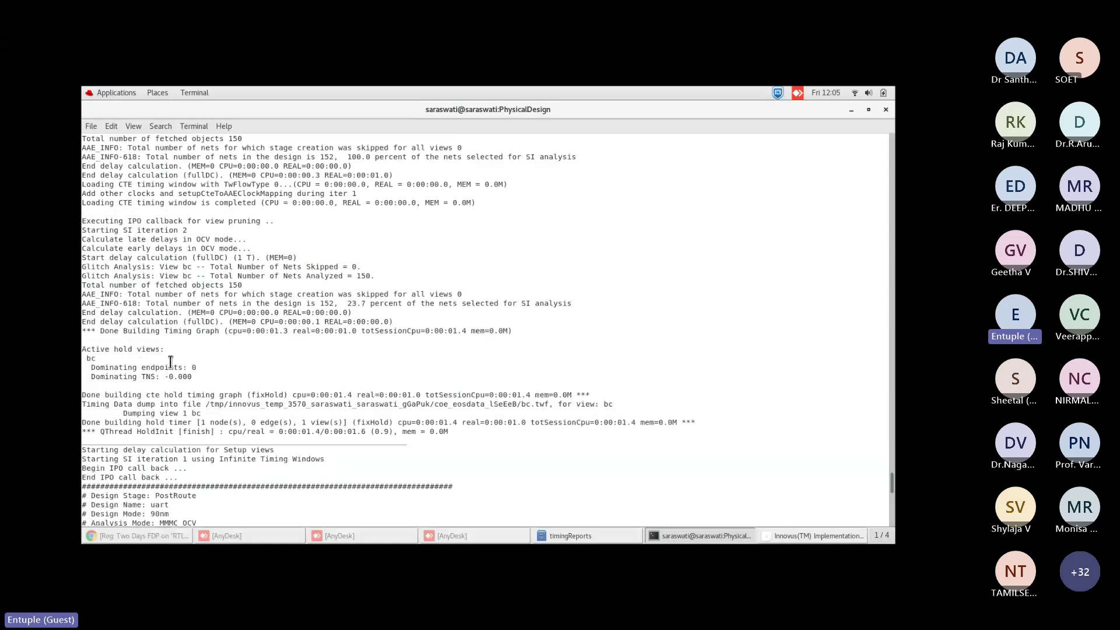
pyautogui.scroll(10, 170, 362)
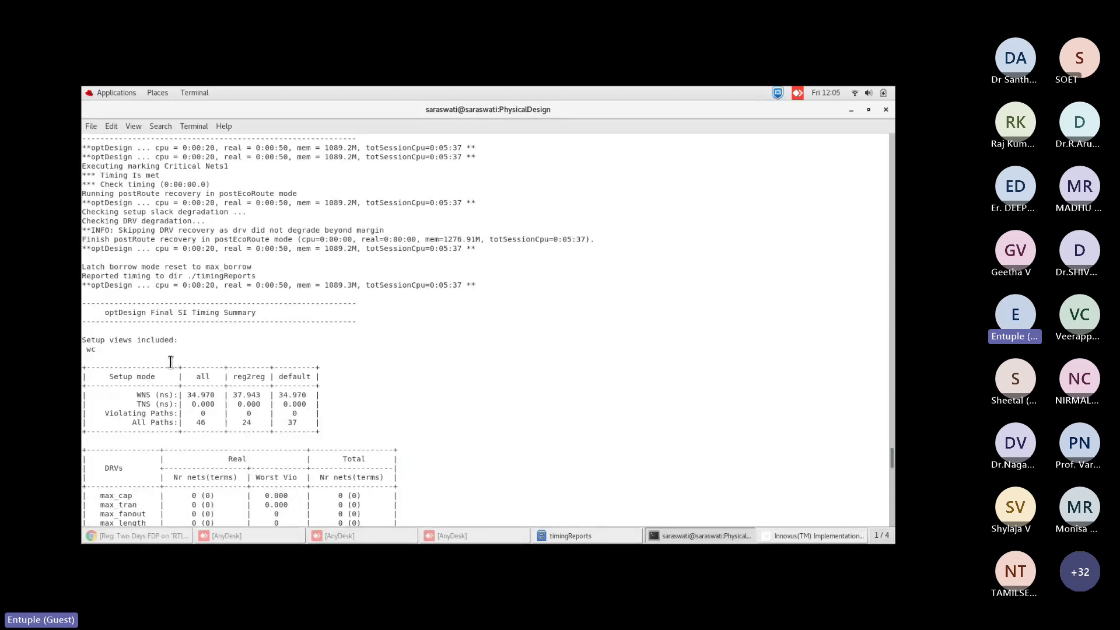
pyautogui.scroll(10, 170, 361)
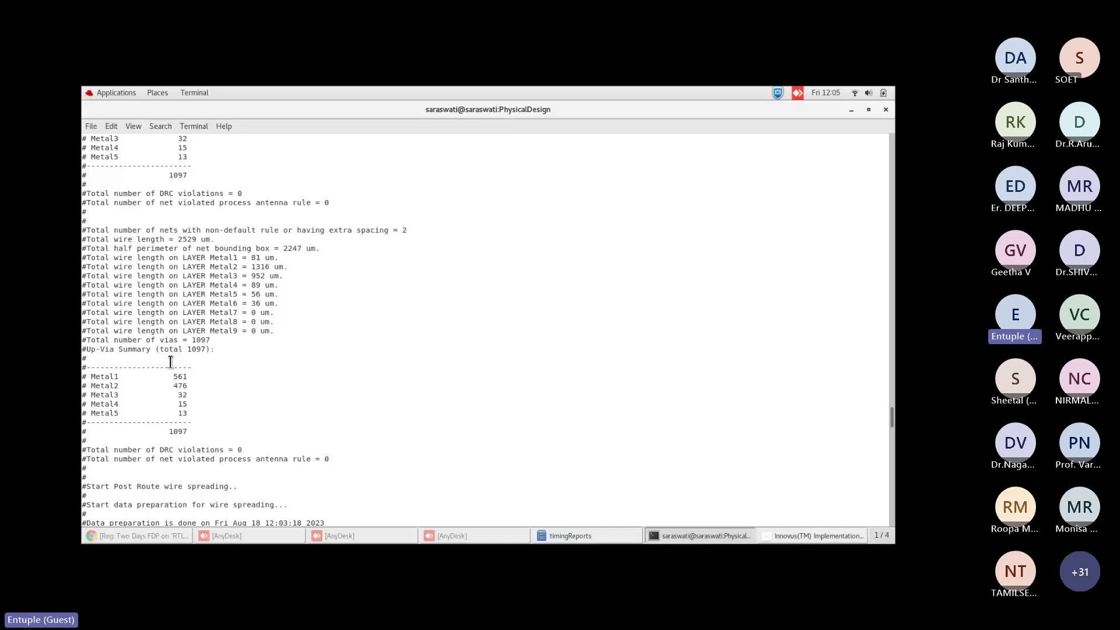
pyautogui.scroll(10, 170, 361)
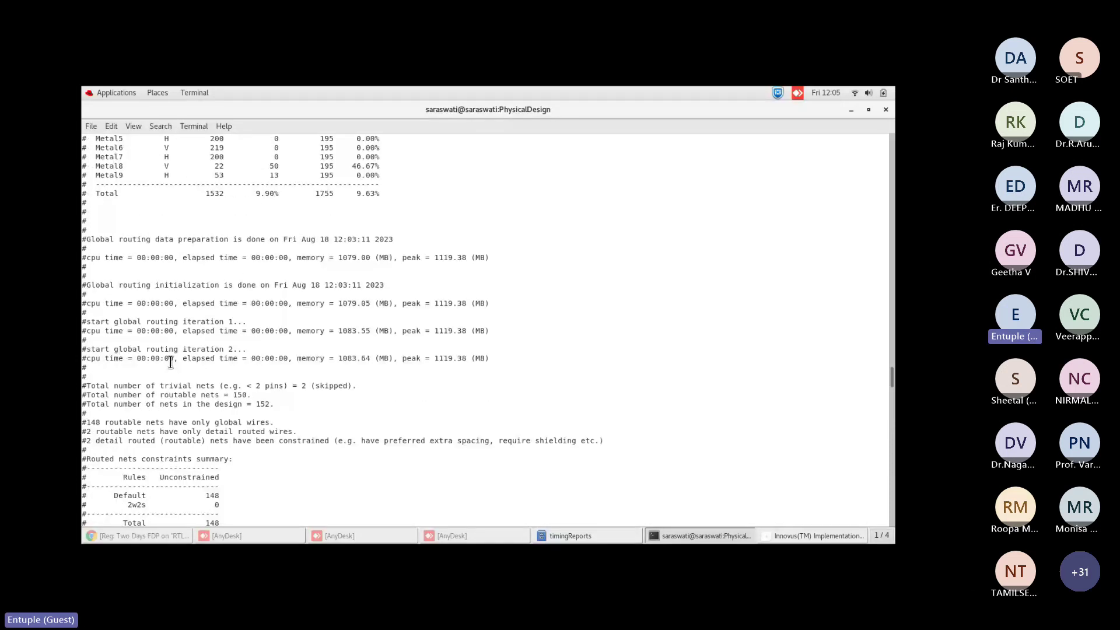
pyautogui.scroll(10, 171, 361)
pyautogui.scroll(10, 171, 362)
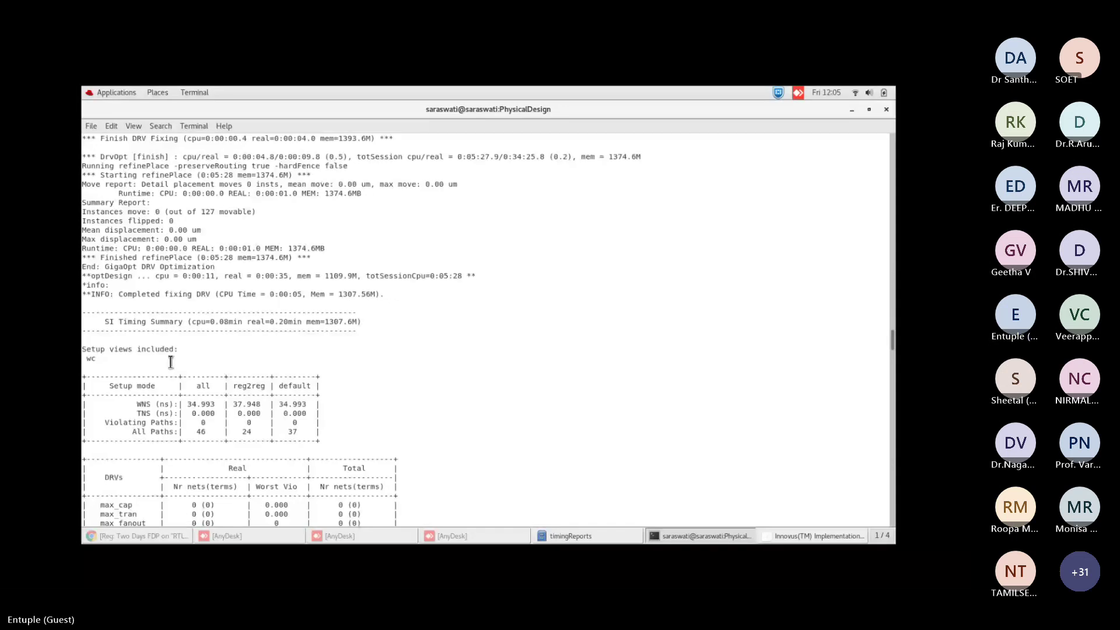
pyautogui.scroll(10, 170, 361)
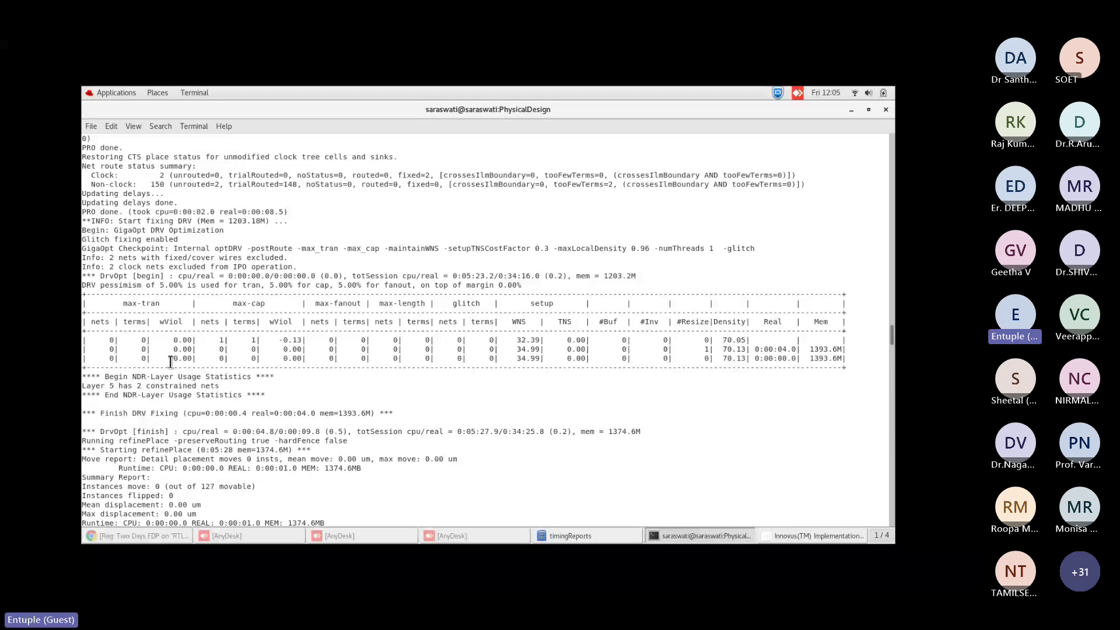
pyautogui.scroll(15, 171, 362)
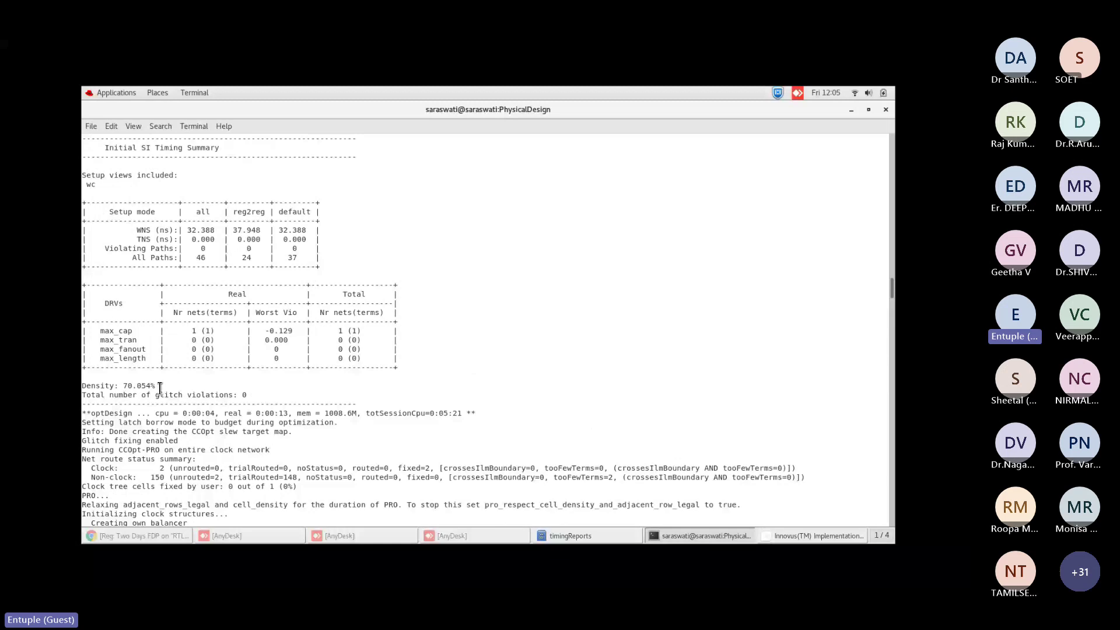
pyautogui.moveTo(160, 386); pyautogui.dragTo(82, 387)
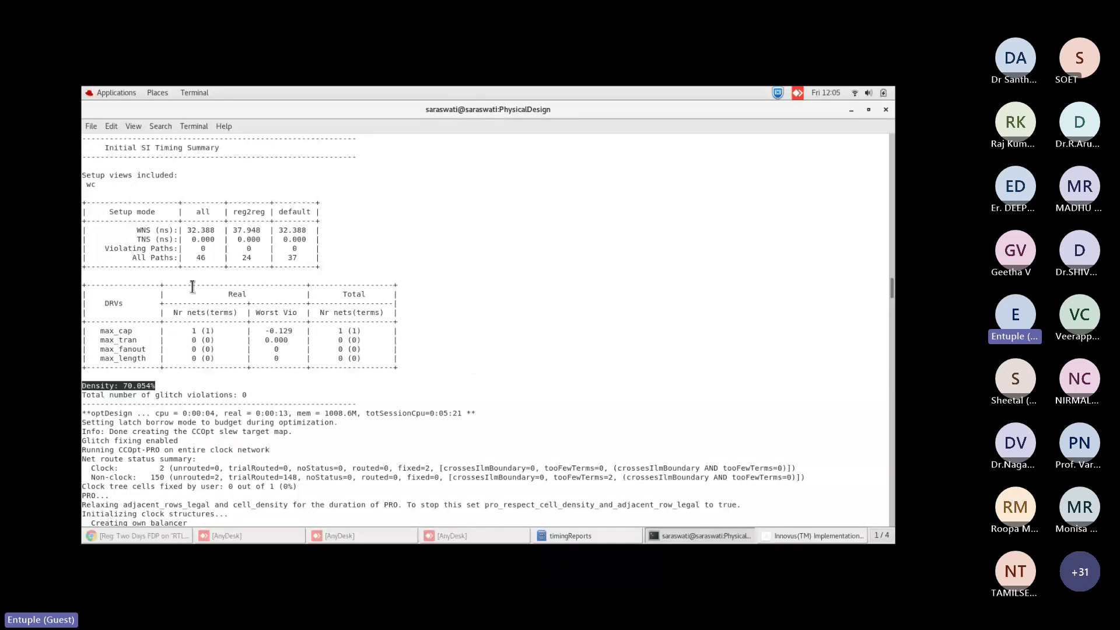
pyautogui.moveTo(95, 330); pyautogui.dragTo(365, 330)
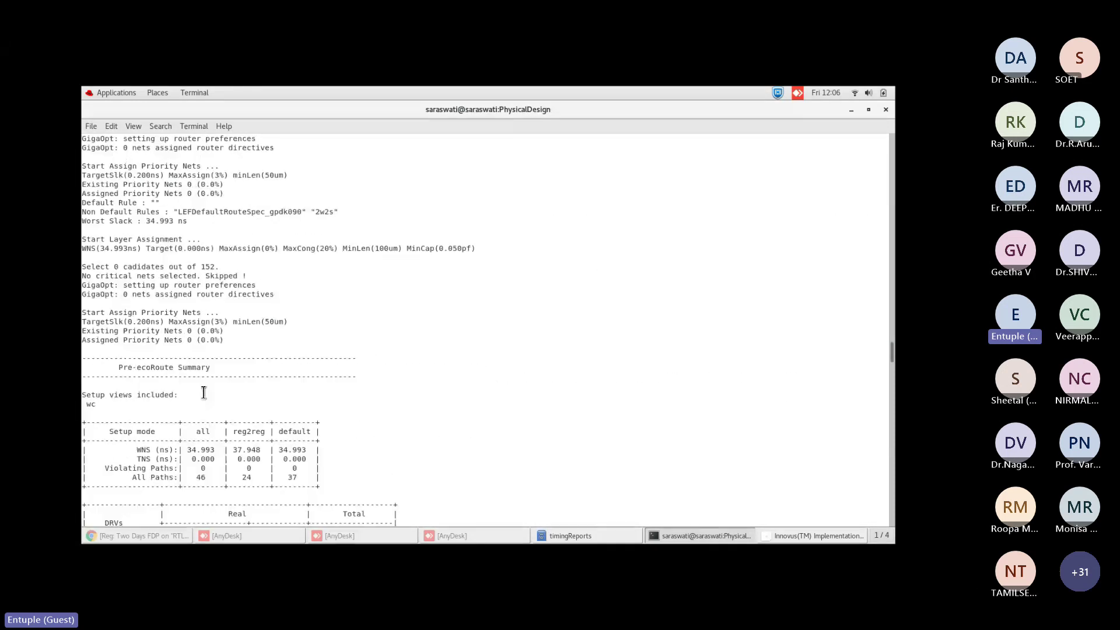
# Return to the final timing summary at the end of the log and compare its density with the initial one.
pyautogui.scroll(-15, 201, 402)
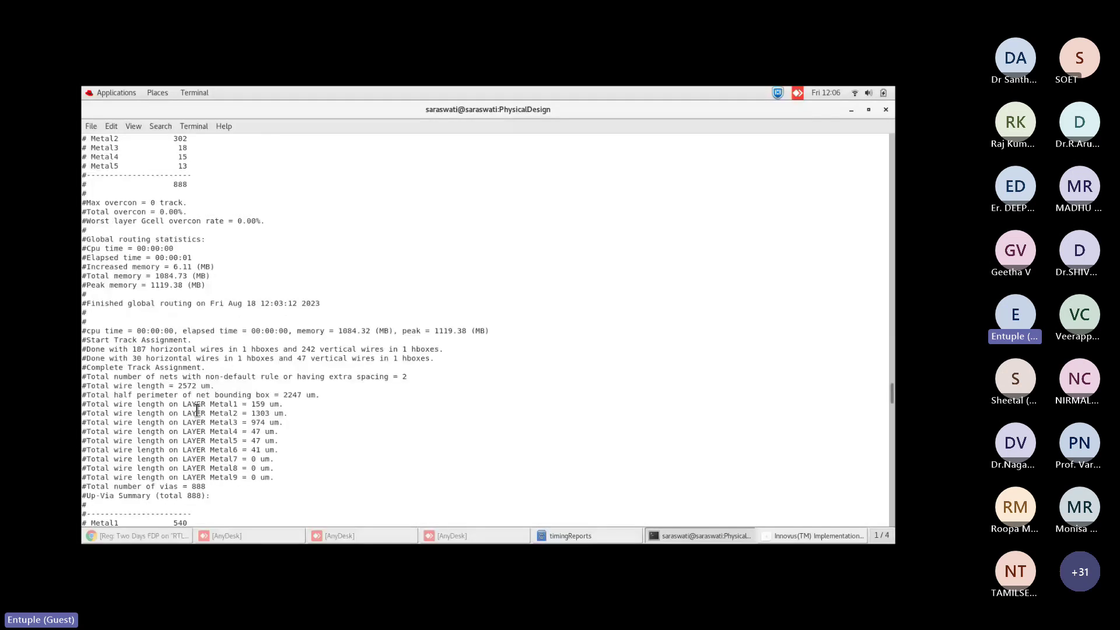
pyautogui.scroll(-15, 198, 411)
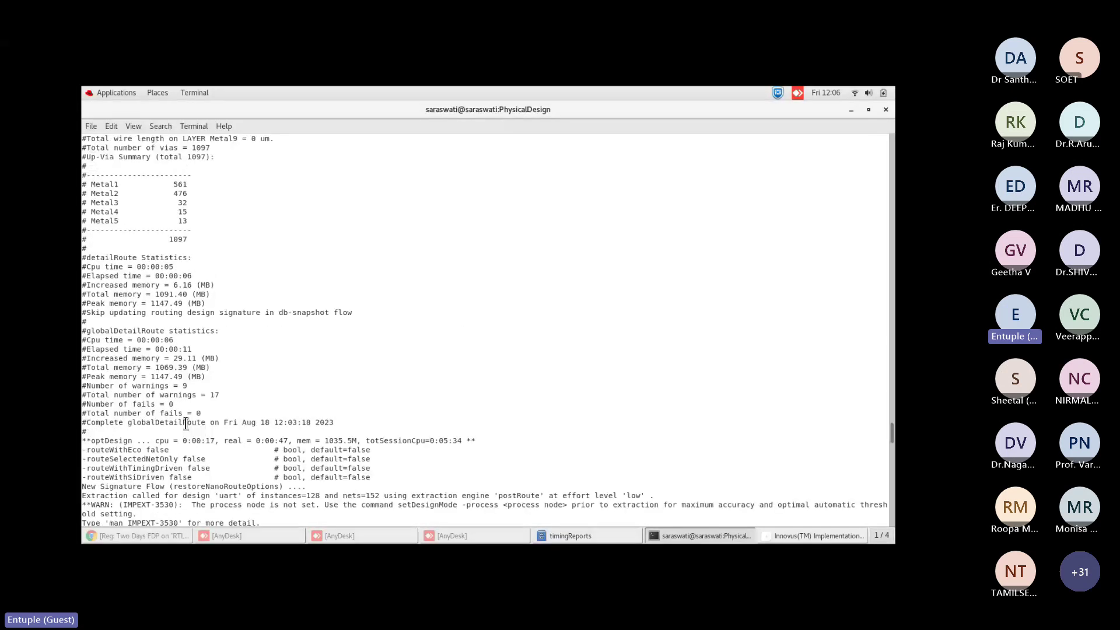
pyautogui.scroll(-10, 186, 432)
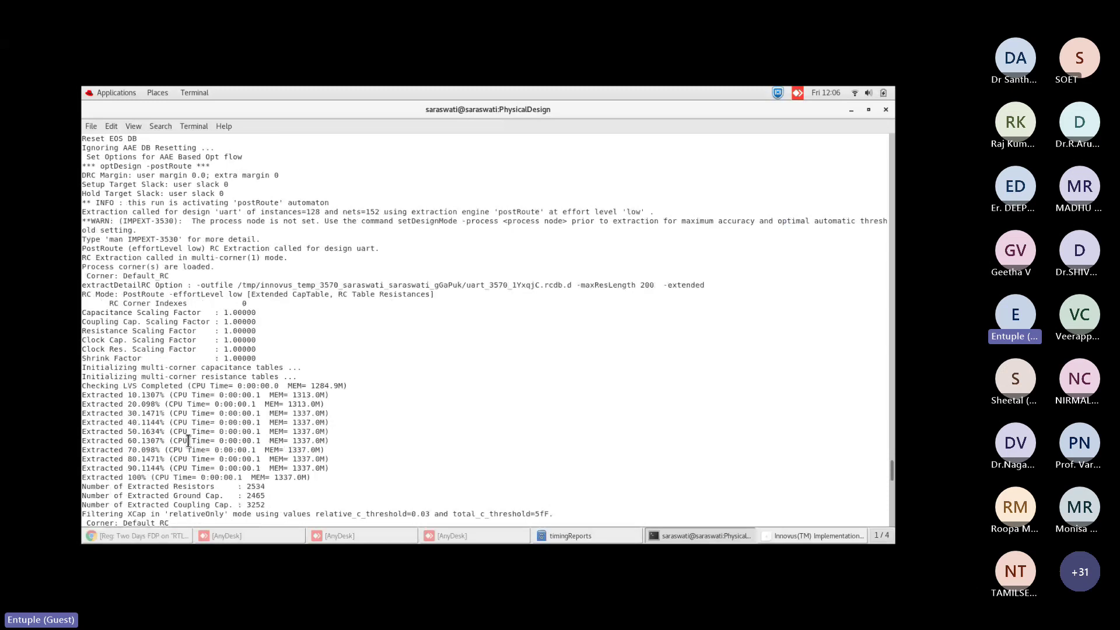
pyautogui.scroll(-15, 181, 446)
pyautogui.moveTo(172, 451); pyautogui.dragTo(133, 457)
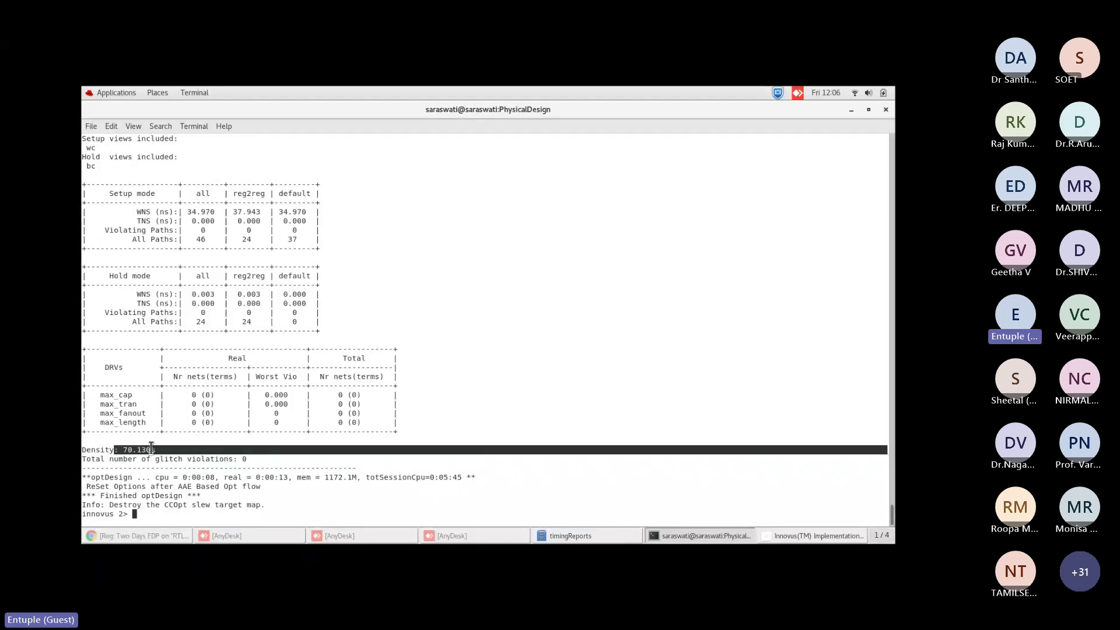
# Minimize the terminal, regenerate the hold timing report top.mtarpt in Timing Debug and maximize its window.
pyautogui.click(852, 110)
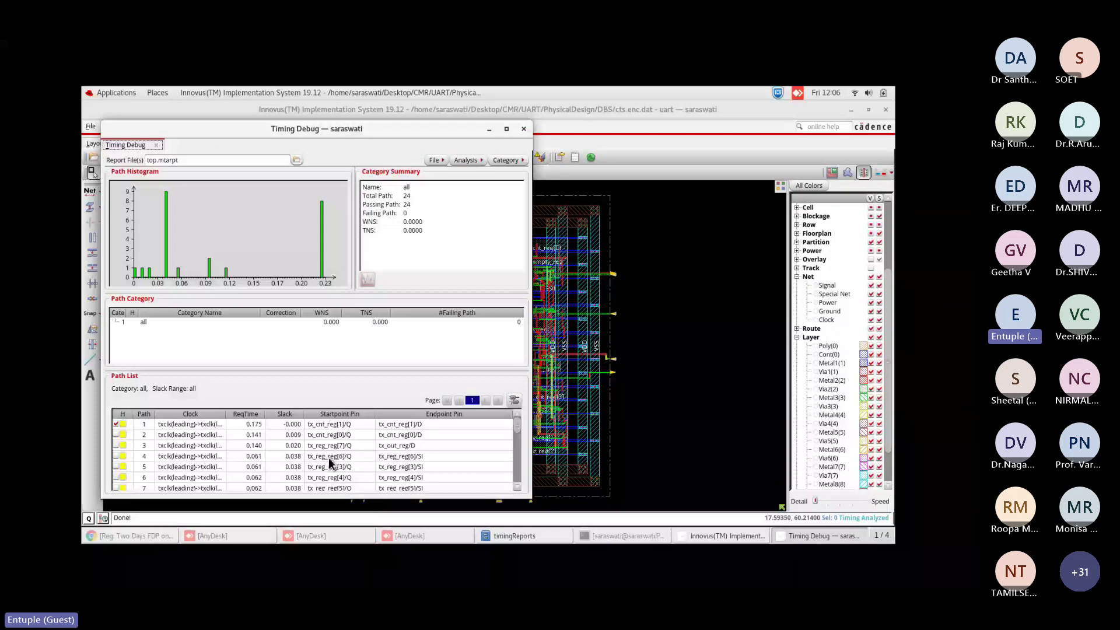
pyautogui.click(297, 160)
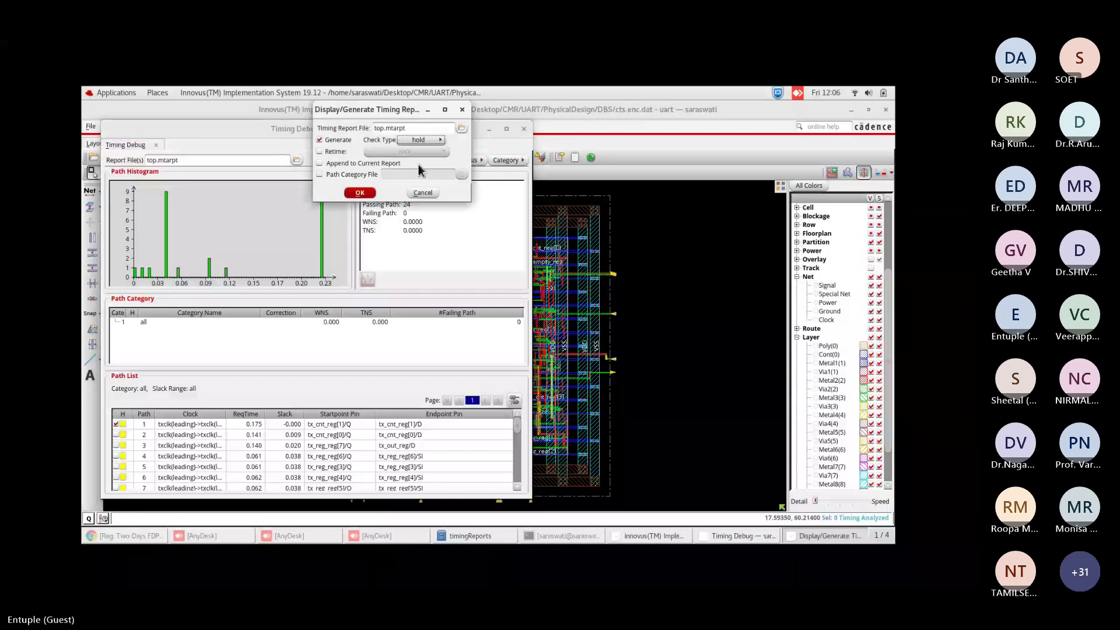
pyautogui.click(359, 193)
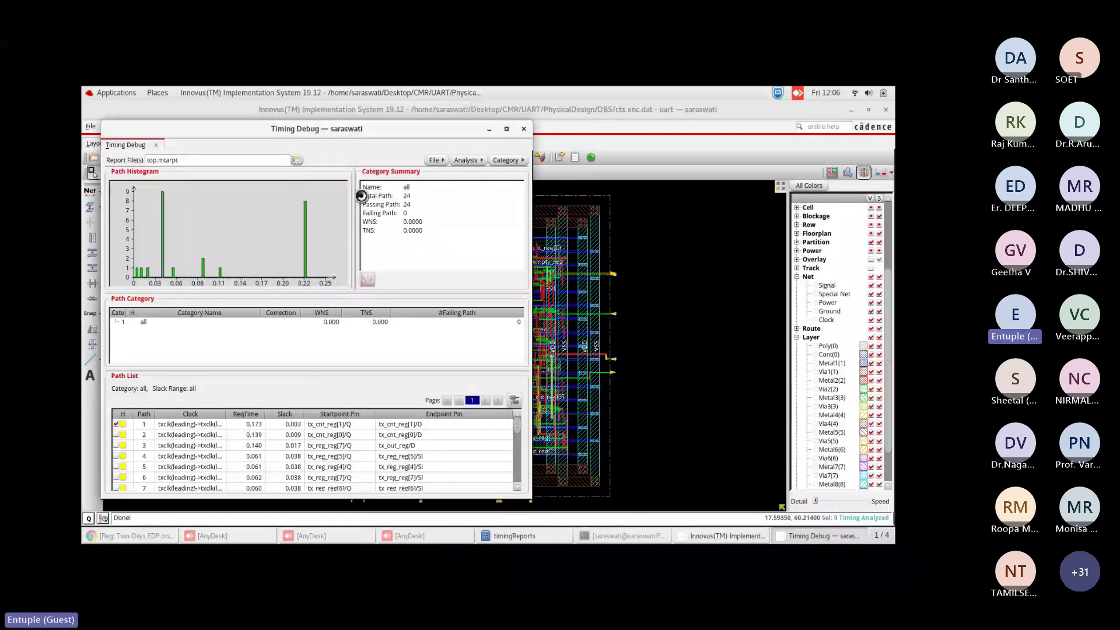
pyautogui.click(506, 129)
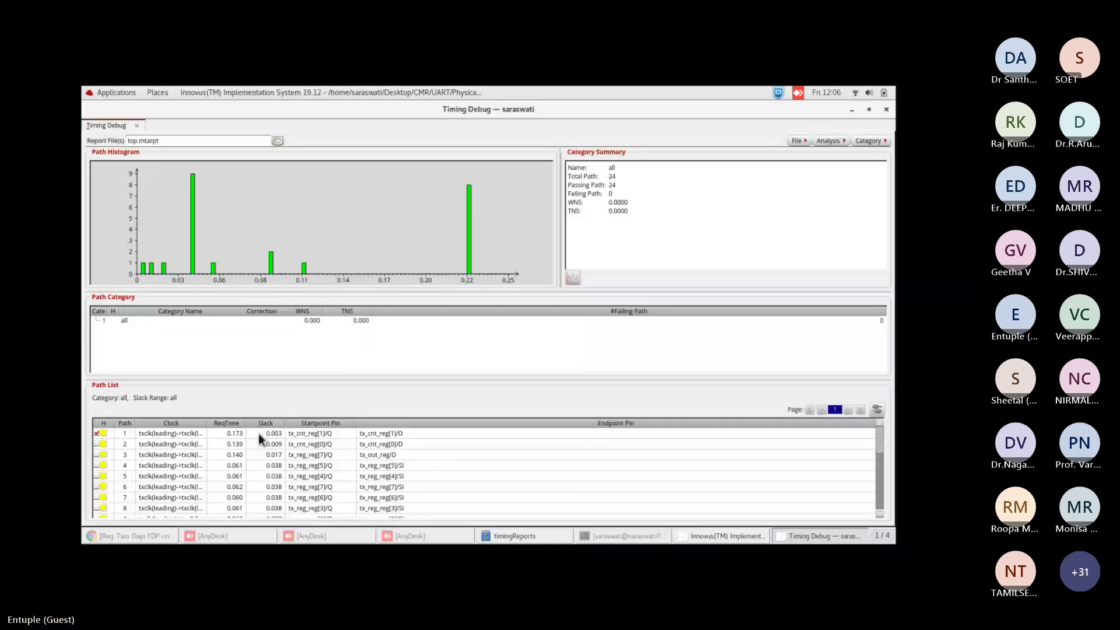
# Open the first hold path, ending at tx_cnt_reg[1]/D, in the Timing Path Analyzer and return to the Innovus layout.
pyautogui.click(255, 434)
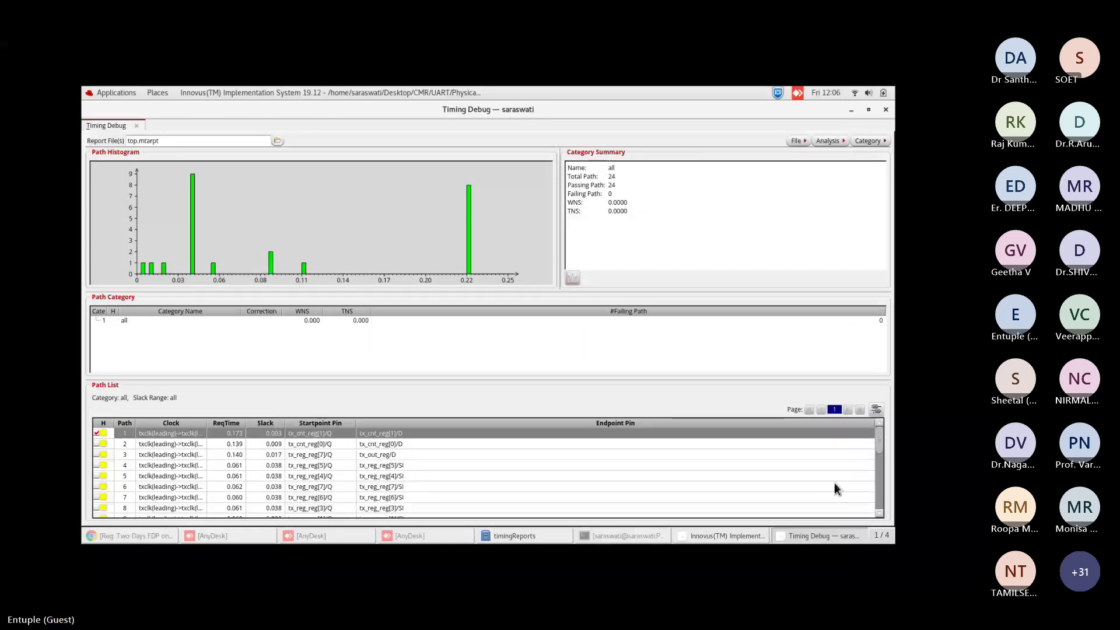
pyautogui.click(821, 537)
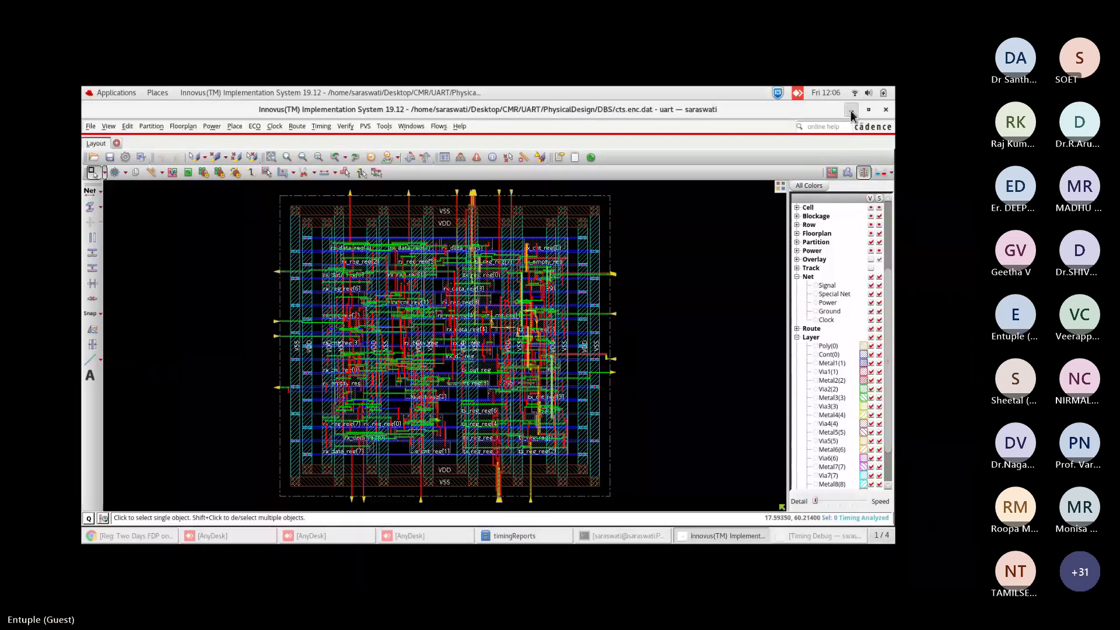
pyautogui.click(814, 536)
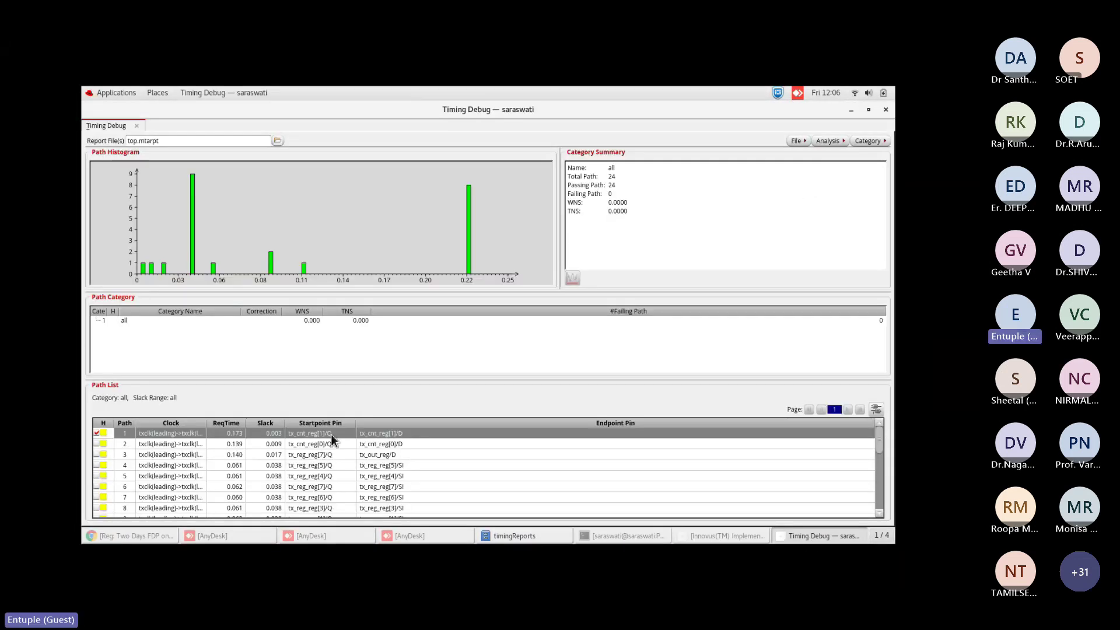
pyautogui.doubleClick(263, 433)
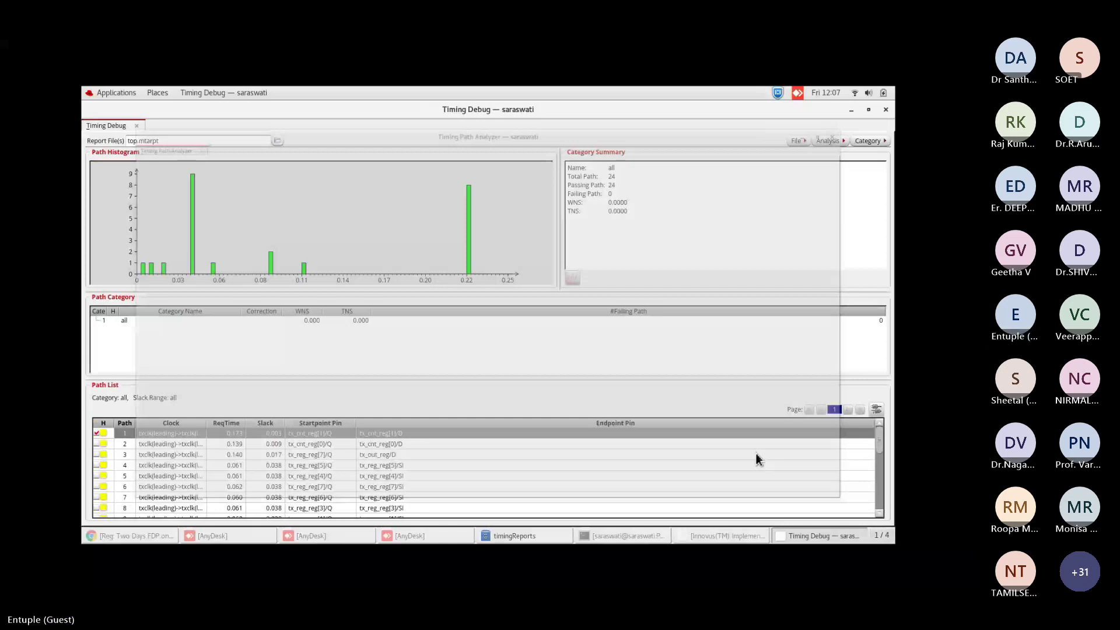
pyautogui.hotkey('alt', 'Tab')
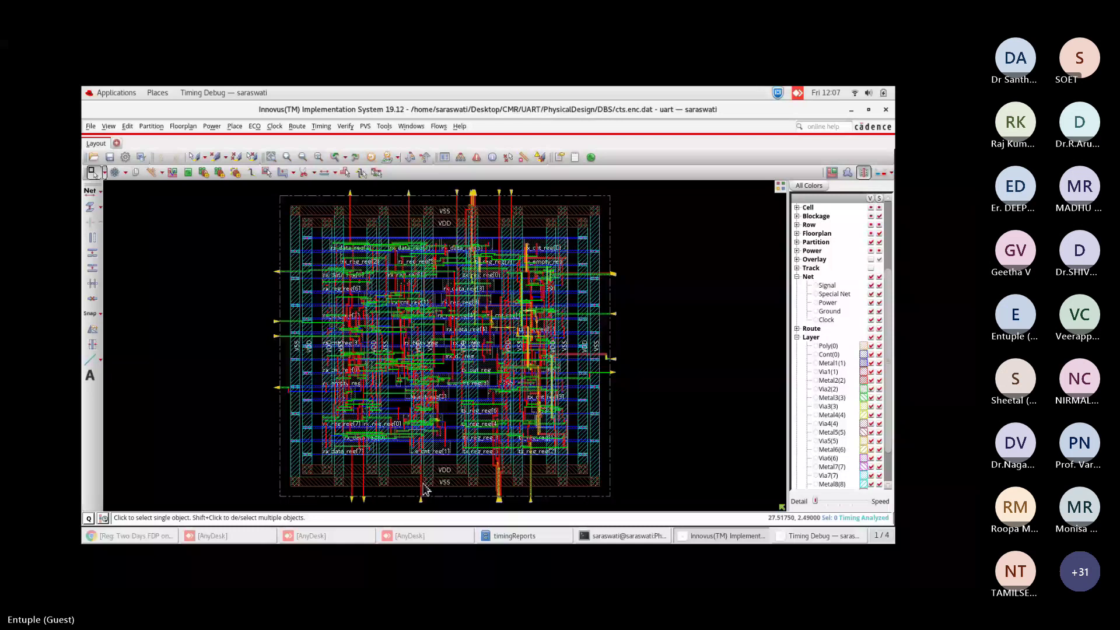
# Inspect the first two timing paths in the Timing Debug path list and close the Timing Debug window.
pyautogui.hotkey('alt', 'Tab')
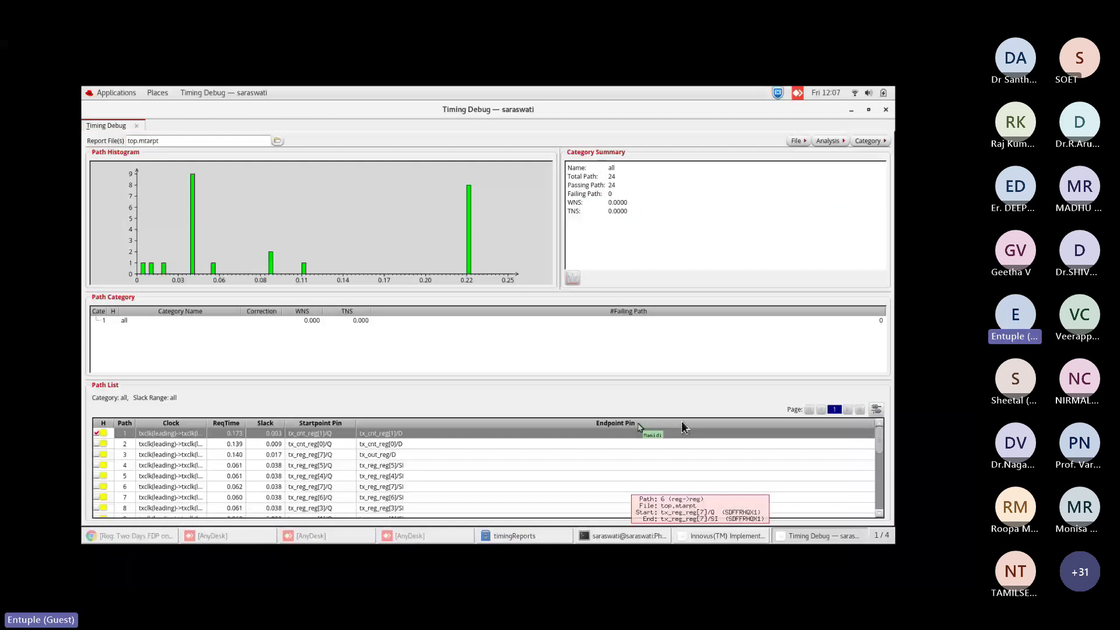
pyautogui.doubleClick(789, 432)
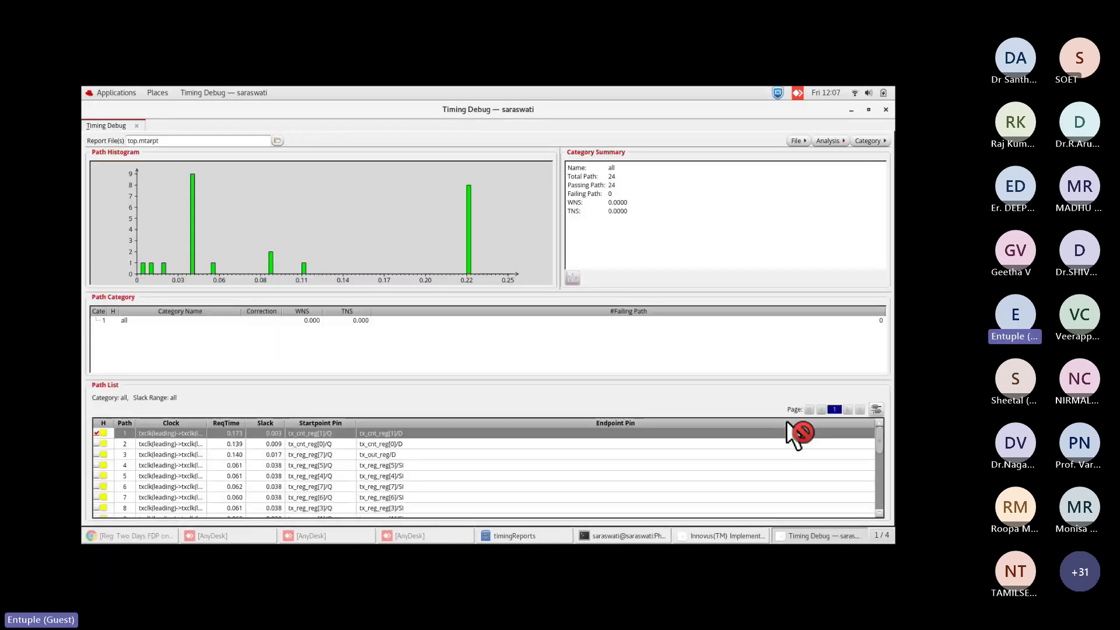
pyautogui.press('Down')
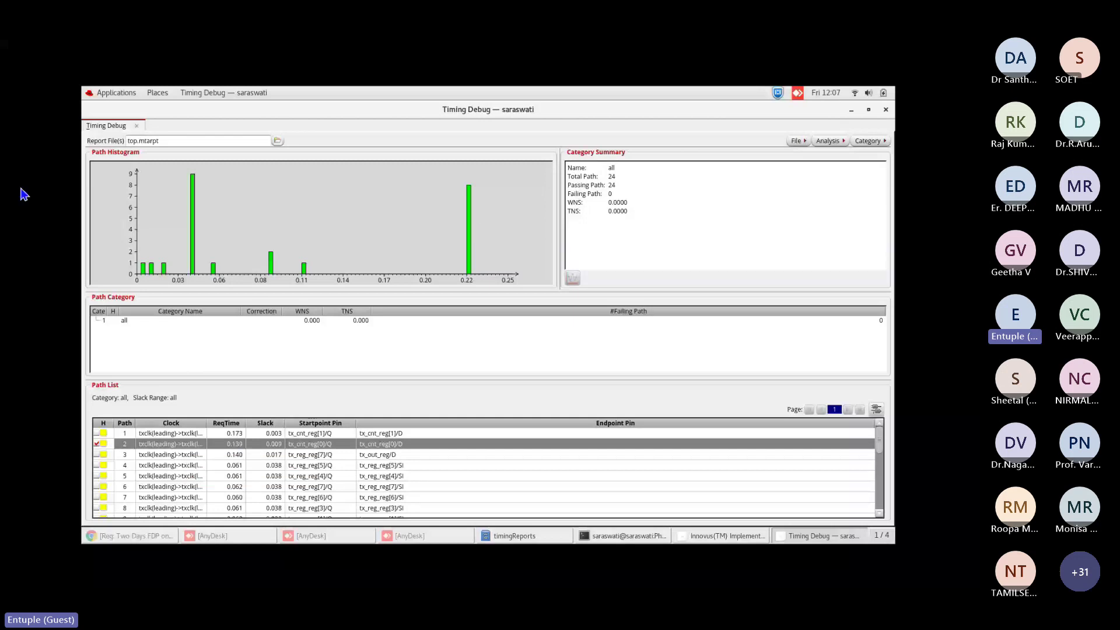
pyautogui.hotkey('alt', 'F4')
pyautogui.click(254, 126)
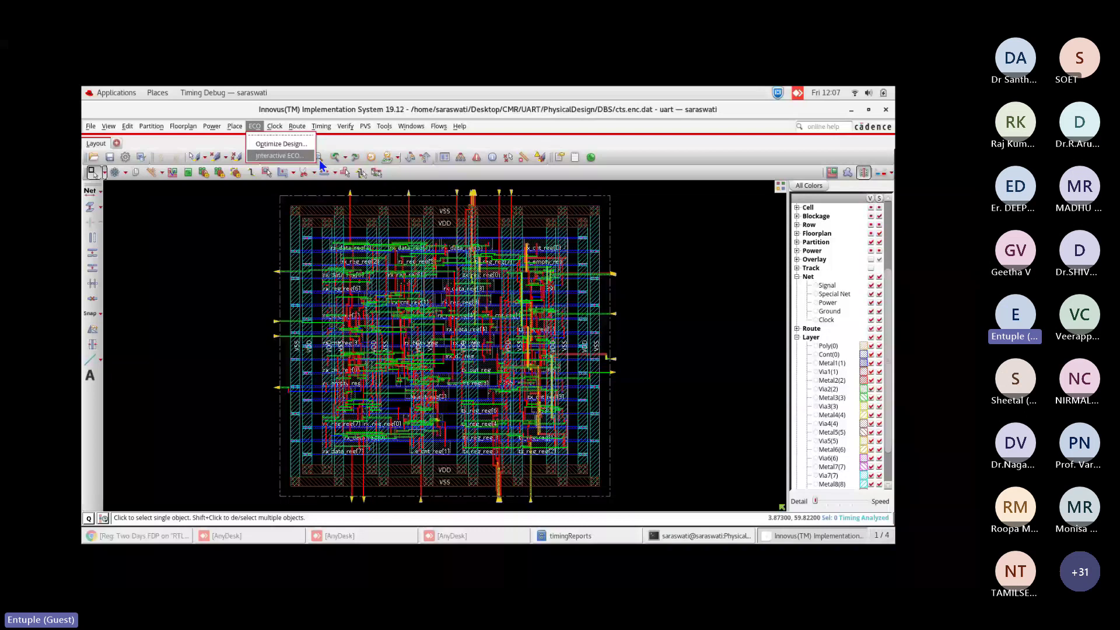
pyautogui.click(344, 452)
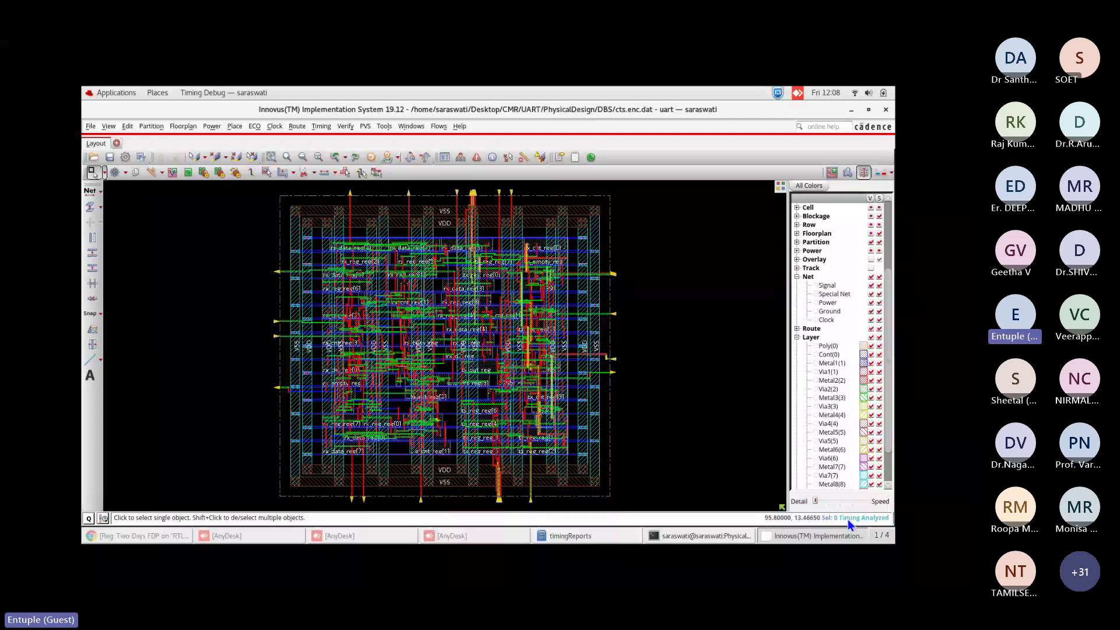
# Save the current uart design with the Innovus data type.
pyautogui.click(91, 126)
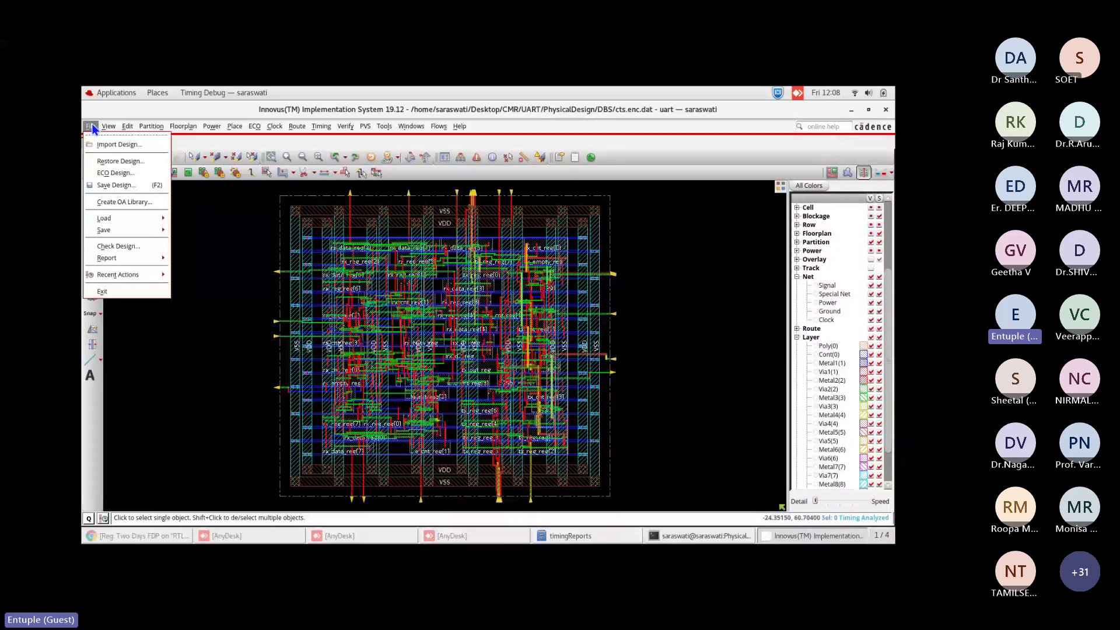
pyautogui.click(124, 185)
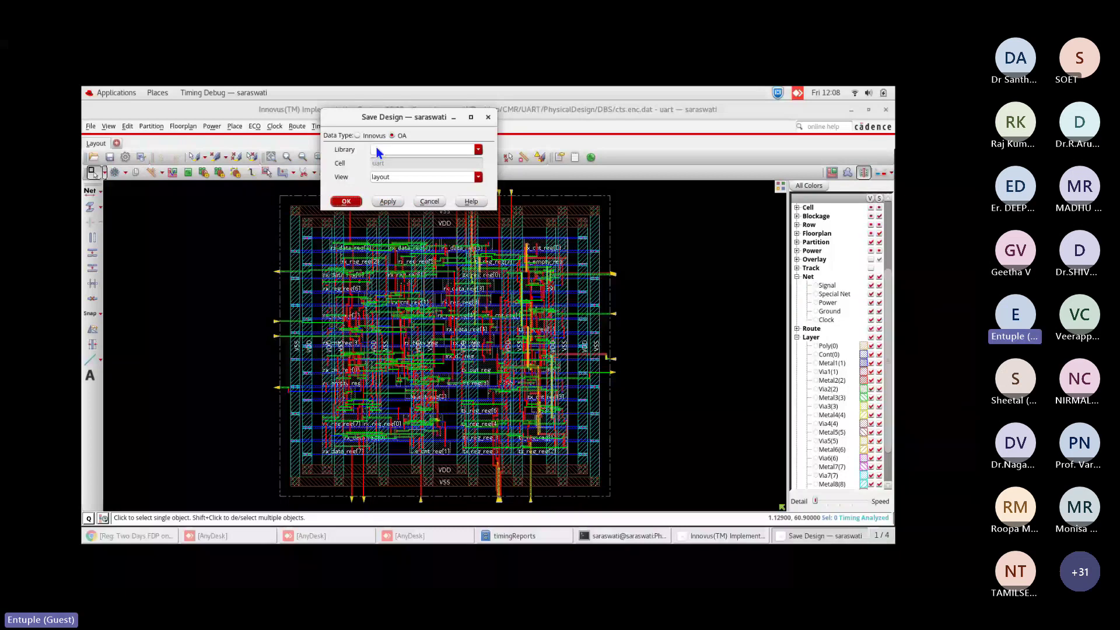
pyautogui.click(357, 135)
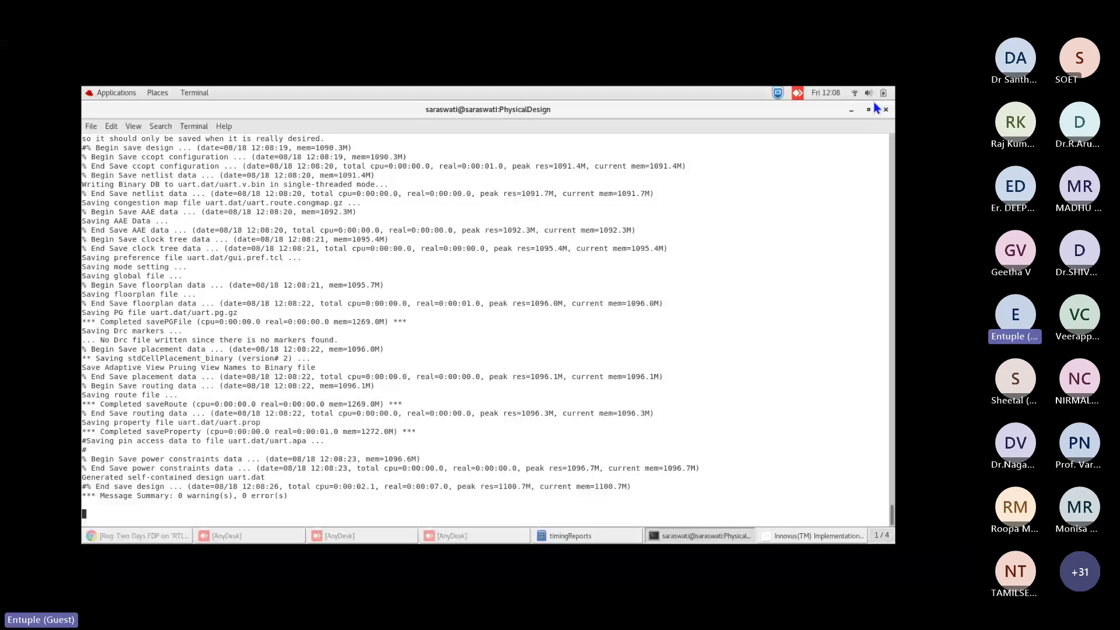
pyautogui.click(693, 538)
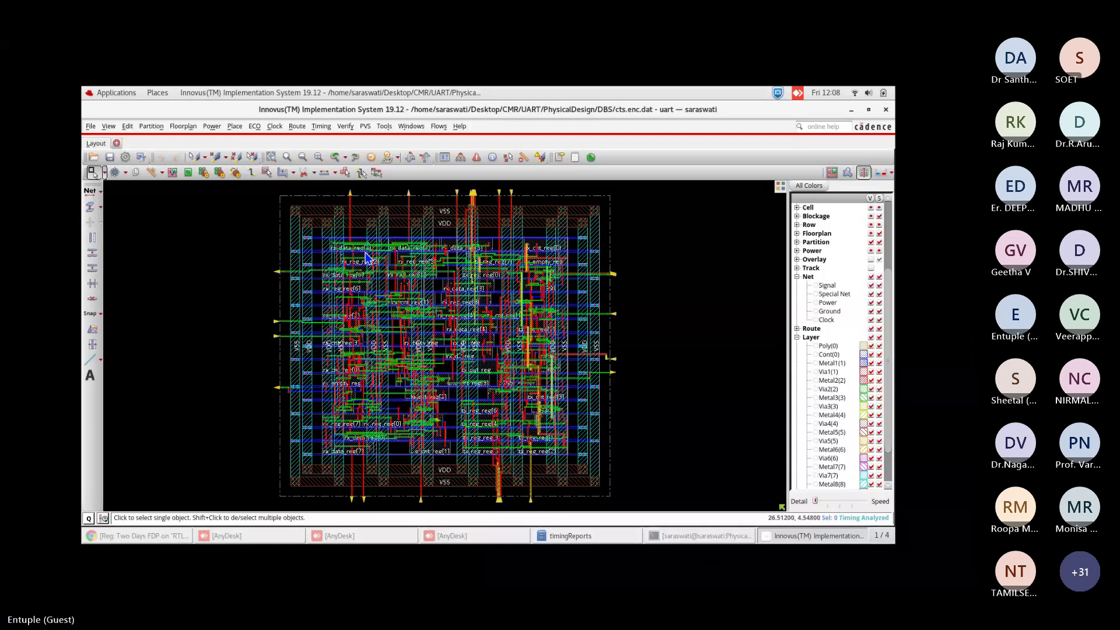
# Close the current Innovus window and open a terminal in the desktop's UART/PhysicalDesign folder.
pyautogui.click(886, 110)
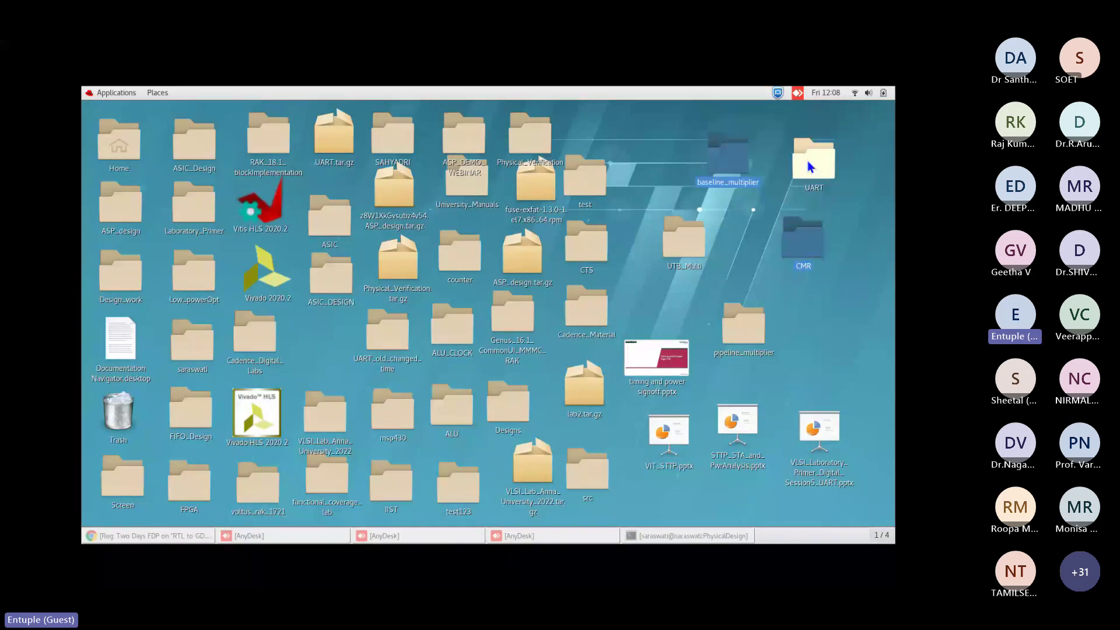
pyautogui.click(812, 265)
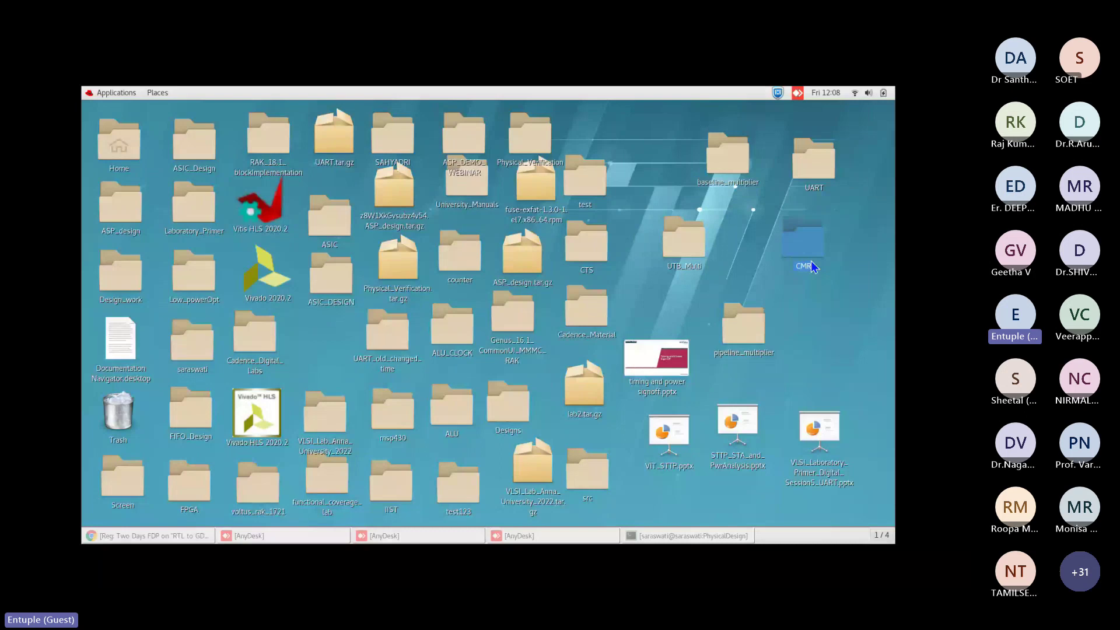
pyautogui.click(819, 166)
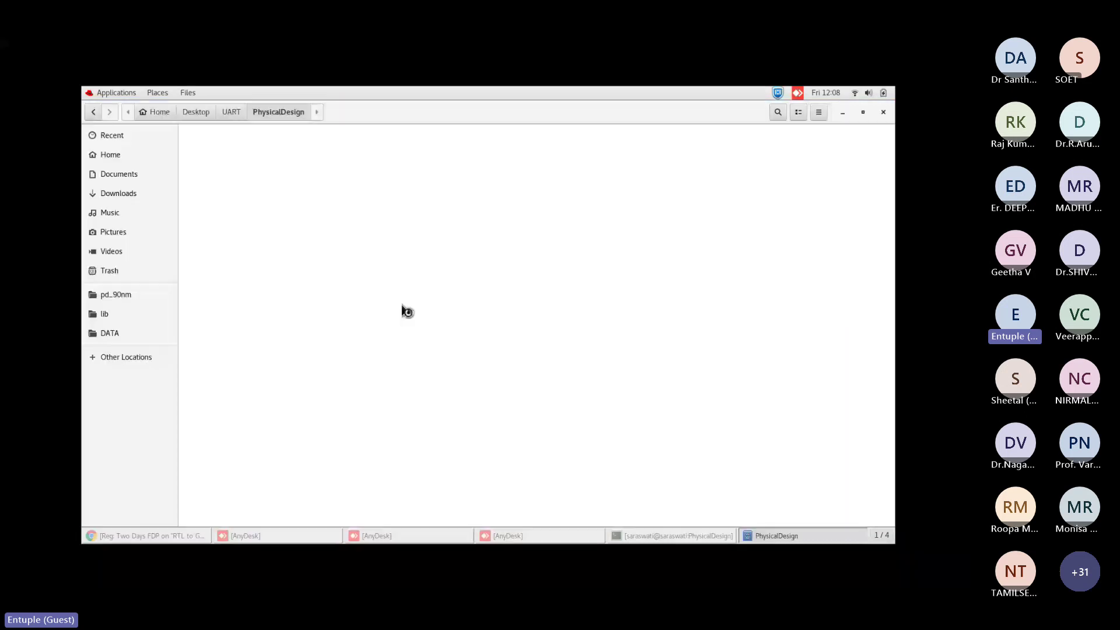
pyautogui.rightClick(446, 371)
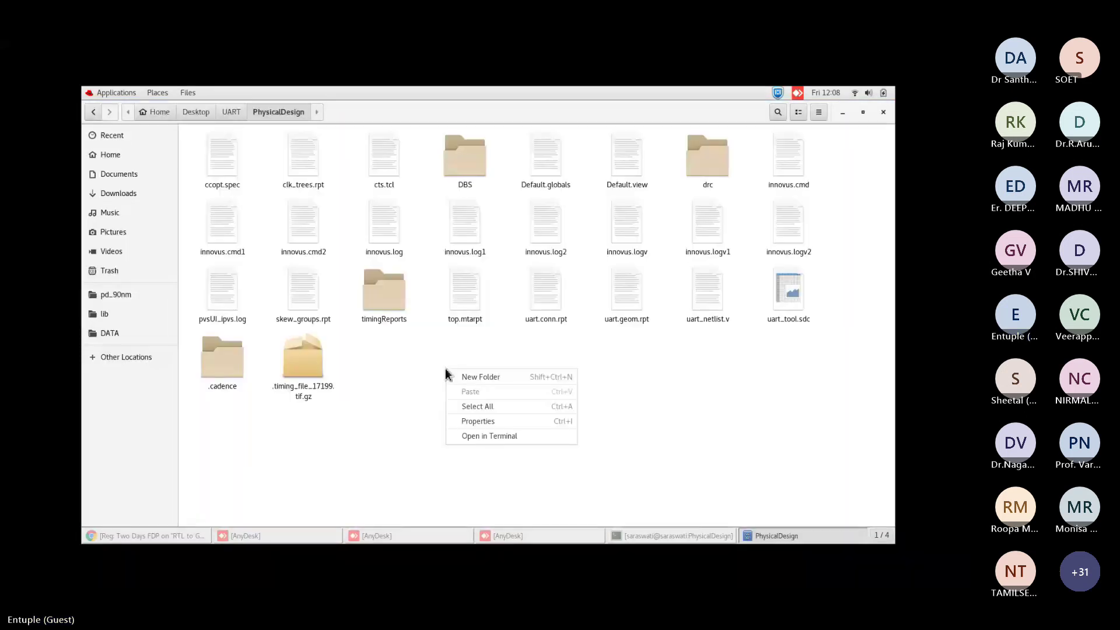
pyautogui.click(470, 435)
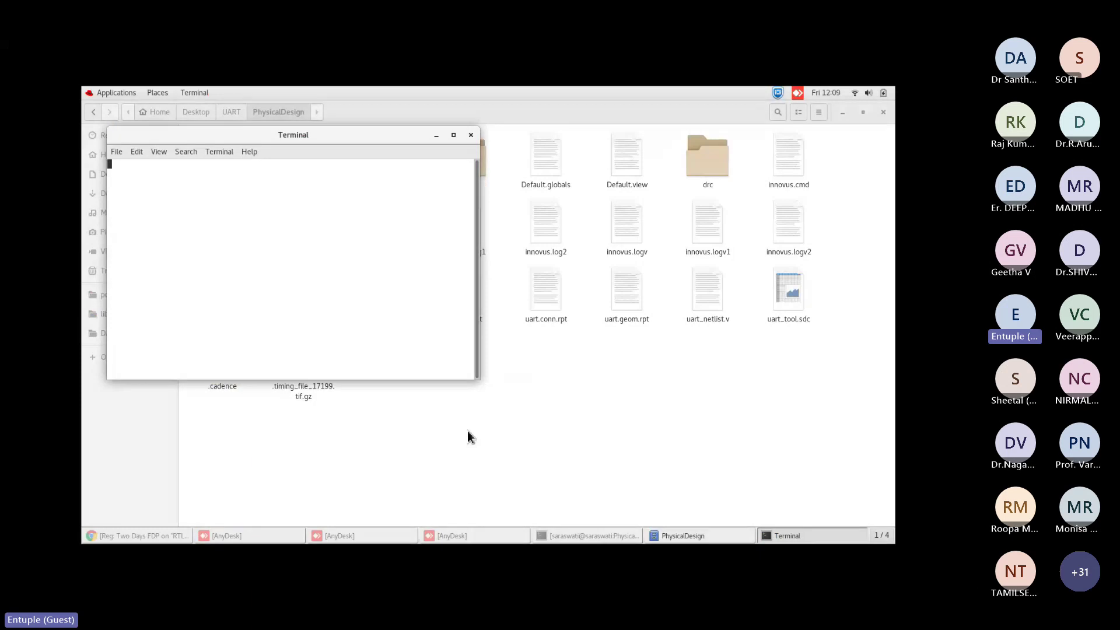
pyautogui.moveTo(371, 143); pyautogui.dragTo(451, 244)
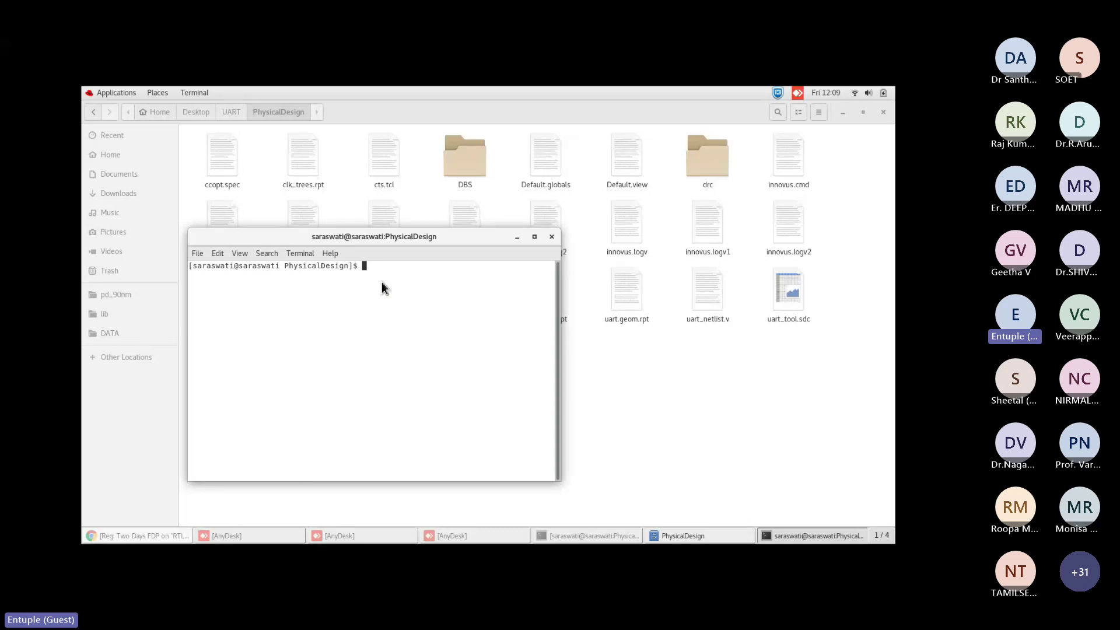
# Start csh in the new terminal and set up the Cadence environment with "source /home/cadence/install/cshrc".
pyautogui.write('csh')
pyautogui.press('Return')
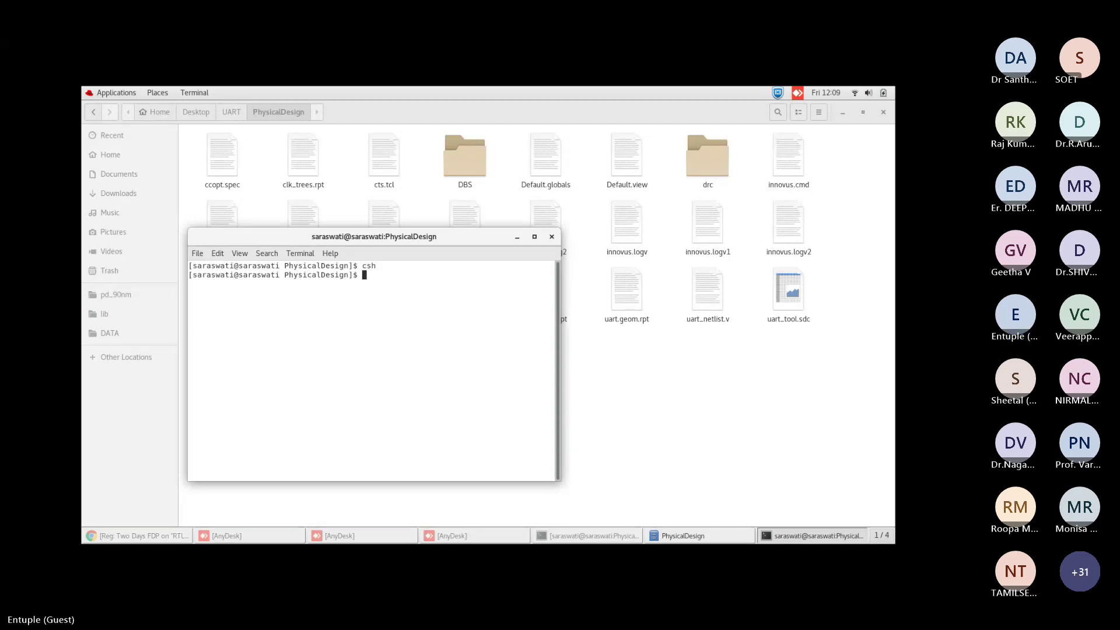
pyautogui.write('so')
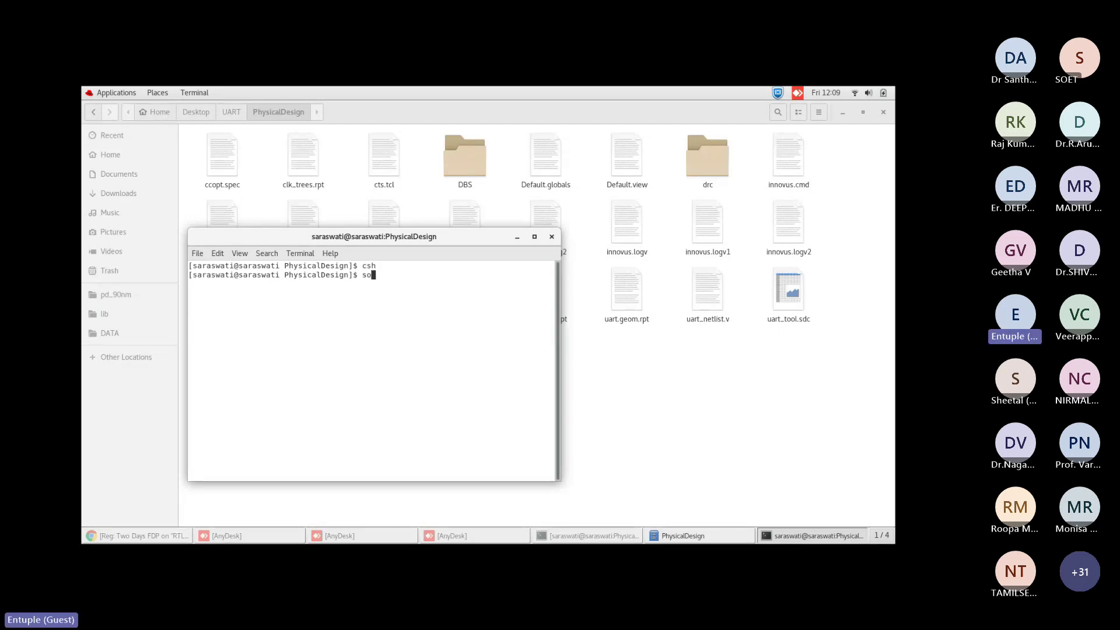
pyautogui.write('urce /home')
pyautogui.press('BackSpace')
pyautogui.press('BackSpace')
pyautogui.press('BackSpace')
pyautogui.press('BackSpace')
pyautogui.press('BackSpace')
pyautogui.press('BackSpace')
pyautogui.press('BackSpace')
pyautogui.press('BackSpace')
pyautogui.press('BackSpace')
pyautogui.press('BackSpace')
pyautogui.press('BackSpace')
pyautogui.press('BackSpace')
pyautogui.write('source /home/cadence/install/cshrc')
pyautogui.press('Return')
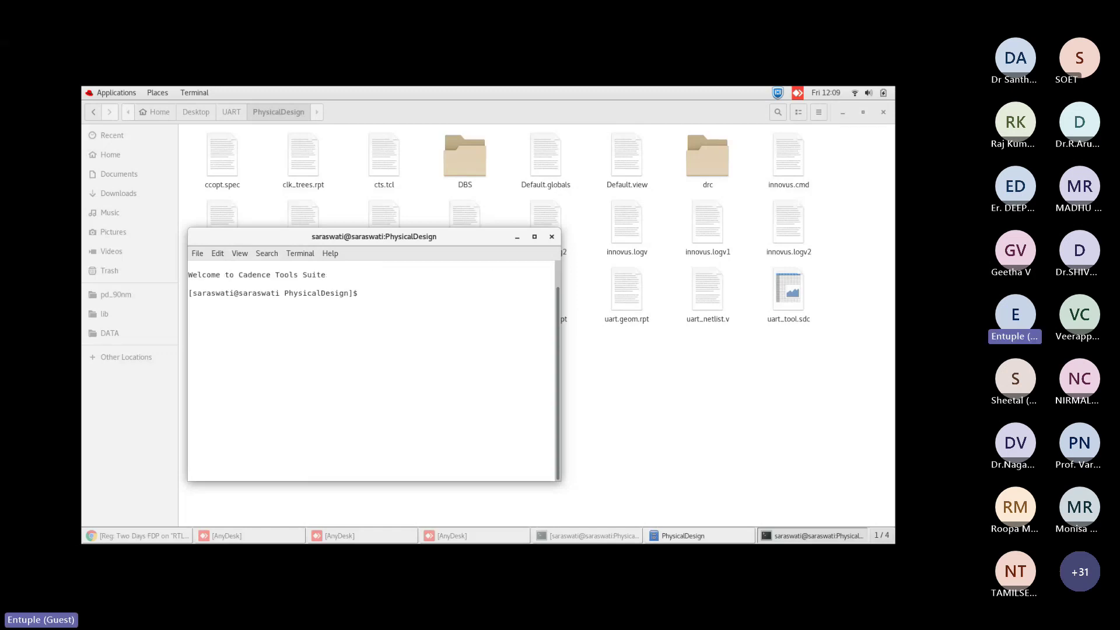
# Launch Innovus from the terminal in the PhysicalDesign folder and tuck the terminal window out of the way.
pyautogui.write('innovus')
pyautogui.press('Return')
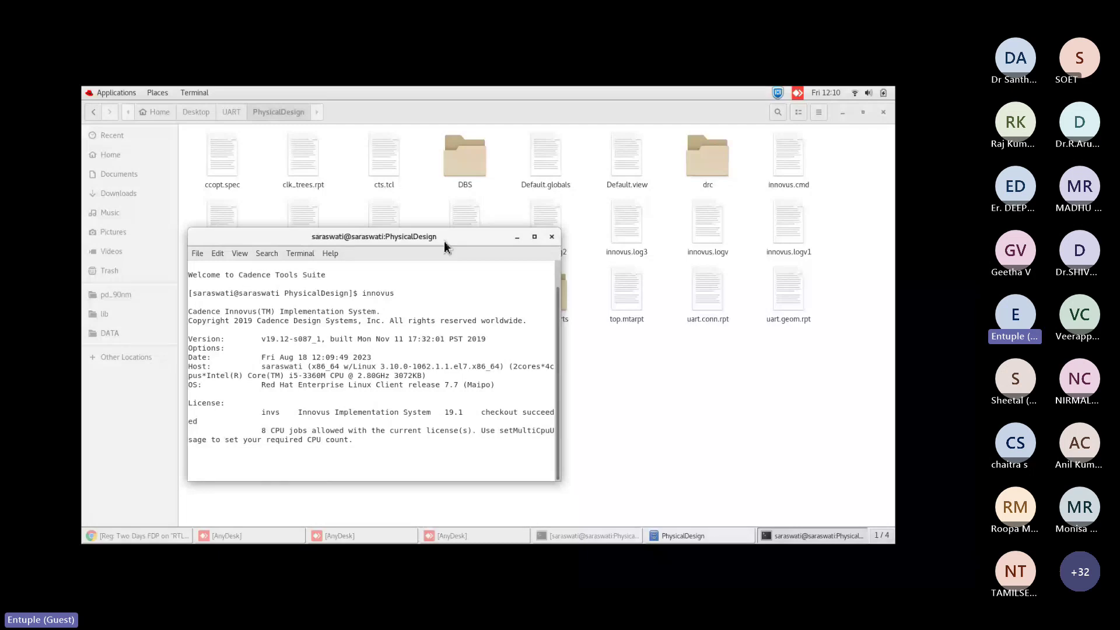
pyautogui.moveTo(445, 247); pyautogui.dragTo(418, 154)
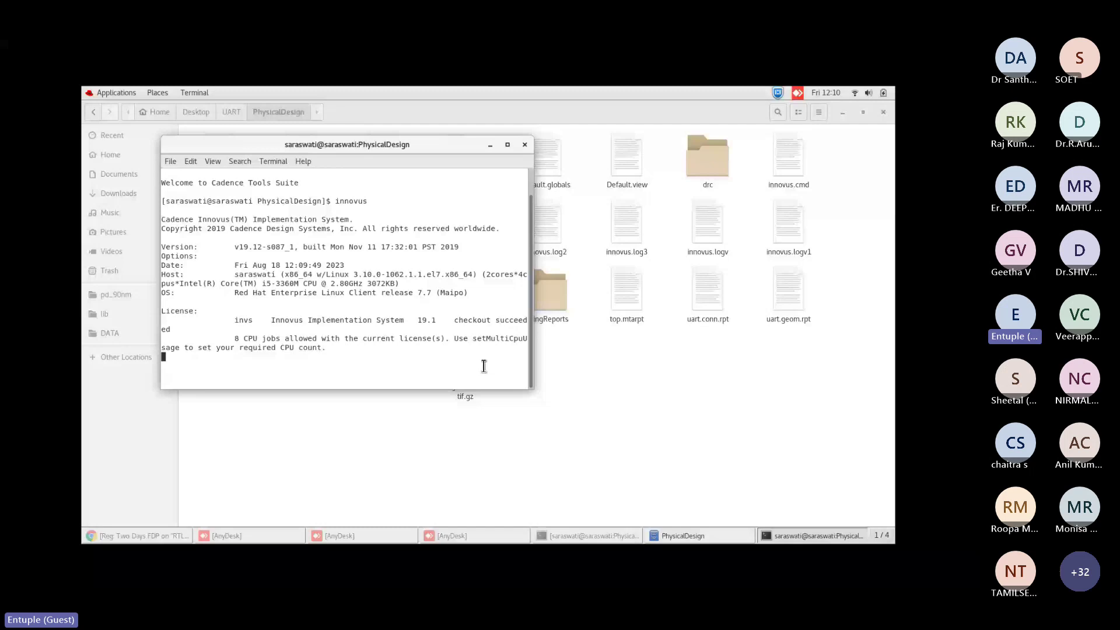
pyautogui.click(490, 144)
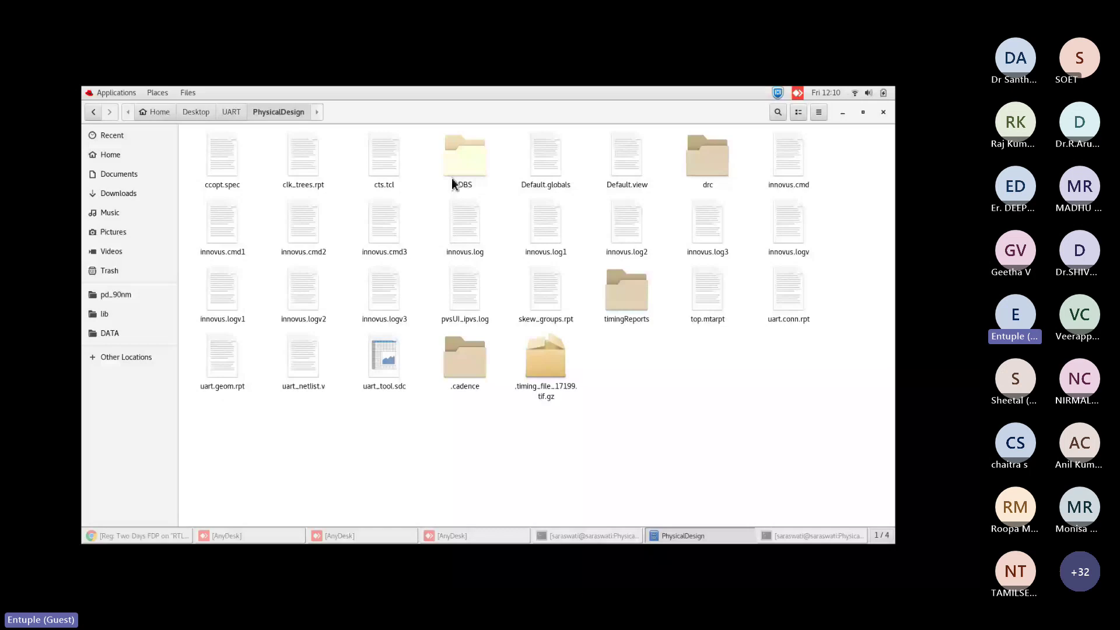
pyautogui.click(802, 537)
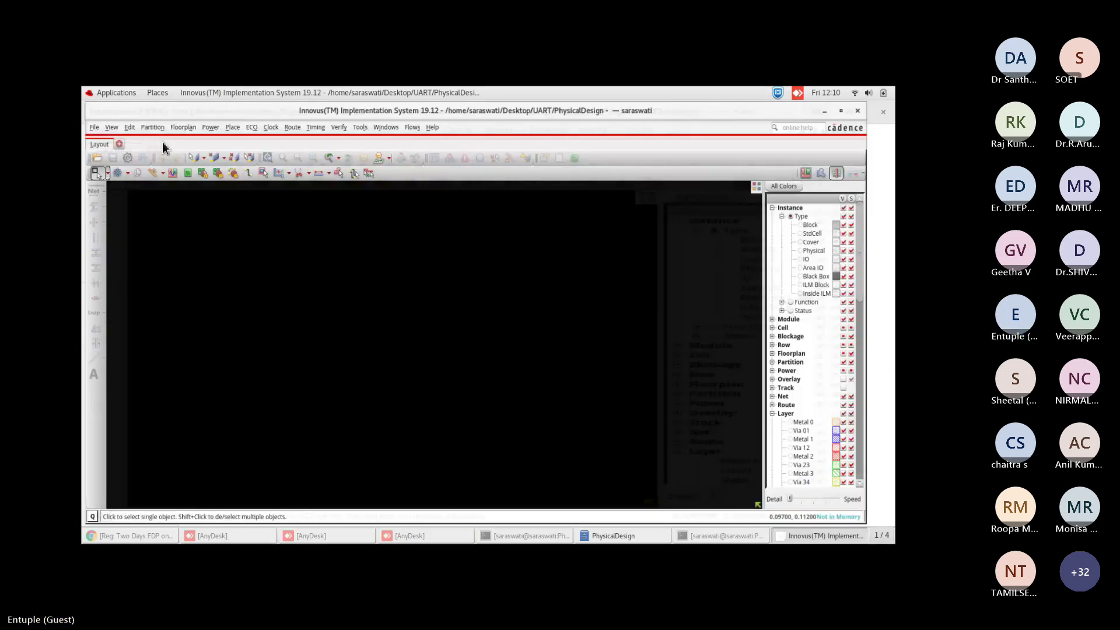
# Restore the Innovus design DBS/cts.enc with Sync Relative Path, With ERROR Line messages and With WARN messages enabled.
pyautogui.click(90, 128)
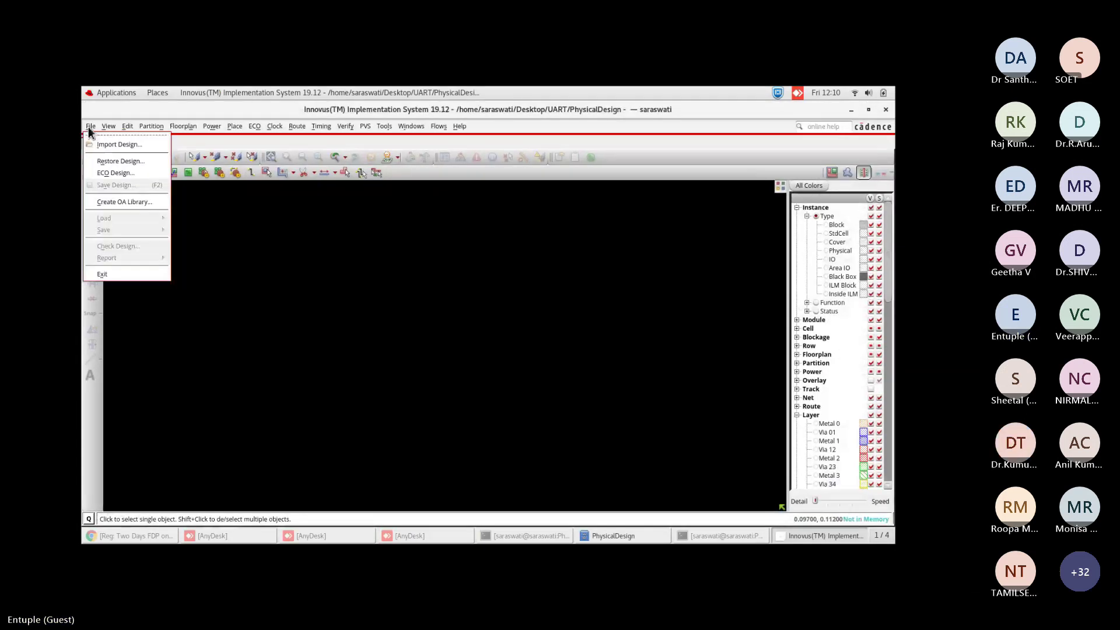
pyautogui.click(98, 163)
pyautogui.click(426, 256)
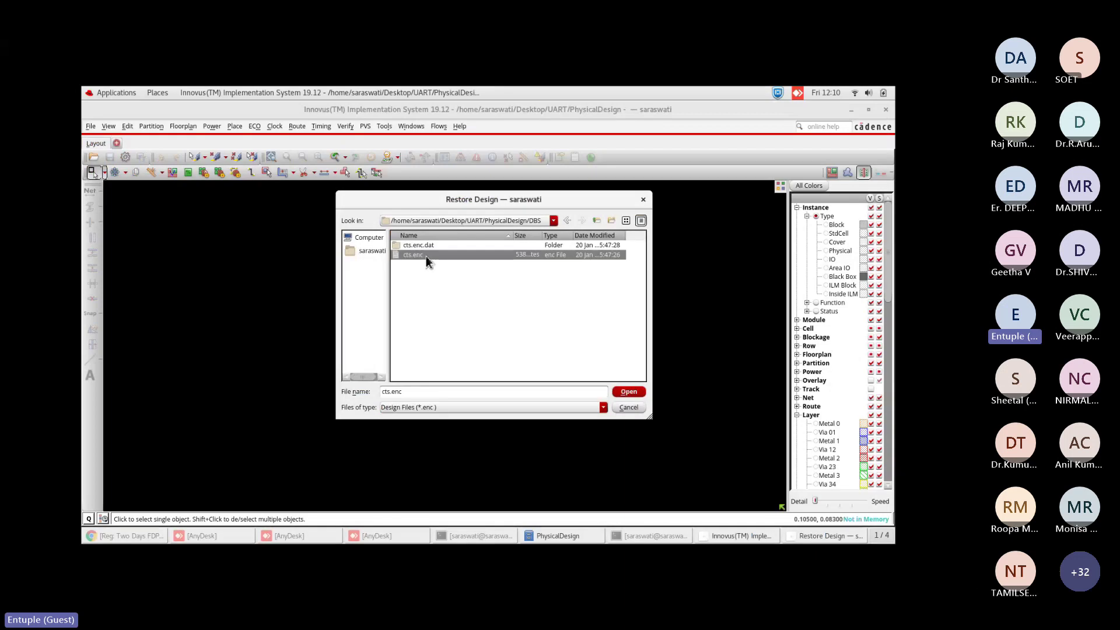
pyautogui.doubleClick(426, 256)
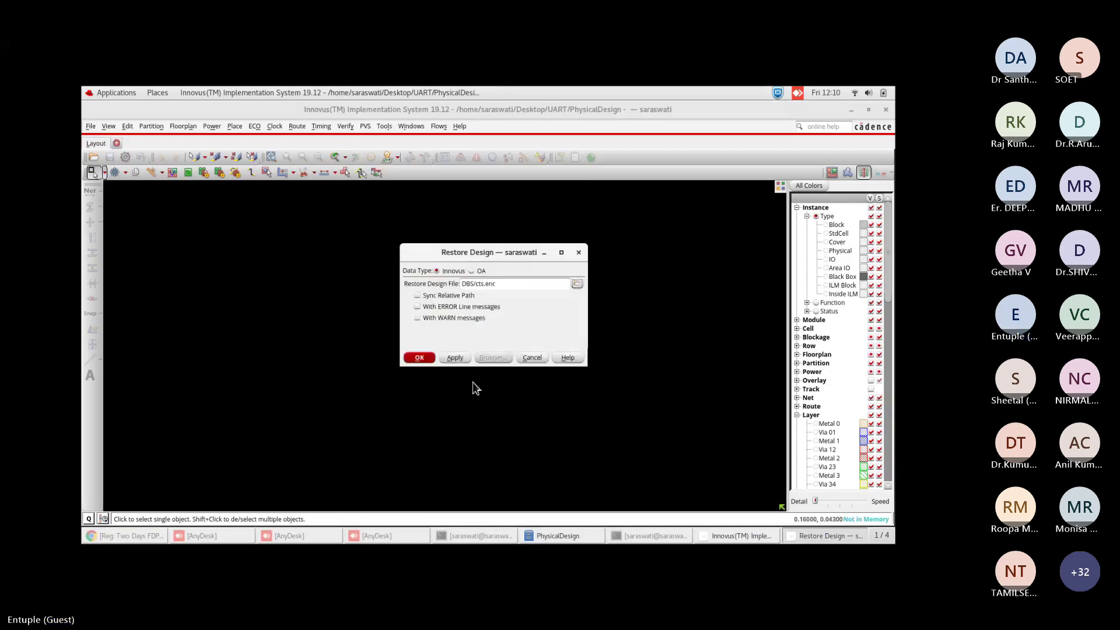
pyautogui.click(417, 295)
pyautogui.click(417, 307)
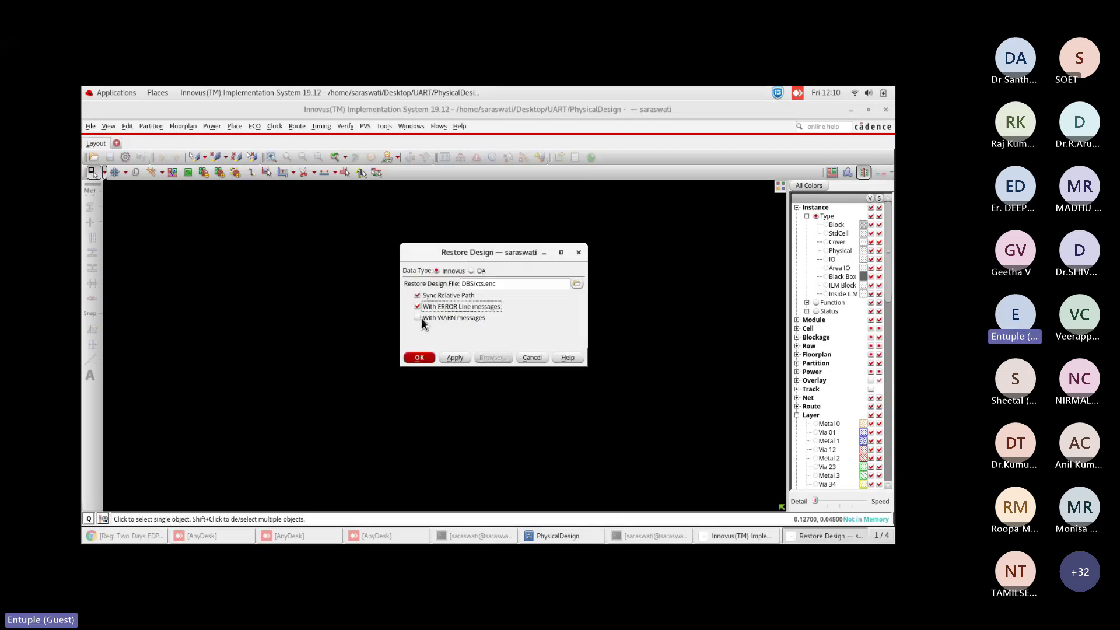
pyautogui.click(421, 318)
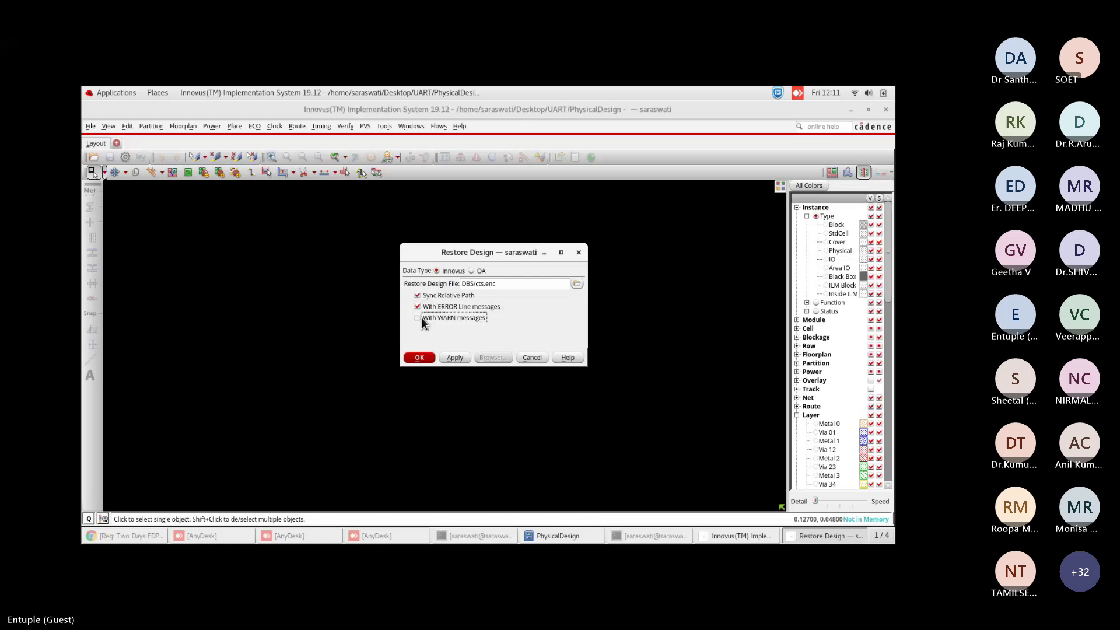
pyautogui.click(418, 318)
pyautogui.click(413, 358)
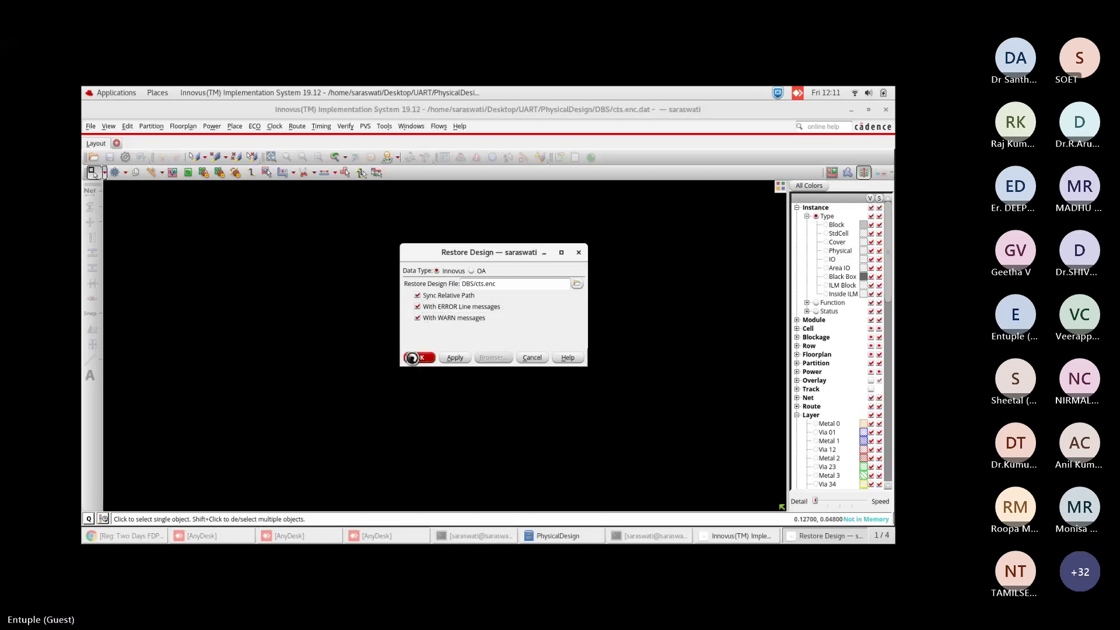
# Check the design load summary in the terminal and switch the layout to the physical view.
pyautogui.click(668, 536)
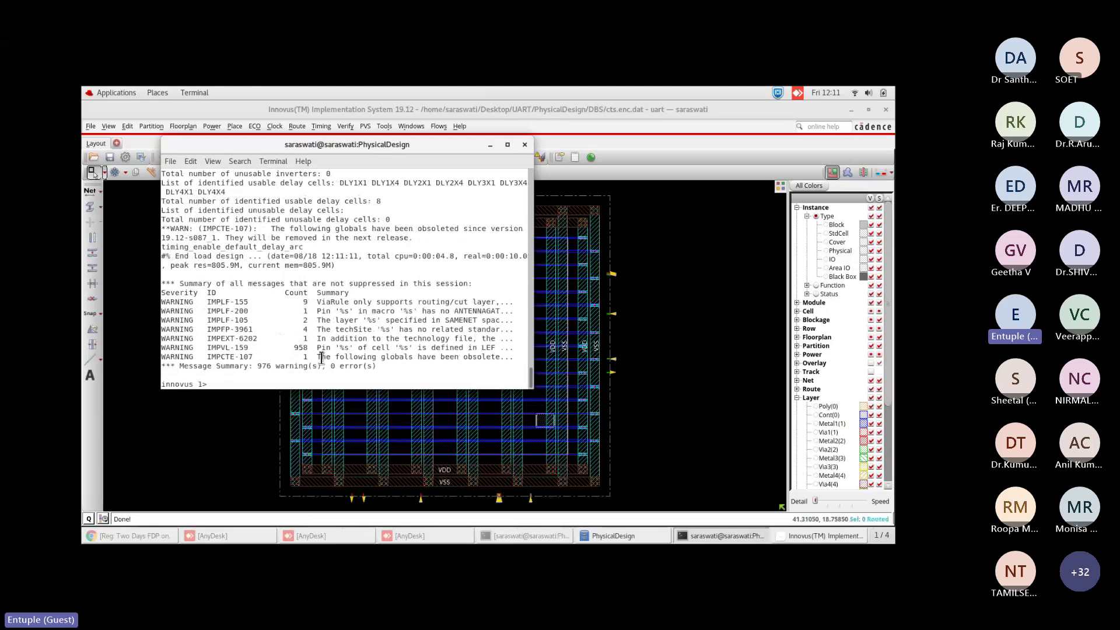
pyautogui.click(868, 176)
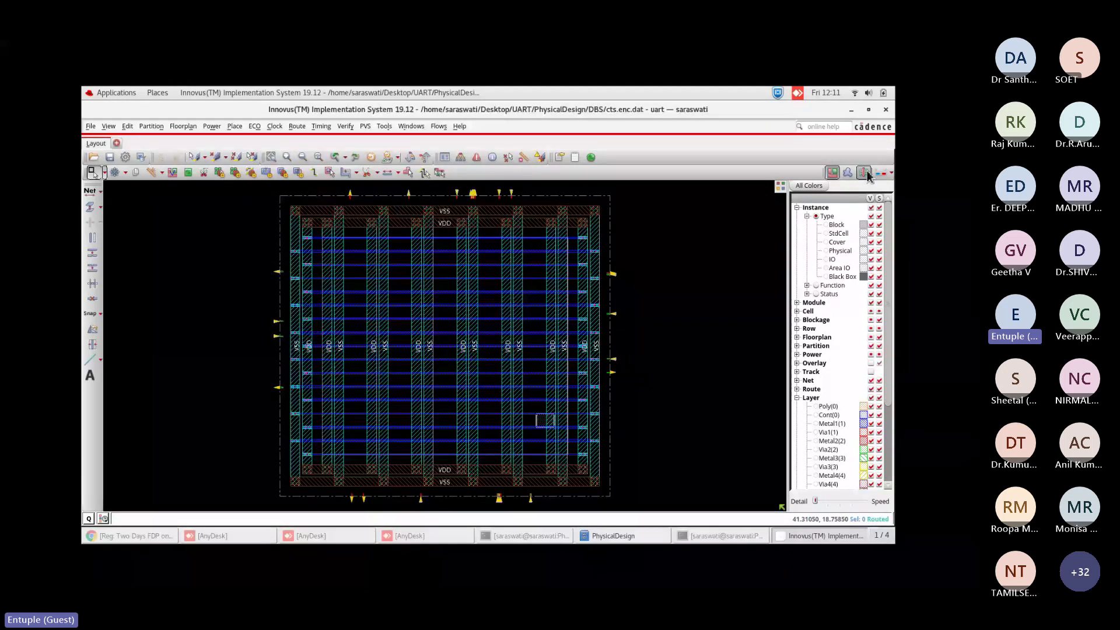
pyautogui.click(866, 173)
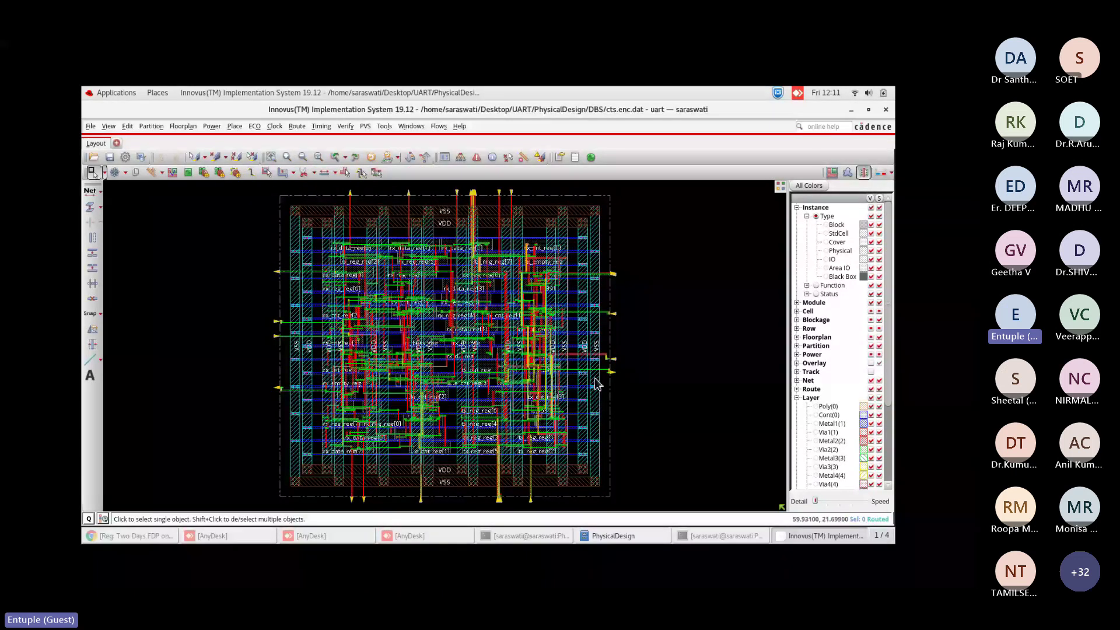
# Run a Post-Route Hold timing analysis on the restored design and bring up its summary in the terminal.
pyautogui.click(320, 126)
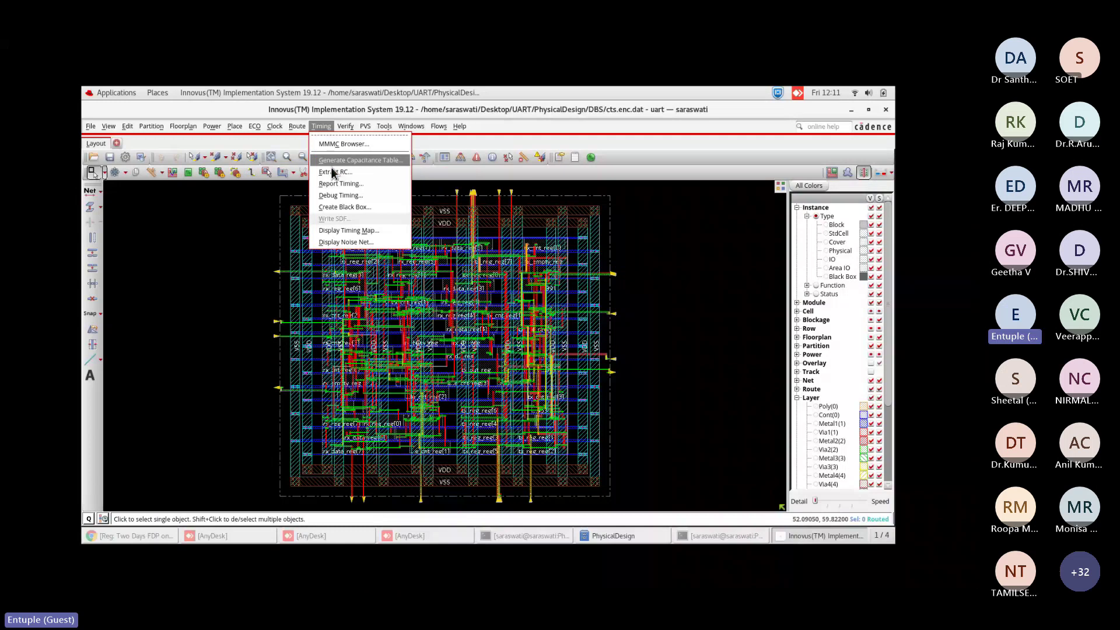
pyautogui.click(340, 183)
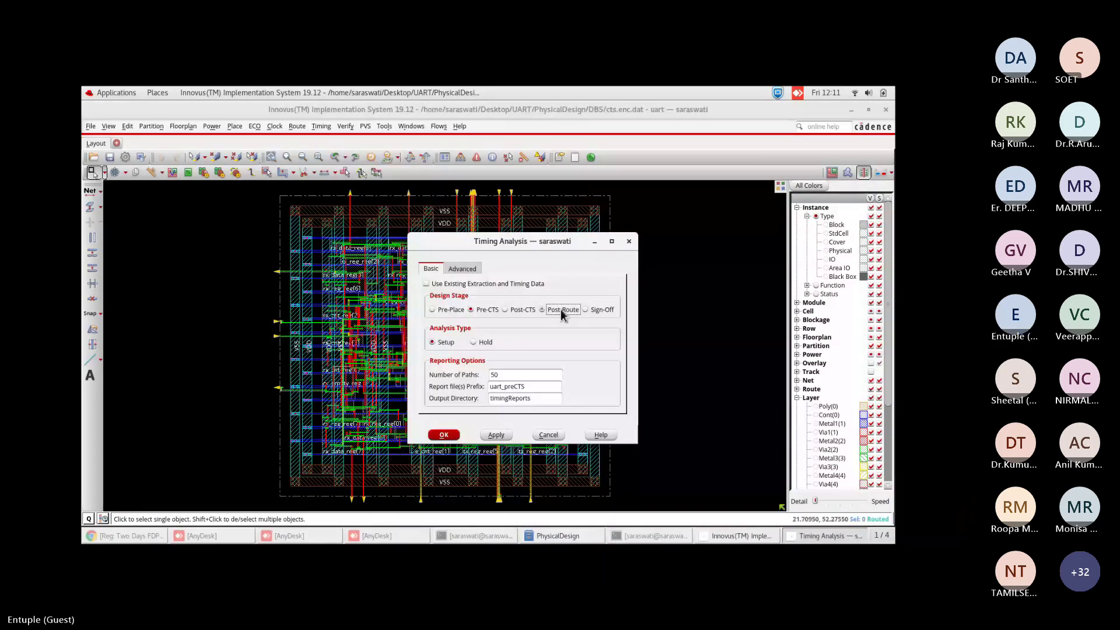
pyautogui.click(561, 309)
pyautogui.click(473, 342)
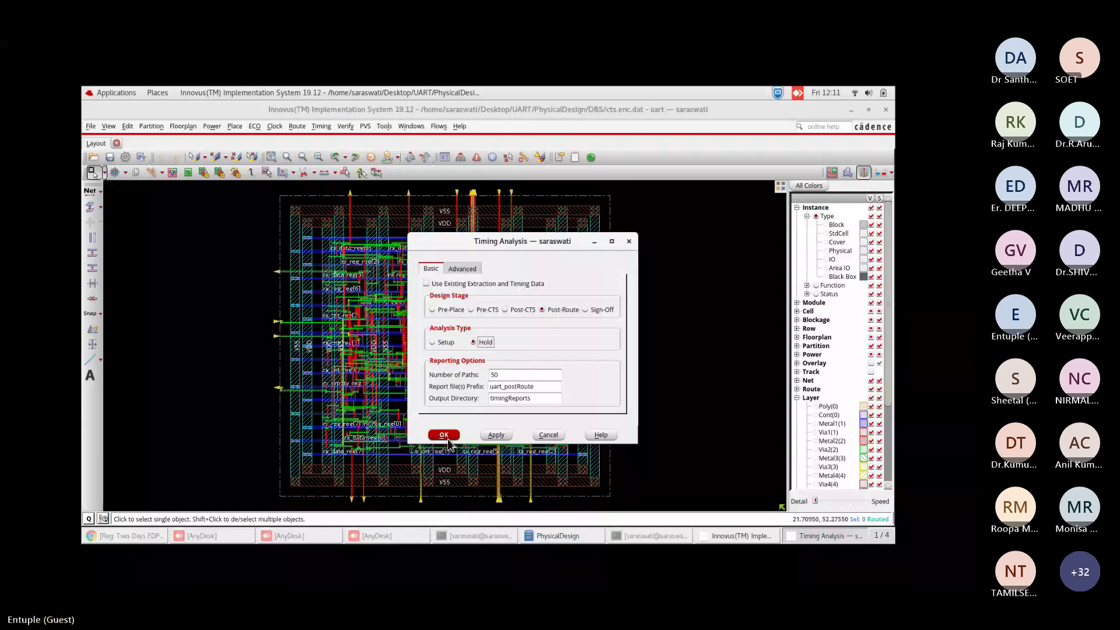
pyautogui.click(632, 536)
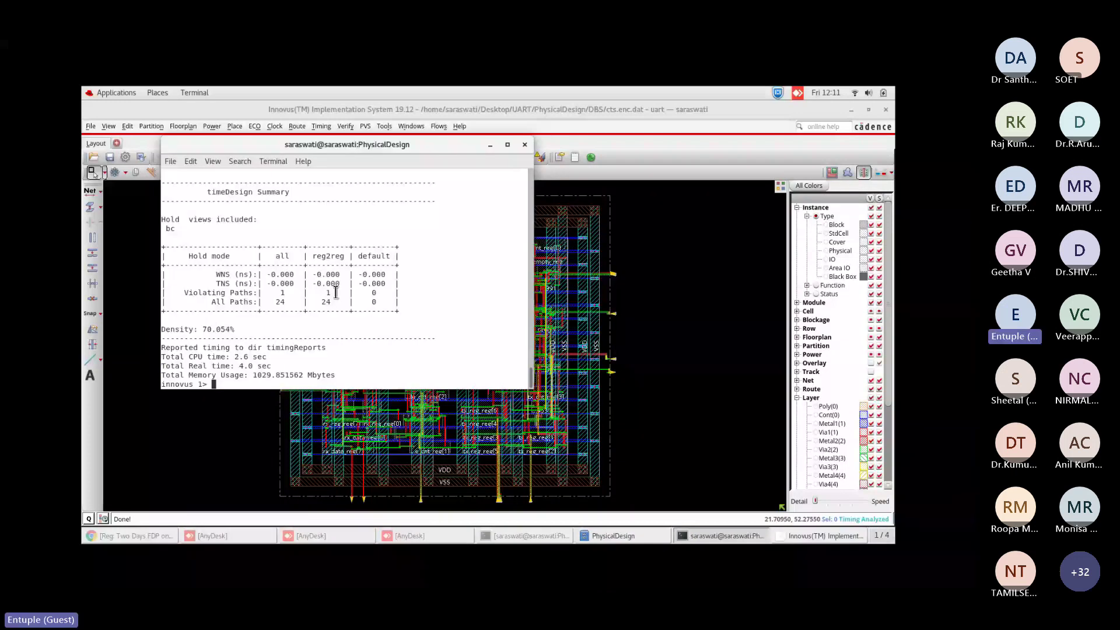
# Examine the Violating Paths row of the hold timing summary, tuck the terminal away and return to the layout.
pyautogui.moveTo(188, 293); pyautogui.dragTo(385, 292)
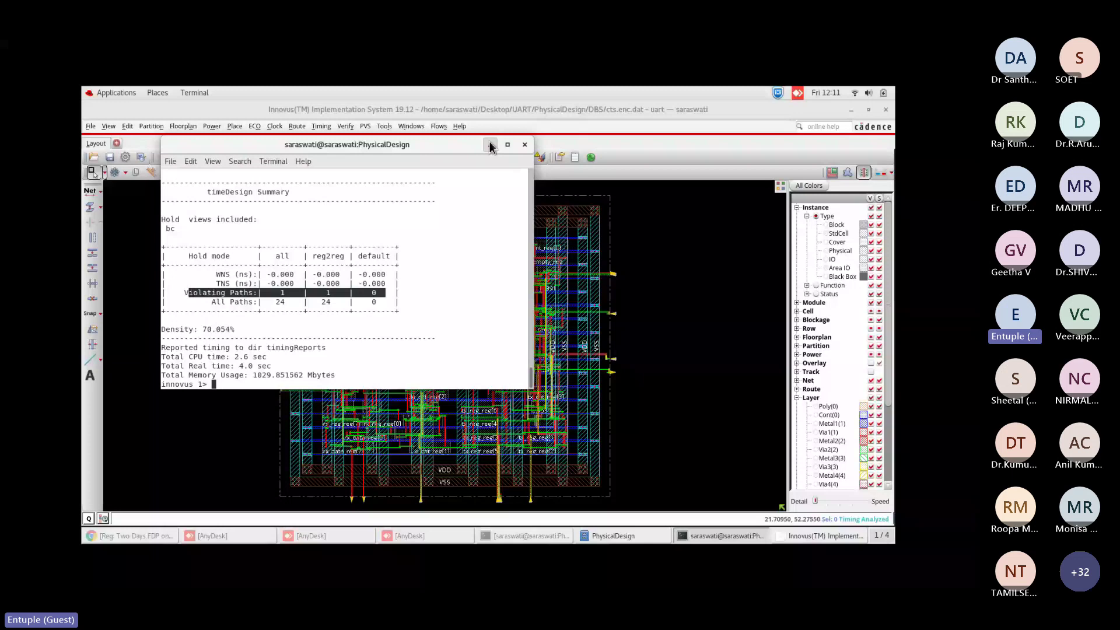
pyautogui.click(490, 146)
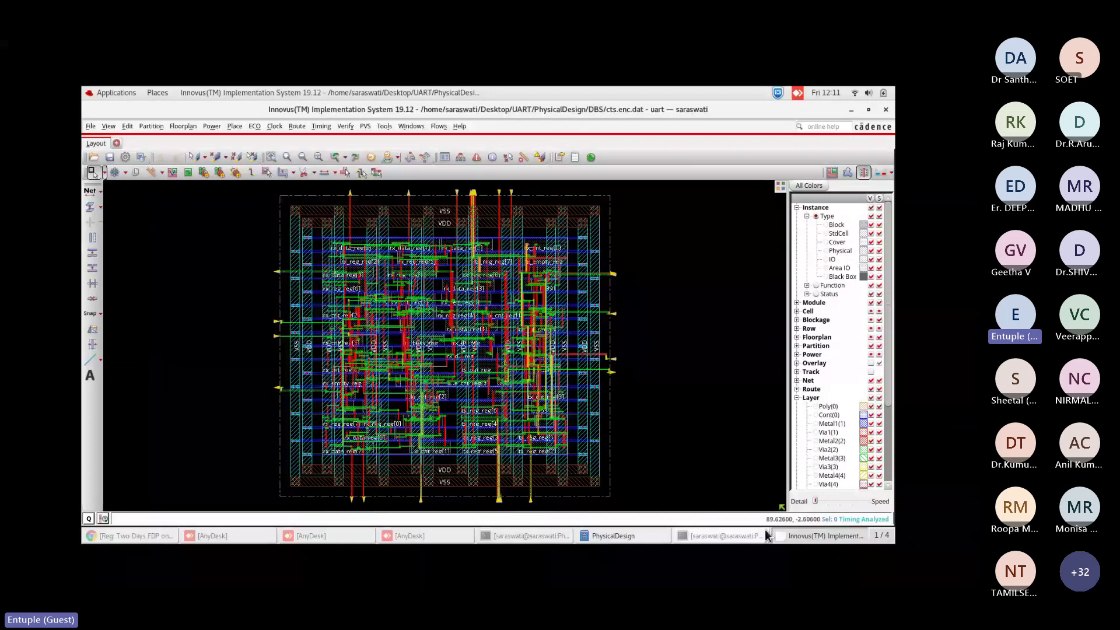
pyautogui.click(345, 126)
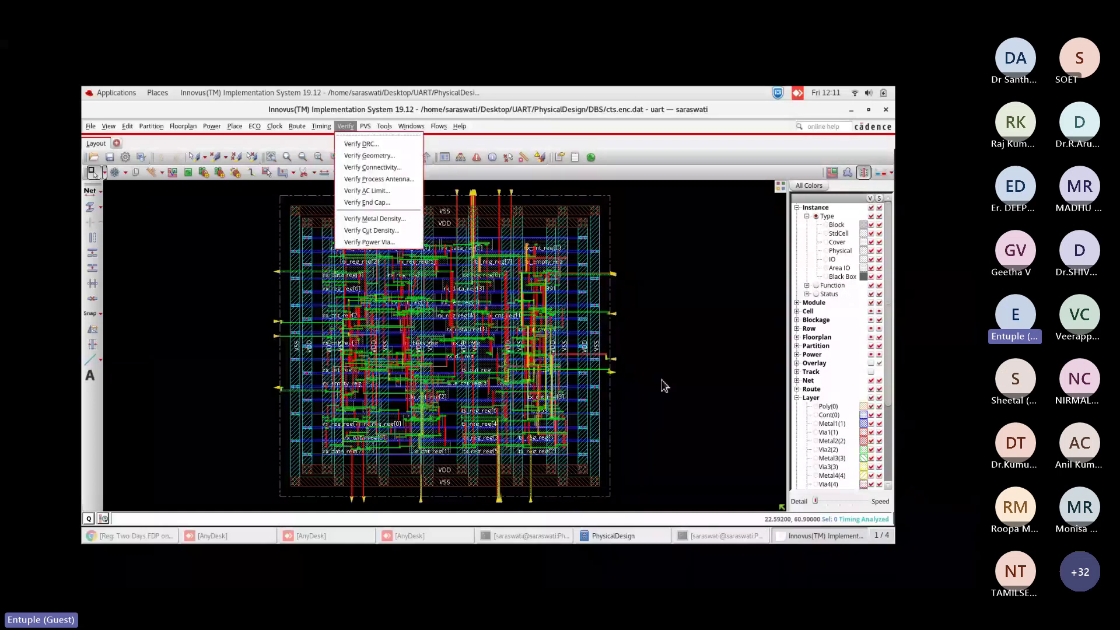
pyautogui.click(852, 426)
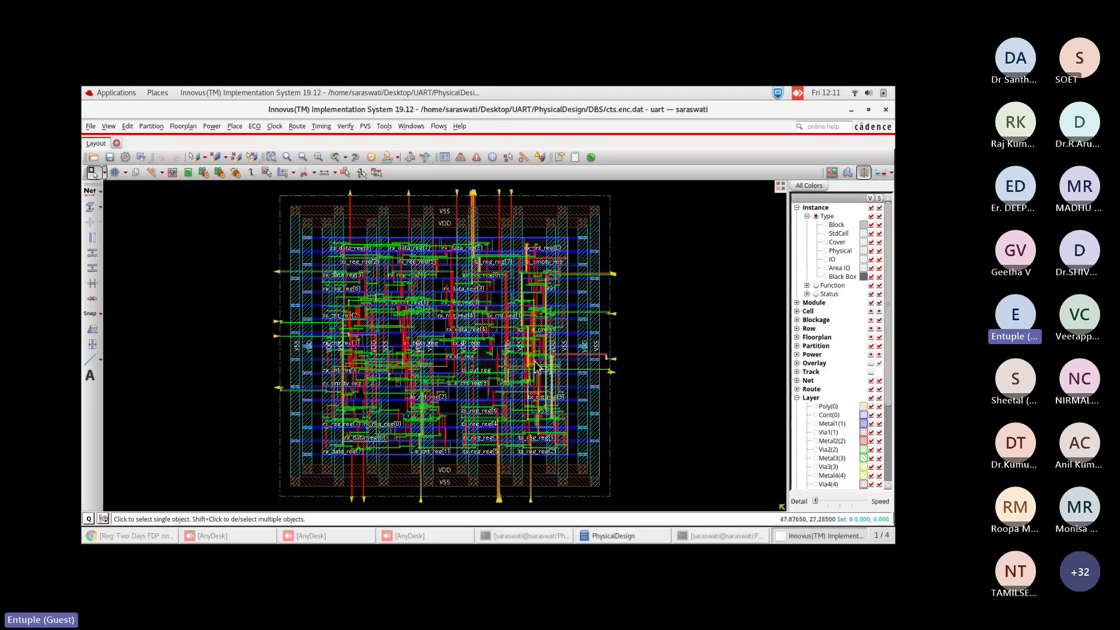
# Select the cells and routing in a small area right of the core's centre and open a maximized 3D layout view based on that selection.
pyautogui.moveTo(529, 355); pyautogui.dragTo(564, 390)
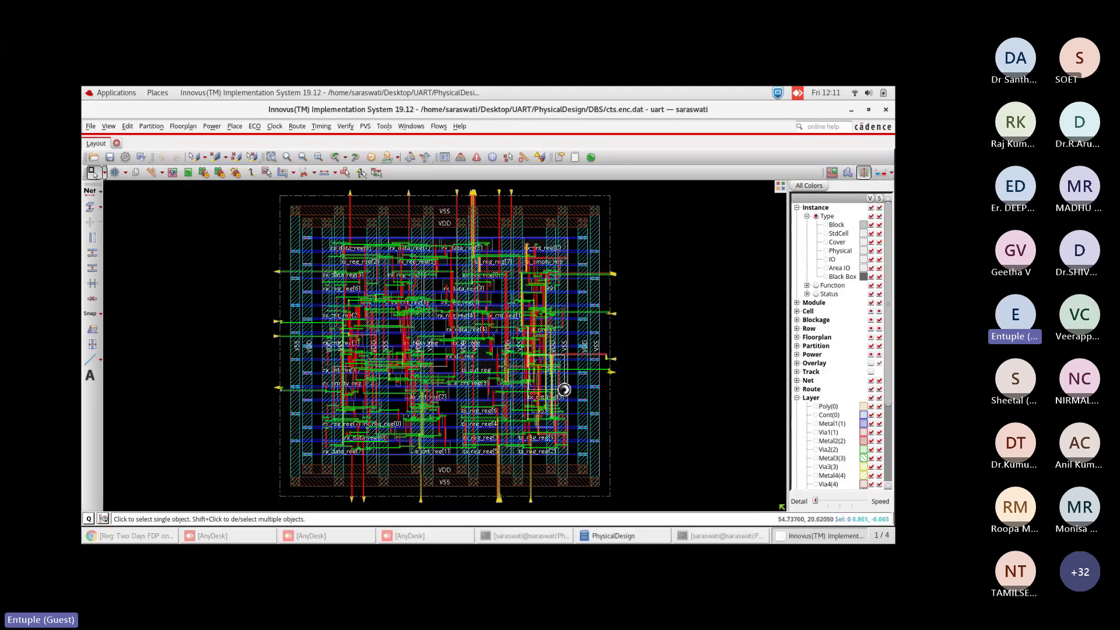
pyautogui.click(892, 172)
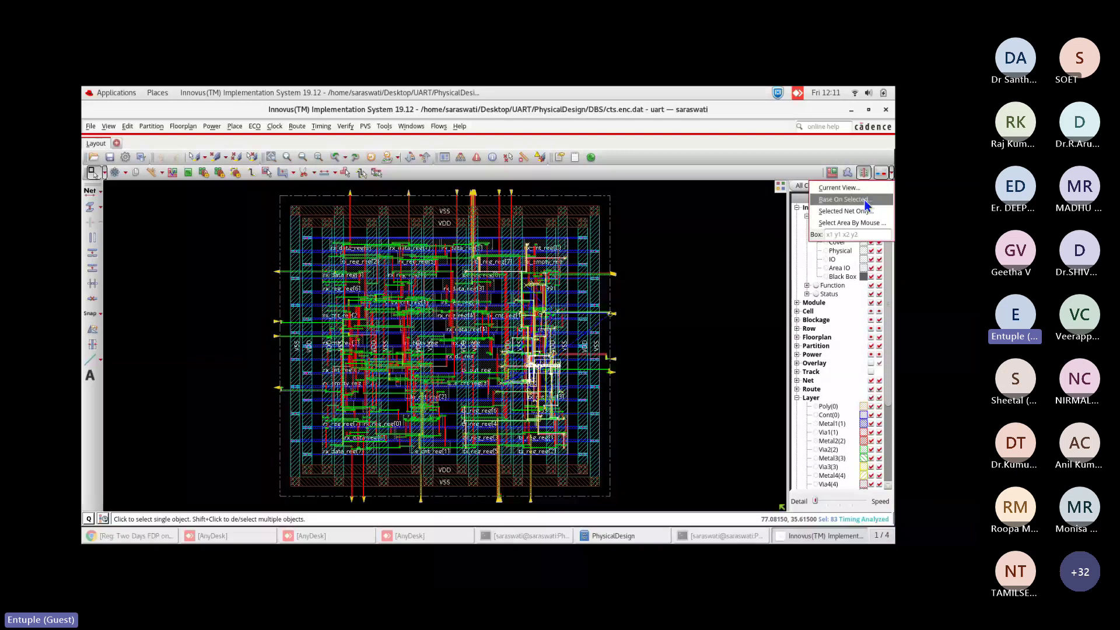
pyautogui.click(866, 201)
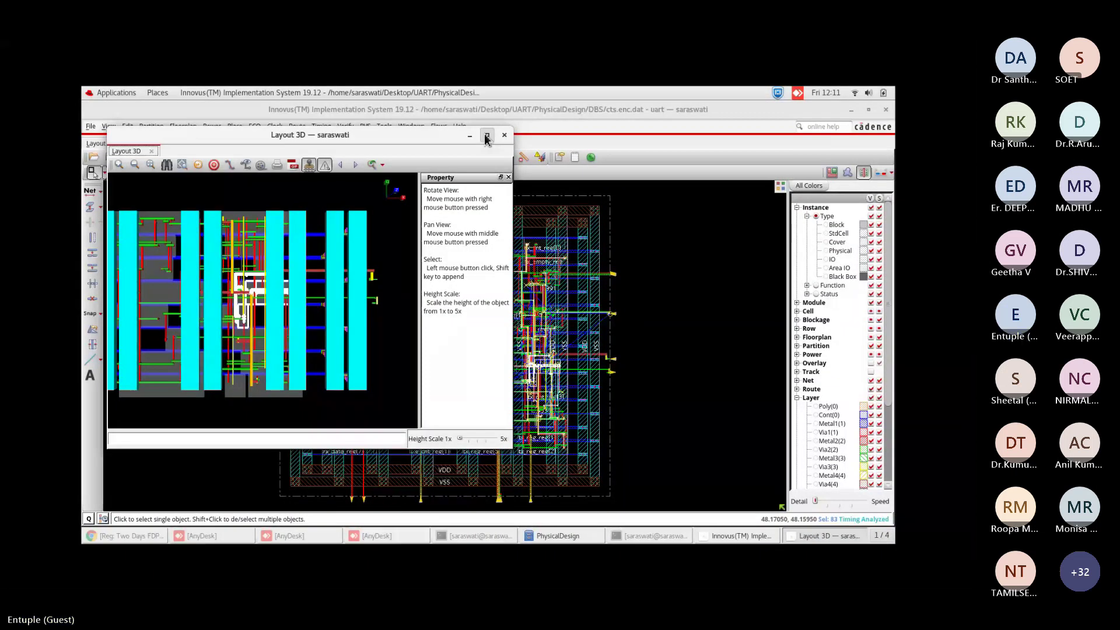
pyautogui.click(486, 136)
# Examine the metal layer and via stack around the selected cells from the side in the 3D view.
pyautogui.moveTo(528, 302); pyautogui.dragTo(467, 412, button='right')
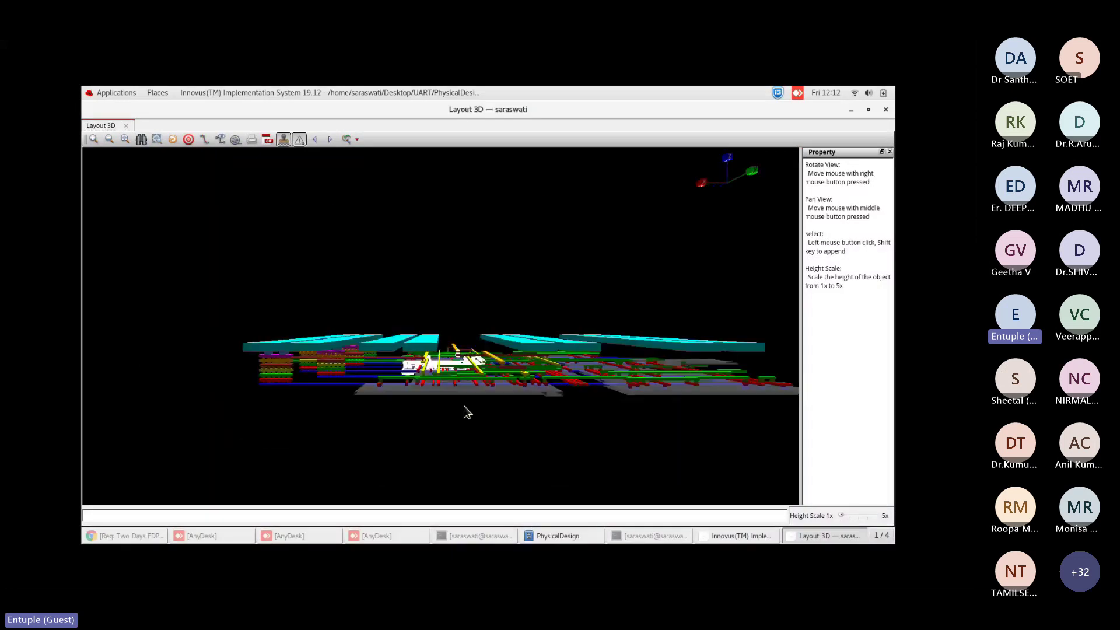
pyautogui.scroll(2, 448, 382)
pyautogui.scroll(3, 448, 382)
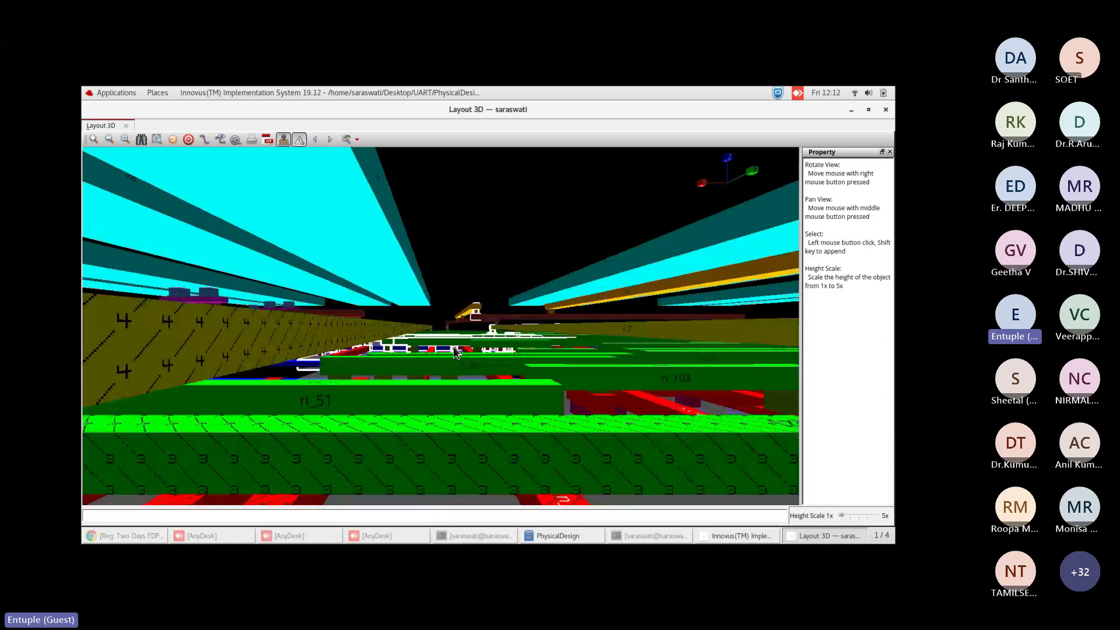
pyautogui.moveTo(455, 352); pyautogui.dragTo(477, 330, button='middle')
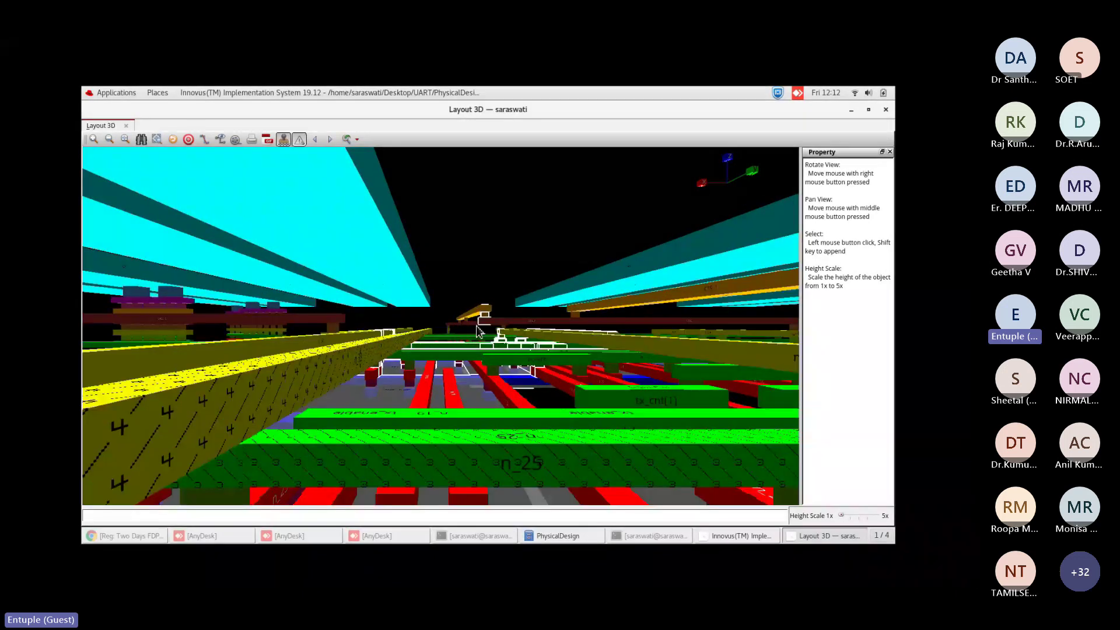
pyautogui.scroll(3, 478, 331)
pyautogui.scroll(3, 539, 383)
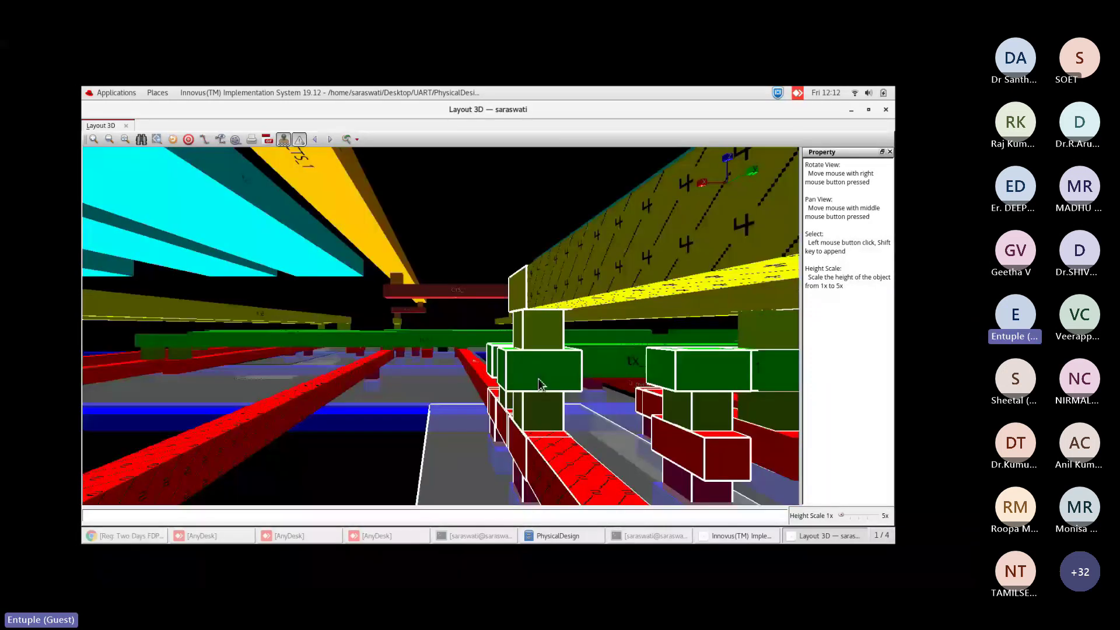
pyautogui.scroll(3, 510, 308)
pyautogui.scroll(3, 504, 311)
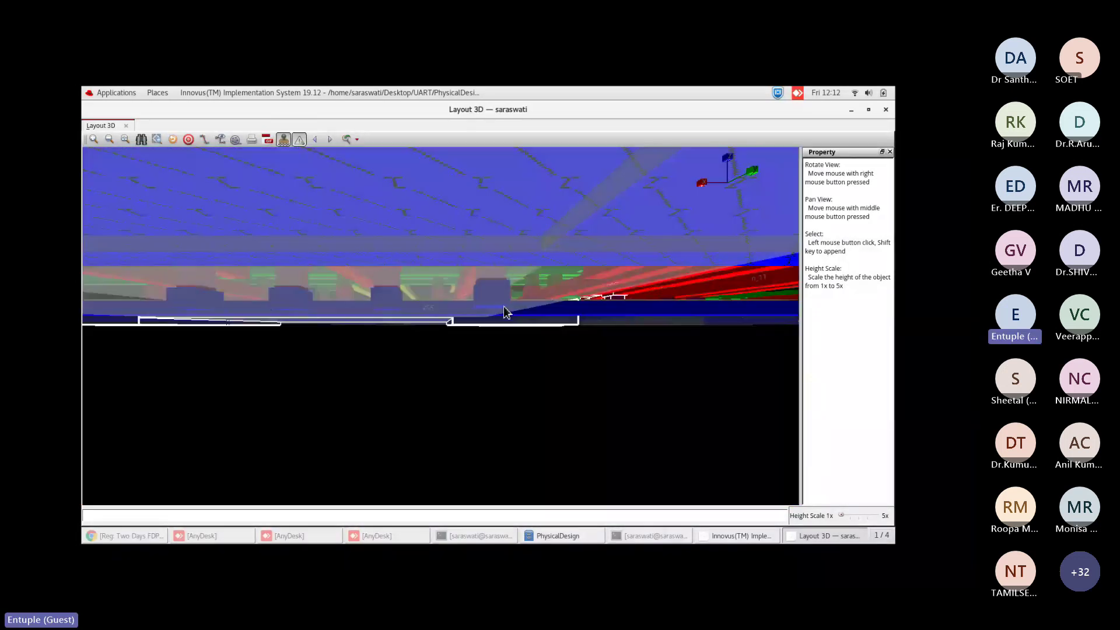
pyautogui.scroll(3, 508, 339)
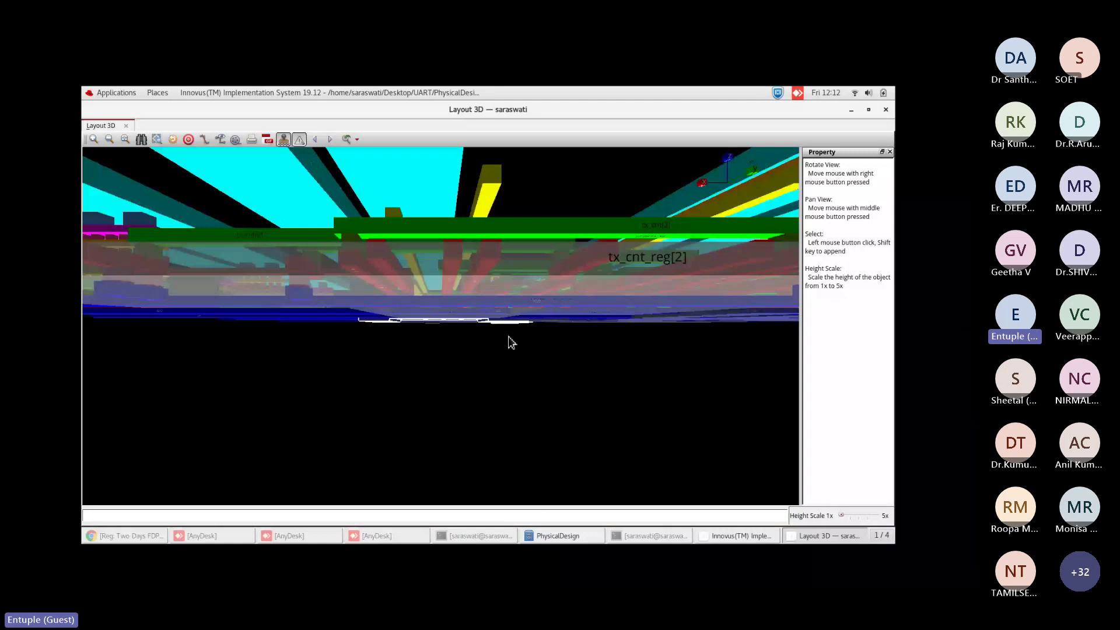
# Examine the selected nets and their layer crossings from above in the 3D view.
pyautogui.scroll(-5, 508, 337)
pyautogui.moveTo(511, 305); pyautogui.dragTo(412, 293, button='right')
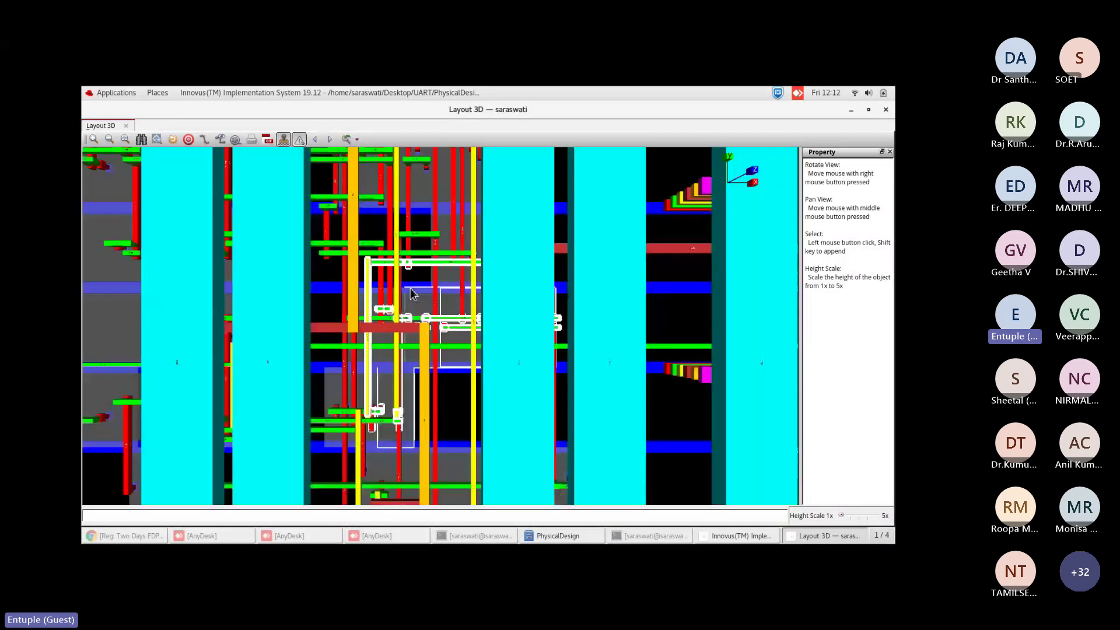
pyautogui.scroll(2, 420, 300)
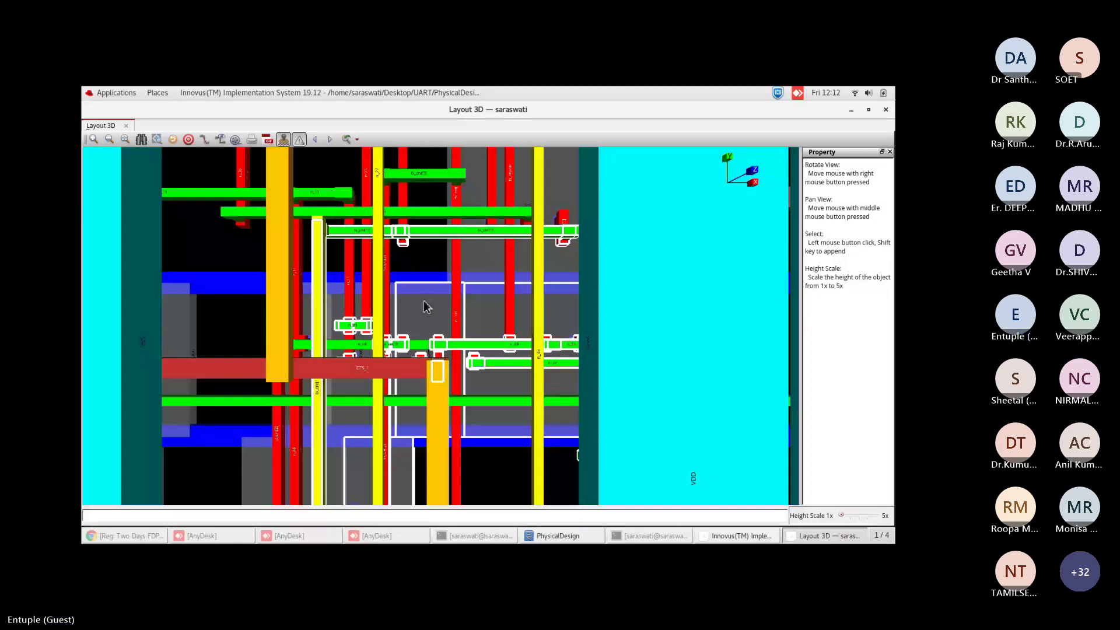
pyautogui.scroll(1, 424, 306)
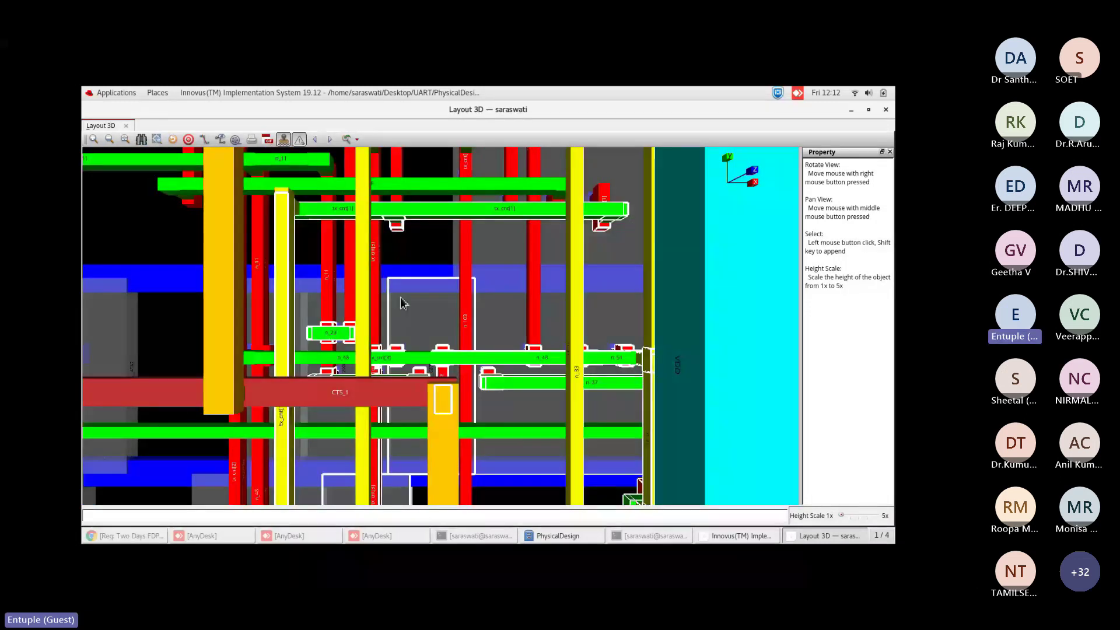
pyautogui.scroll(-2, 366, 324)
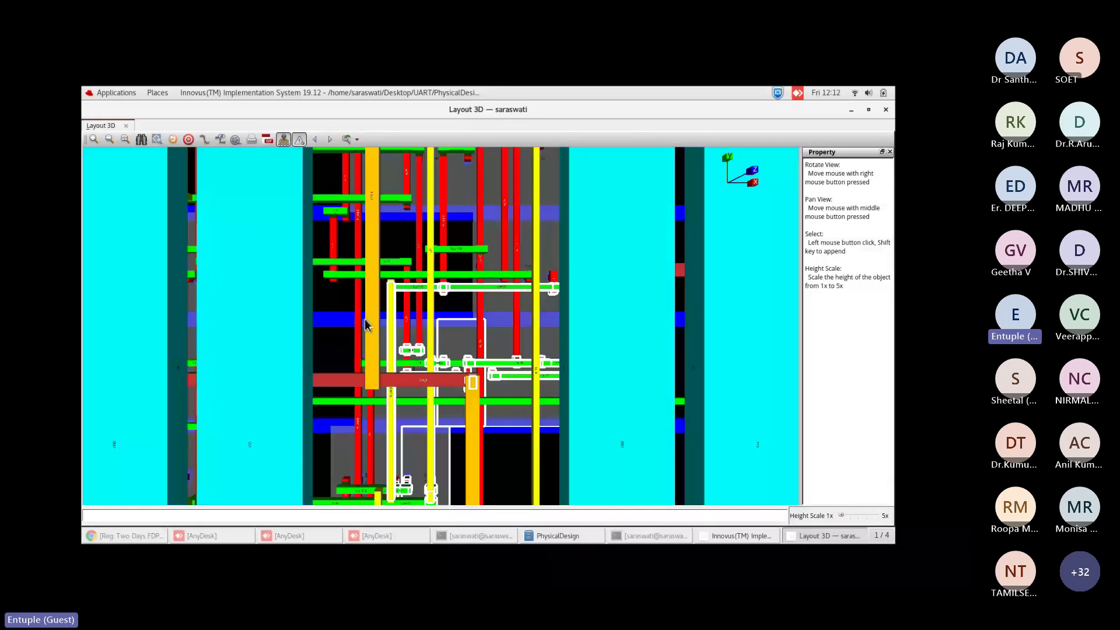
pyautogui.scroll(4, 366, 325)
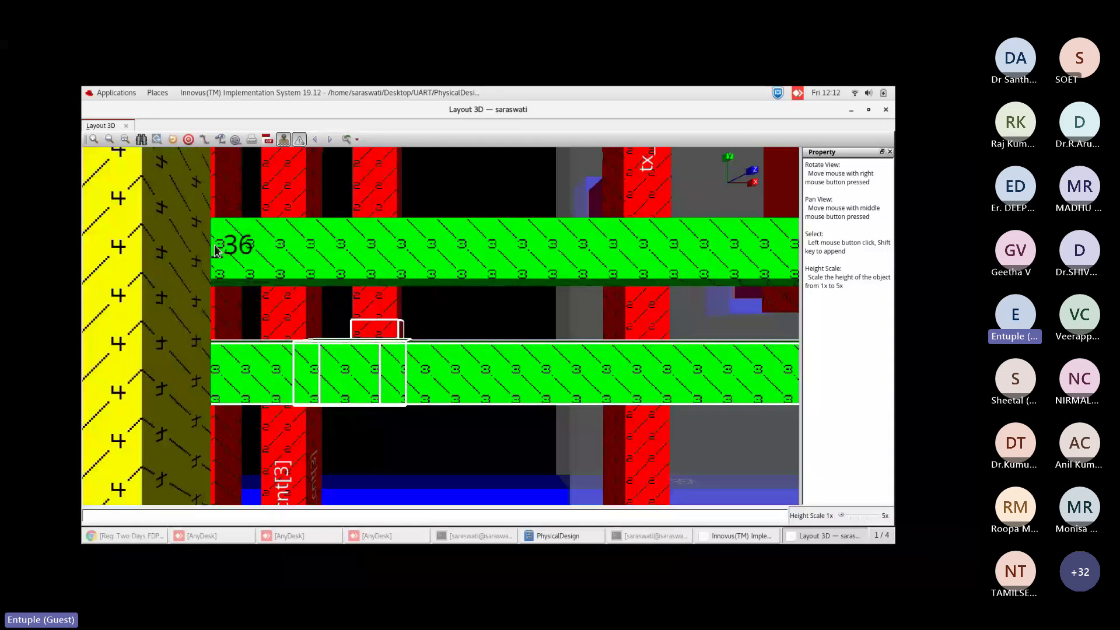
# Examine the vias and metal layers of the selected nets from below, close the 3D view and clear the layout selection.
pyautogui.moveTo(391, 440); pyautogui.dragTo(728, 165, button='right')
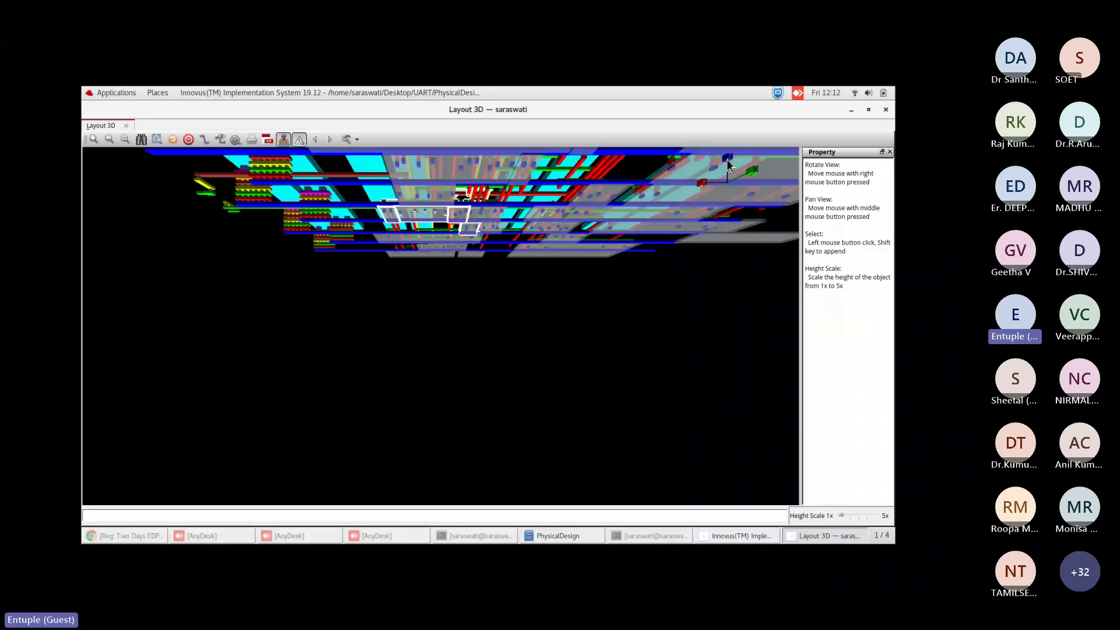
pyautogui.scroll(3, 457, 201)
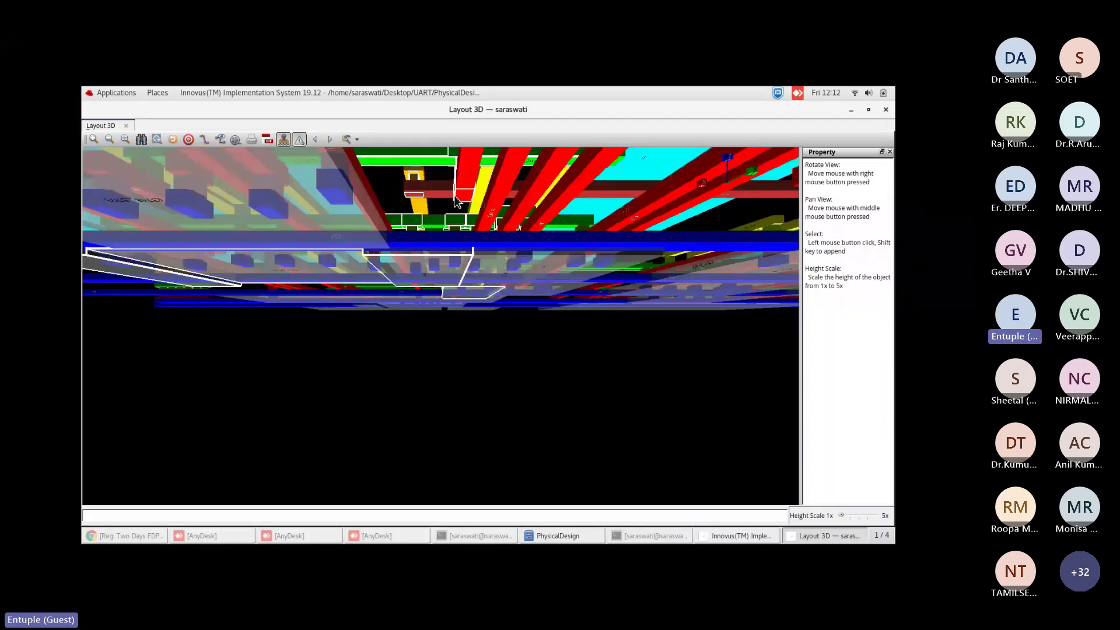
pyautogui.scroll(3, 406, 405)
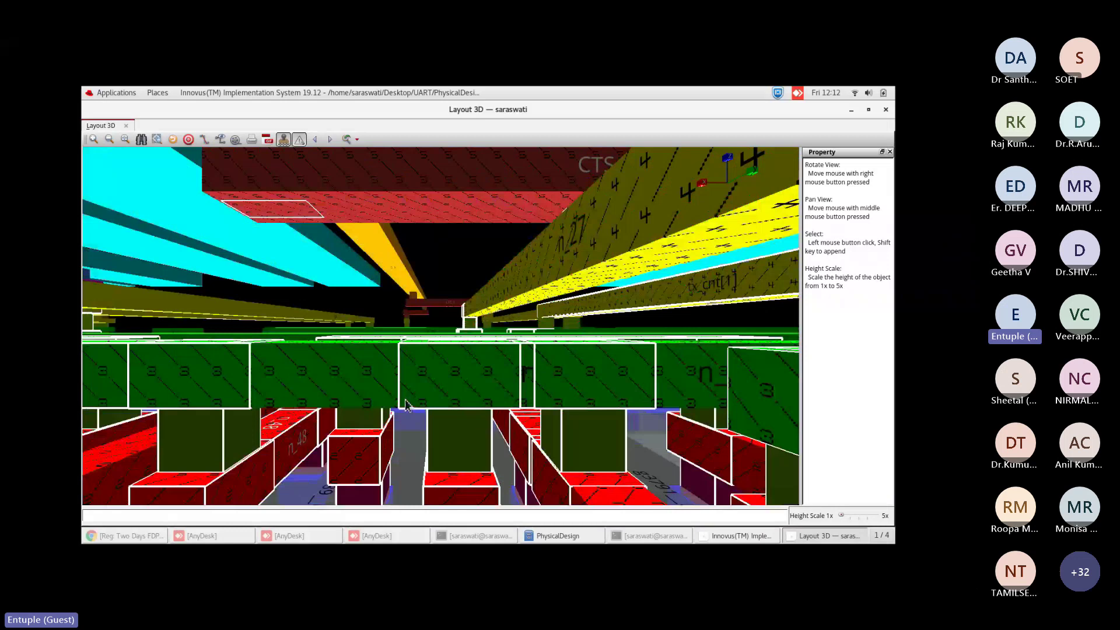
pyautogui.scroll(-3, 406, 404)
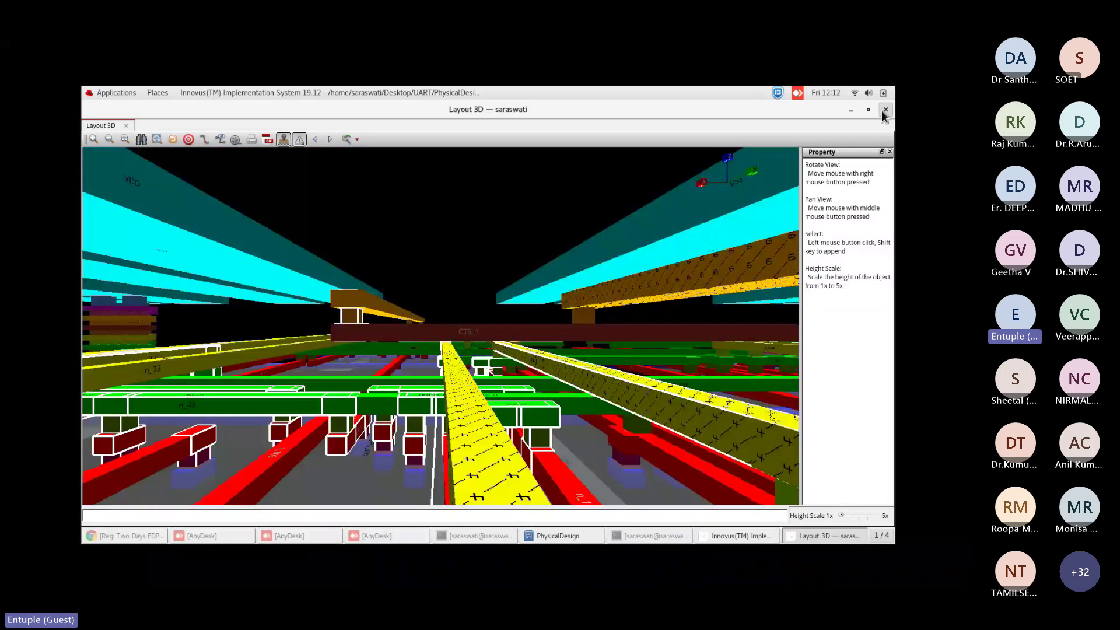
pyautogui.click(885, 110)
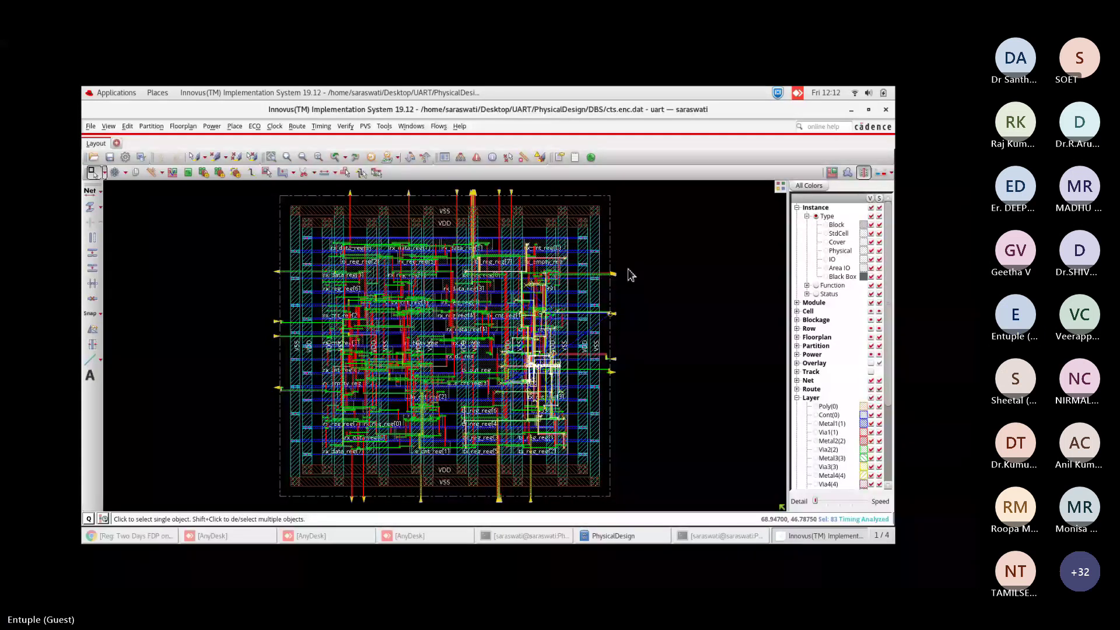
pyautogui.click(630, 274)
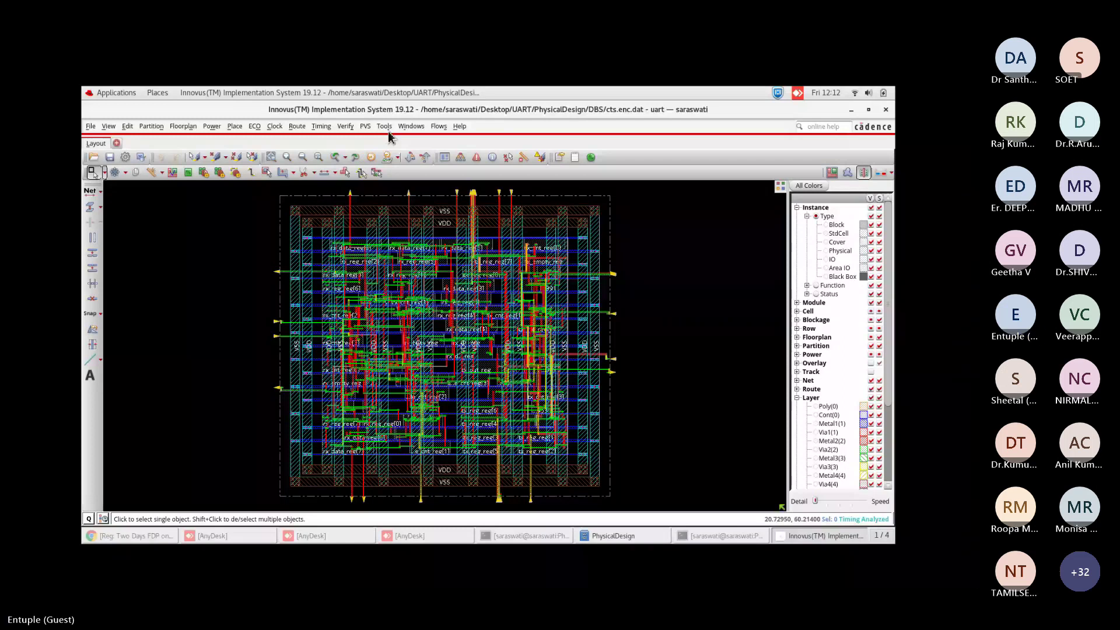
# Start saving the design as Innovus data with the file name uart_hold_routed.enc.
pyautogui.click(90, 127)
pyautogui.click(196, 194)
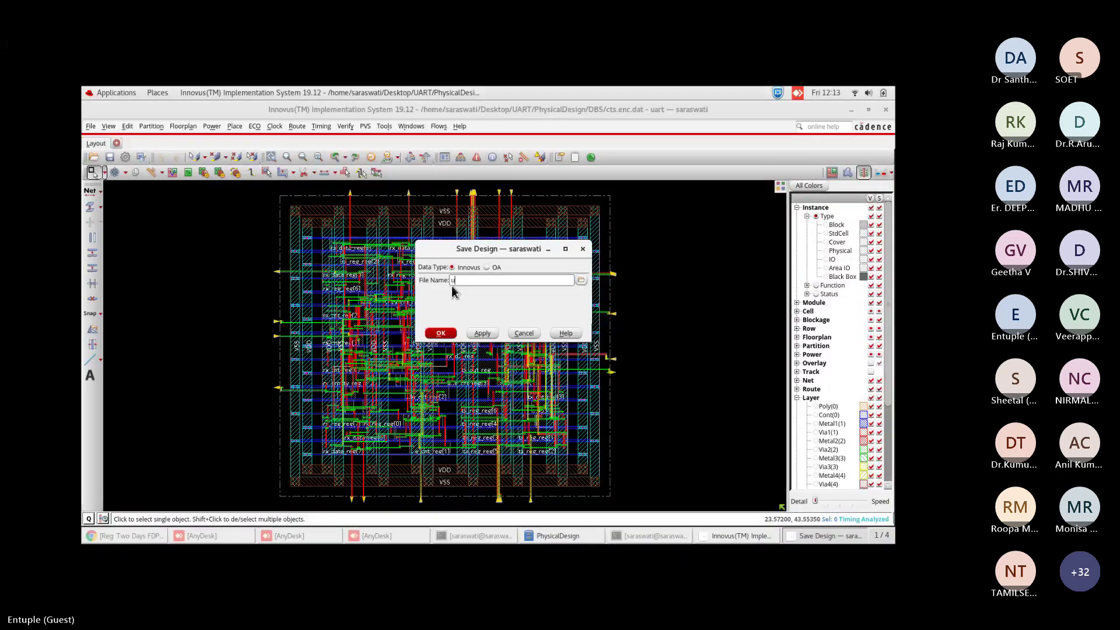
pyautogui.write('a')
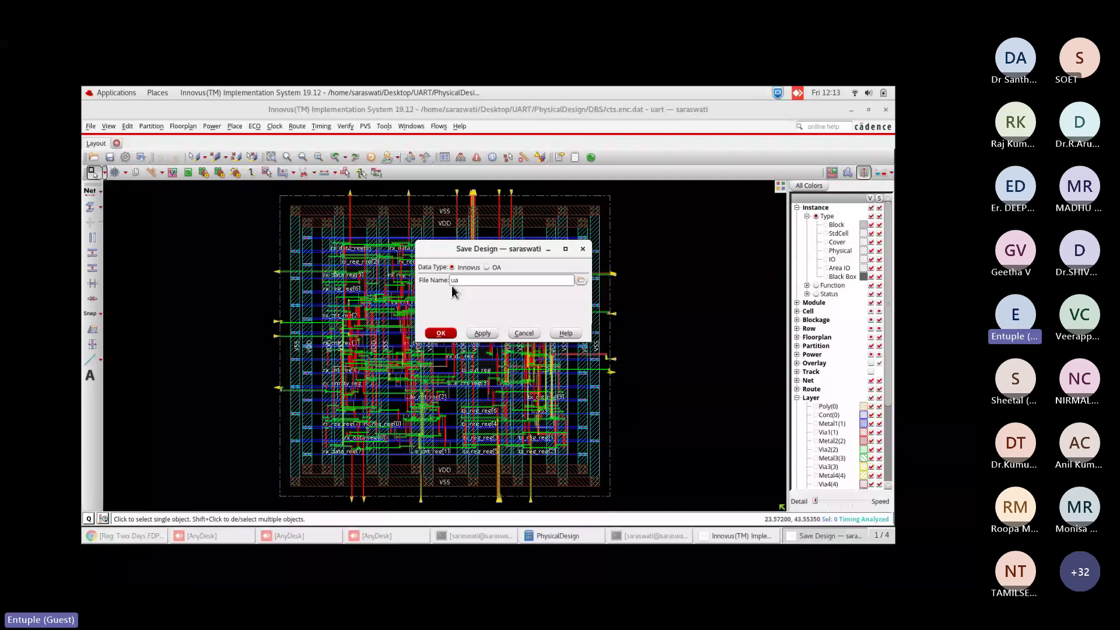
pyautogui.write('rt')
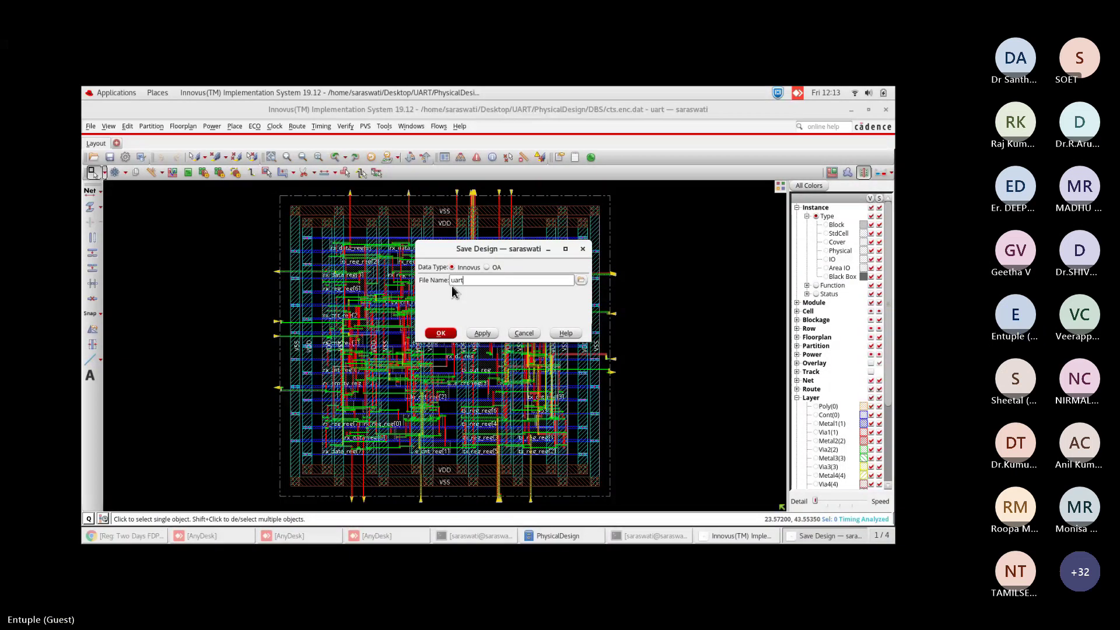
pyautogui.write('_hold')
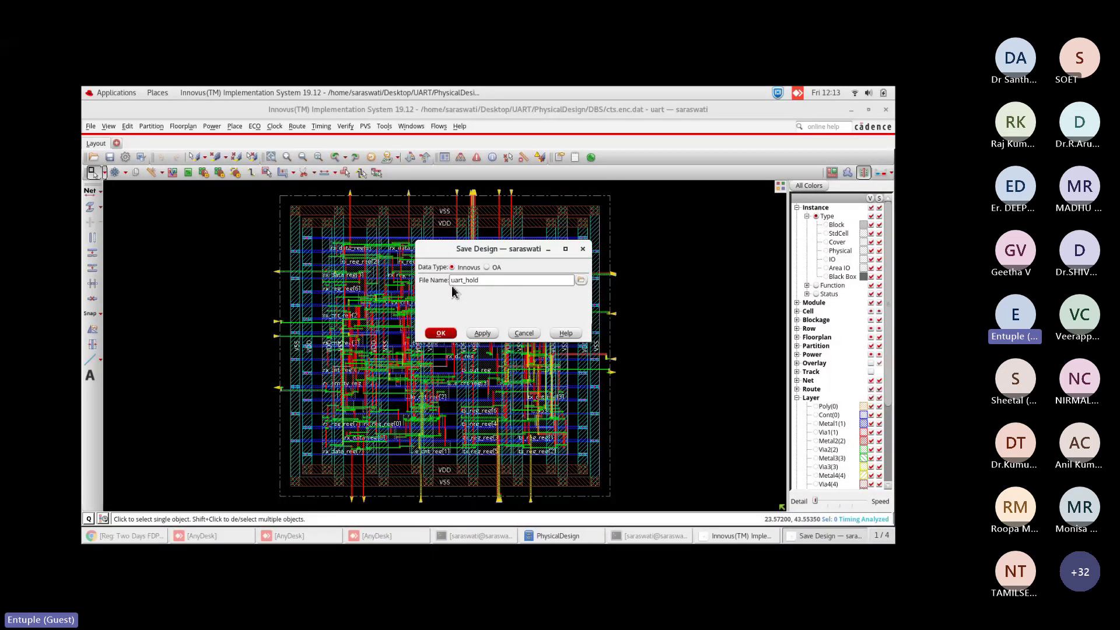
pyautogui.write('_routed.')
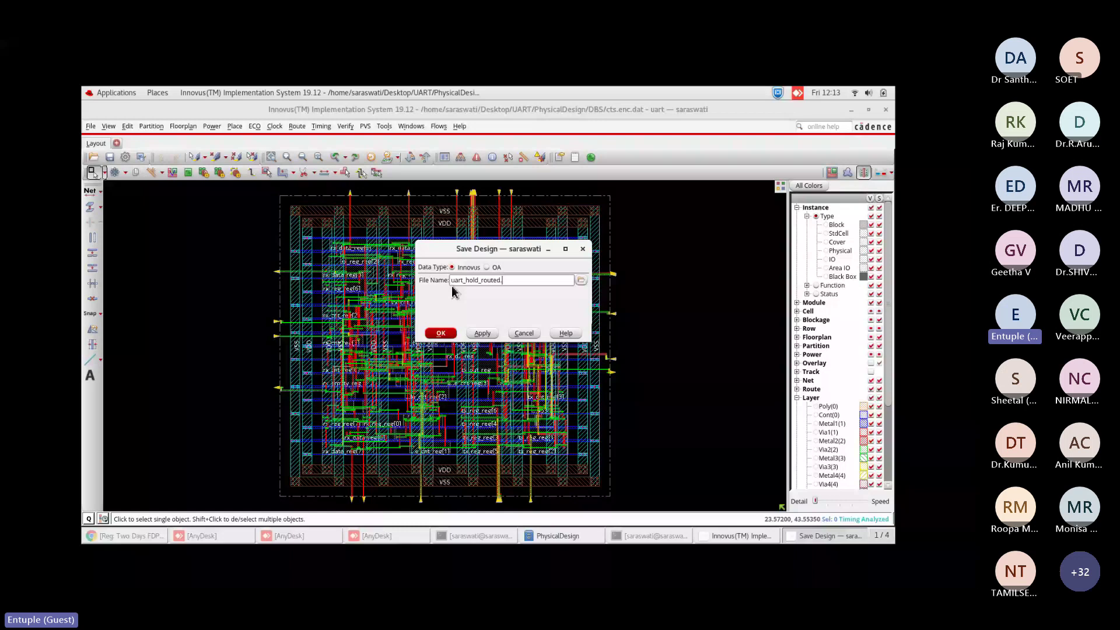
pyautogui.write('enc')
# Choose the DBS folder as the save location and save the design as DBS/uart_hold_routed.enc.
pyautogui.click(581, 280)
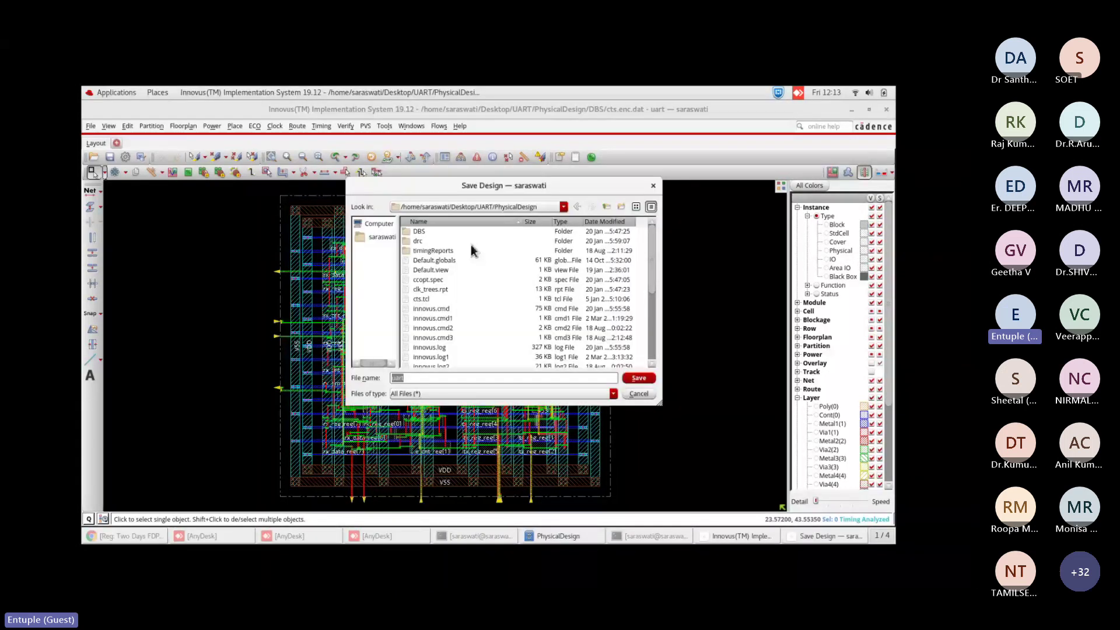
pyautogui.doubleClick(420, 231)
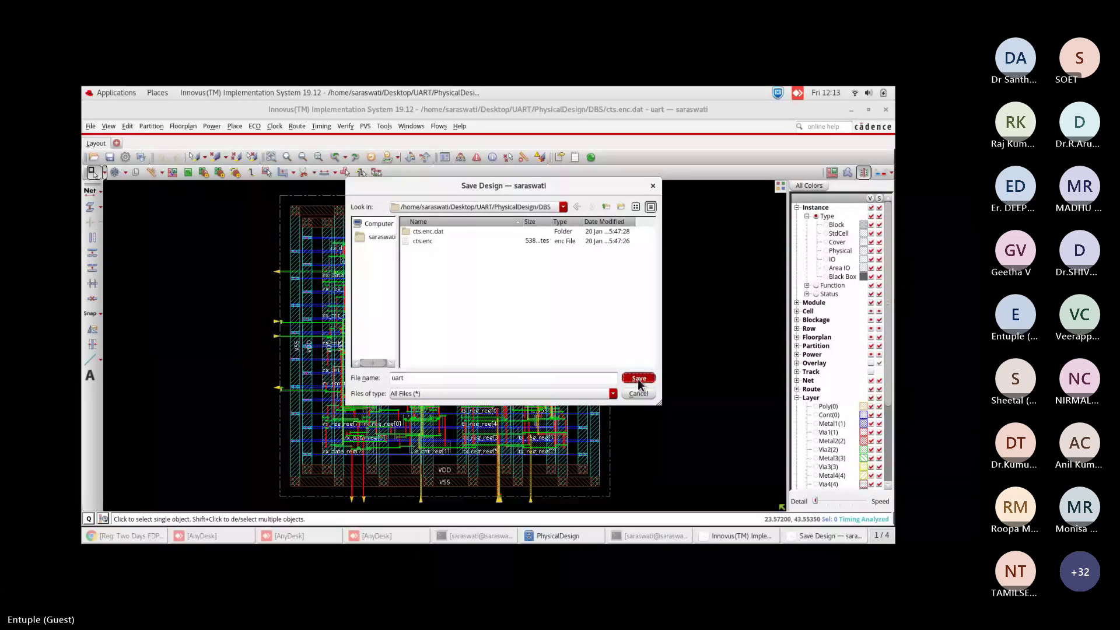
pyautogui.click(638, 379)
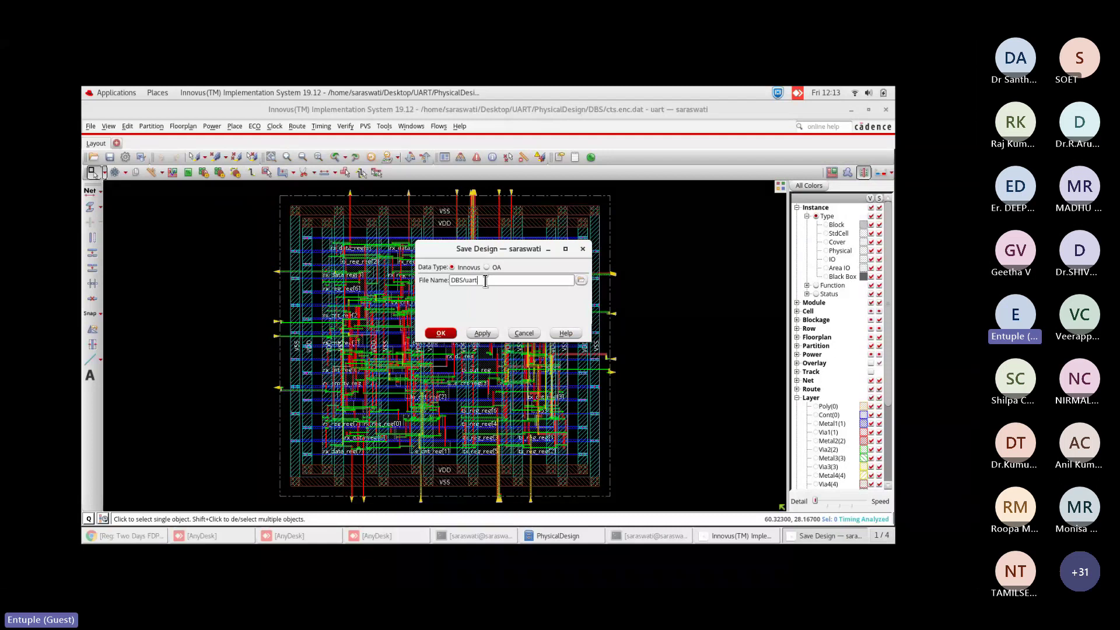
pyautogui.write('_hold')
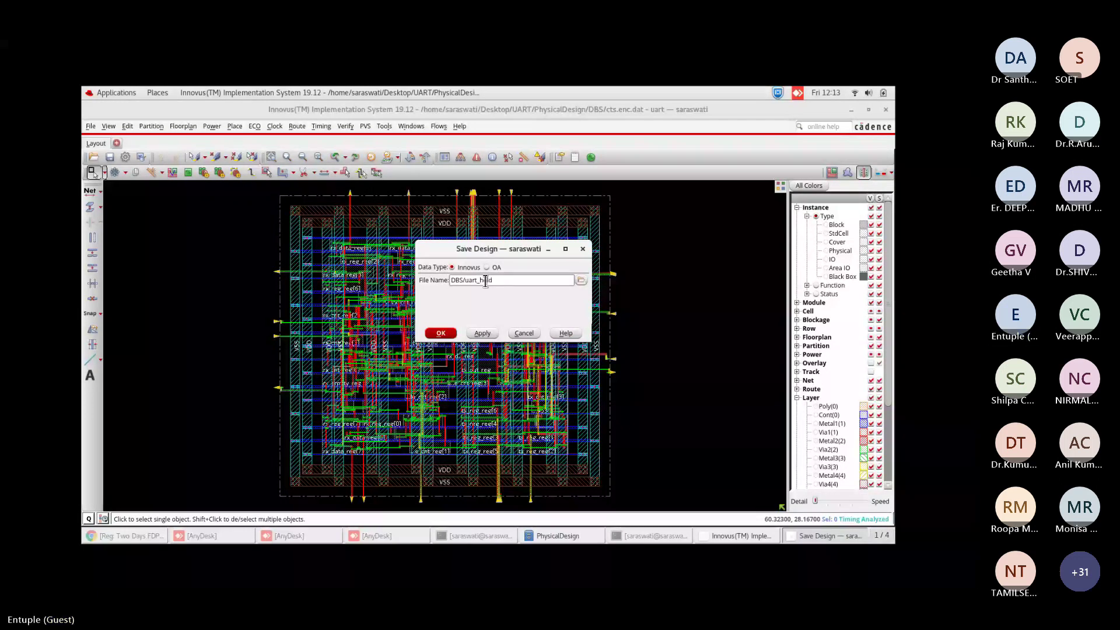
pyautogui.write('_routed.enc')
pyautogui.click(440, 333)
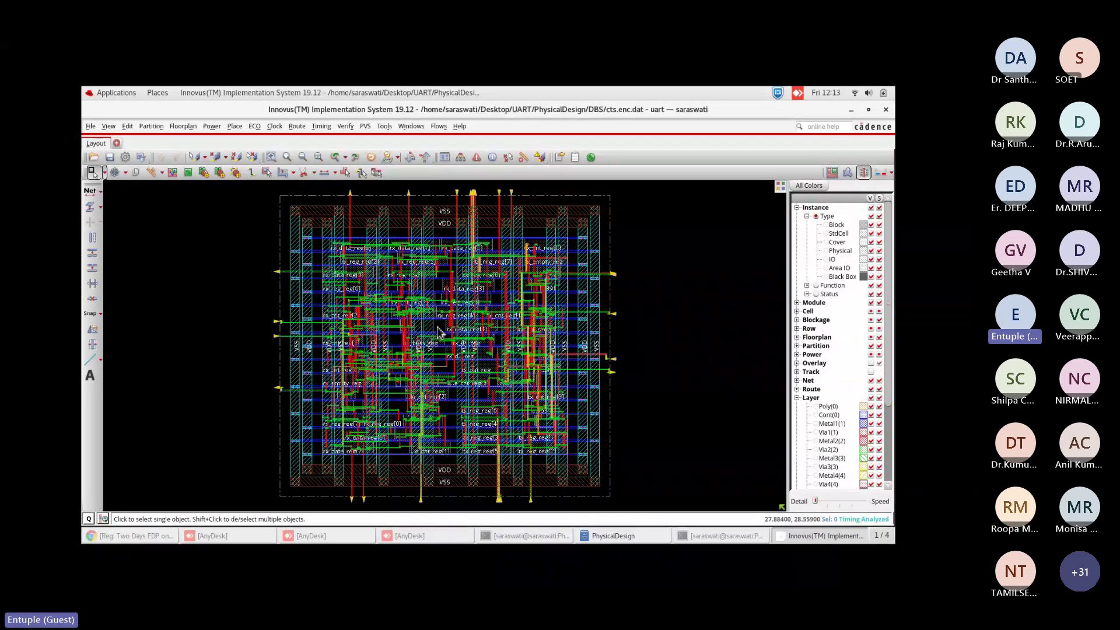
# Extract the design's RC parasitics for corner Default_RC into the SPEF file uart.spef and check the extraction log.
pyautogui.click(321, 126)
pyautogui.click(336, 138)
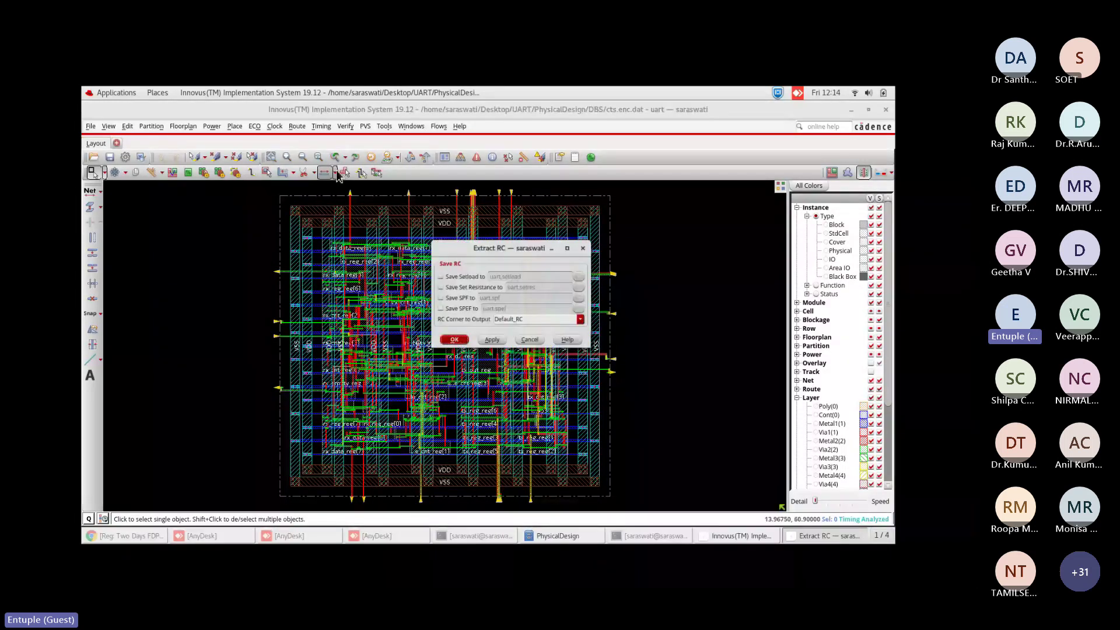
pyautogui.click(453, 303)
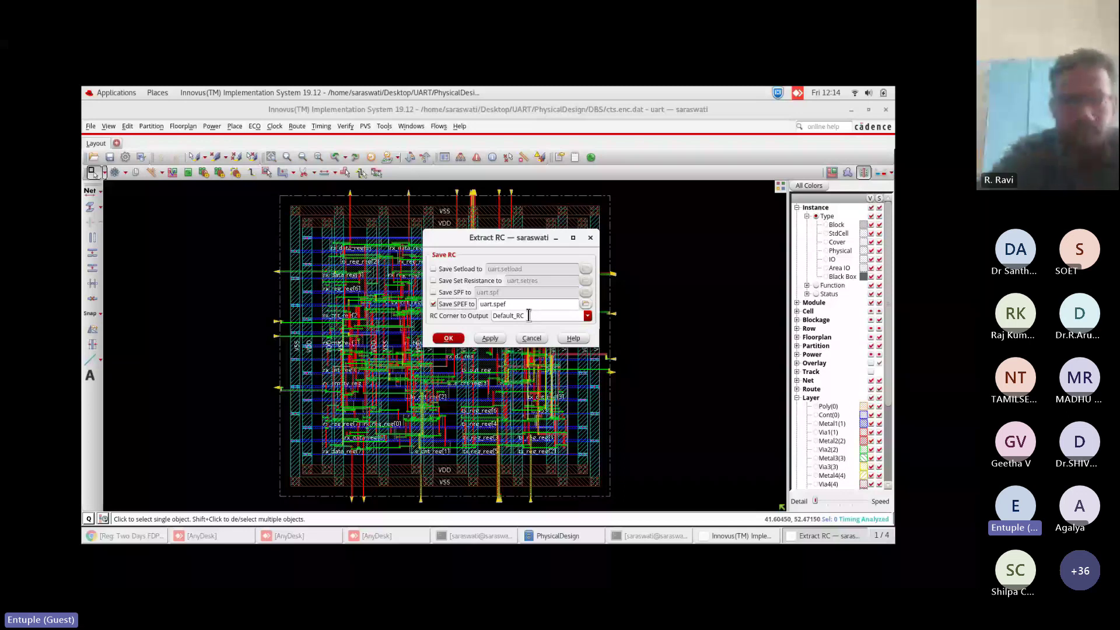
pyautogui.click(447, 340)
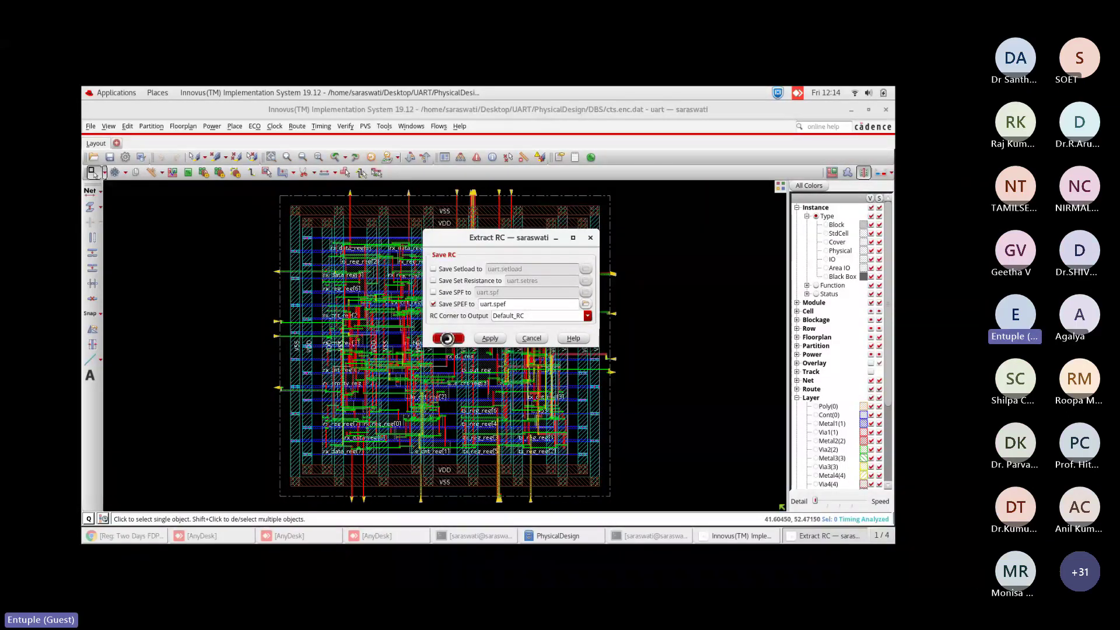
pyautogui.hotkey('alt', 'Tab')
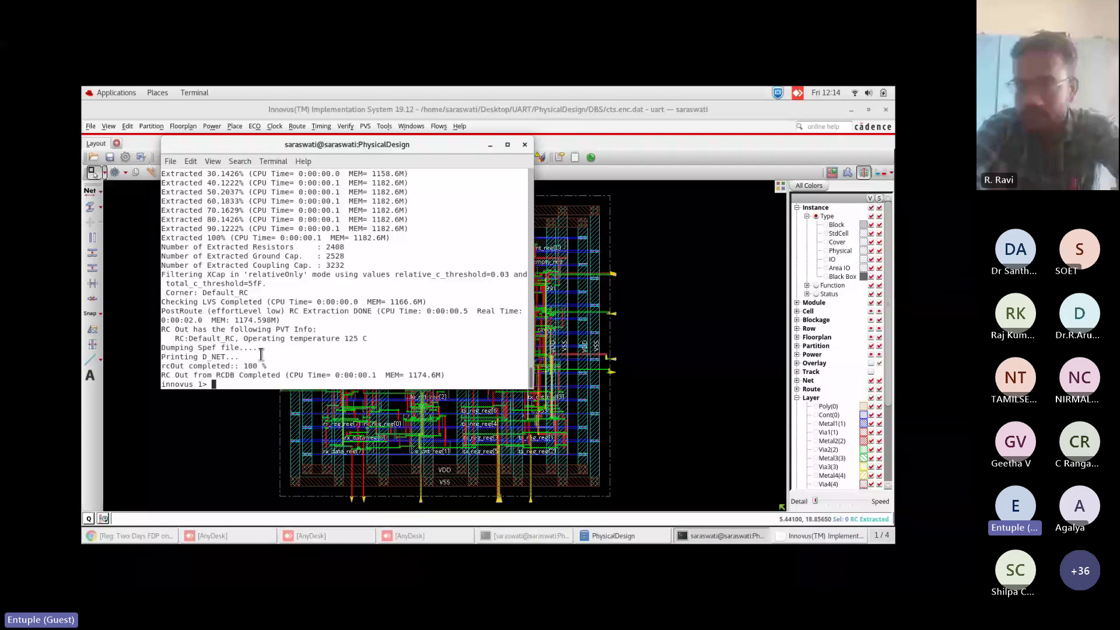
# Open uart.spef from the PhysicalDesign folder, examine its header and net parasitics, and close it.
pyautogui.hotkey('alt', 'Tab')
pyautogui.click(302, 364)
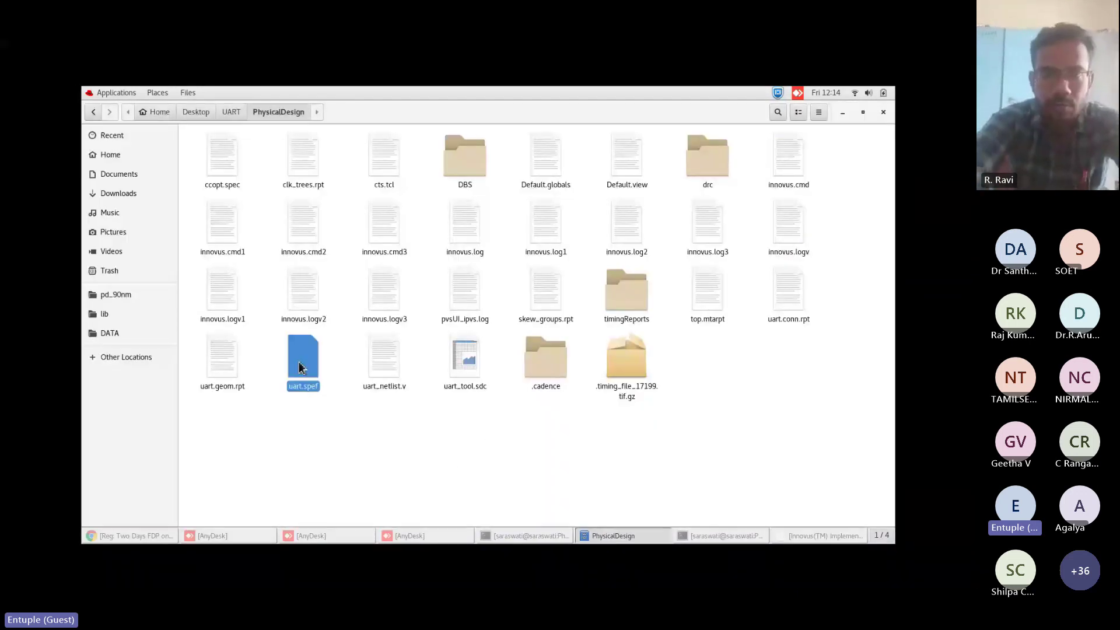
pyautogui.doubleClick(299, 366)
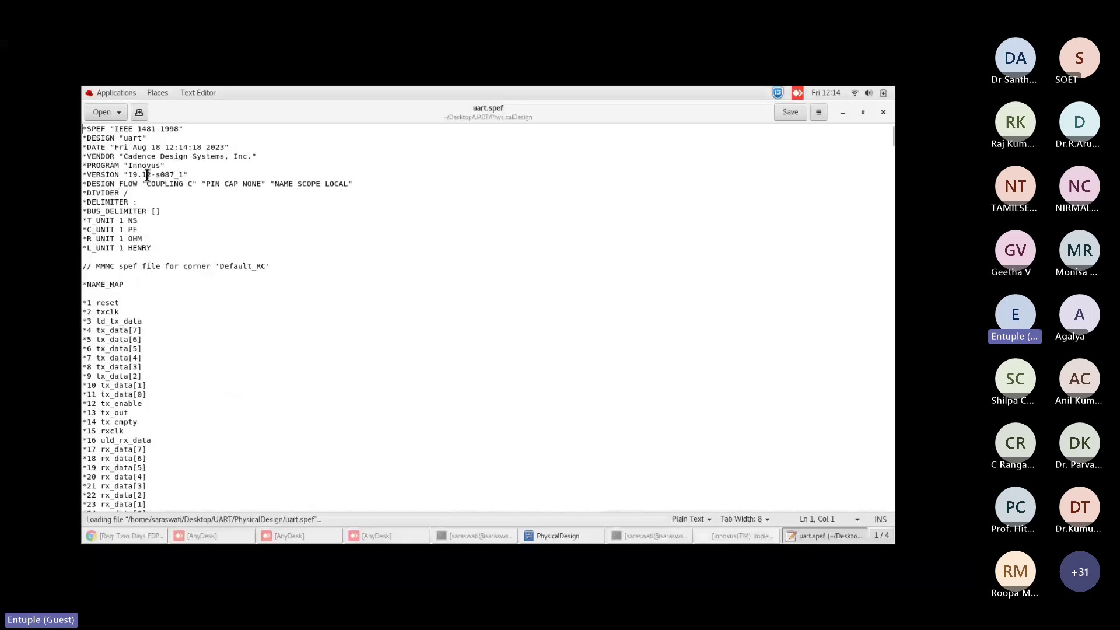
pyautogui.scroll(-15, 129, 289)
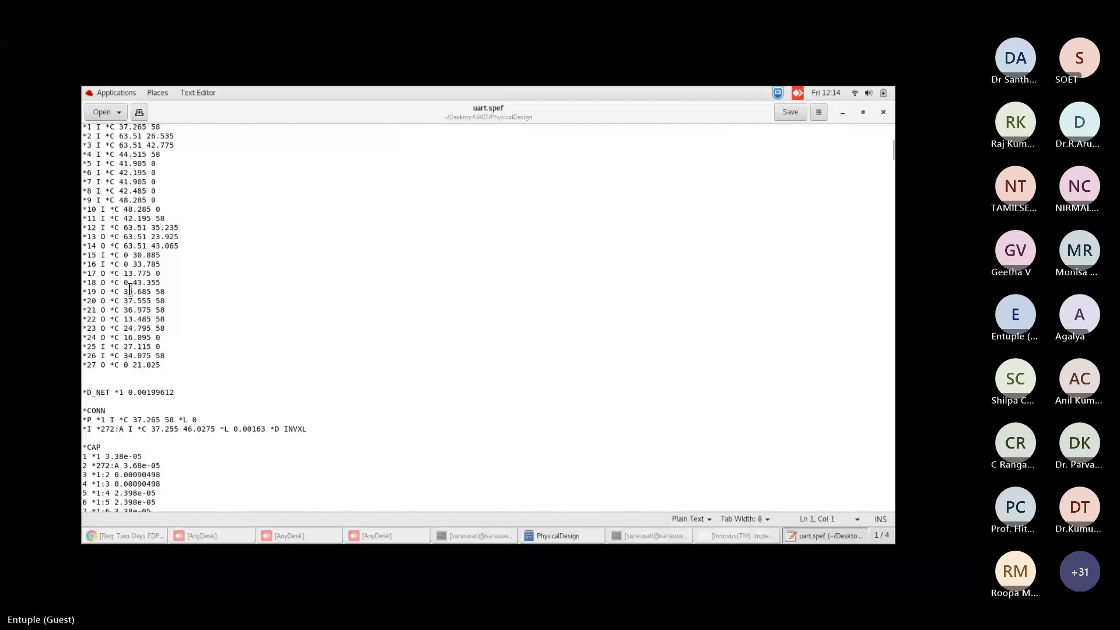
pyautogui.hotkey('ctrl', 'q')
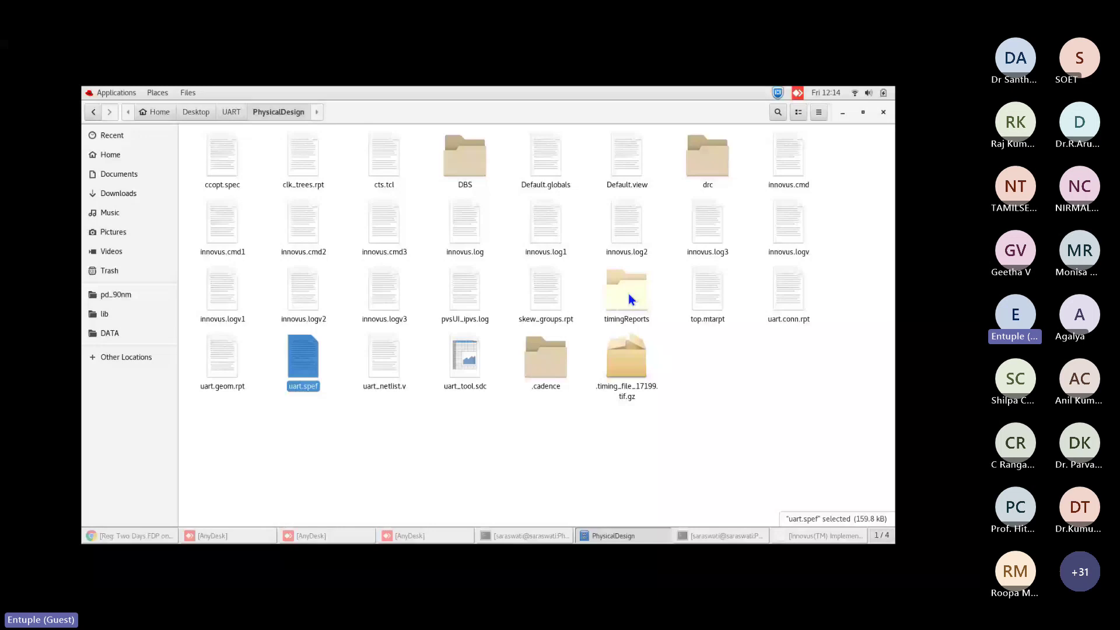
# Calculate the delays in Innovus for active view wc with uart.sdf as the SDF output file.
pyautogui.hotkey('alt', 'Tab')
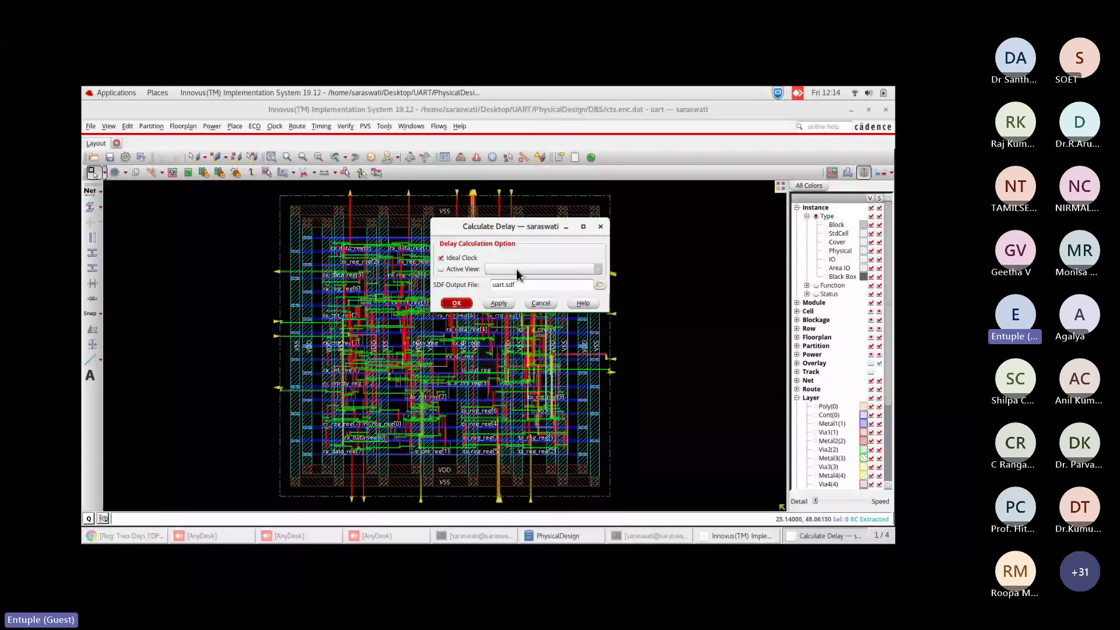
pyautogui.click(441, 269)
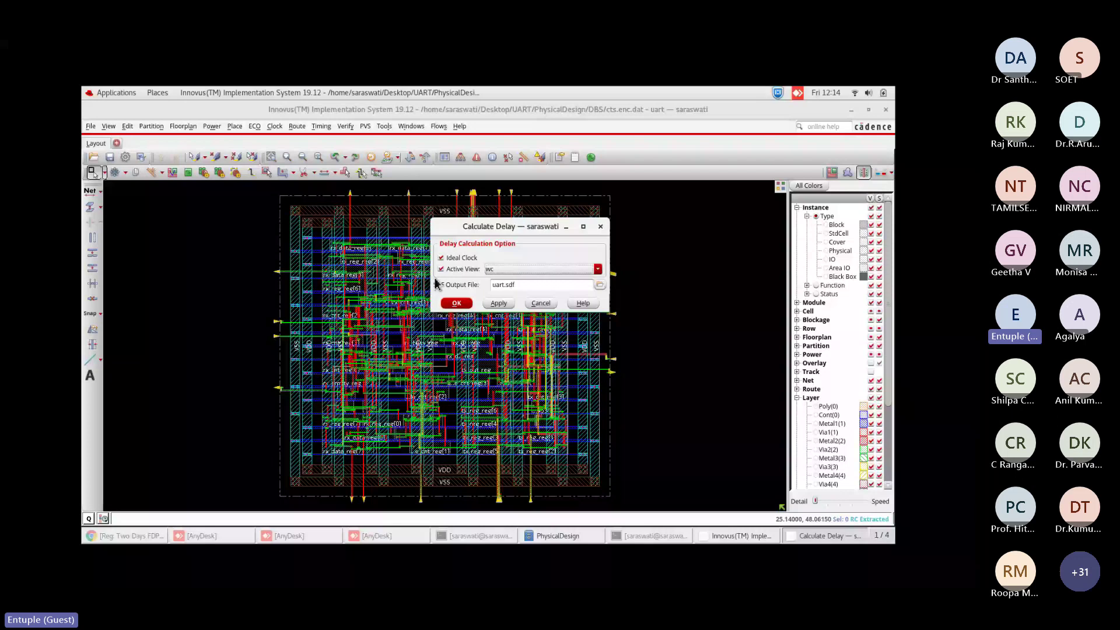
pyautogui.click(457, 303)
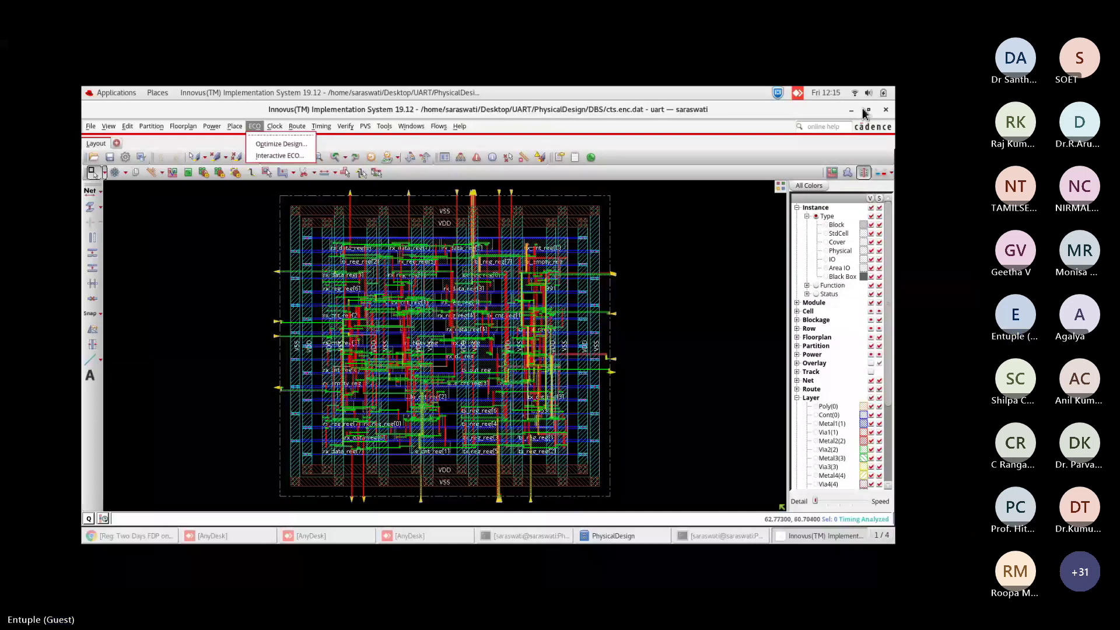
# Open a terminal in the PhysicalDesign folder, start csh and source the cshrc file from the home install folder.
pyautogui.click(613, 535)
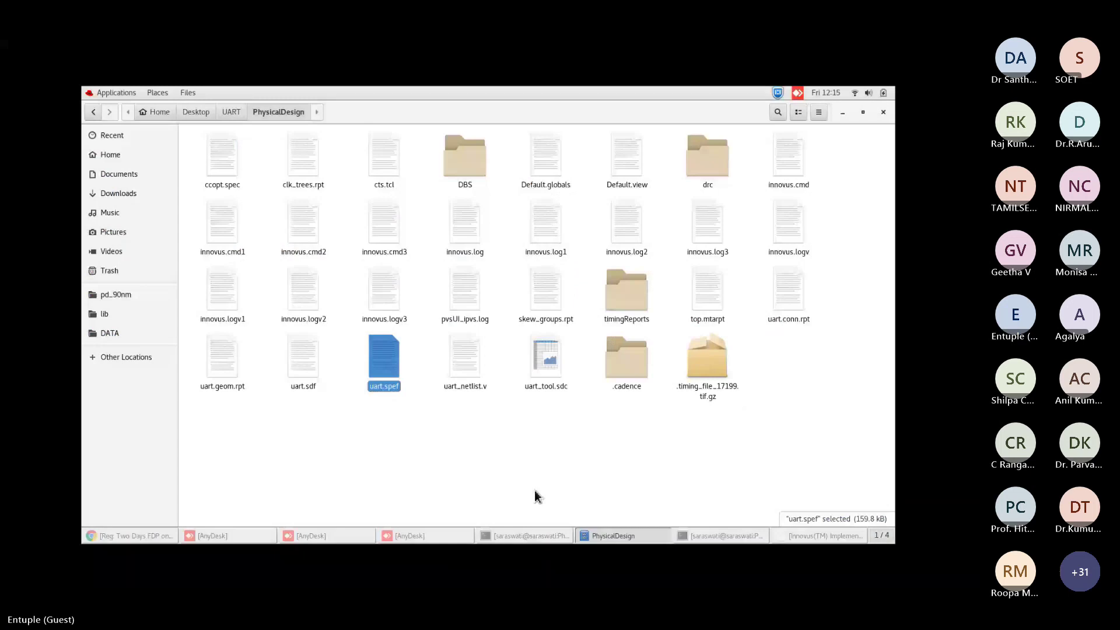
pyautogui.rightClick(534, 490)
pyautogui.click(538, 468)
pyautogui.write('csh')
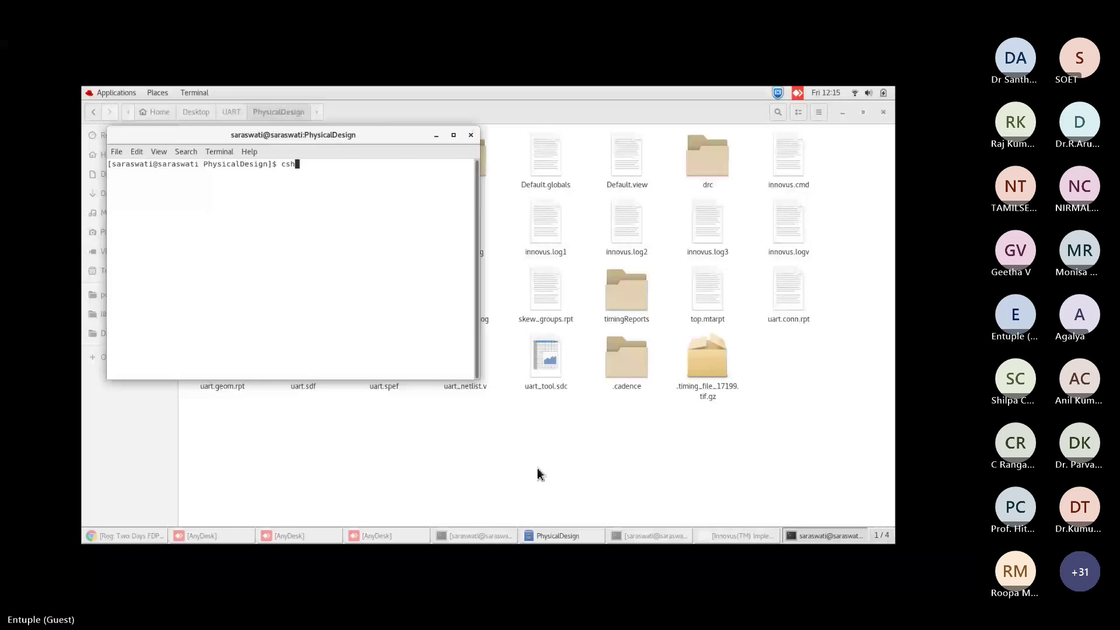
pyautogui.press('Return')
pyautogui.write('source /home/saraswati/install/cshrc')
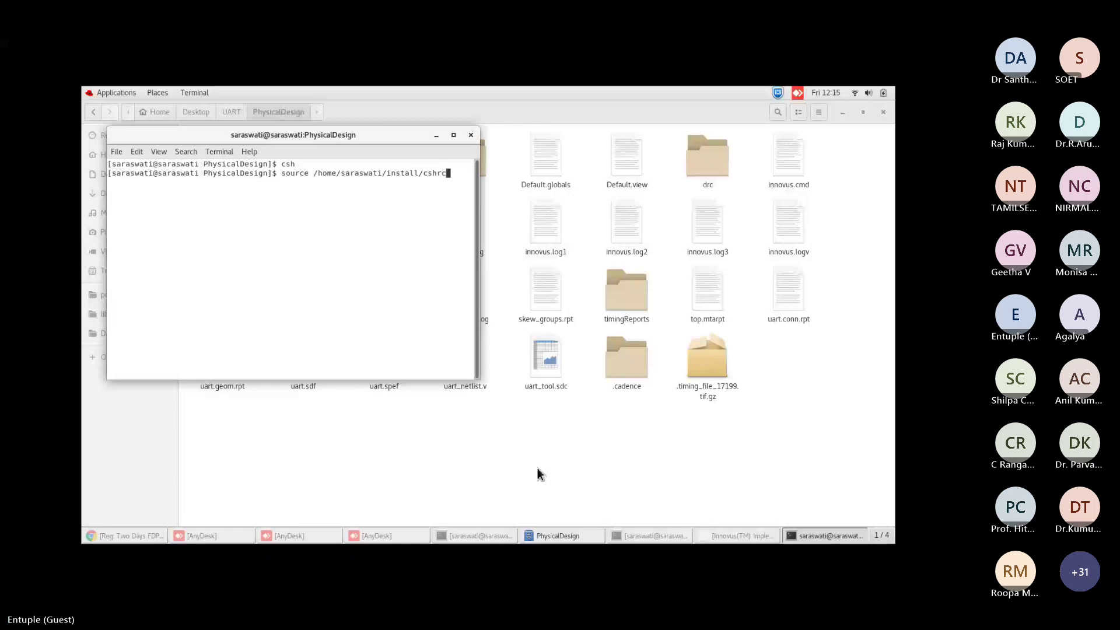
pyautogui.press('Return')
# Launch the Tempus timing signoff tool with the command tempus -tso.
pyautogui.write('te')
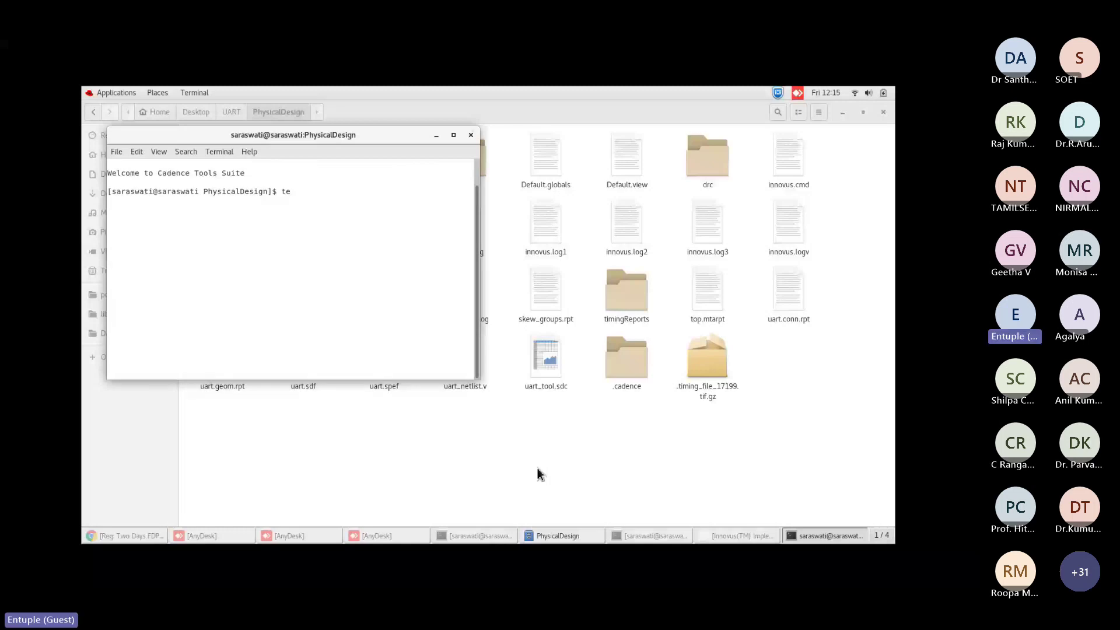
pyautogui.write('mpu')
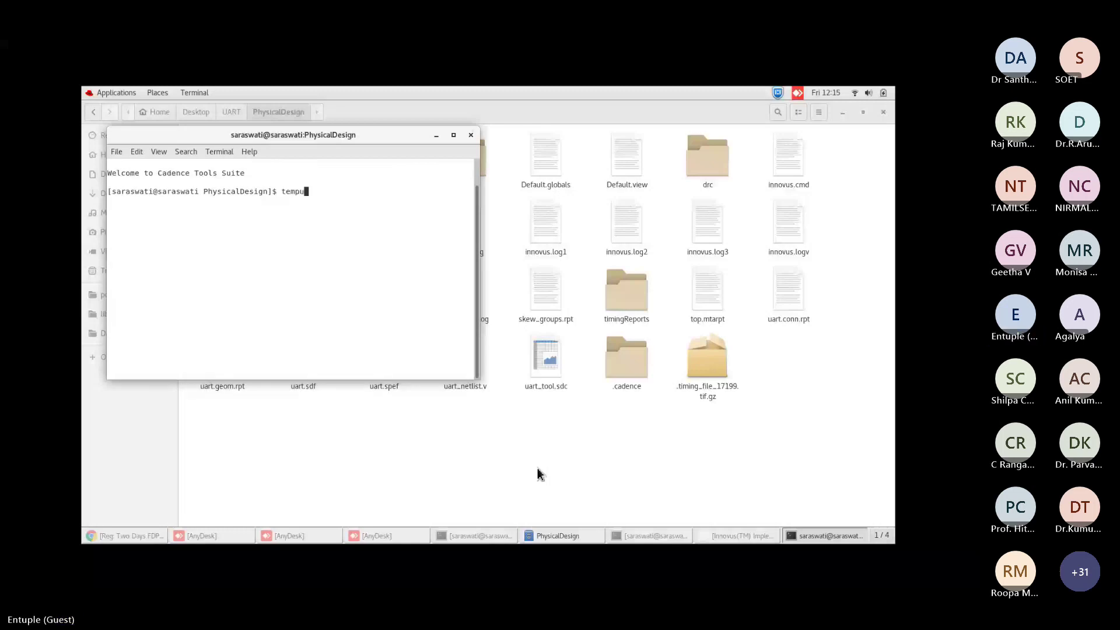
pyautogui.write('s -tso')
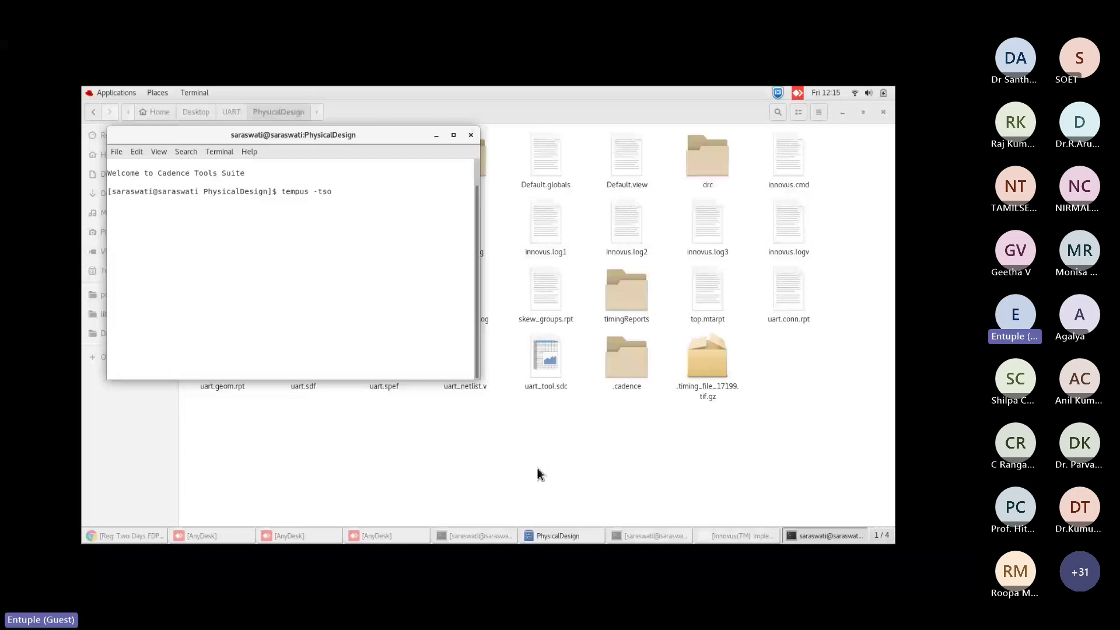
pyautogui.press('Return')
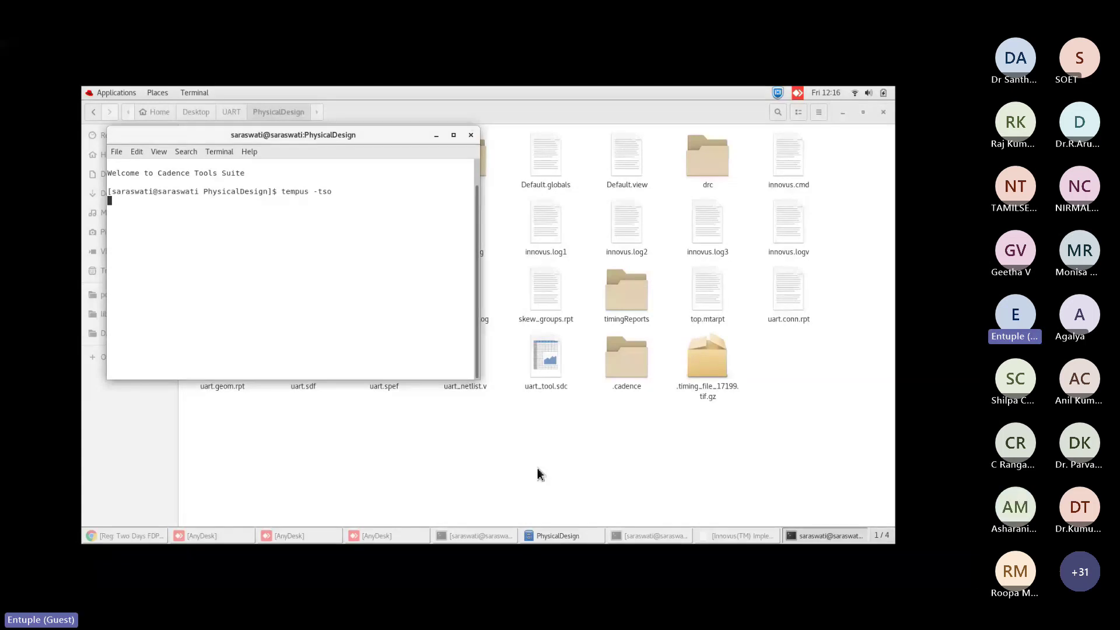
# Examine the contents of the saved uart_hold_routed.enc.dat folder inside DBS for library and netlist files.
pyautogui.click(436, 136)
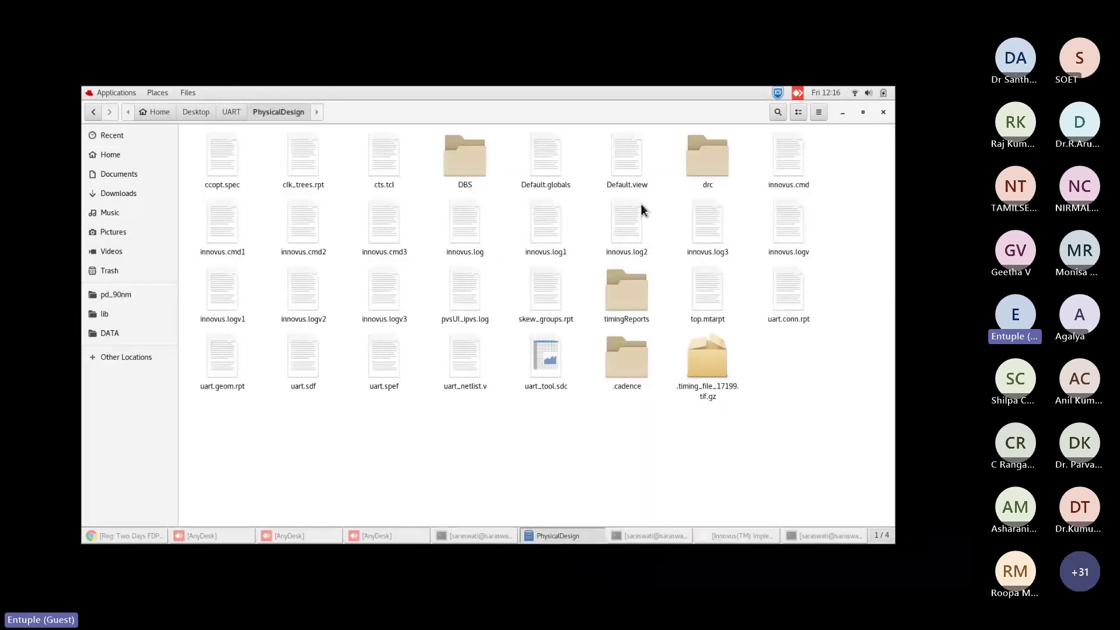
pyautogui.doubleClick(478, 159)
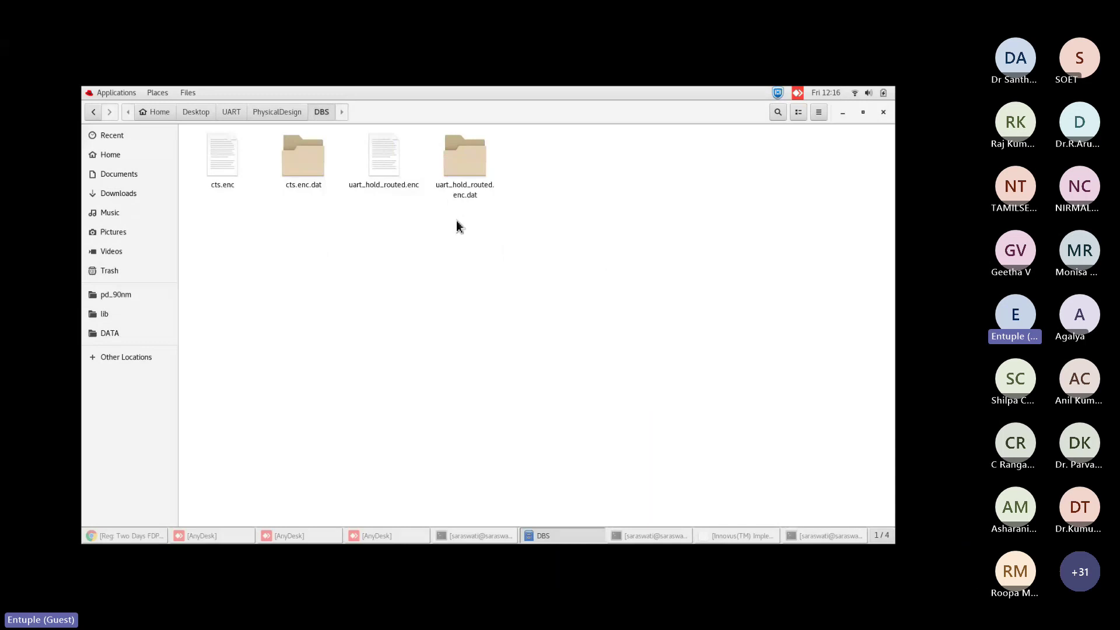
pyautogui.doubleClick(465, 159)
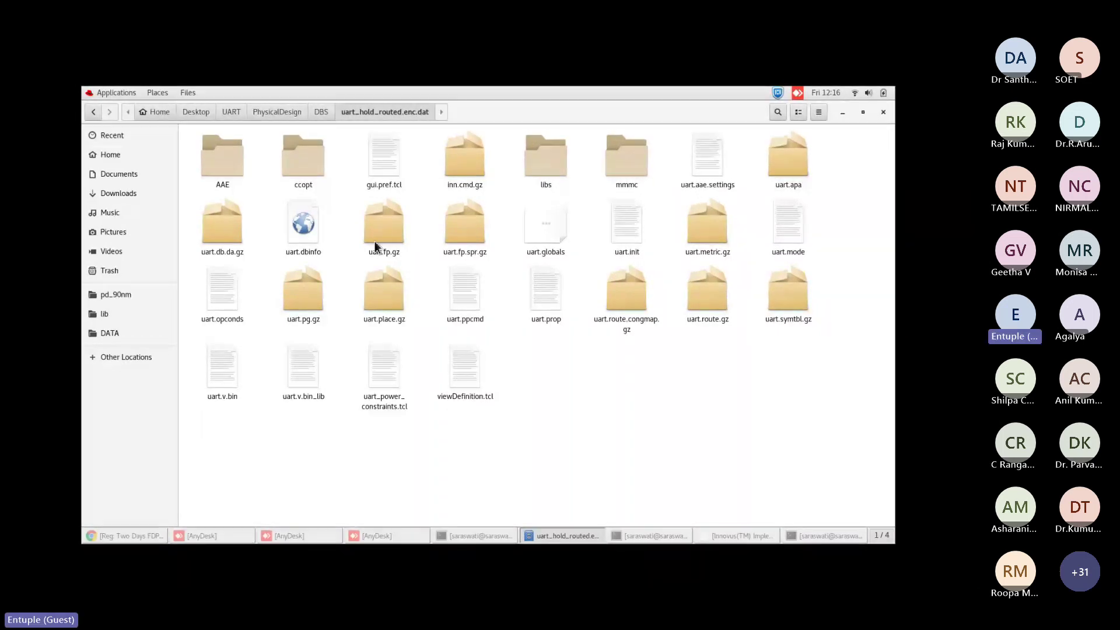
pyautogui.click(550, 158)
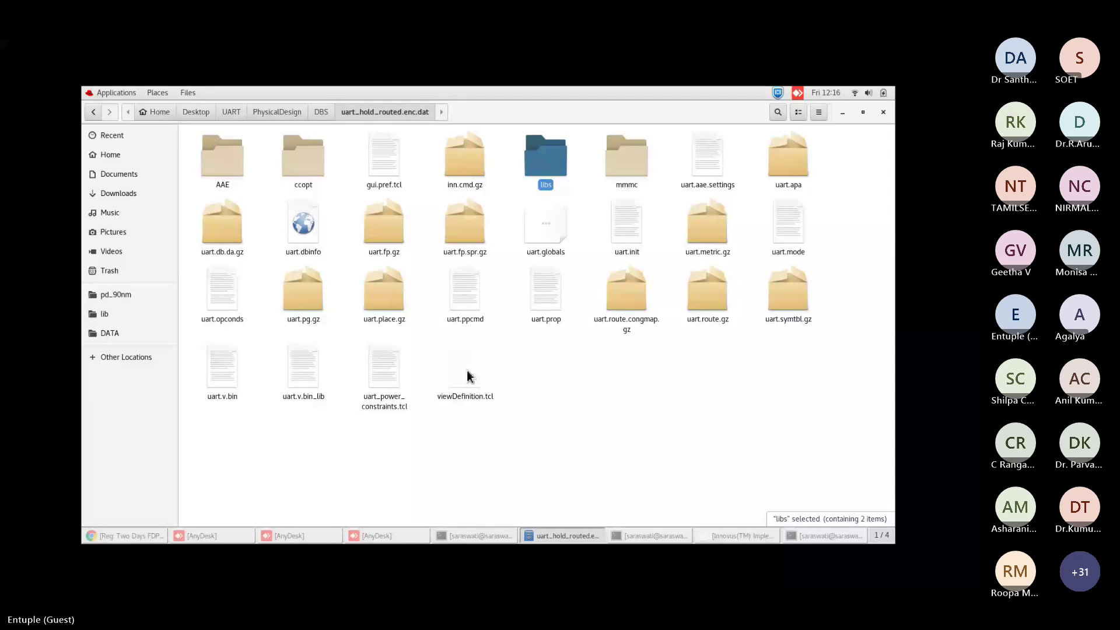
pyautogui.click(304, 379)
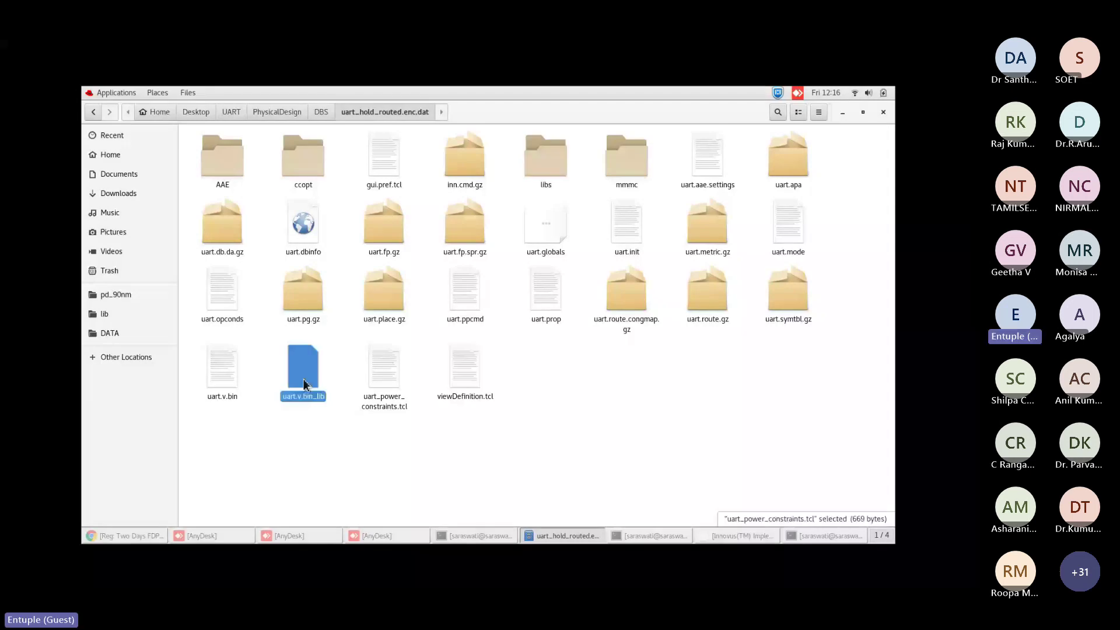
pyautogui.press('Left')
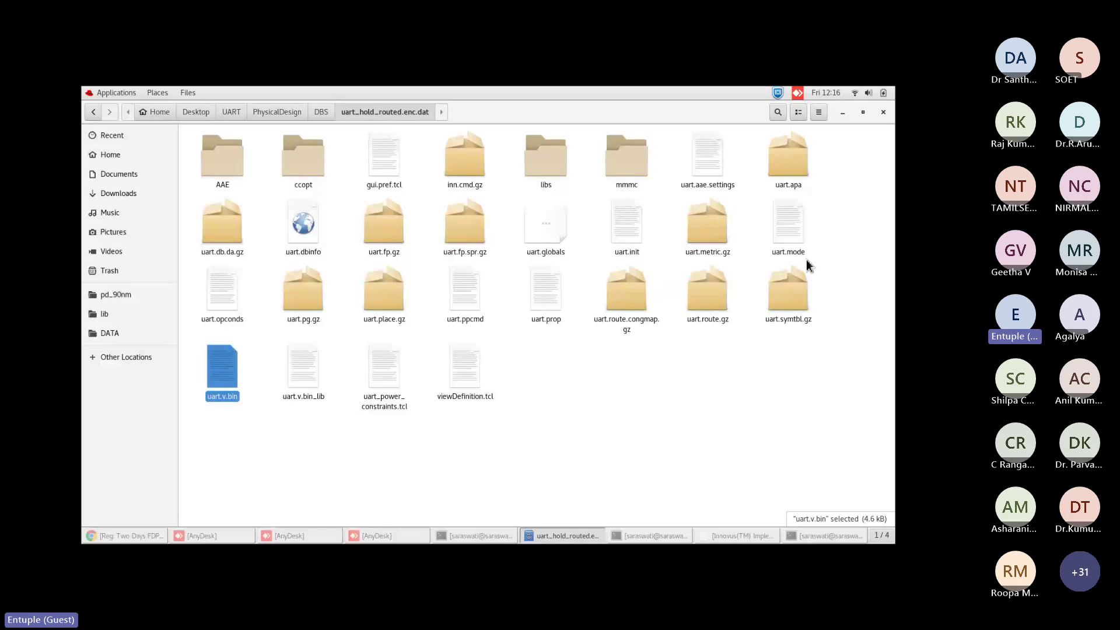
pyautogui.click(554, 341)
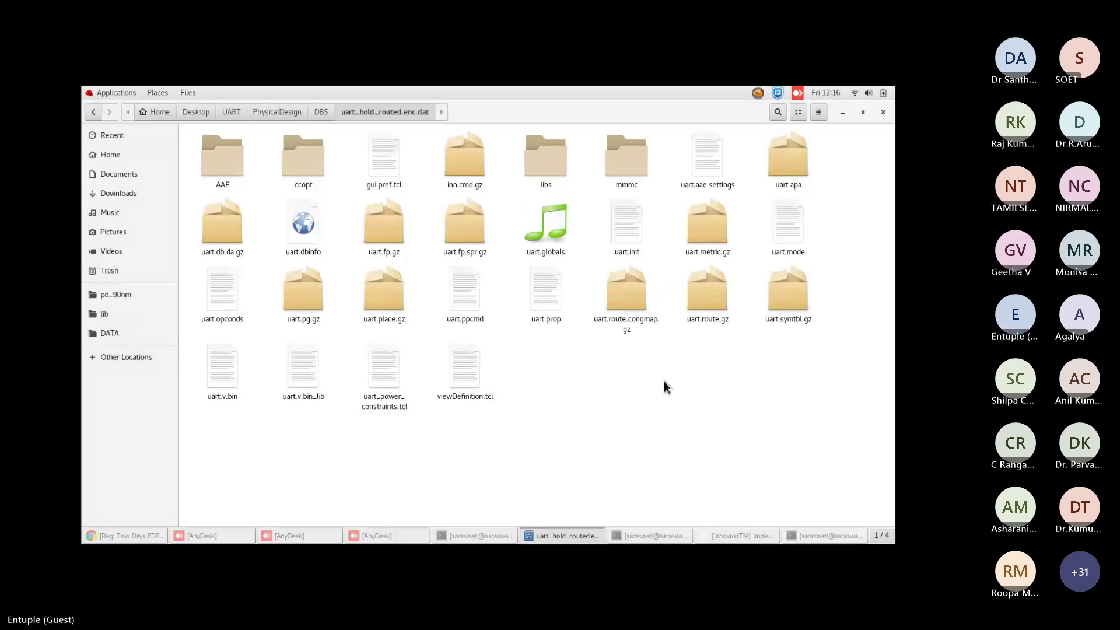
# Minimise the file browser and check the Tempus startup in its terminal.
pyautogui.click(845, 117)
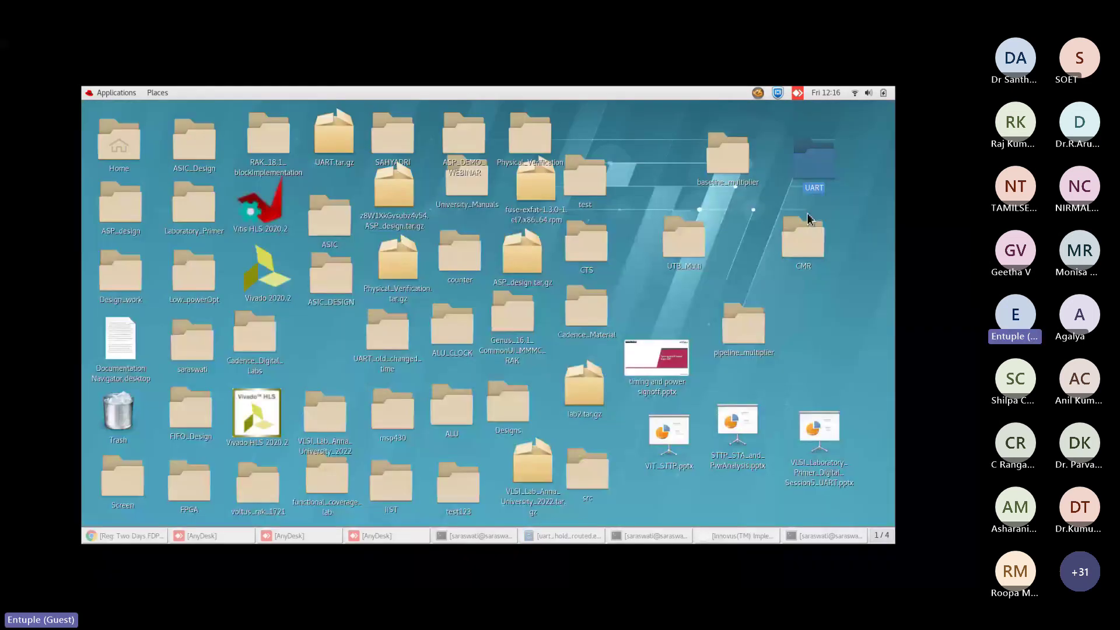
pyautogui.click(801, 536)
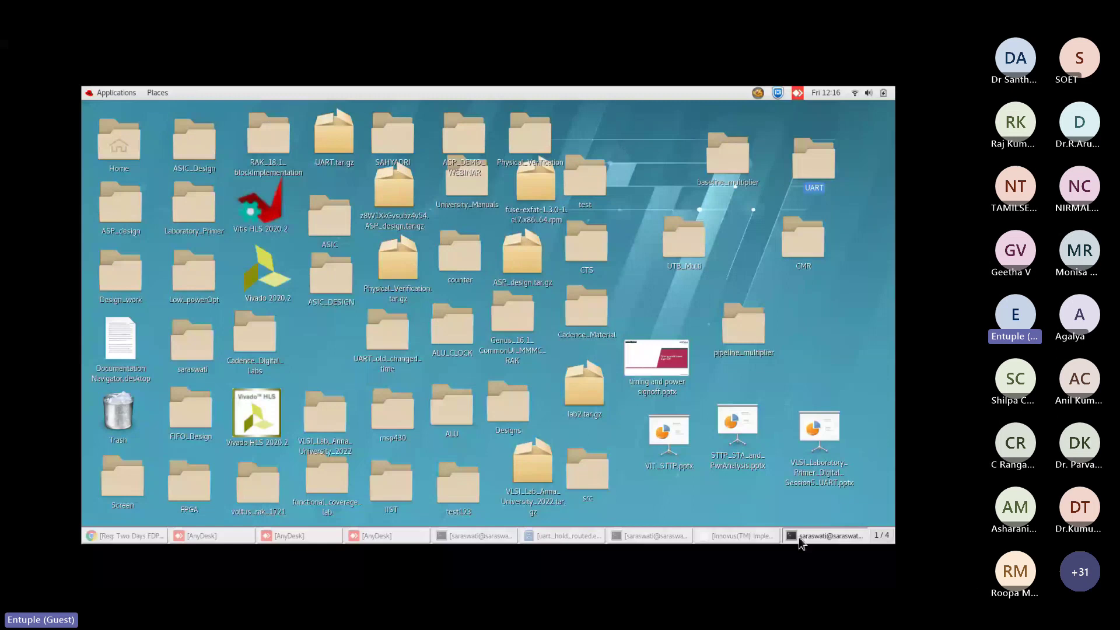
pyautogui.click(801, 537)
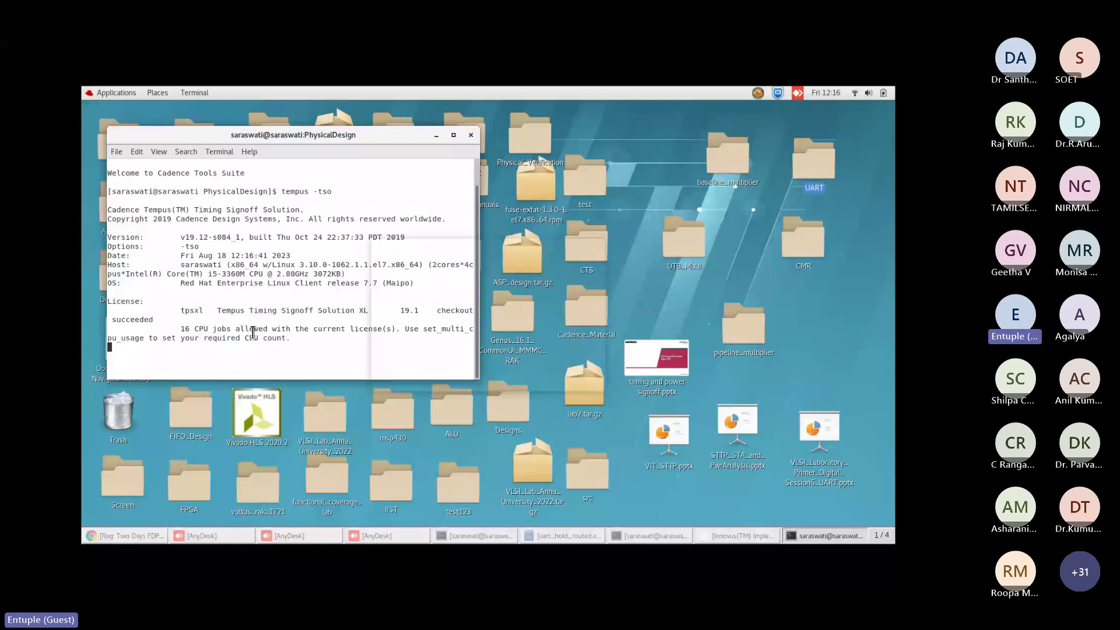
# Save the netlist from Innovus as uart.v, including the intermediate and leaf cell definitions.
pyautogui.click(722, 537)
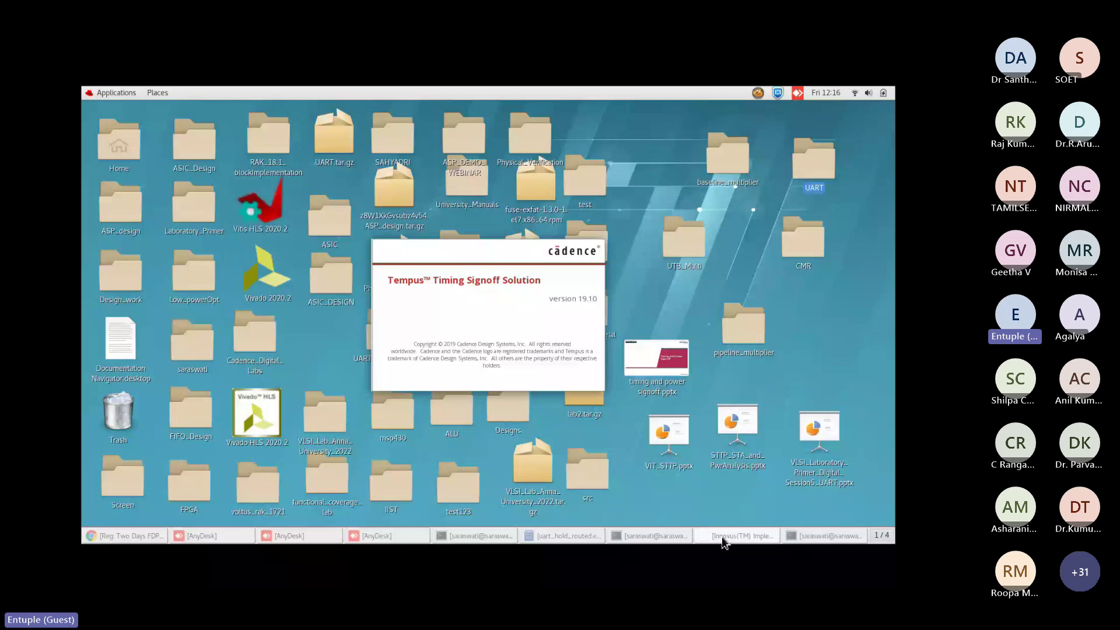
pyautogui.click(723, 537)
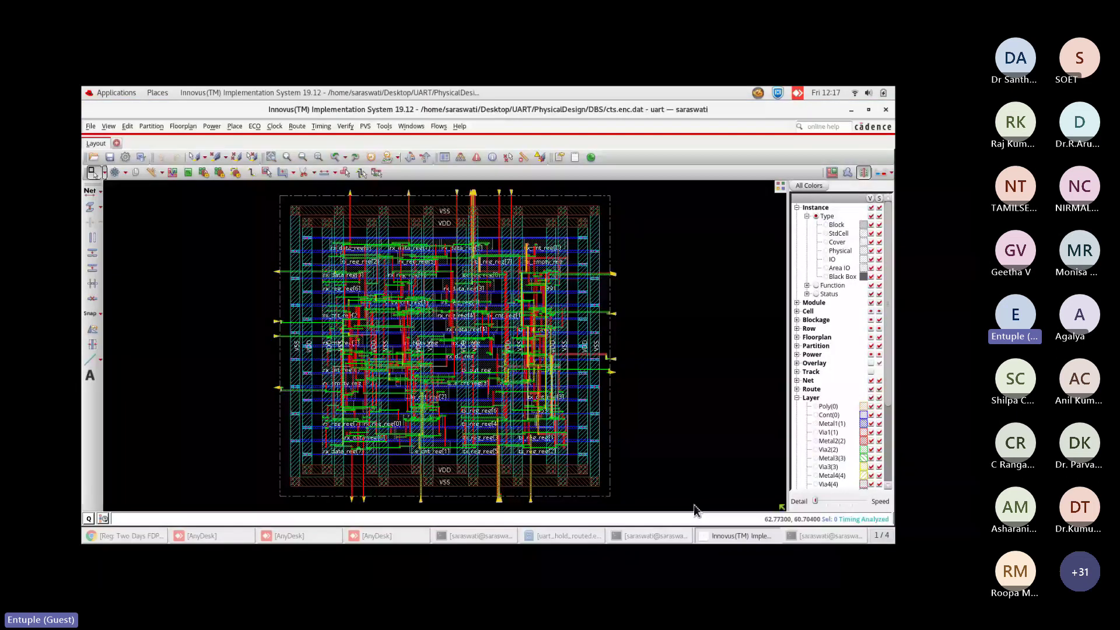
pyautogui.click(88, 126)
pyautogui.moveTo(124, 235)
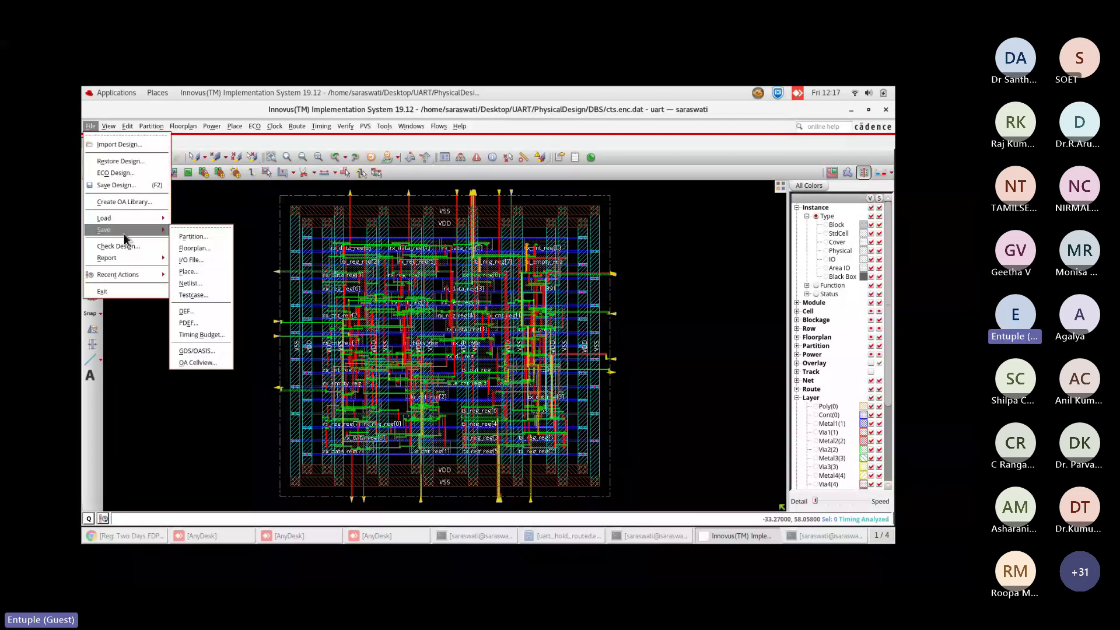
pyautogui.click(190, 283)
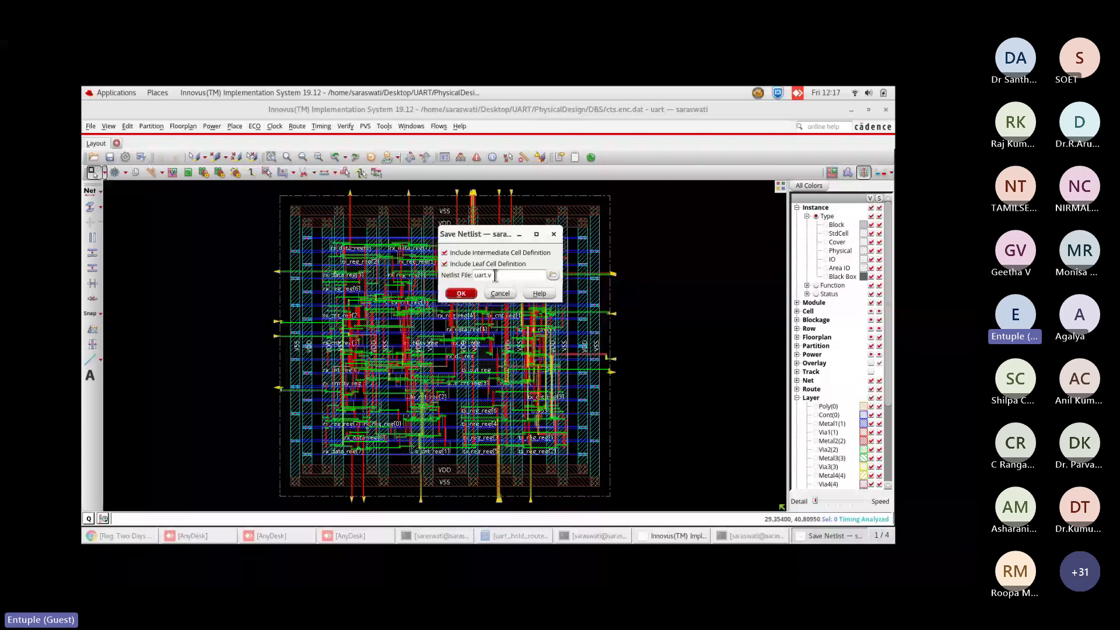
pyautogui.click(469, 294)
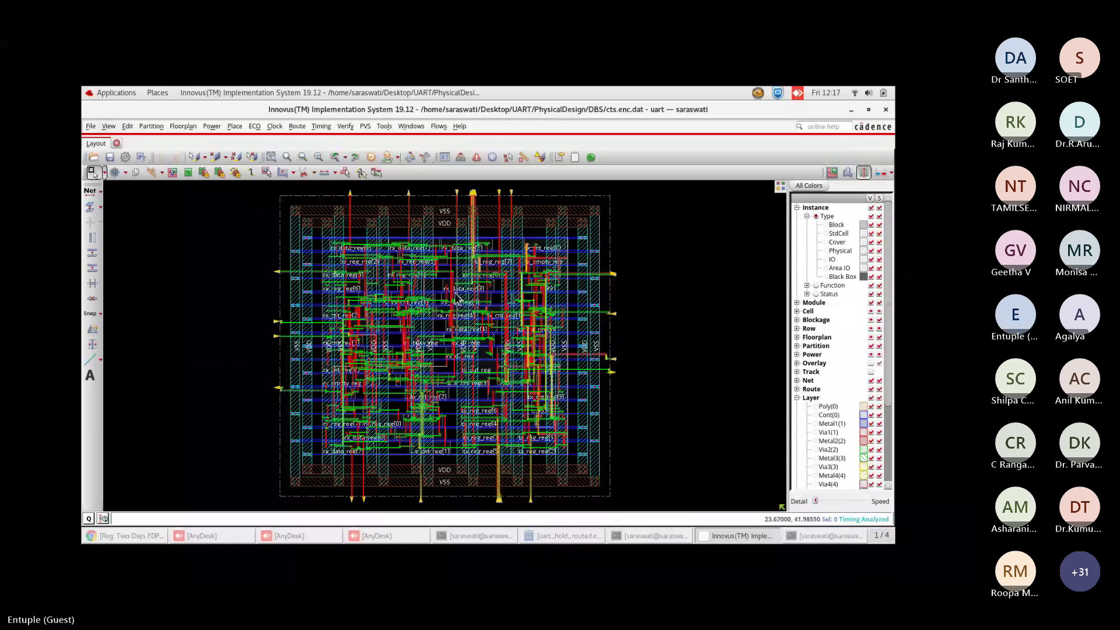
# Minimise Innovus and return to the terminal where Tempus is loading.
pyautogui.click(823, 536)
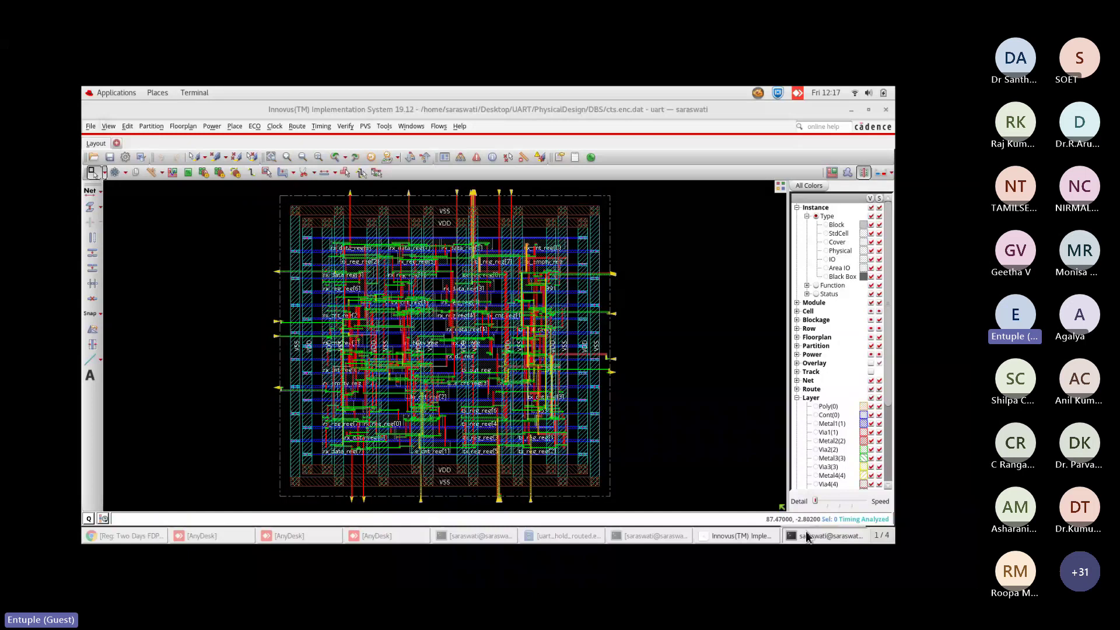
pyautogui.click(851, 110)
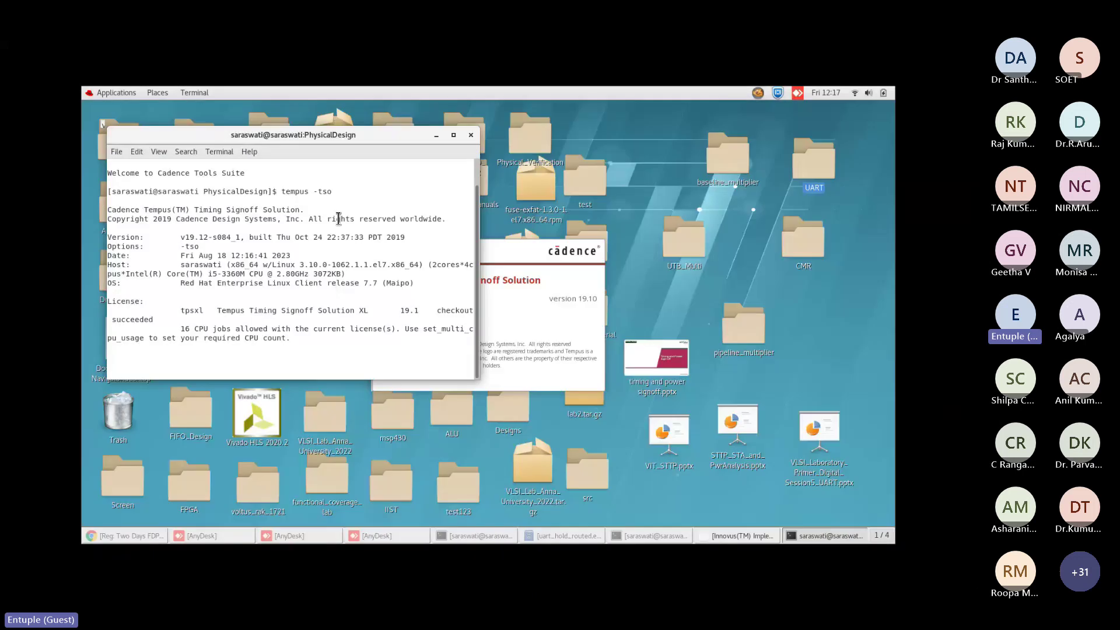
# Restore the Tempus terminal to check its startup and maximise the Tempus main window.
pyautogui.click(436, 135)
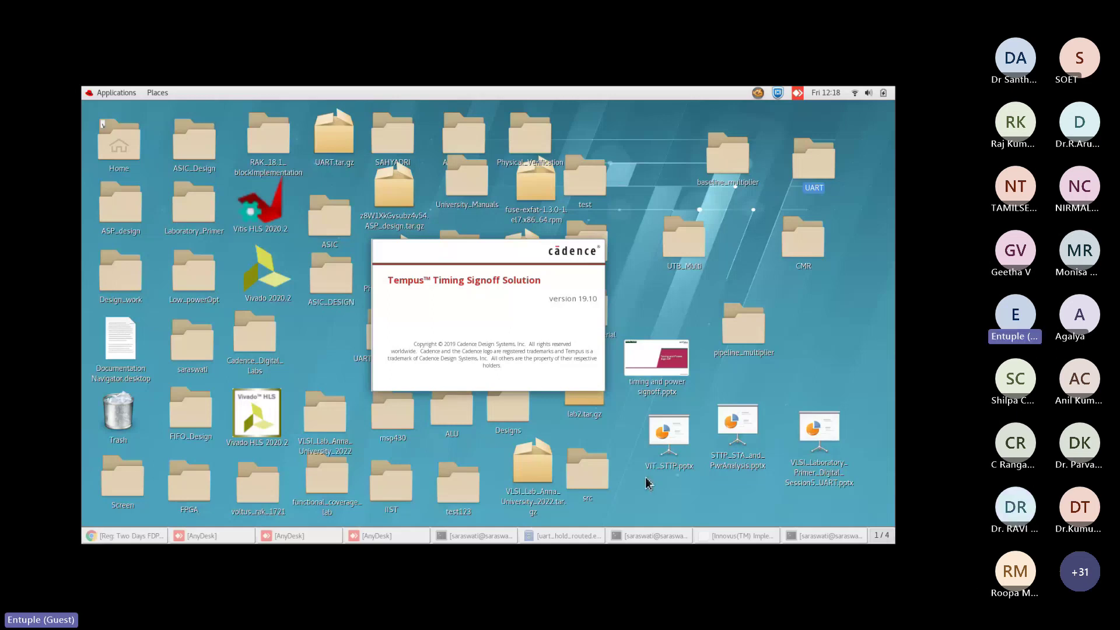
pyautogui.click(821, 538)
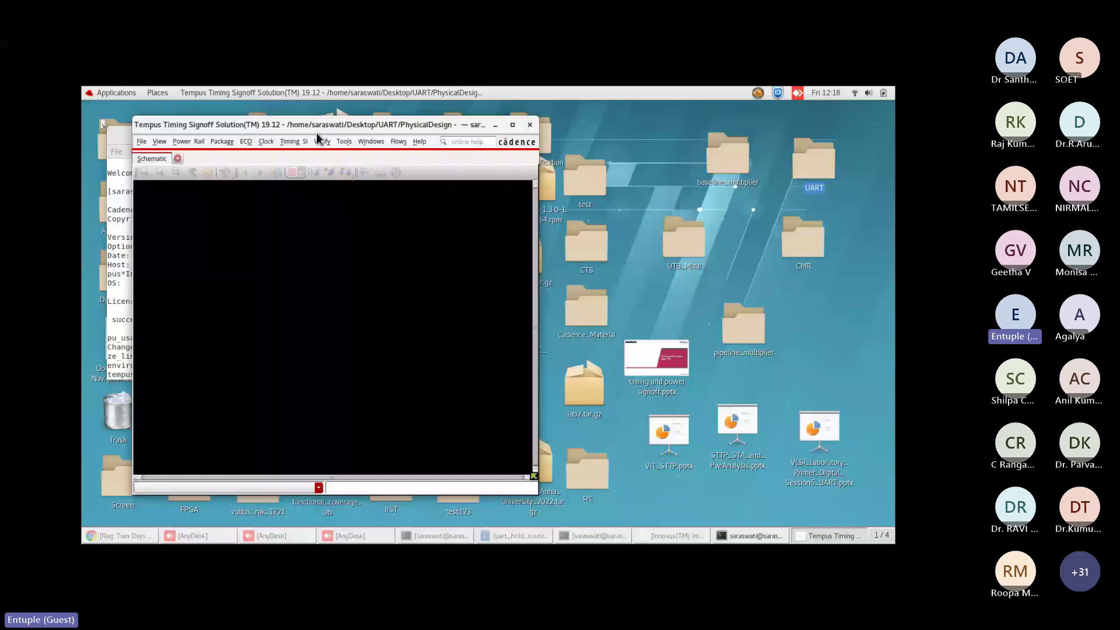
pyautogui.doubleClick(316, 131)
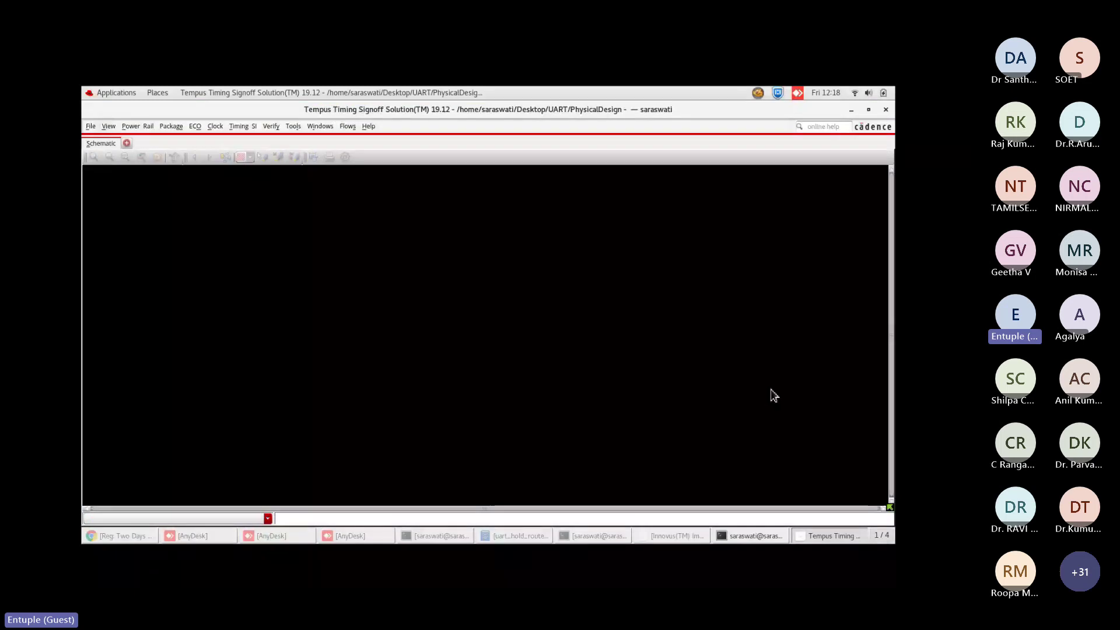
# View the routed UART layout in Innovus, return to Tempus and look over its file commands.
pyautogui.click(666, 536)
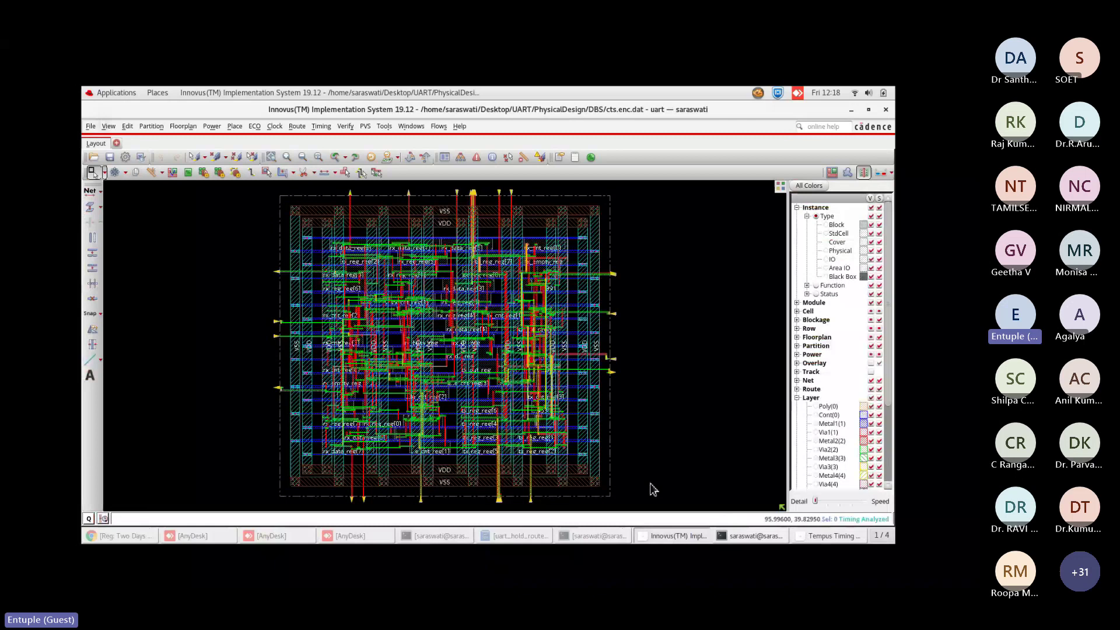
pyautogui.hotkey('alt', 'Tab')
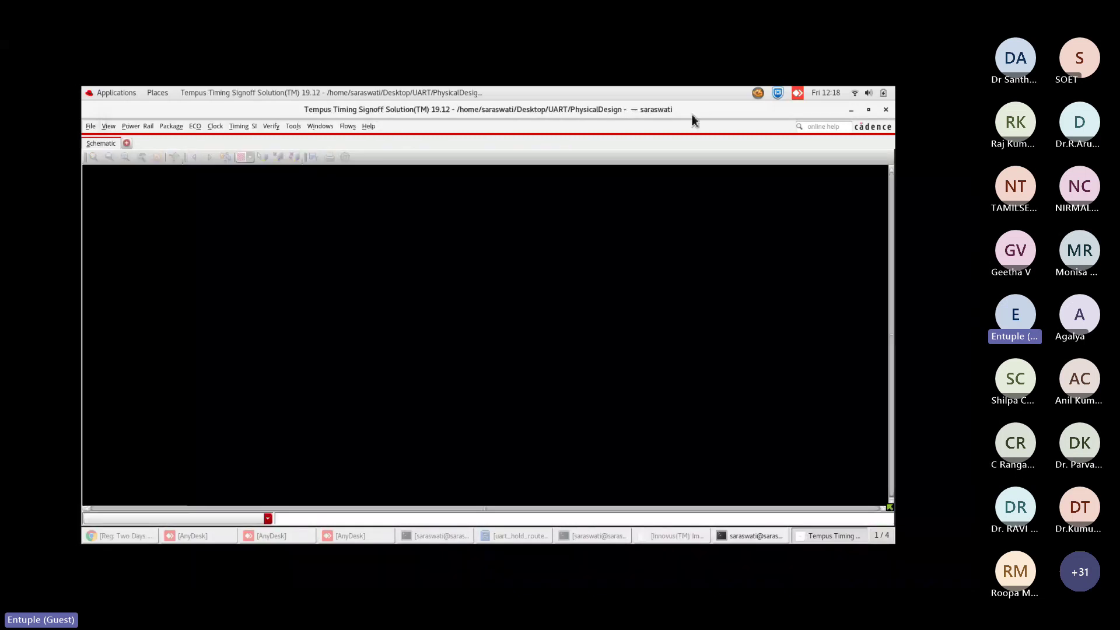
pyautogui.click(88, 126)
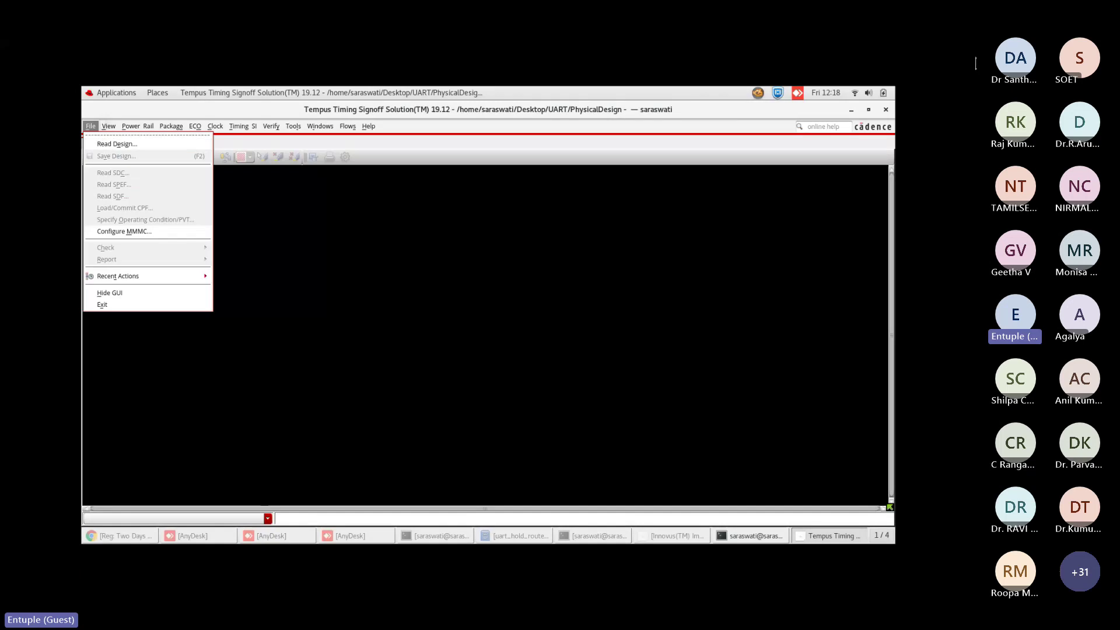
# Start a read_design command with the -physical_data option in the Tempus terminal.
pyautogui.click(754, 536)
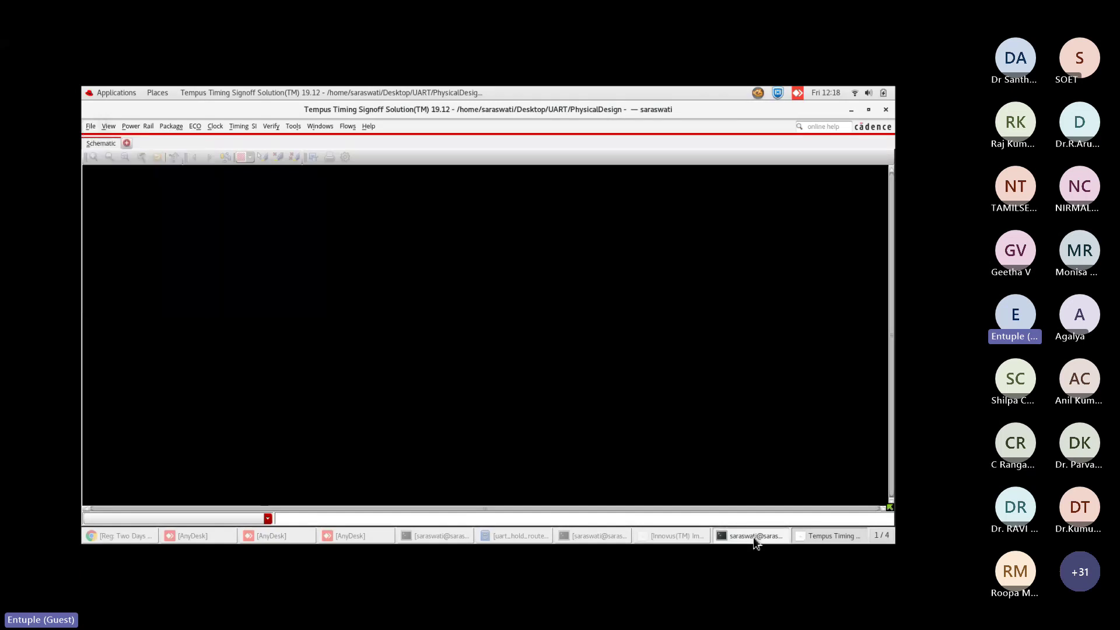
pyautogui.click(754, 537)
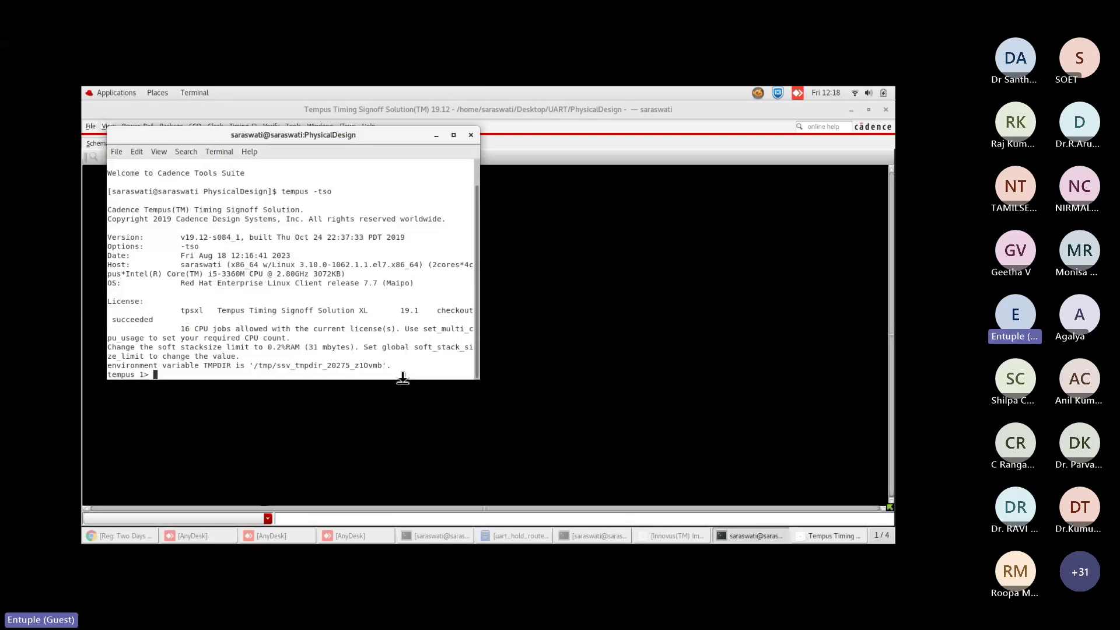
pyautogui.write('read')
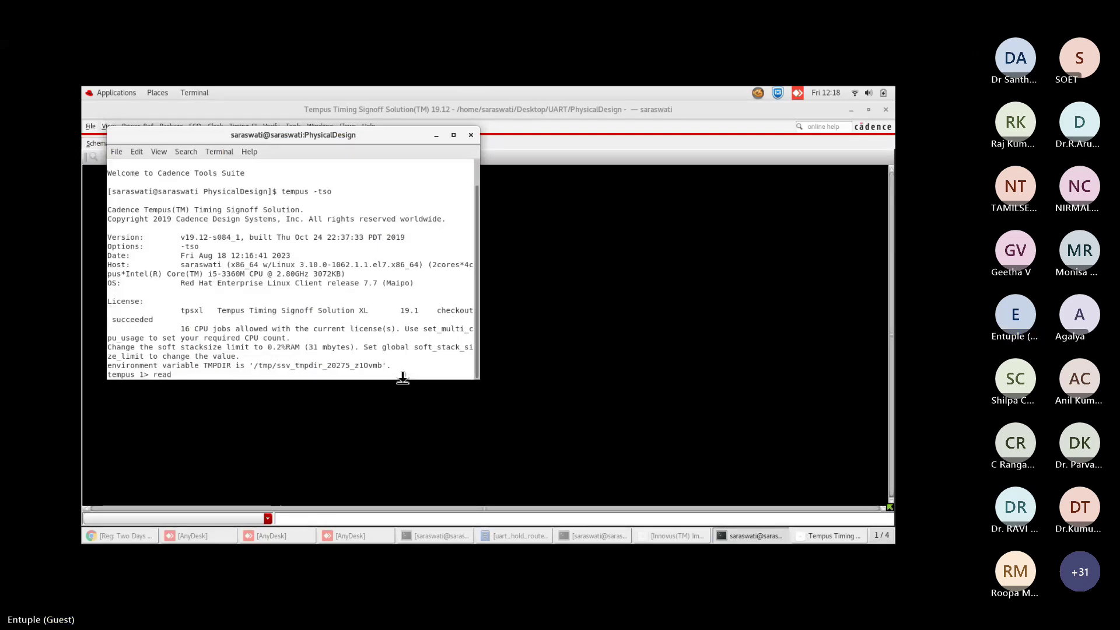
pyautogui.write('_de')
pyautogui.press('Tab')
pyautogui.write('sign -p')
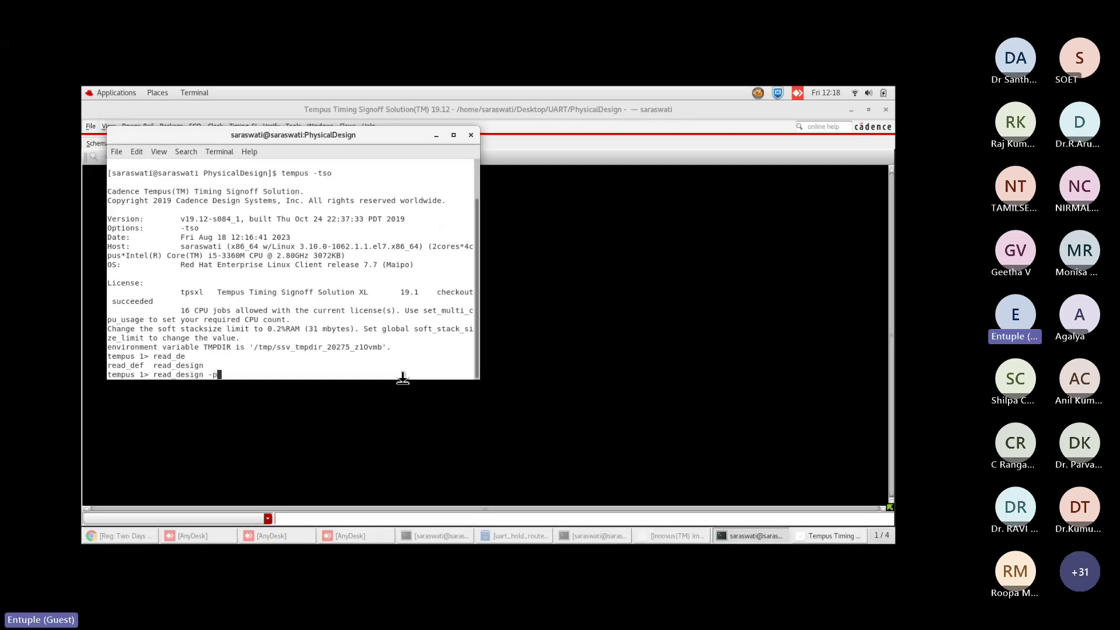
pyautogui.press('Tab')
pyautogui.write('..')
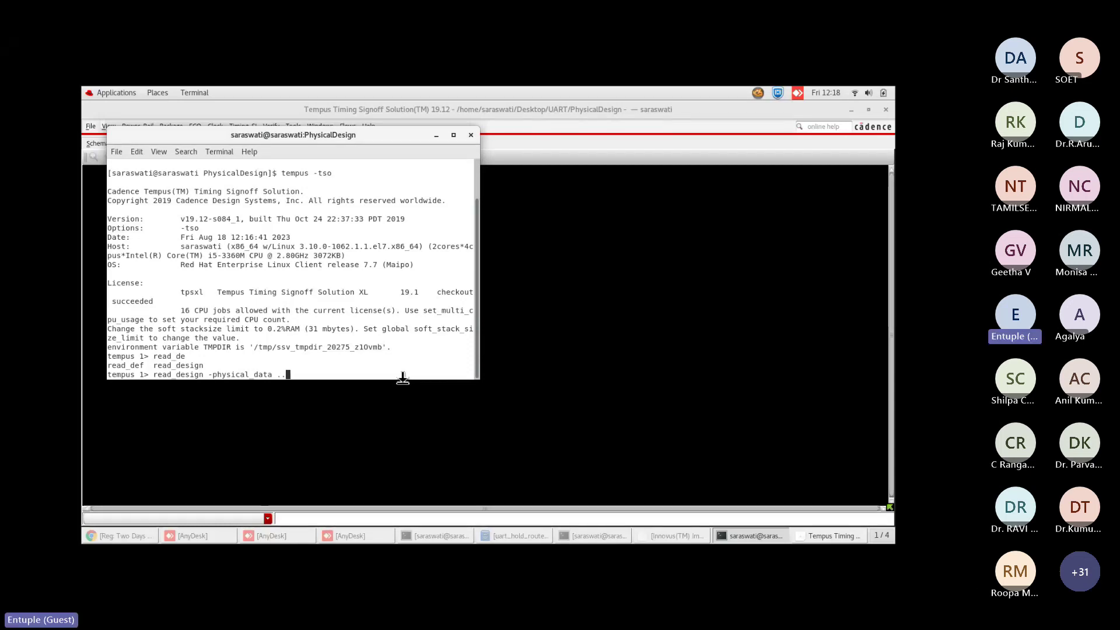
# Complete the read_design command with the path ./DBS/uart_hold_routed.enc.dat/ and the design name uart, and run it.
pyautogui.write('/D')
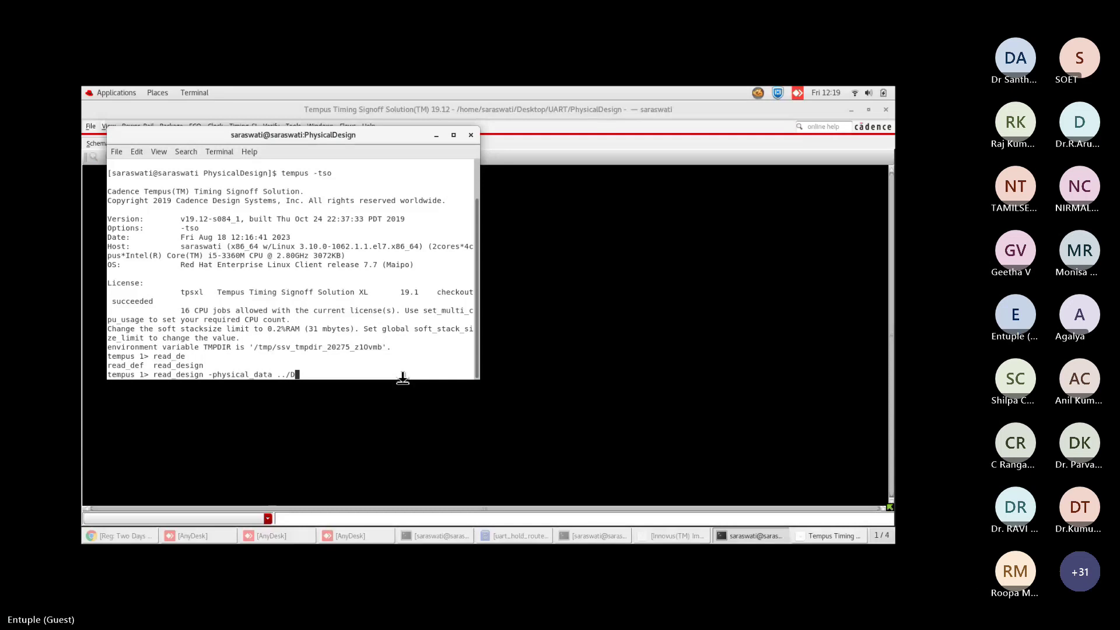
pyautogui.press('BackSpace')
pyautogui.write('D')
pyautogui.press('Tab')
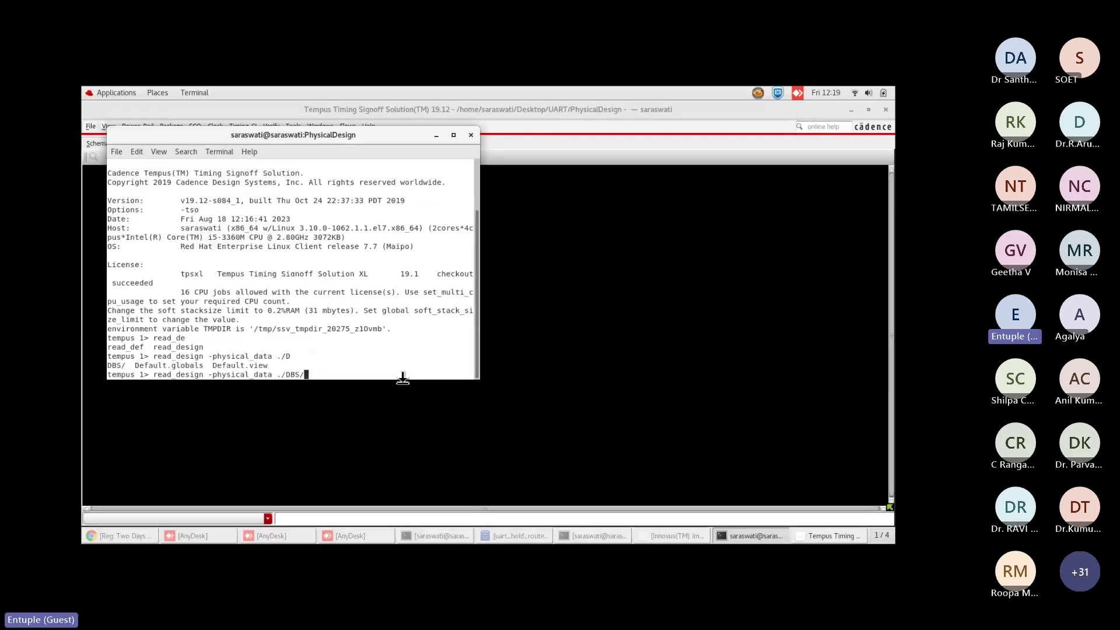
pyautogui.write('B')
pyautogui.press('Tab')
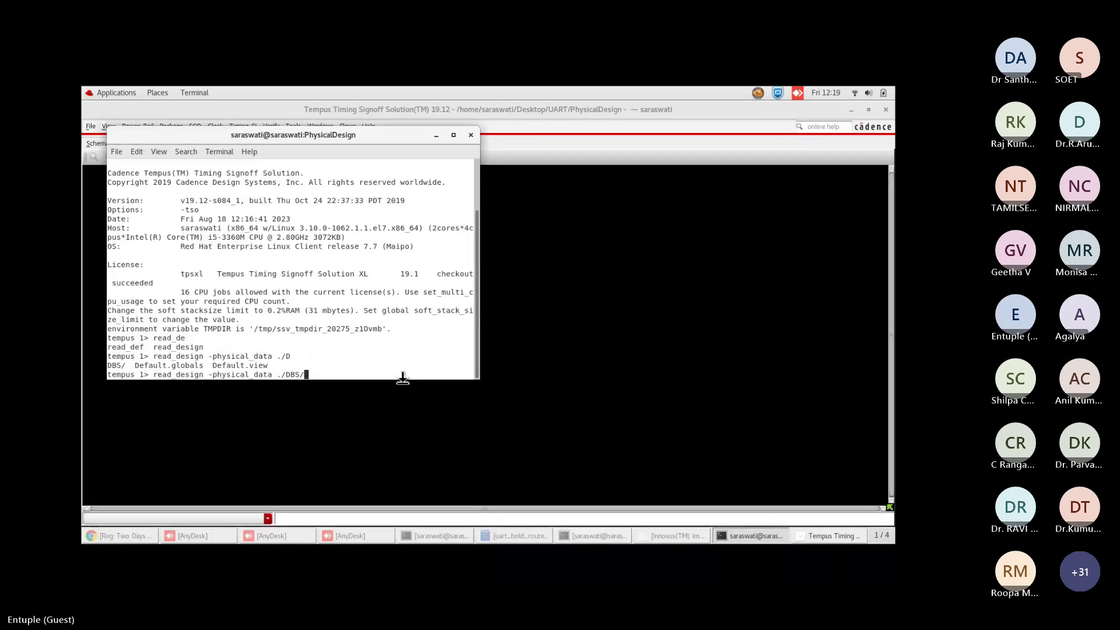
pyautogui.write('ua')
pyautogui.press('Tab')
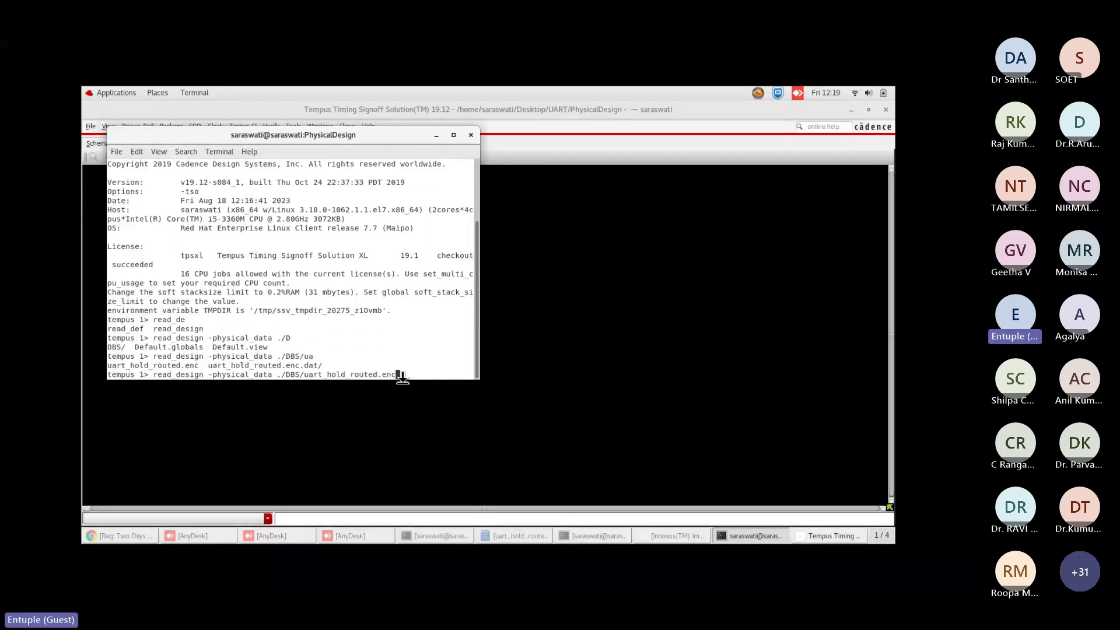
pyautogui.write('.')
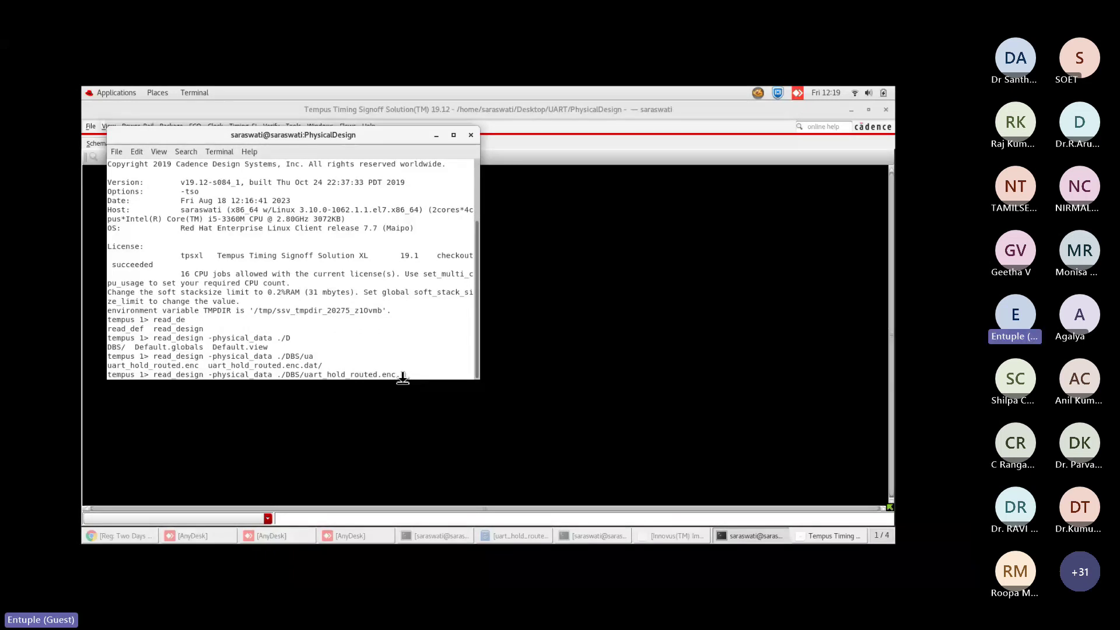
pyautogui.press('Tab')
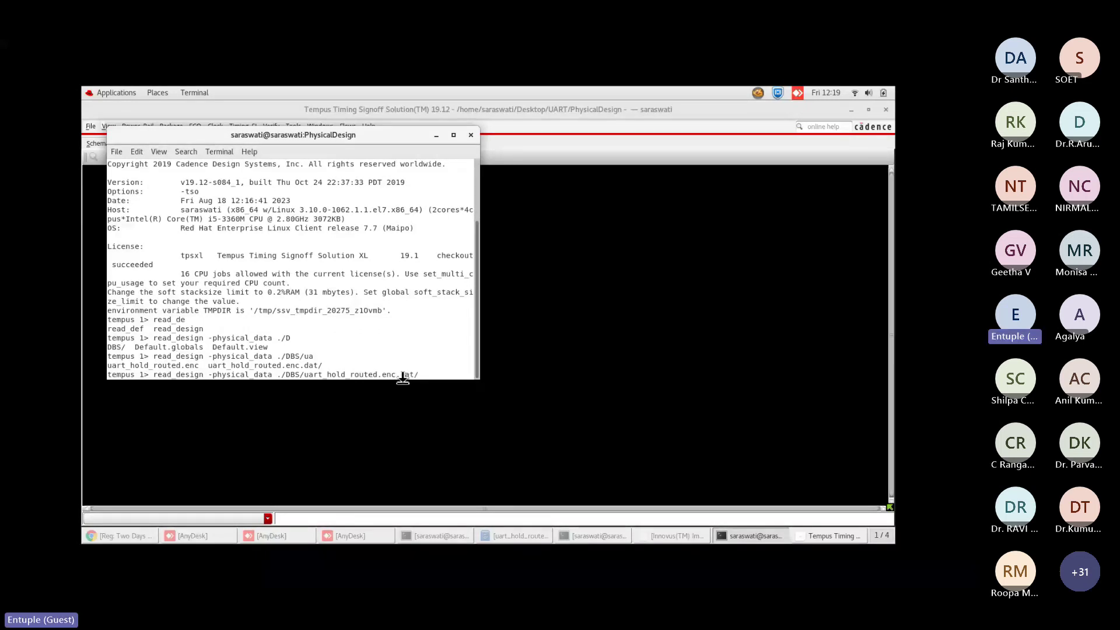
pyautogui.write('uart')
pyautogui.press('Return')
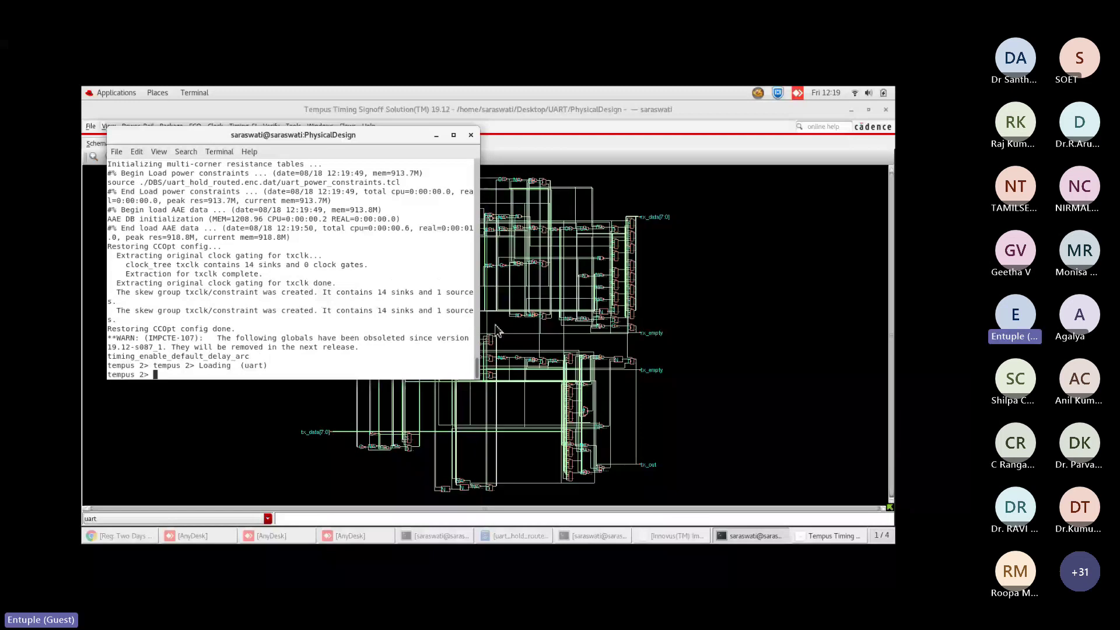
# Bring up the loaded design's schematic in Tempus, add a Layout view and return to the schematic.
pyautogui.click(497, 330)
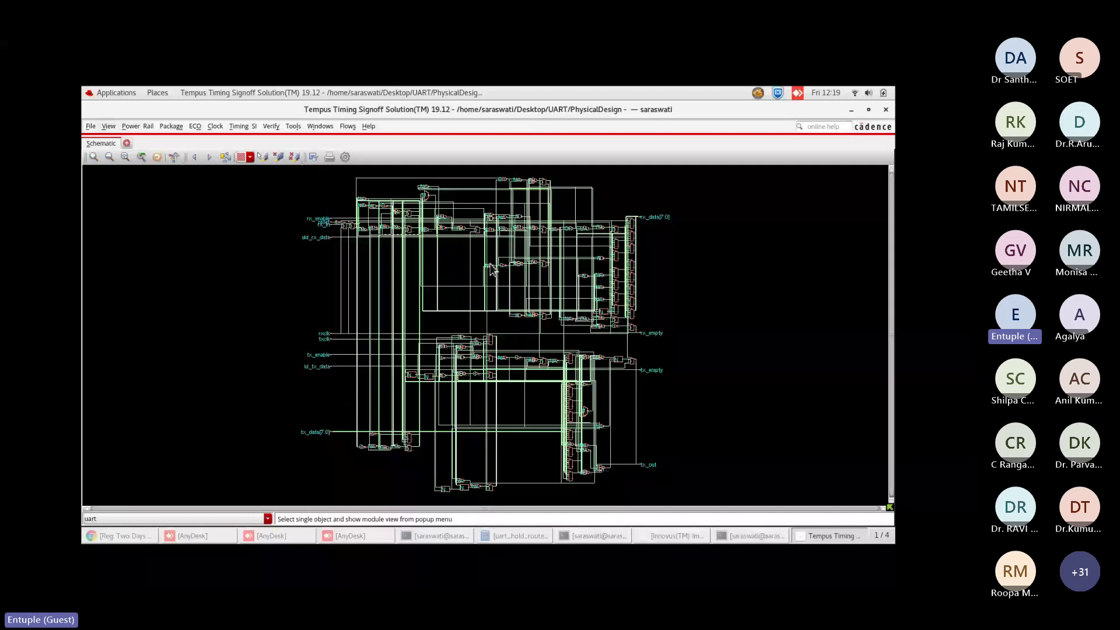
pyautogui.click(128, 144)
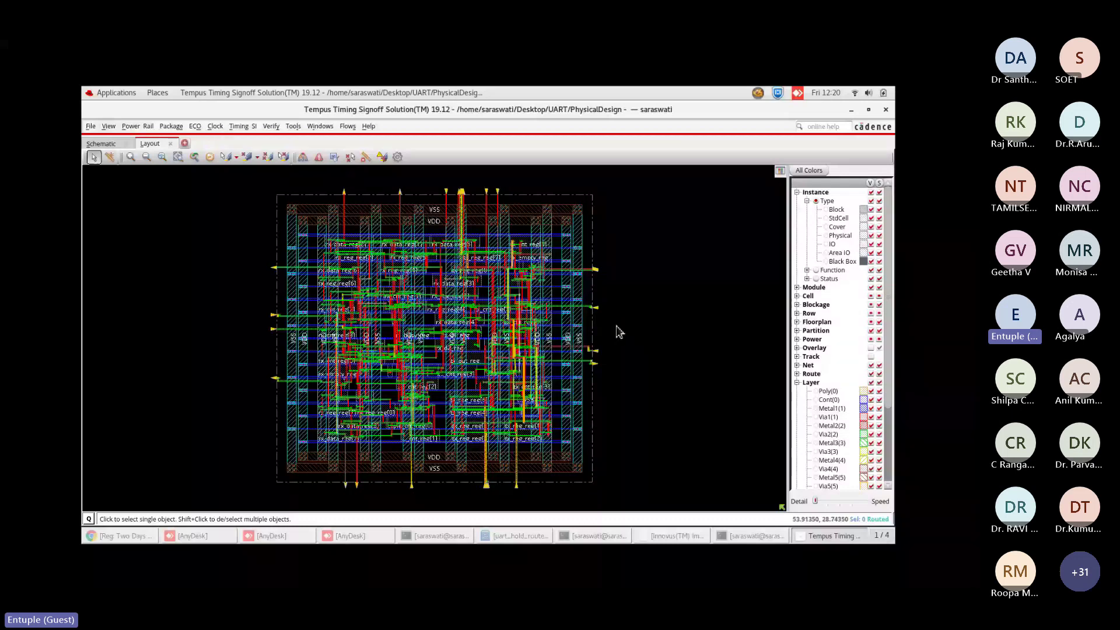
pyautogui.click(101, 143)
# Read the timing constraint file uart_tool.sdc into Tempus and review the resulting messages in the terminal.
pyautogui.click(90, 126)
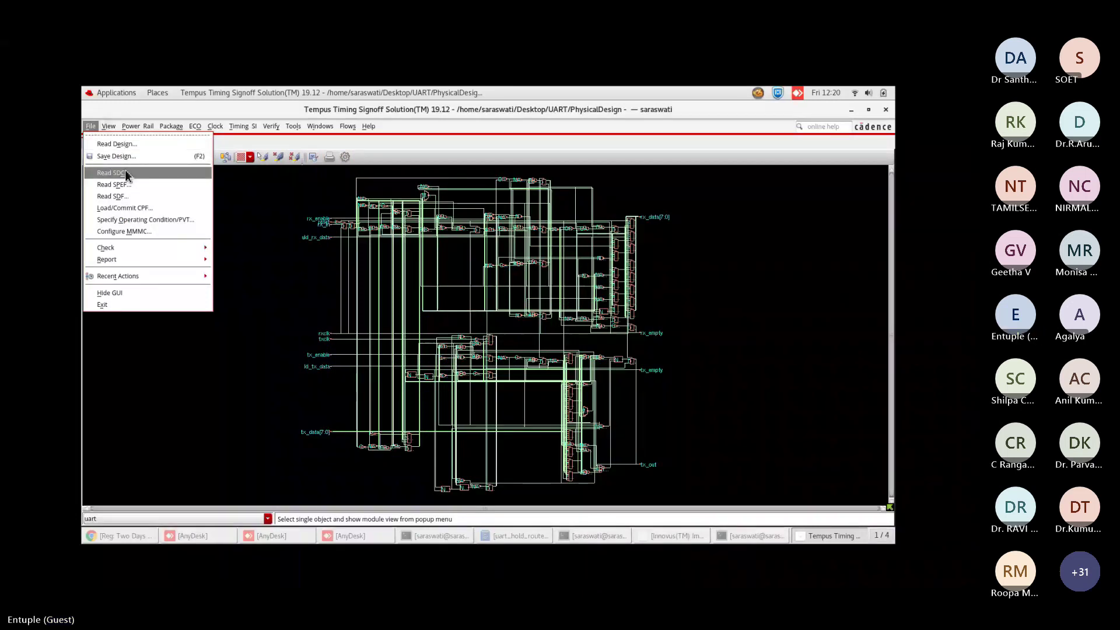
pyautogui.click(112, 173)
pyautogui.click(473, 199)
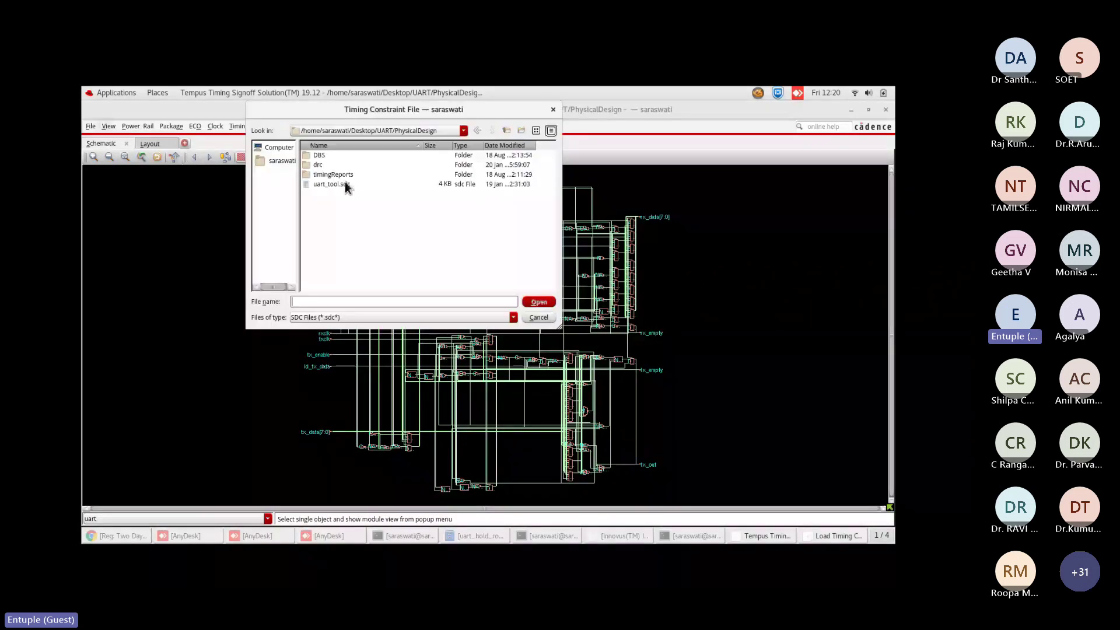
pyautogui.click(345, 183)
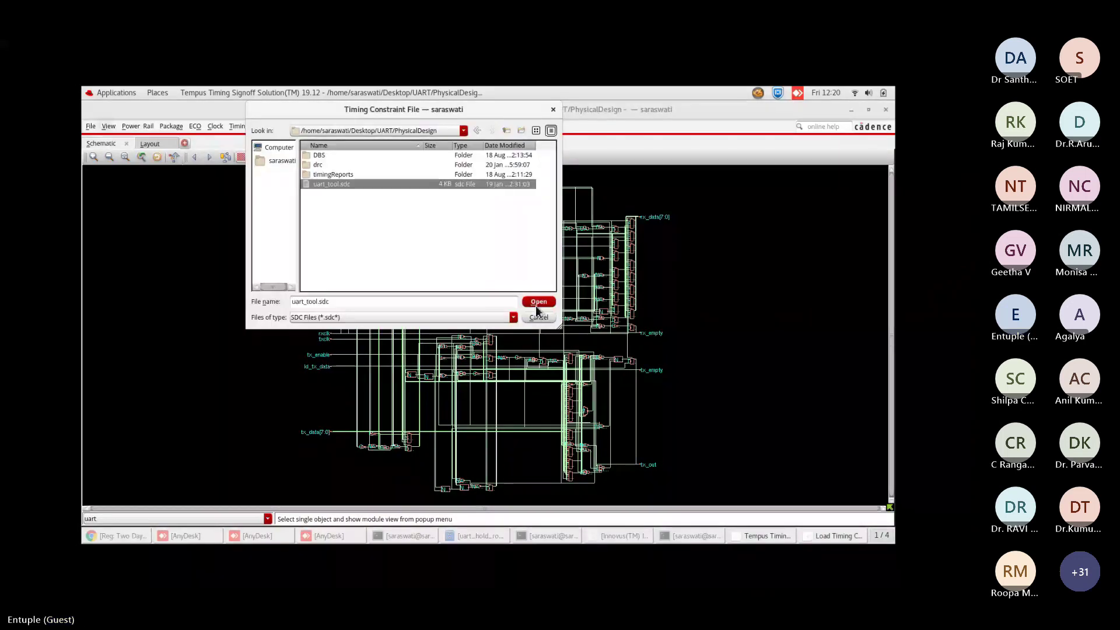
pyautogui.click(538, 302)
pyautogui.press('Return')
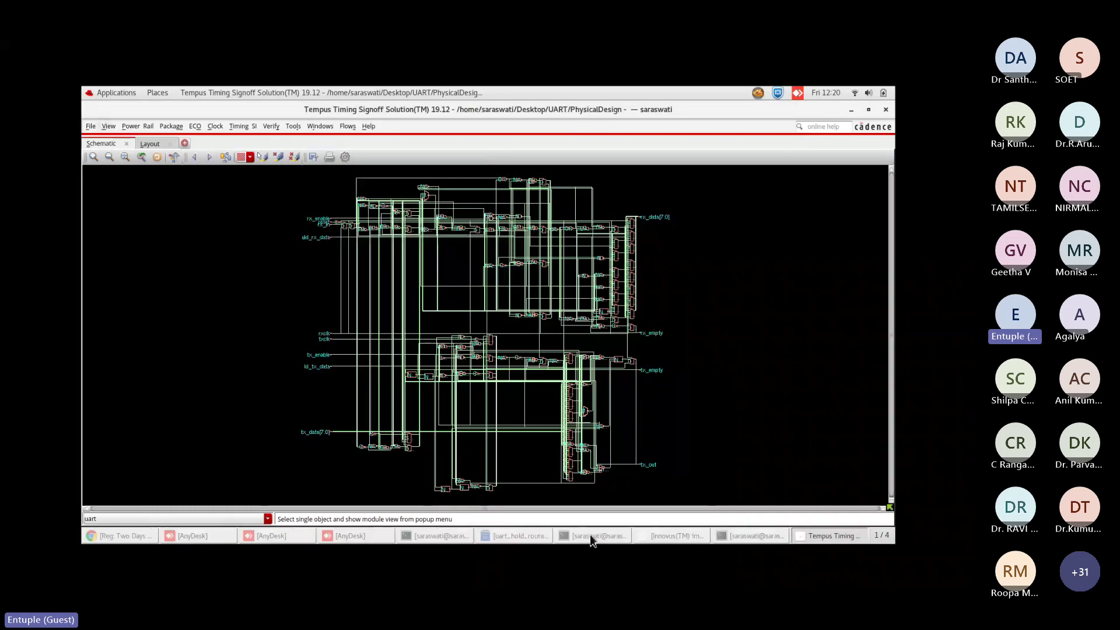
pyautogui.click(753, 536)
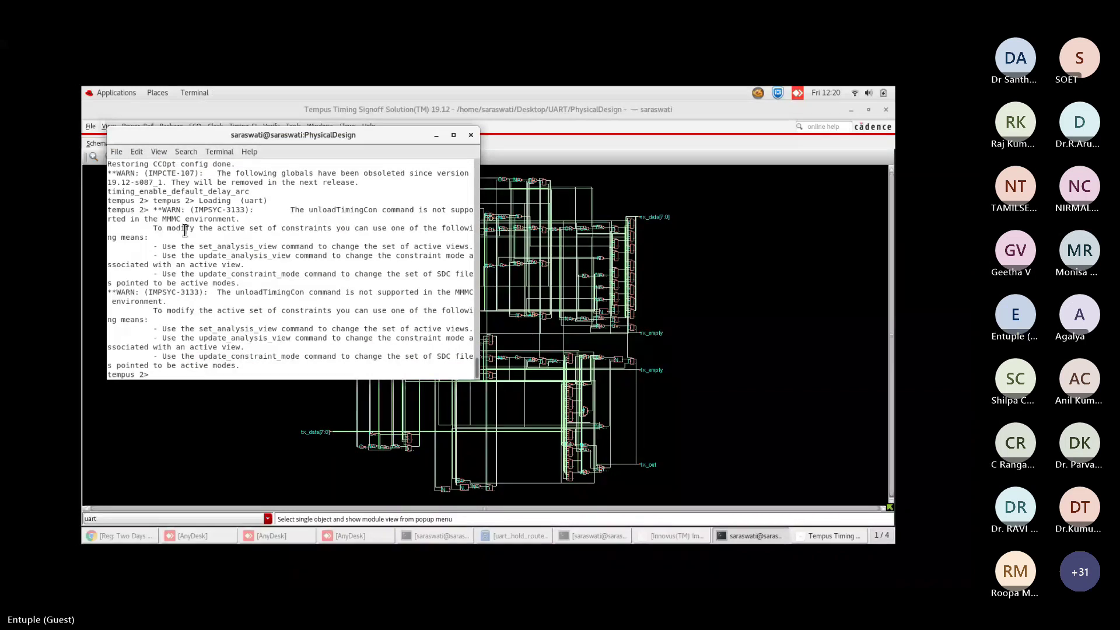
pyautogui.moveTo(190, 221); pyautogui.dragTo(273, 314)
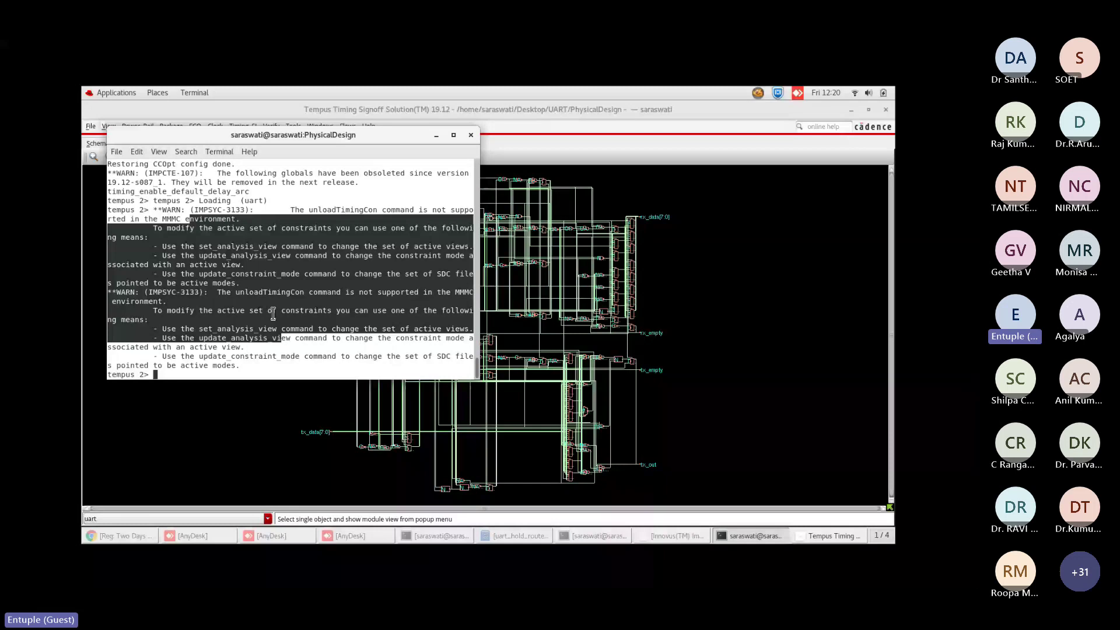
# Load the parasitics file uart.spef without specifying an RC corner and review its parsing report in the terminal.
pyautogui.click(91, 126)
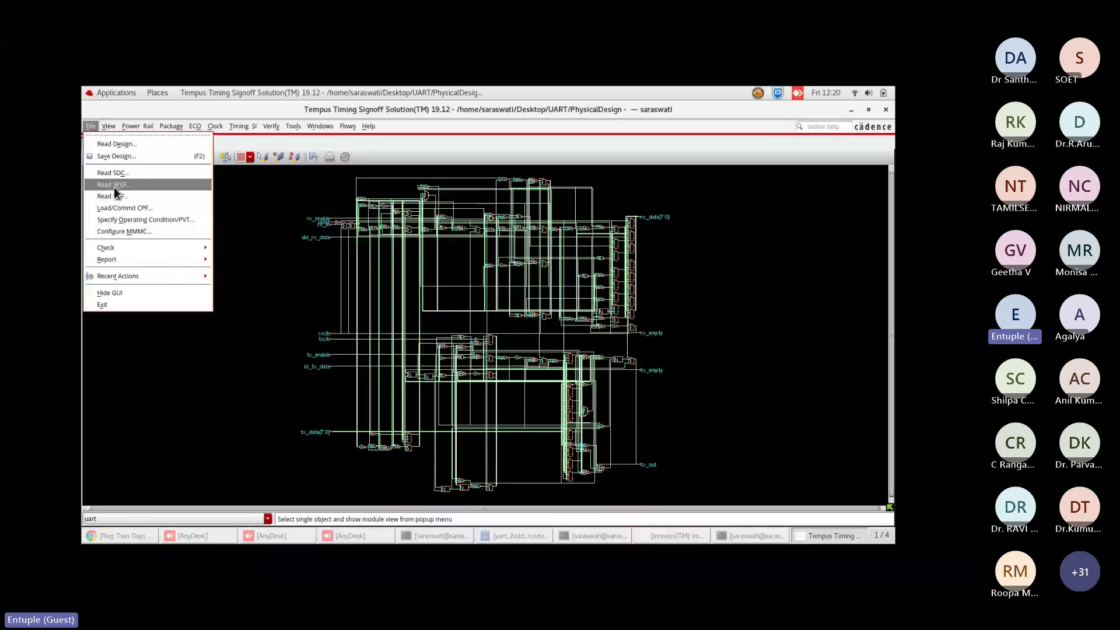
pyautogui.click(115, 186)
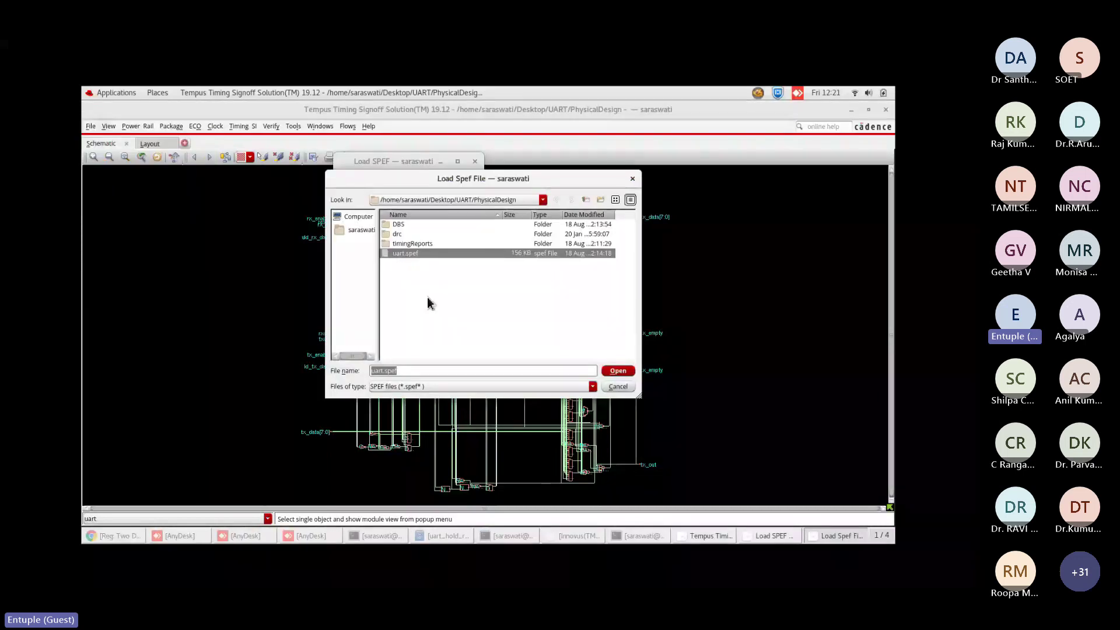
pyautogui.click(617, 371)
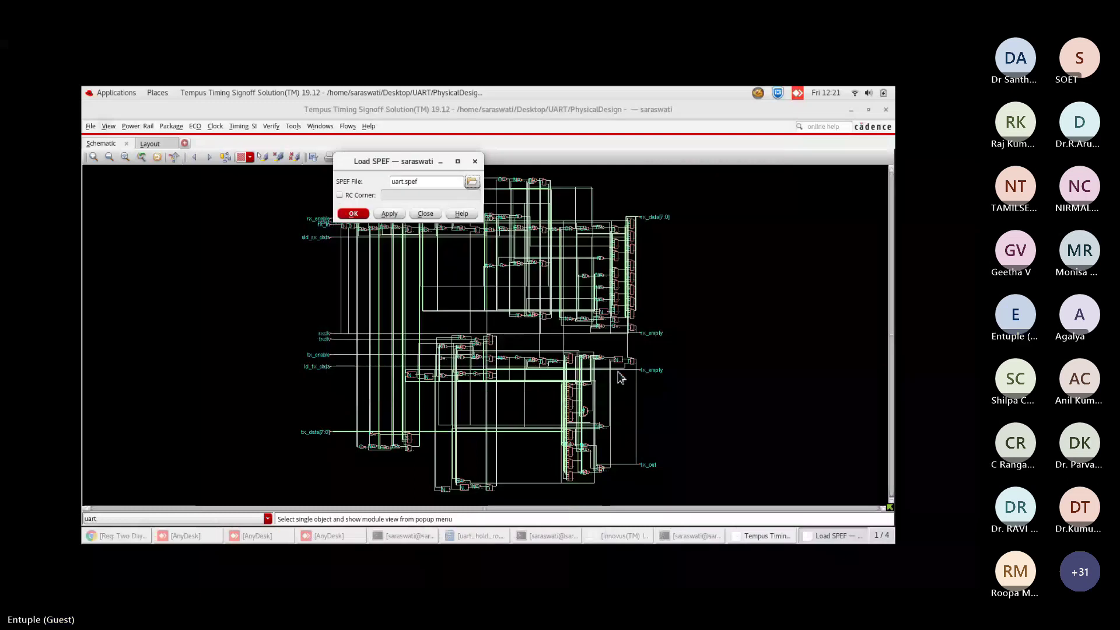
pyautogui.click(353, 213)
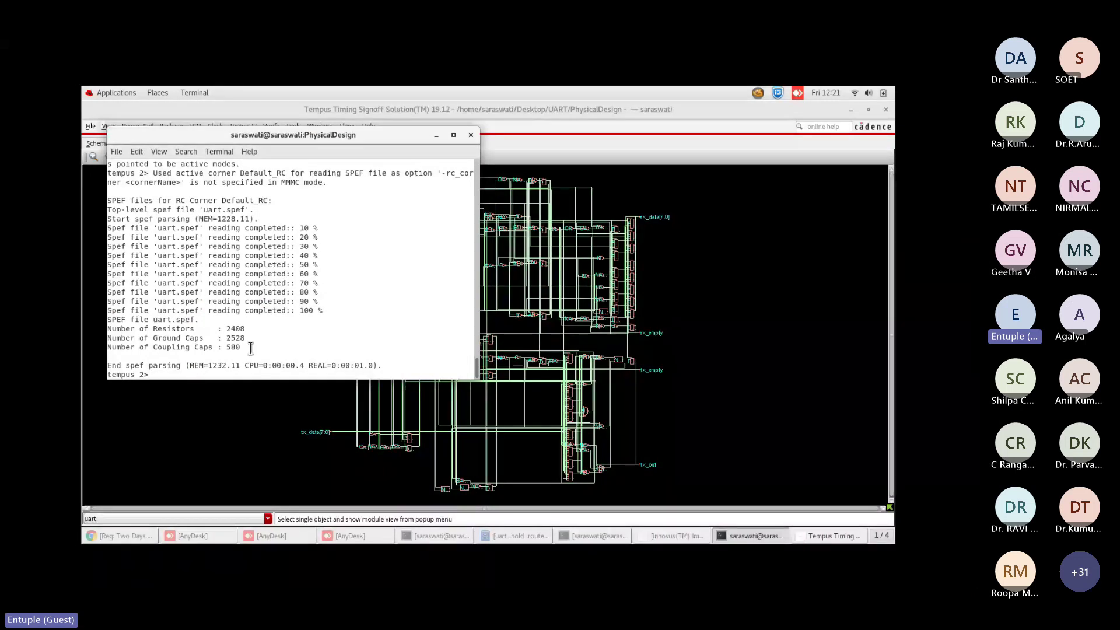
pyautogui.moveTo(250, 349); pyautogui.dragTo(103, 324)
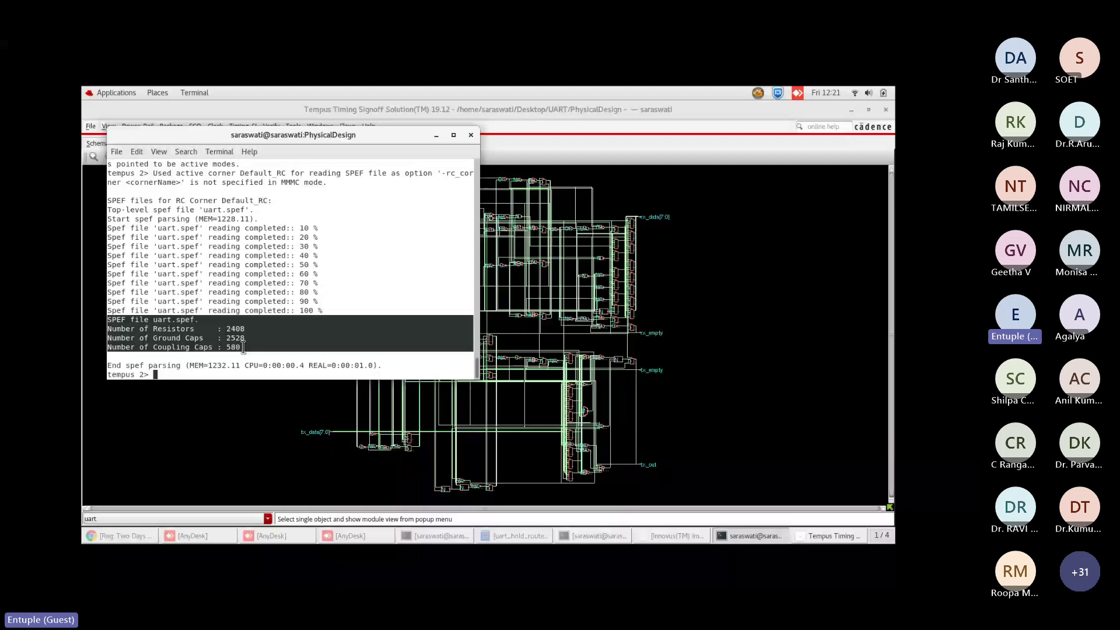
pyautogui.moveTo(244, 348); pyautogui.dragTo(107, 199)
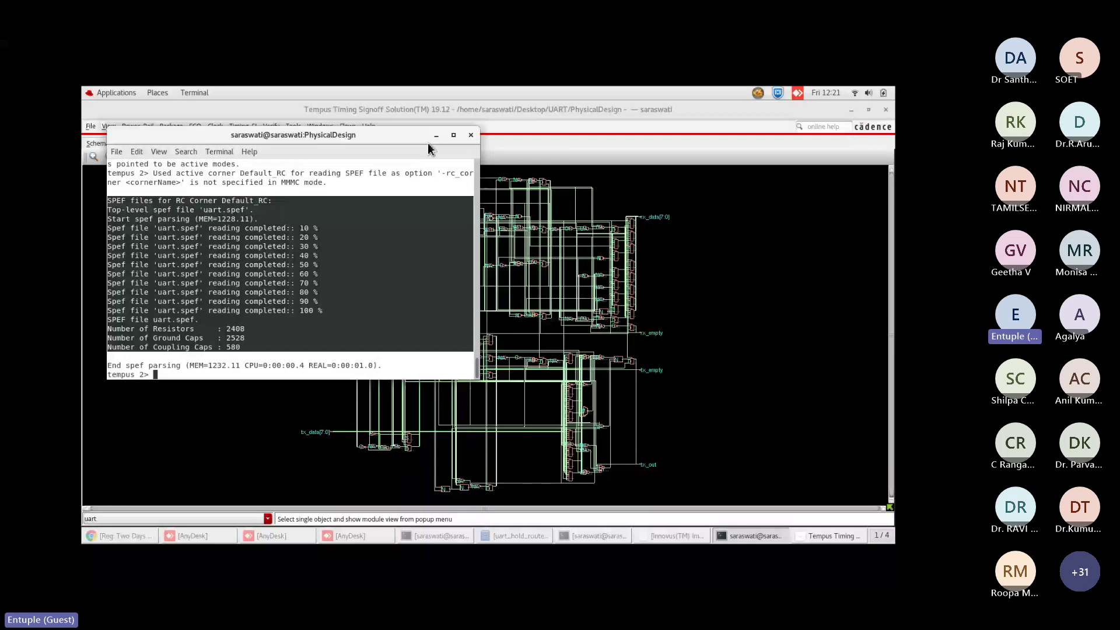
# Minimise the terminal and load the delay file uart.sdf into the design.
pyautogui.click(436, 134)
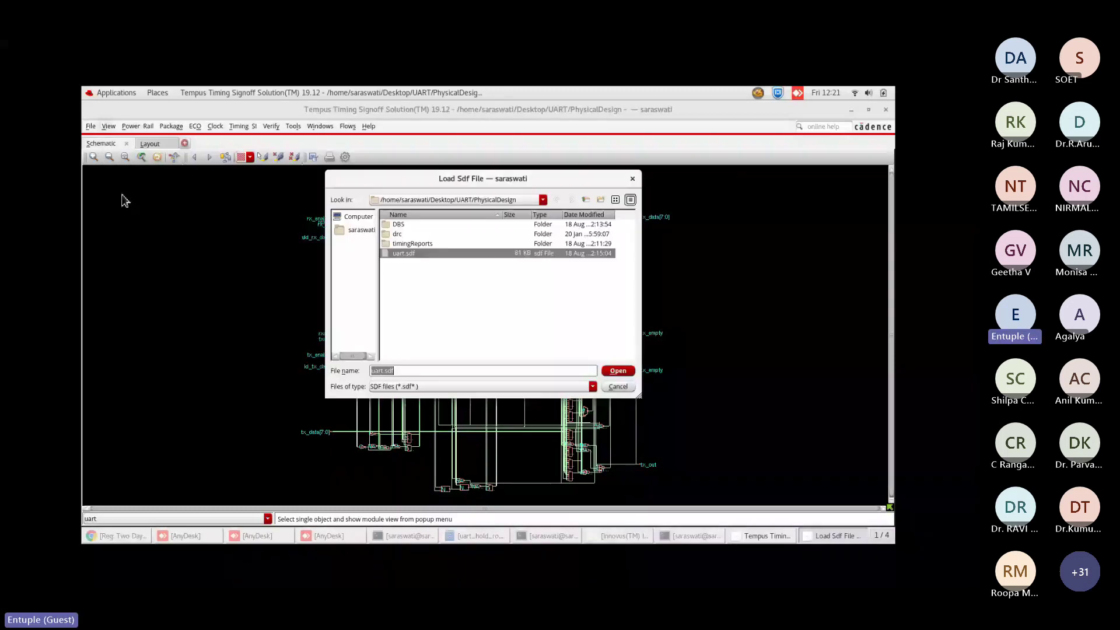
pyautogui.doubleClick(405, 253)
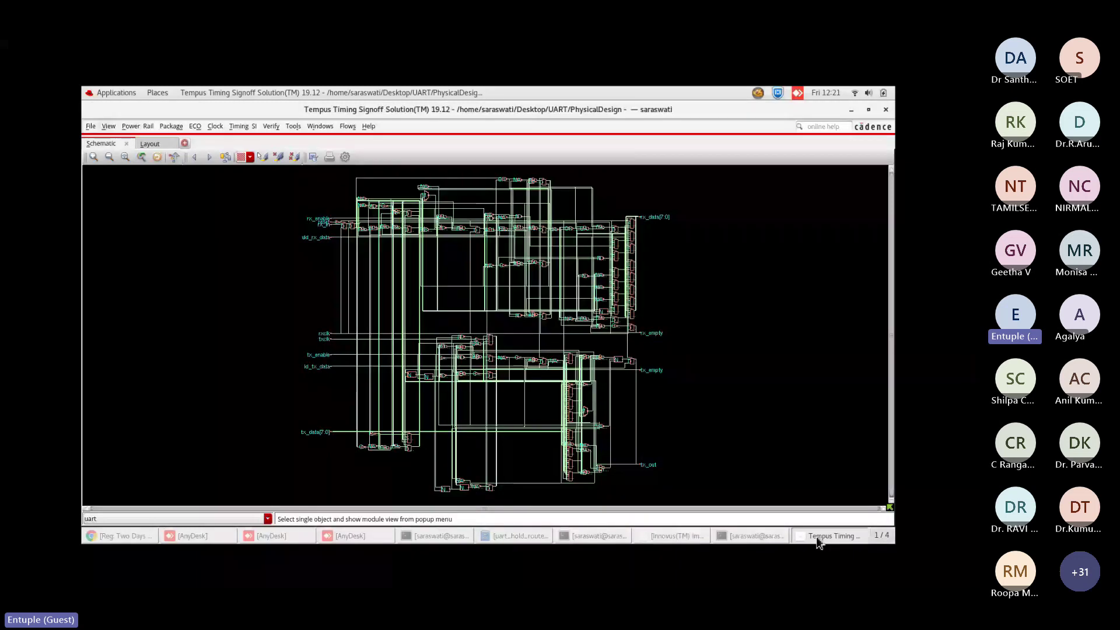
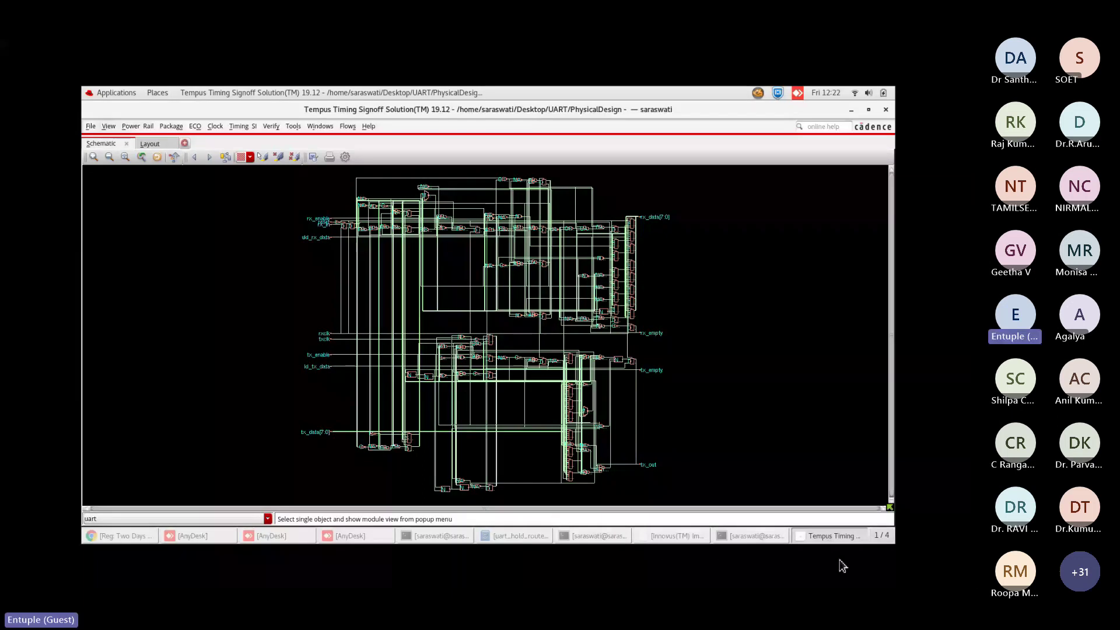
# Generate the hold timing debug report top.mtarpt, enlarge the Analysis window and review the failing-path summary.
pyautogui.click(222, 129)
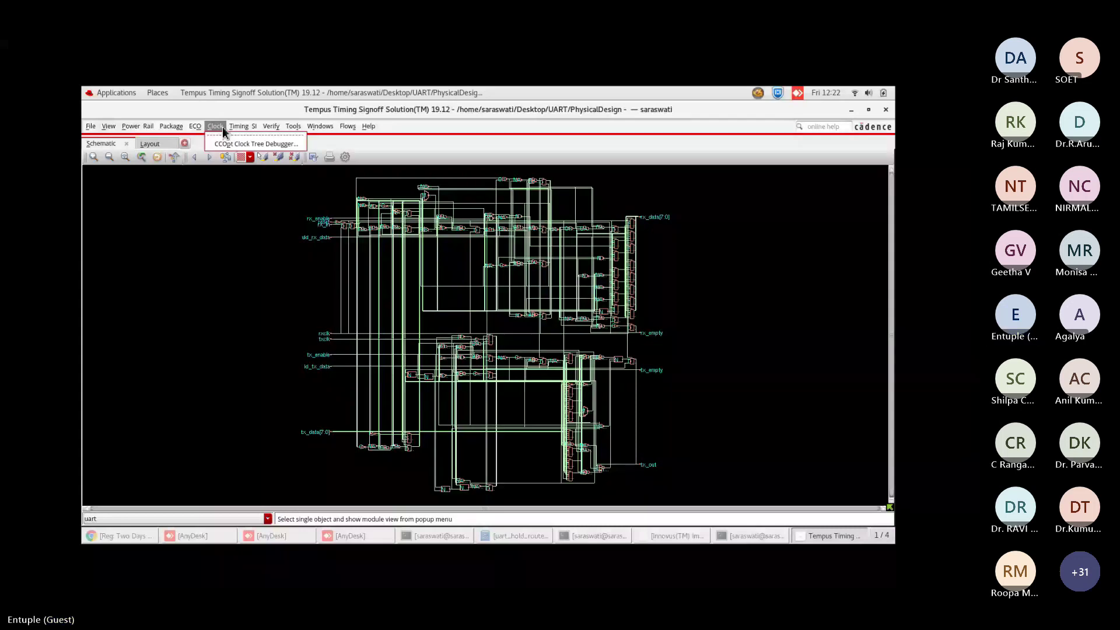
pyautogui.moveTo(242, 126)
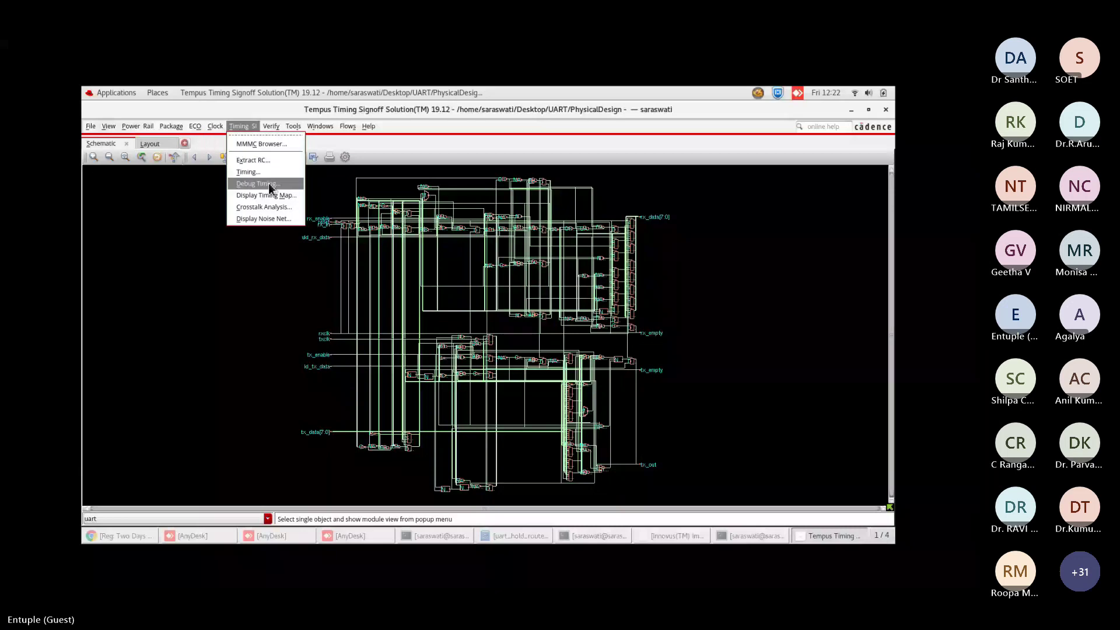
pyautogui.click(269, 184)
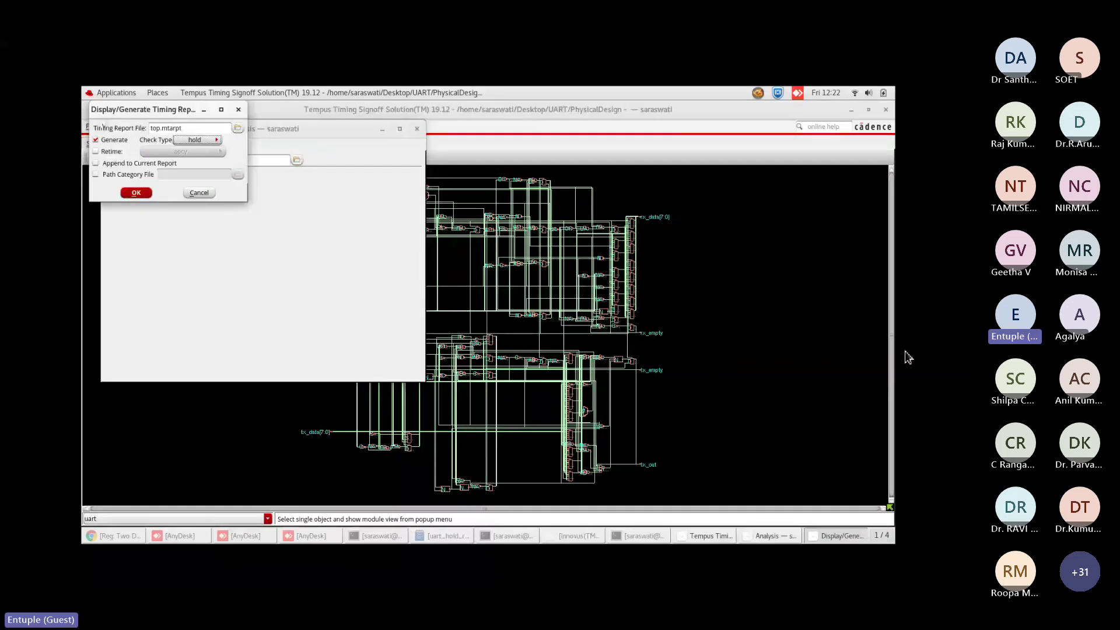
pyautogui.click(134, 194)
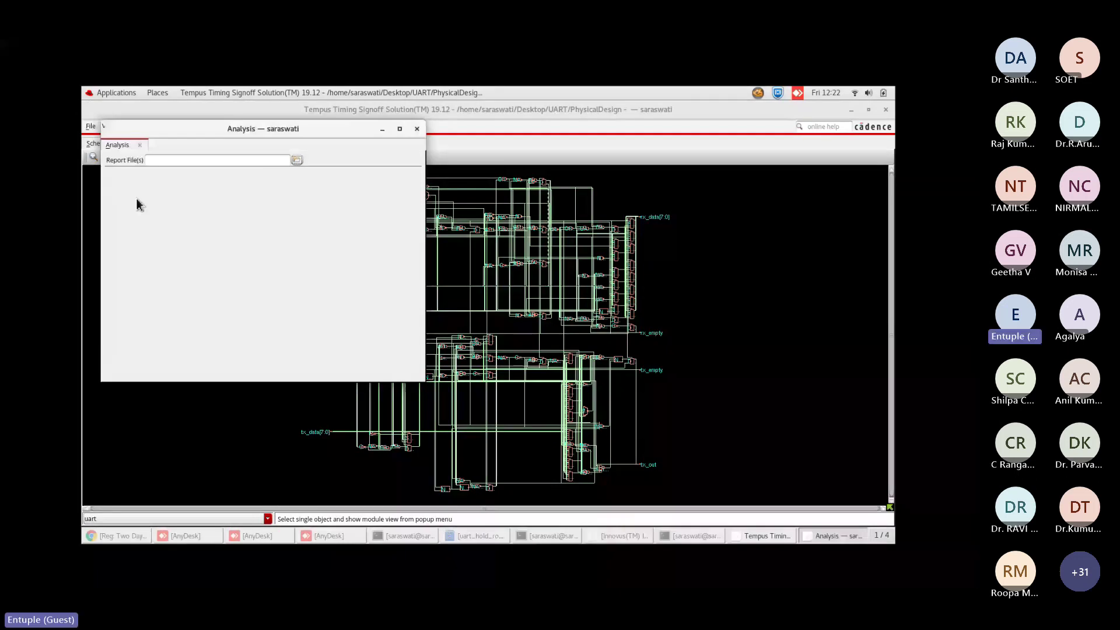
pyautogui.click(400, 130)
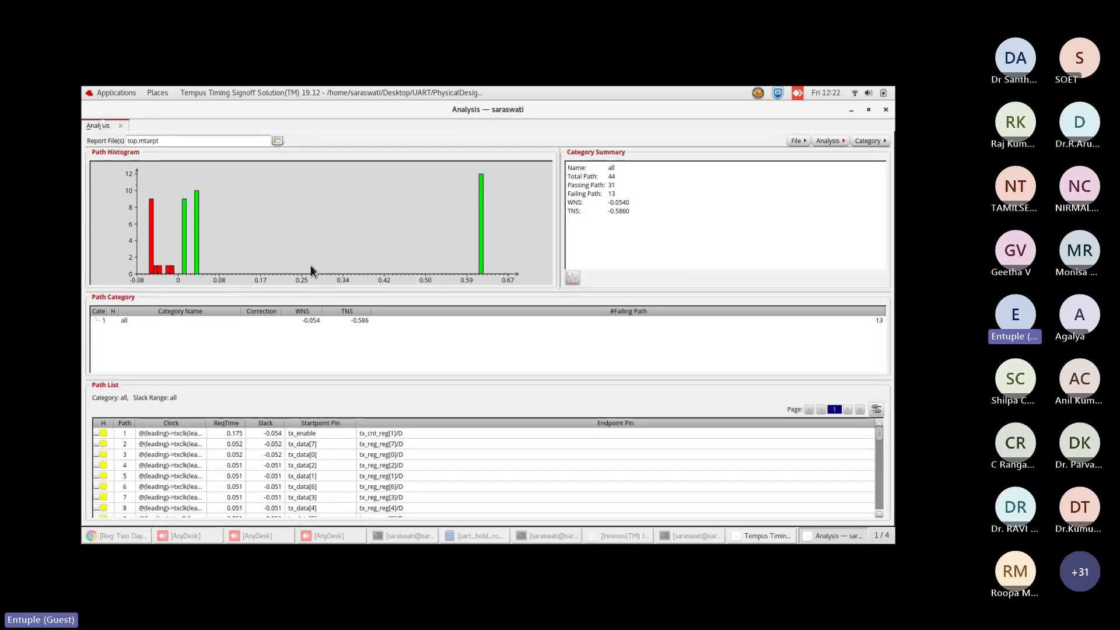
pyautogui.click(614, 190)
pyautogui.moveTo(613, 190); pyautogui.dragTo(566, 201)
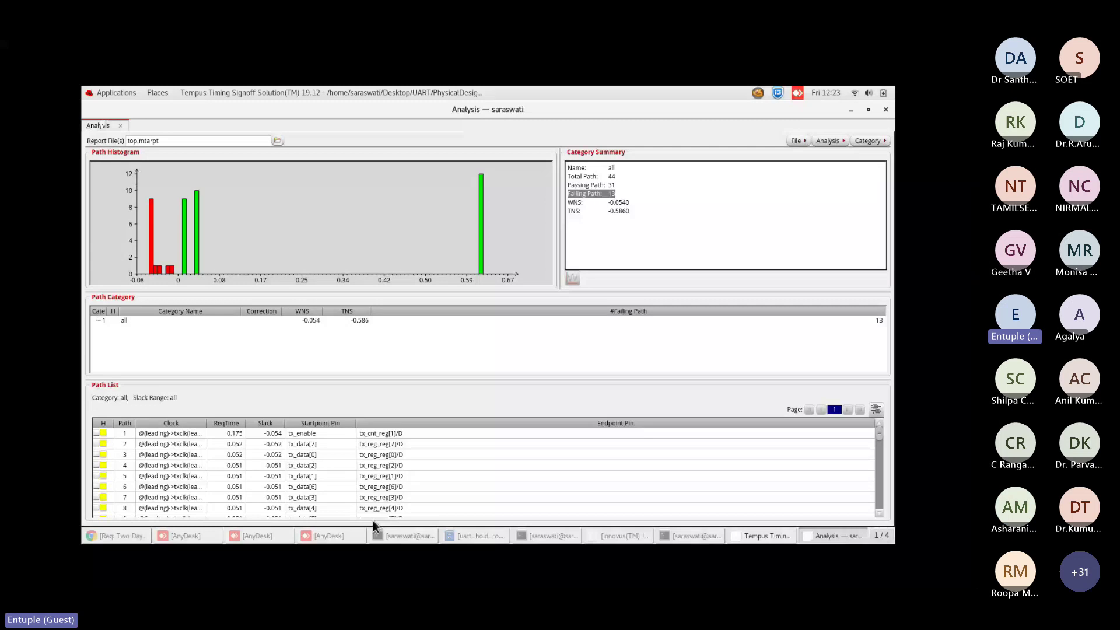
# Open path 1 in the Timing Path Analyzer, show its schematic and step through the following paths up to path 13.
pyautogui.doubleClick(198, 435)
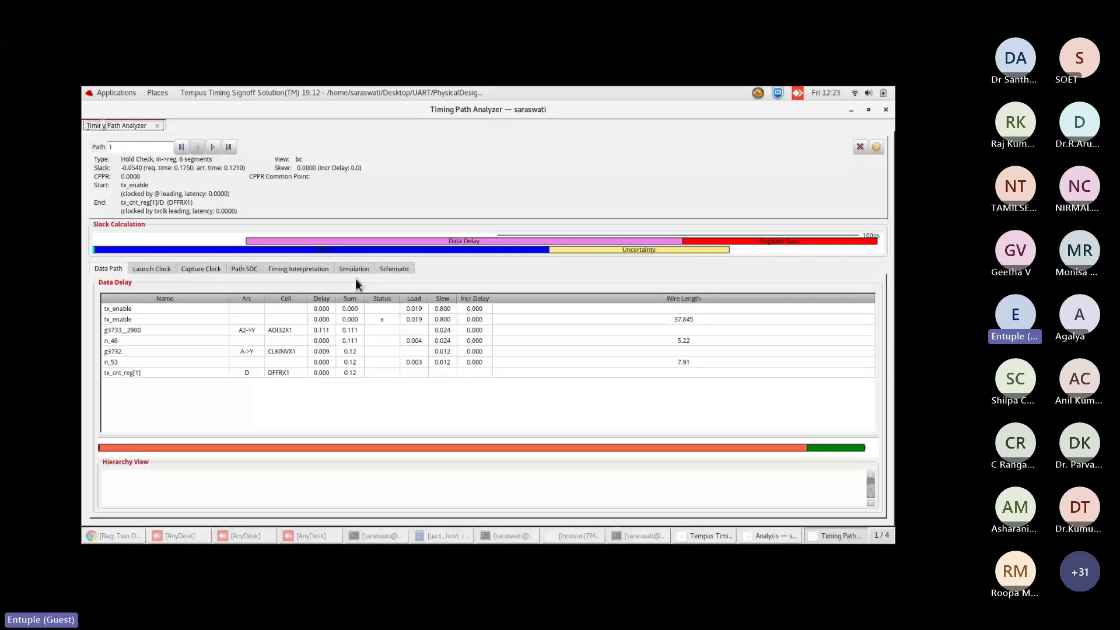
pyautogui.click(394, 268)
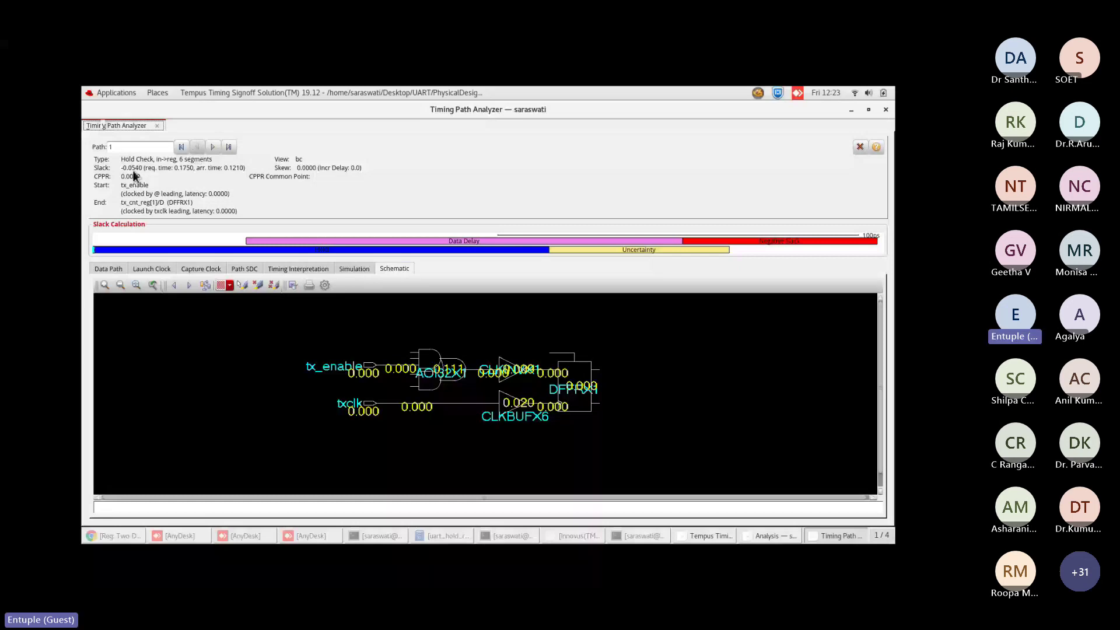
pyautogui.click(214, 147)
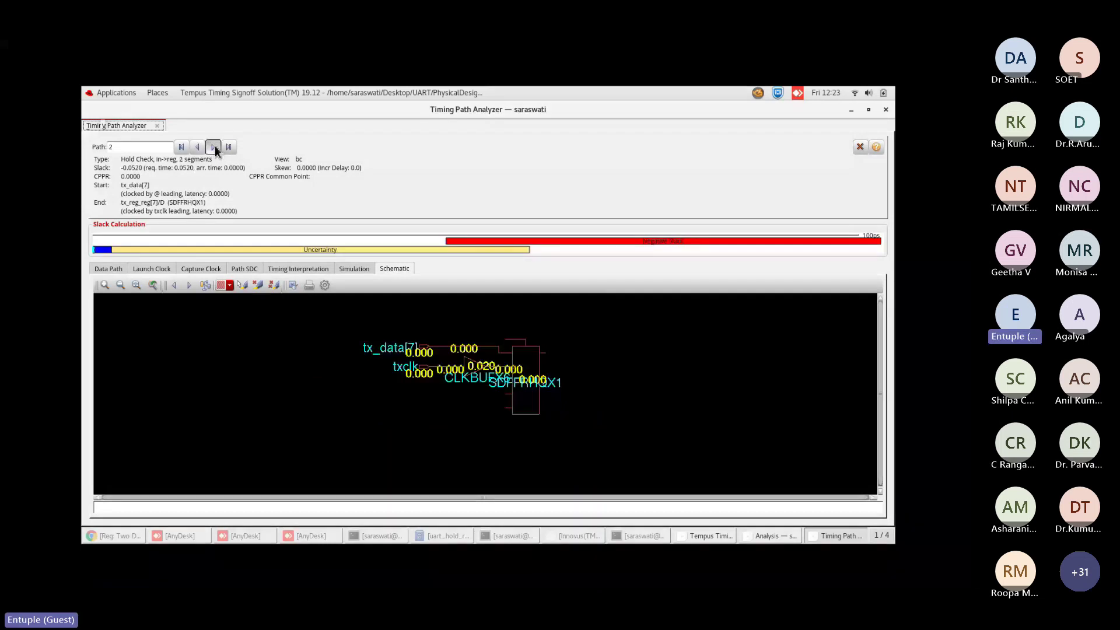
pyautogui.click(214, 147)
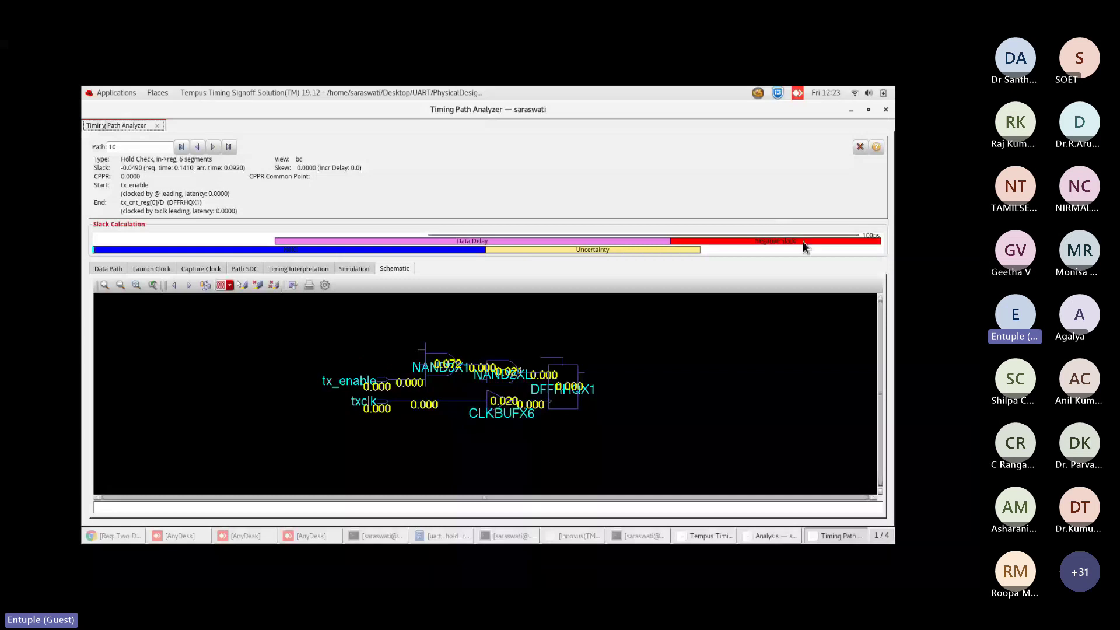
pyautogui.click(214, 147)
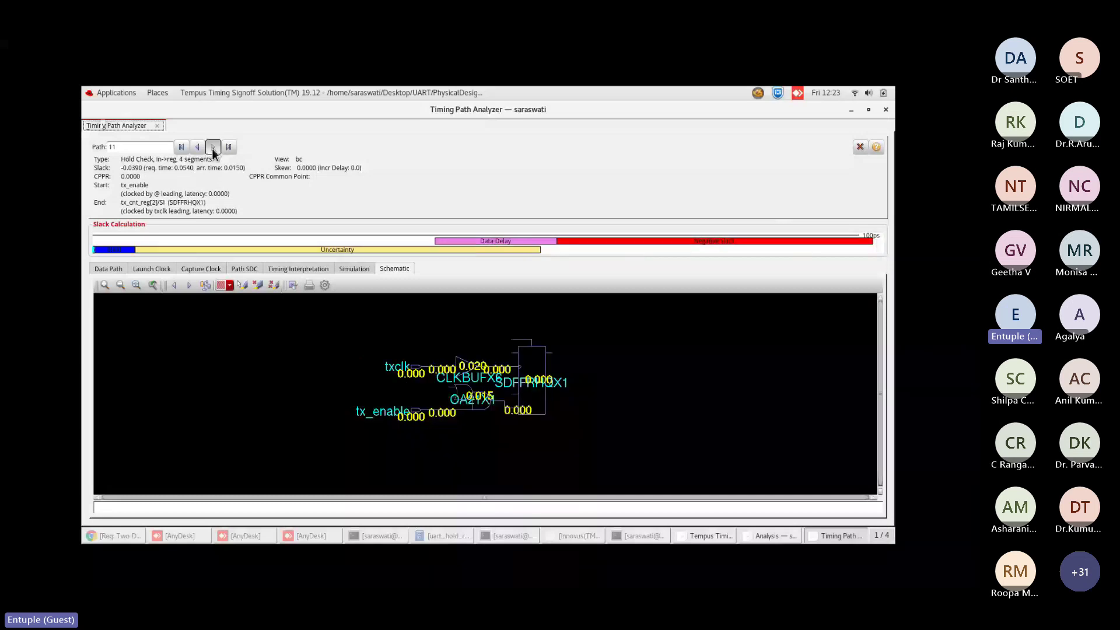
pyautogui.click(214, 147)
pyautogui.click(214, 147)
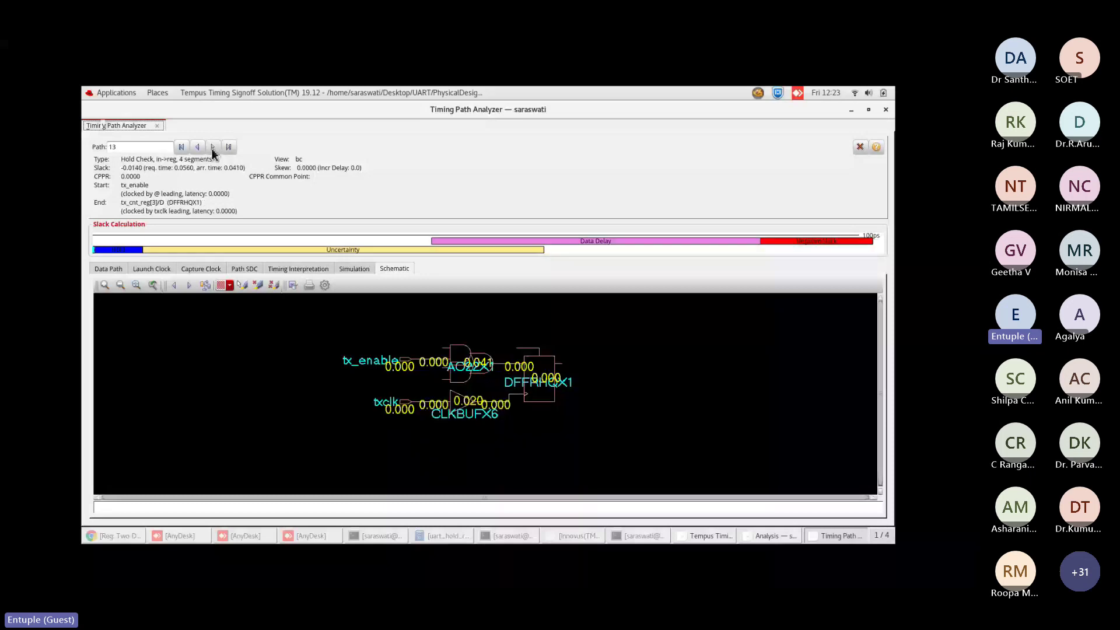
# Recheck path 12, step forward through the remaining paths to path 18 comparing slack, and close the Timing Path Analyzer.
pyautogui.click(197, 147)
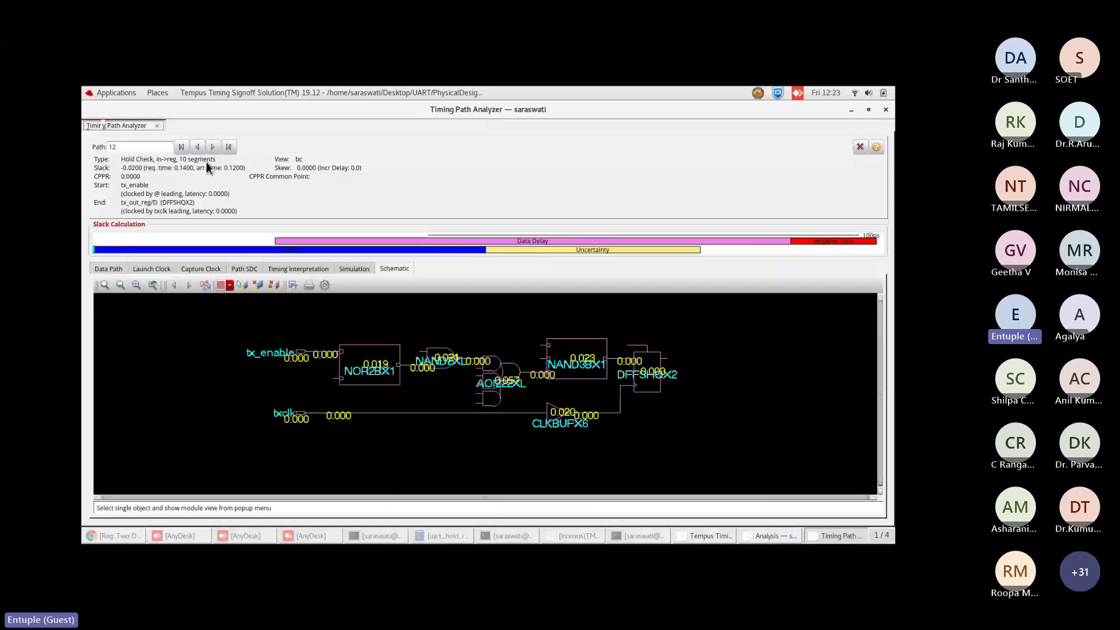
pyautogui.click(213, 147)
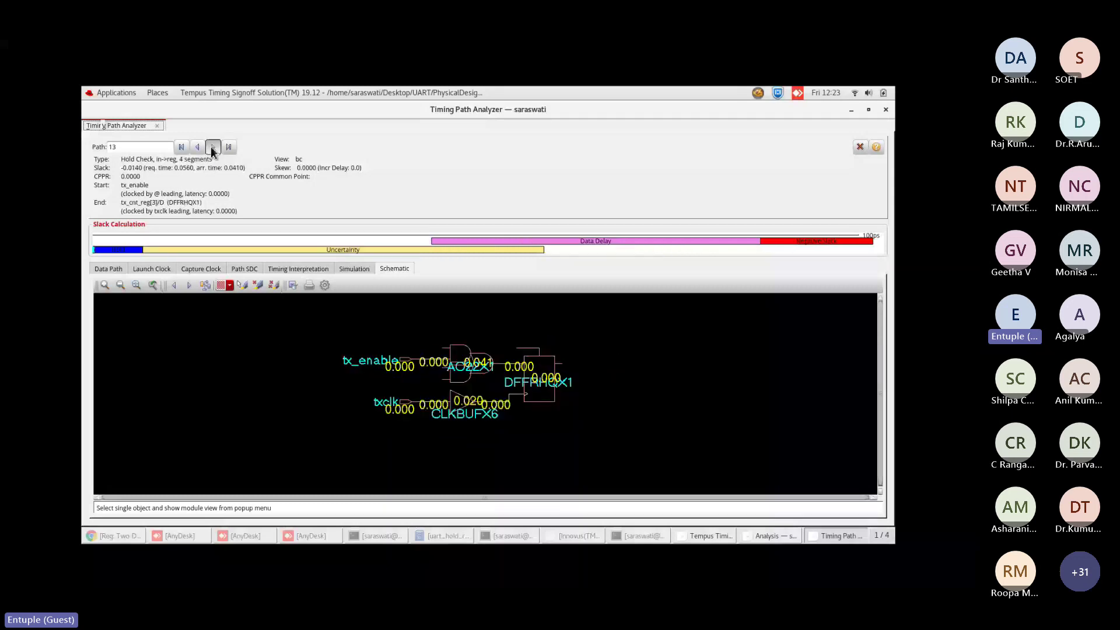
pyautogui.click(212, 147)
pyautogui.click(213, 147)
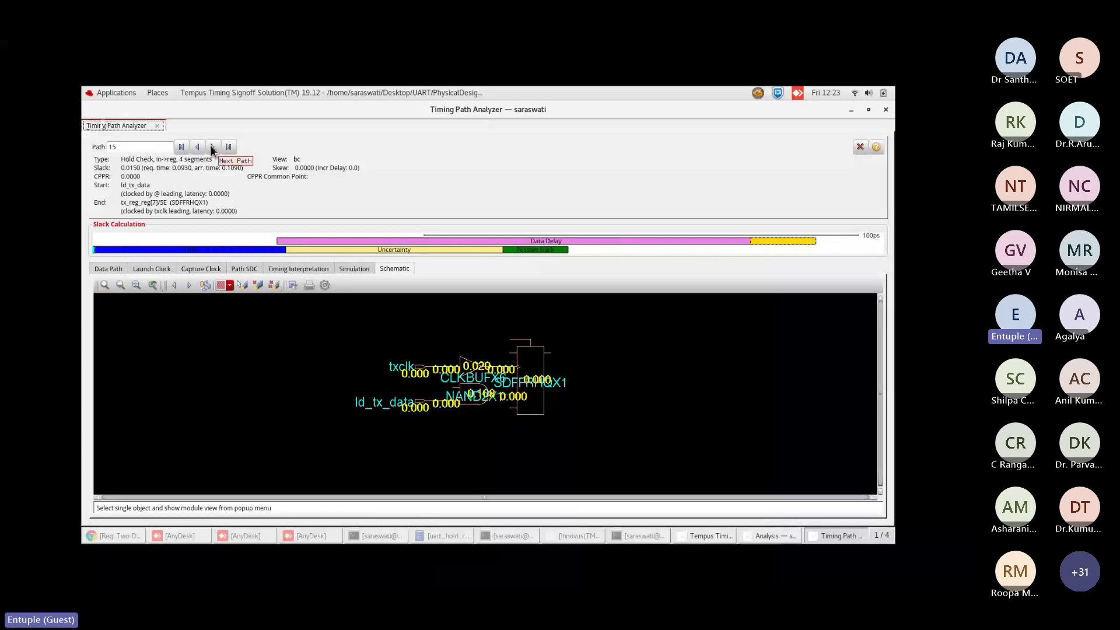
pyautogui.click(212, 147)
pyautogui.click(212, 147)
pyautogui.click(213, 147)
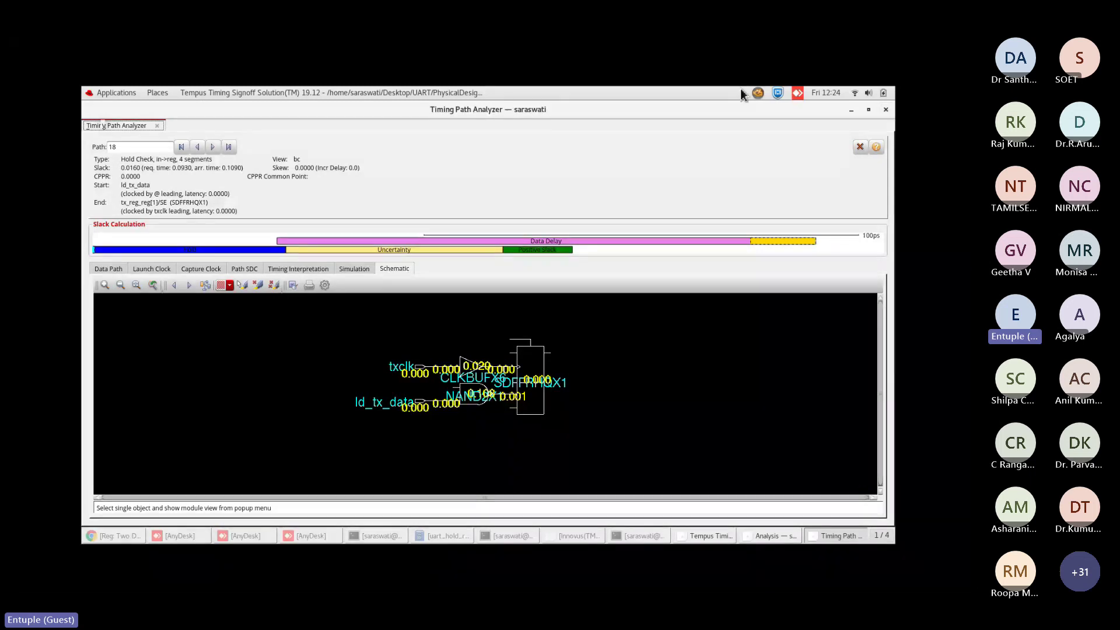
pyautogui.click(885, 109)
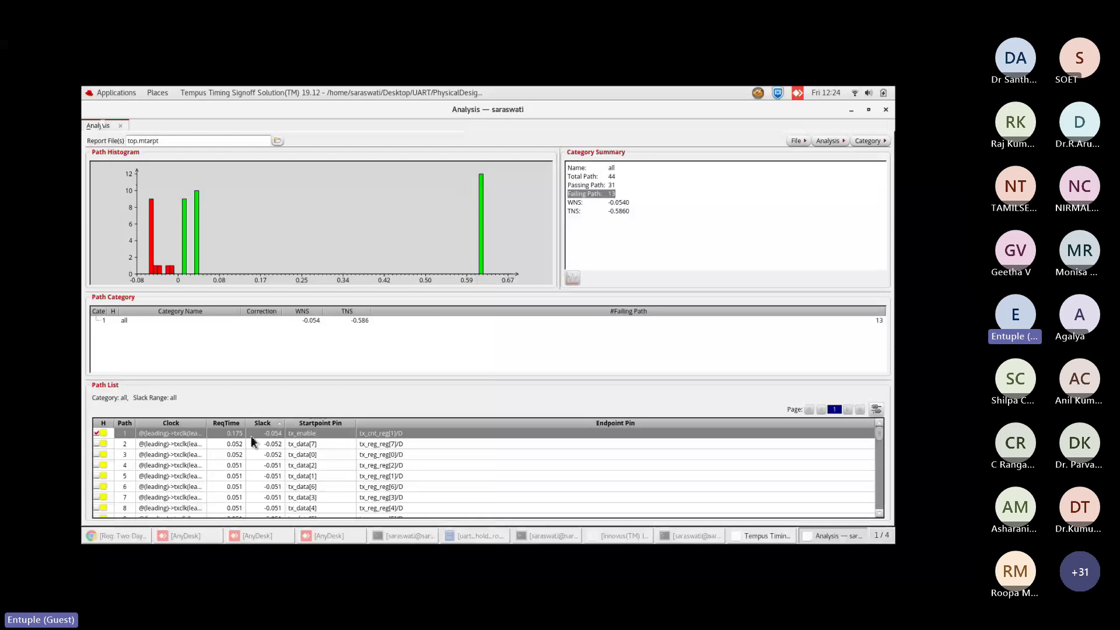
# Reopen path 1, compare its data path delays with its schematic, and inspect the interactive ECO options for the AOI32X1 cell.
pyautogui.doubleClick(224, 433)
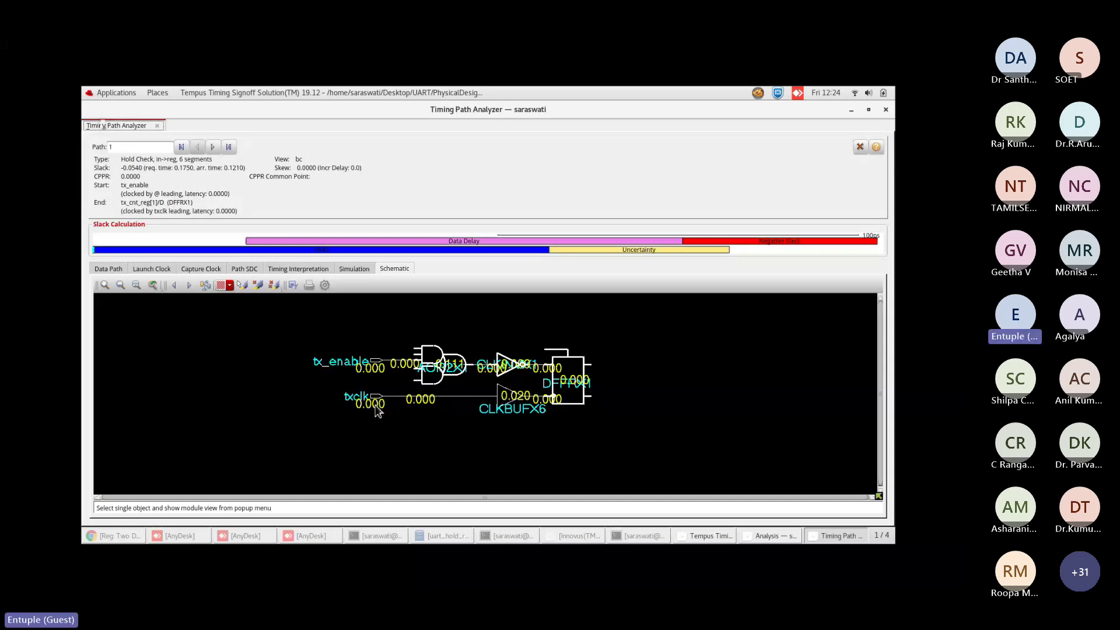
pyautogui.click(108, 268)
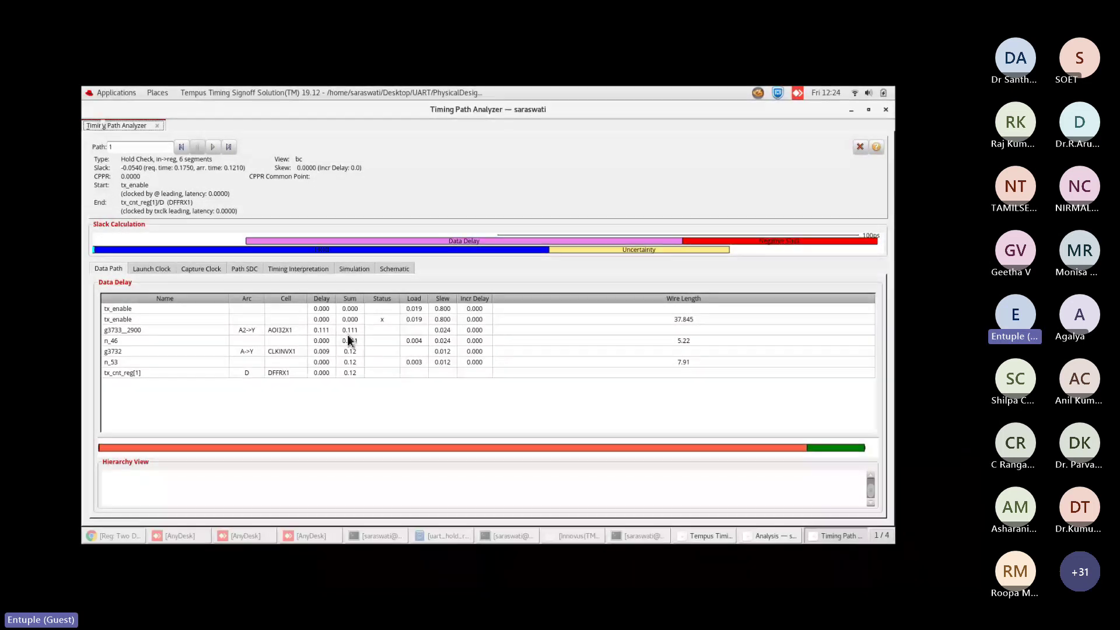
pyautogui.click(394, 271)
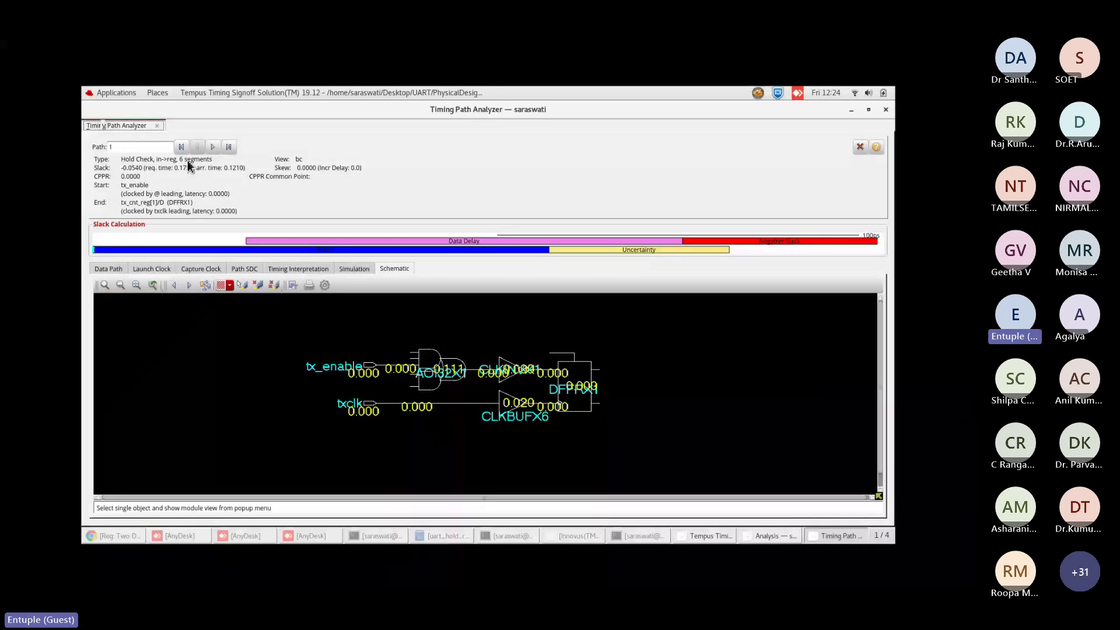
pyautogui.click(109, 268)
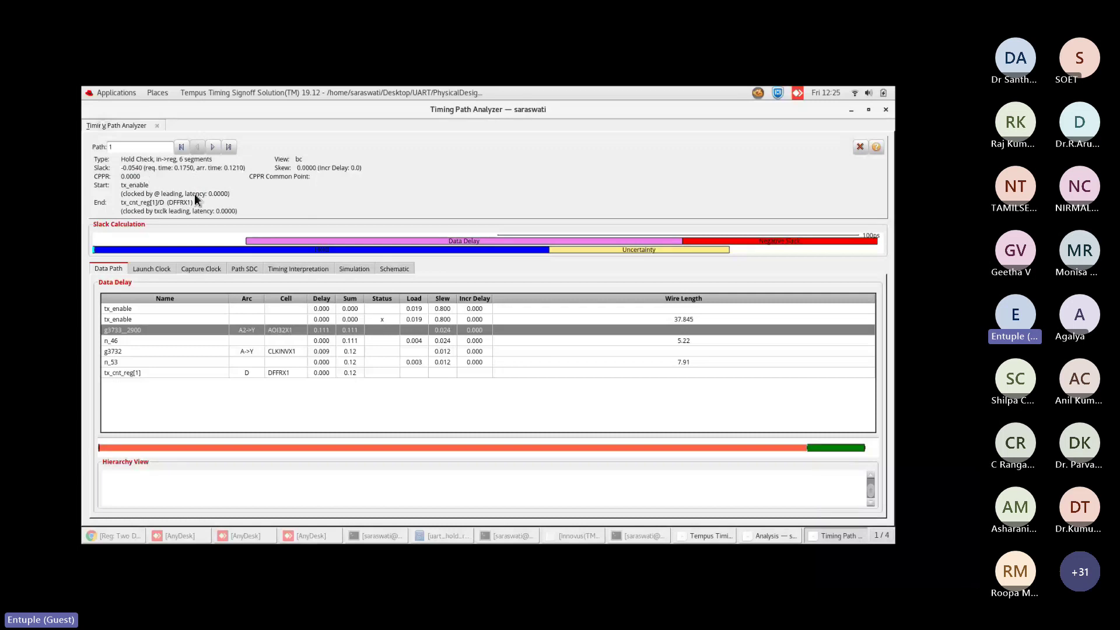
pyautogui.rightClick(298, 328)
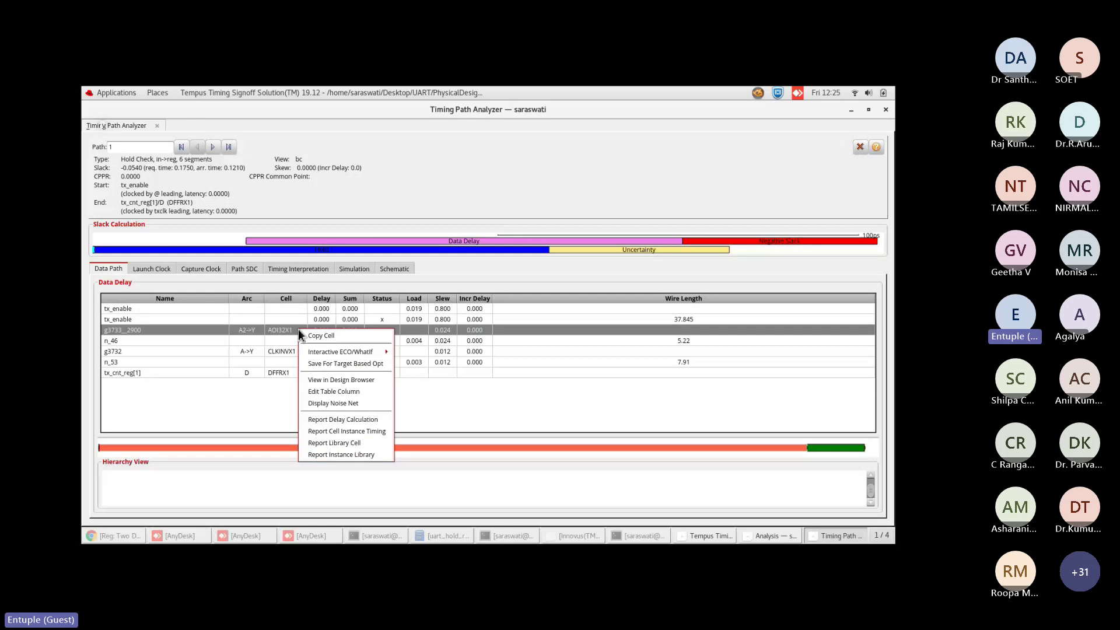
pyautogui.moveTo(317, 347)
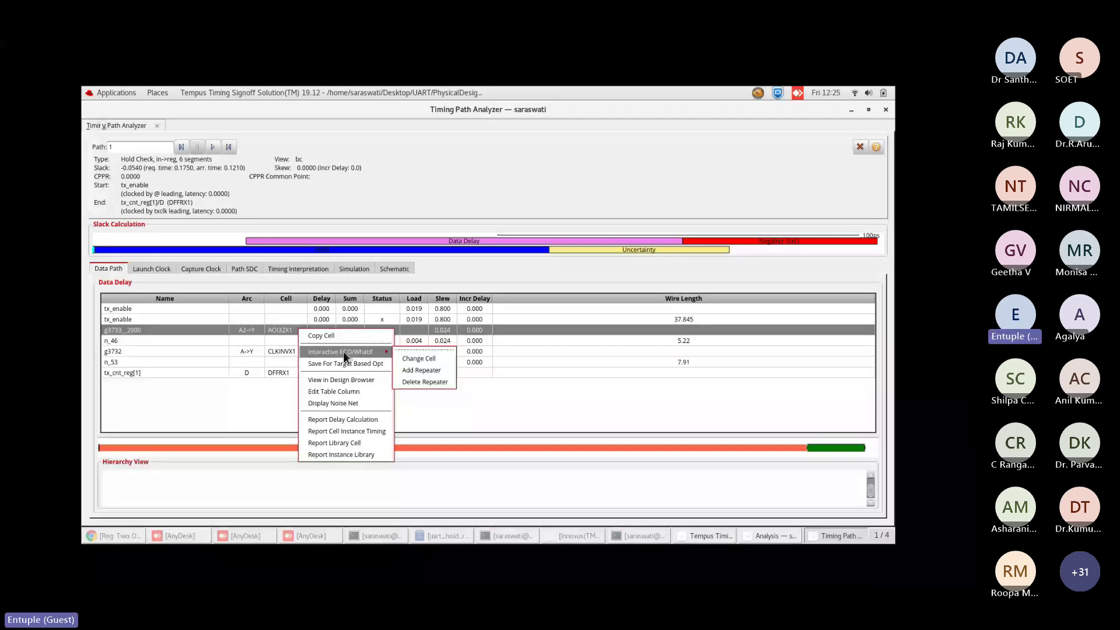
pyautogui.click(646, 532)
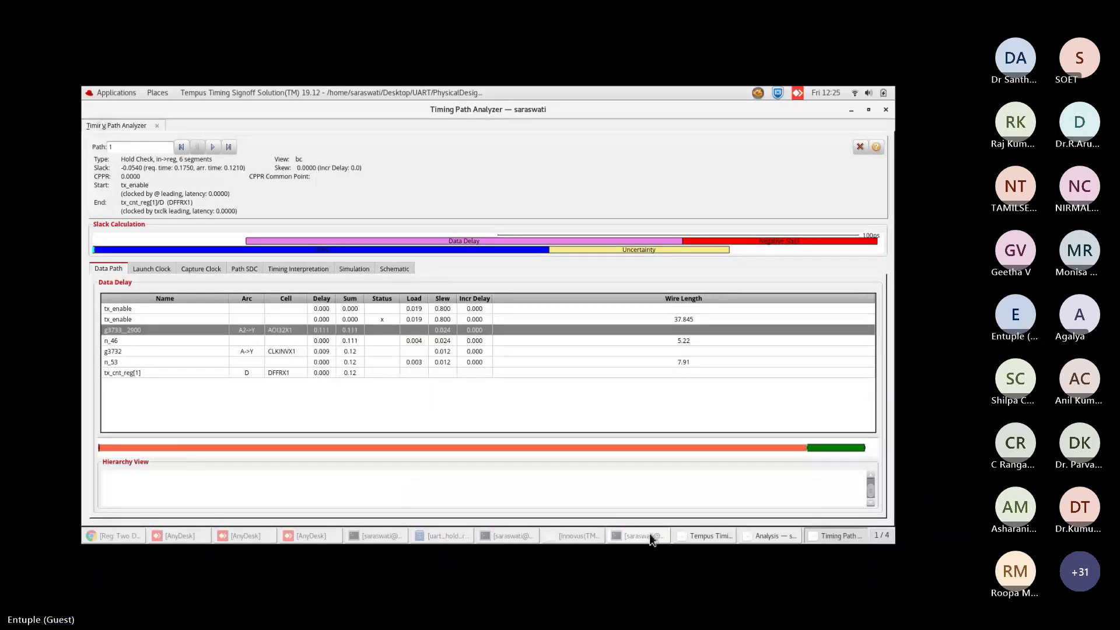
# Run selectInst on instance g3733__2900 in the Tempus terminal, copying the instance name from path 1's data path table.
pyautogui.click(650, 533)
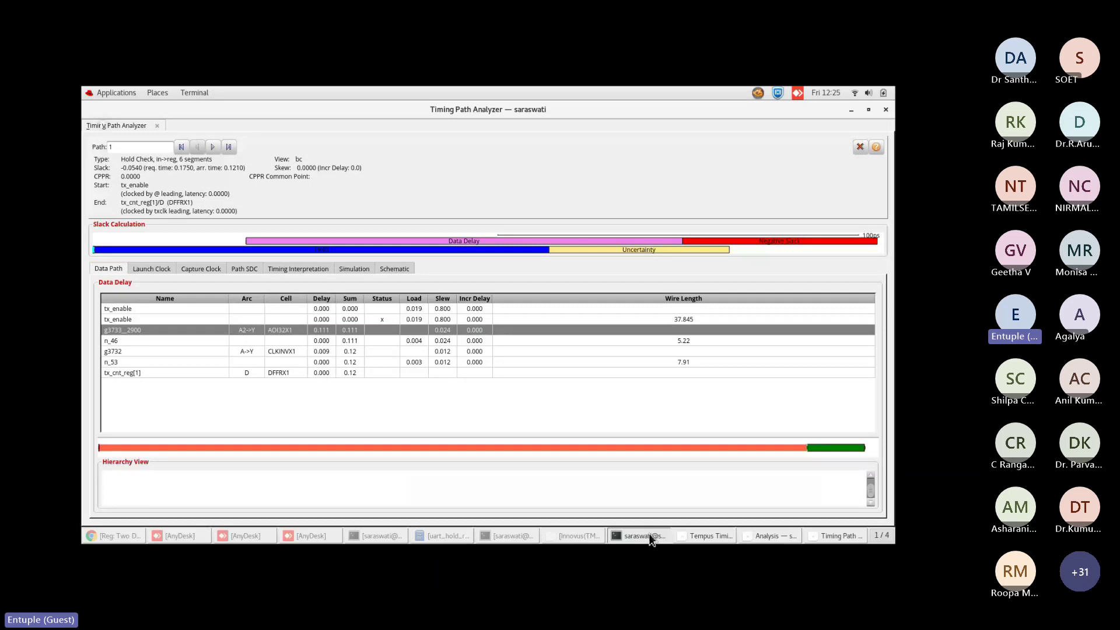
pyautogui.press('Return')
pyautogui.write('s')
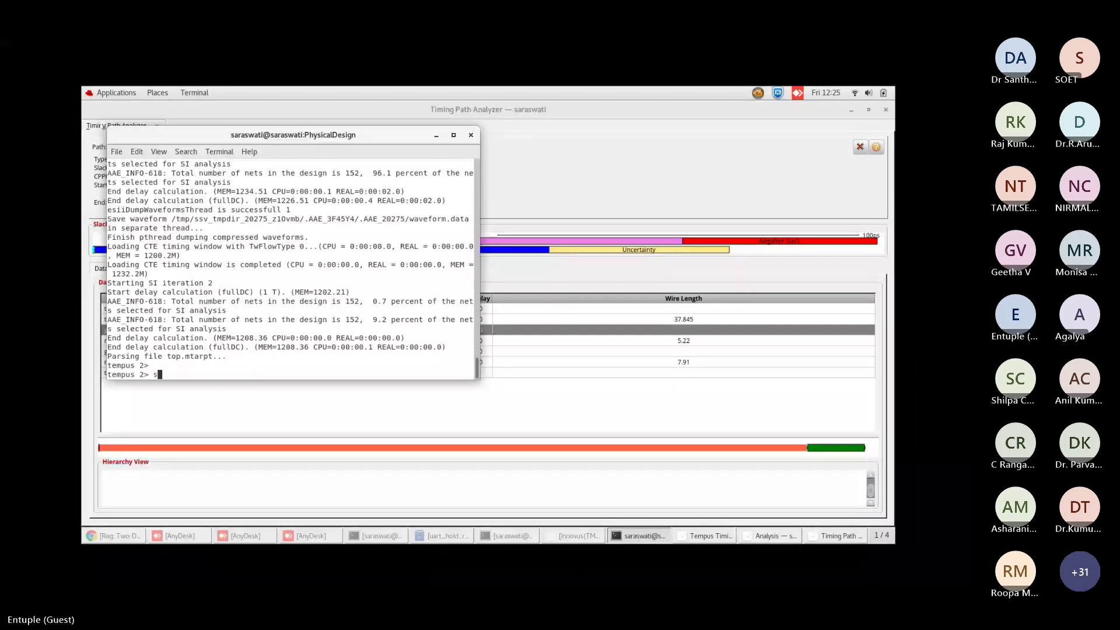
pyautogui.write('ele')
pyautogui.press('Tab')
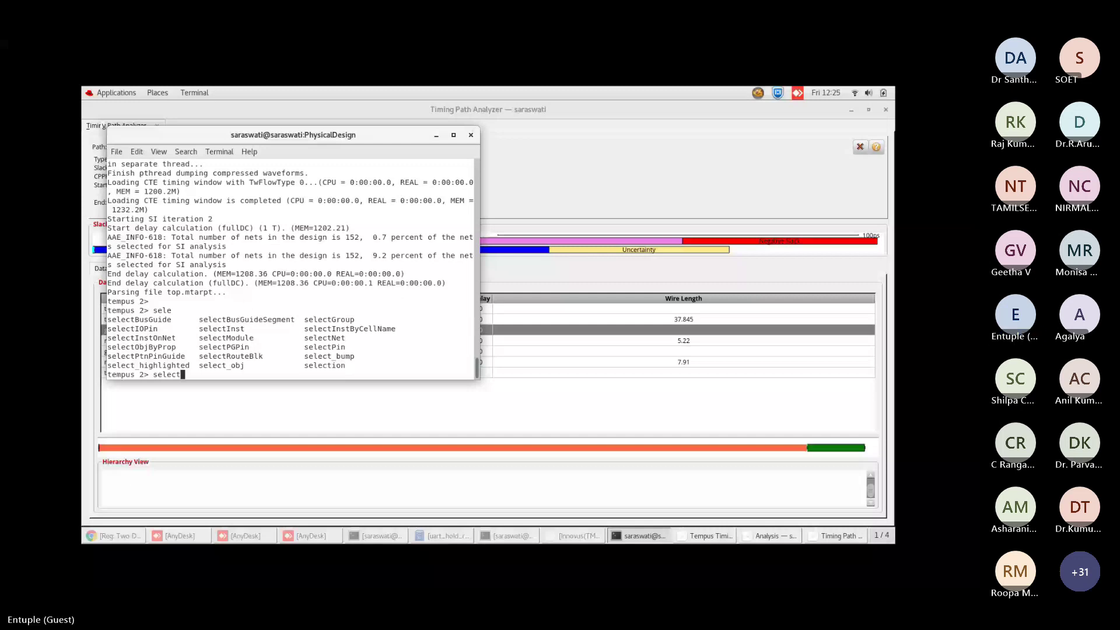
pyautogui.write('I')
pyautogui.press('Tab')
pyautogui.write('n')
pyautogui.press('Tab')
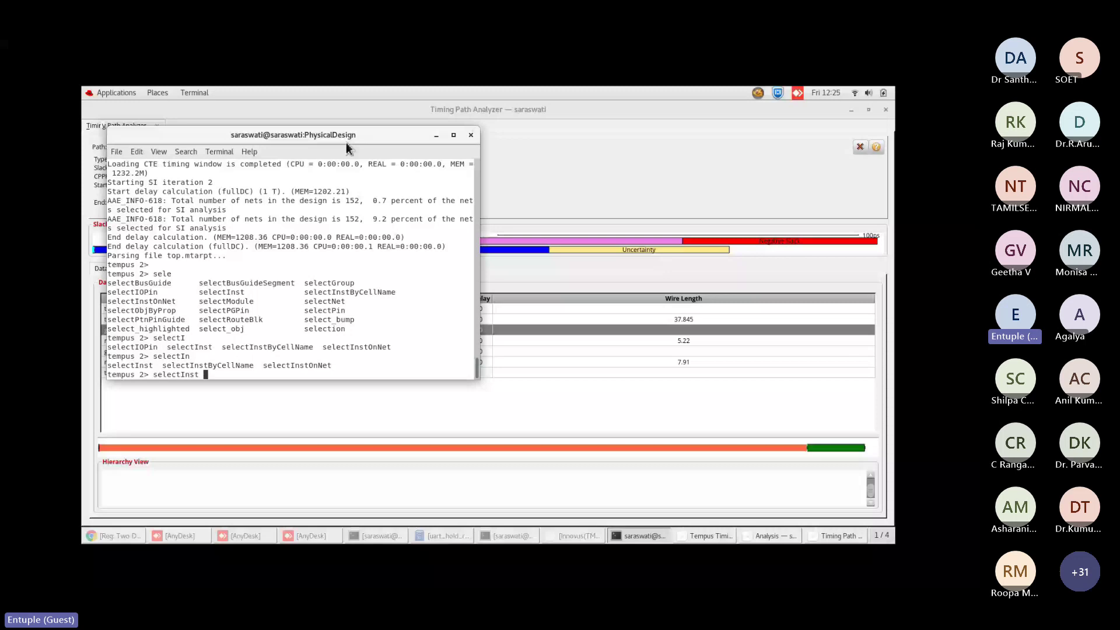
pyautogui.rightClick(137, 334)
pyautogui.click(140, 338)
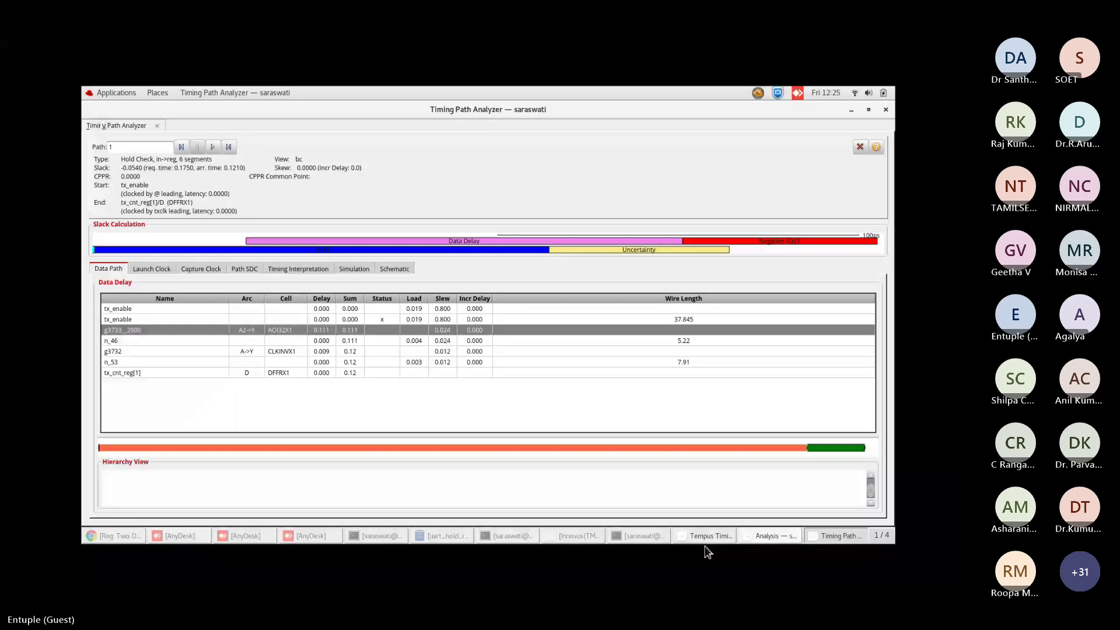
pyautogui.click(638, 536)
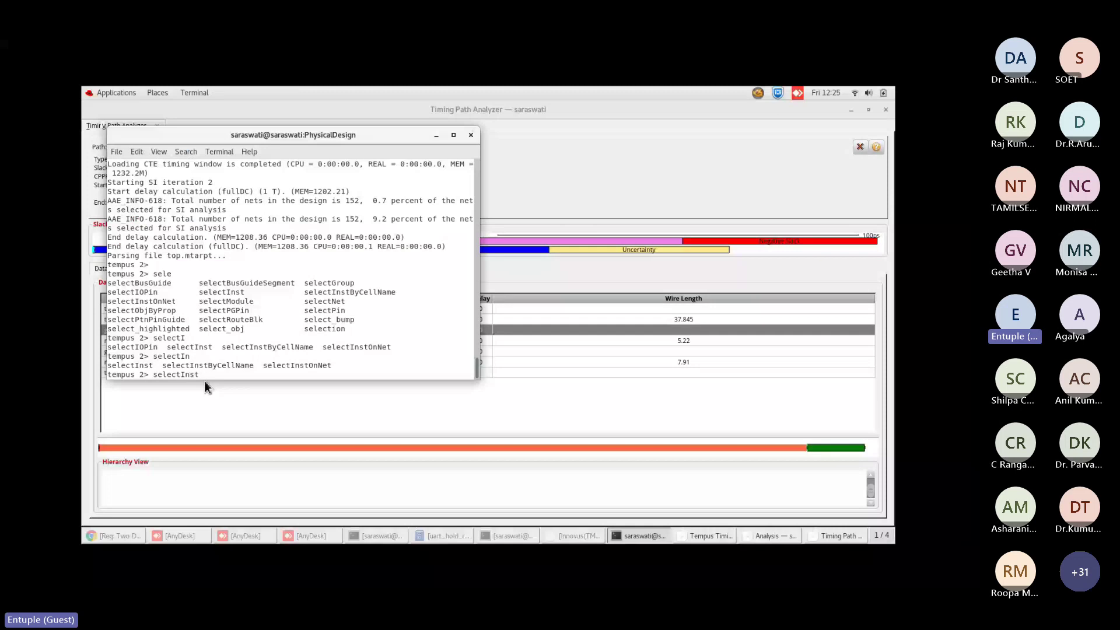
pyautogui.middleClick(204, 381)
pyautogui.press('Return')
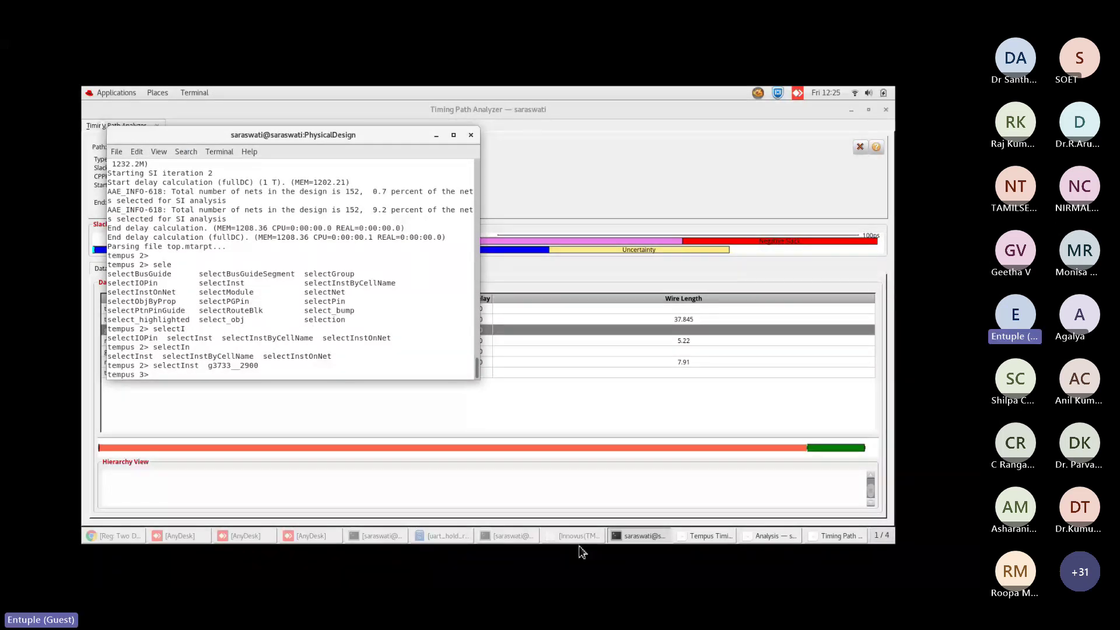
# Locate the selected instance g3733__2900 in the full design schematic and examine its neighbouring cells.
pyautogui.click(707, 536)
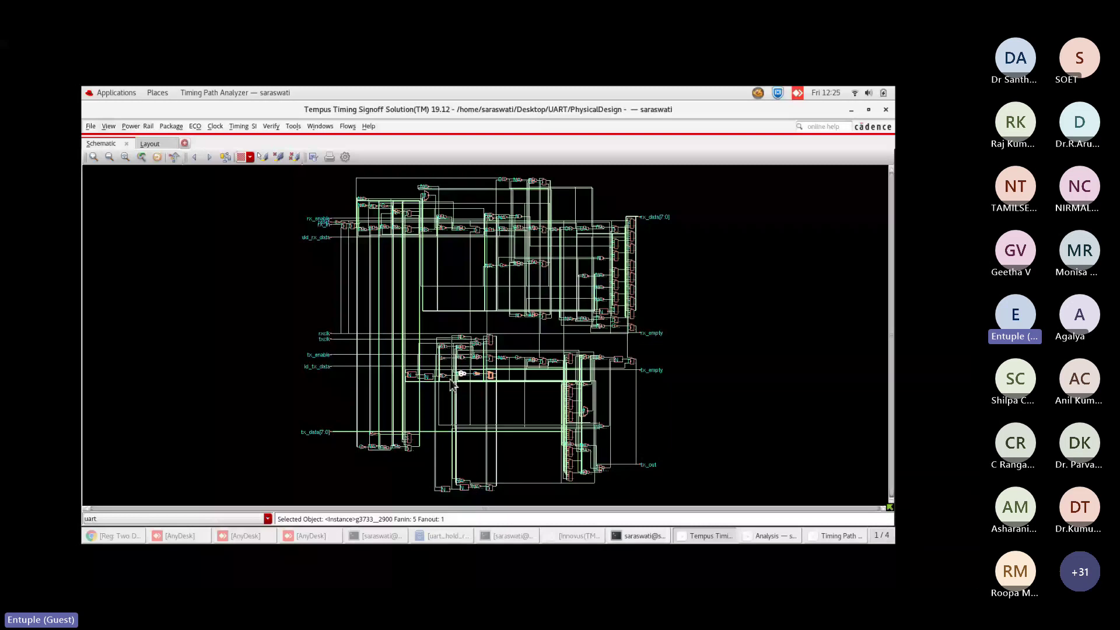
pyautogui.press('z')
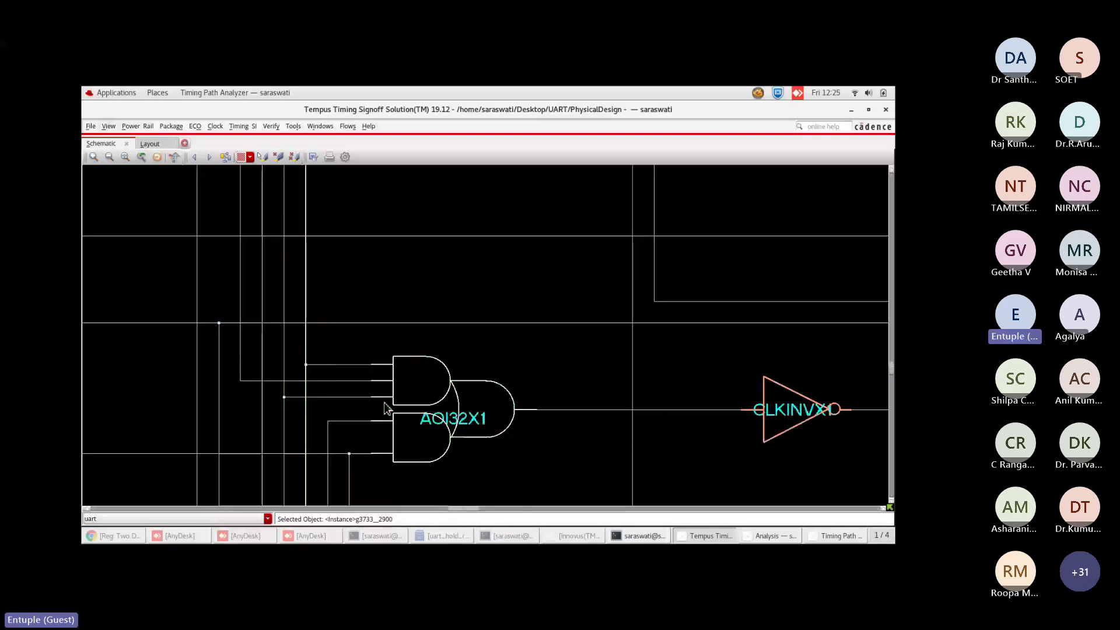
pyautogui.press('f')
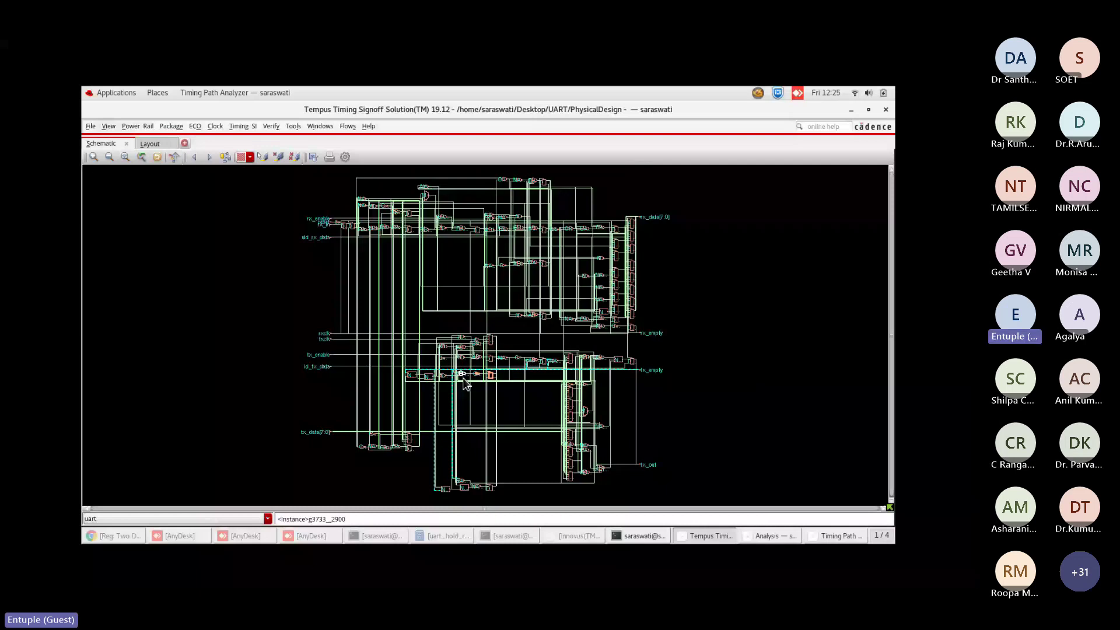
pyautogui.scroll(5, 465, 384)
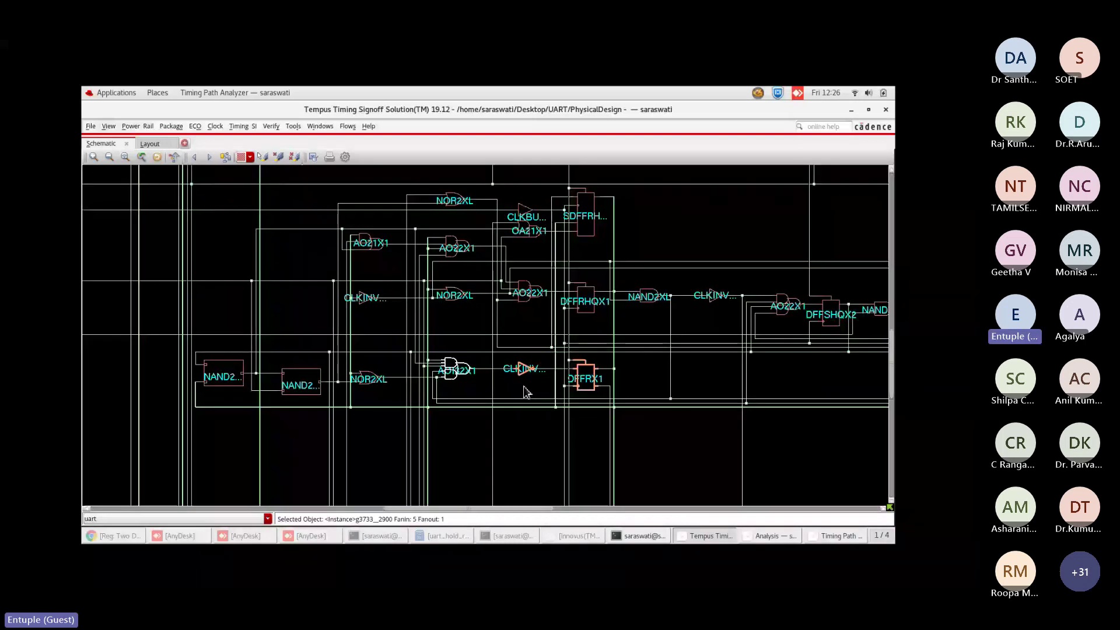
# Return from the schematic to path 1's data path table and open the interactive ECO cell change for g3733__2900.
pyautogui.click(440, 377)
pyautogui.scroll(-2, 440, 377)
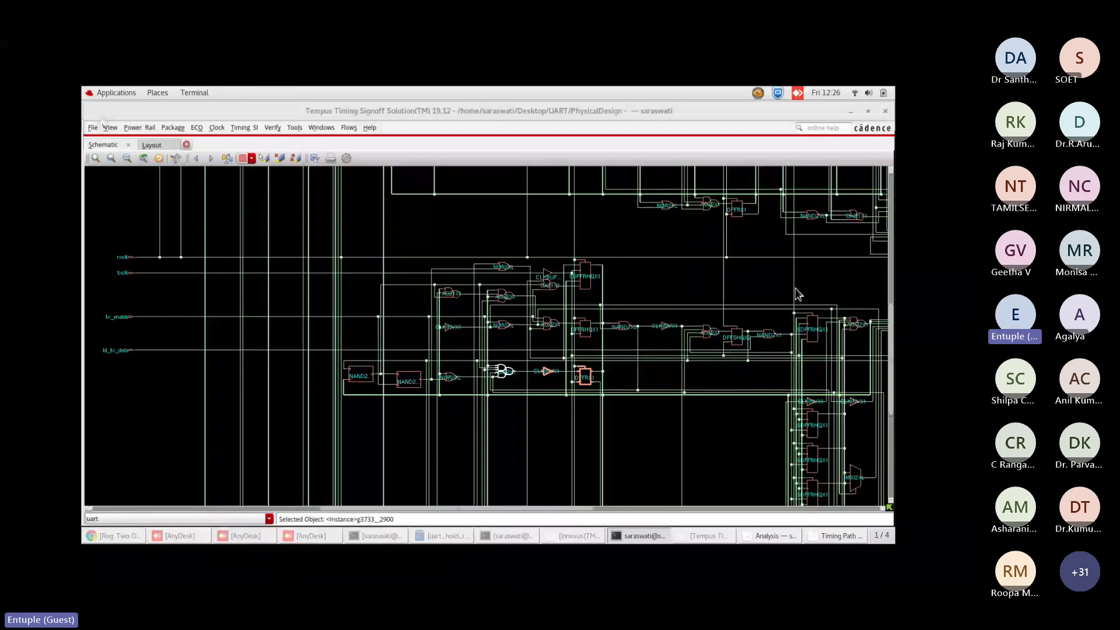
pyautogui.hotkey('alt', 'Tab')
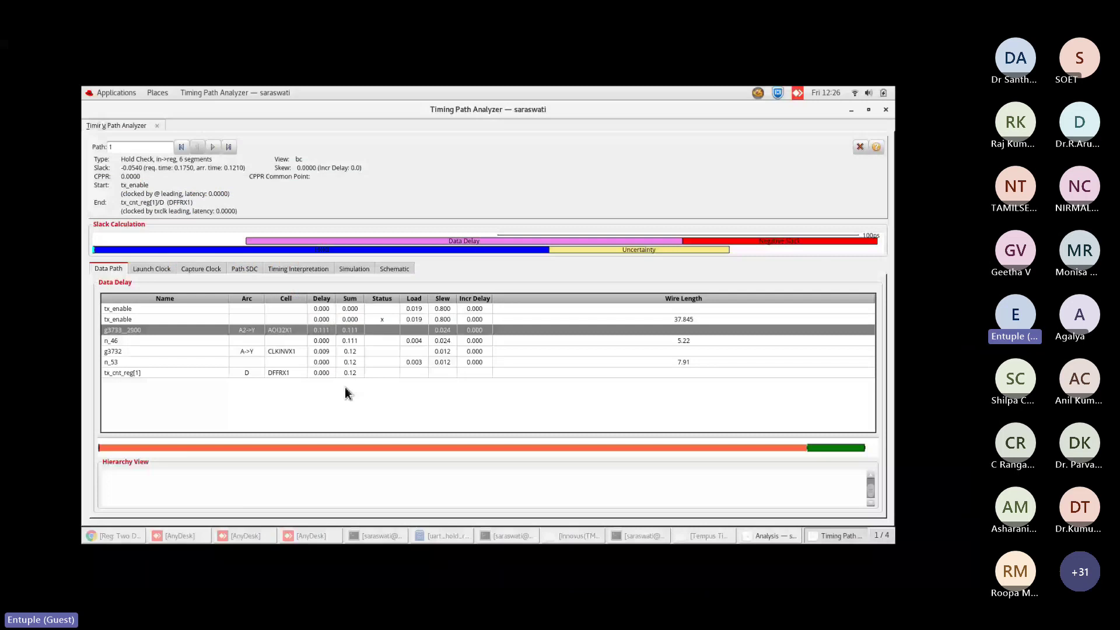
pyautogui.rightClick(249, 330)
pyautogui.moveTo(308, 356)
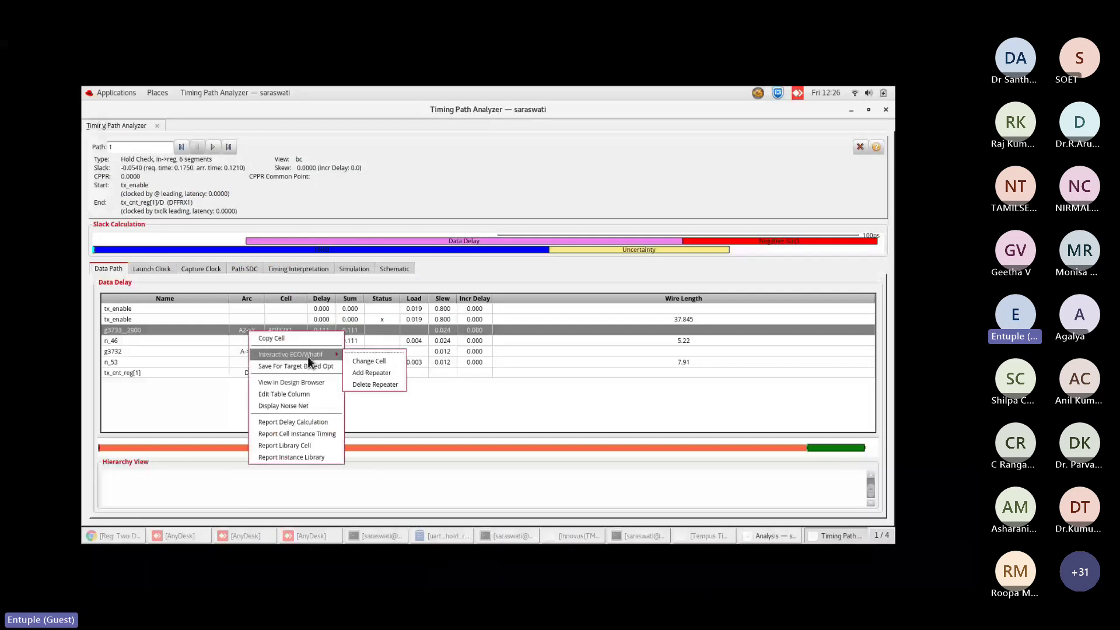
pyautogui.click(369, 362)
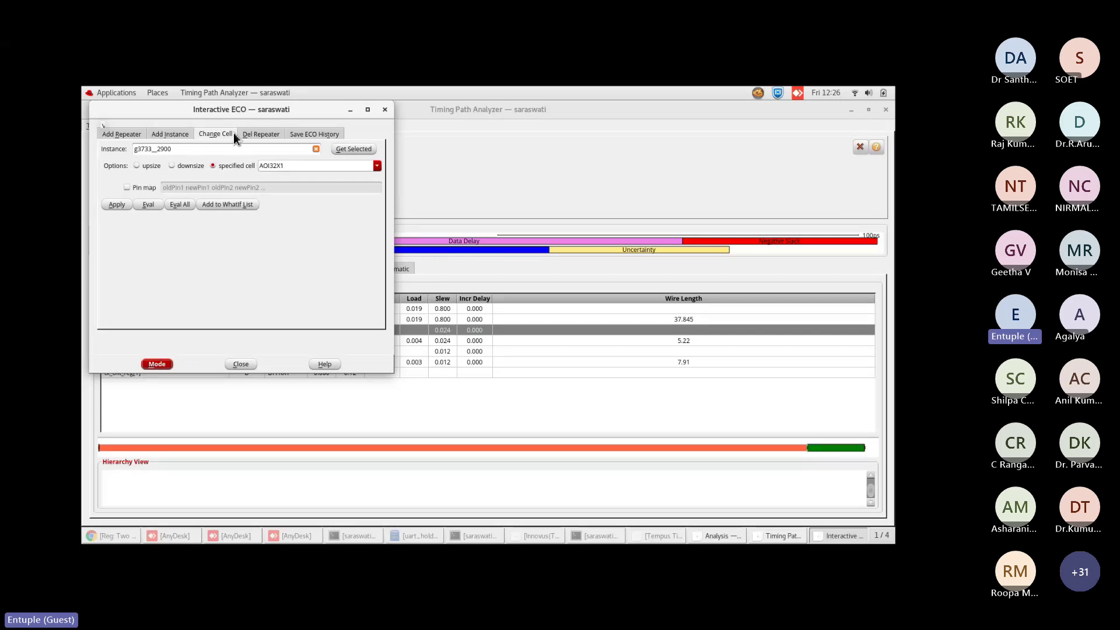
pyautogui.moveTo(234, 132); pyautogui.dragTo(400, 225)
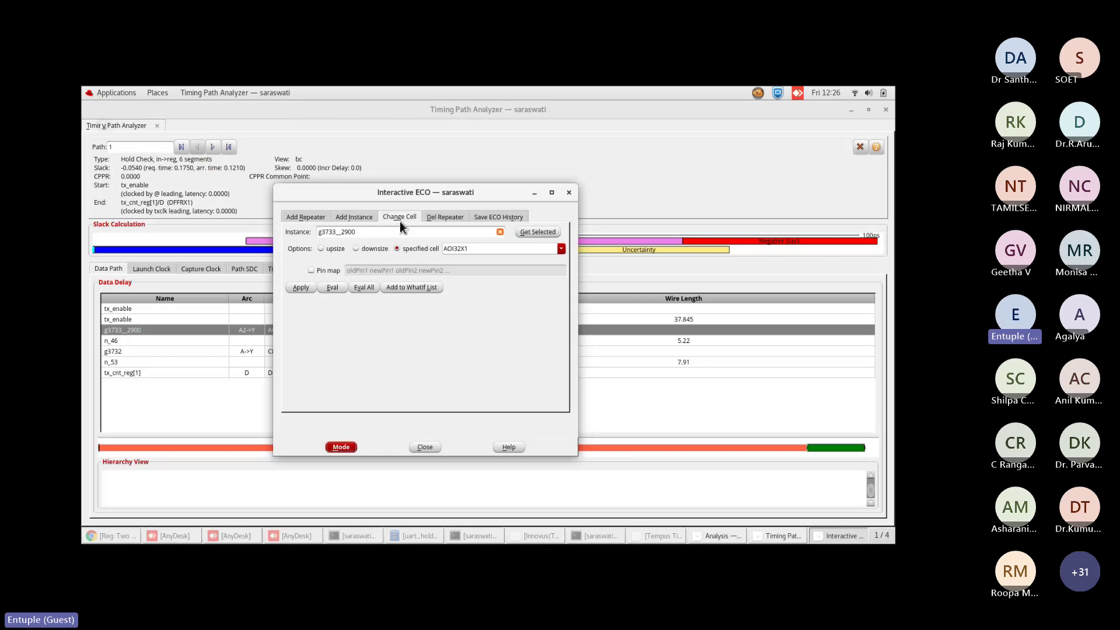
# Try the downsize option for g3733__2900, return to the specified cell option, and choose AOI32XL as the replacement.
pyautogui.click(355, 249)
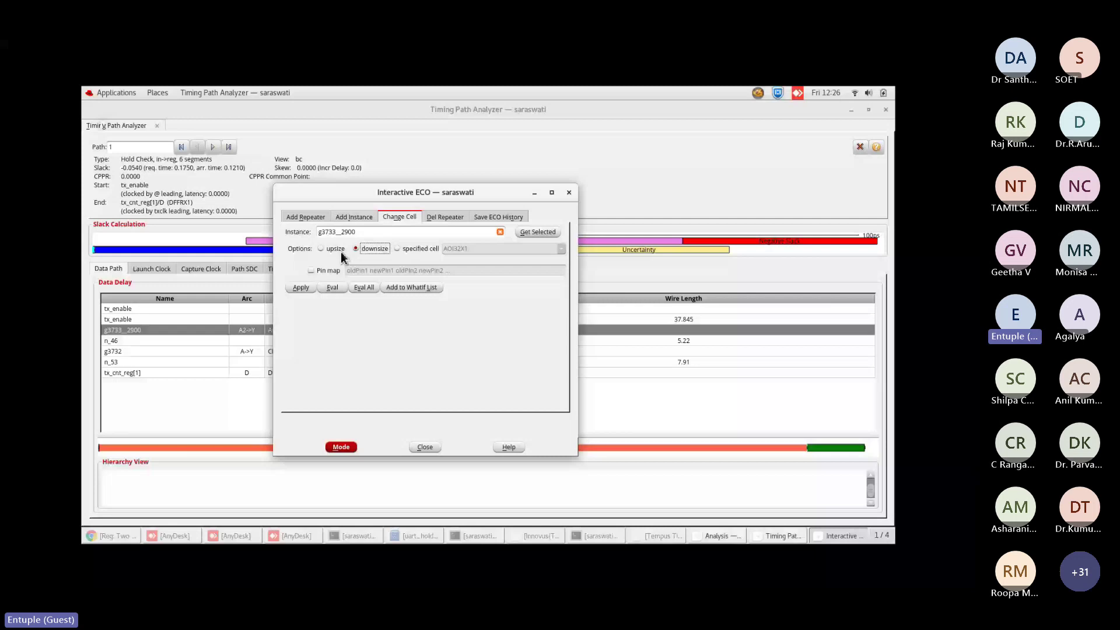
pyautogui.click(398, 249)
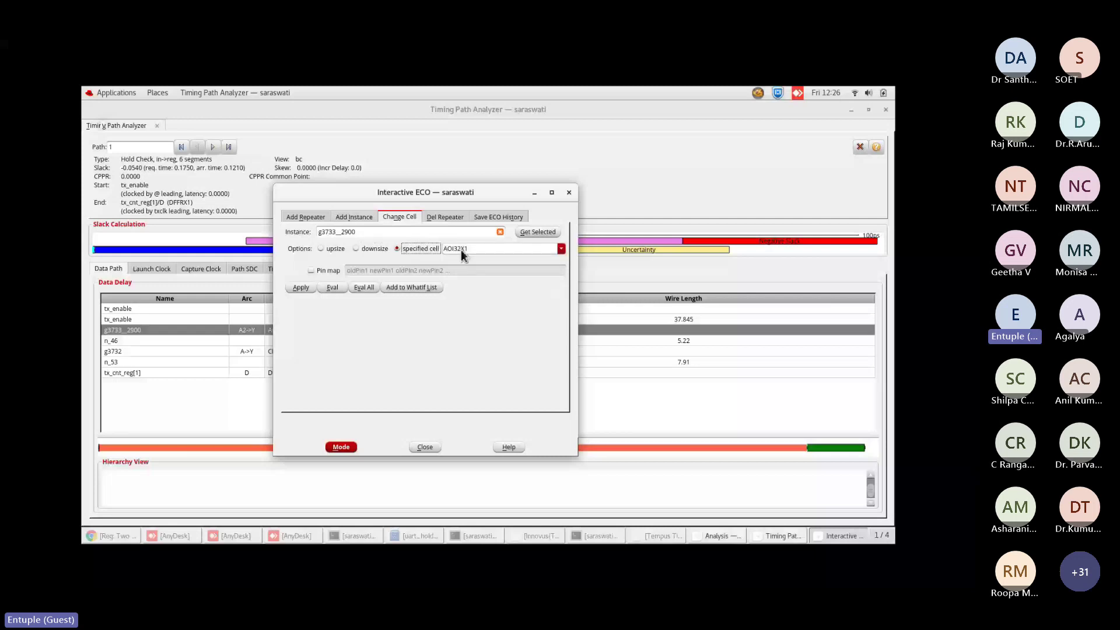
pyautogui.click(562, 249)
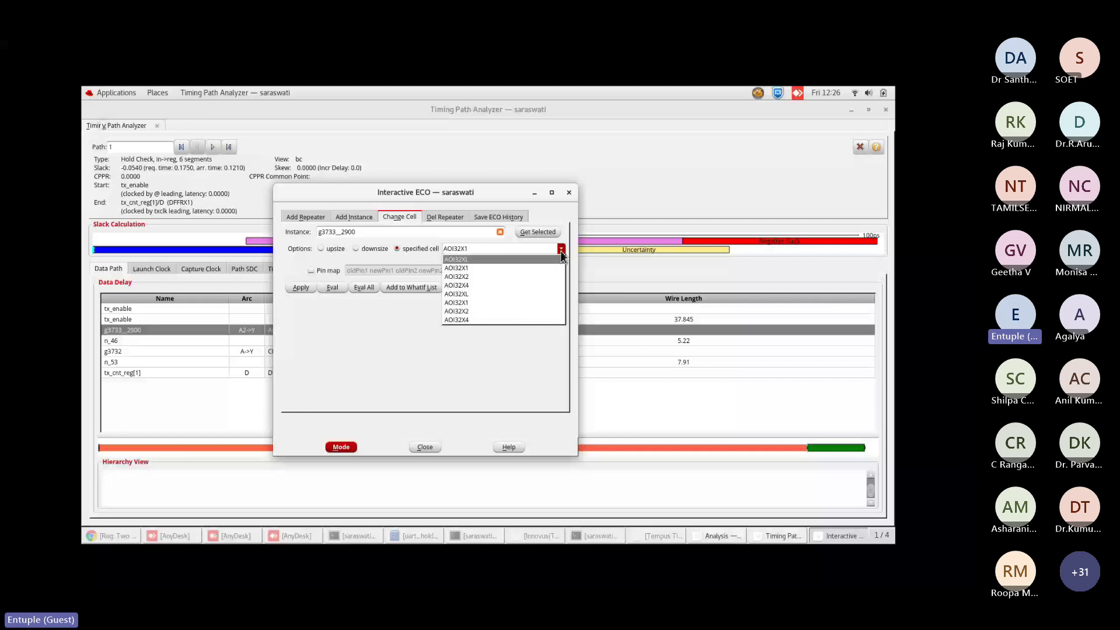
pyautogui.click(467, 260)
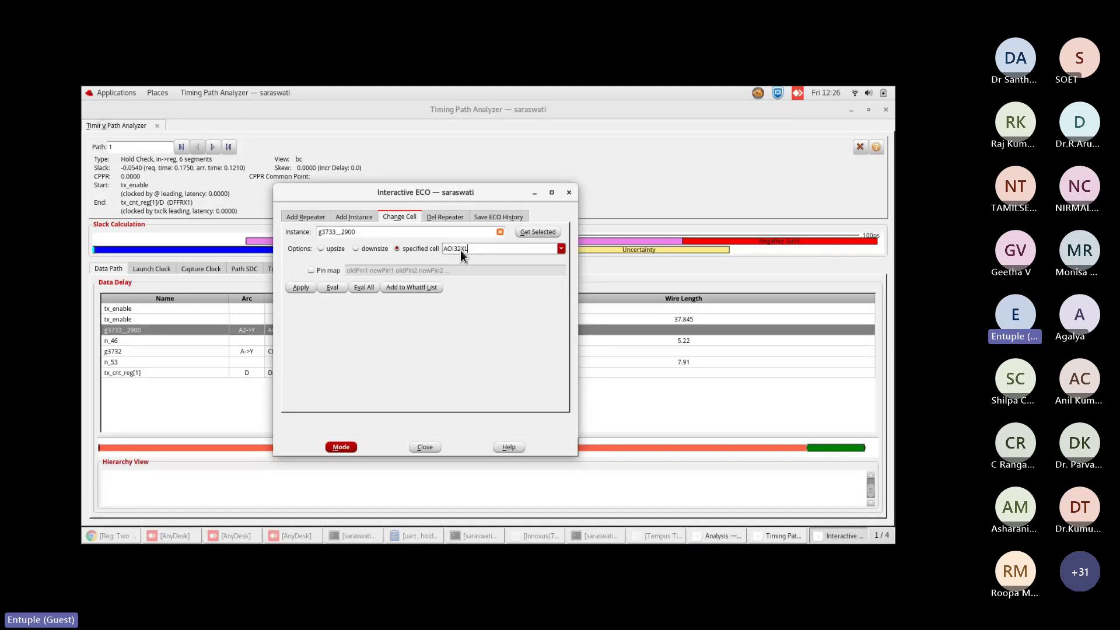
pyautogui.moveTo(457, 198); pyautogui.dragTo(636, 194)
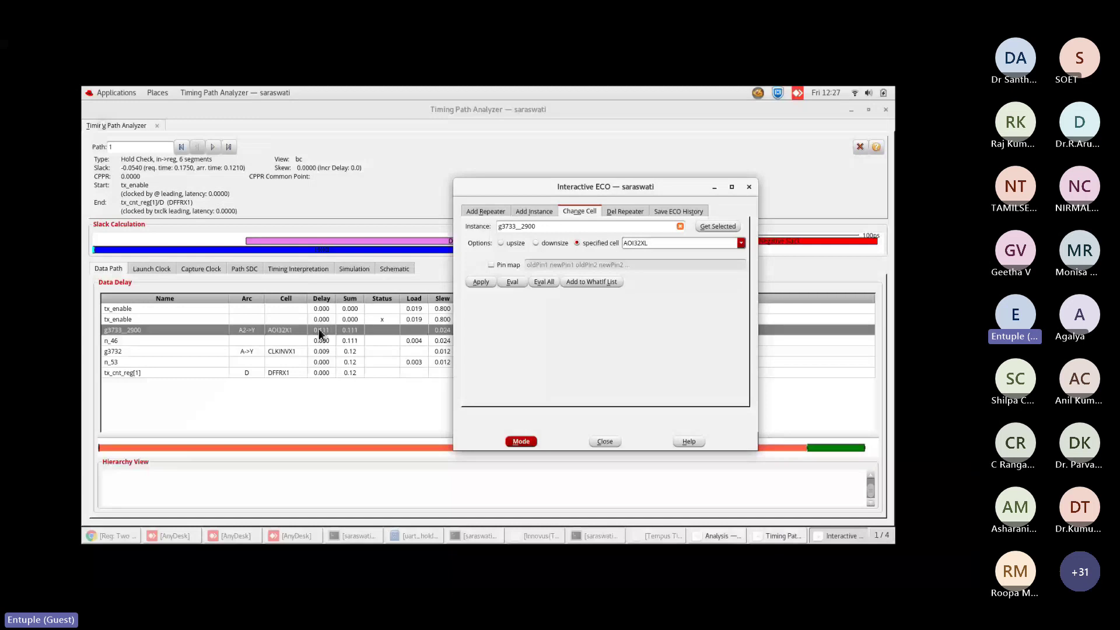
# Recheck the specified cell choices, set g3733__2900 to be downsized, and examine the highlighted path in the Tempus layout.
pyautogui.click(645, 243)
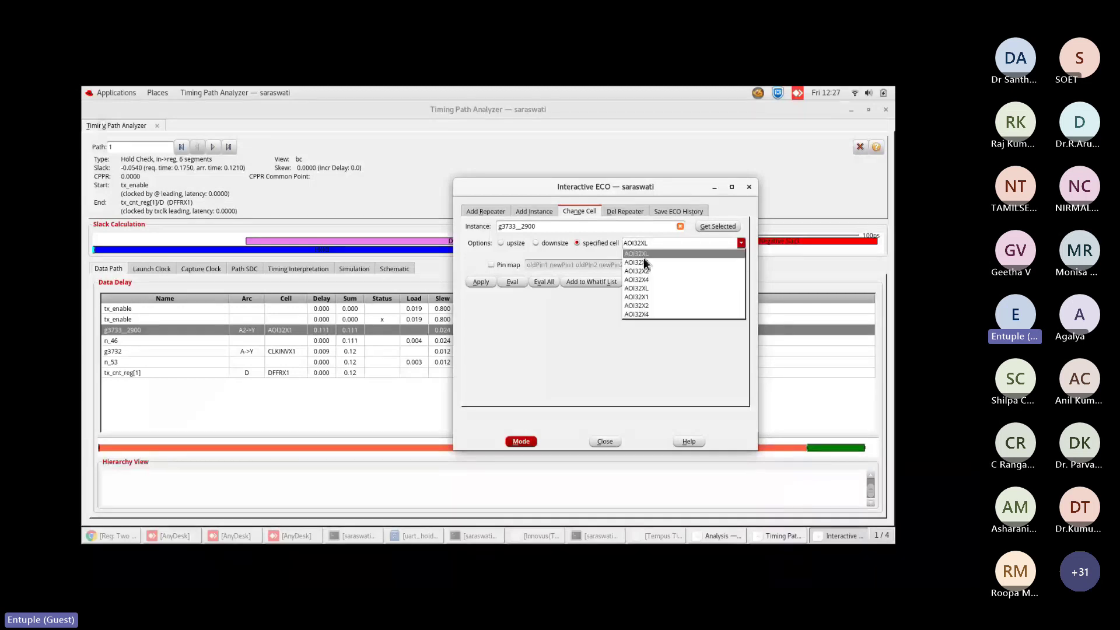
pyautogui.click(644, 257)
pyautogui.press('BackSpace')
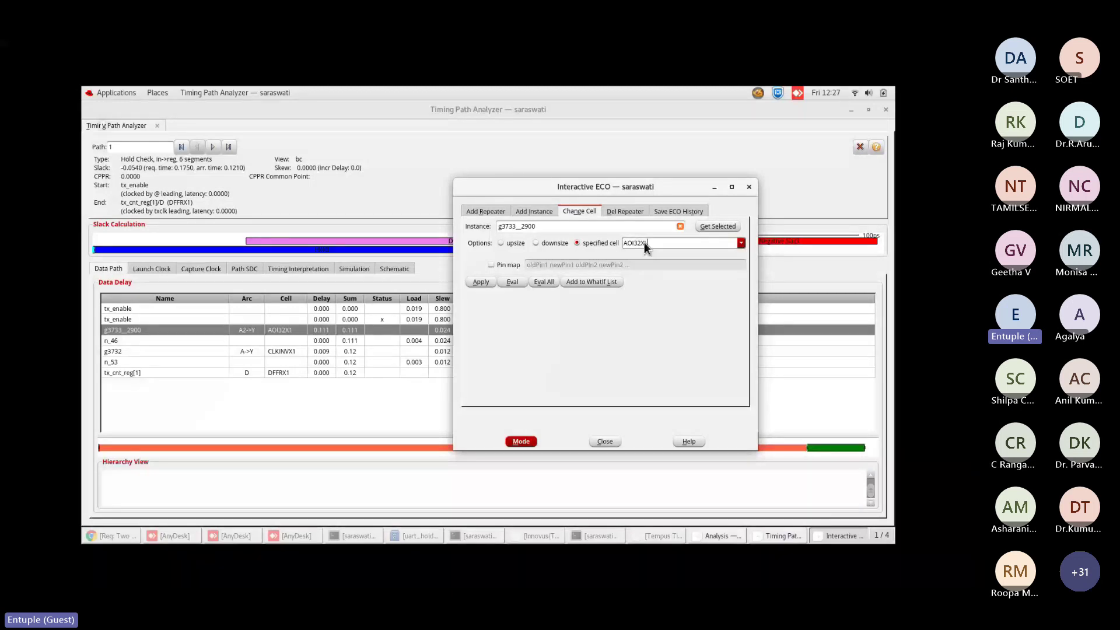
pyautogui.click(541, 243)
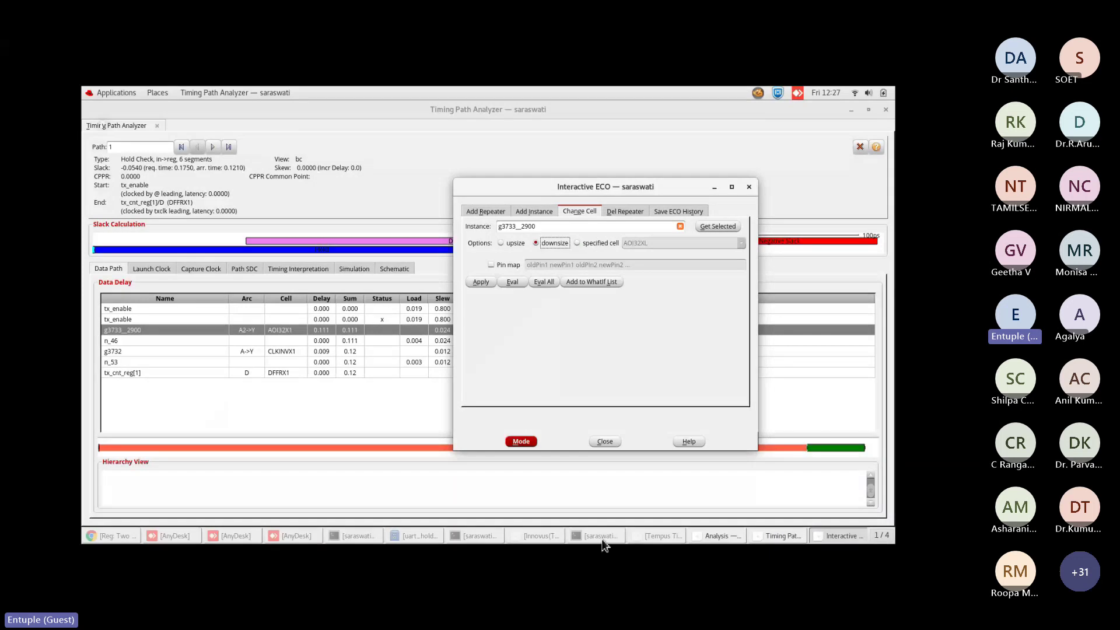
pyautogui.click(666, 536)
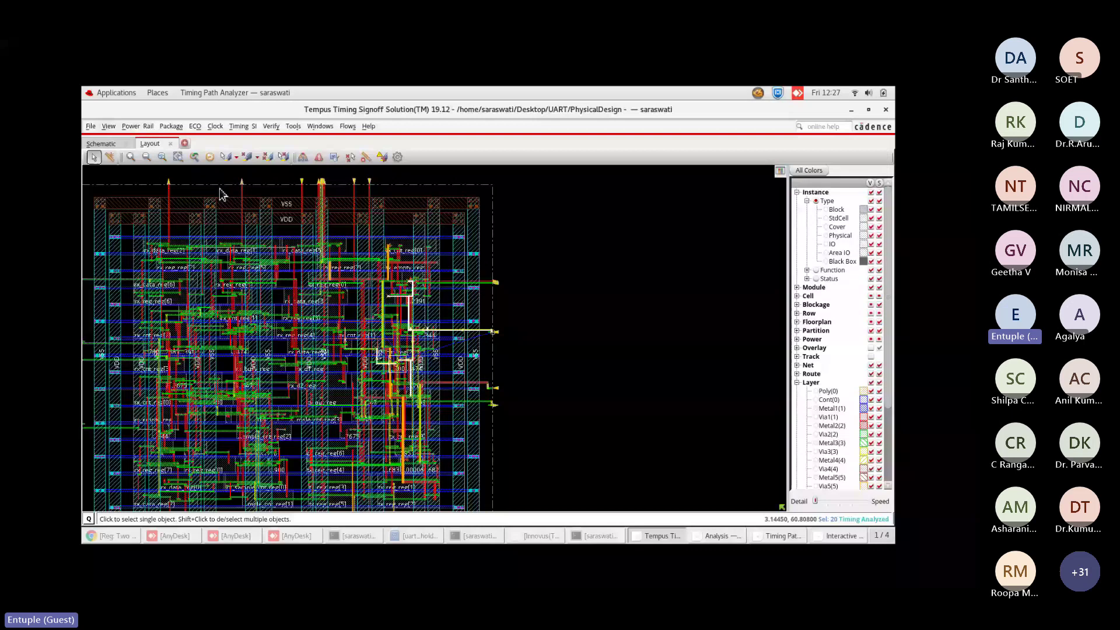
pyautogui.scroll(2, 424, 312)
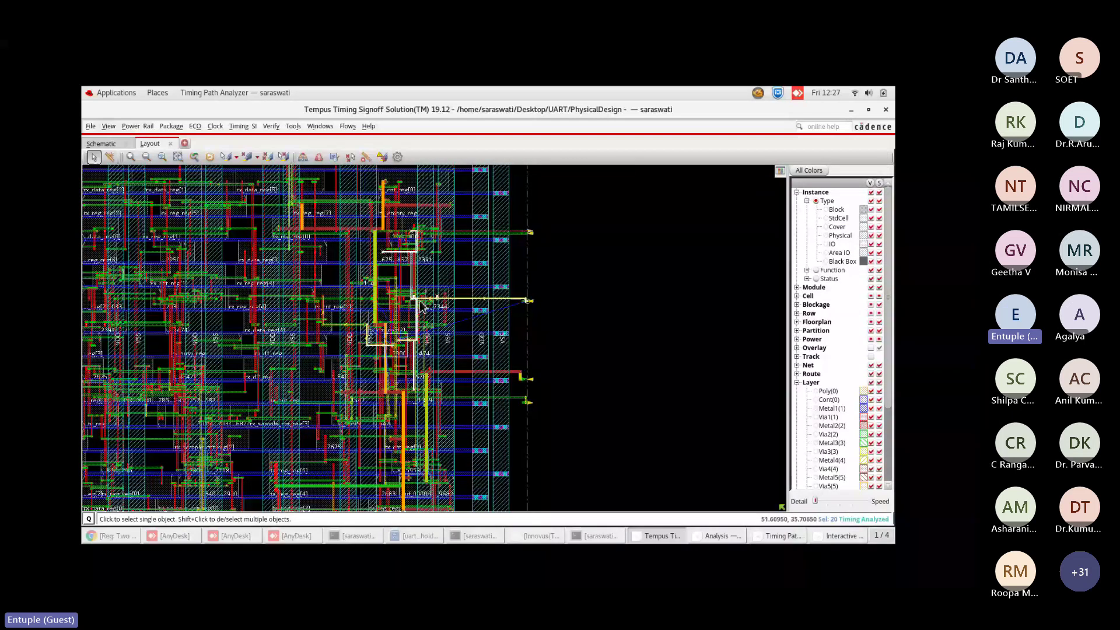
pyautogui.scroll(1, 422, 308)
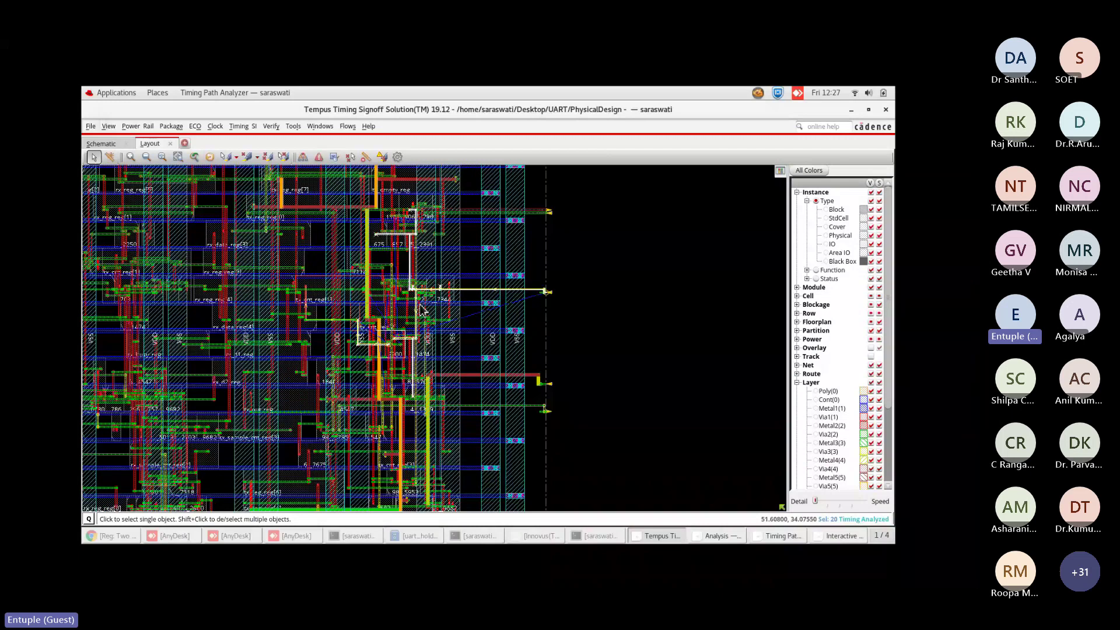
pyautogui.scroll(1, 421, 309)
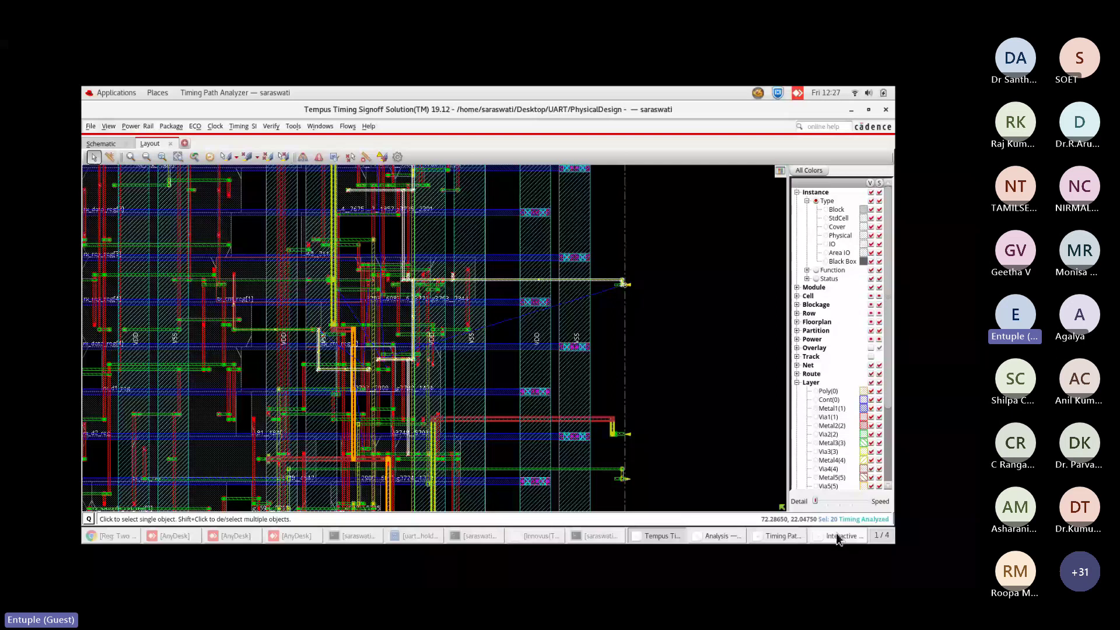
# Set the ECO history file to eco_downsize.tcl with the innovus file style.
pyautogui.click(840, 536)
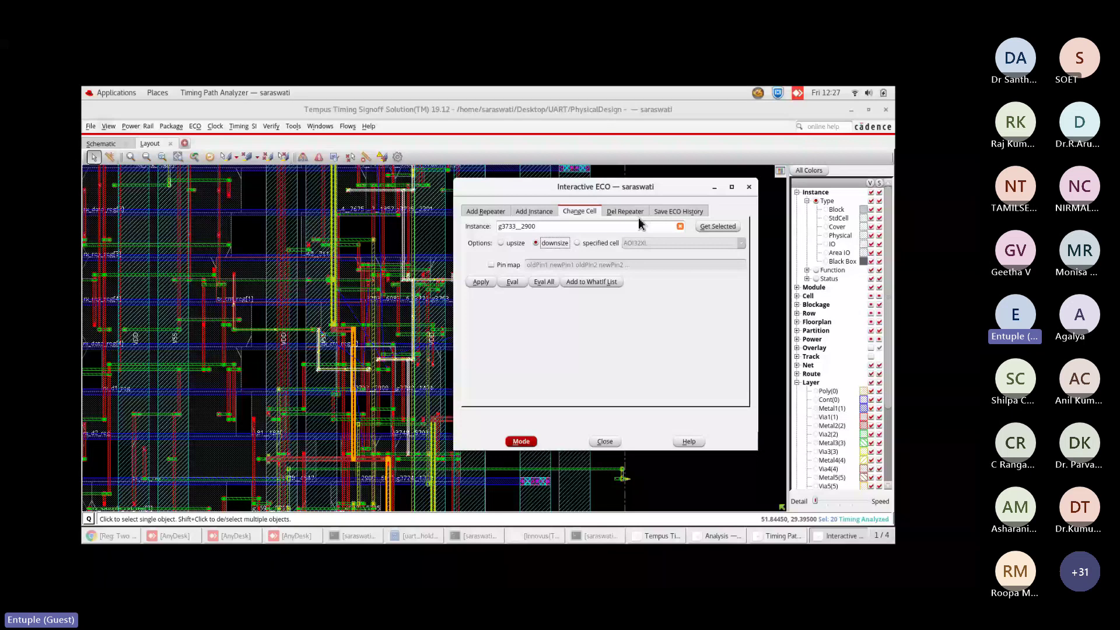
pyautogui.click(677, 212)
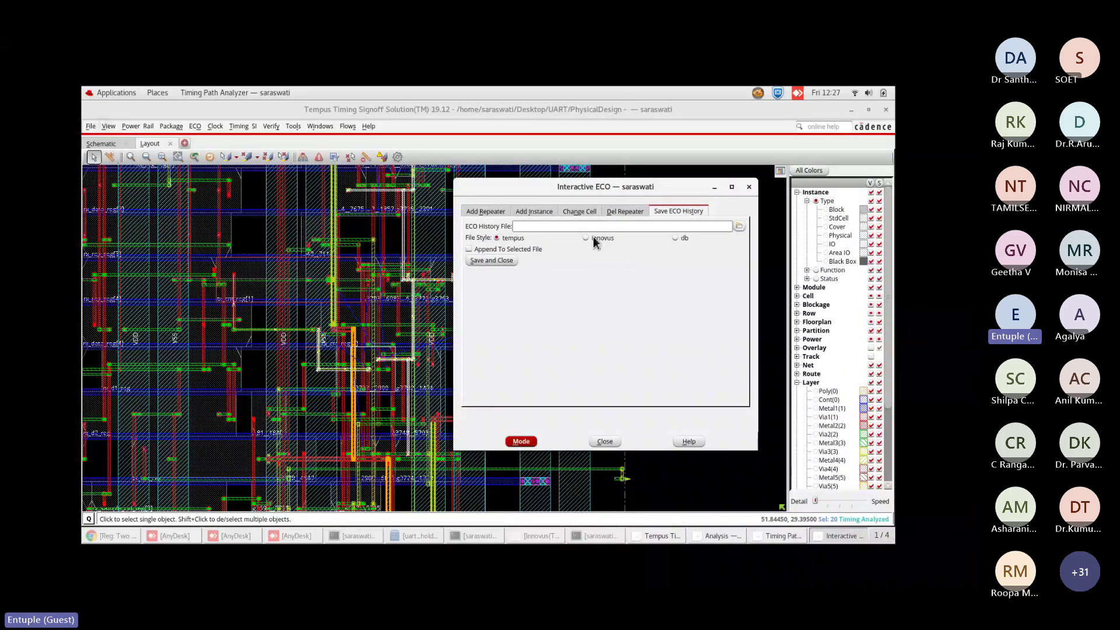
pyautogui.click(595, 240)
pyautogui.click(571, 227)
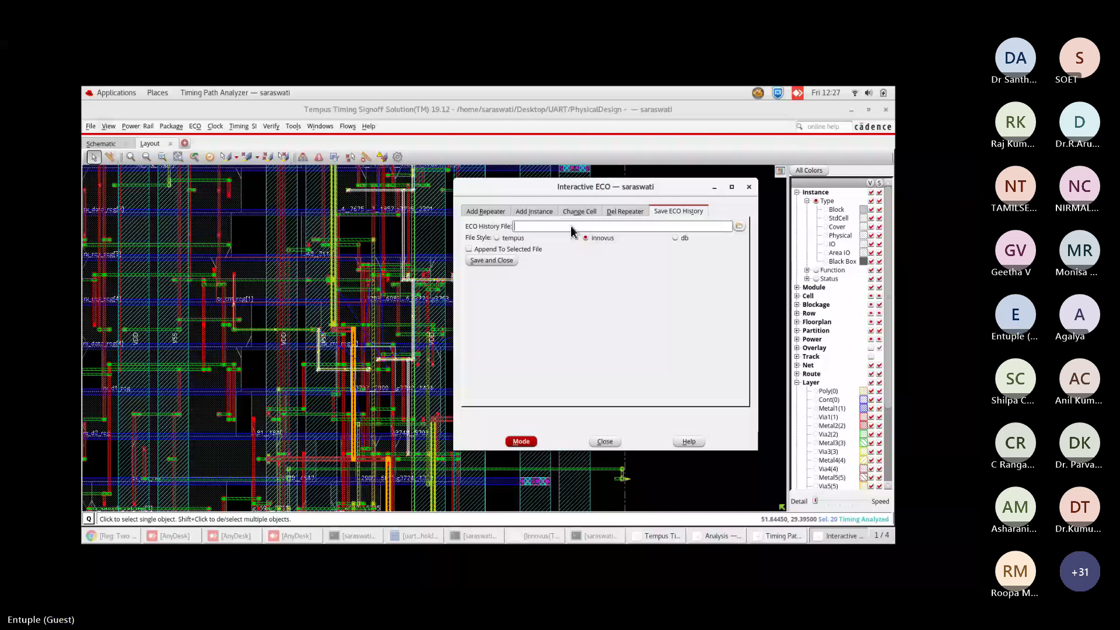
pyautogui.write('eco_')
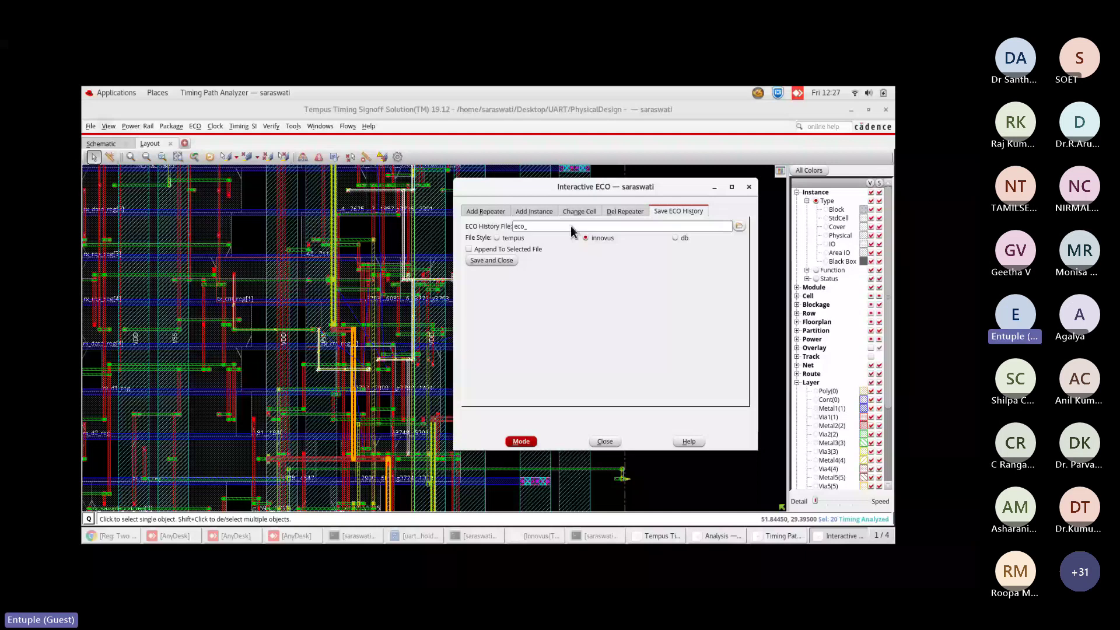
pyautogui.write('downsize.tcl')
# Check the Tempus terminal output for the resize of instance g3733__2900.
pyautogui.click(601, 536)
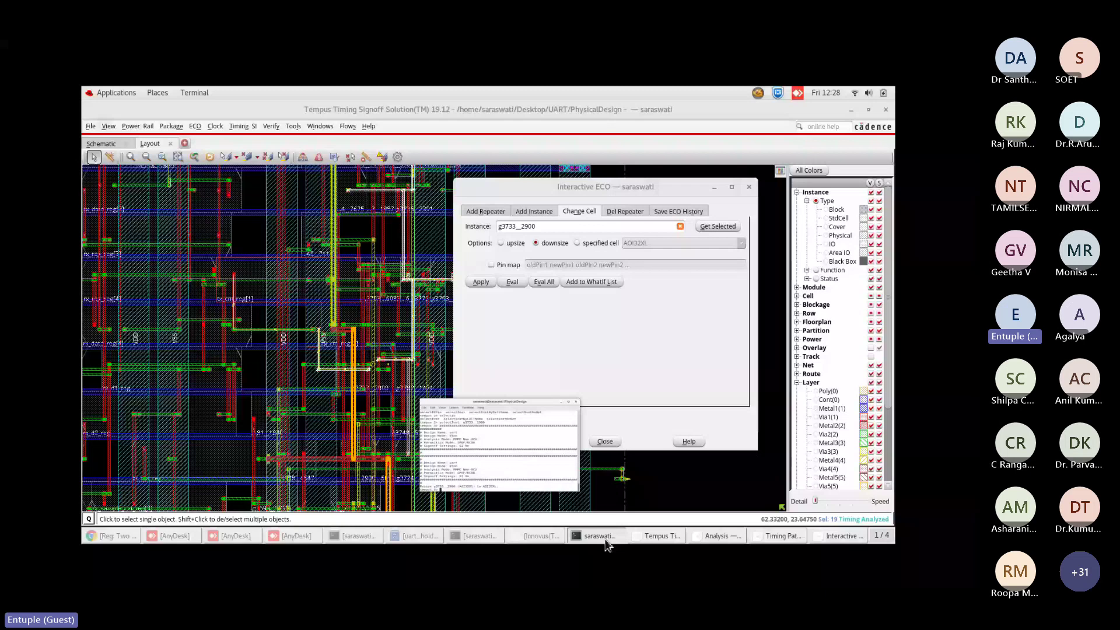
pyautogui.click(607, 543)
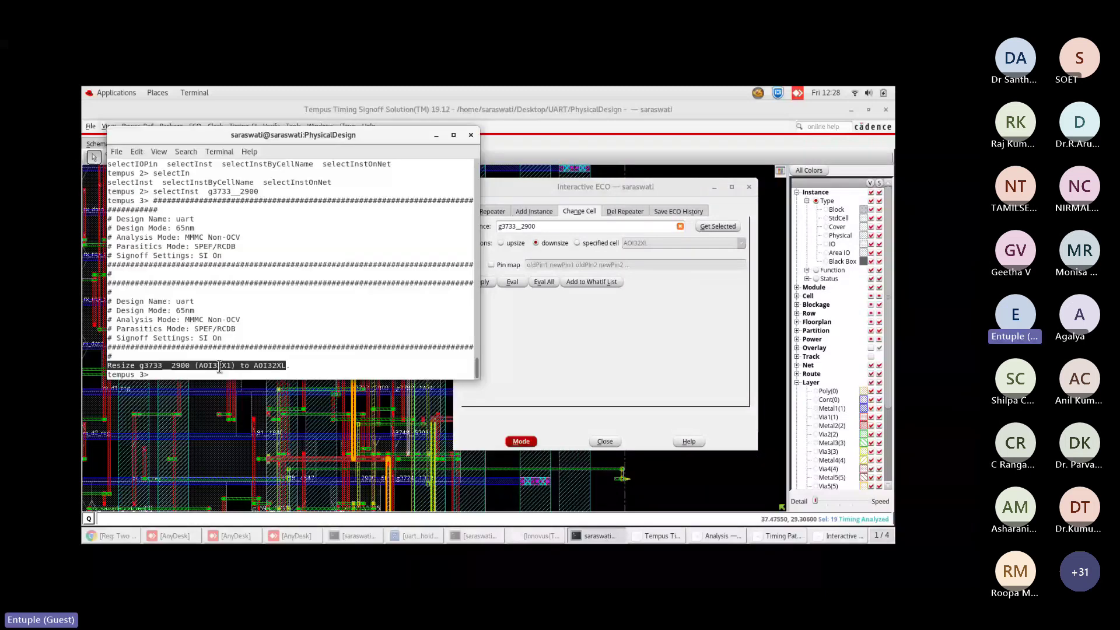
pyautogui.click(189, 374)
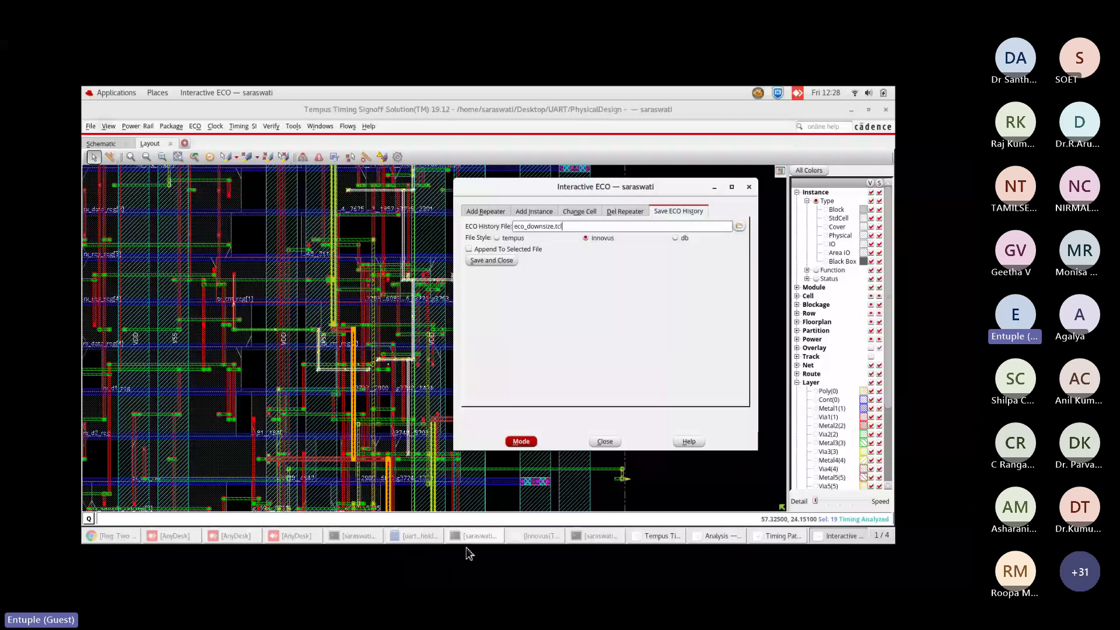
# Browse the DBS folder and its uart_hold_routed.enc.dat database in the file manager, and return to the PhysicalDesign folder.
pyautogui.click(416, 536)
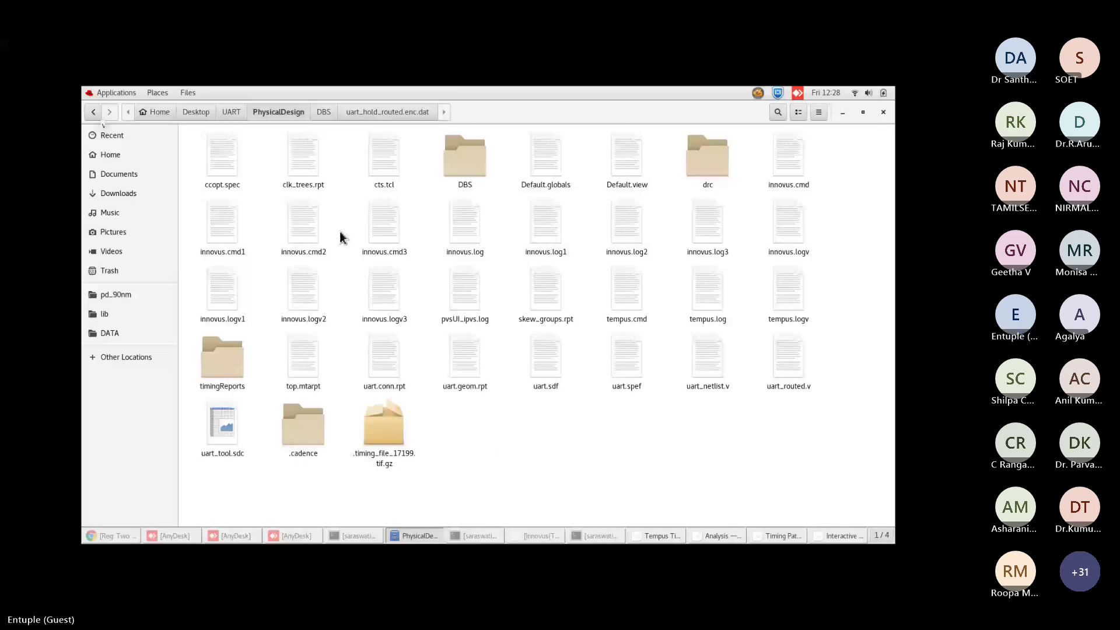
pyautogui.click(462, 169)
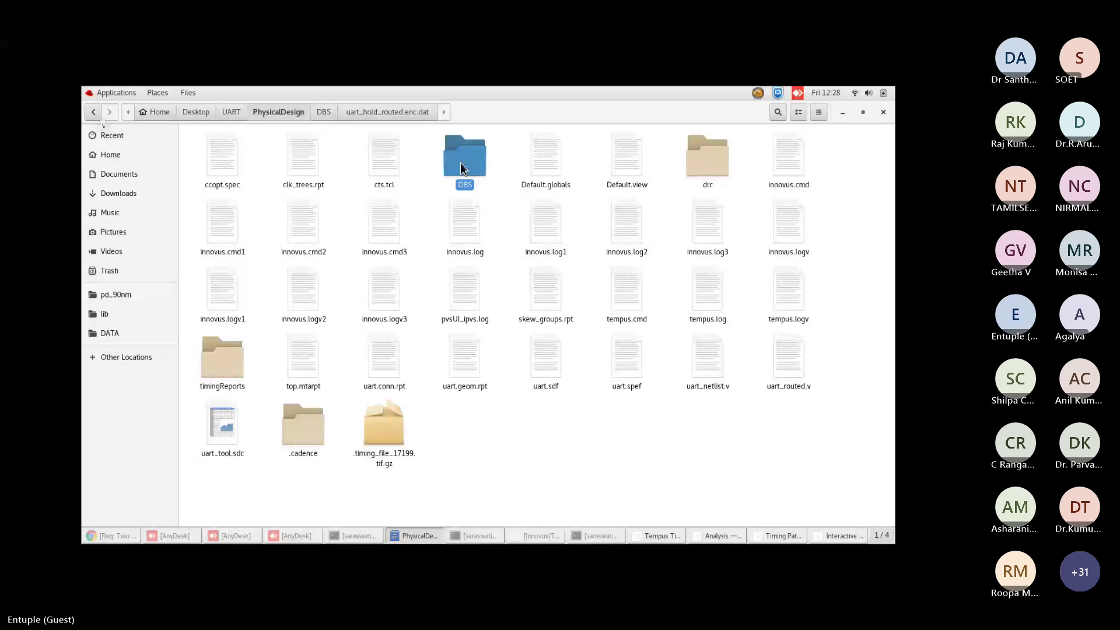
pyautogui.doubleClick(461, 168)
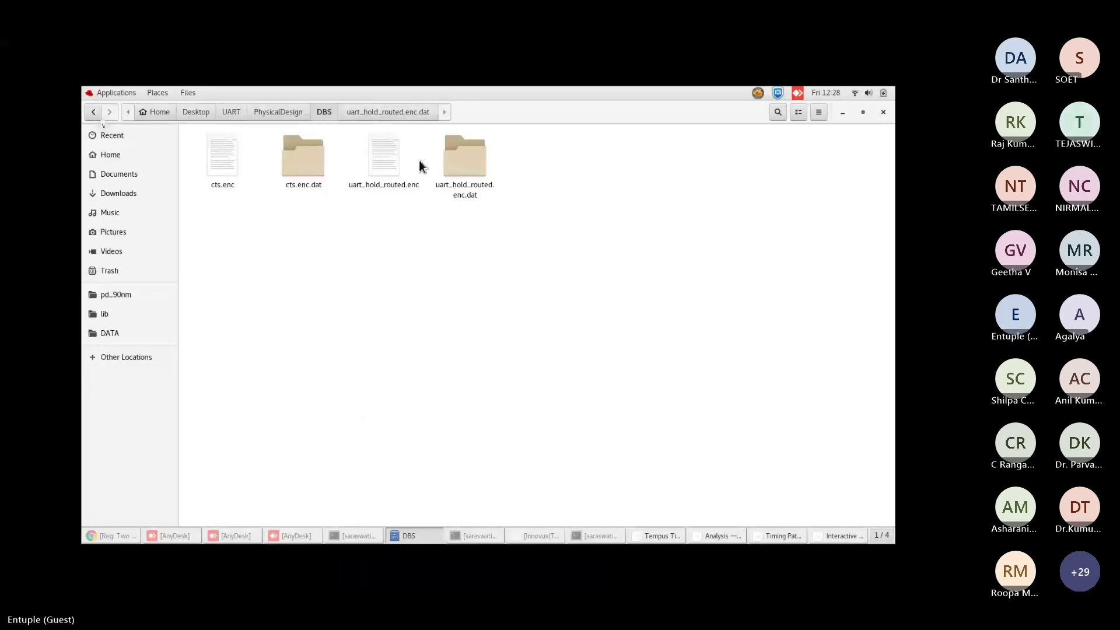
pyautogui.doubleClick(461, 161)
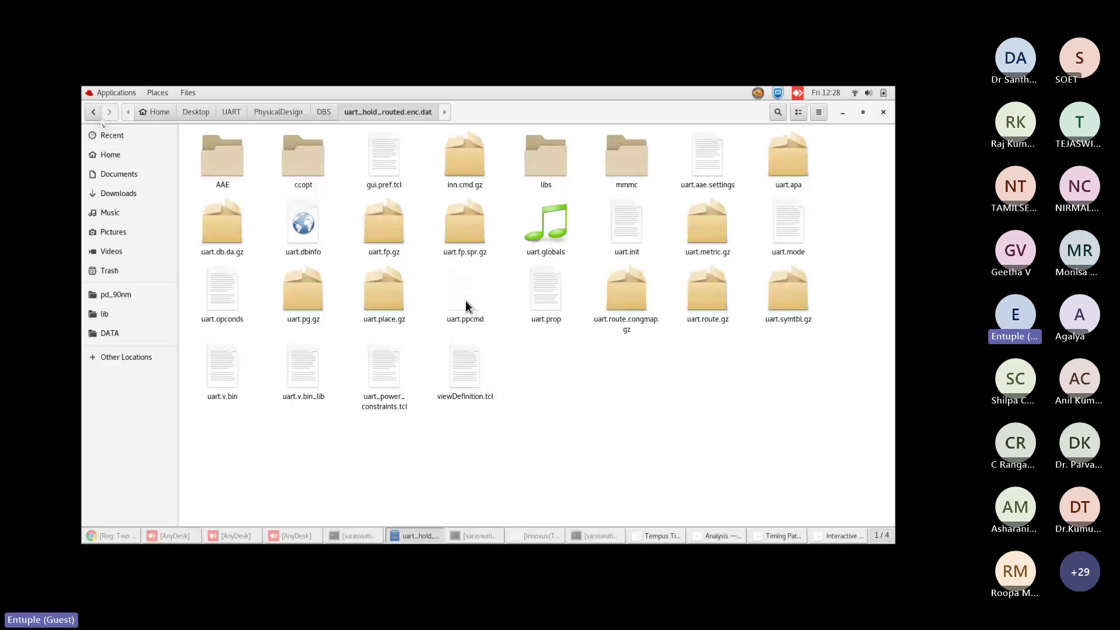
pyautogui.click(278, 112)
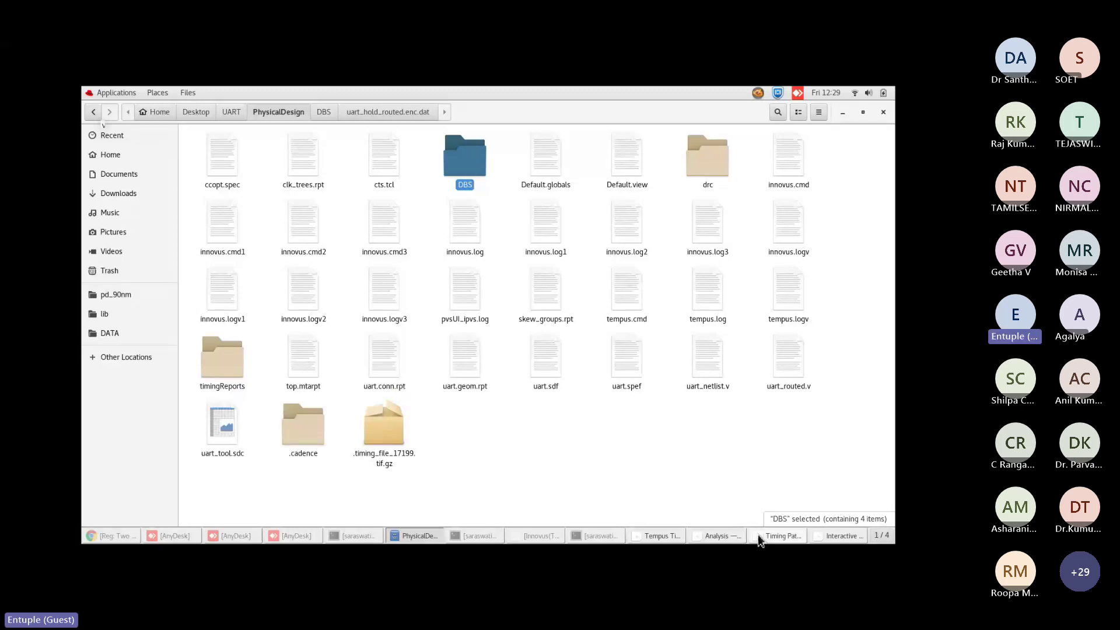
# Save the ECO history as eco_downsize.tcl, close the ECO form, and select the saved file in the PhysicalDesign folder.
pyautogui.click(839, 536)
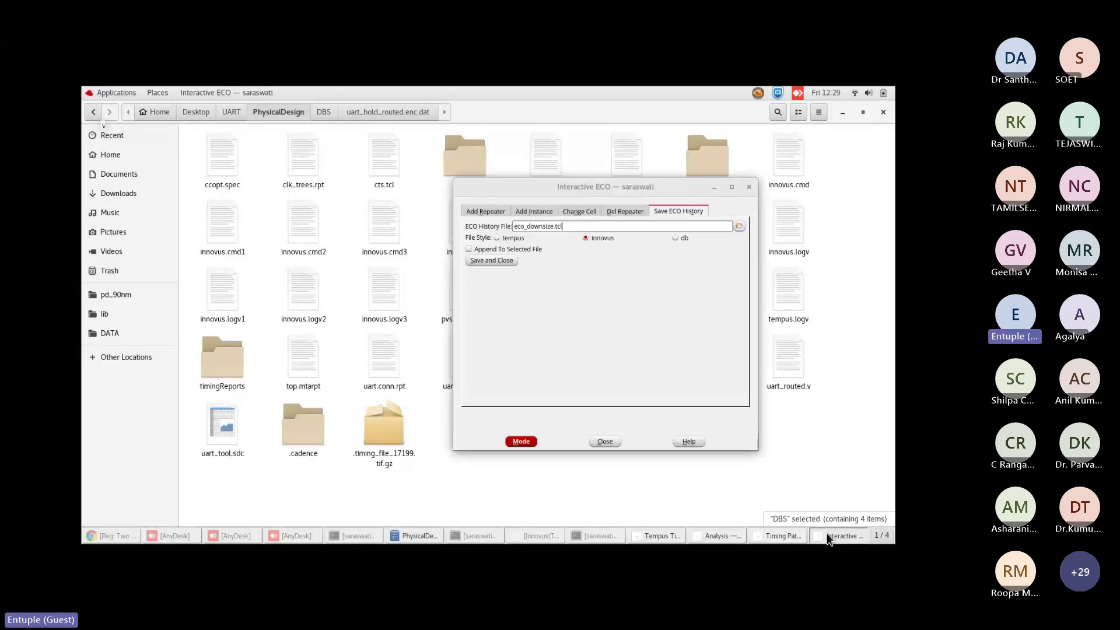
pyautogui.click(496, 262)
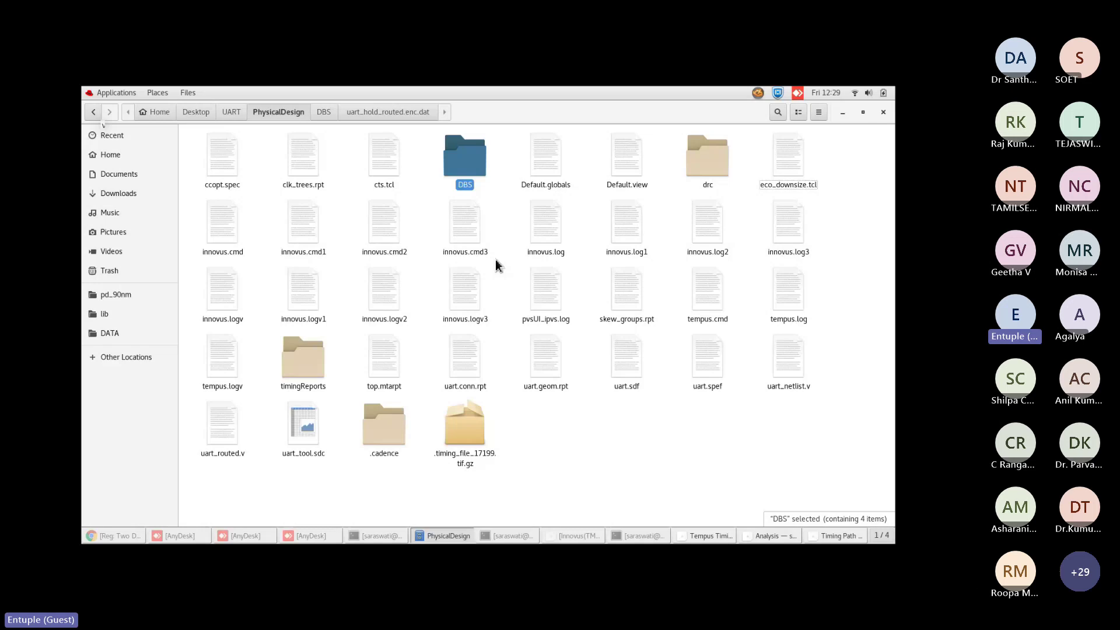
pyautogui.click(794, 157)
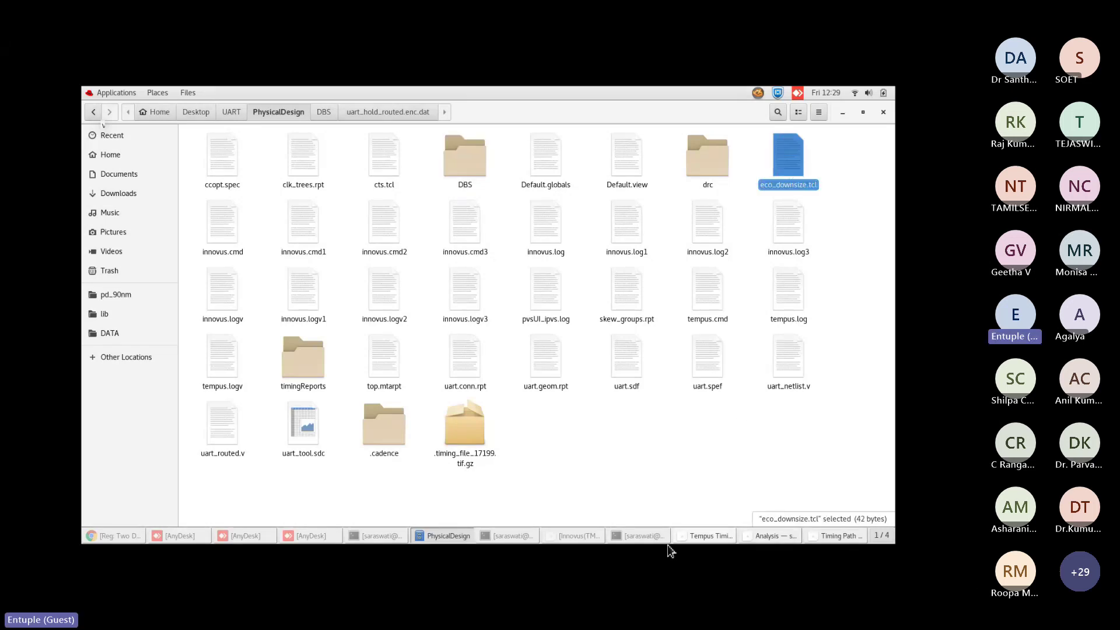
# Switch to the Innovus terminal and try to source the eco_downsize.tcl script.
pyautogui.click(559, 542)
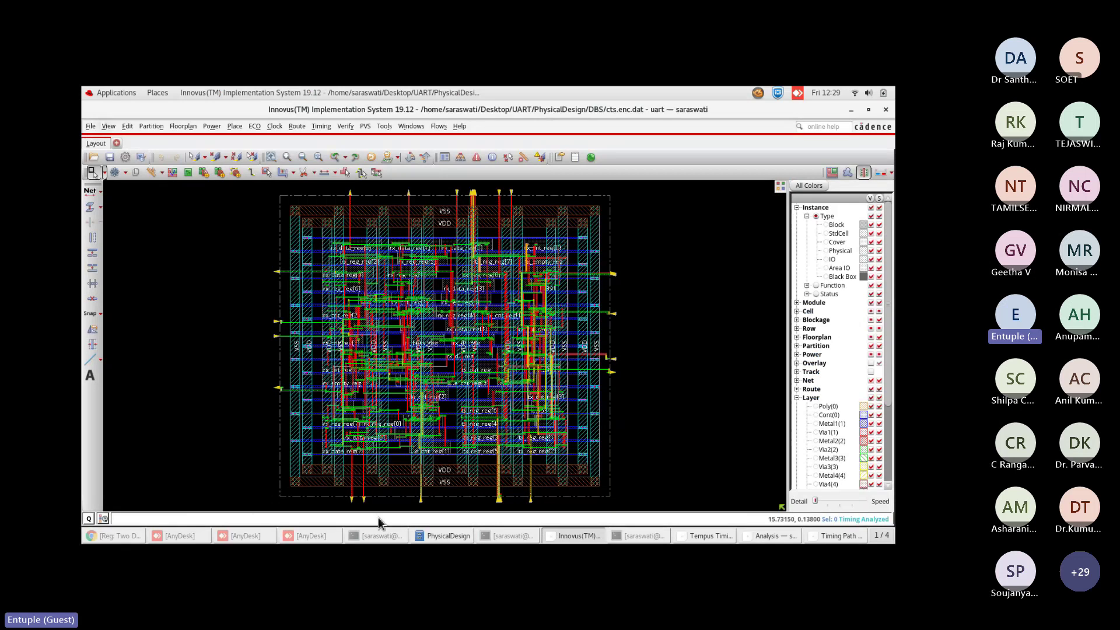
pyautogui.click(508, 536)
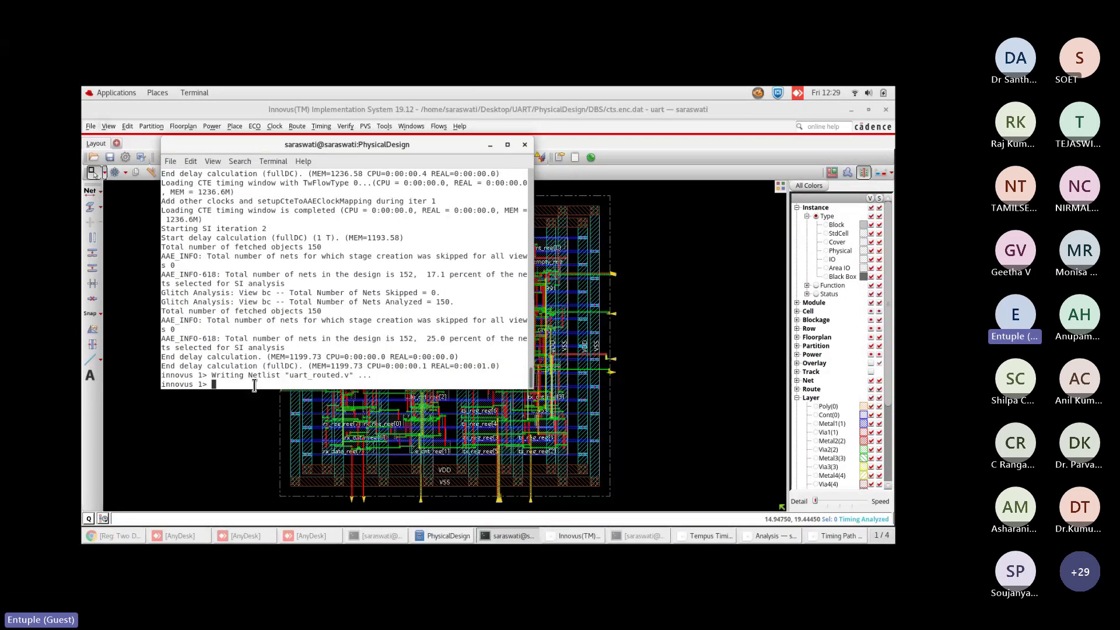
pyautogui.press('Return')
pyautogui.write('source e')
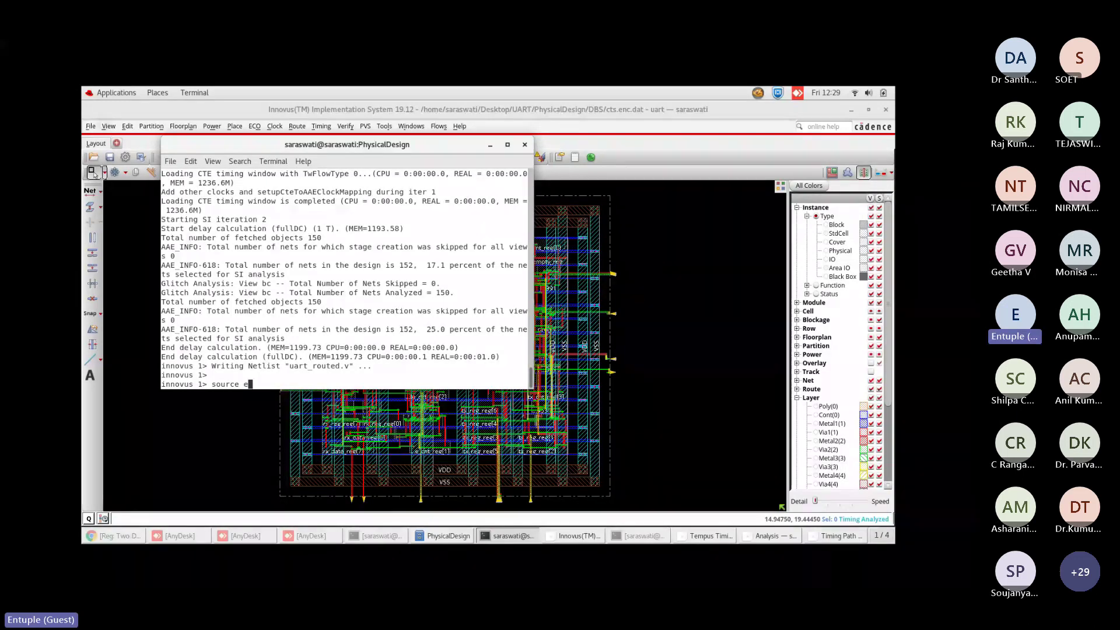
pyautogui.write('co_downsize.tcl')
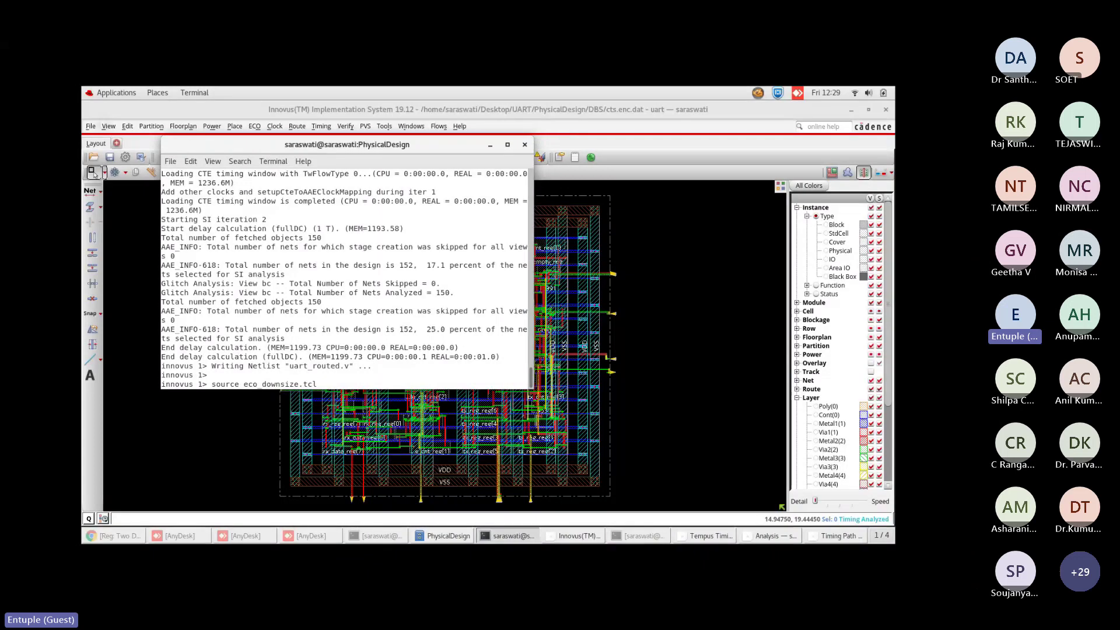
pyautogui.press('Return')
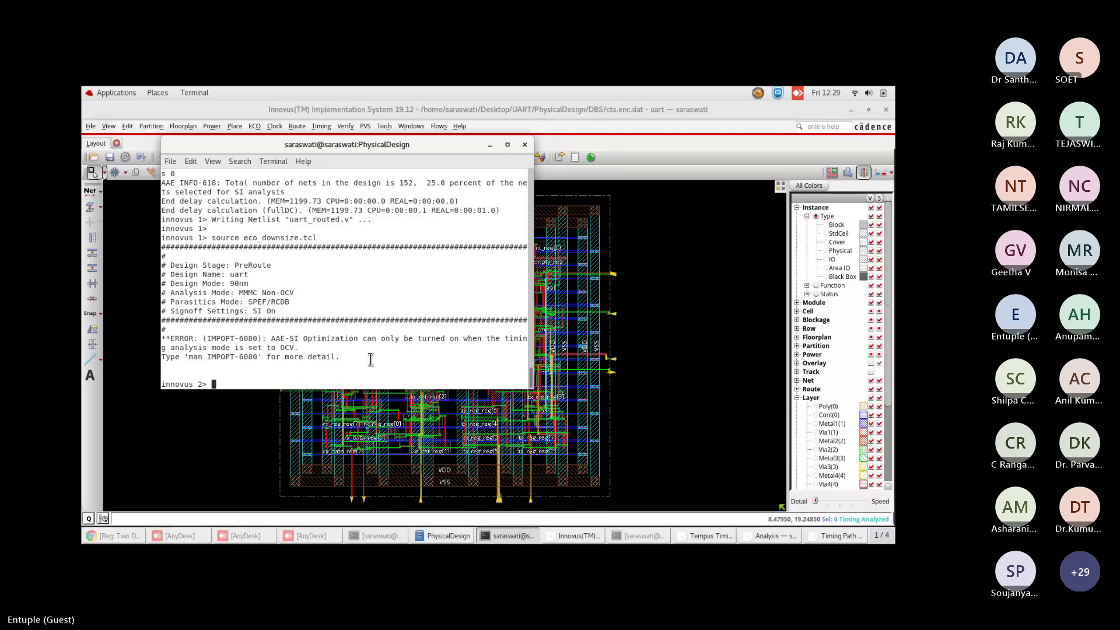
# Try to run a post-route hold timing analysis with 50 paths in Innovus, and check the terminal output.
pyautogui.click(490, 146)
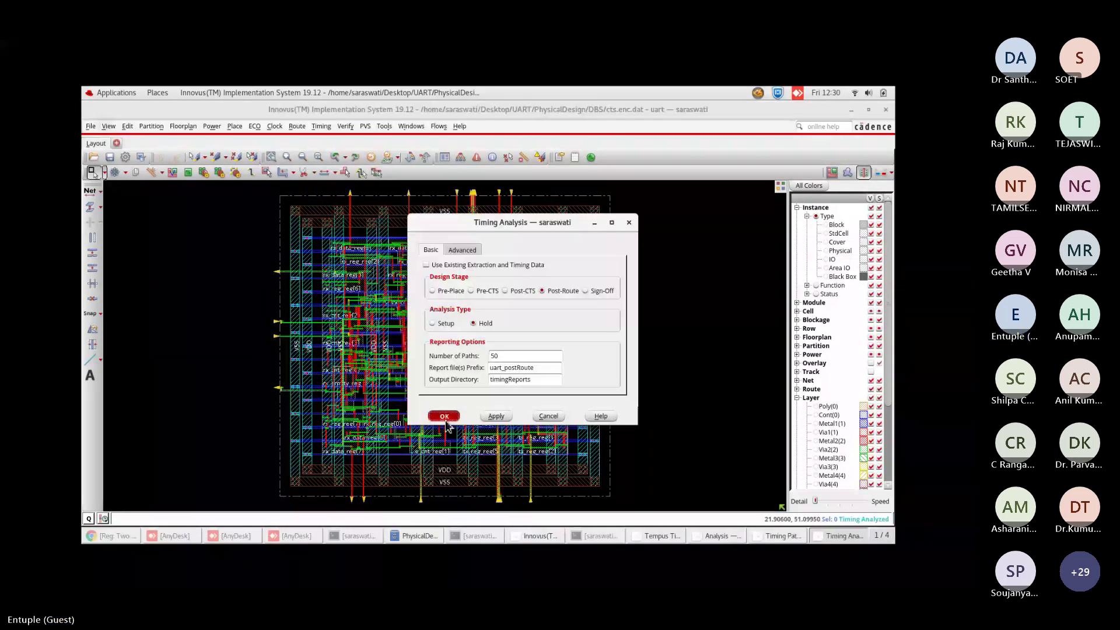
pyautogui.click(445, 419)
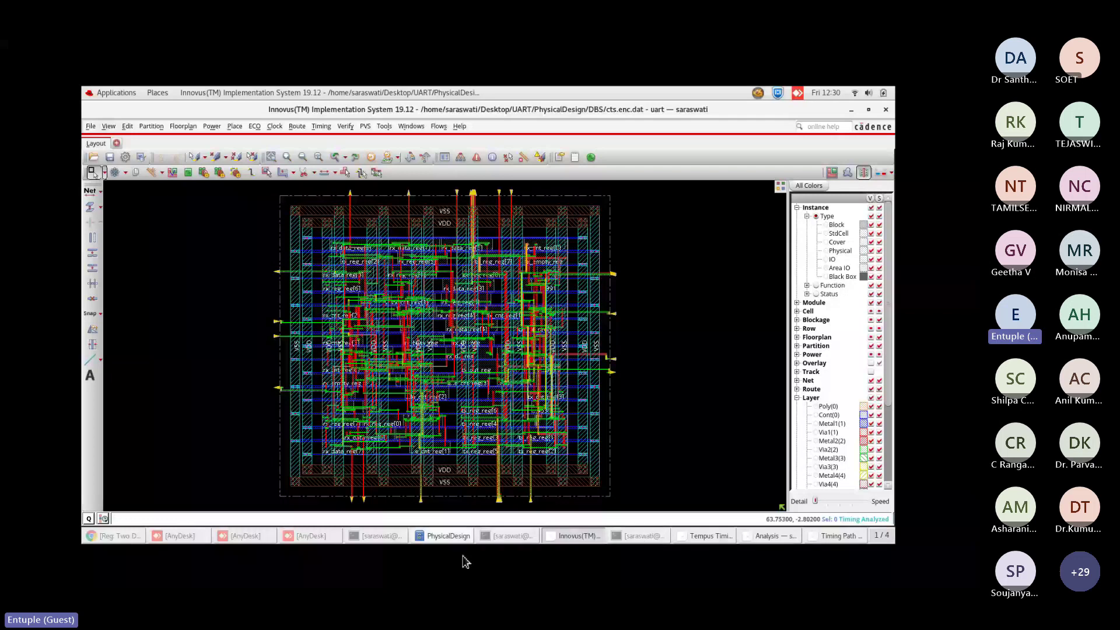
pyautogui.click(507, 535)
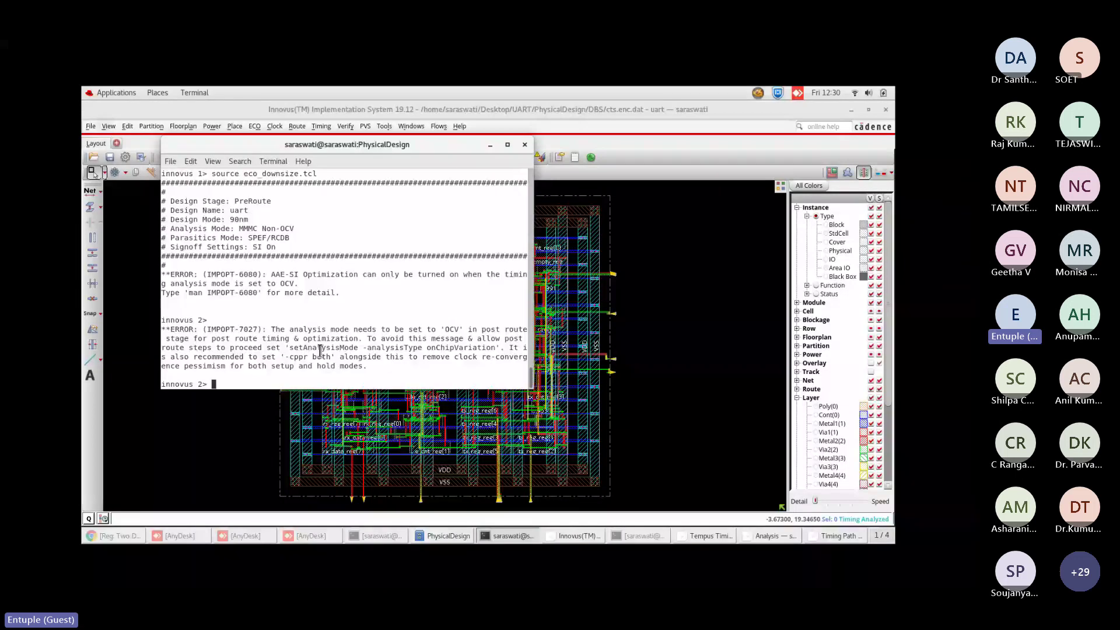
# Set the Innovus analysis mode with setAnalysisMode -analysisType onChipVariation -cppr both.
pyautogui.press('super+Up')
pyautogui.moveTo(138, 487); pyautogui.dragTo(345, 485)
pyautogui.press('Return')
pyautogui.middleClick(141, 514)
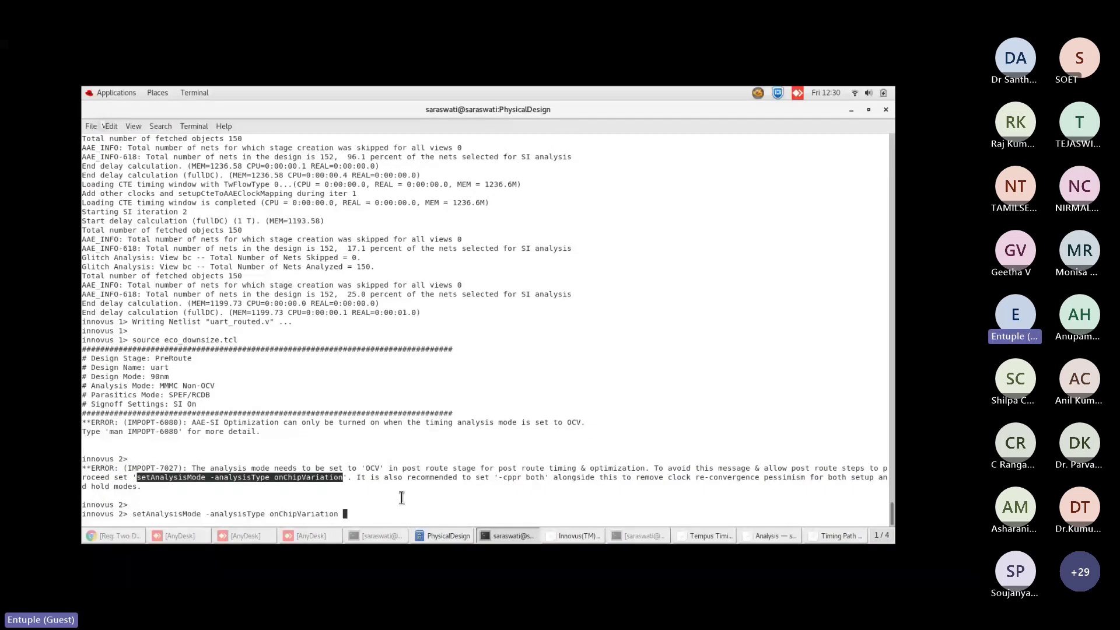
pyautogui.moveTo(499, 477); pyautogui.dragTo(544, 477)
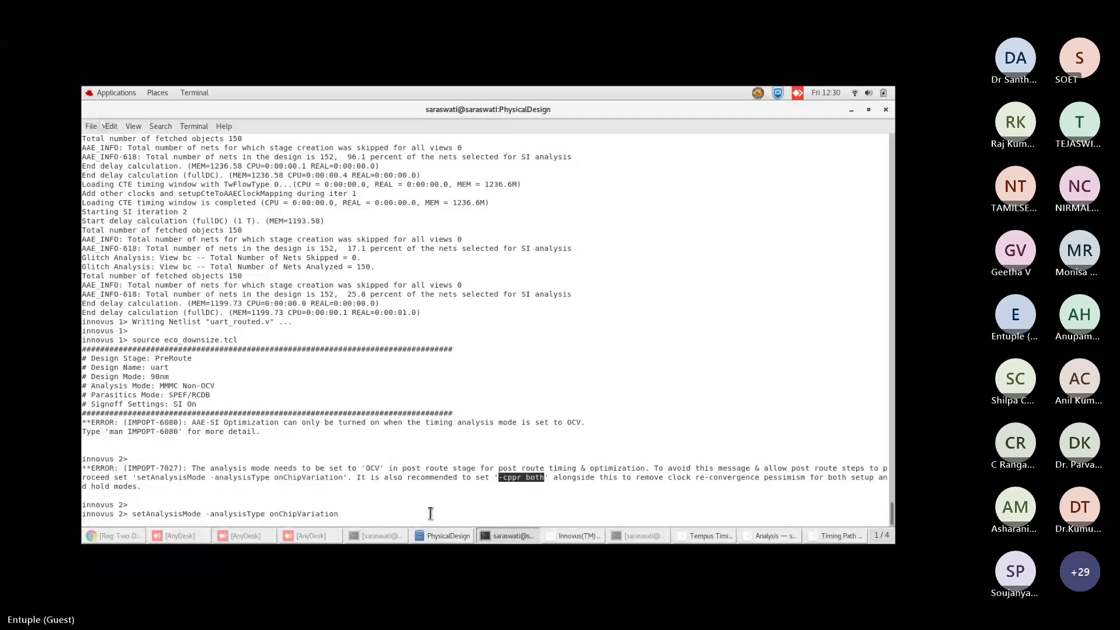
pyautogui.middleClick(431, 513)
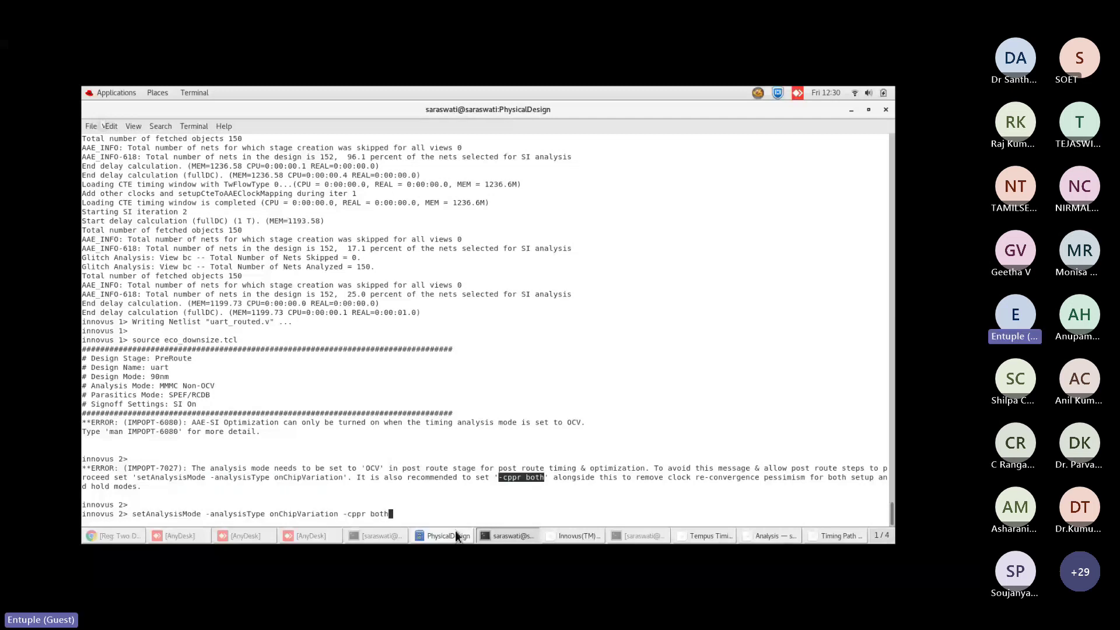
pyautogui.press('Return')
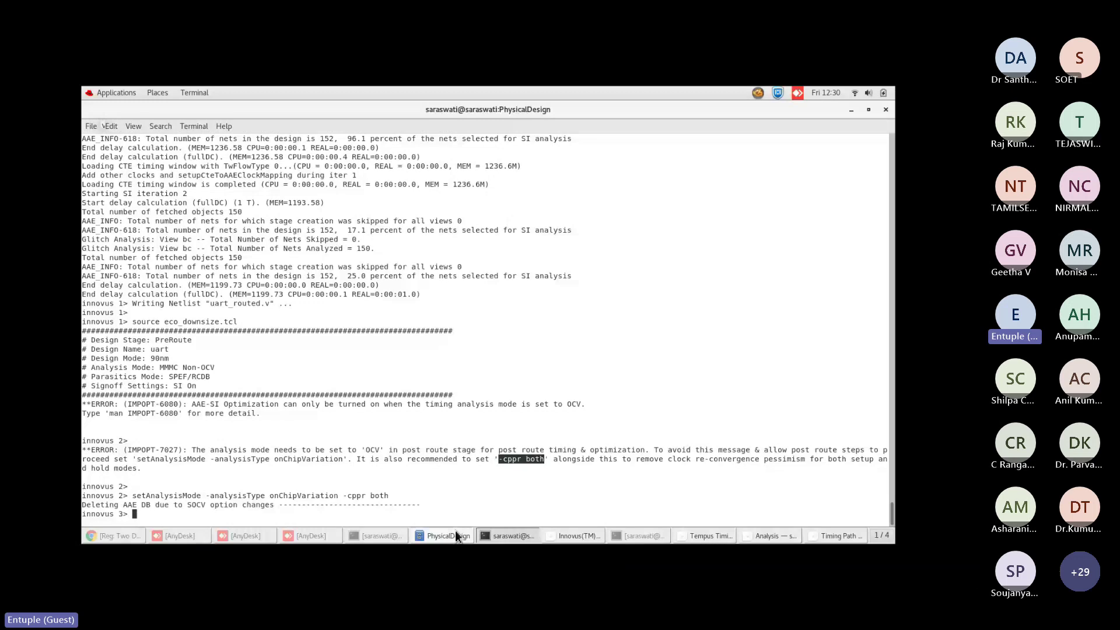
# Source eco_downsize.tcl again in Innovus, check the resize output for g3733__2900, and minimize the terminal.
pyautogui.press('Up')
pyautogui.press('Up')
pyautogui.press('Return')
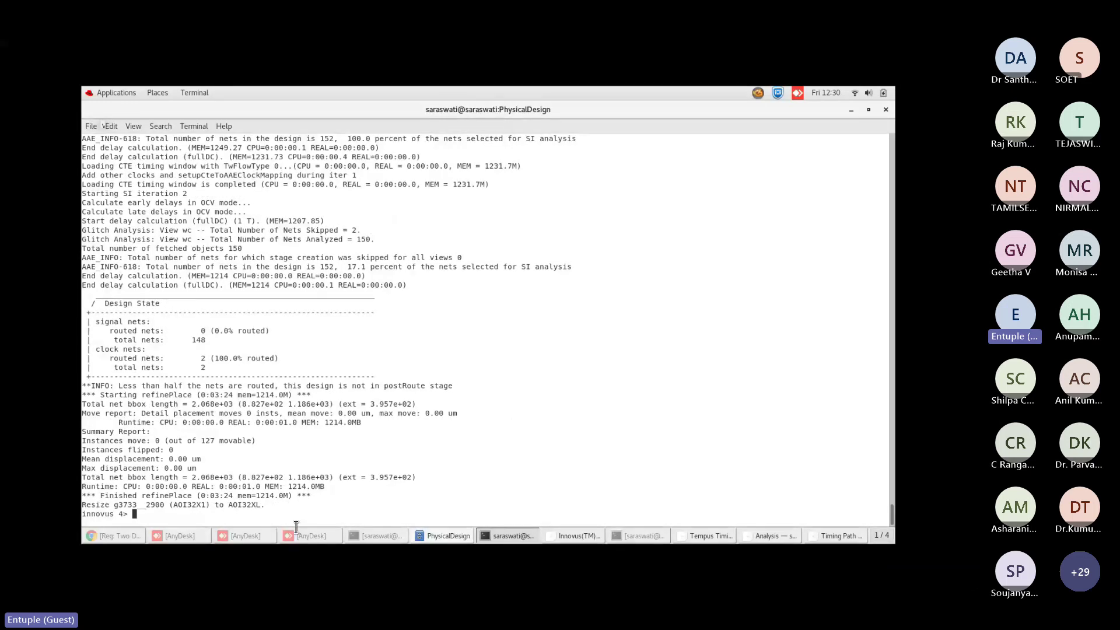
pyautogui.moveTo(296, 527); pyautogui.dragTo(81, 422)
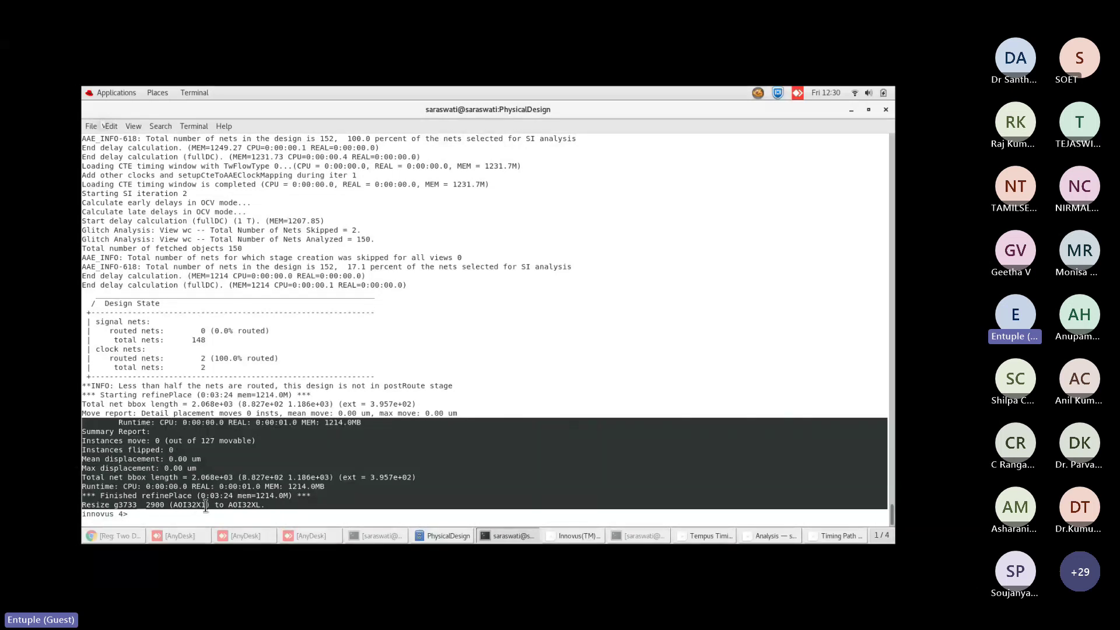
pyautogui.click(851, 110)
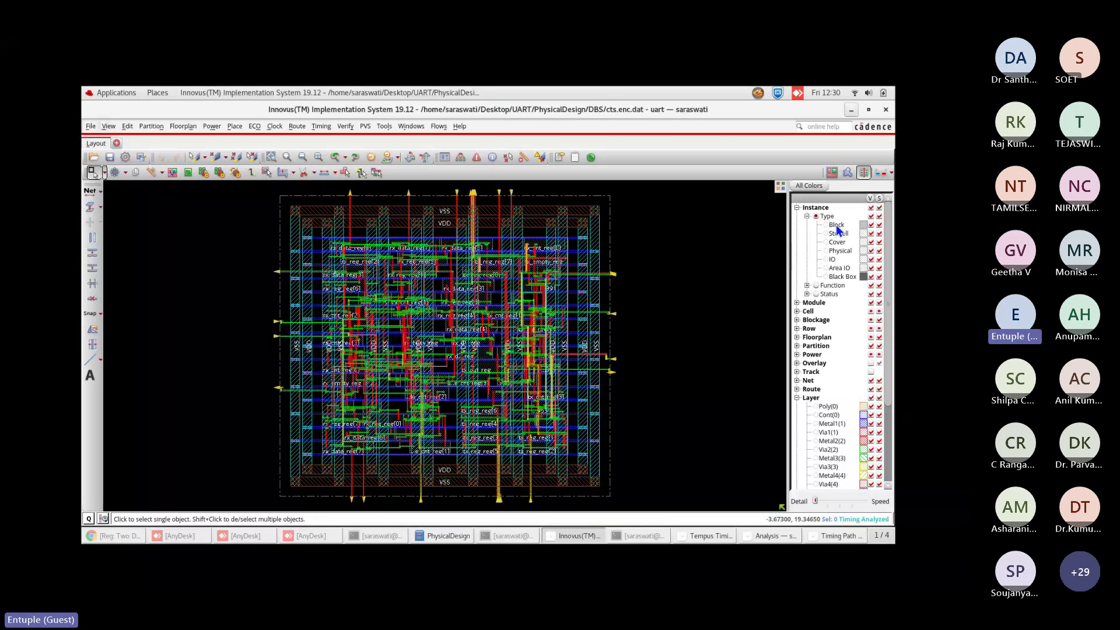
# Switch to the Tempus timing analysis and regenerate the top.mtarpt report with the hold check type.
pyautogui.hotkey('alt', 'Tab')
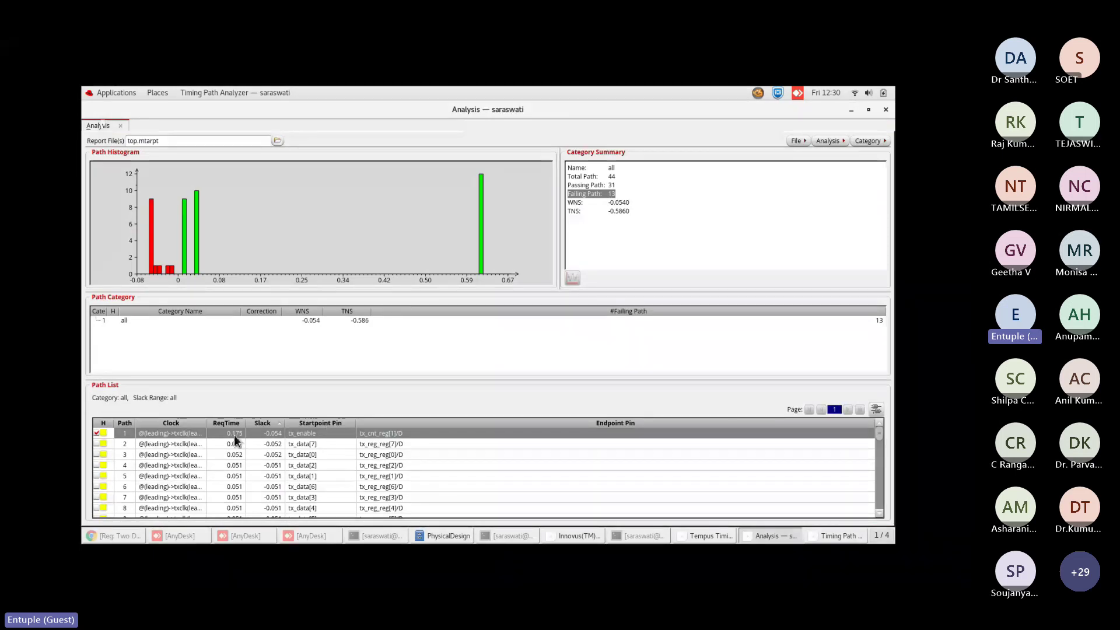
pyautogui.doubleClick(278, 434)
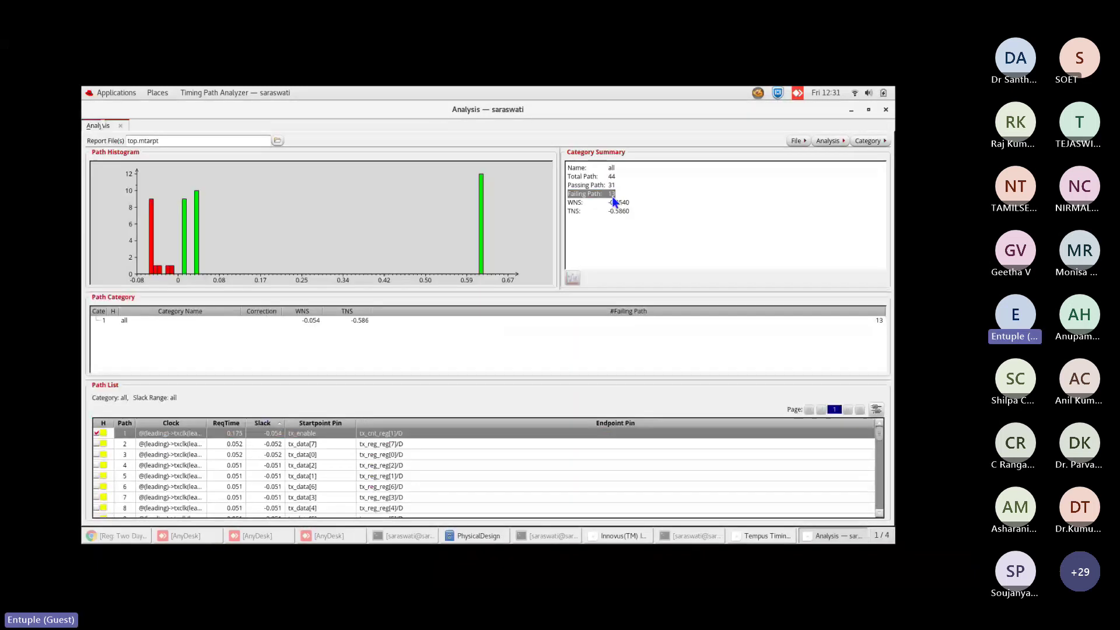
pyautogui.click(277, 141)
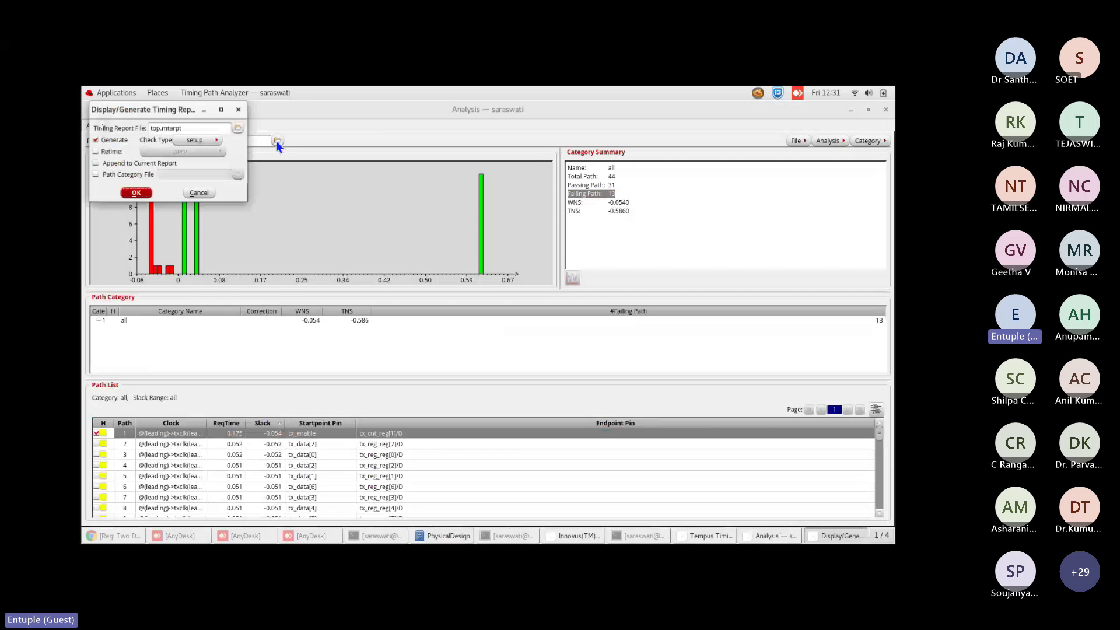
pyautogui.click(194, 140)
pyautogui.click(201, 152)
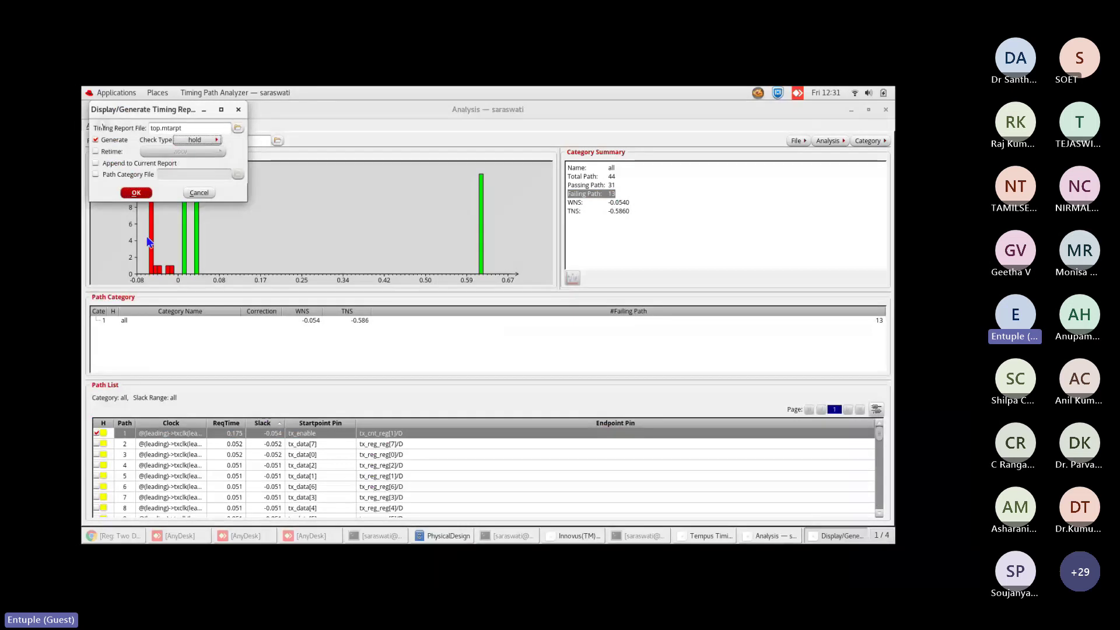
pyautogui.click(137, 193)
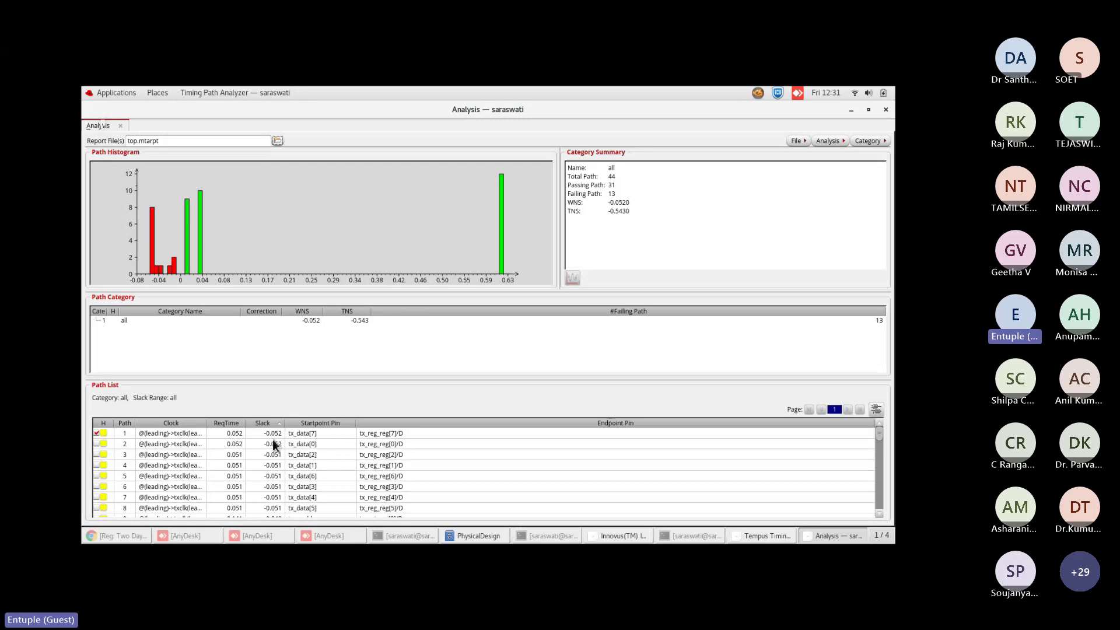
# Examine the data path details of the first two hold paths, starting at tx_data[7] and tx_data[0].
pyautogui.moveTo(274, 441)
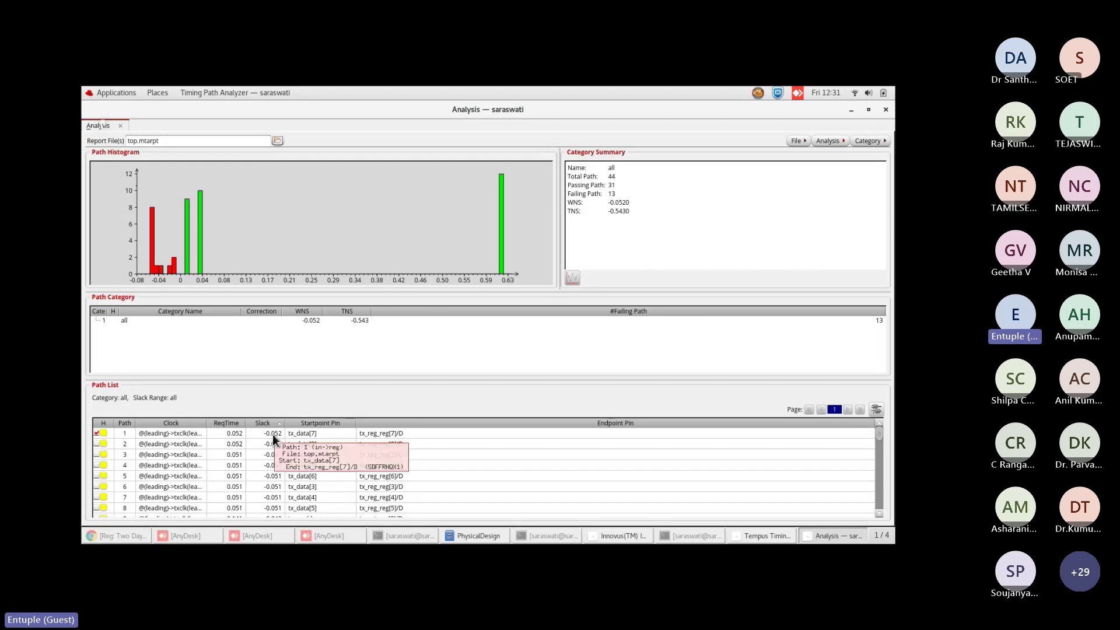
pyautogui.doubleClick(273, 436)
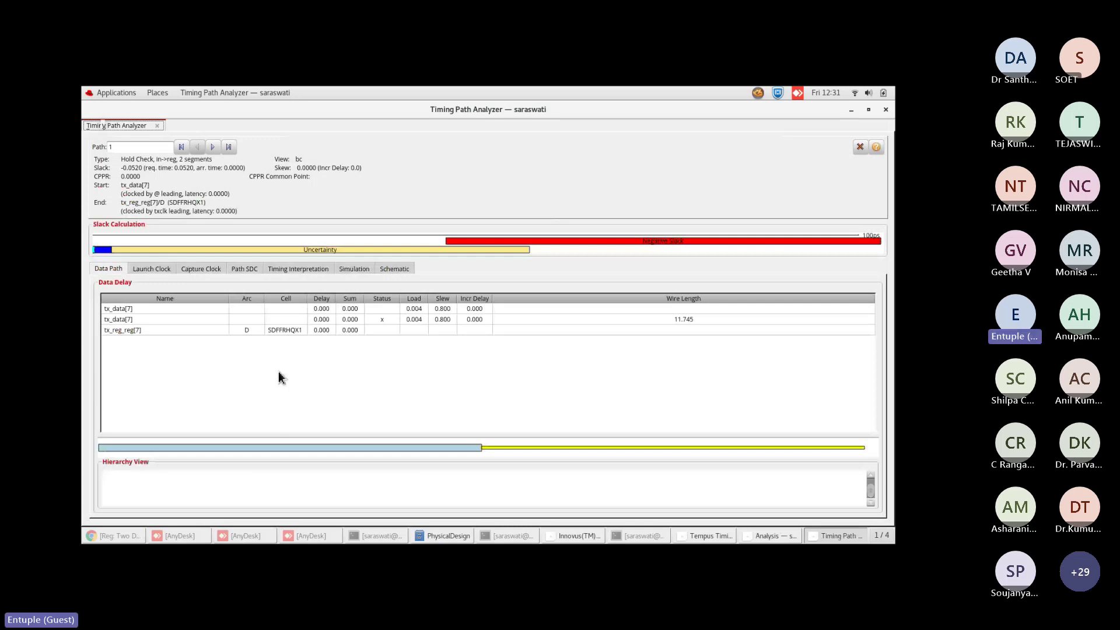
pyautogui.hotkey('alt', 'F4')
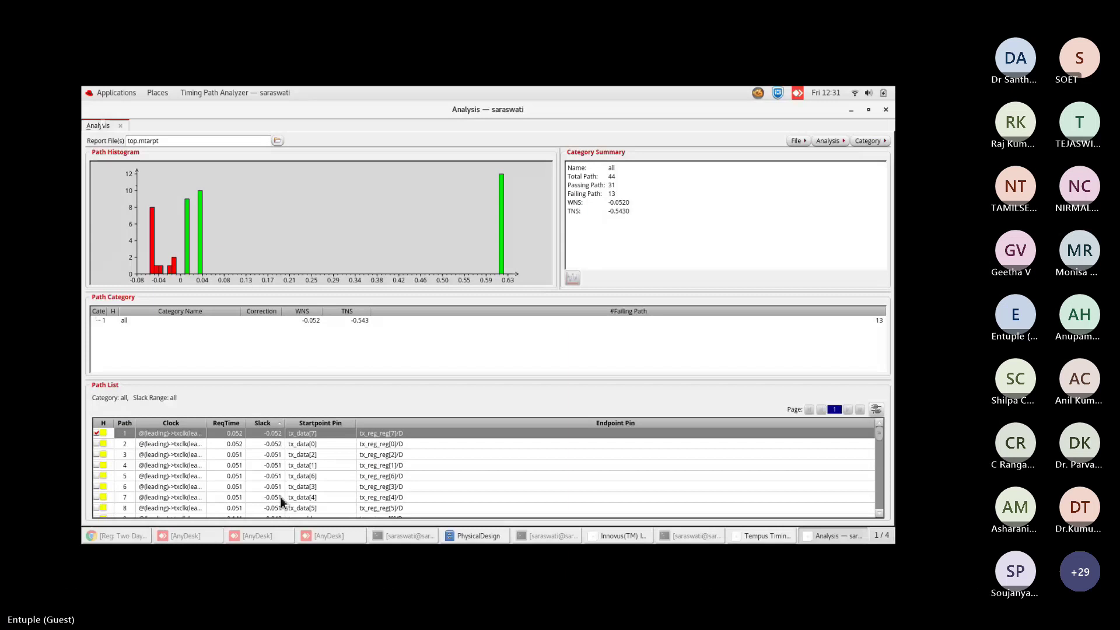
pyautogui.click(275, 445)
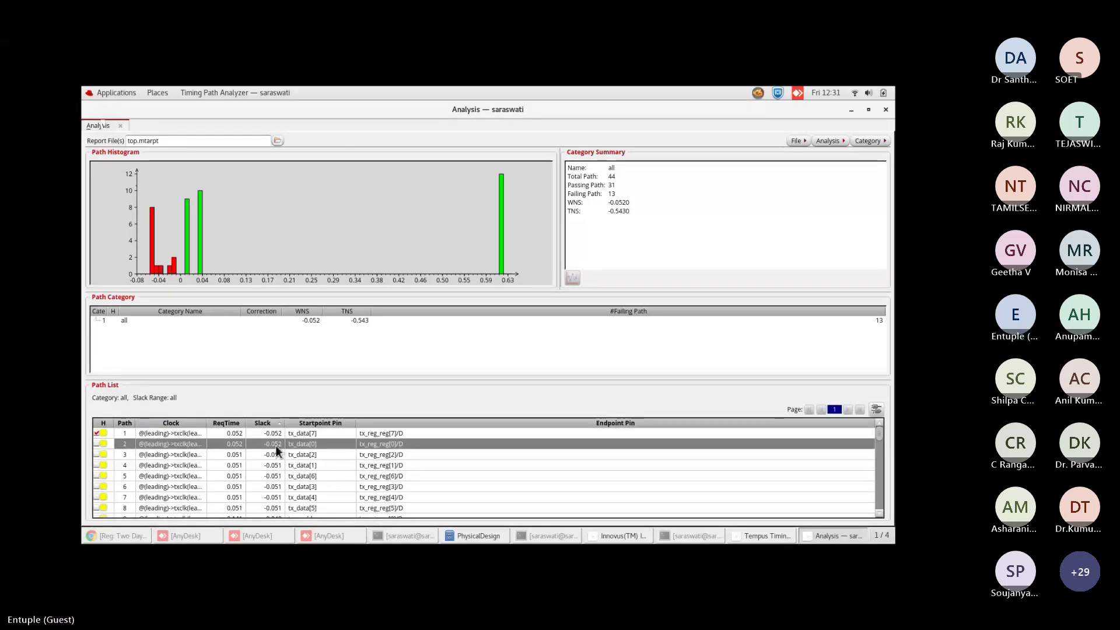
pyautogui.doubleClick(276, 444)
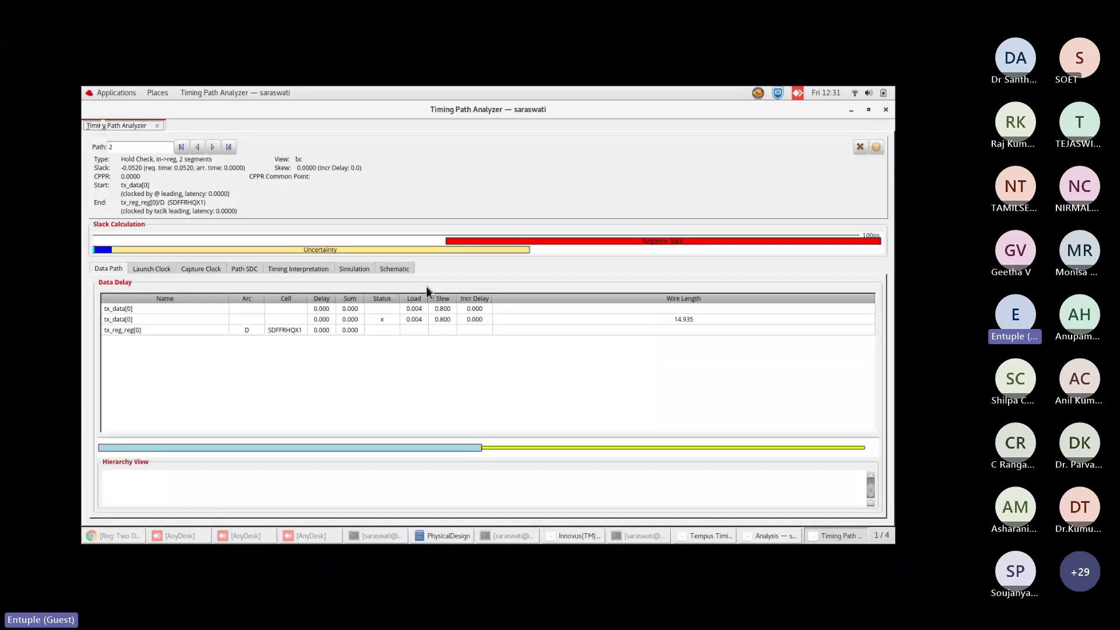
pyautogui.click(885, 110)
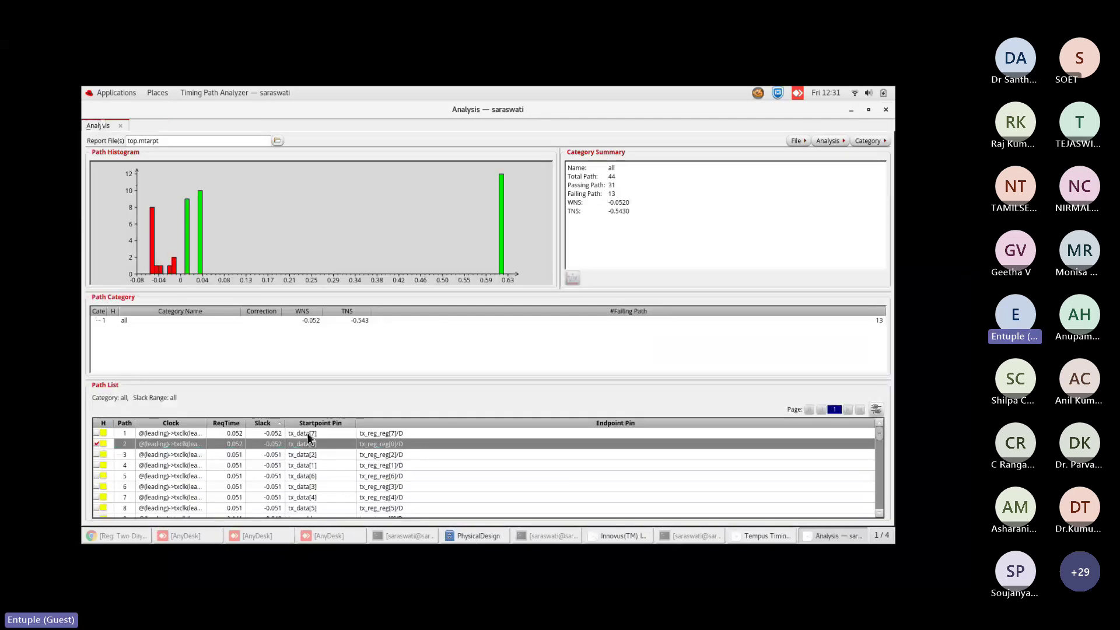
# Browse the schematics of the failing hold paths up to path 12, and examine instance g3724__1309 in its data path.
pyautogui.doubleClick(307, 434)
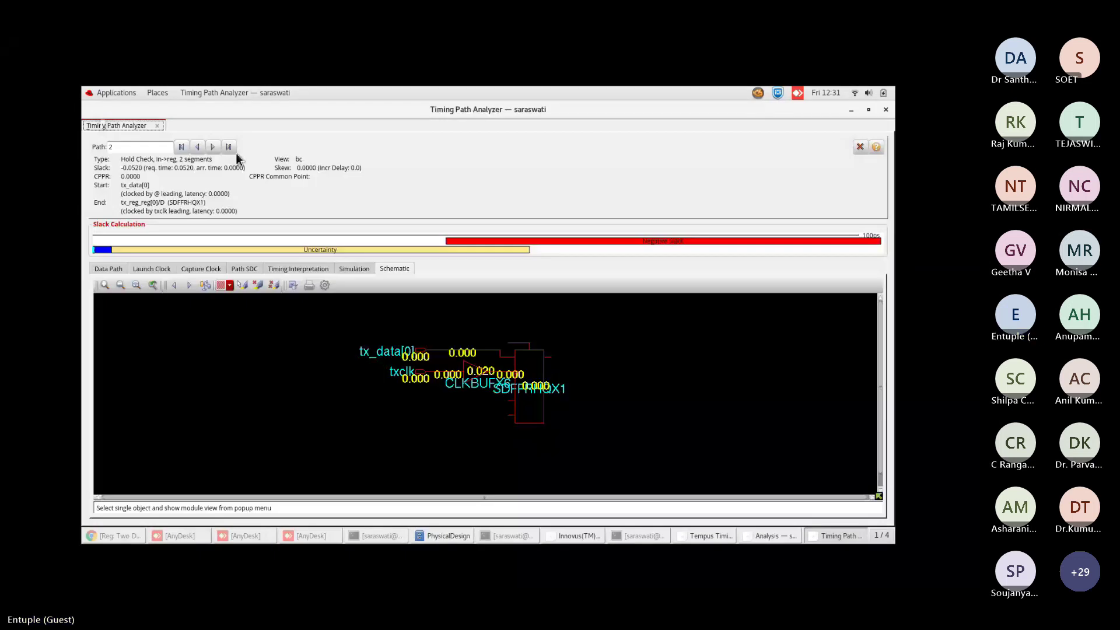
pyautogui.click(213, 147)
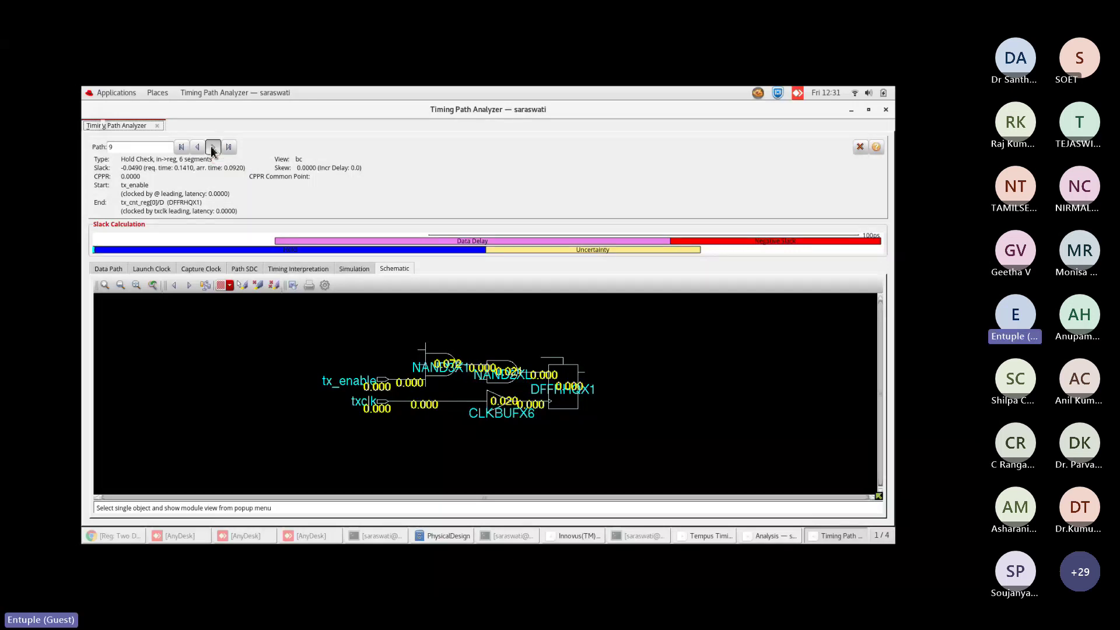
pyautogui.click(213, 147)
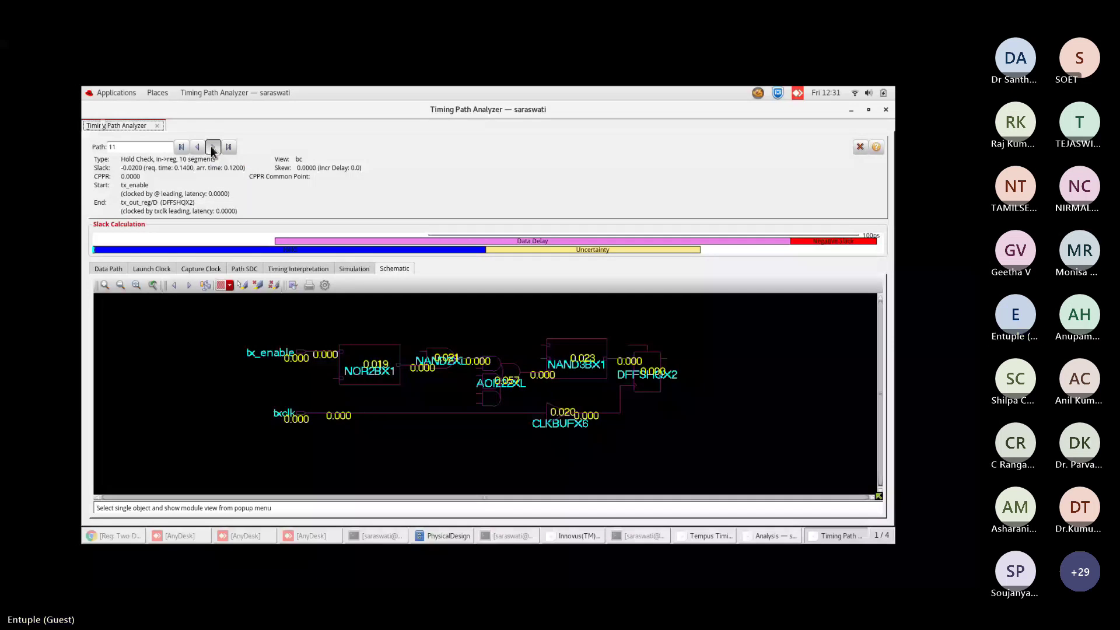
pyautogui.click(213, 147)
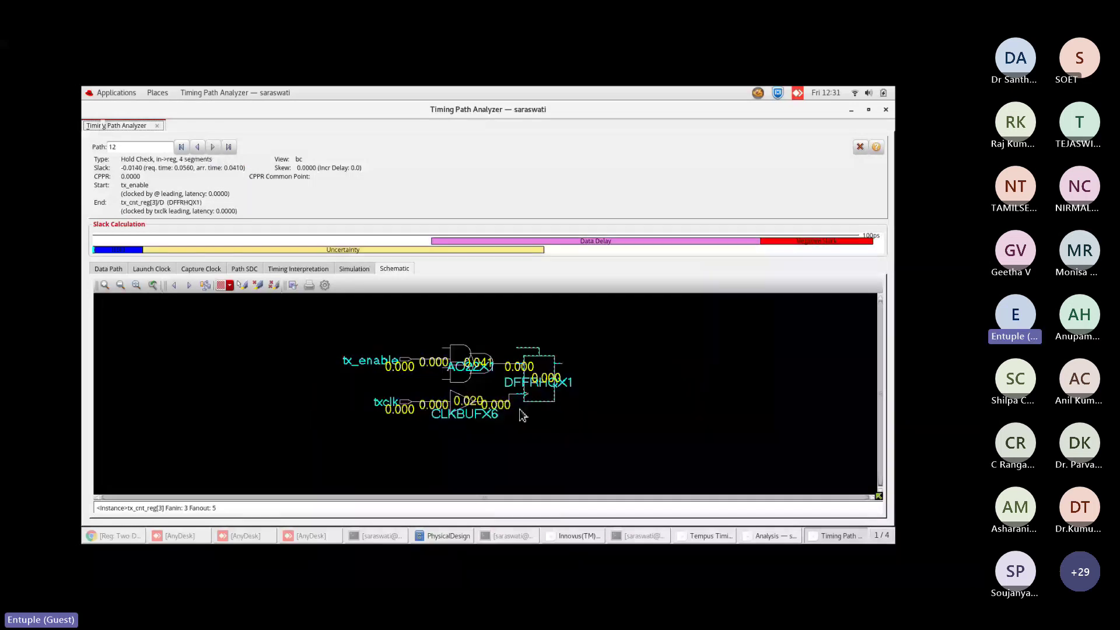
pyautogui.click(108, 269)
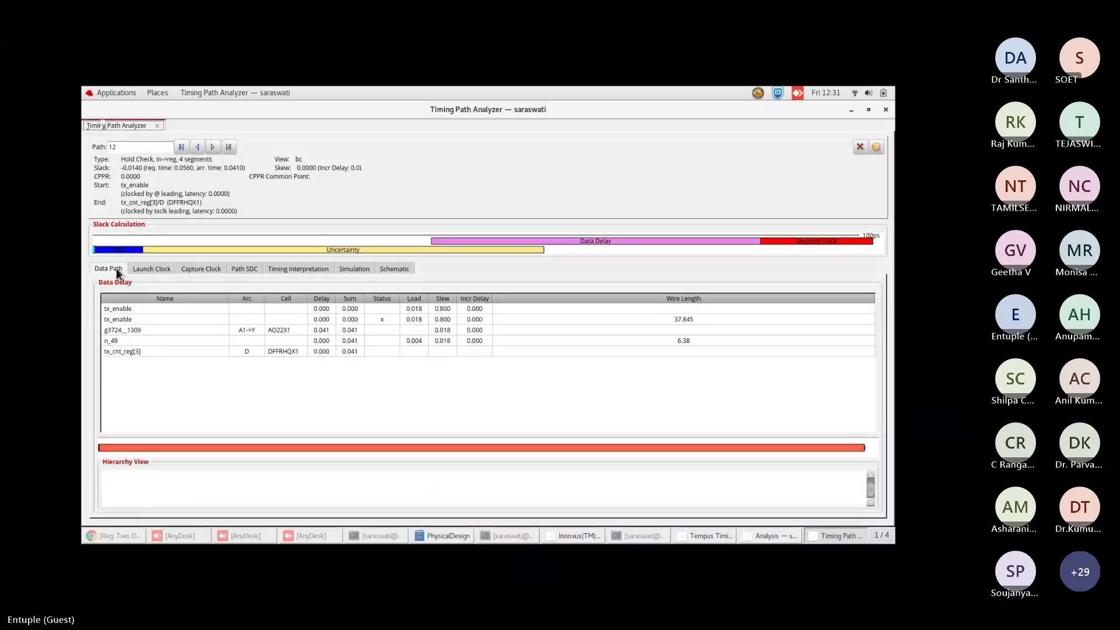
pyautogui.click(349, 331)
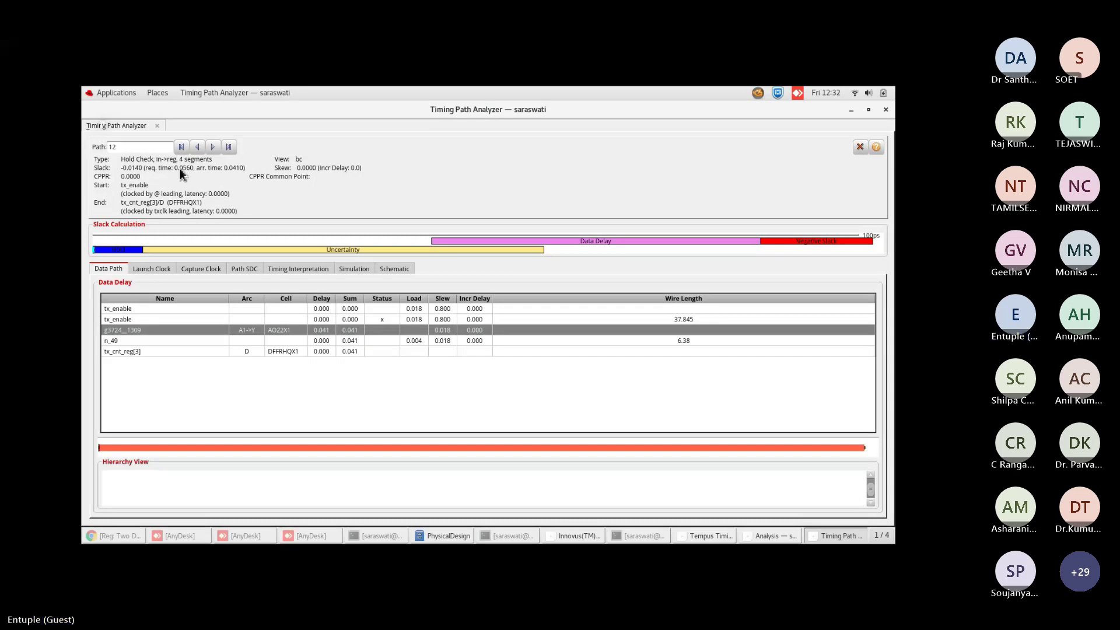
# Upsize instance g3733__2900 in hold path 13 and save the ECO history to eco_downsize.tcl in innovus file style.
pyautogui.click(213, 147)
pyautogui.click(295, 330)
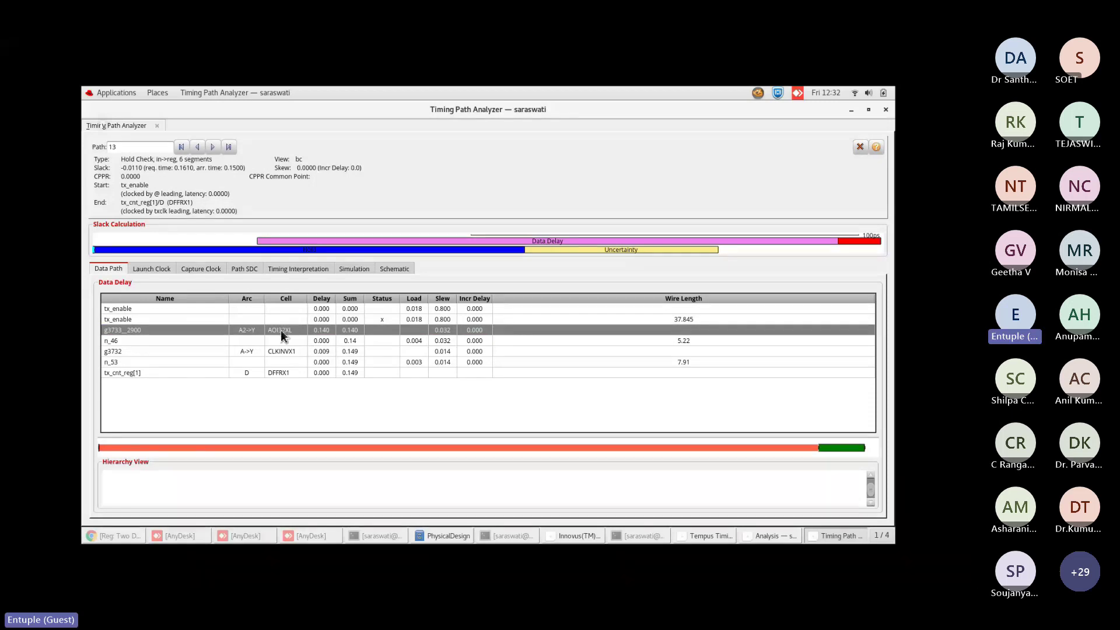
pyautogui.moveTo(289, 333)
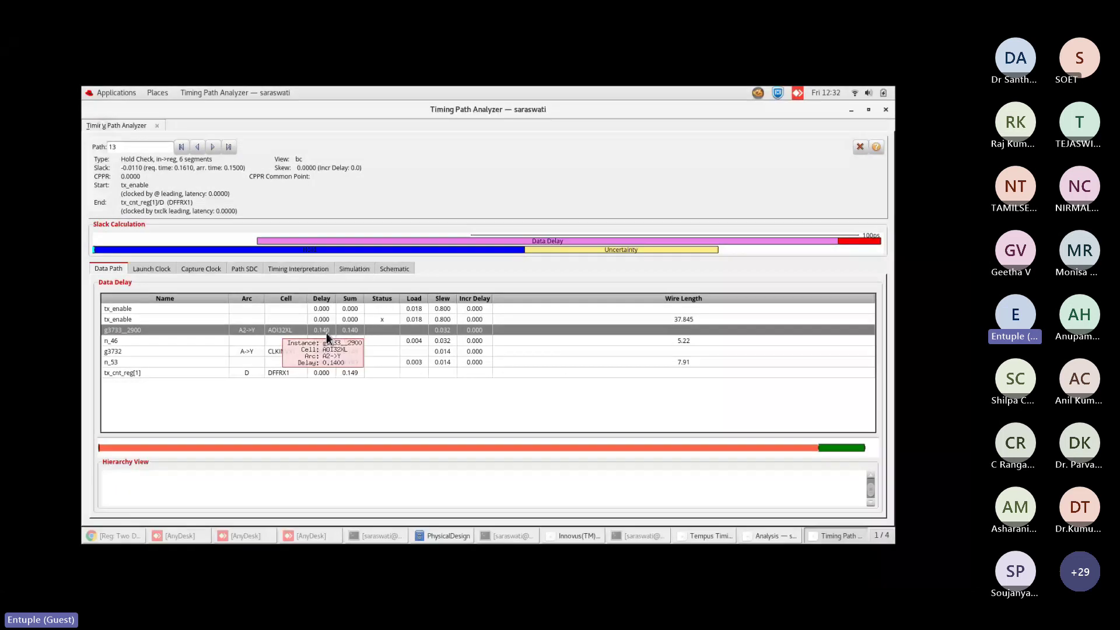
pyautogui.rightClick(264, 337)
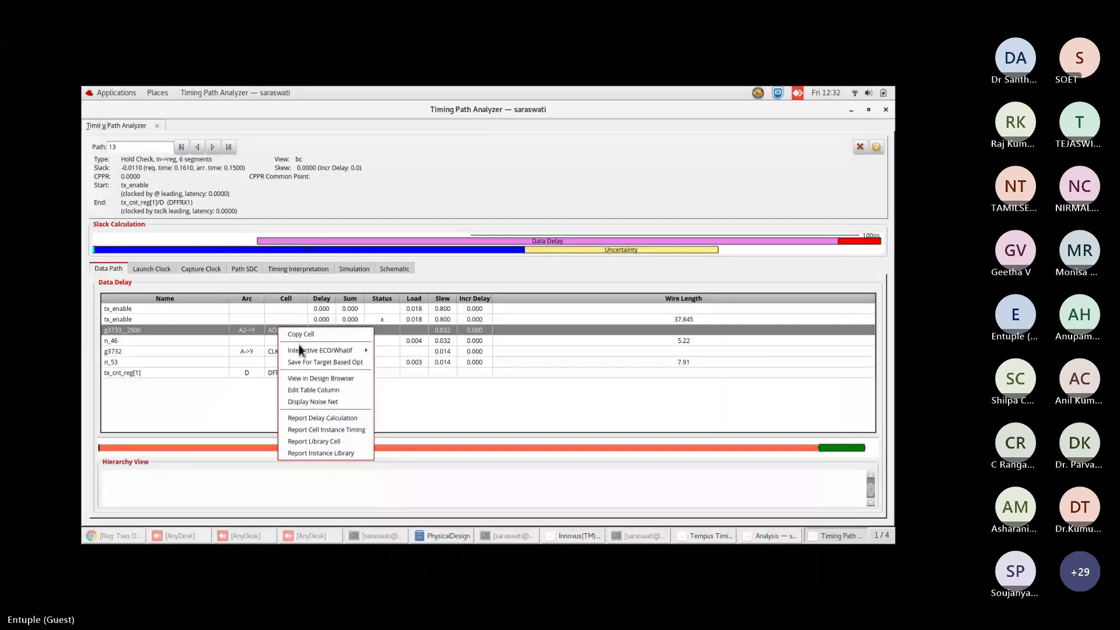
pyautogui.click(309, 344)
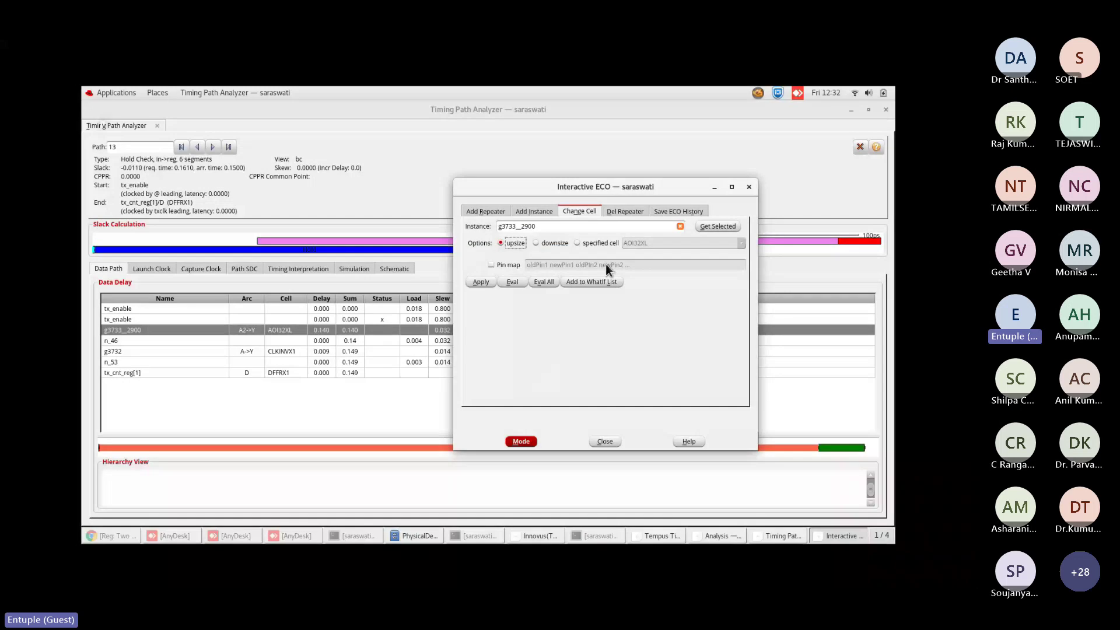
pyautogui.click(481, 283)
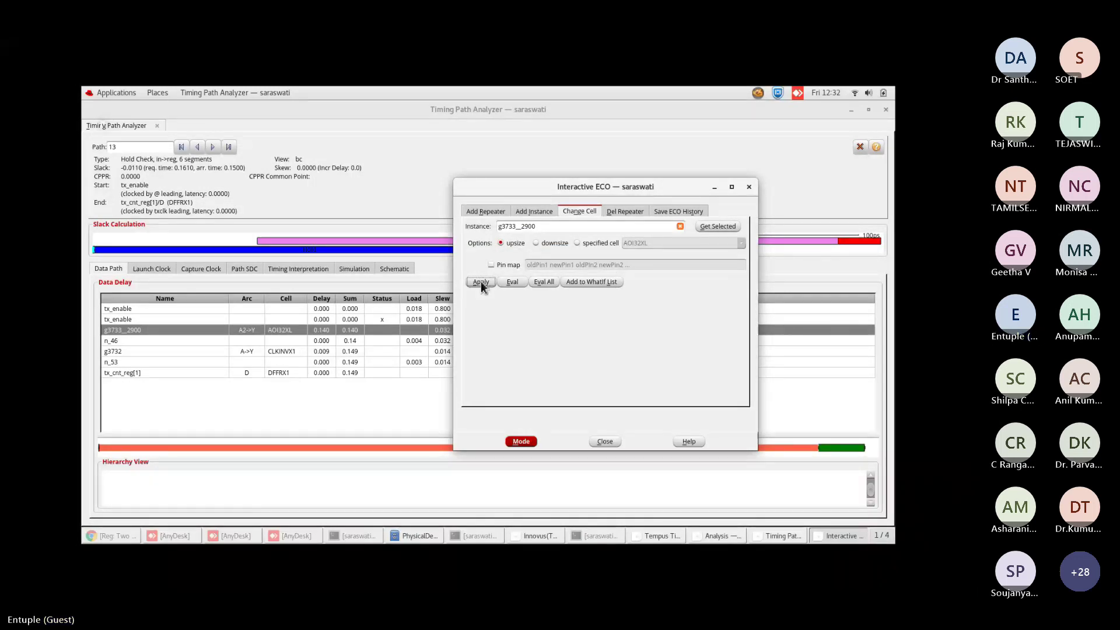
pyautogui.click(679, 211)
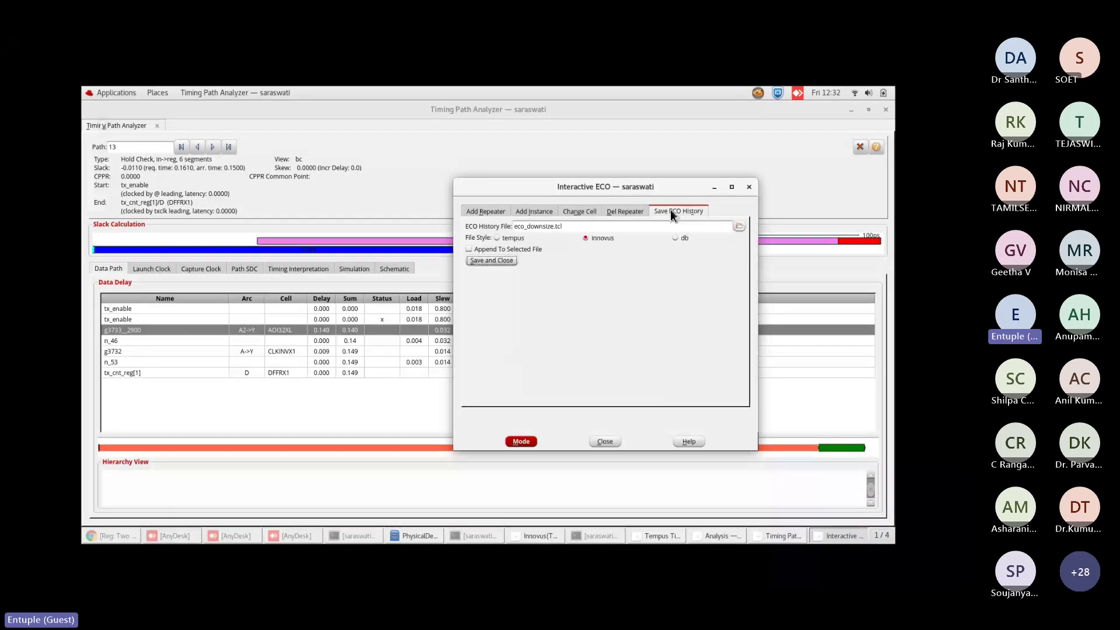
pyautogui.click(492, 260)
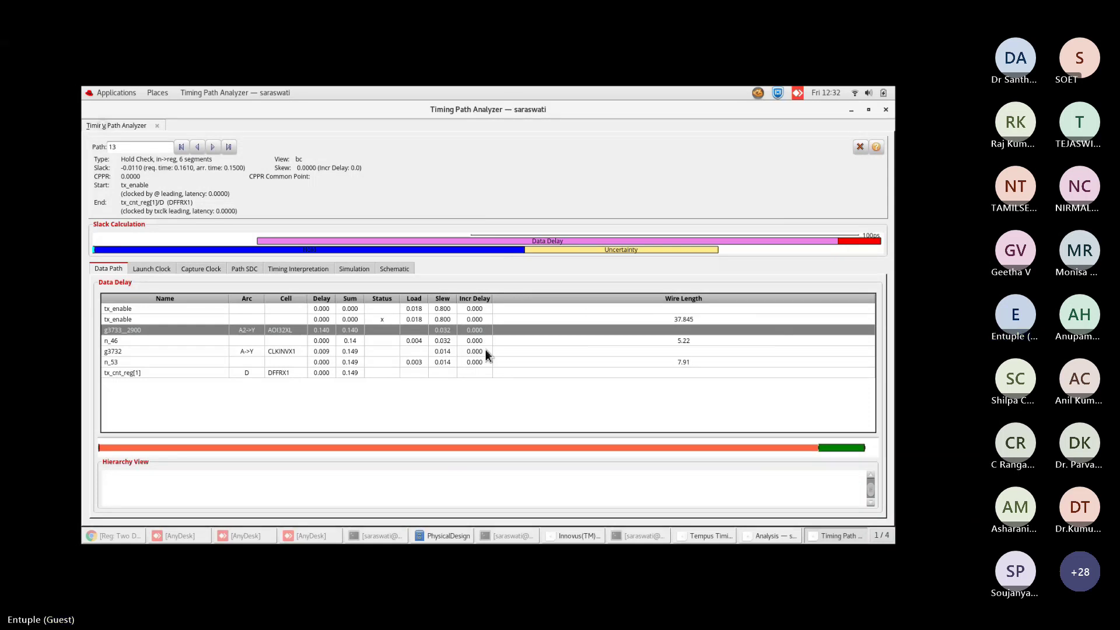
# Close the path 13 analysis, regenerate the top.mtarpt report with the hold check type, and open the first path.
pyautogui.hotkey('alt', 'F4')
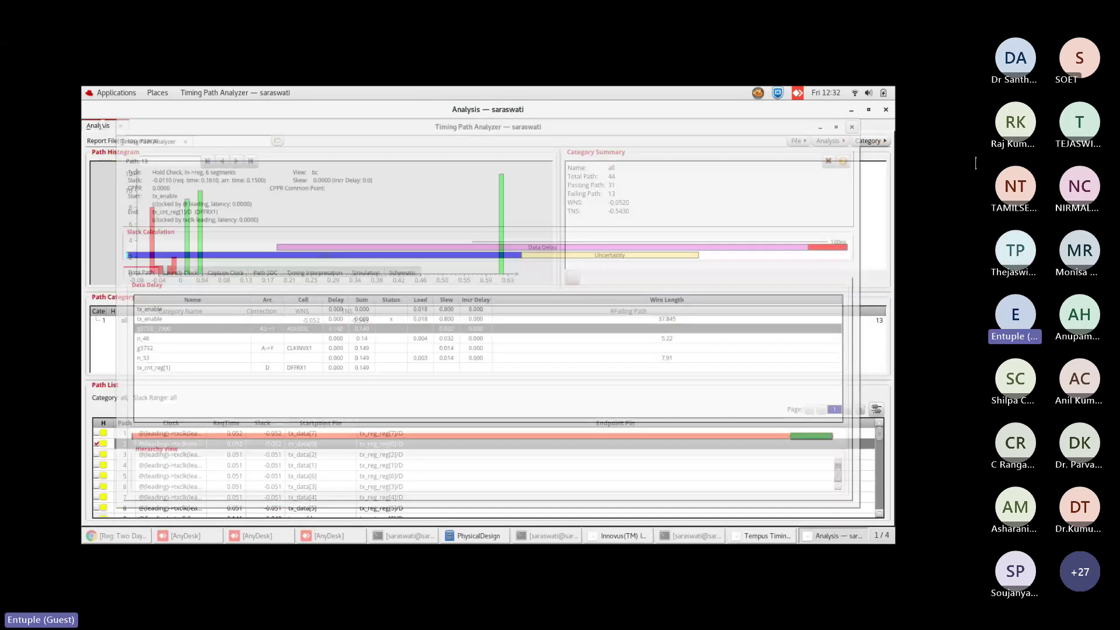
pyautogui.click(101, 141)
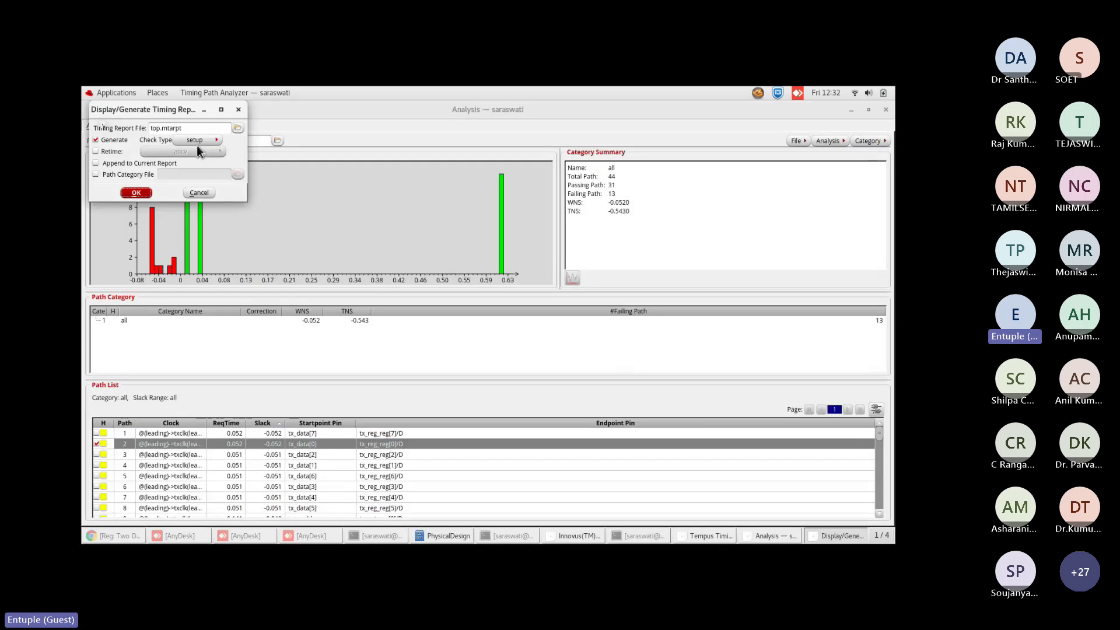
pyautogui.click(138, 193)
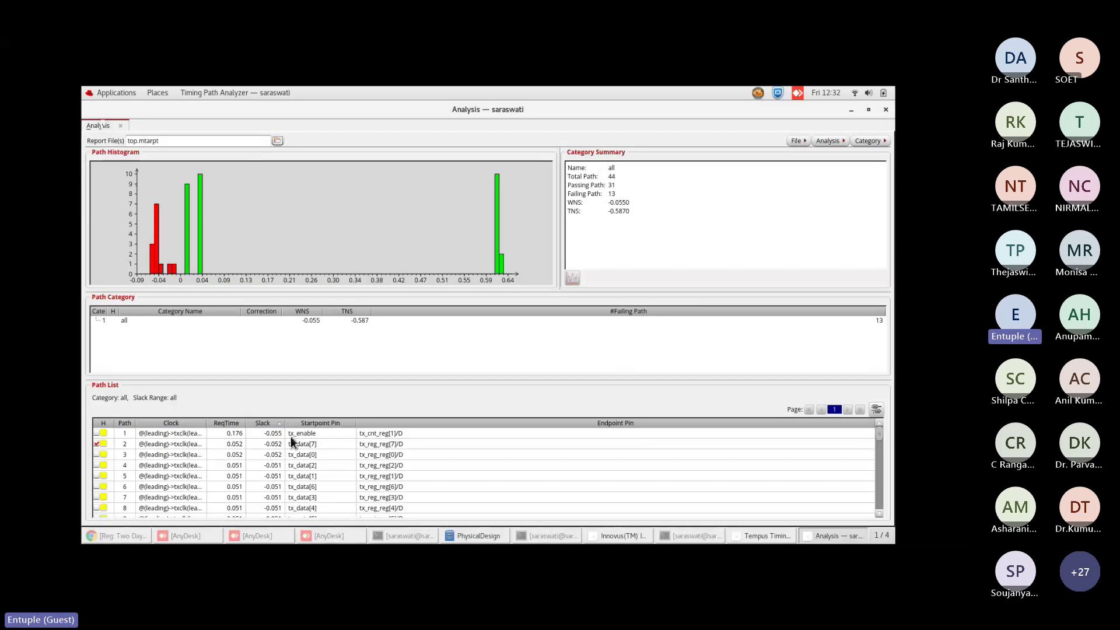
pyautogui.doubleClick(176, 433)
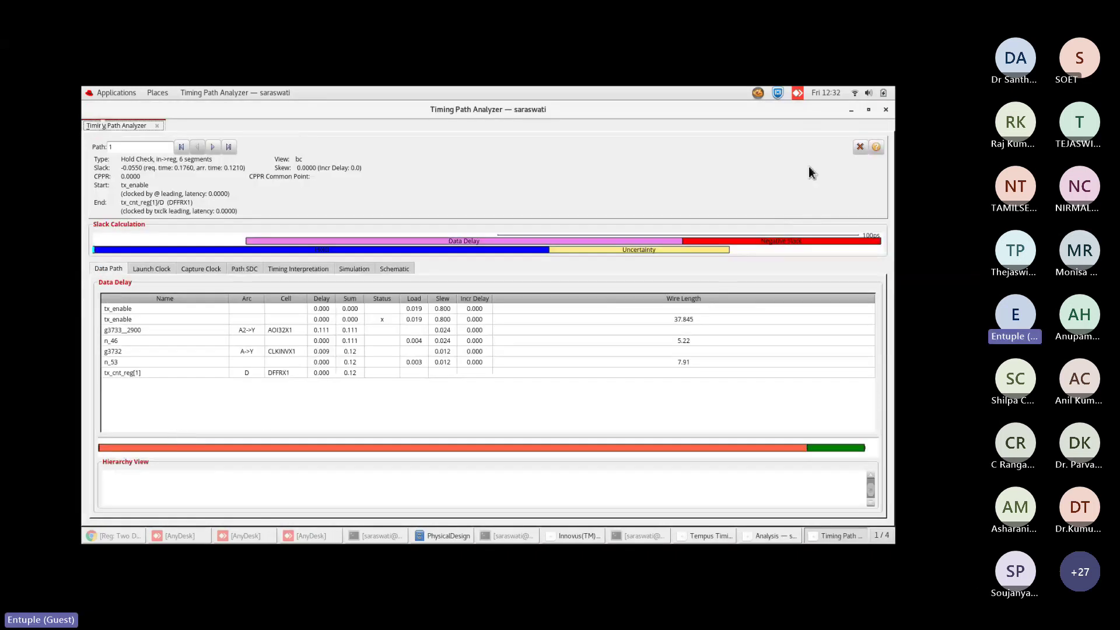
pyautogui.click(291, 330)
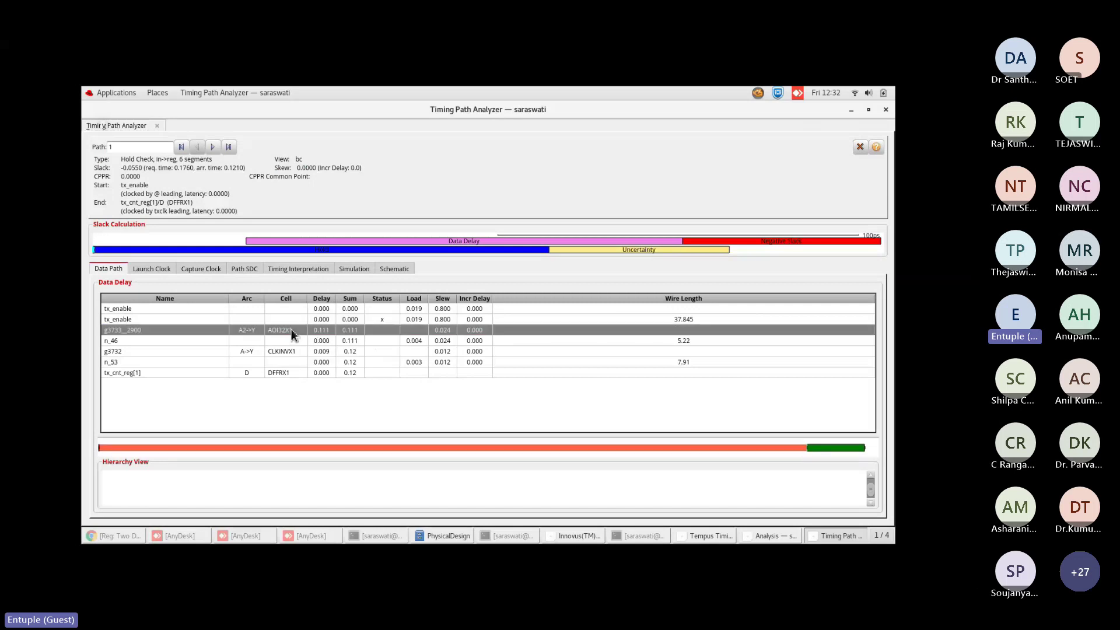
pyautogui.rightClick(291, 330)
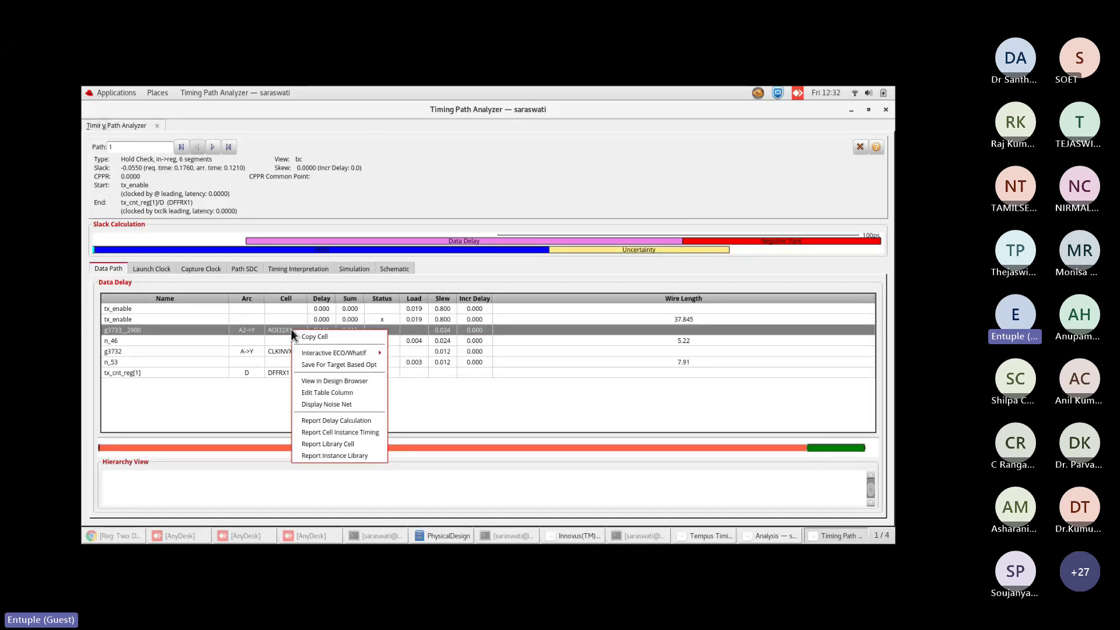
pyautogui.moveTo(366, 355)
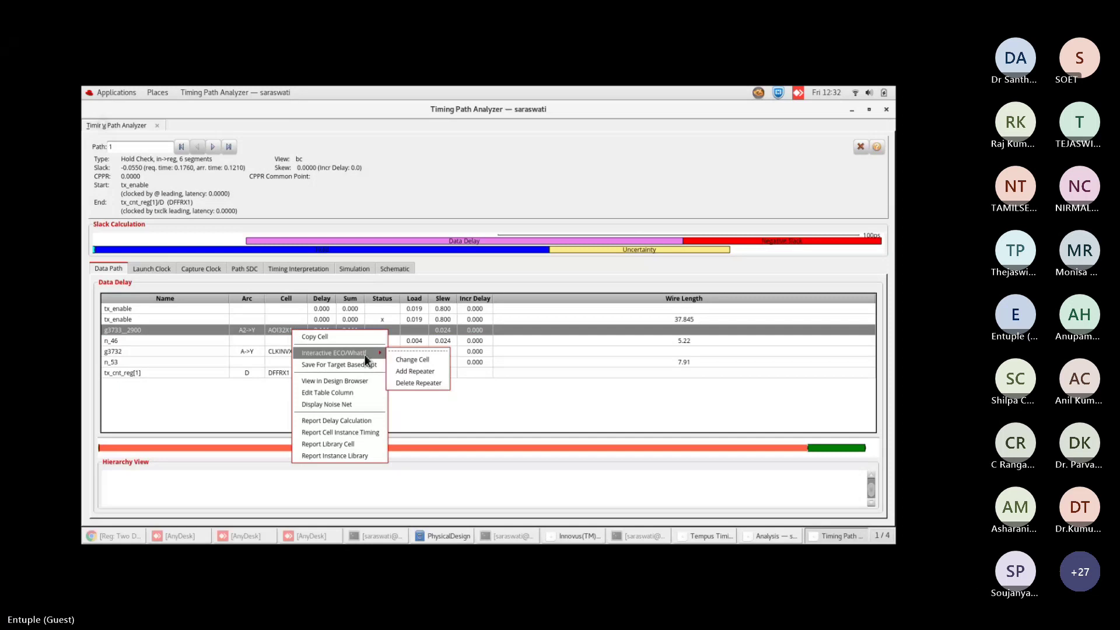
pyautogui.click(412, 362)
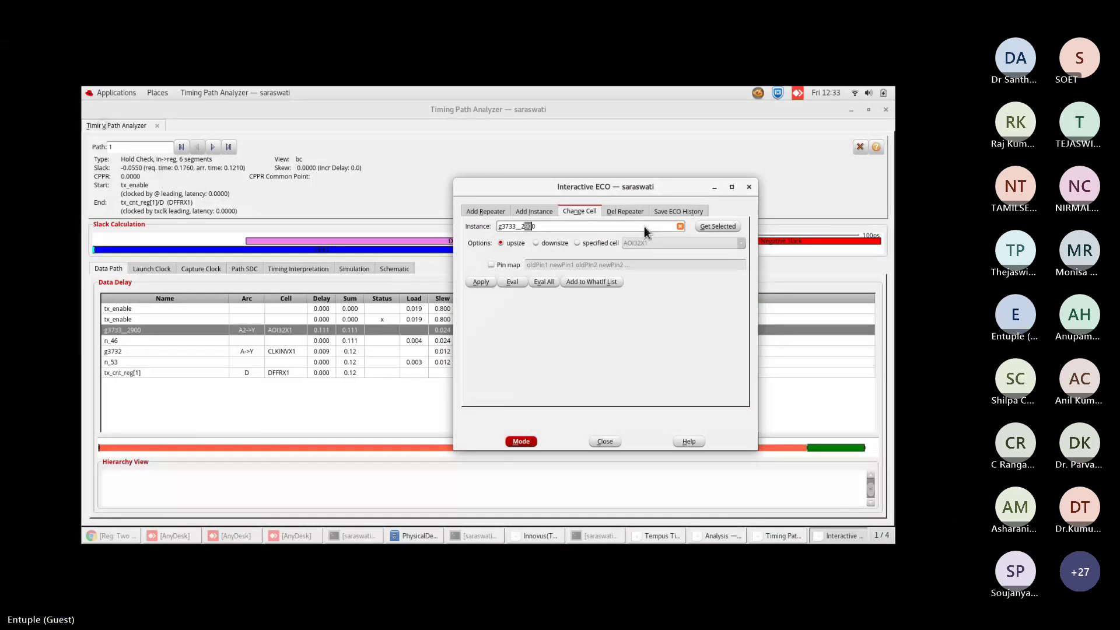
pyautogui.click(709, 227)
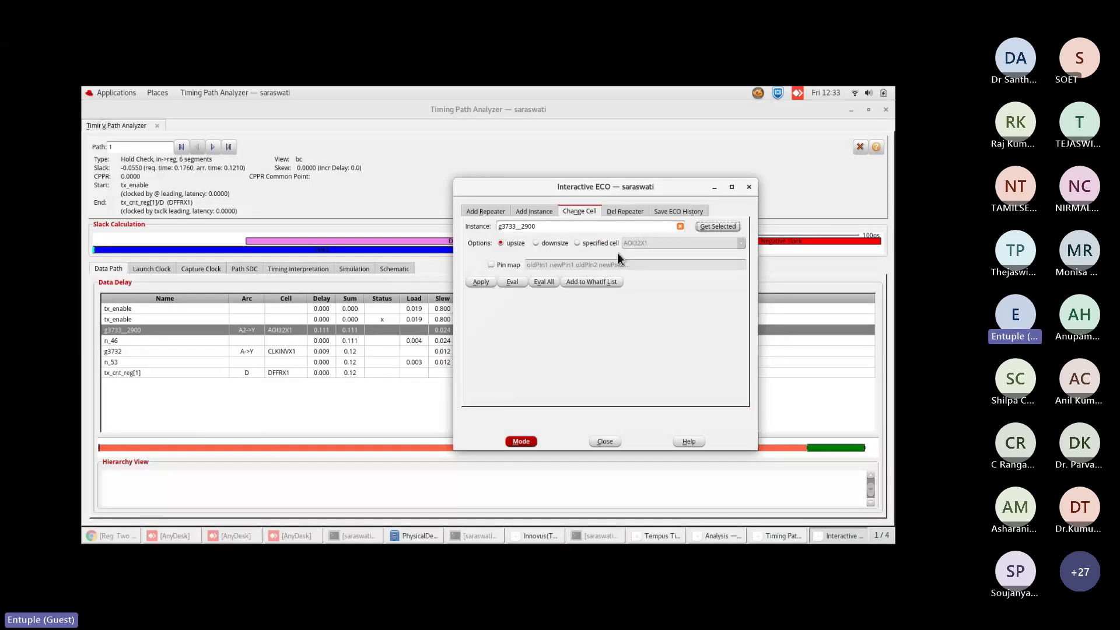
# Downsize the clock inverter instance g3732 in the first hold path with an interactive ECO cell change.
pyautogui.click(281, 349)
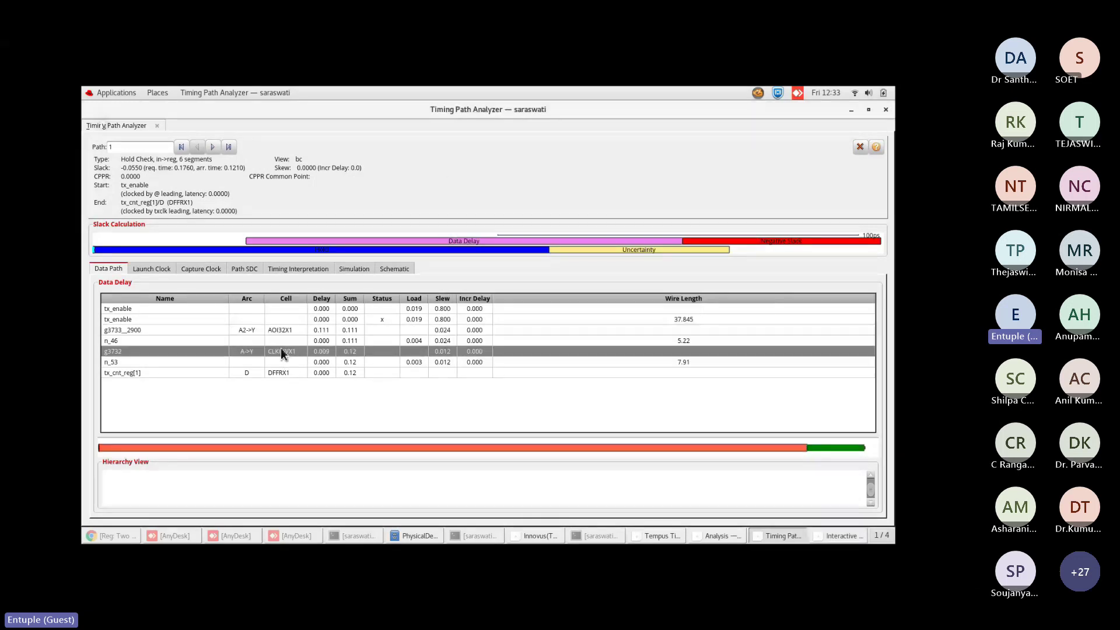
pyautogui.rightClick(281, 348)
pyautogui.moveTo(317, 376)
pyautogui.click(400, 382)
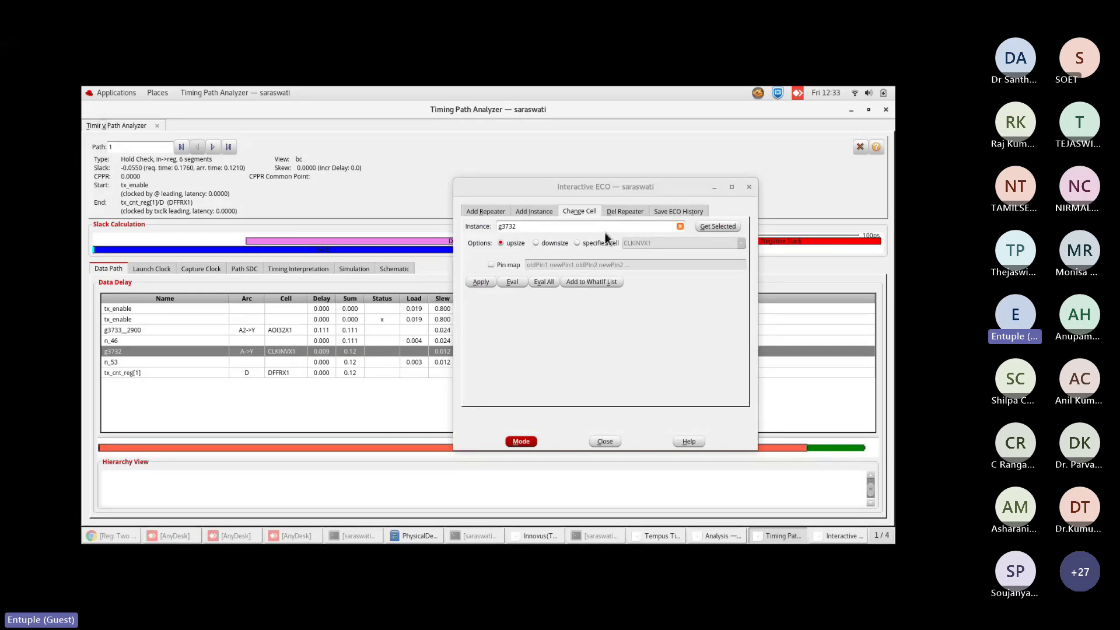
pyautogui.click(548, 243)
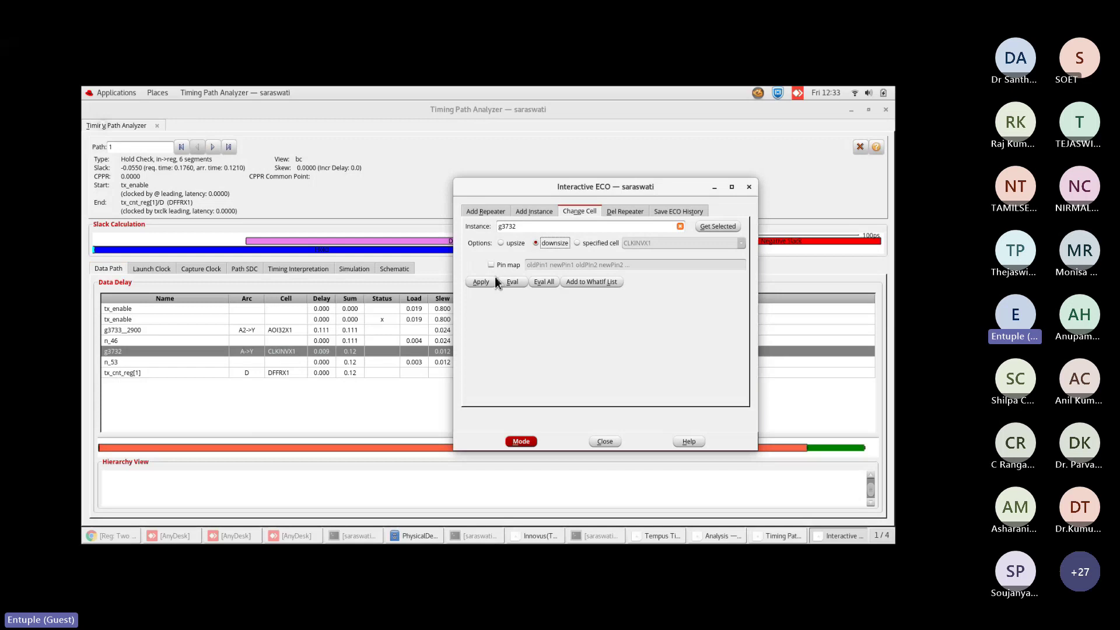
pyautogui.click(495, 281)
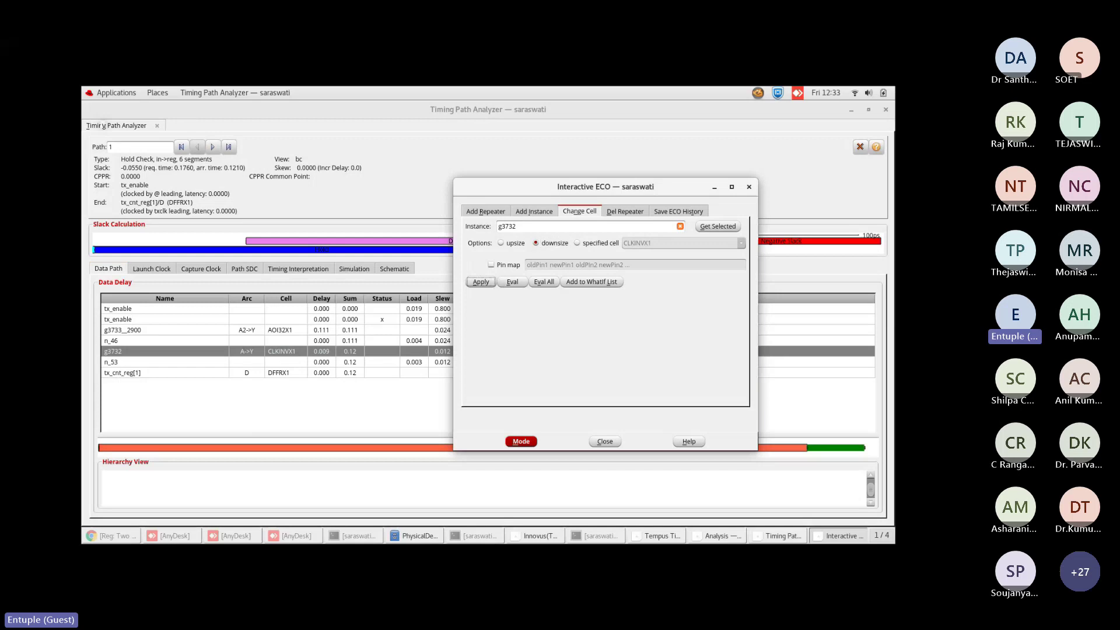
# Check the resize output for g3732 in the Tempus terminal, and minimize the terminal and the Interactive ECO window.
pyautogui.click(607, 537)
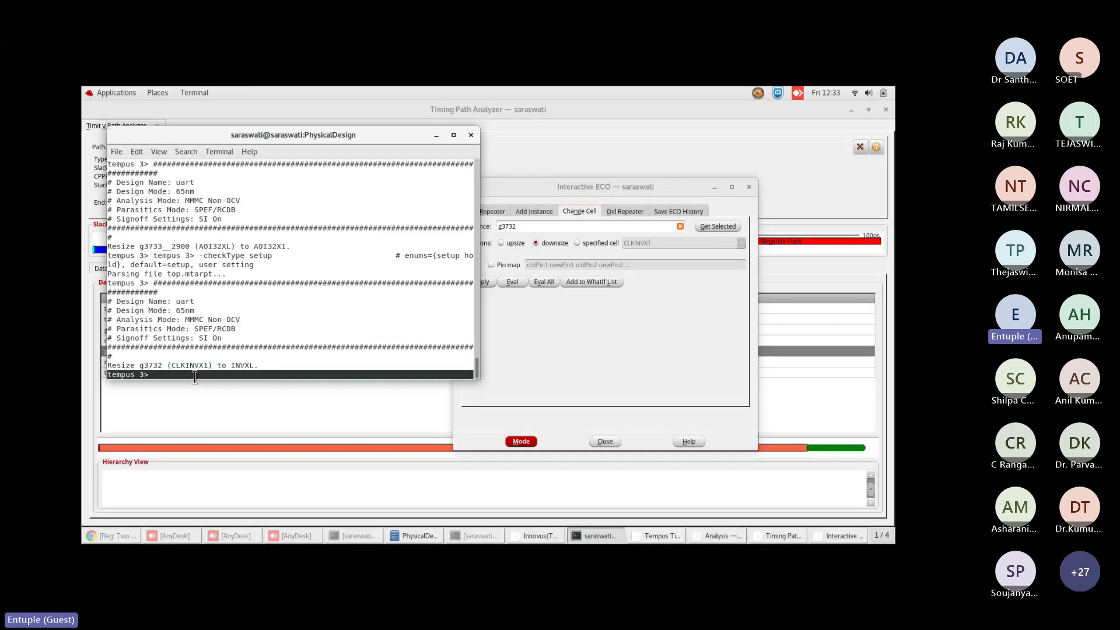
pyautogui.click(437, 135)
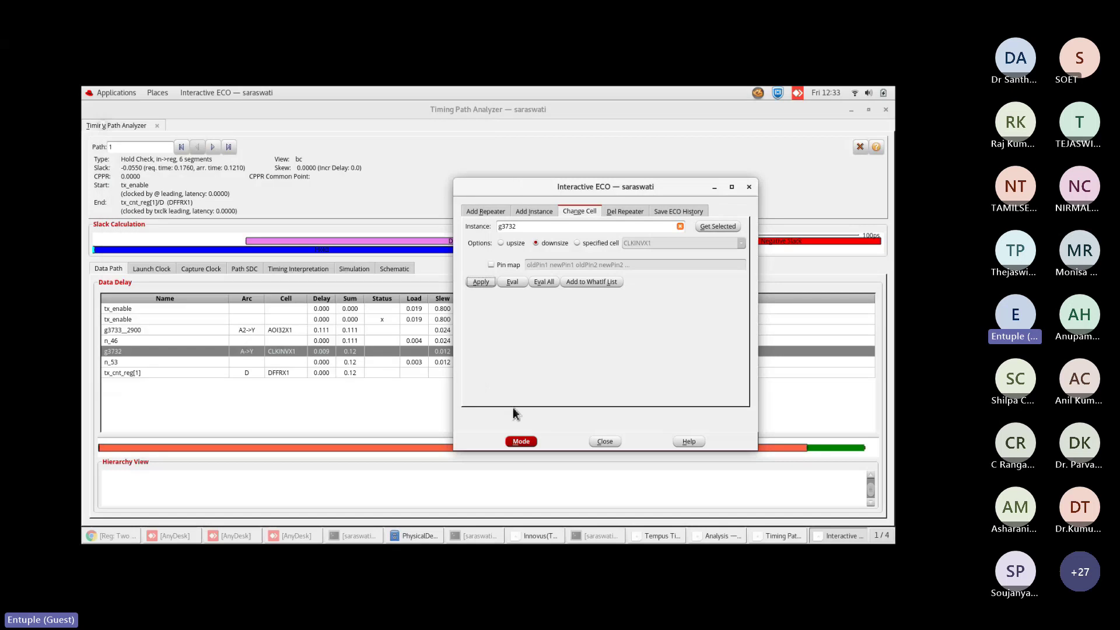
pyautogui.click(714, 187)
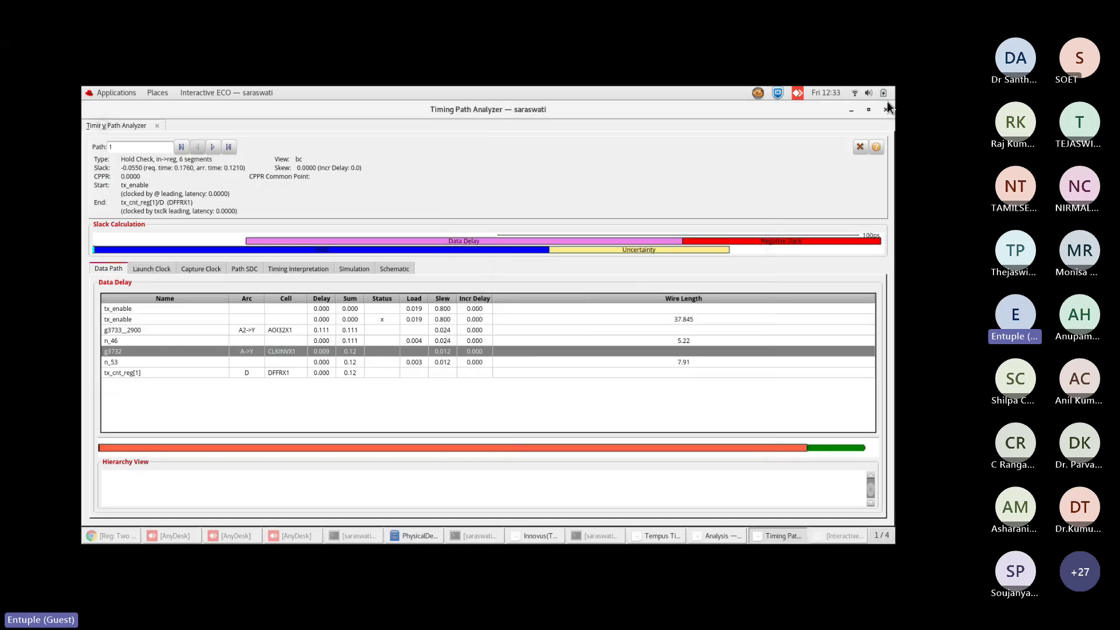
# Close the path analysis and regenerate the top.mtarpt timing report with the hold check type.
pyautogui.click(886, 109)
pyautogui.click(278, 141)
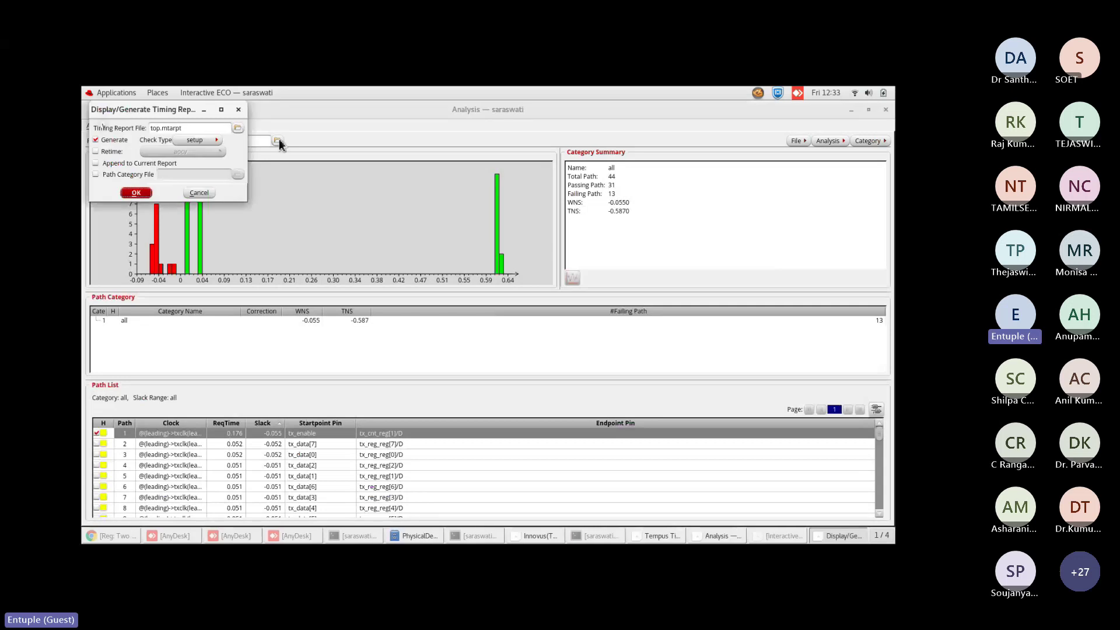
pyautogui.click(211, 141)
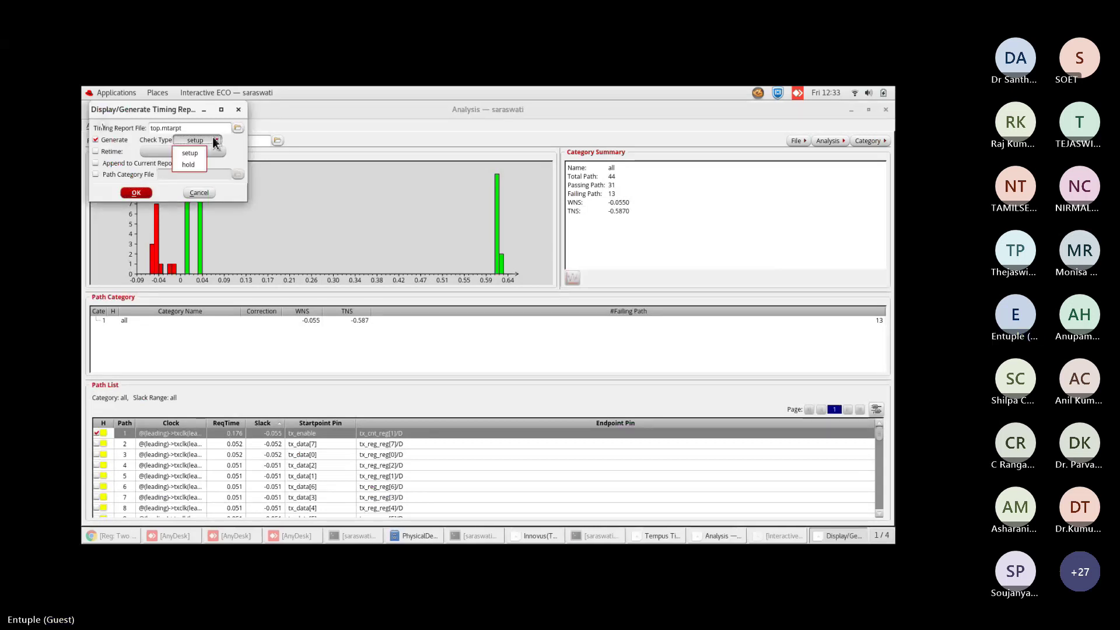
pyautogui.click(186, 166)
pyautogui.click(144, 193)
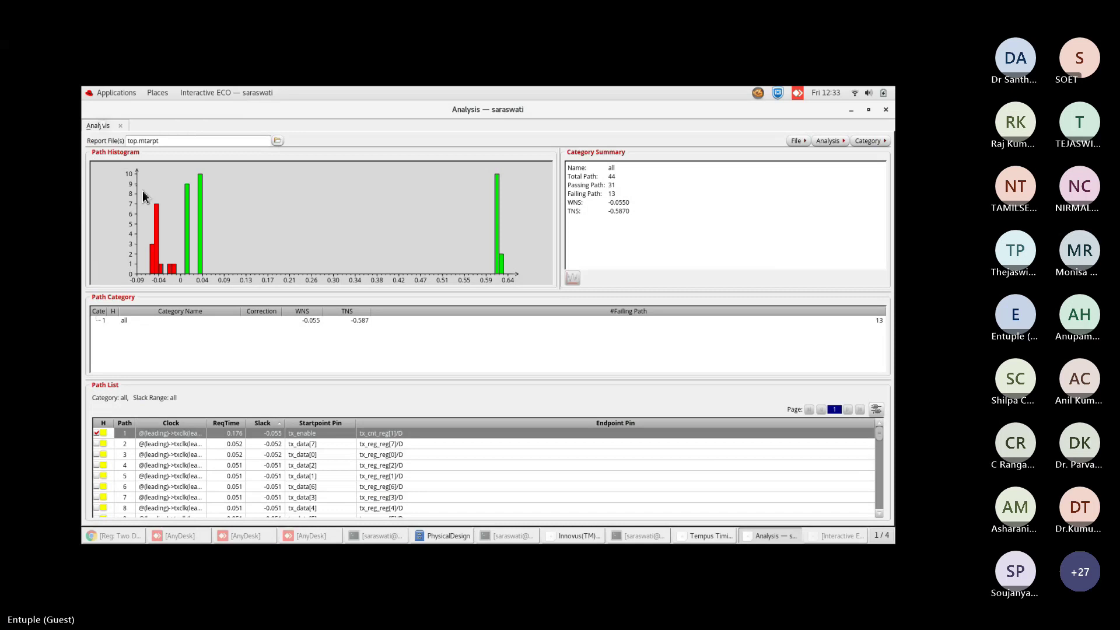
# Browse the data paths of the regenerated hold report from path 1 to path 19, and examine g3799__1786 and tx_reg_reg[6] in path 19.
pyautogui.doubleClick(164, 434)
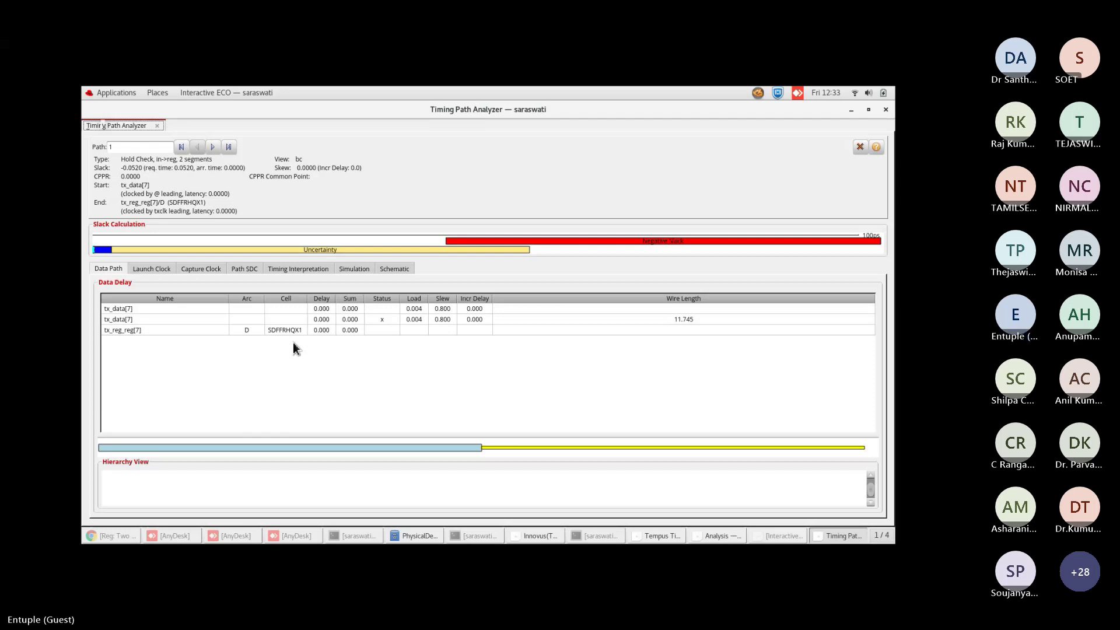
pyautogui.click(198, 147)
pyautogui.click(198, 147)
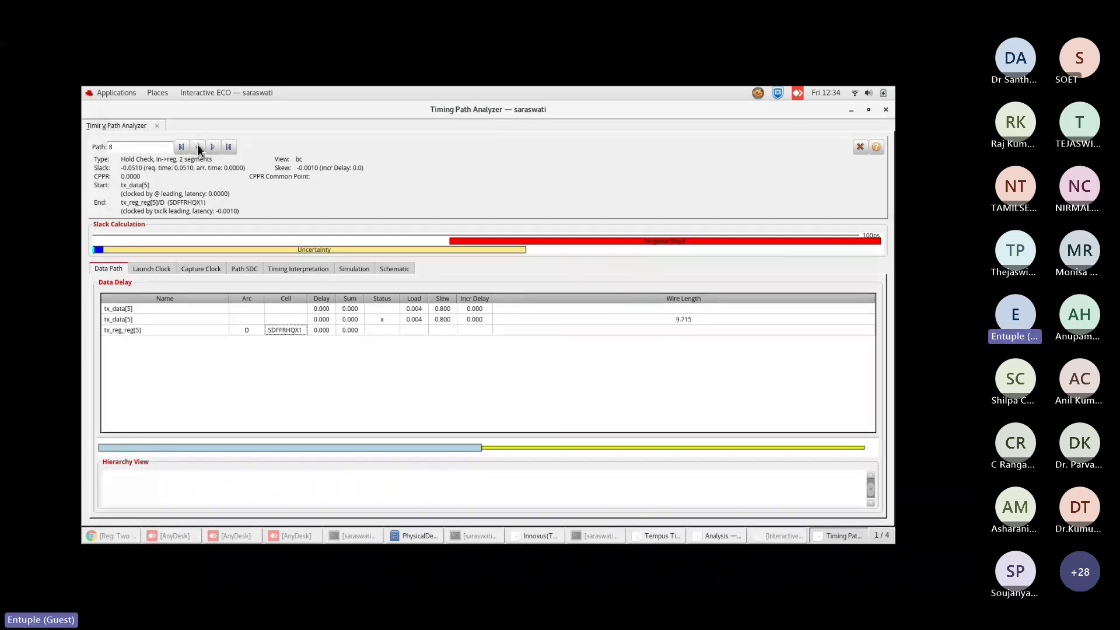
pyautogui.doubleClick(213, 147)
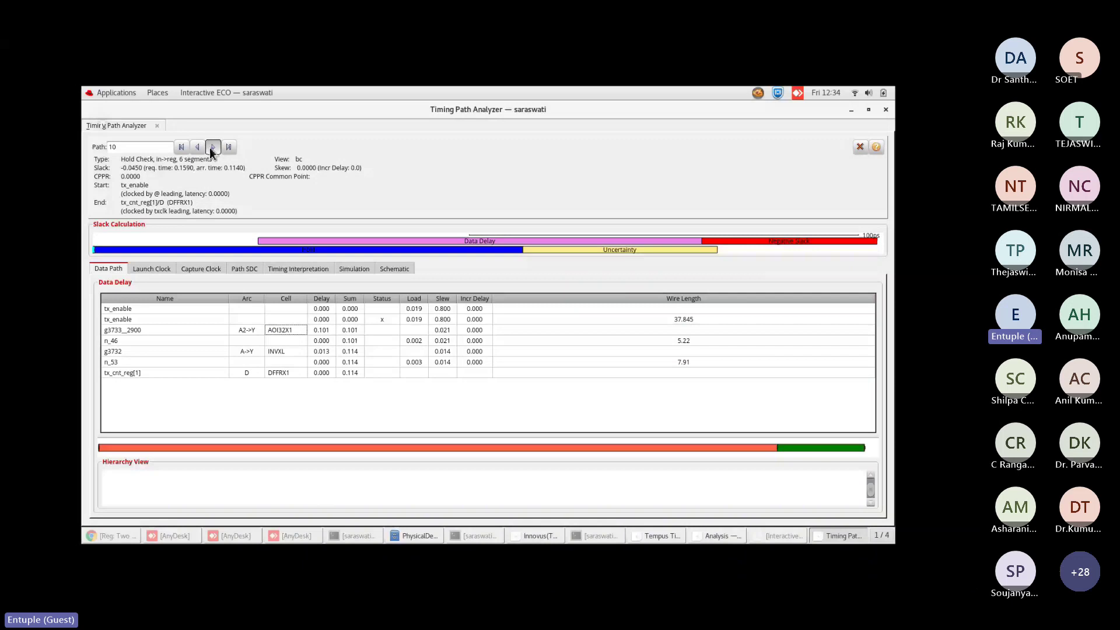
pyautogui.click(213, 147)
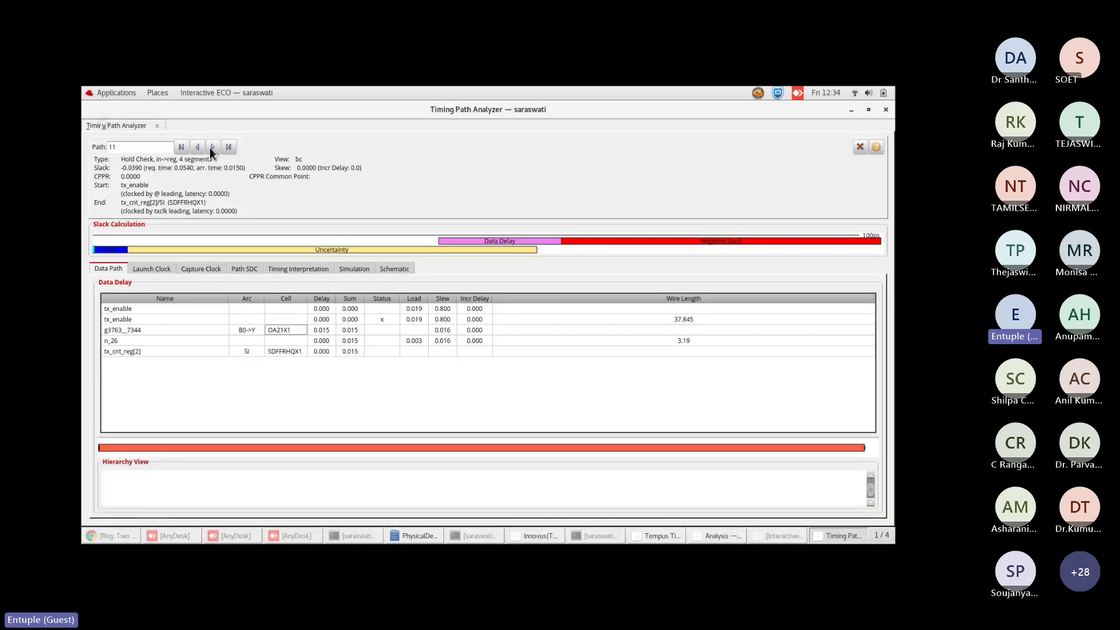
pyautogui.click(198, 147)
pyautogui.click(213, 147)
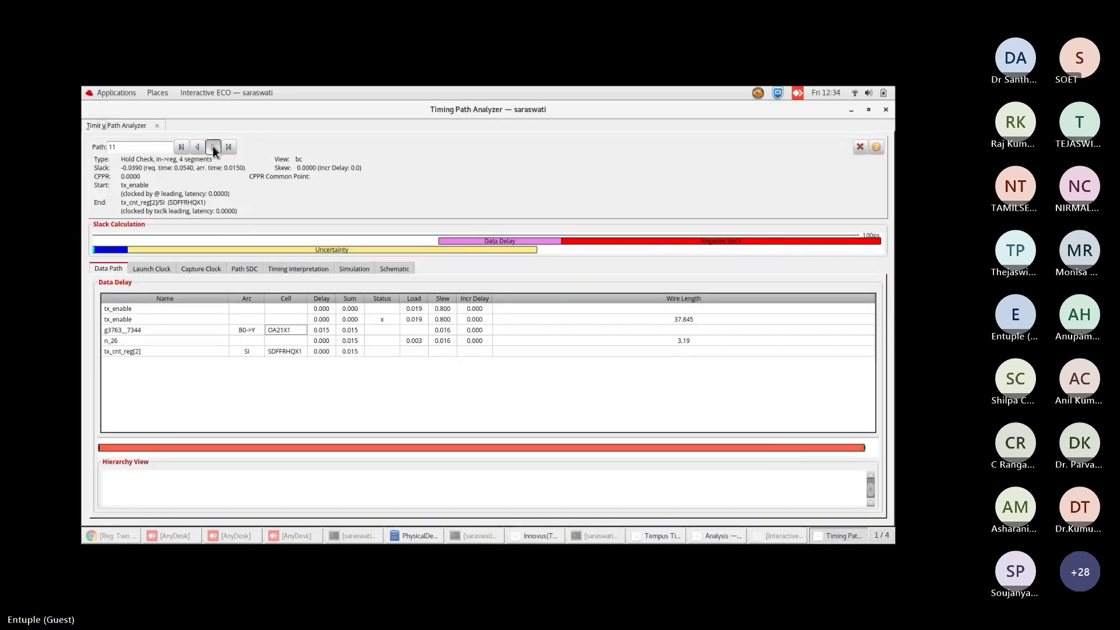
pyautogui.click(213, 147)
pyautogui.click(213, 147)
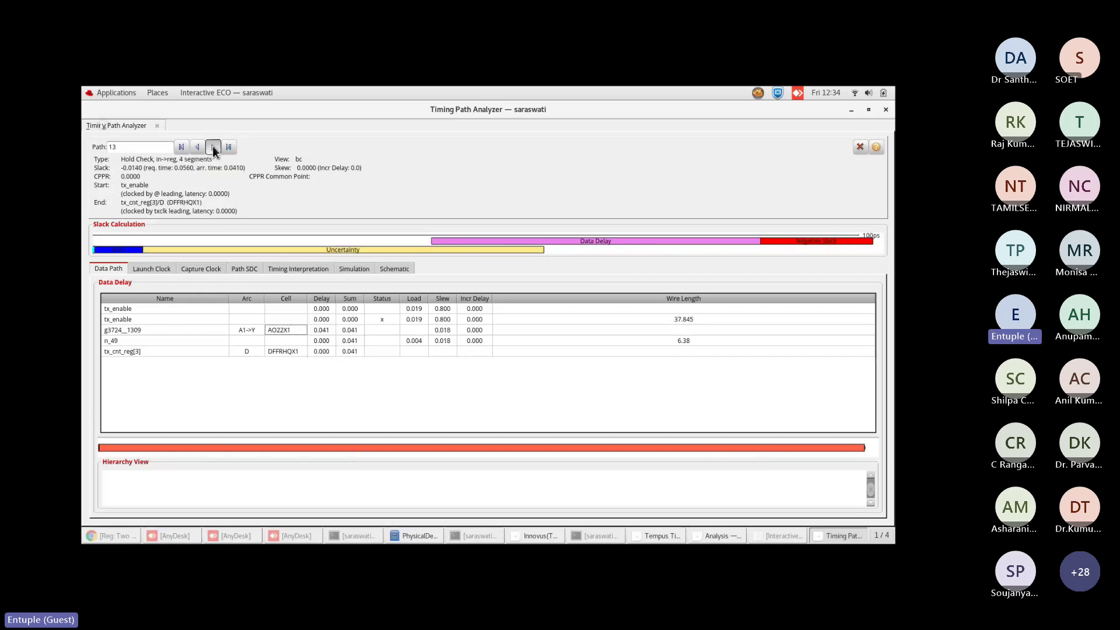
pyautogui.click(213, 147)
pyautogui.click(213, 147)
pyautogui.click(213, 147)
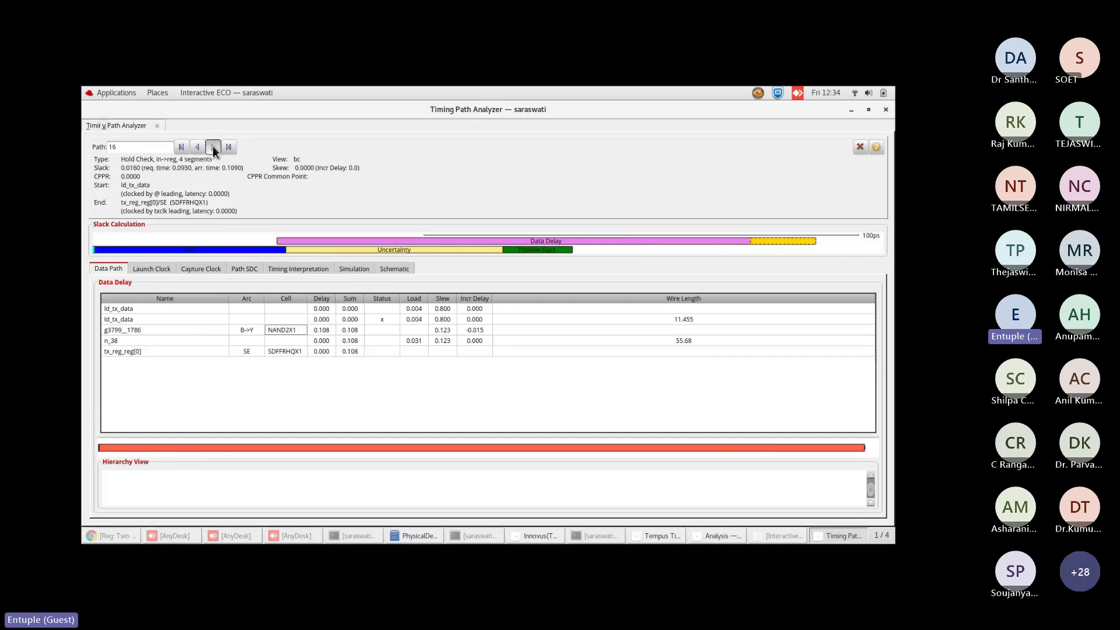
pyautogui.click(213, 147)
pyautogui.click(212, 147)
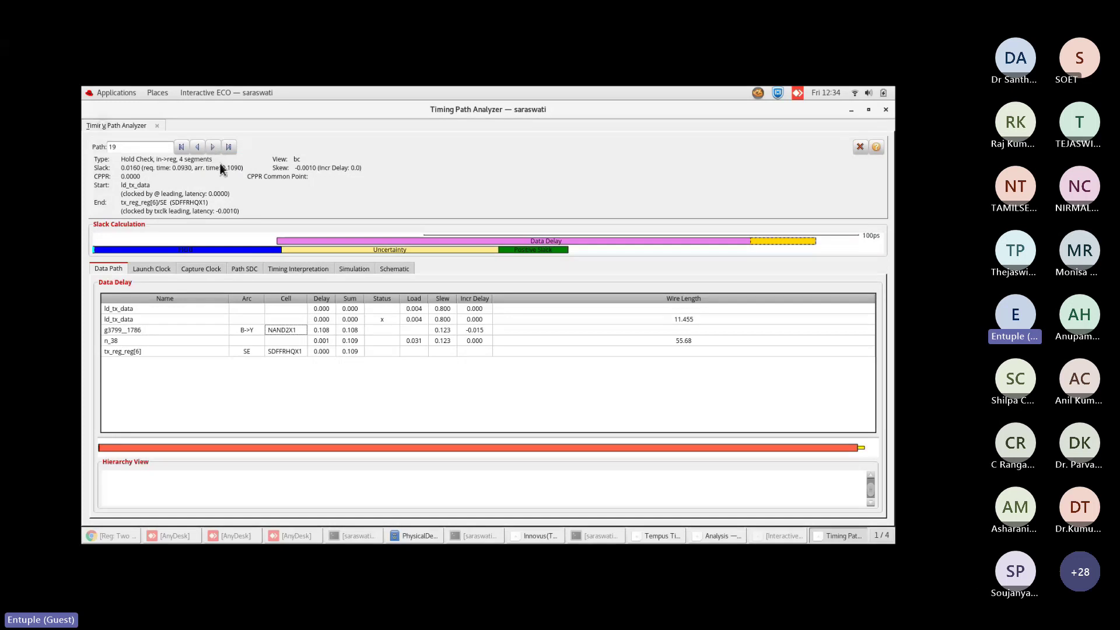
pyautogui.click(293, 330)
pyautogui.click(289, 351)
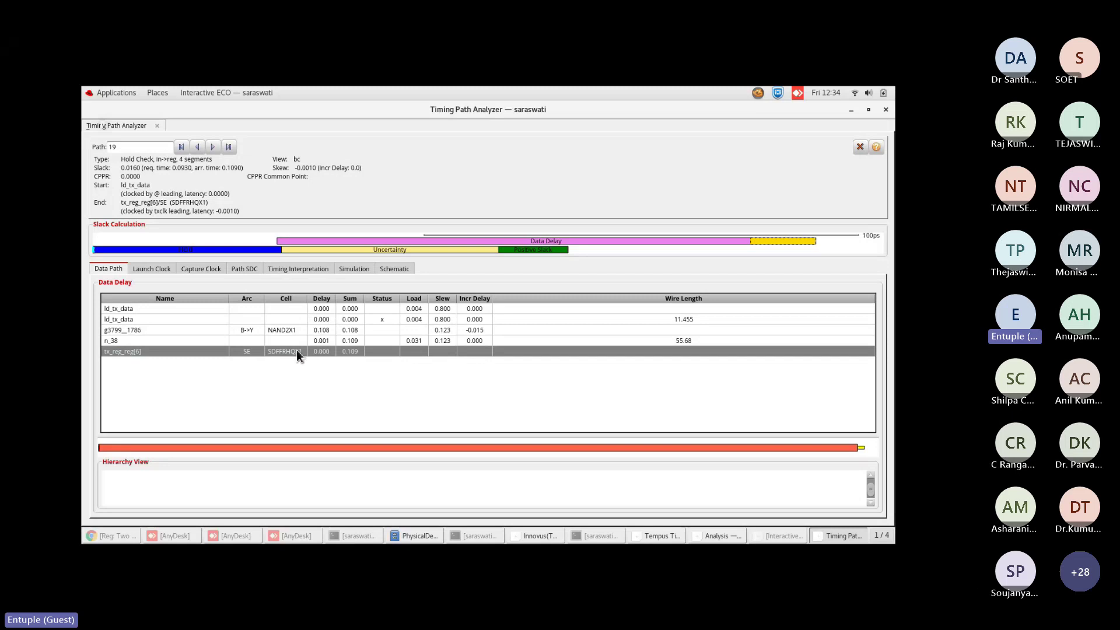
# Minimize the path analysis, Analysis and Innovus windows, and open eco_downsize.tcl to review its ecoChangeCell commands for g3733__2900.
pyautogui.click(320, 330)
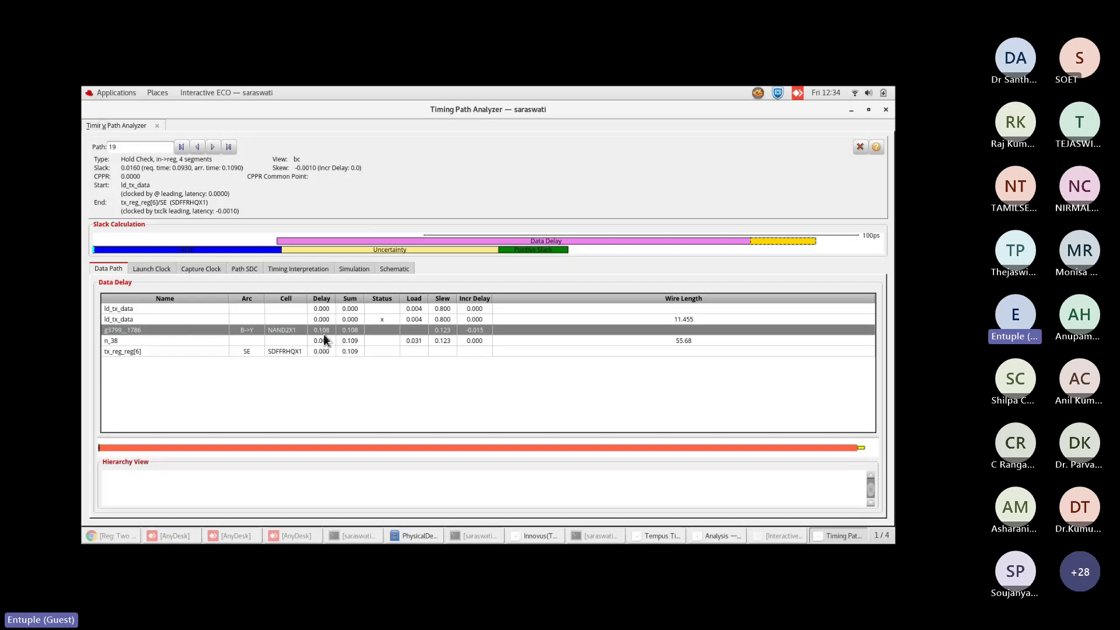
pyautogui.click(851, 110)
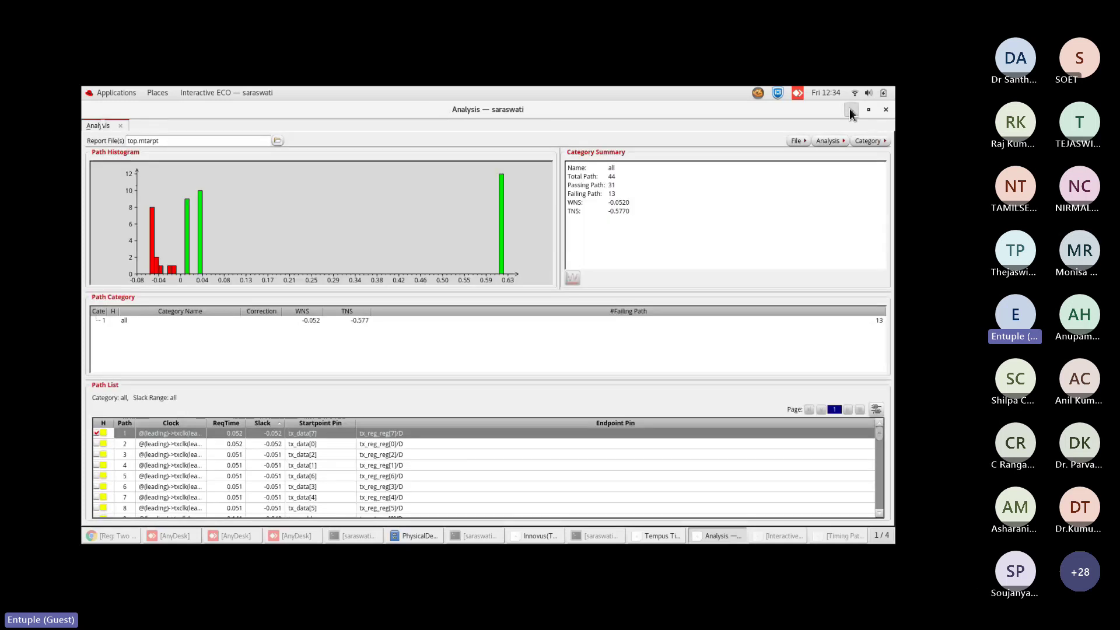
pyautogui.click(851, 111)
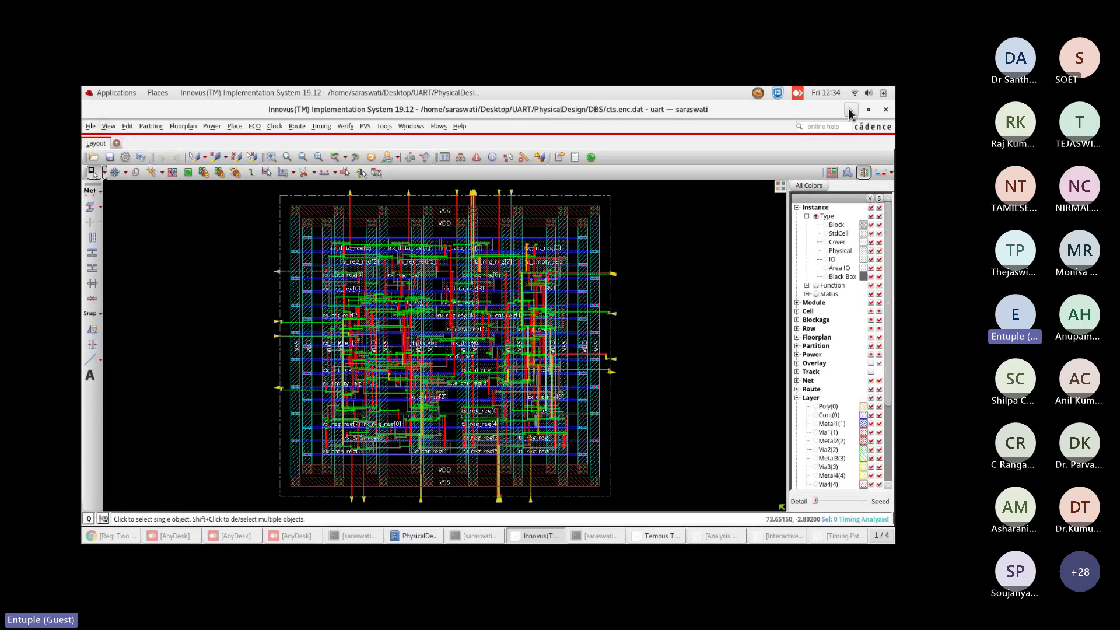
pyautogui.click(851, 111)
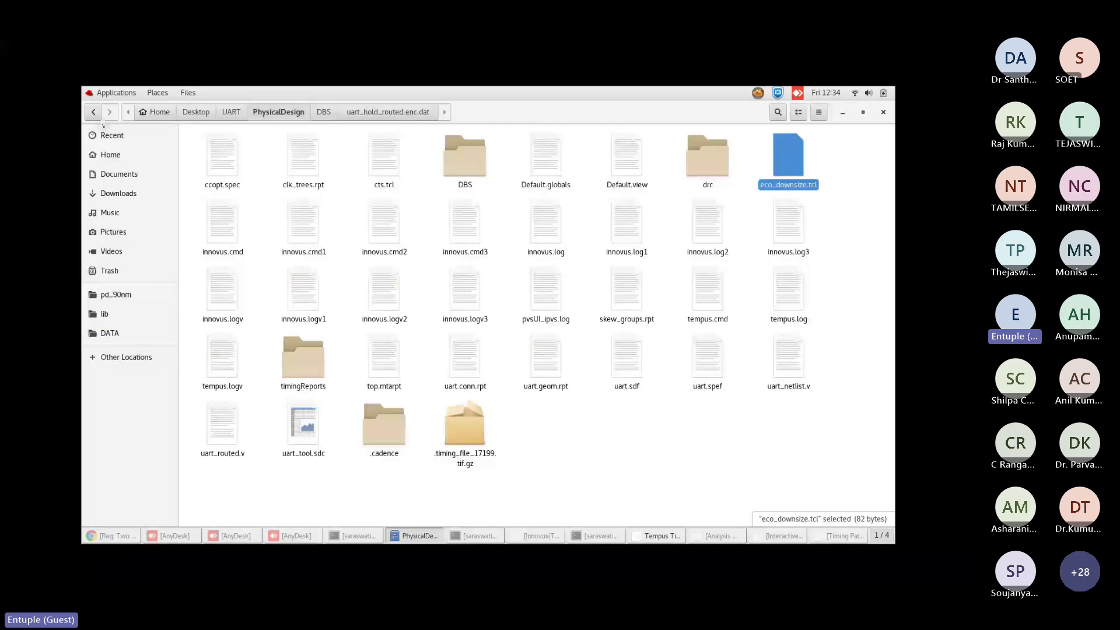
pyautogui.doubleClick(795, 172)
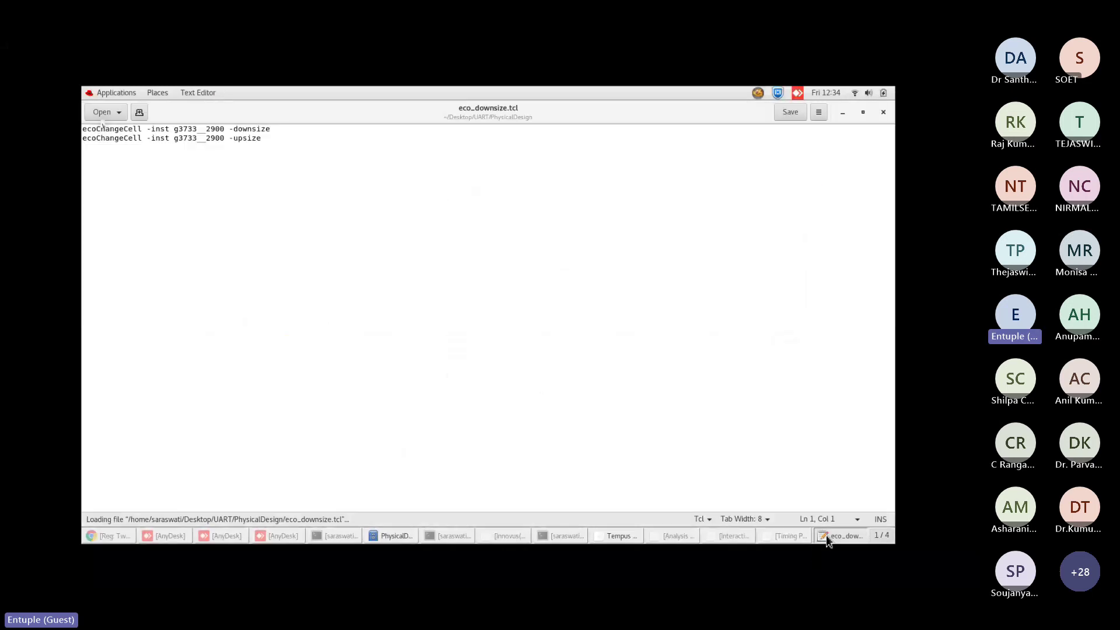
pyautogui.click(270, 138)
pyautogui.hotkey('ctrl', 'a')
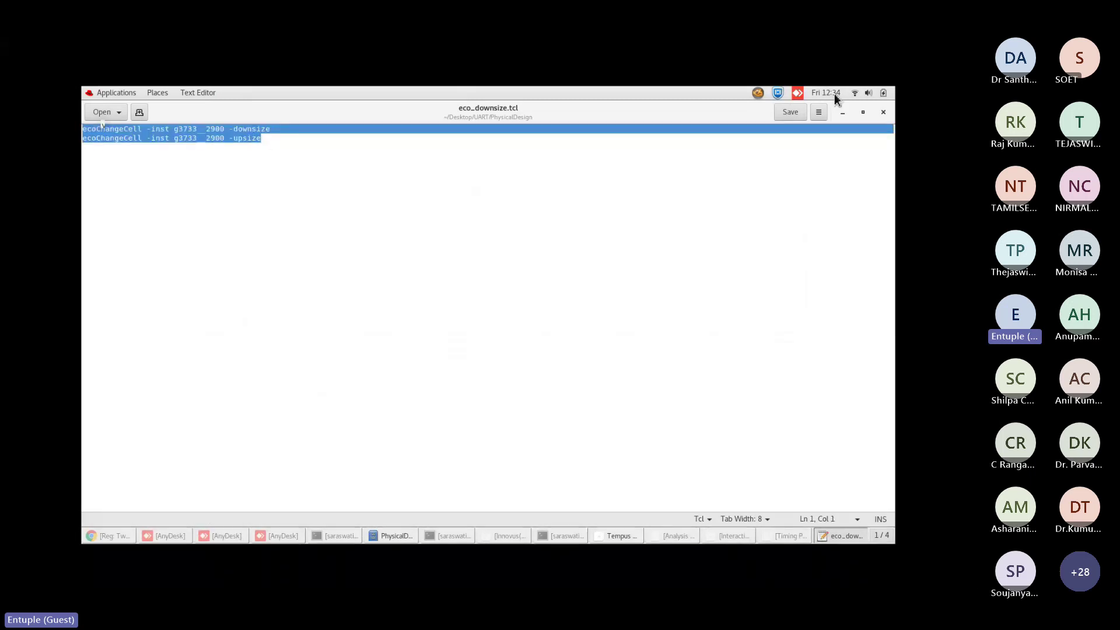
# Open eco_innovus.tcl from the ASP_design timing_analysis folder and review its ecoChangeCell, ecoAddRepeater and ecoDeleteRepeater commands.
pyautogui.click(843, 116)
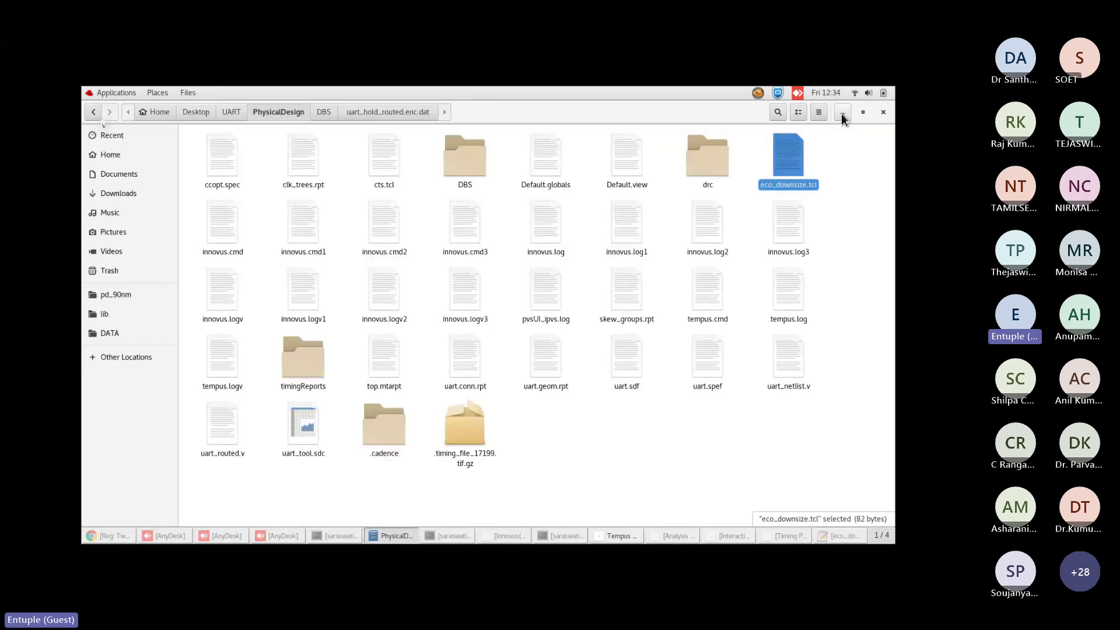
pyautogui.click(843, 113)
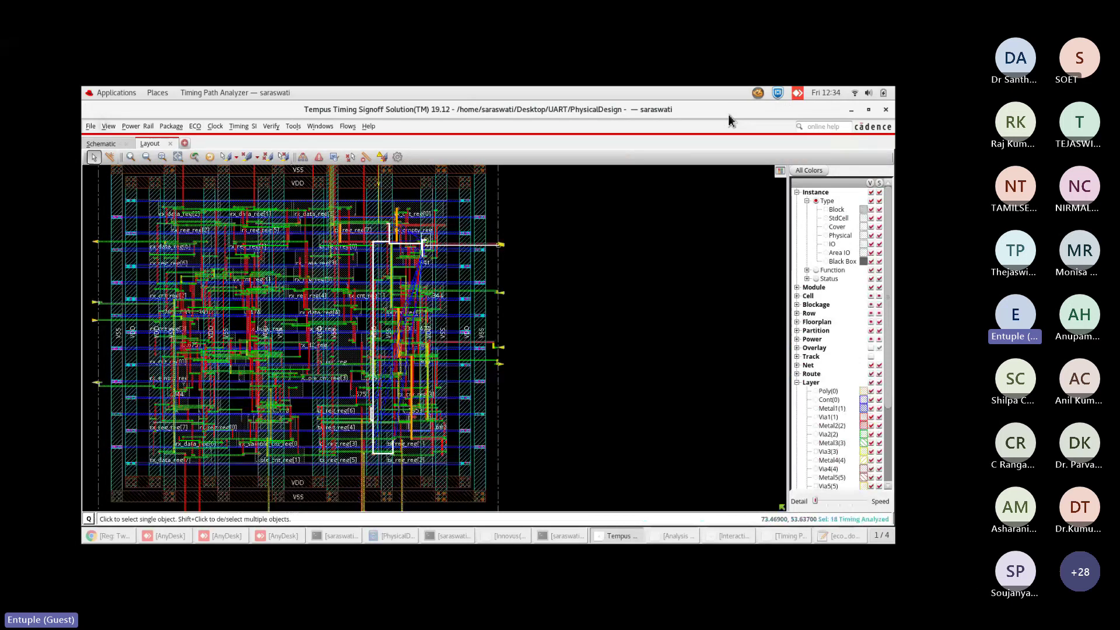
pyautogui.click(853, 110)
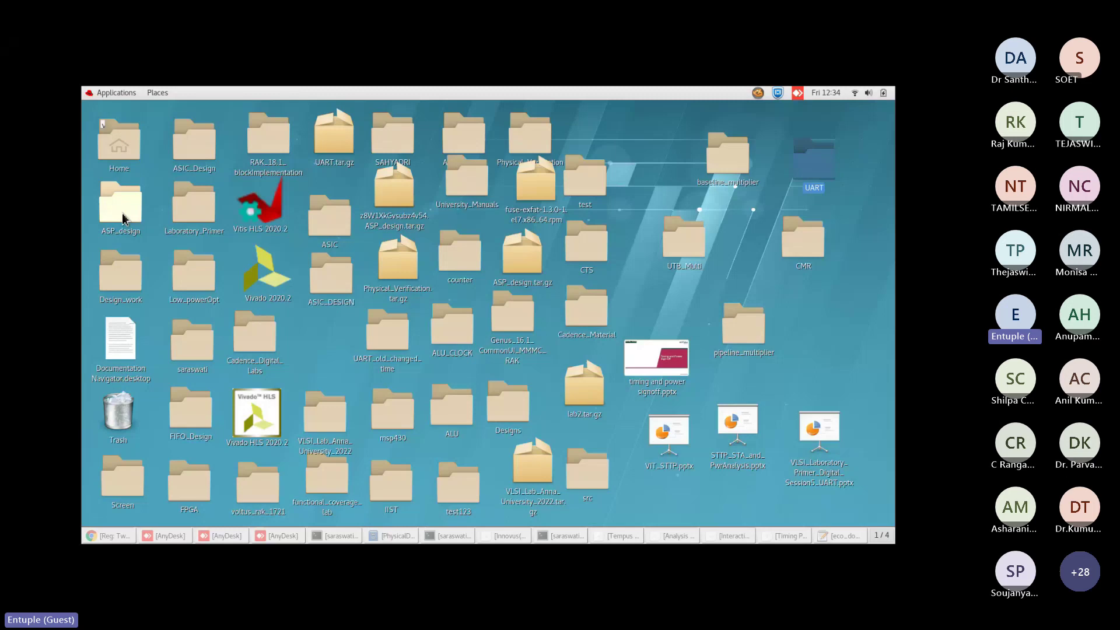
pyautogui.doubleClick(123, 218)
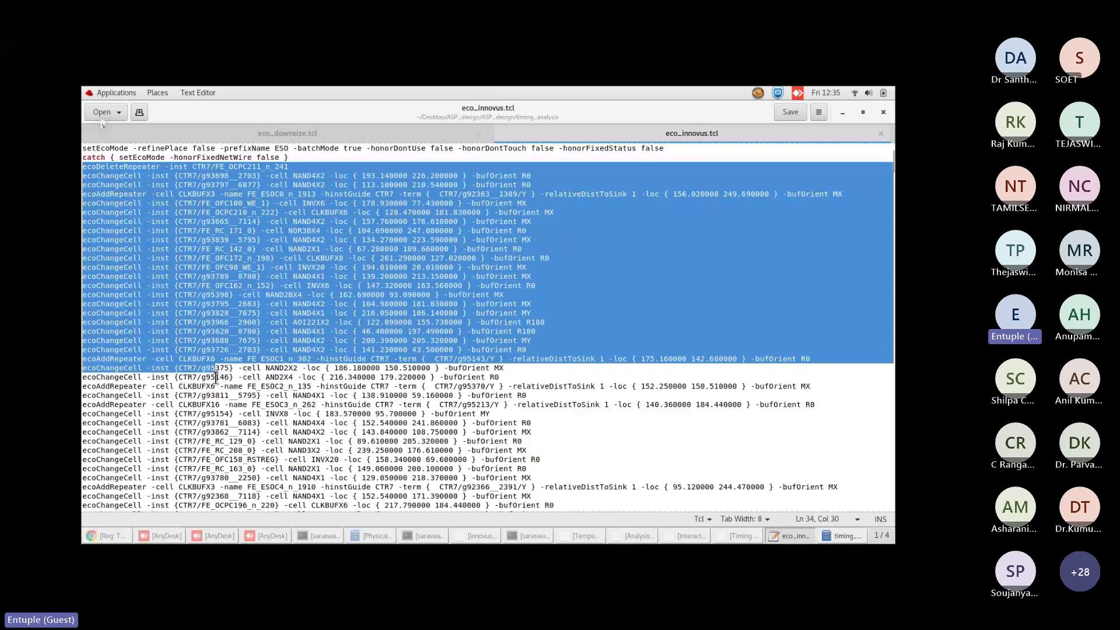
pyautogui.scroll(-20, 216, 377)
pyautogui.moveTo(216, 377); pyautogui.dragTo(207, 424)
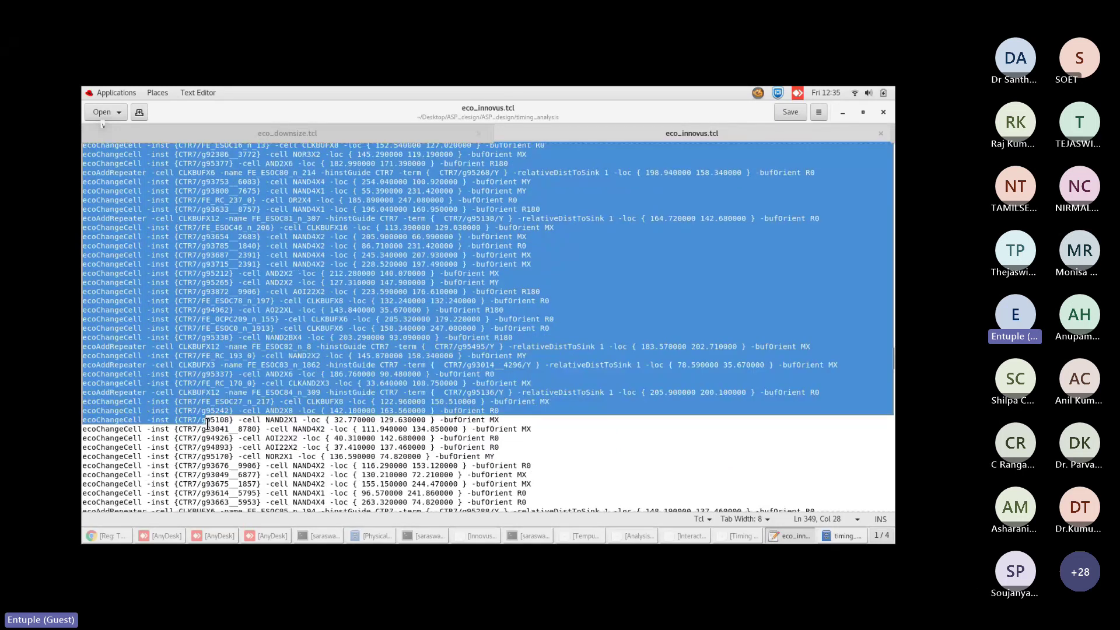
pyautogui.scroll(-10, 208, 424)
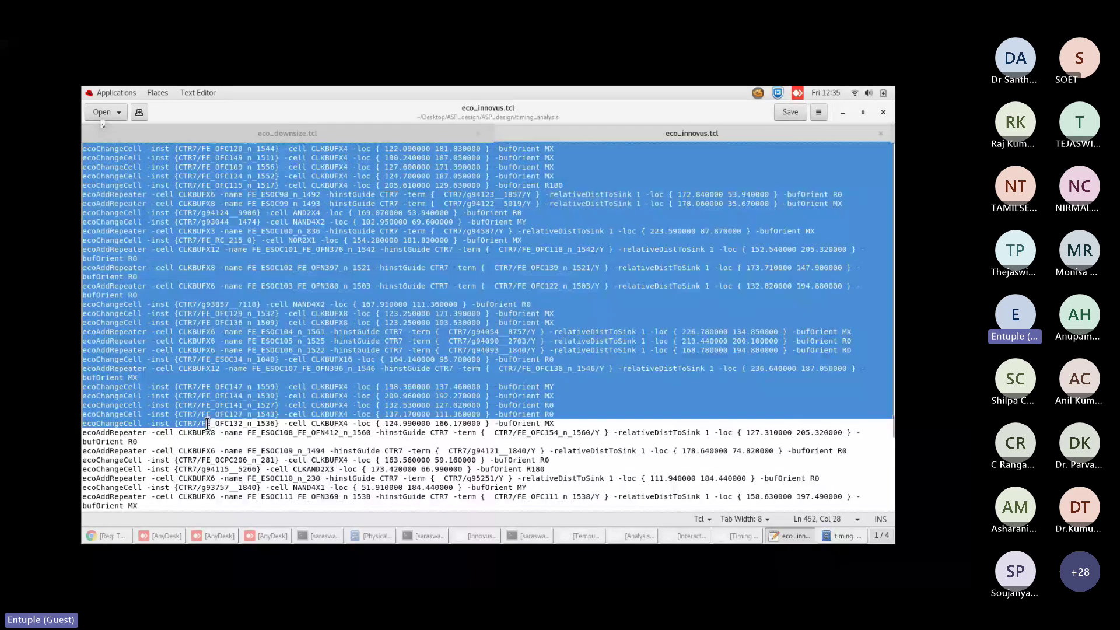
pyautogui.scroll(-13, 207, 424)
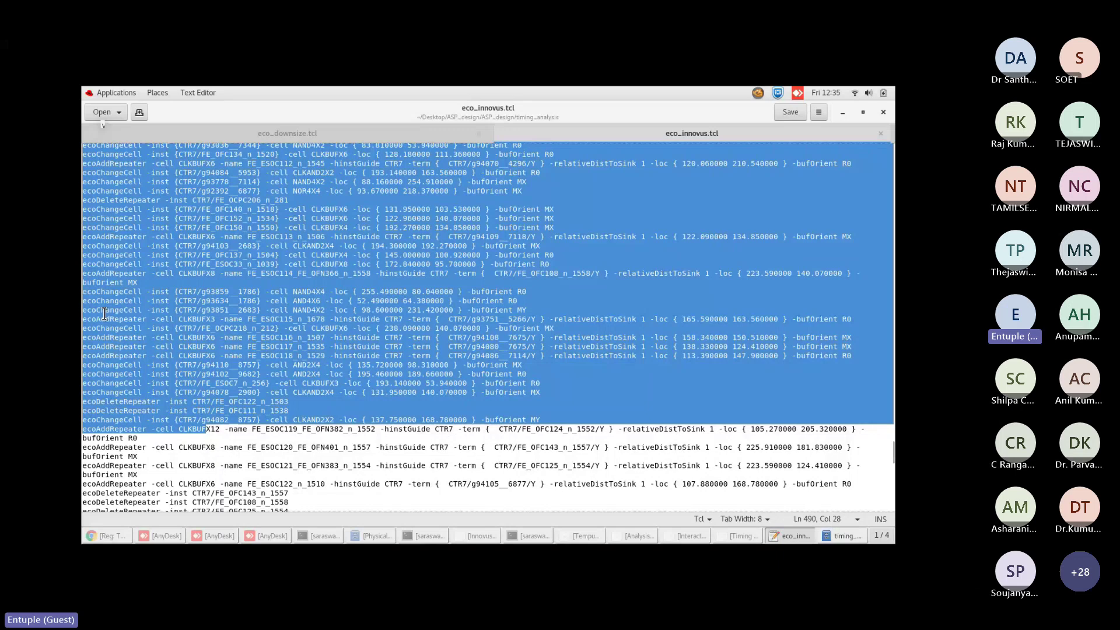
pyautogui.scroll(3, 122, 351)
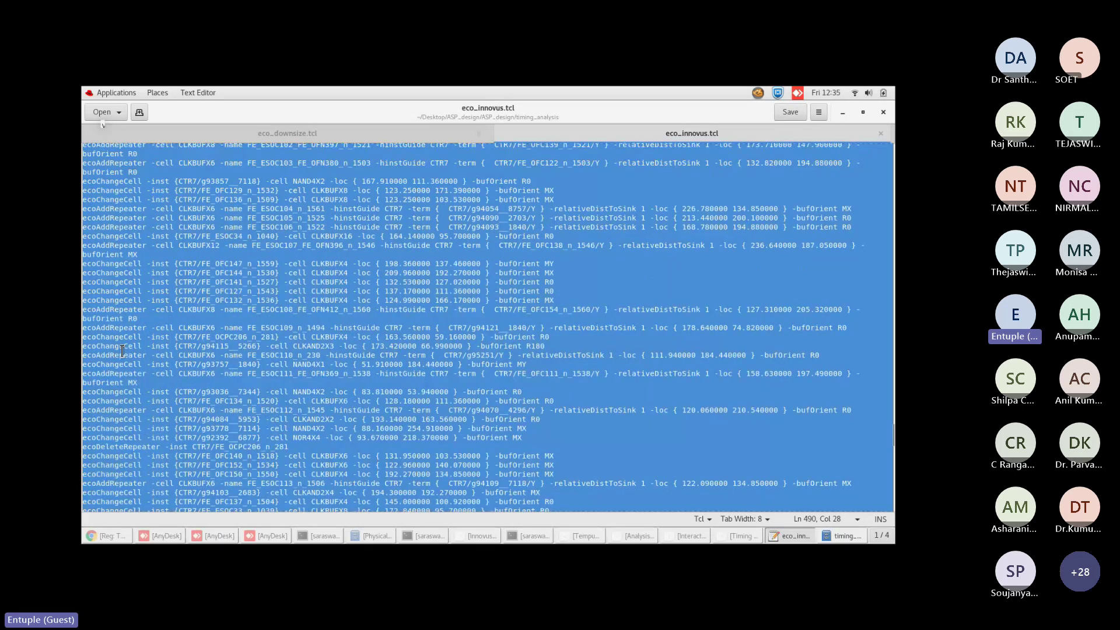
# Return to hold path 19 in the Timing Path Analyzer and examine the interactive ECO choices for g3799__1786.
pyautogui.click(734, 536)
pyautogui.rightClick(276, 330)
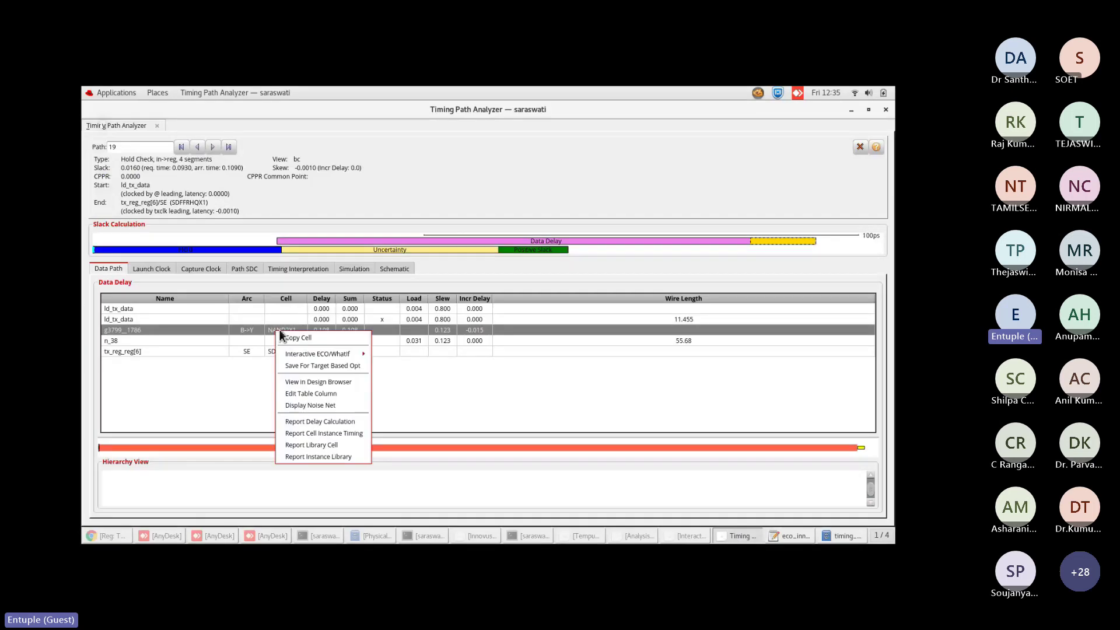
pyautogui.moveTo(362, 354)
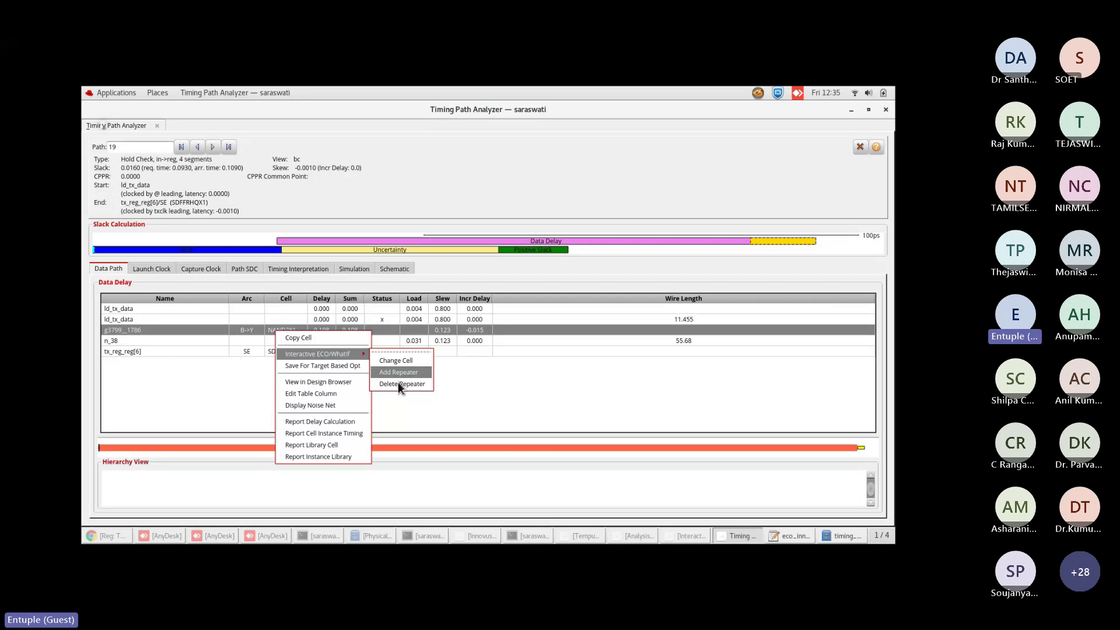
pyautogui.click(399, 384)
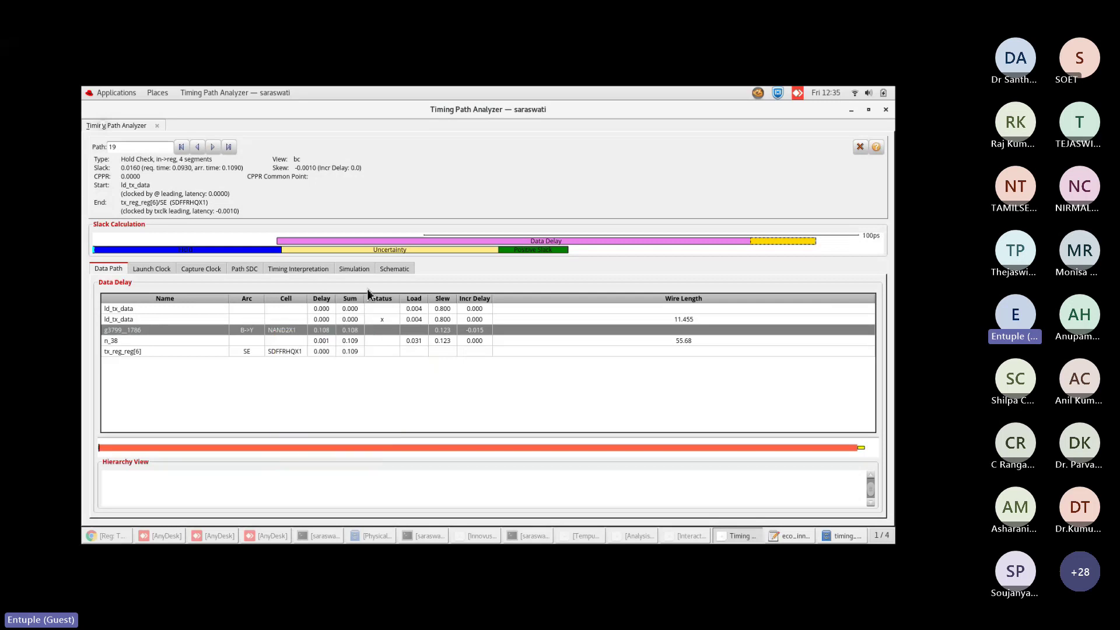
pyautogui.click(829, 538)
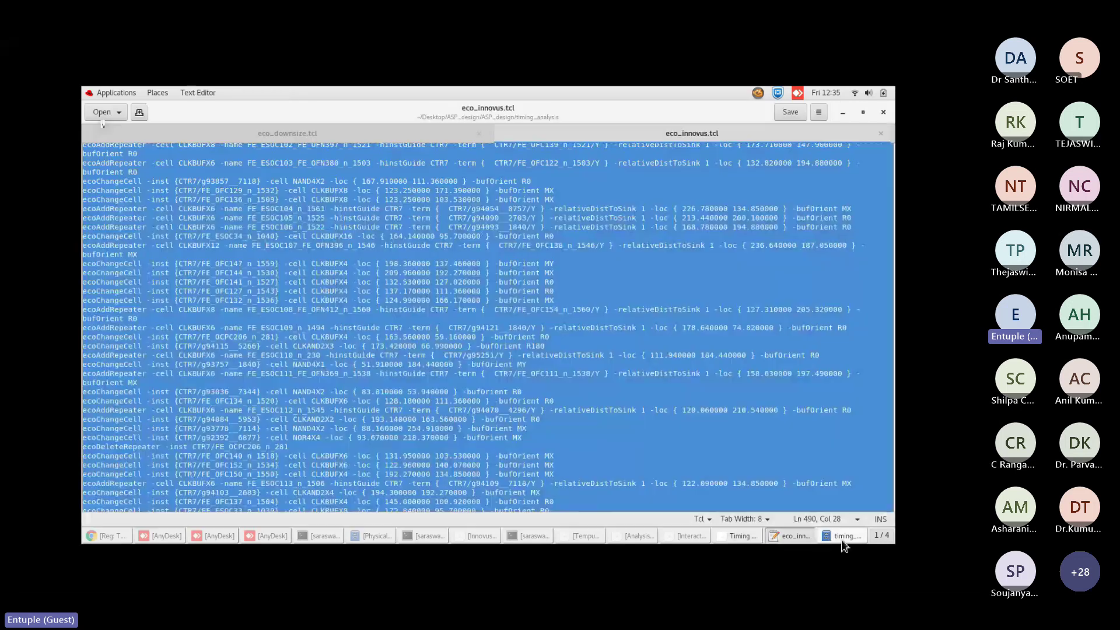
pyautogui.click(729, 537)
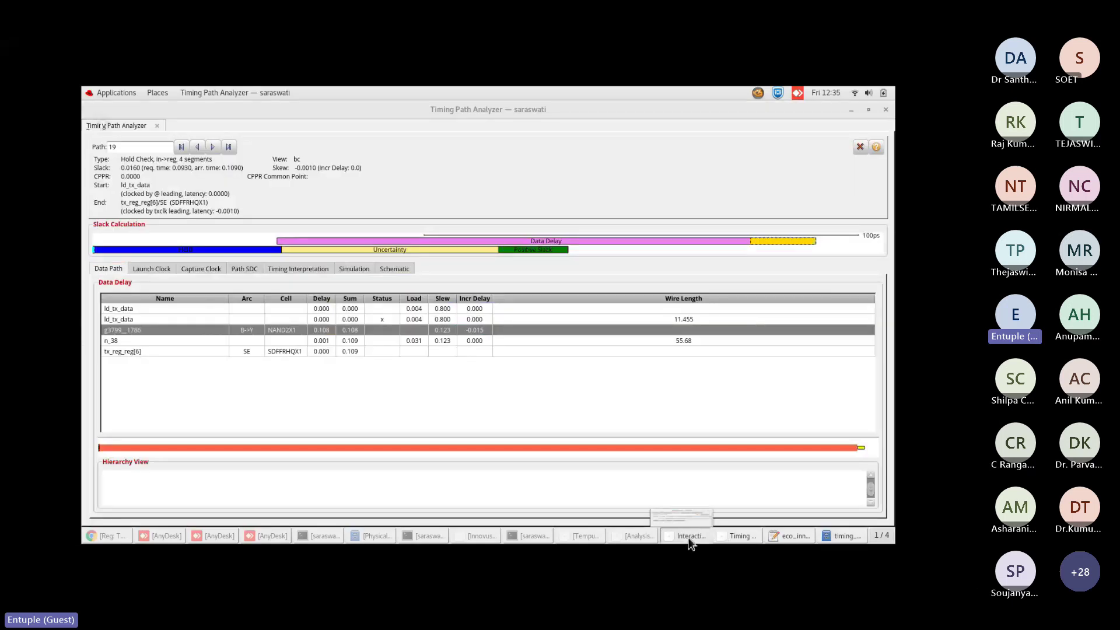
# Reopen the Interactive ECO window and look through its add repeater, add instance and delete repeater options.
pyautogui.click(690, 536)
pyautogui.click(494, 214)
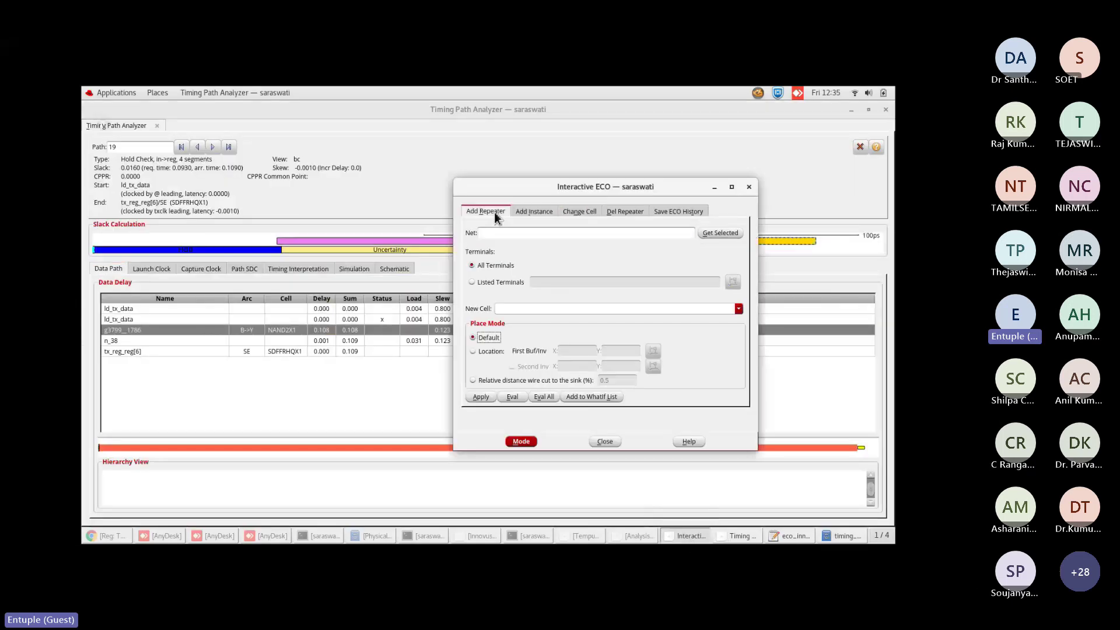
pyautogui.click(533, 211)
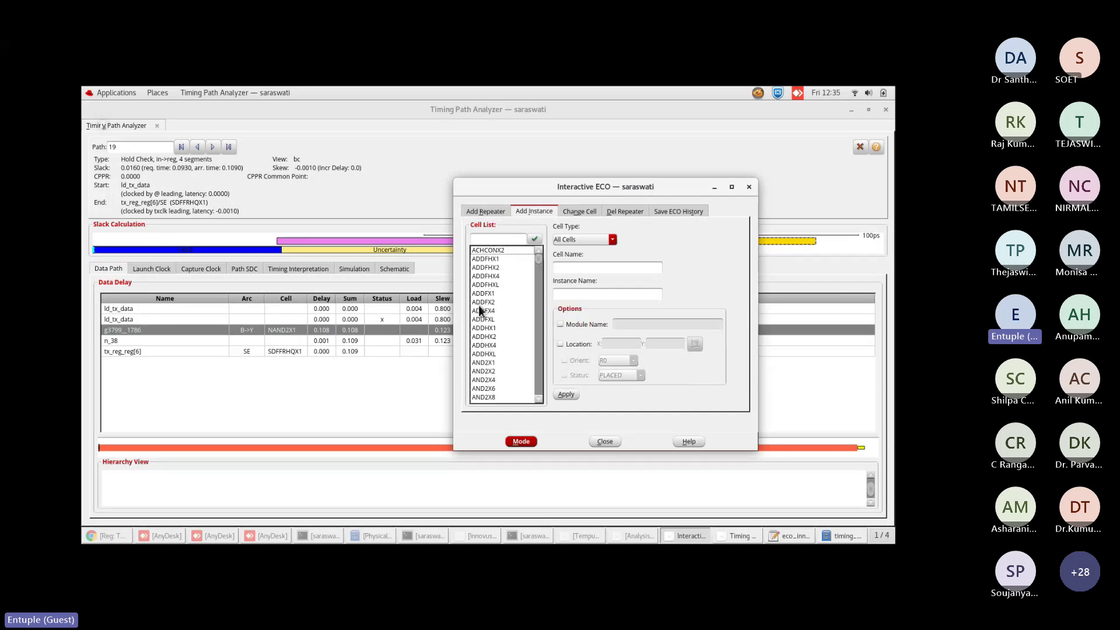
pyautogui.click(622, 211)
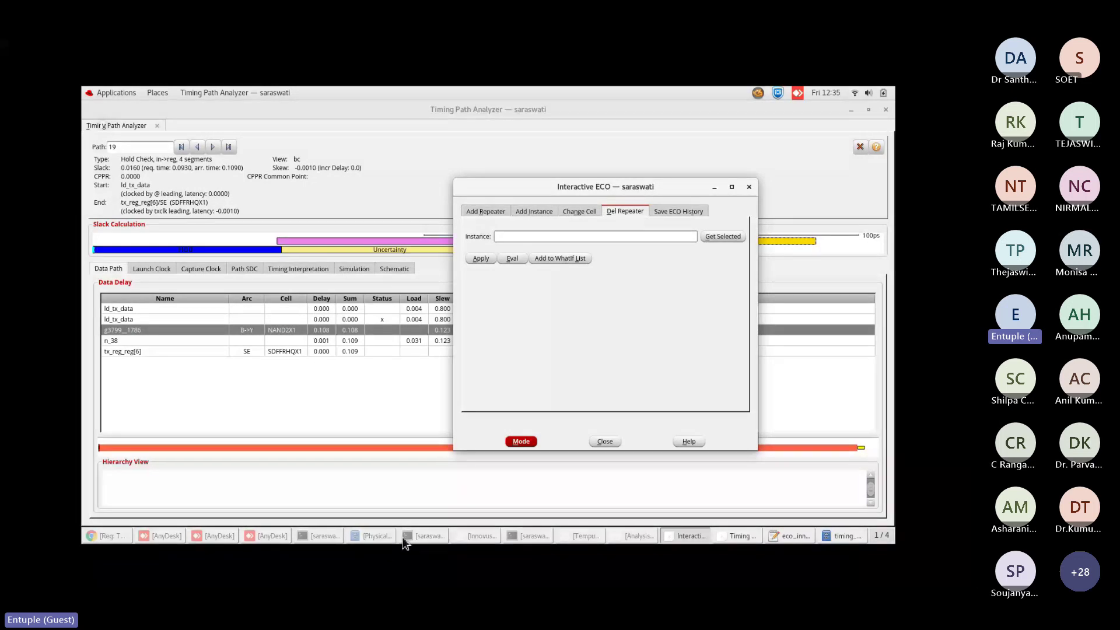
# Check the timing commands in Innovus, switch to the Tempus layout, and hide the routing layers to examine the highlighted path between cells.
pyautogui.click(477, 536)
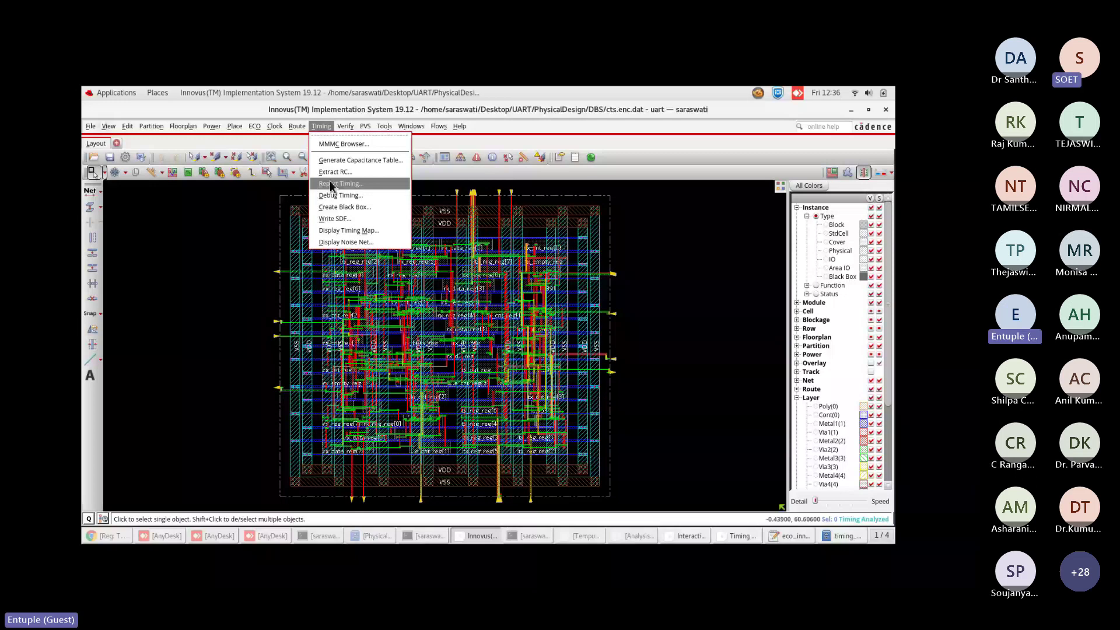
pyautogui.hotkey('alt', 'Tab')
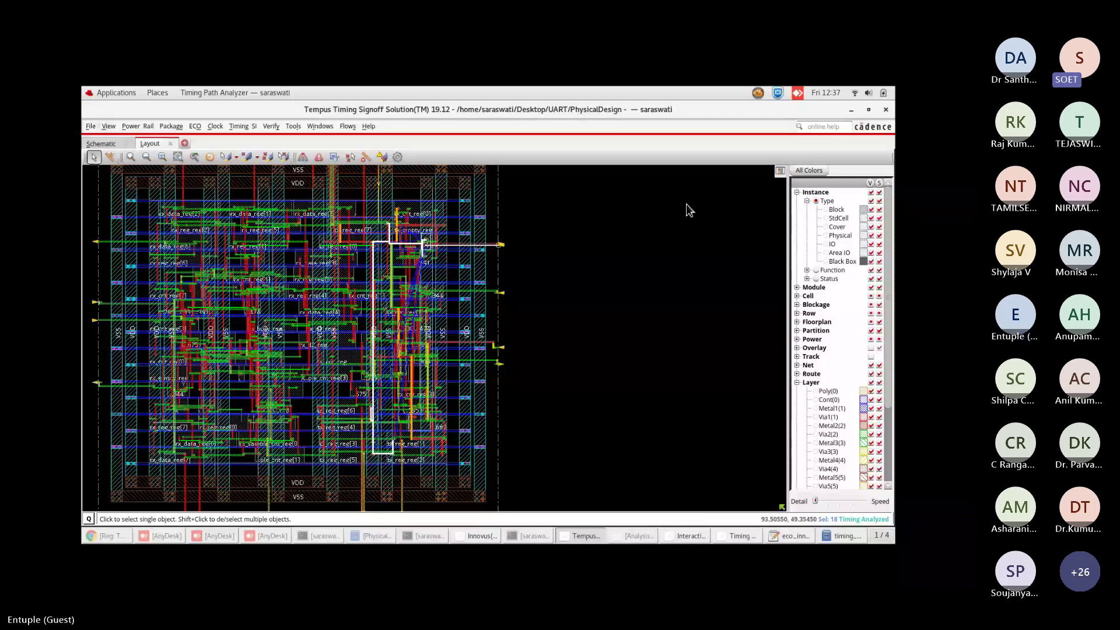
pyautogui.click(871, 382)
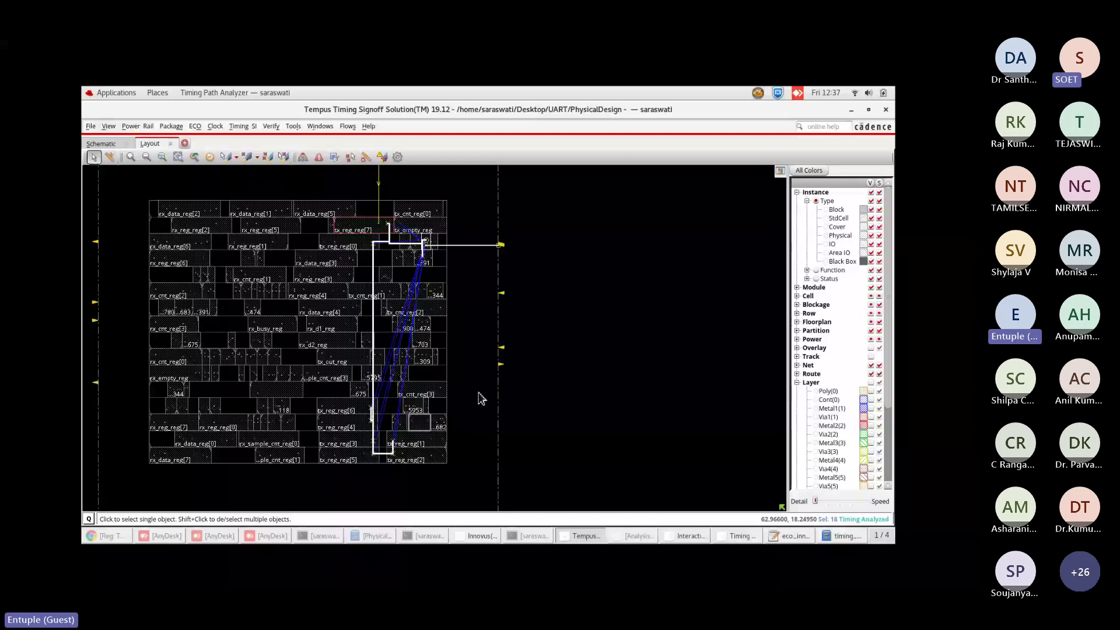
pyautogui.scroll(-2, 446, 363)
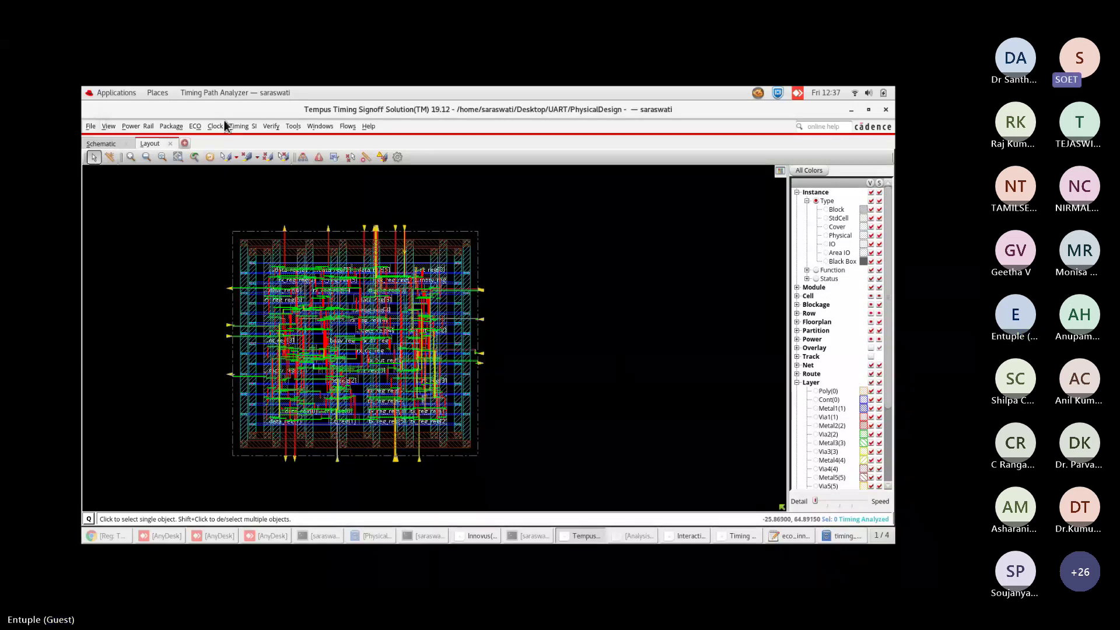
pyautogui.click(196, 127)
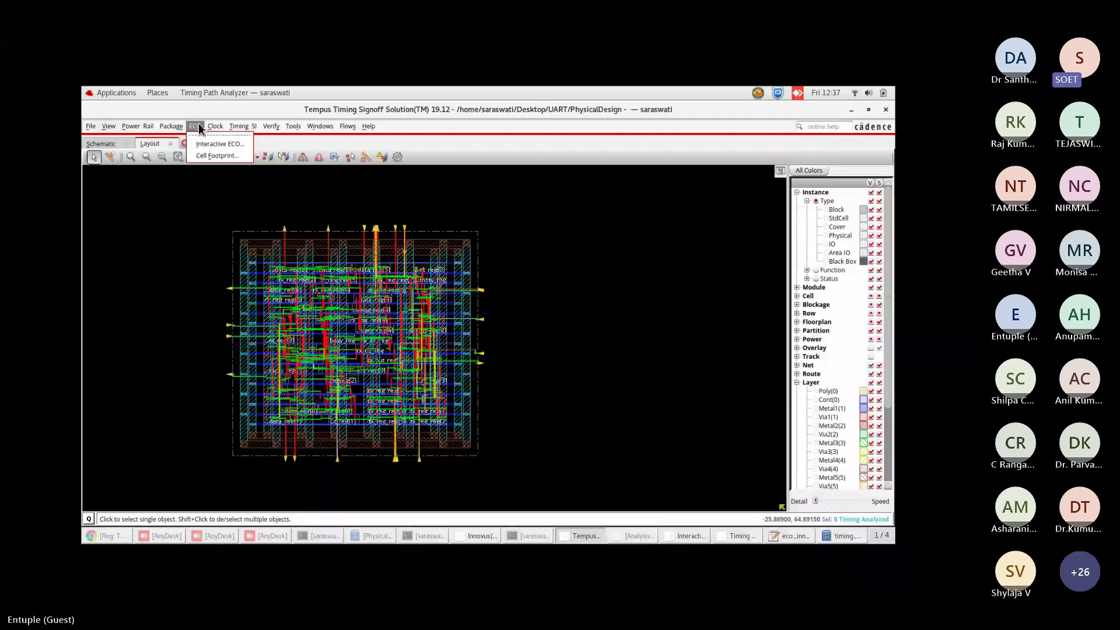
pyautogui.click(195, 128)
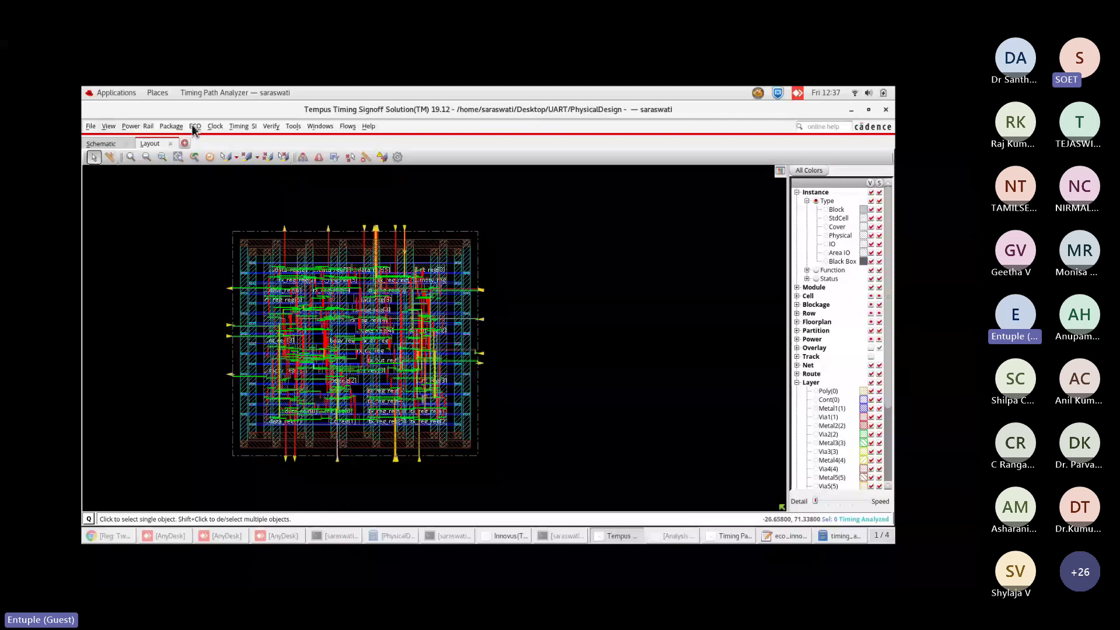
pyautogui.click(195, 127)
pyautogui.click(199, 241)
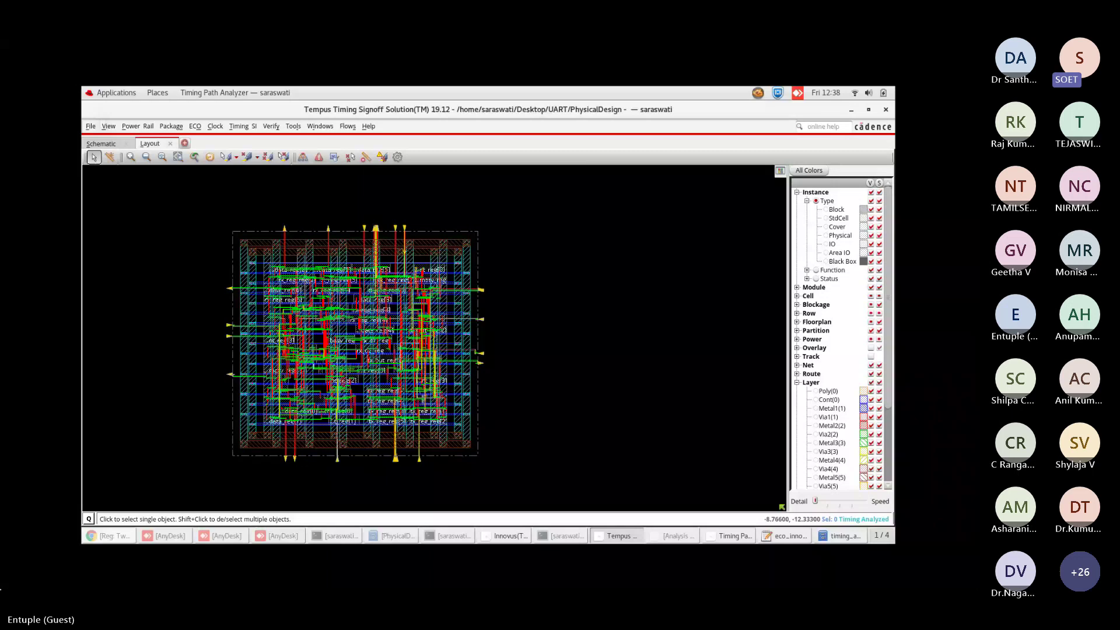
# Leave the full-screen remote session, switch to the Teams meeting in the browser, and mute the microphone.
pyautogui.hotkey('ctrl', 'alt', 'shift', 'f')
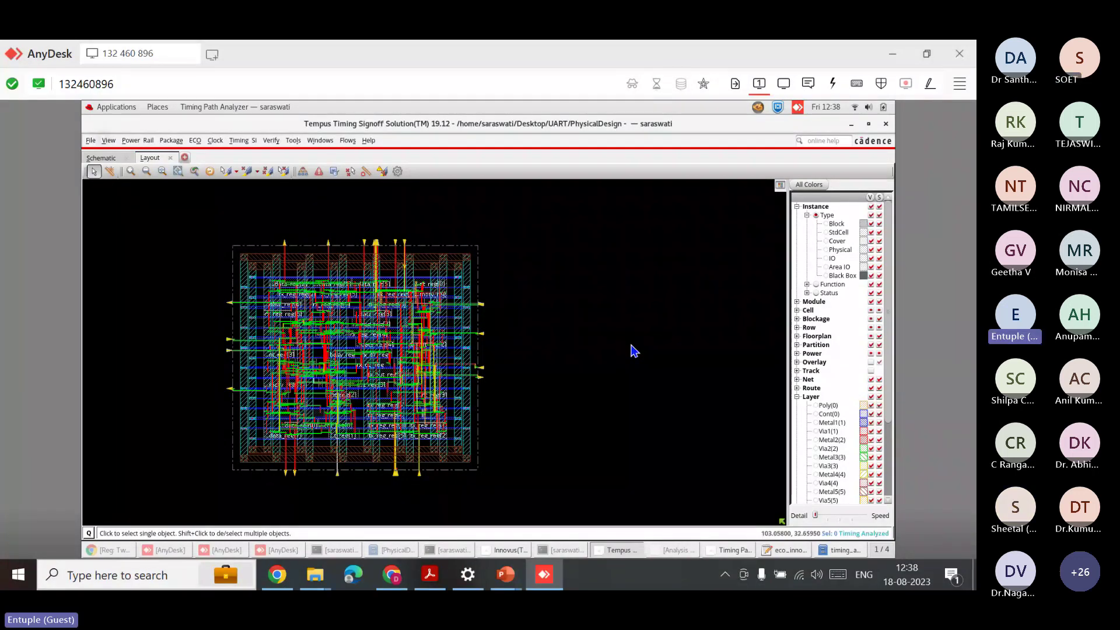
pyautogui.moveTo(392, 575)
pyautogui.click(398, 542)
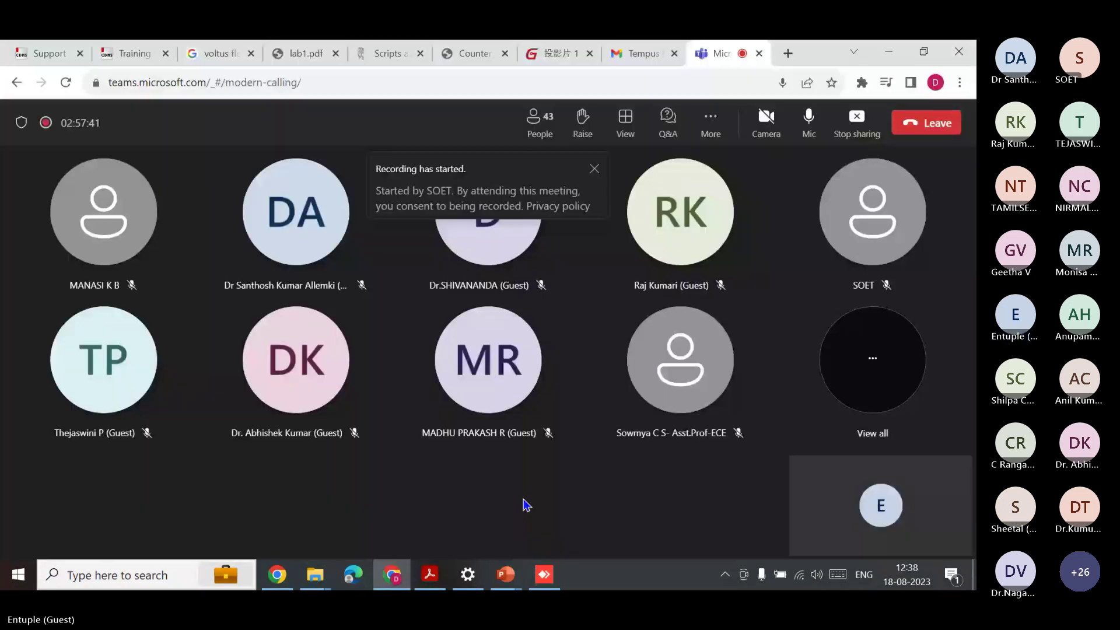
pyautogui.click(807, 118)
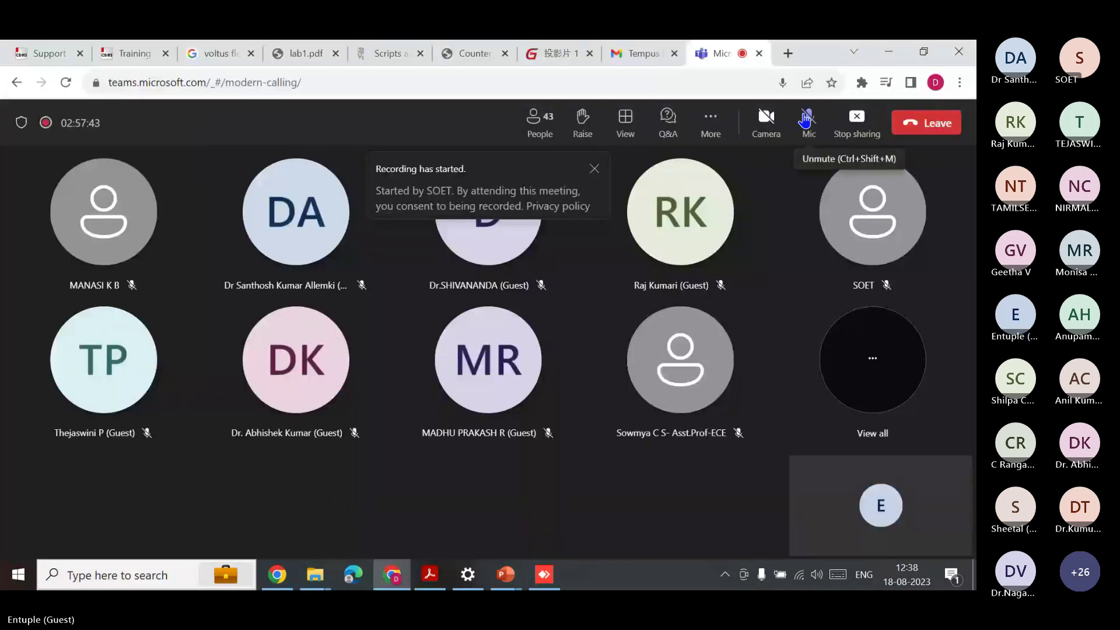